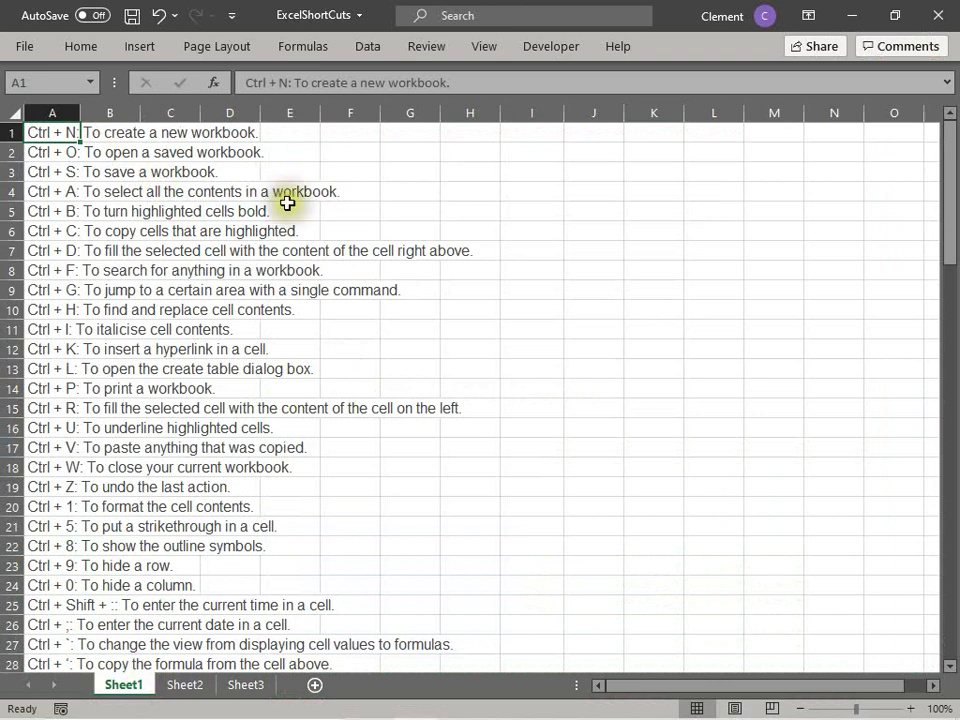
Step: Step through the new-workbook and open-workbook entries in A1:A3, previewing the File and Open screens
left_click(290, 207)
left_click(20, 52)
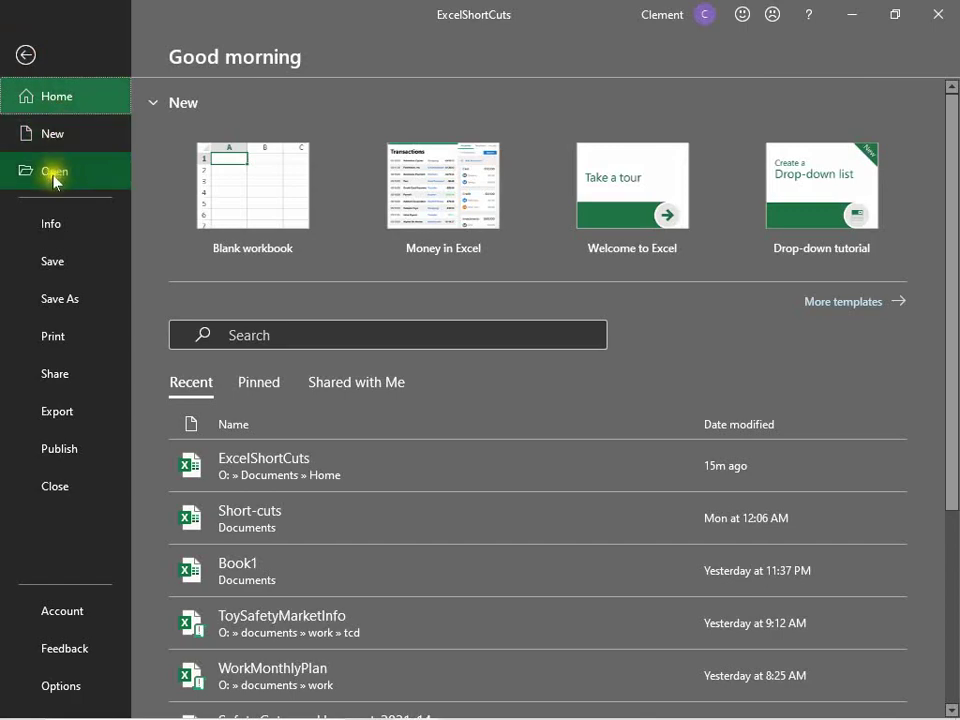
left_click(26, 54)
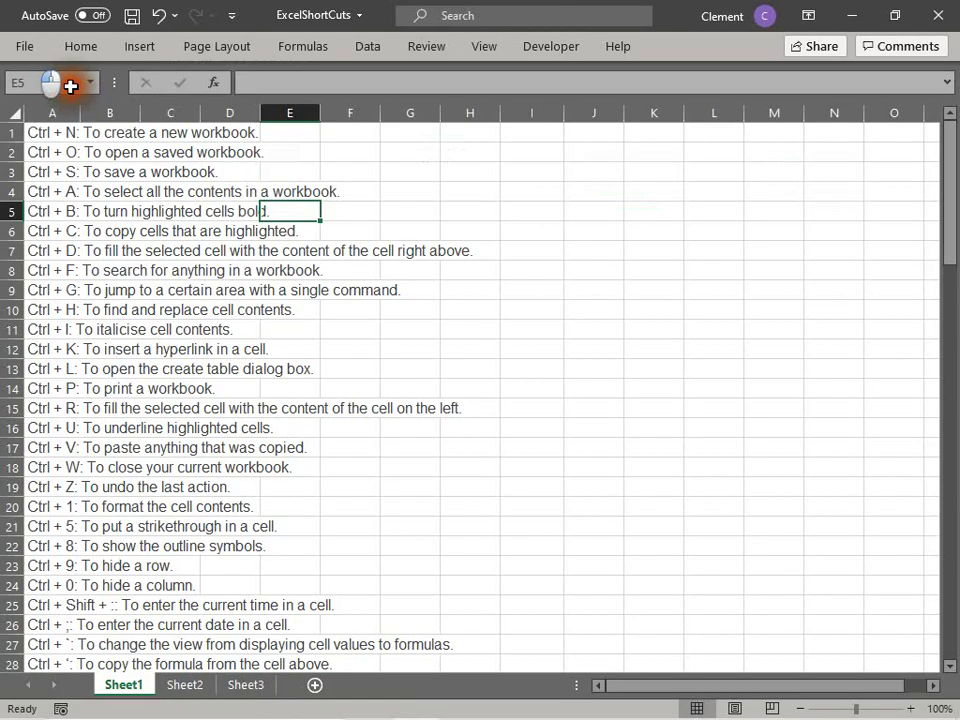
left_click(64, 137)
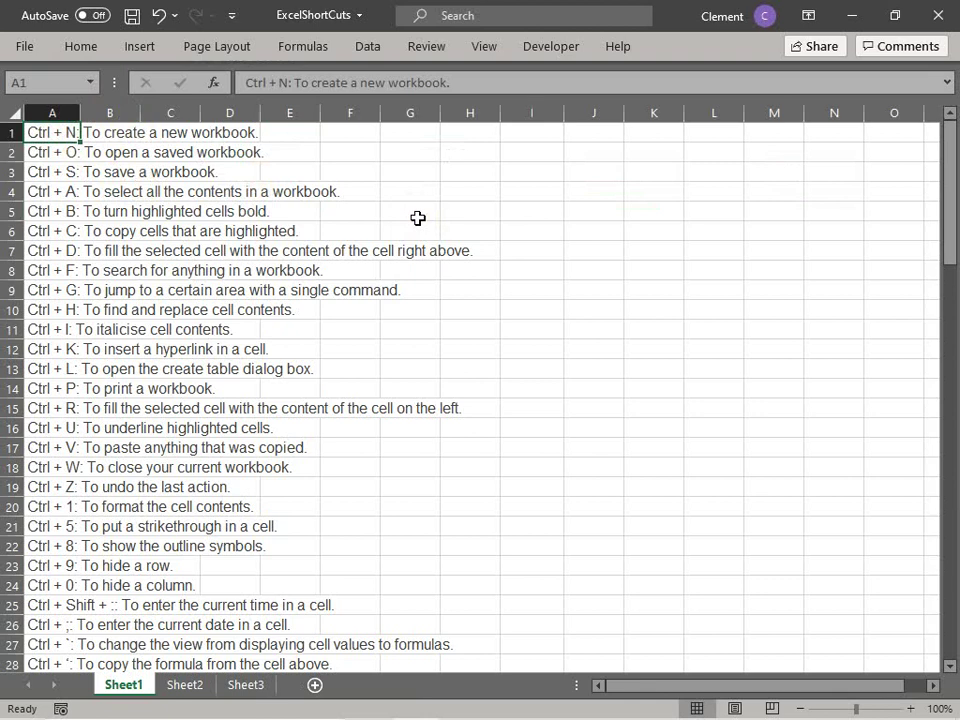
key("Down")
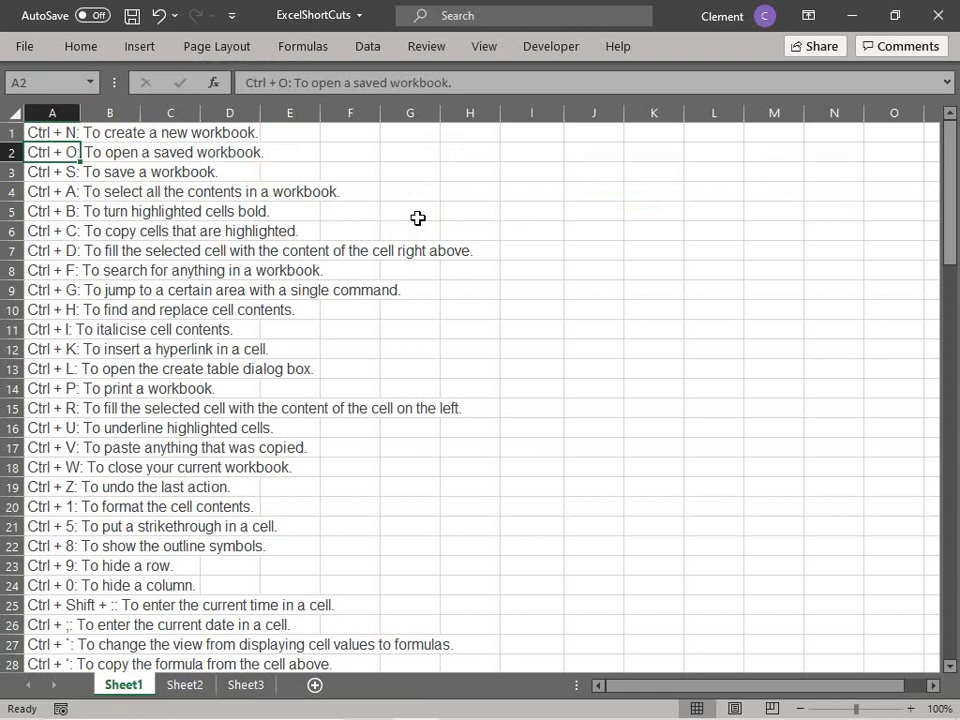
key("ctrl+o")
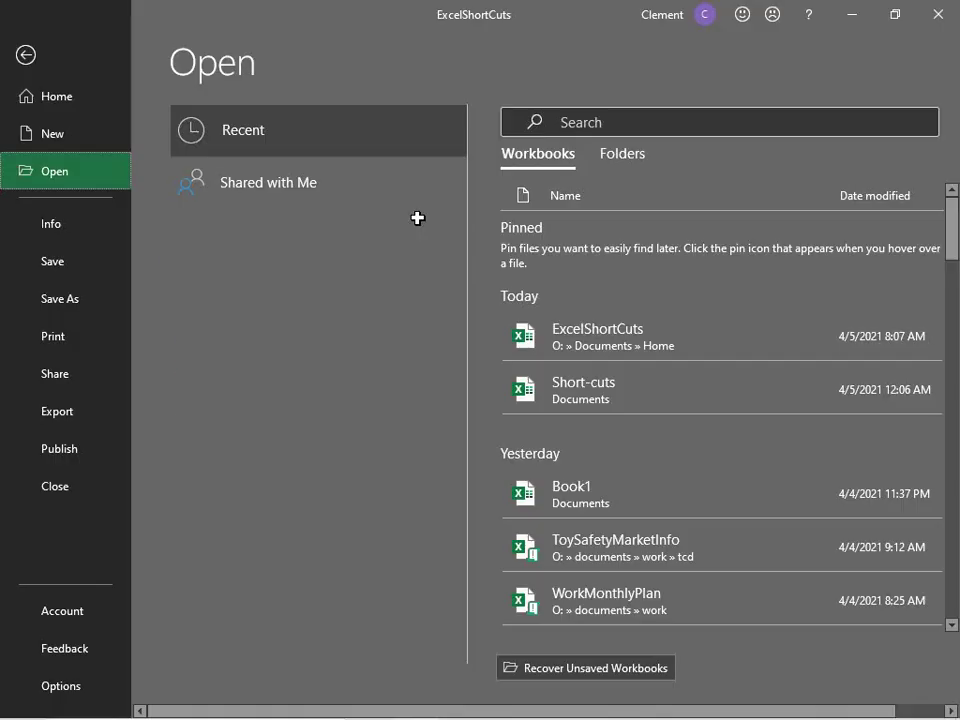
left_click(26, 55)
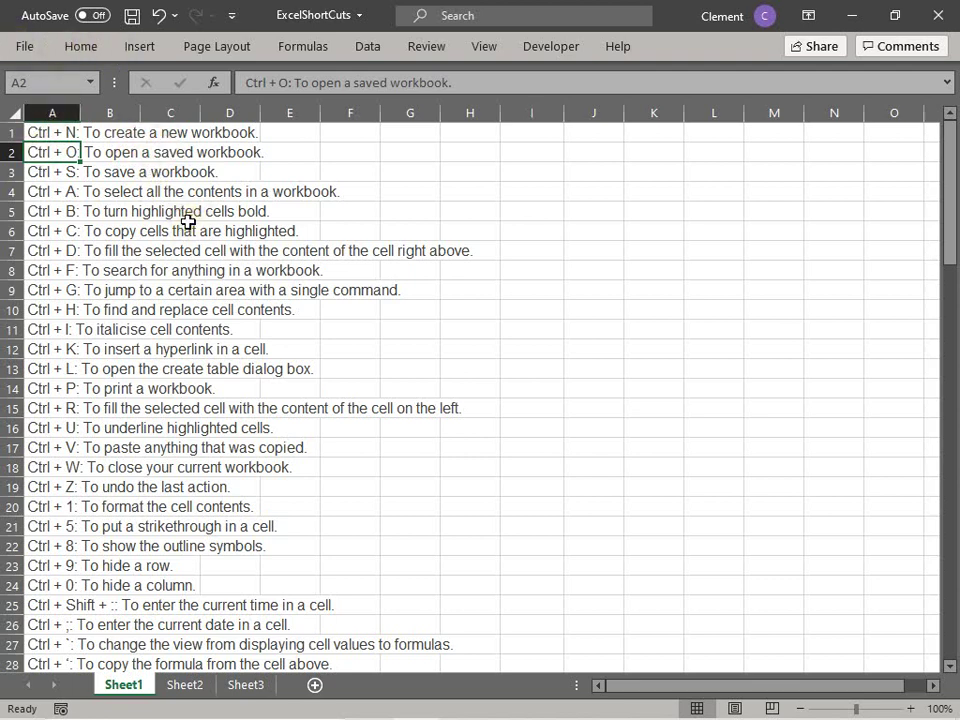
key("Down")
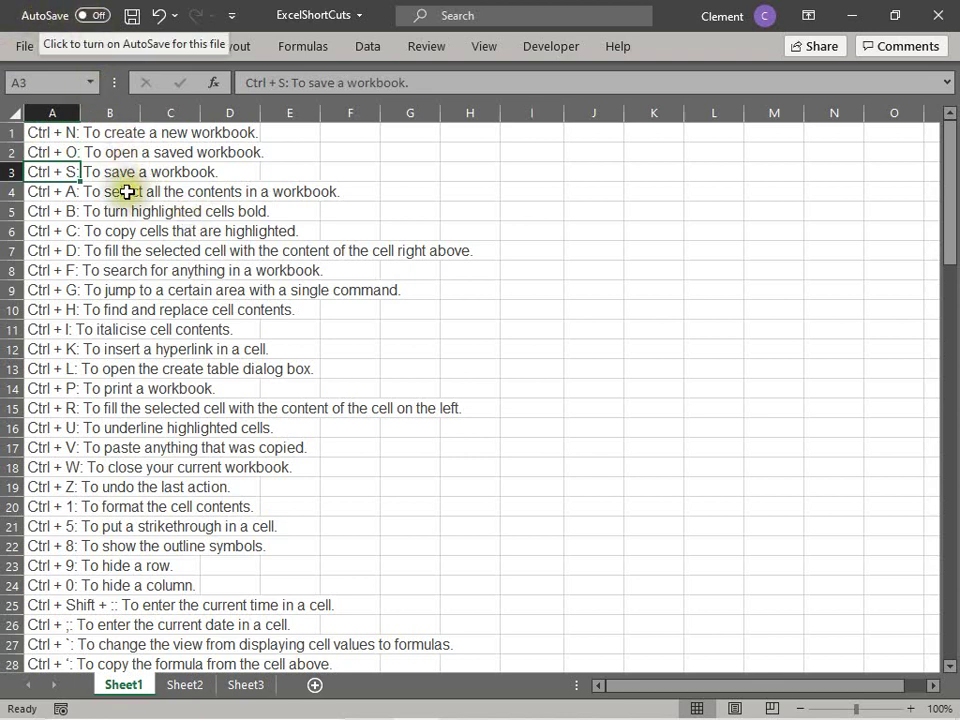
Step: Enter the test value 1 in H3 and save the workbook with Ctrl+S
left_click(487, 178)
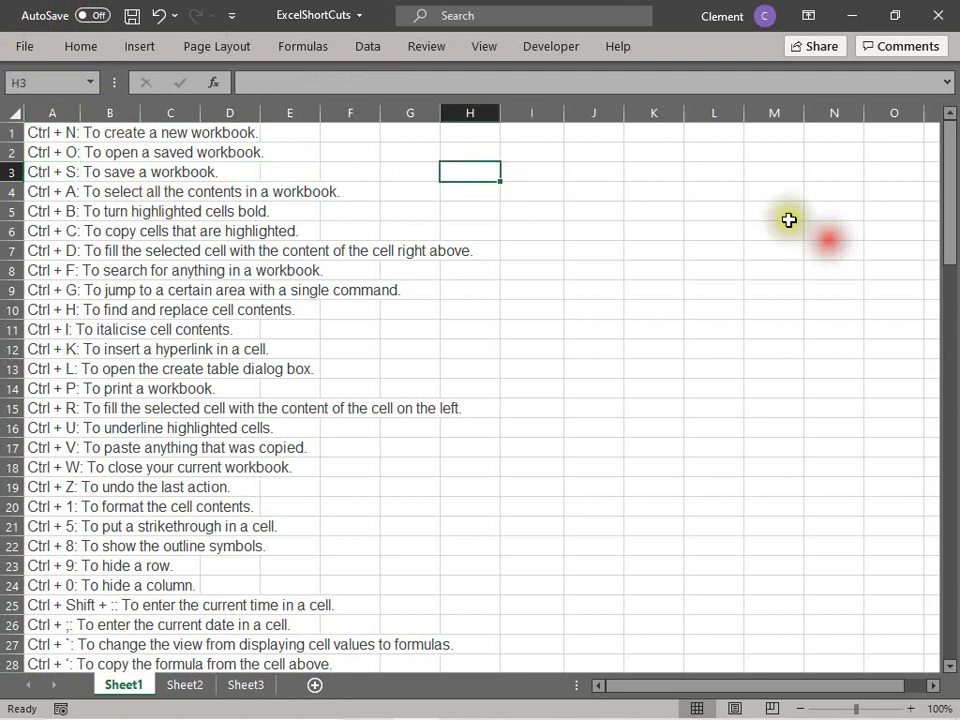
type("1")
key("Return")
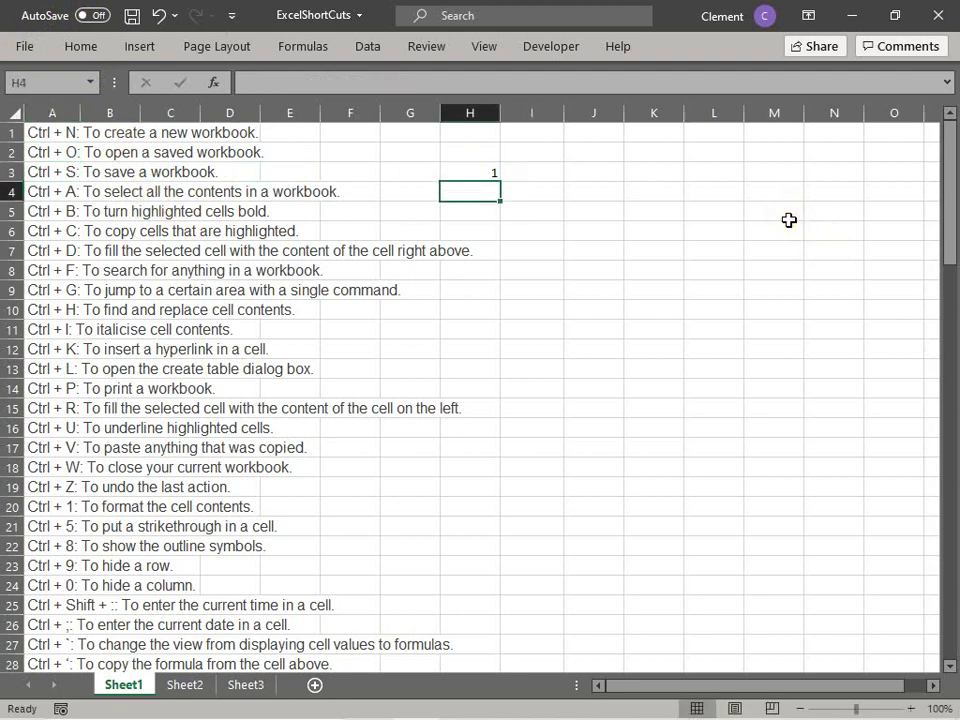
key("ctrl+s")
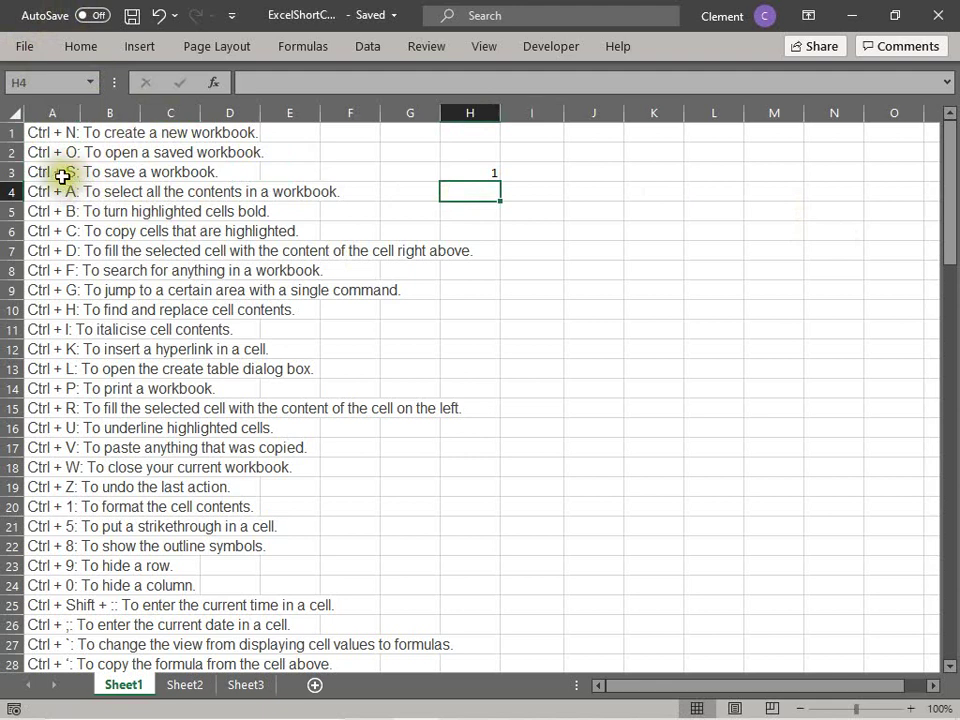
Step: Clear the test value from H3, then select the select-all entry in A4
left_click(66, 174)
left_click(478, 171)
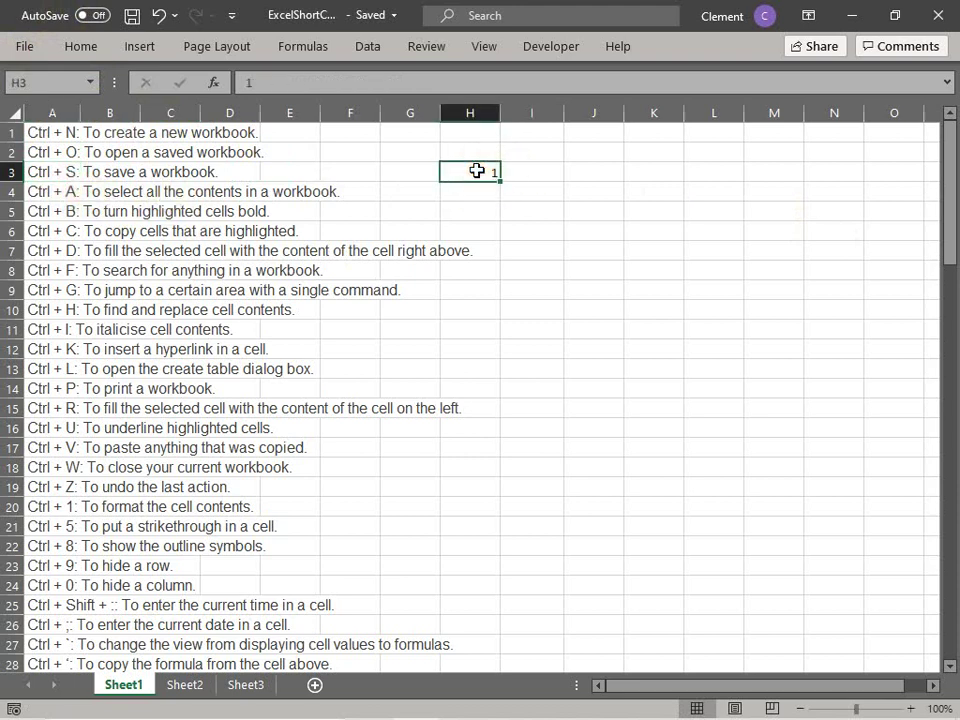
left_click(476, 190)
left_click(469, 170)
key("BackSpace")
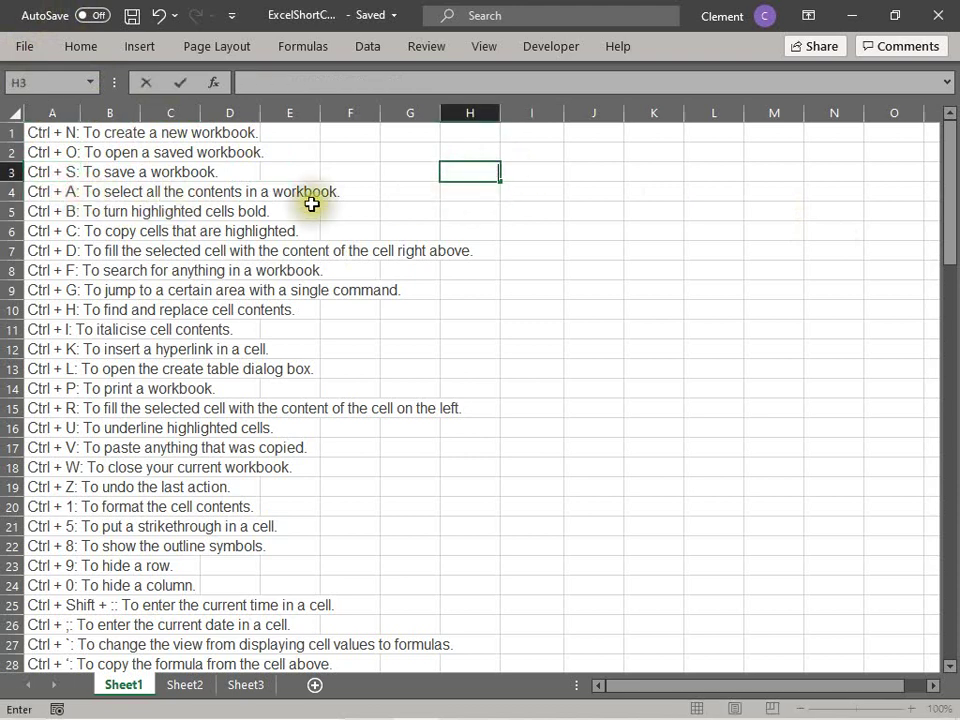
left_click(60, 191)
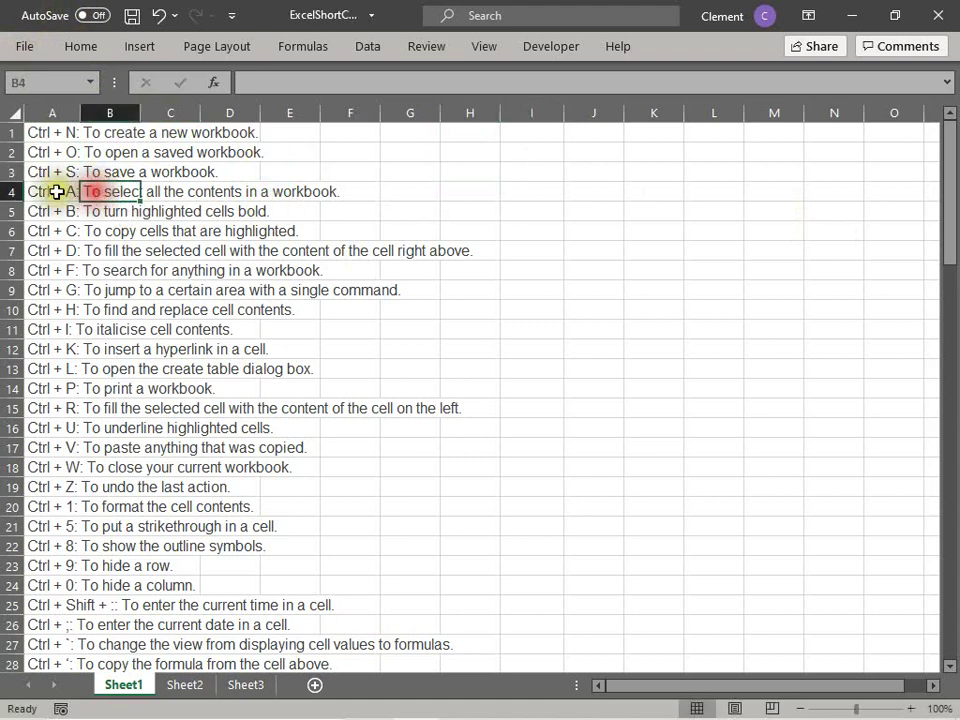
key("ctrl+a")
left_click(307, 264)
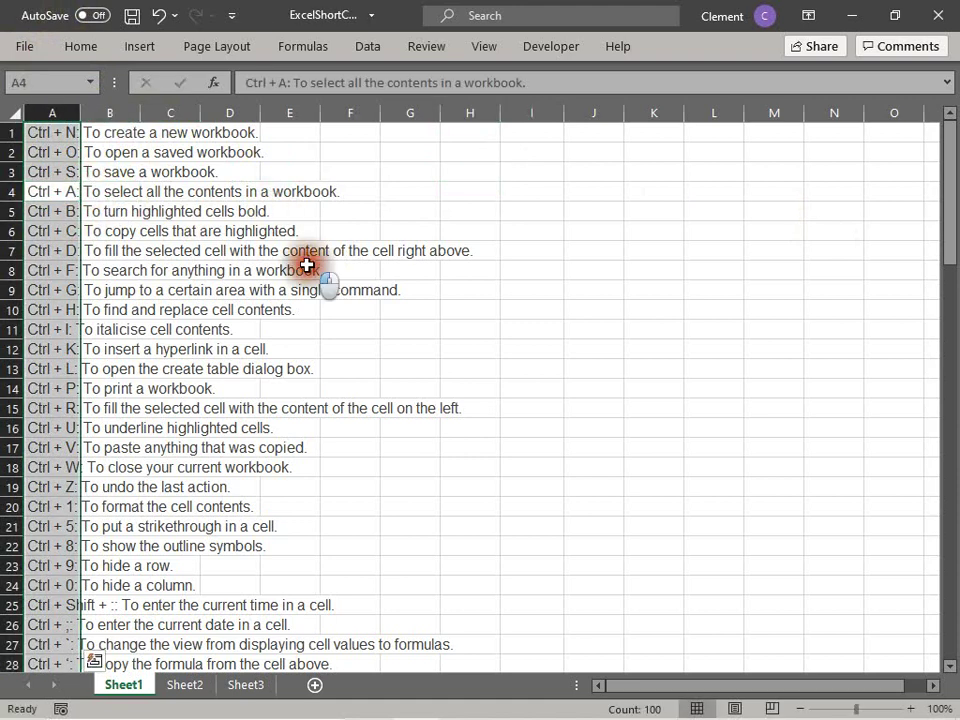
left_click(62, 189)
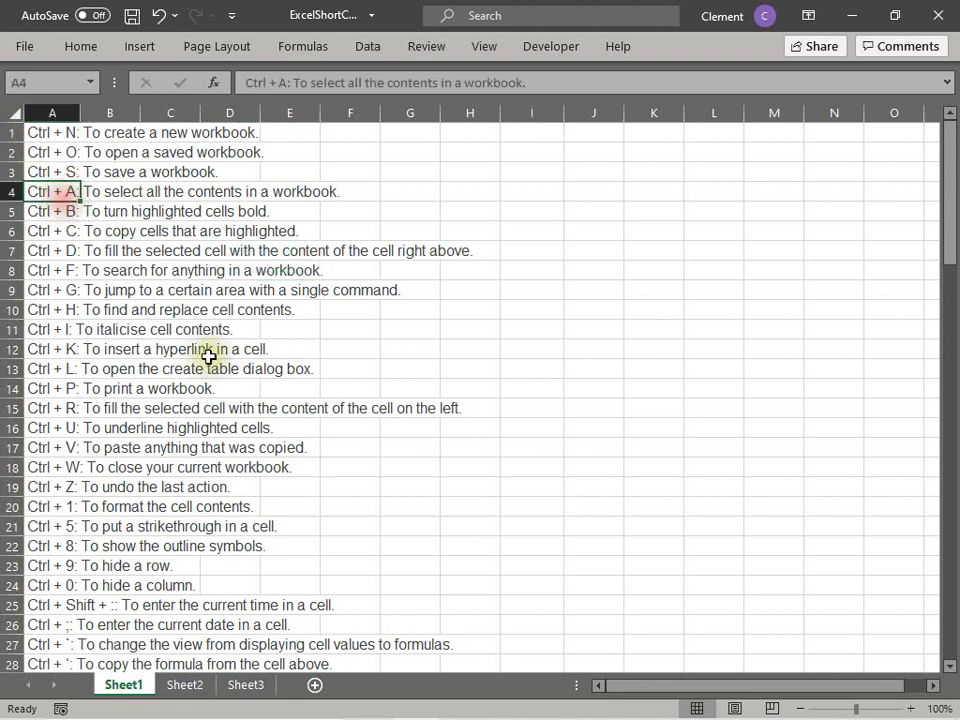
key("ctrl+a")
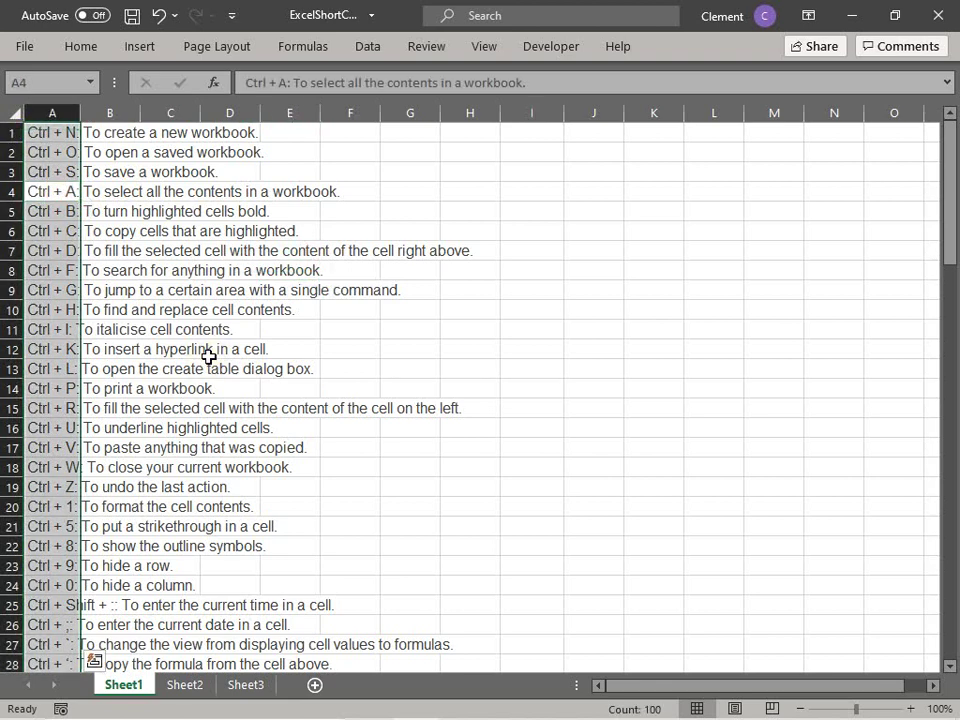
left_click(192, 332)
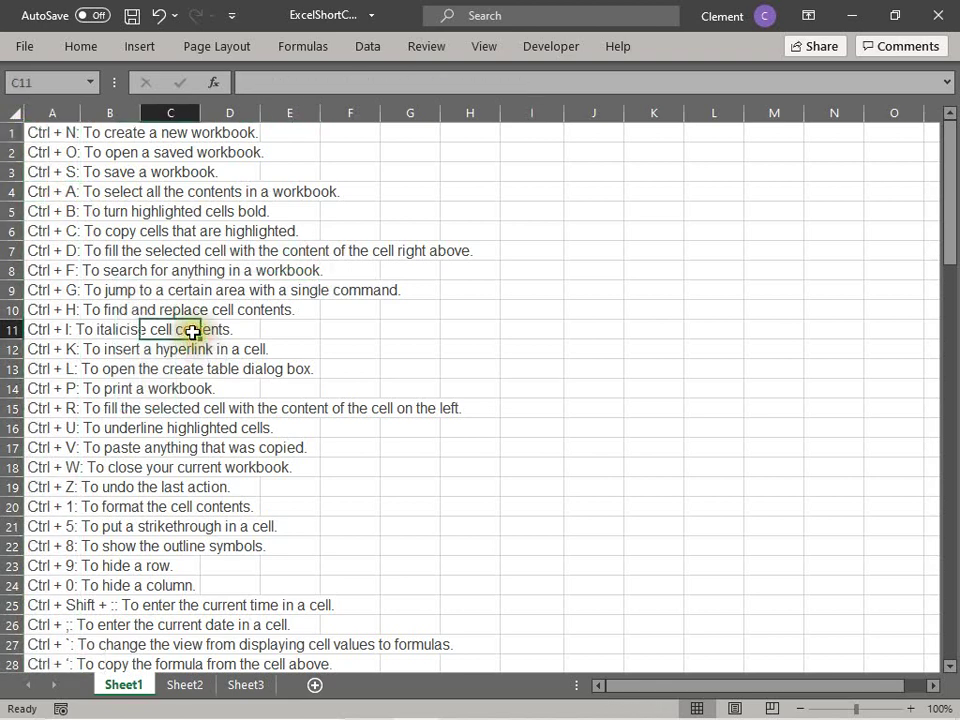
left_click(63, 212)
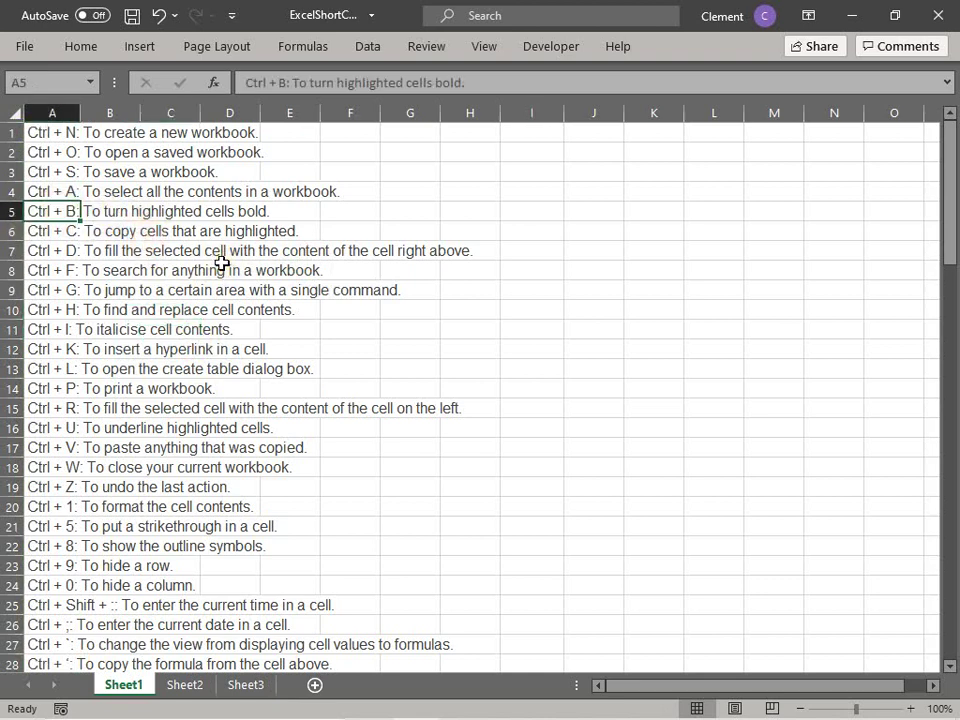
key("ctrl+b")
key("ctrl+b")
key("ctrl+b")
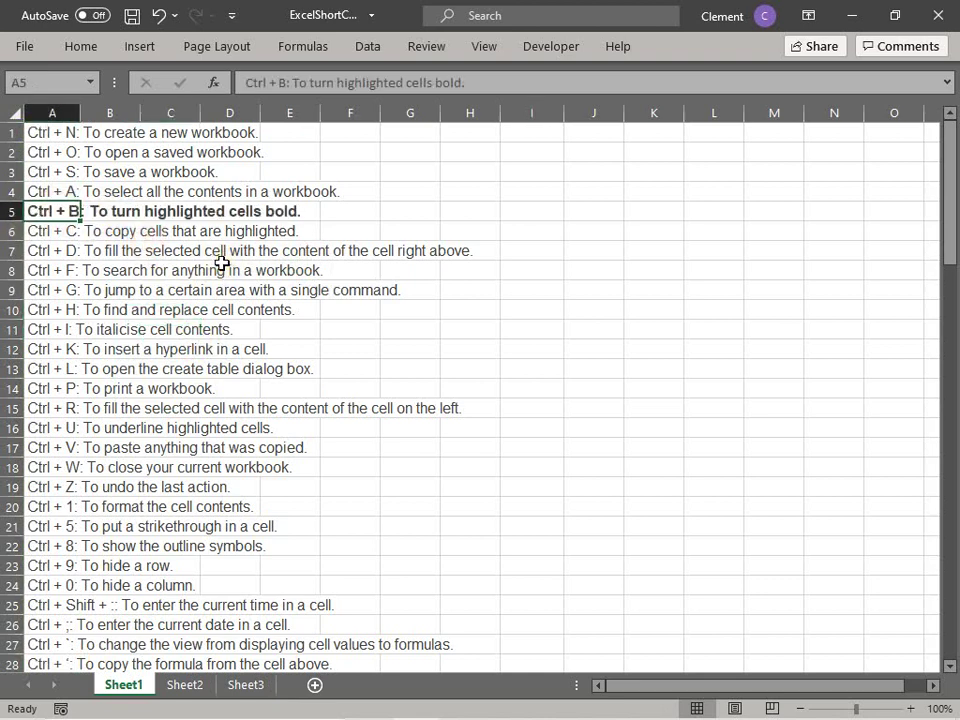
key("ctrl+b")
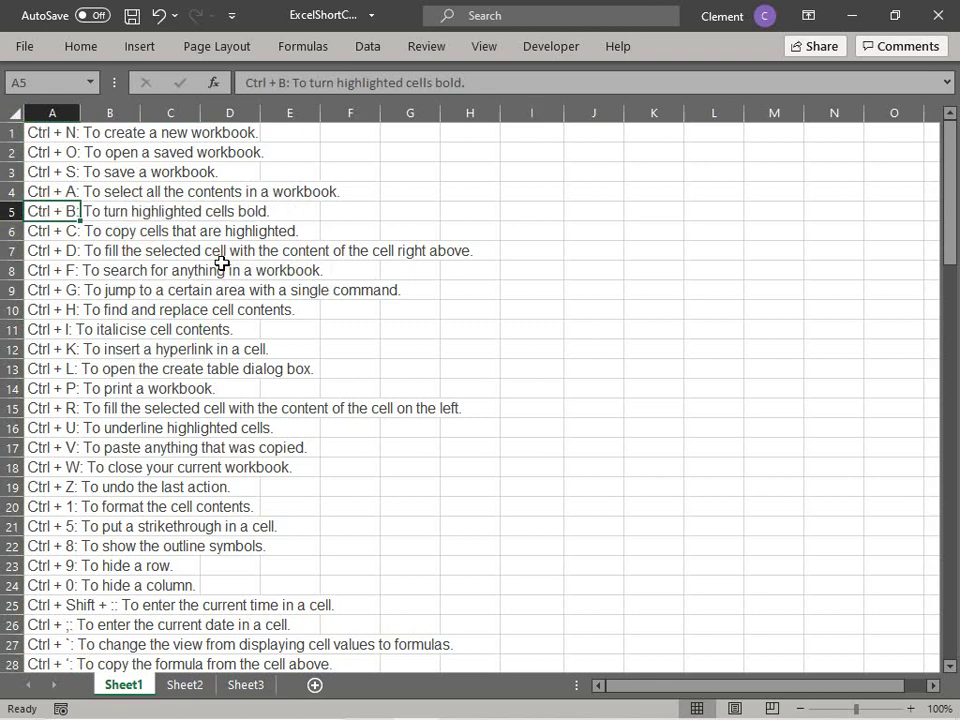
key("Down")
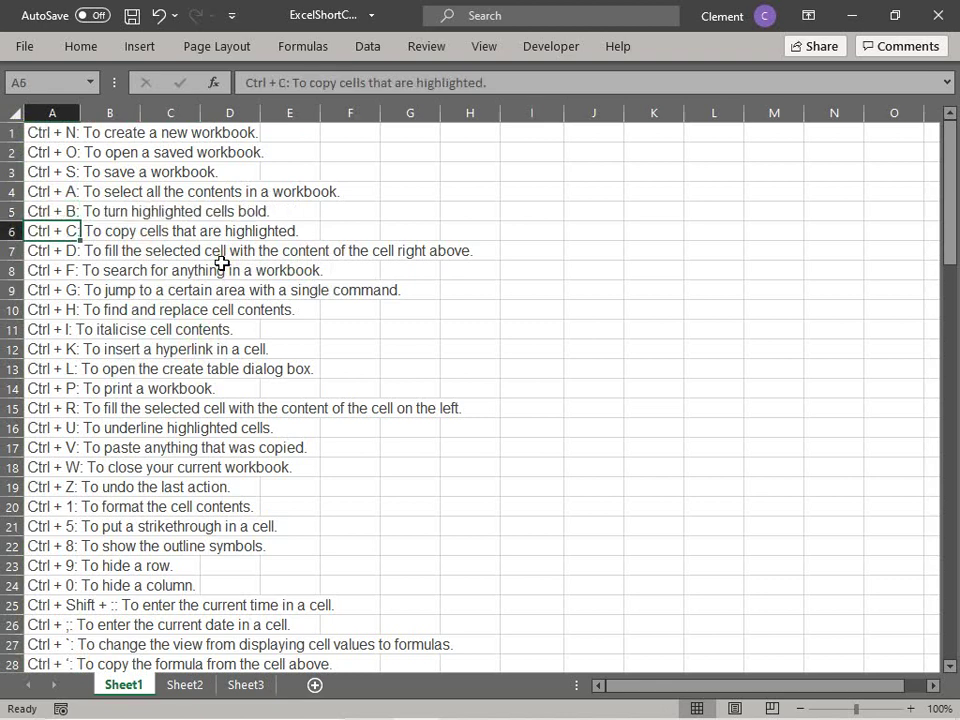
key("ctrl+c")
left_click(645, 231)
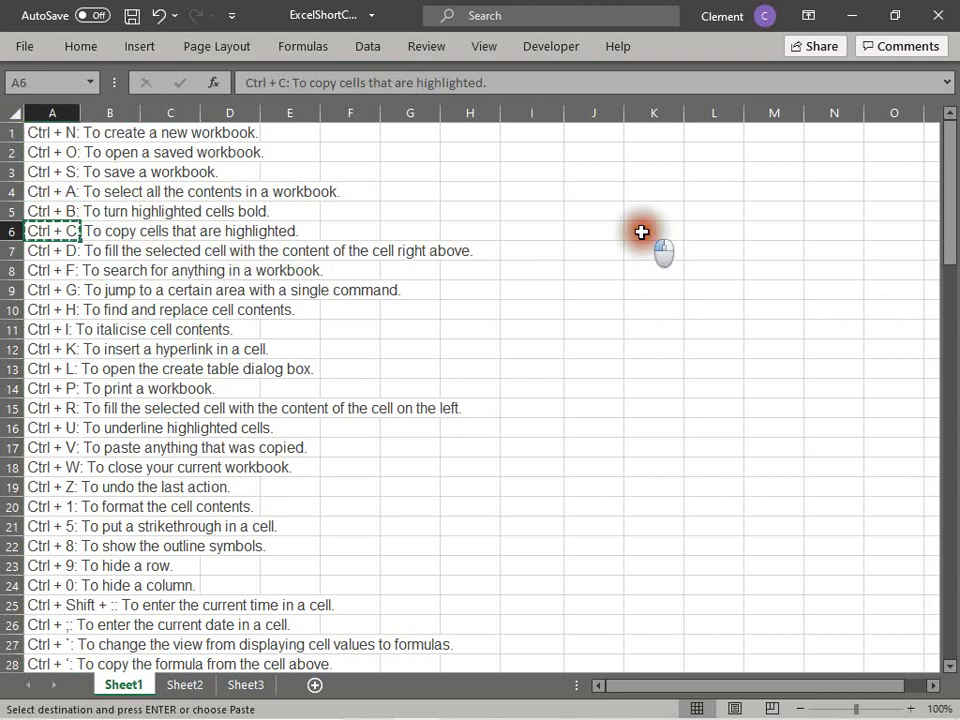
key("Escape")
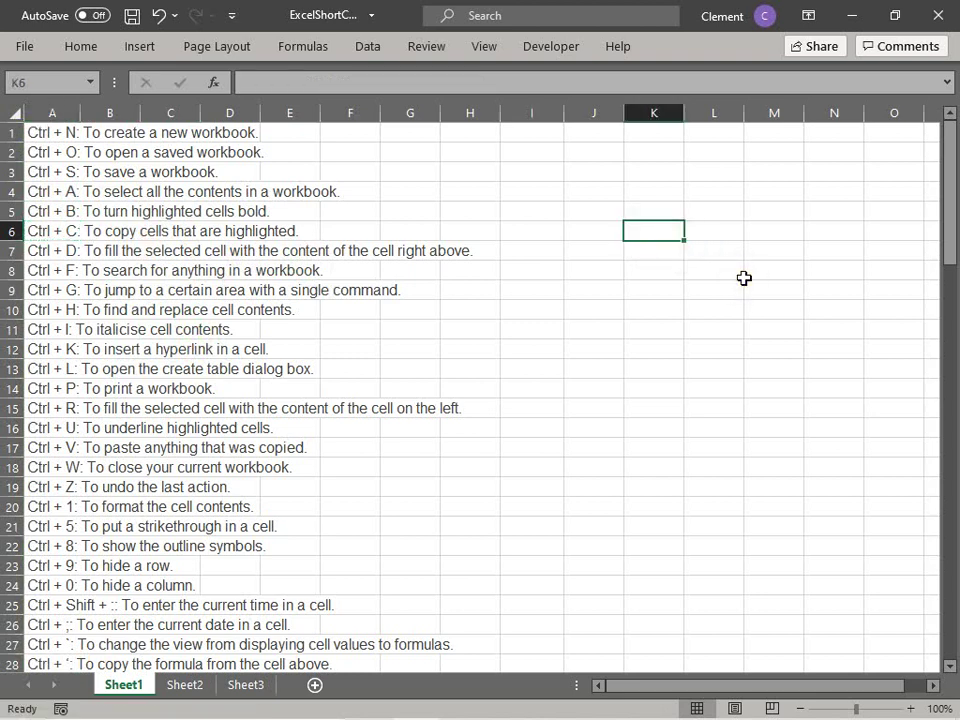
left_click(60, 228)
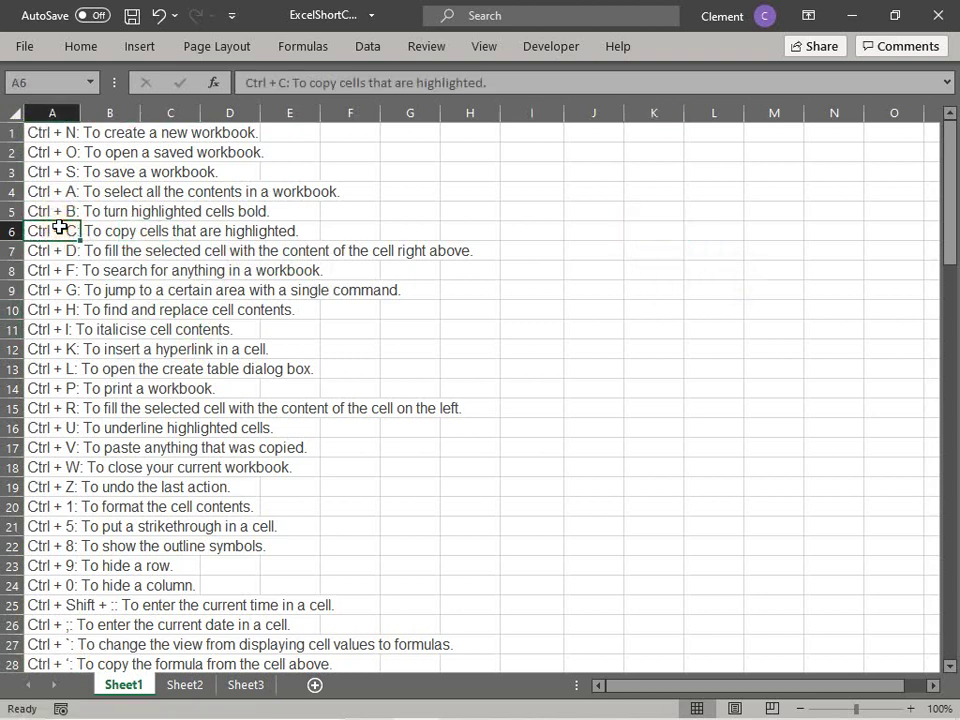
key("ctrl+c")
left_click(611, 230)
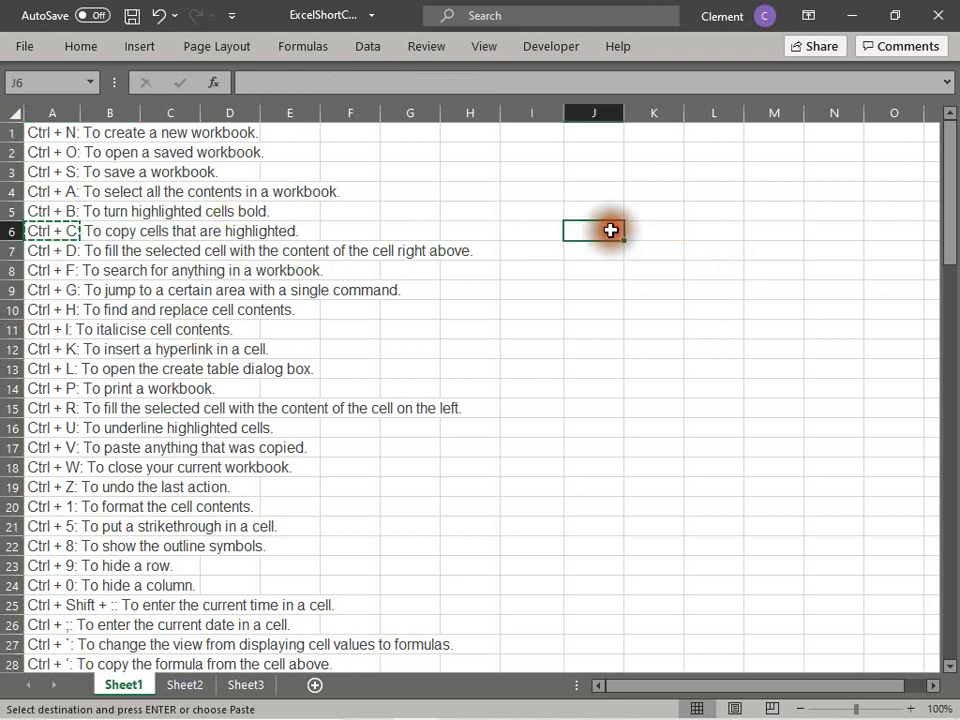
key("ctrl+v")
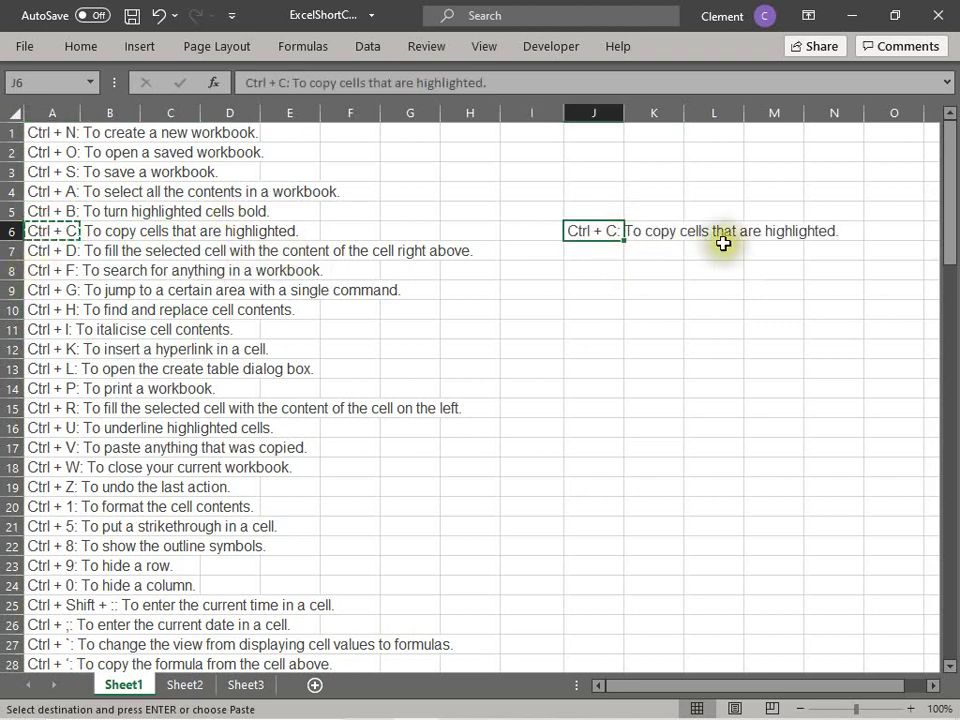
key("BackSpace")
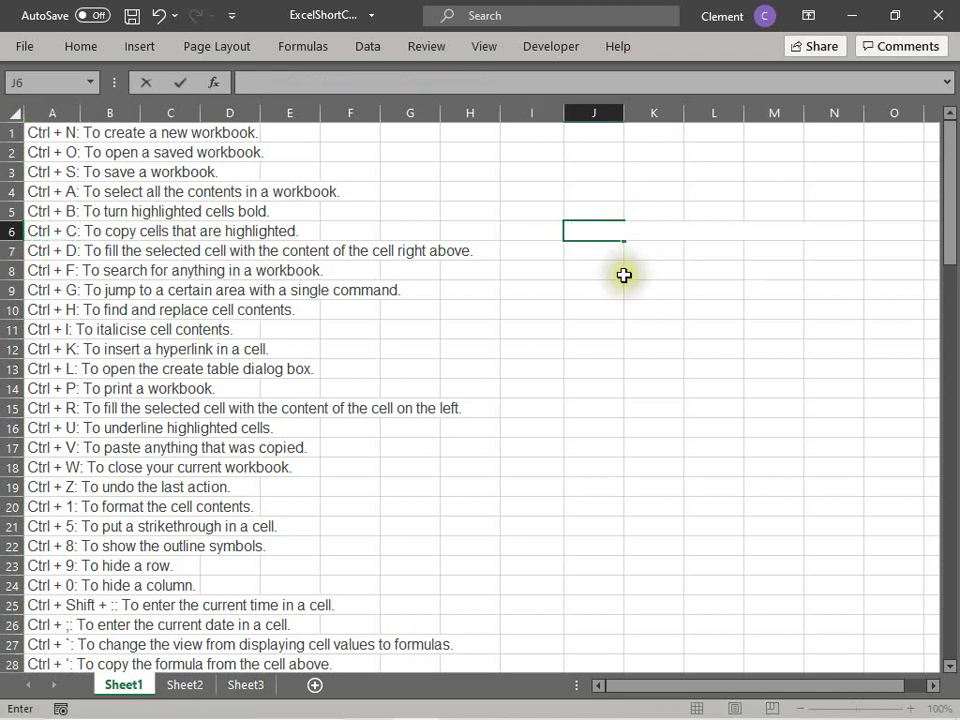
left_click(627, 272)
left_click(56, 250)
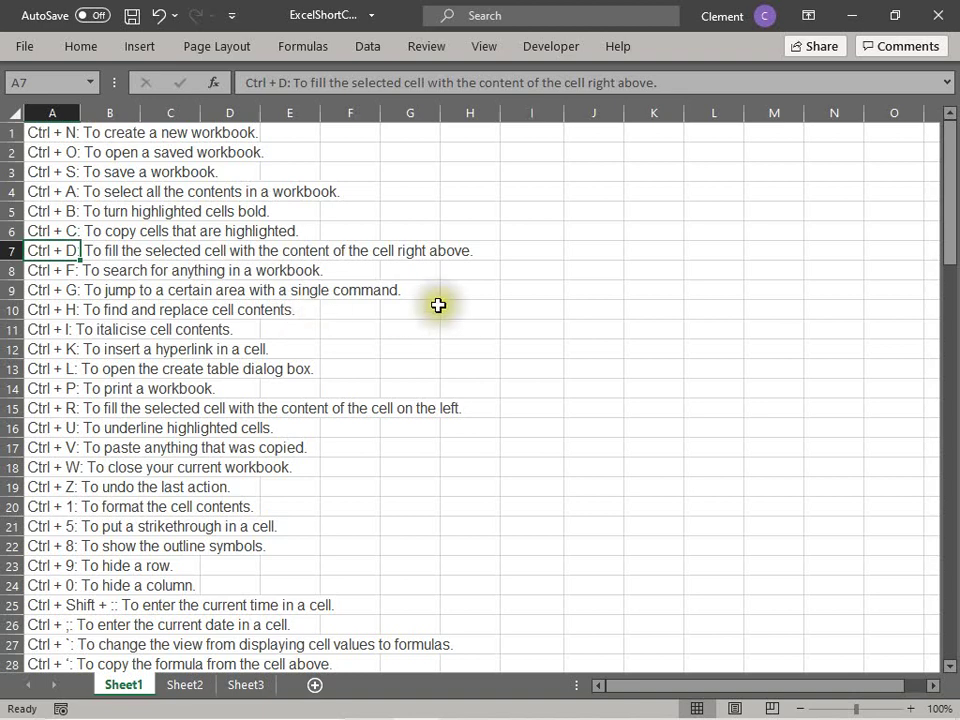
Step: Enter a sample first name in I6 and a surname in J6
left_click(552, 234)
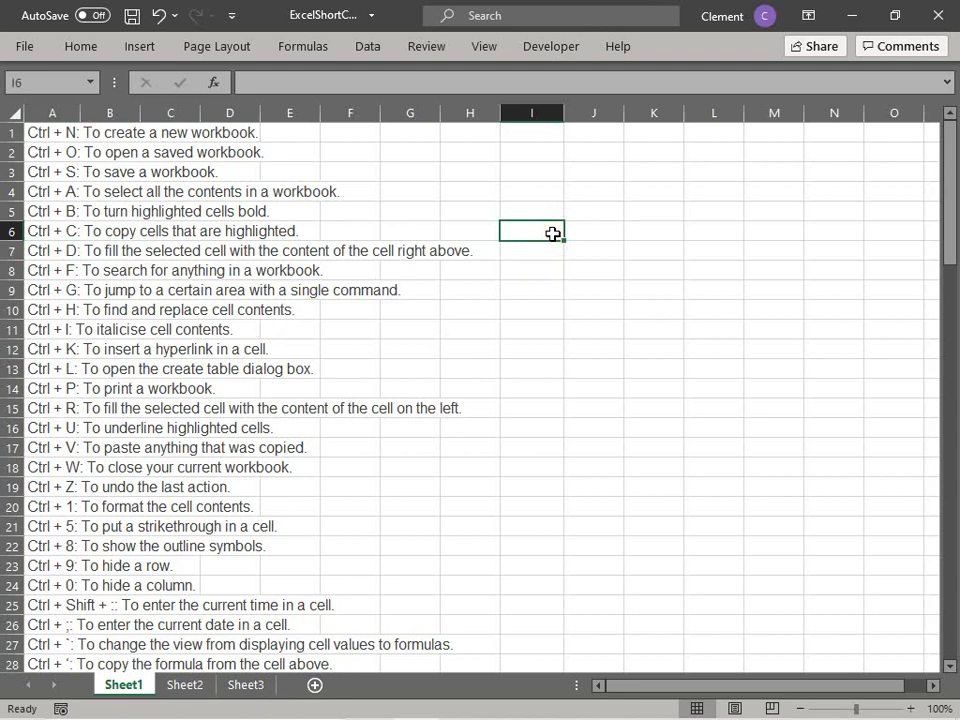
type("pet")
key("BackSpace")
key("BackSpace")
key("BackSpace")
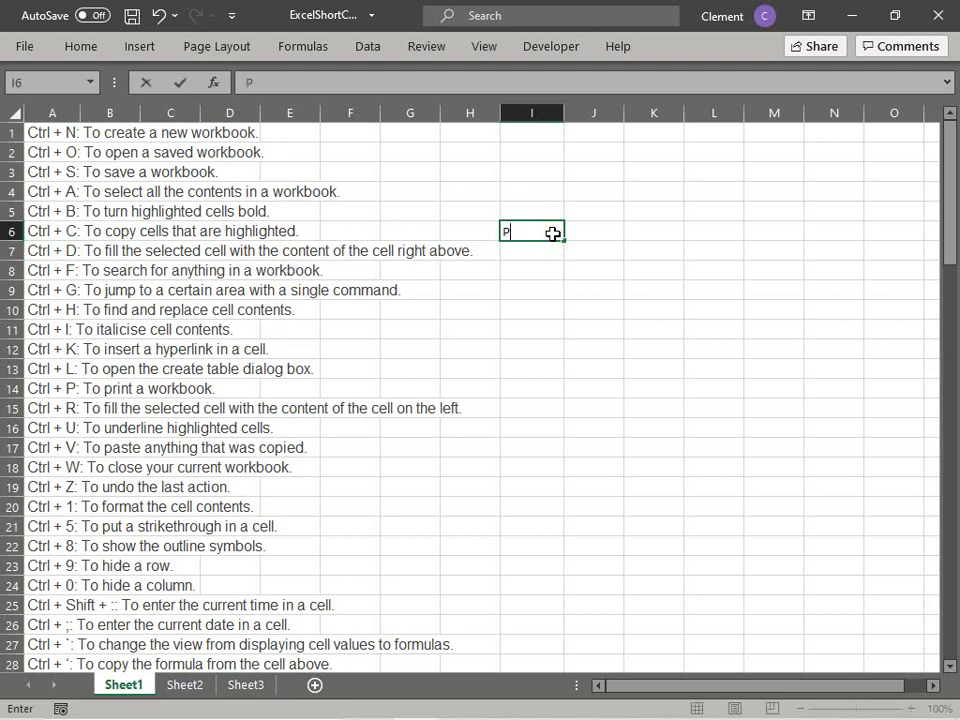
key("Tab")
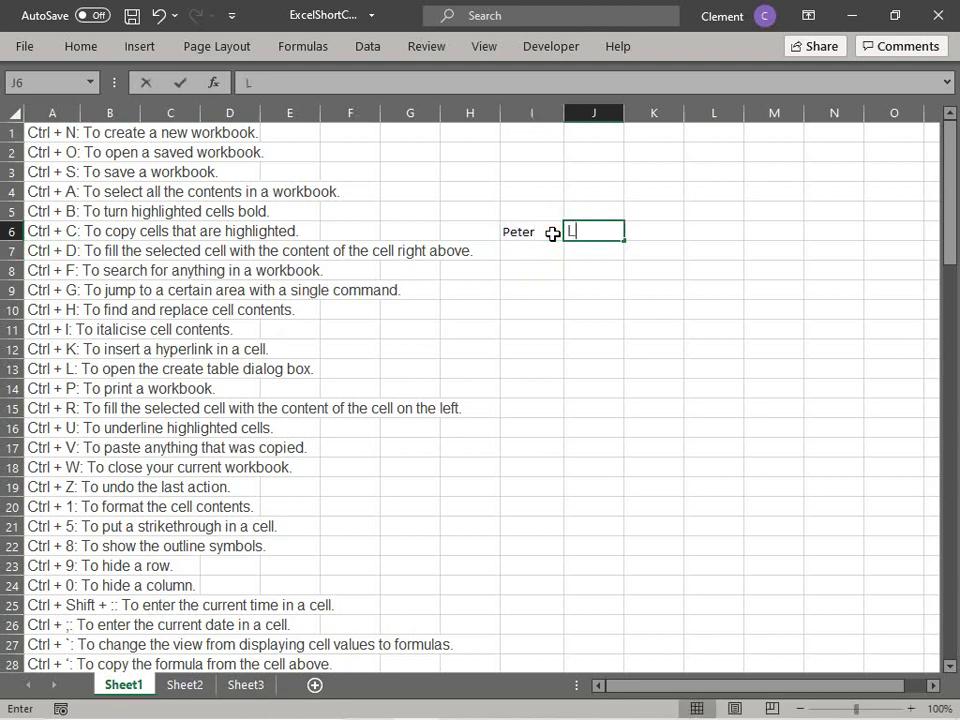
key("Tab")
Step: Fill the first name down into I7 with Ctrl+D and type another surname in J7
left_click(508, 251)
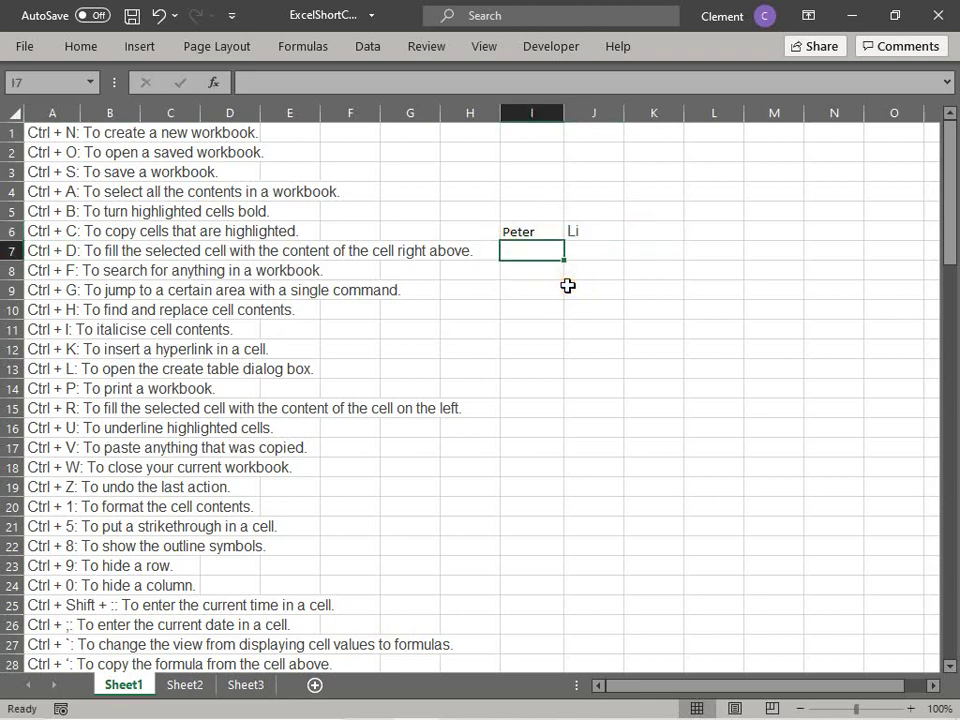
key("ctrl+d")
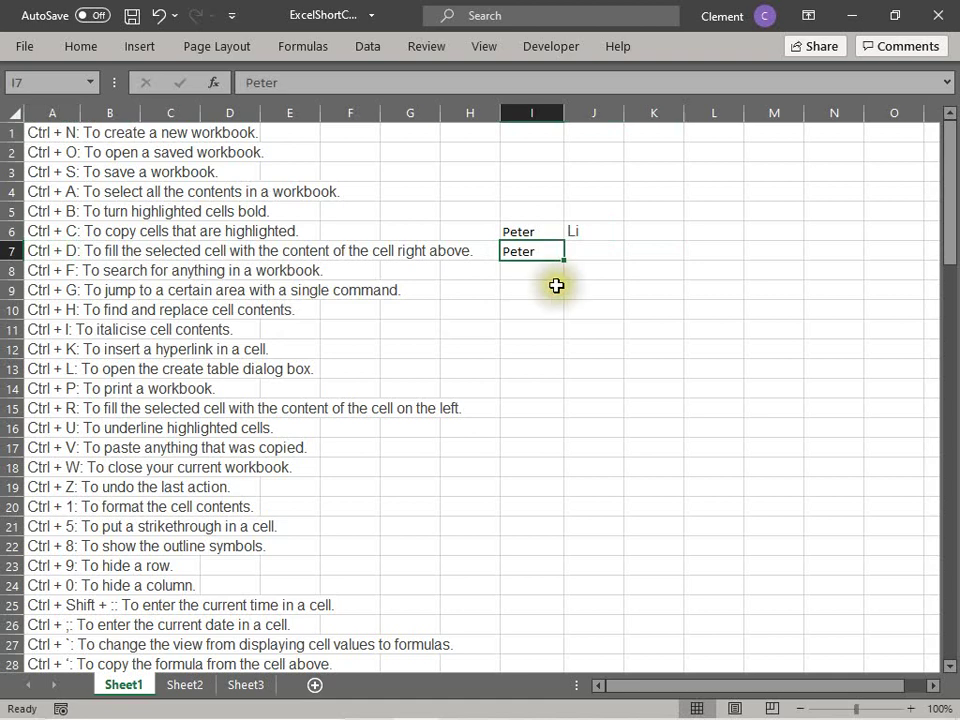
left_click(555, 287)
left_click(529, 251)
left_click(596, 249)
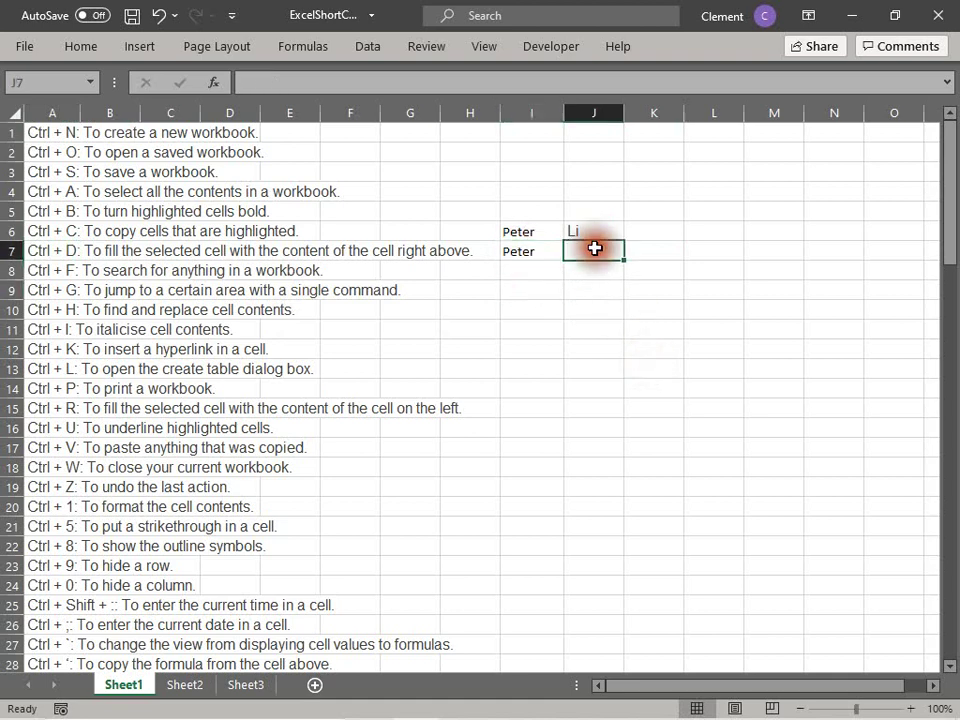
key("Return")
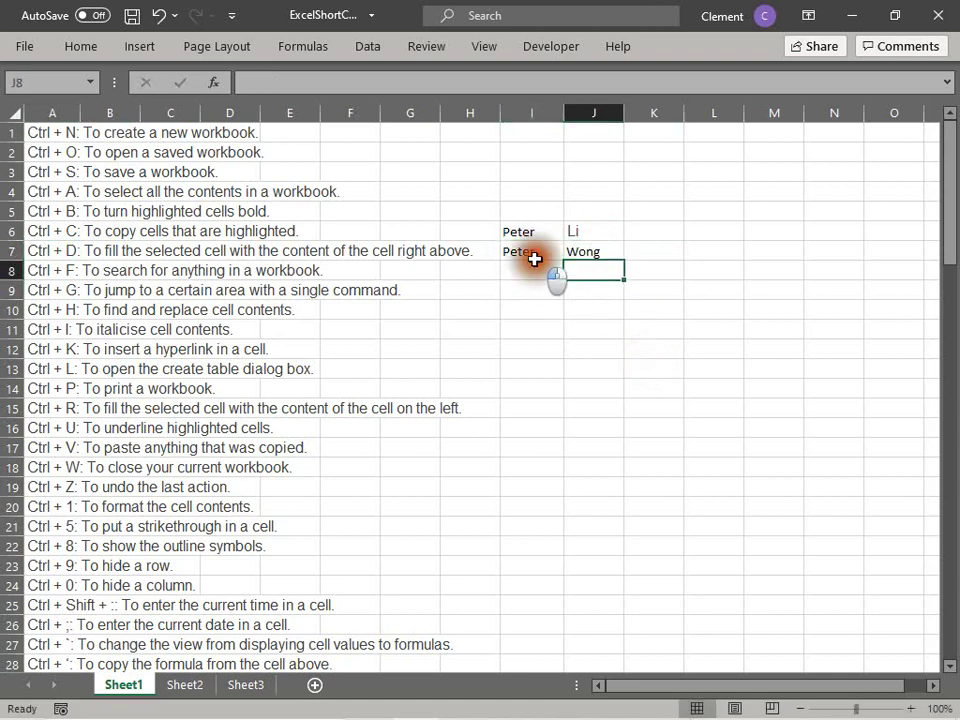
left_click(532, 253)
Step: Delete the sample entries from I6, I7, J7 and J6
left_click(528, 234)
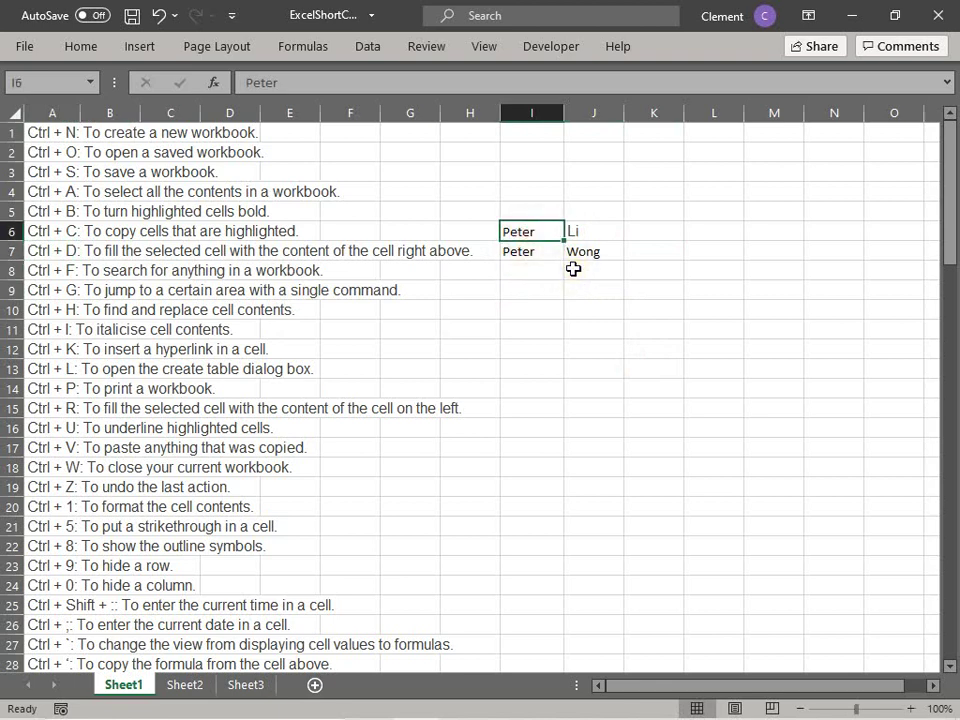
key("Delete")
key("Down")
key("Delete")
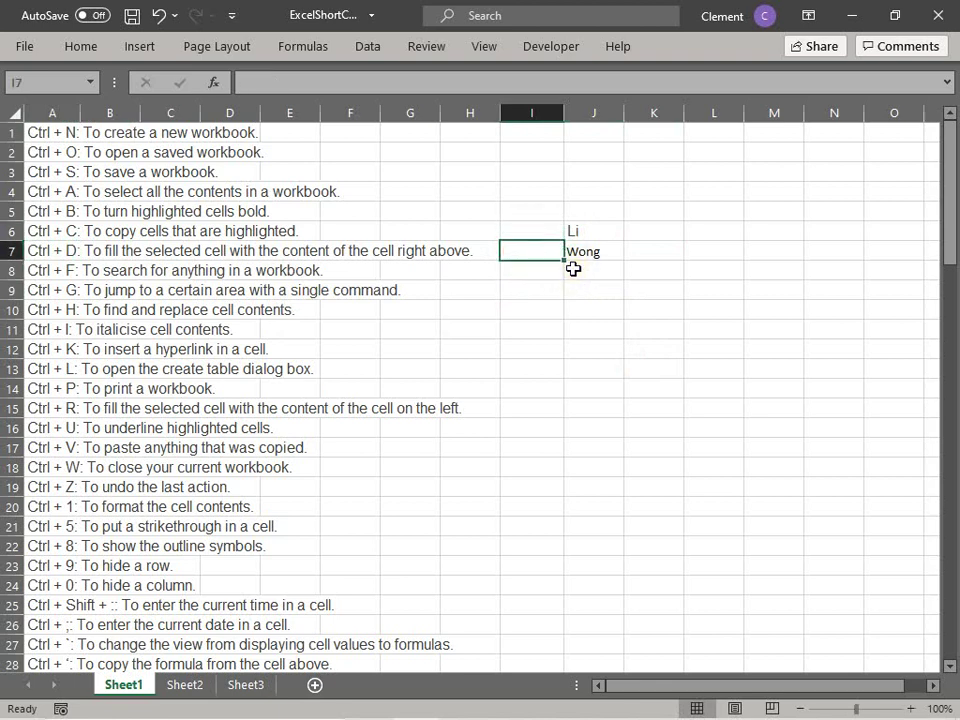
key("Right")
key("Delete")
key("Up")
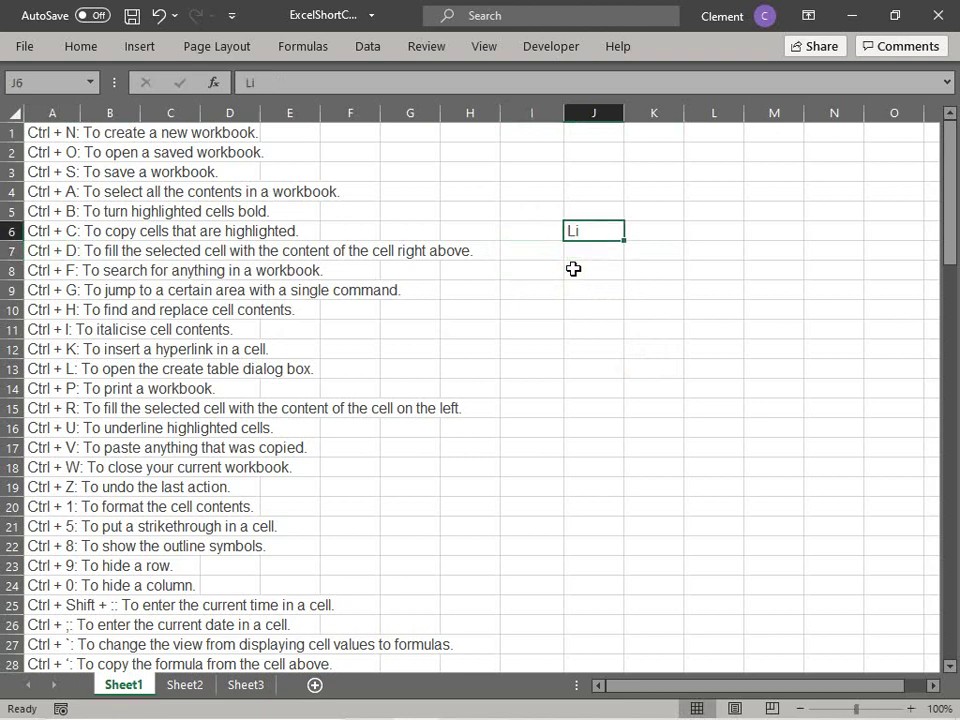
key("Delete")
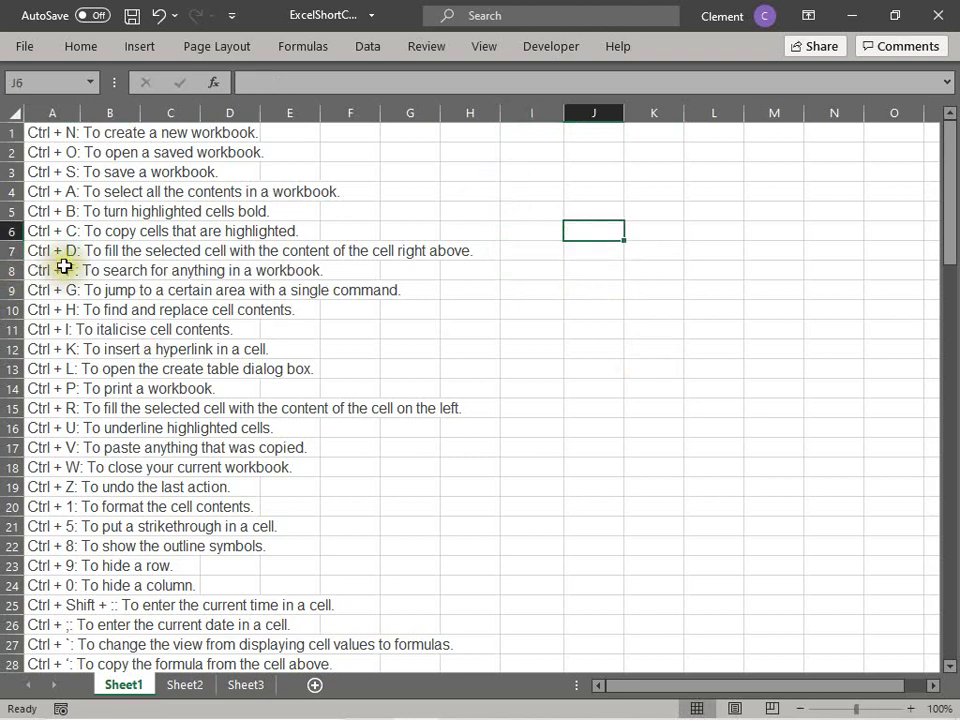
left_click(63, 266)
key("Page_Down")
scroll(142, 342, "up", 4)
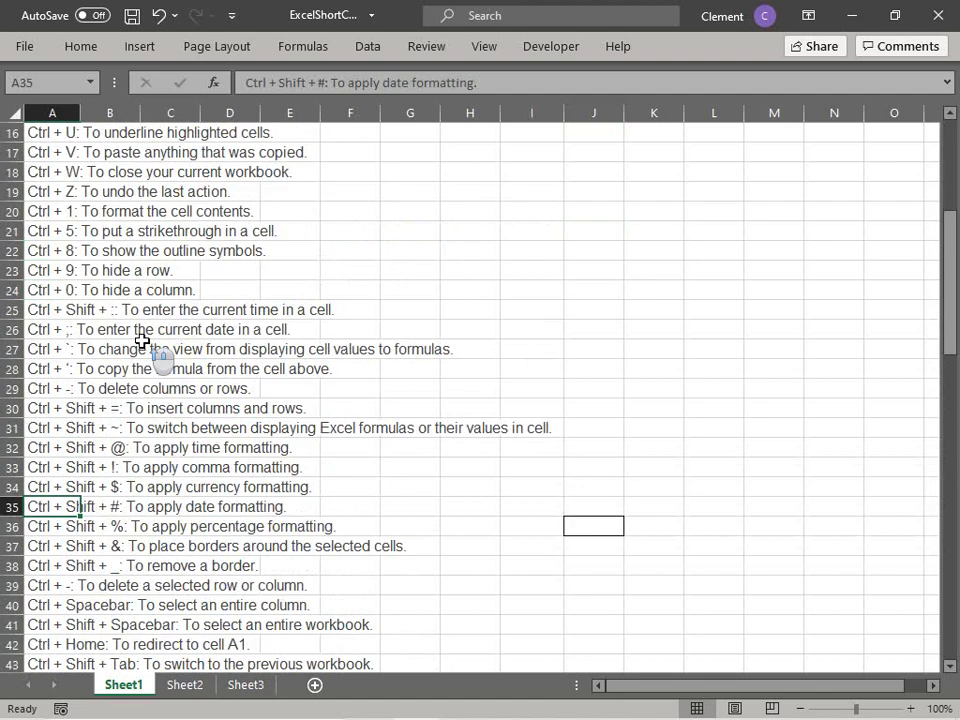
scroll(142, 342, "up", 5)
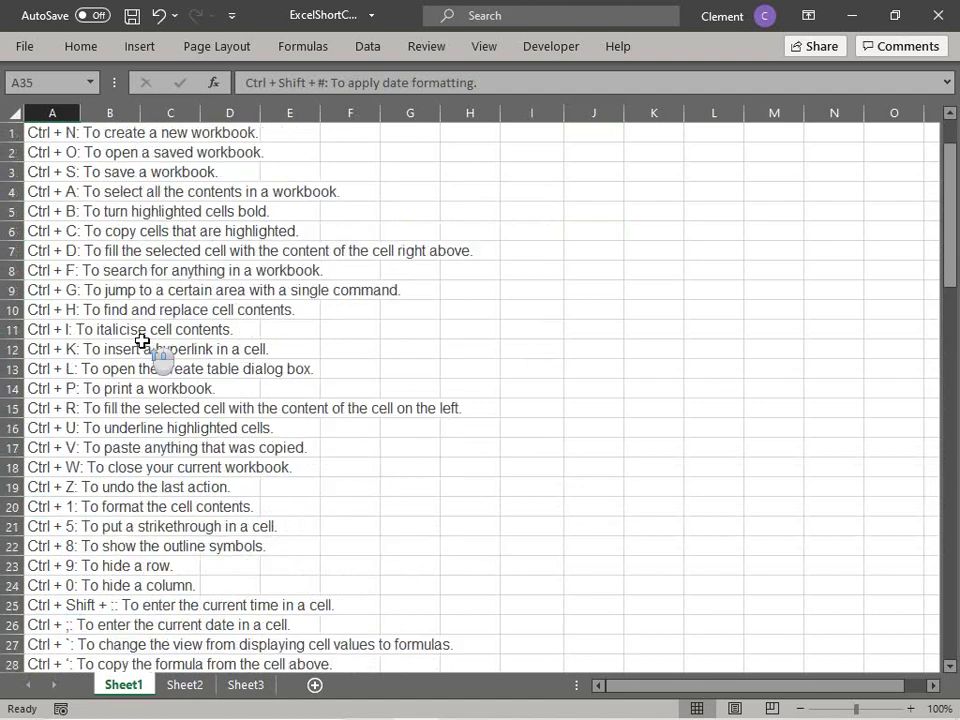
left_click(52, 272)
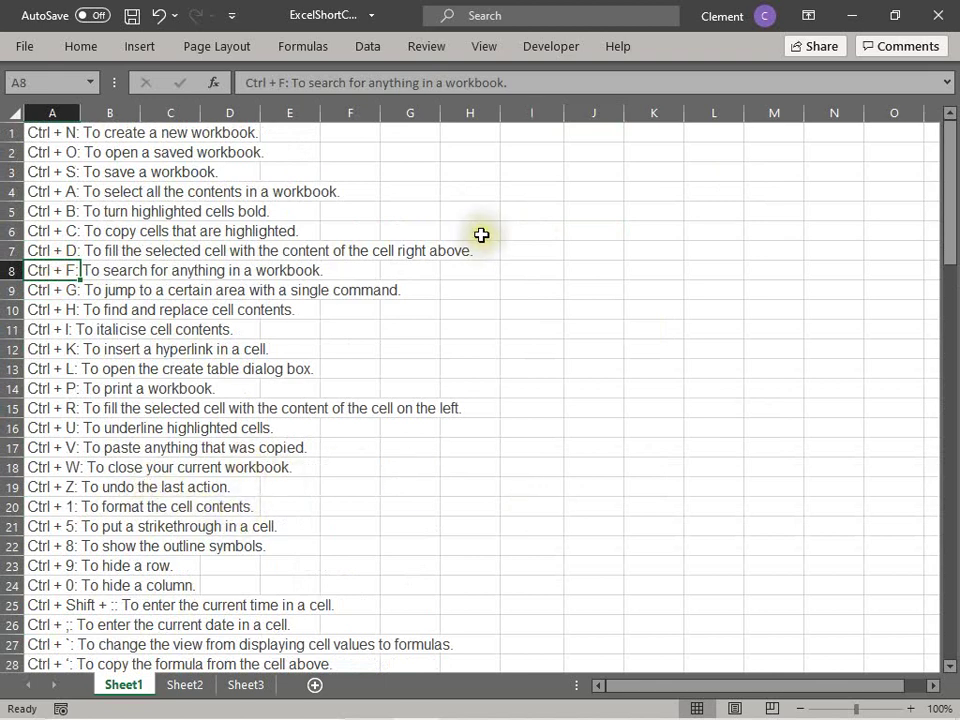
key("ctrl+f")
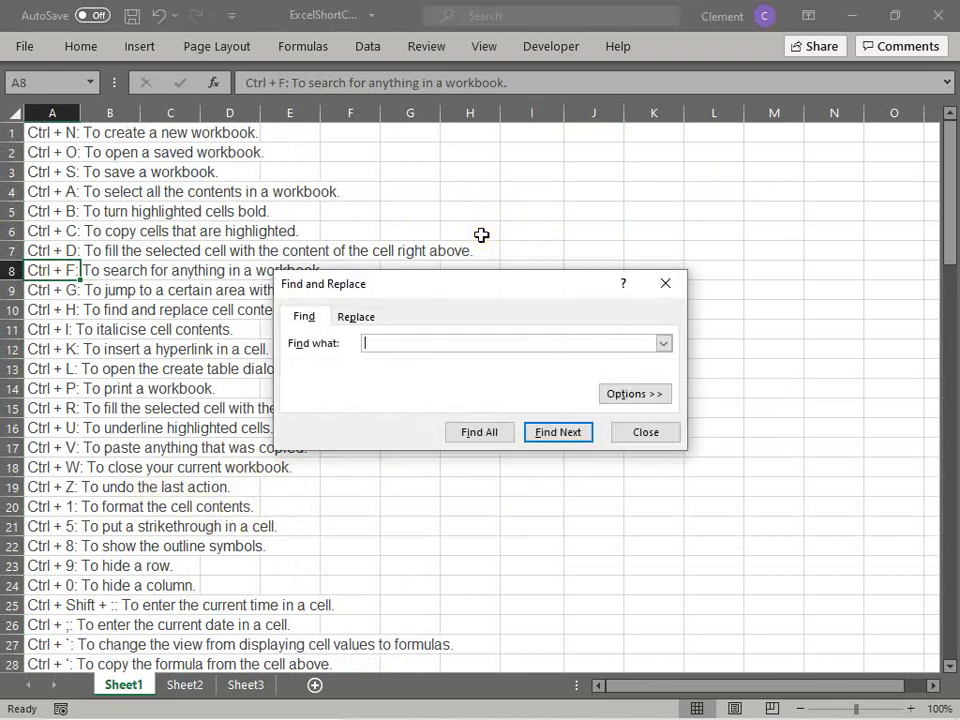
type("Workbook")
left_click(575, 433)
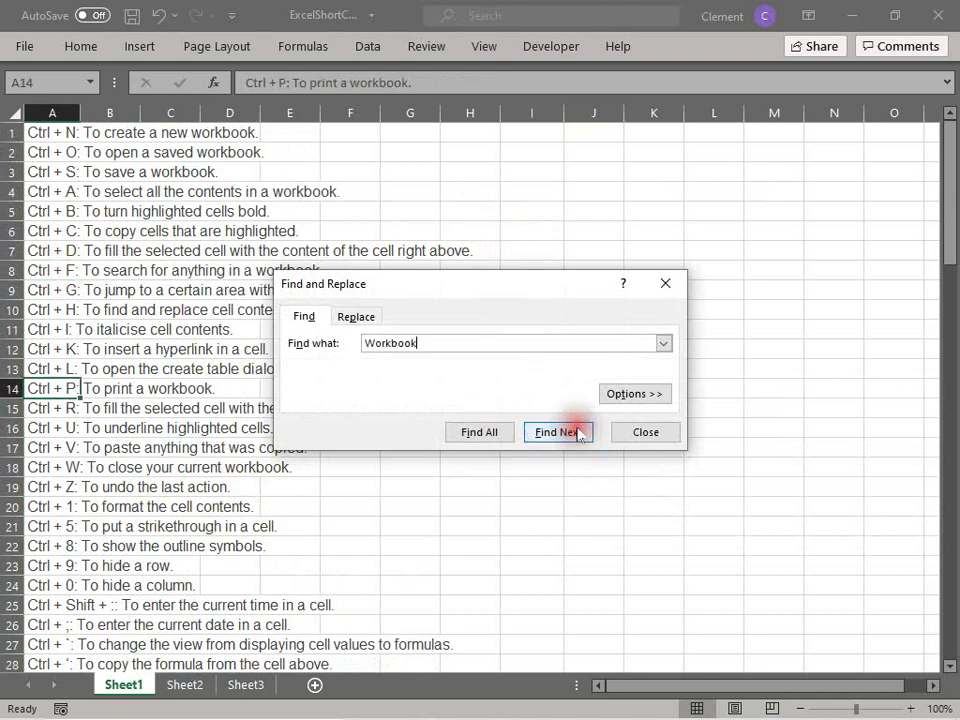
left_click(576, 433)
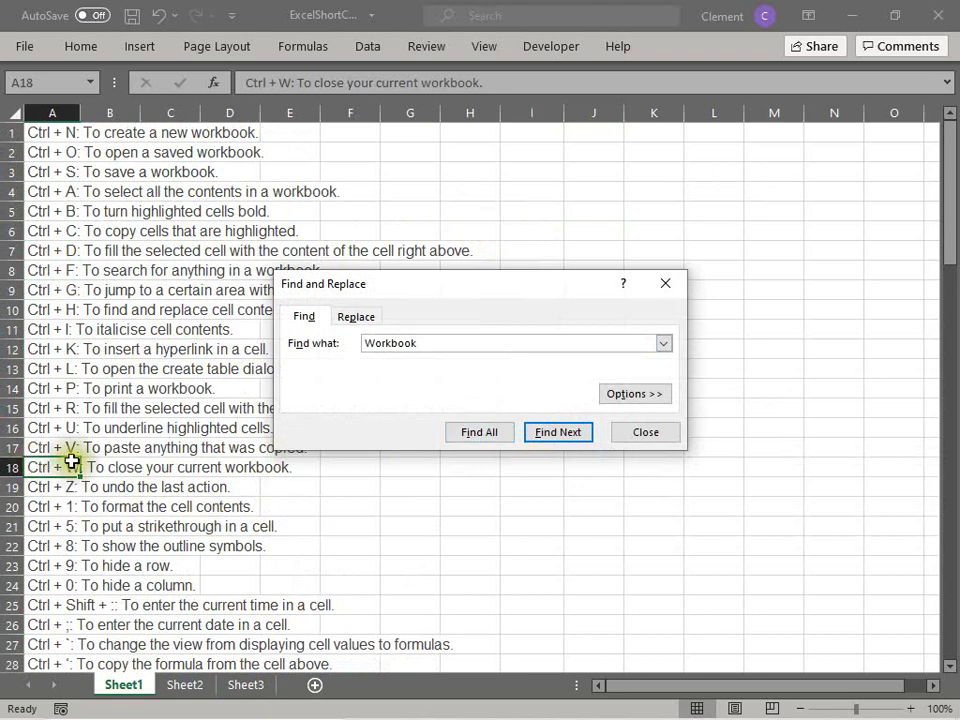
left_click(624, 394)
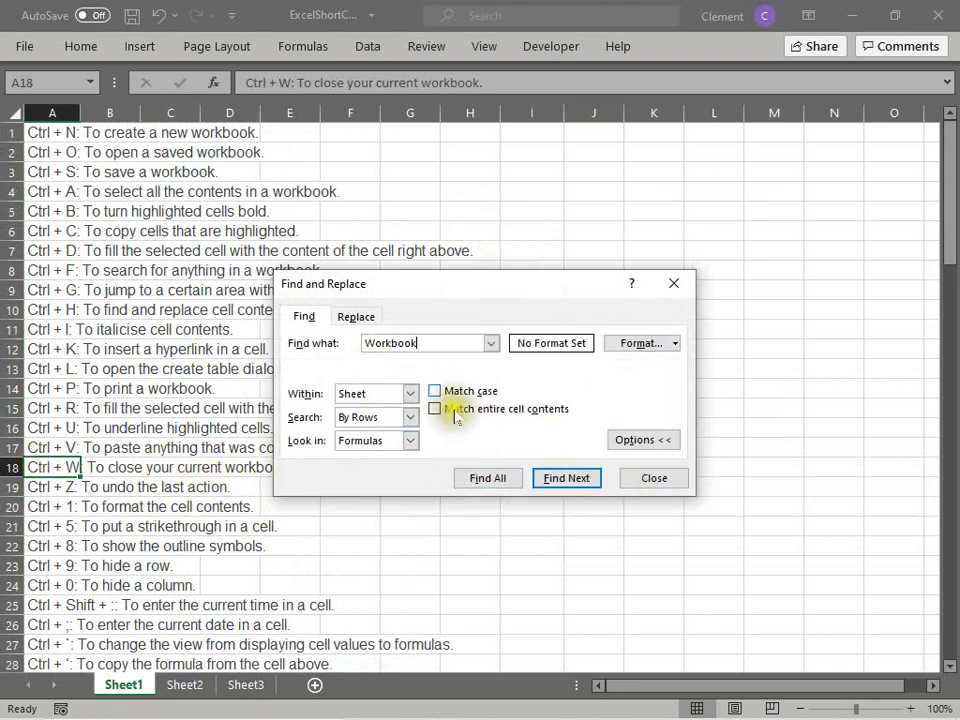
left_click(652, 479)
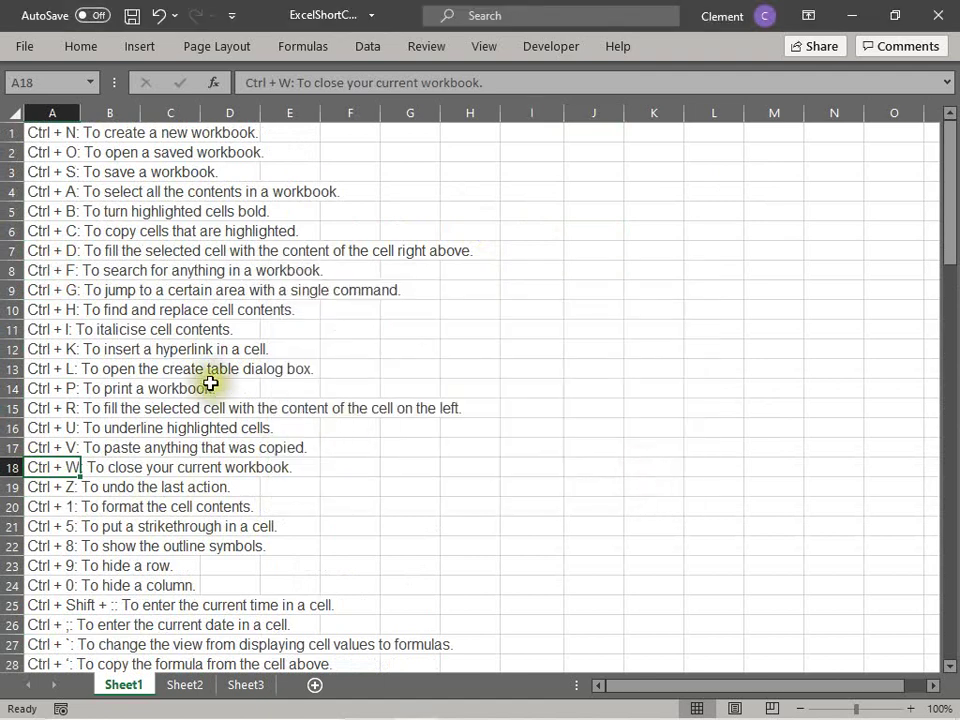
left_click(59, 273)
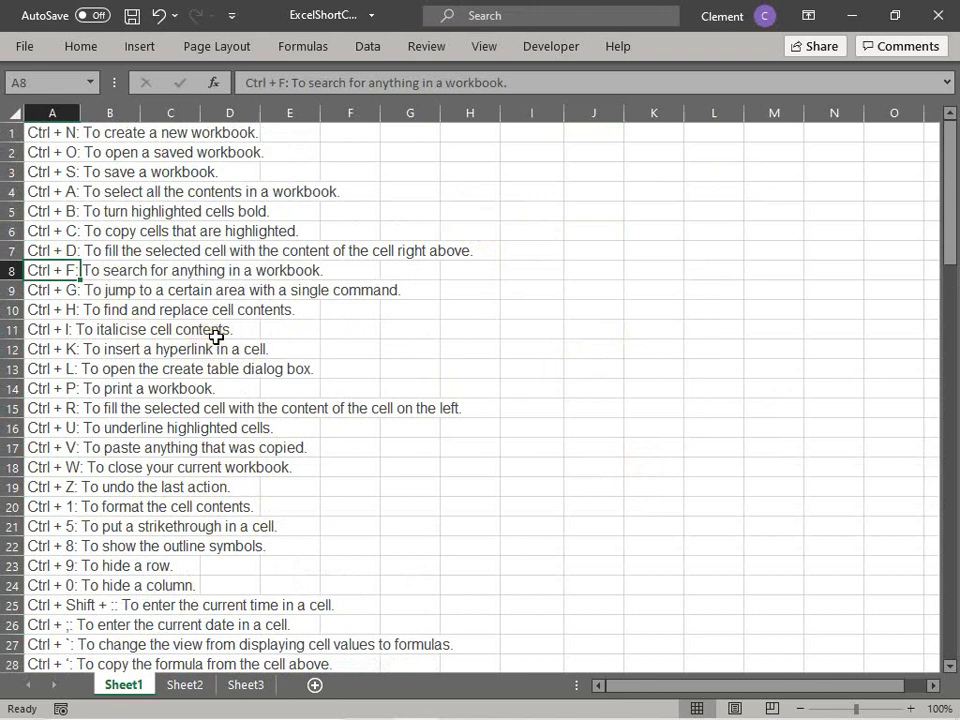
key("Down")
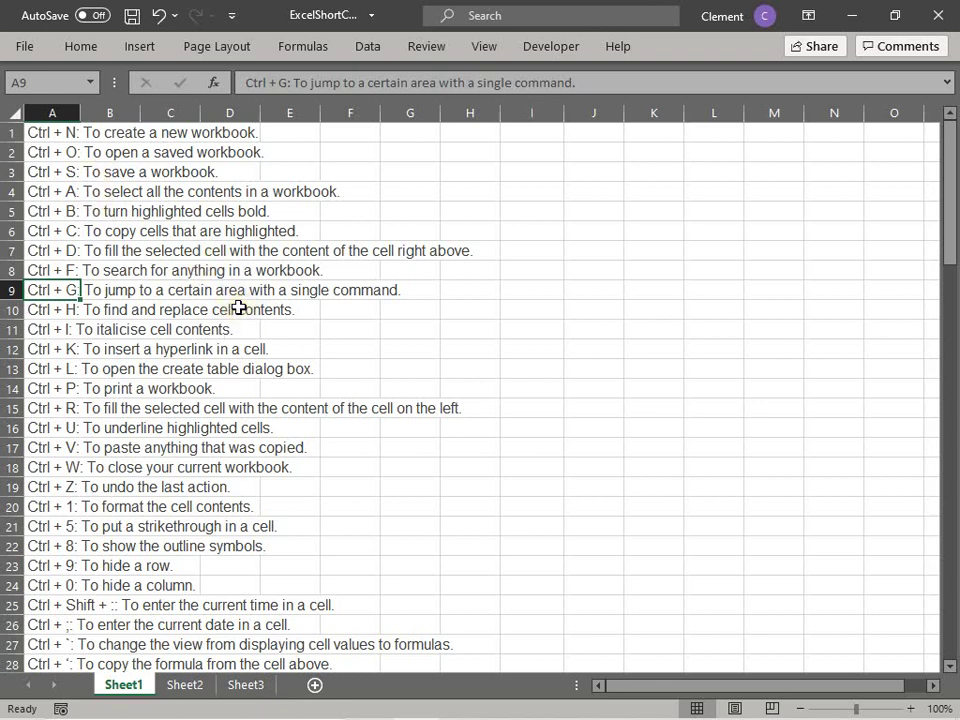
key("ctrl+g")
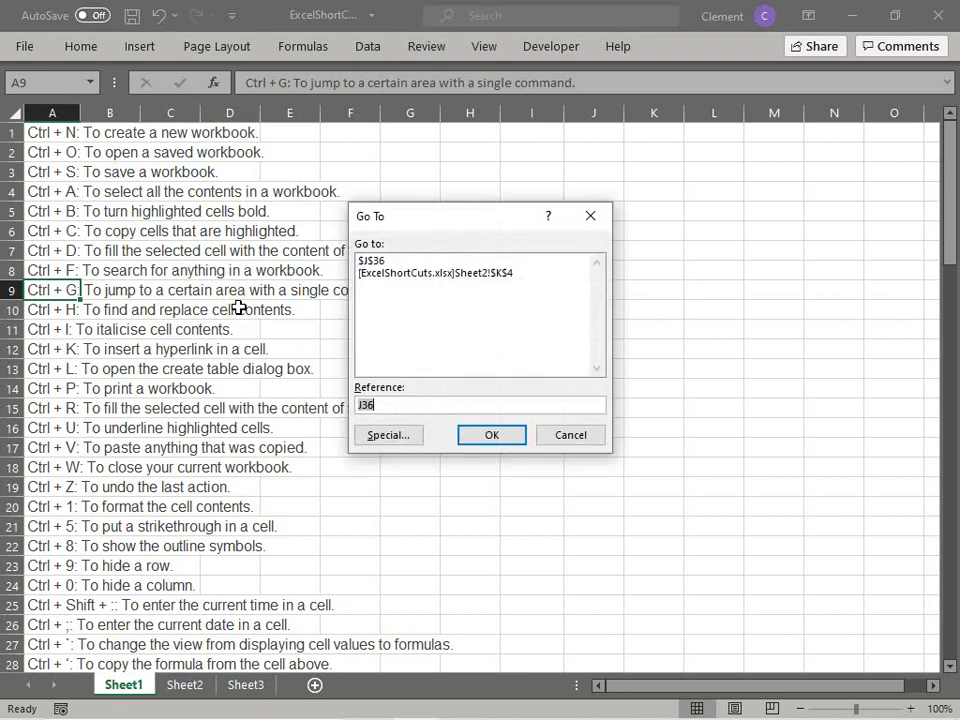
type("A1")
key("Return")
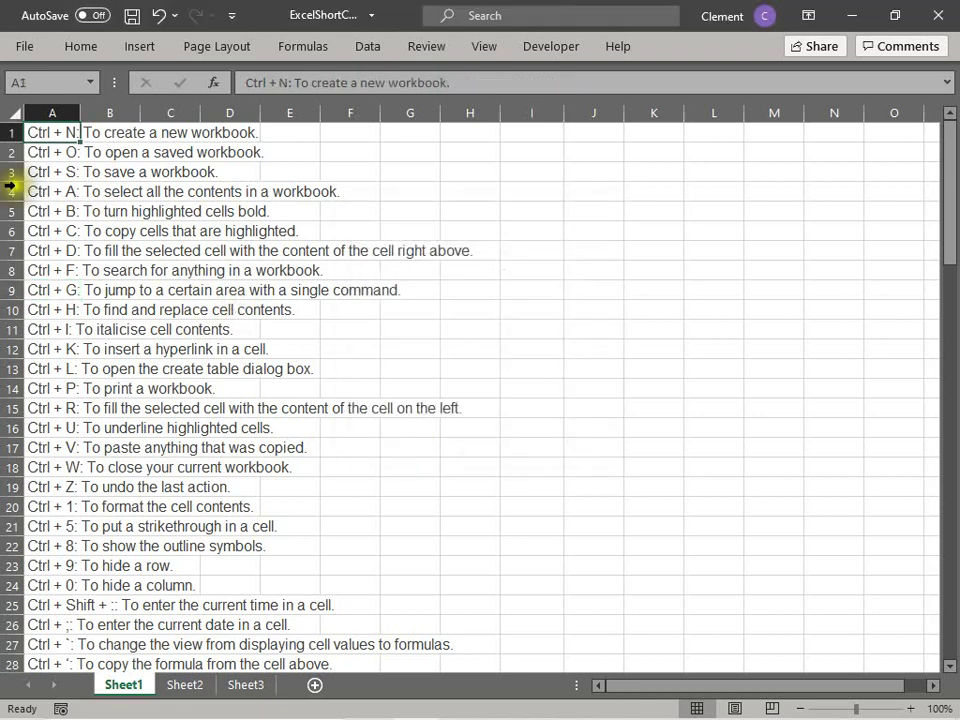
left_click(68, 290)
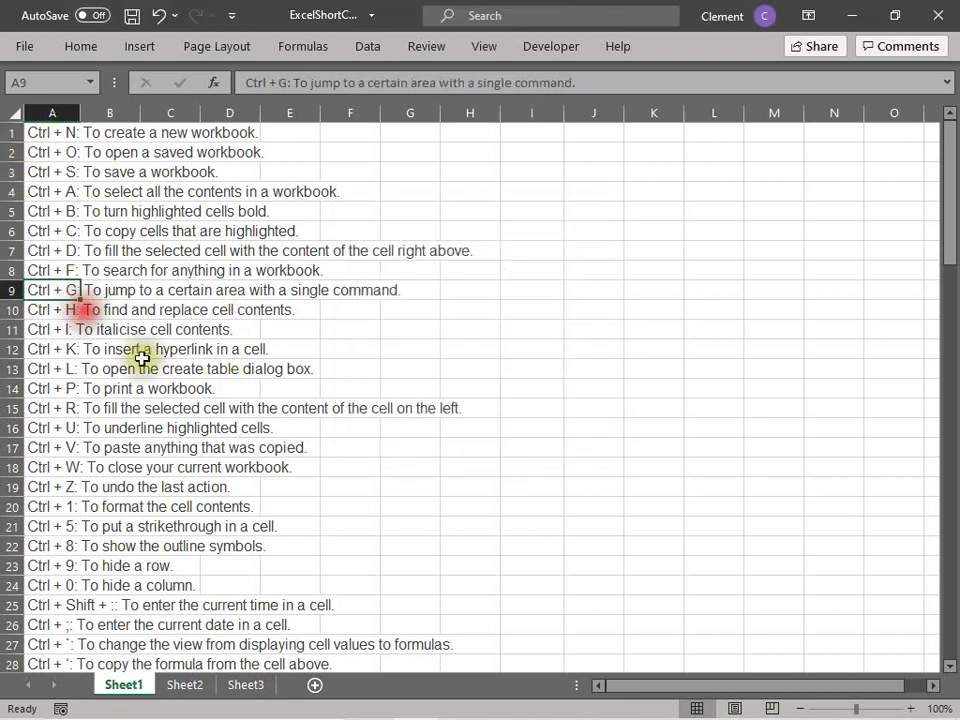
left_click(55, 313)
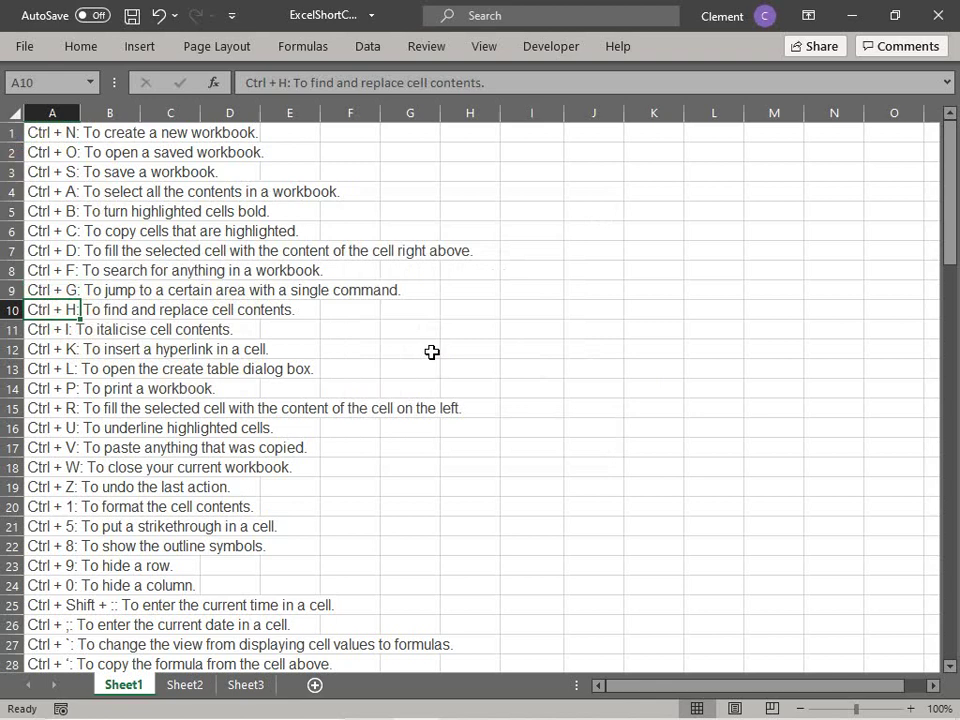
Step: Use Find and Replace (Ctrl+H) to change 'Workbook' to 'WorkbookA' in row 14 and the next match
key("ctrl+h")
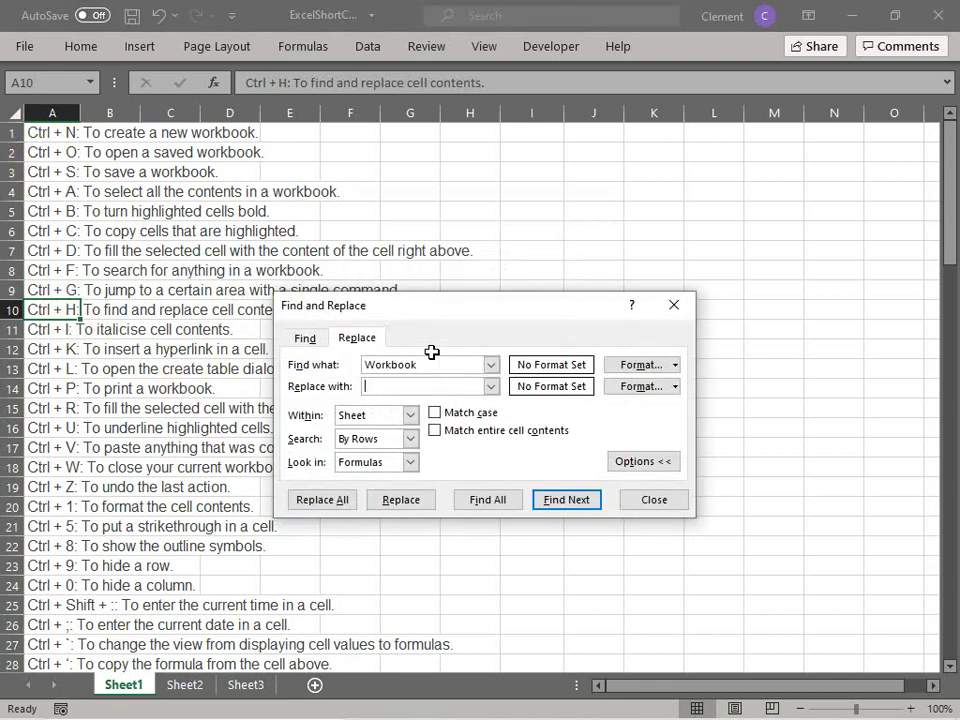
type("WorkbookA")
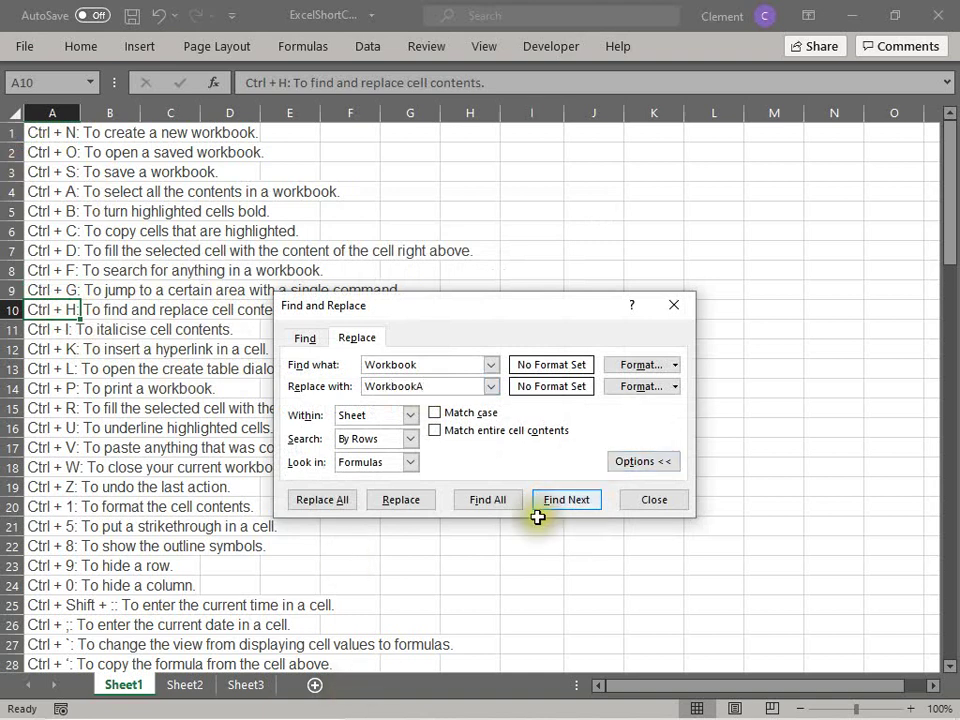
left_click(570, 501)
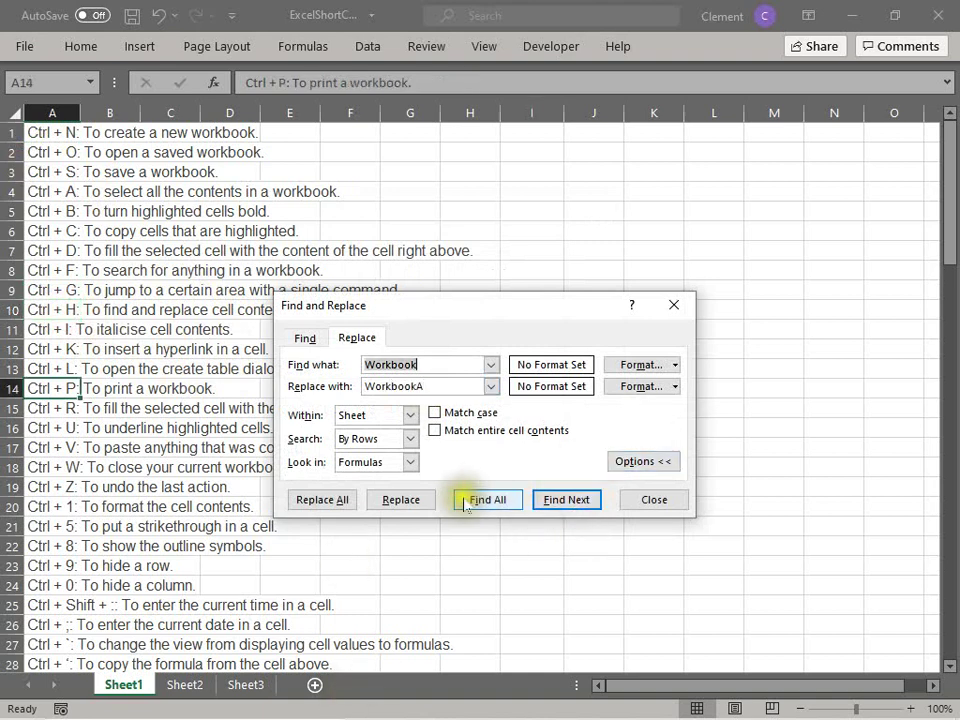
left_click(398, 500)
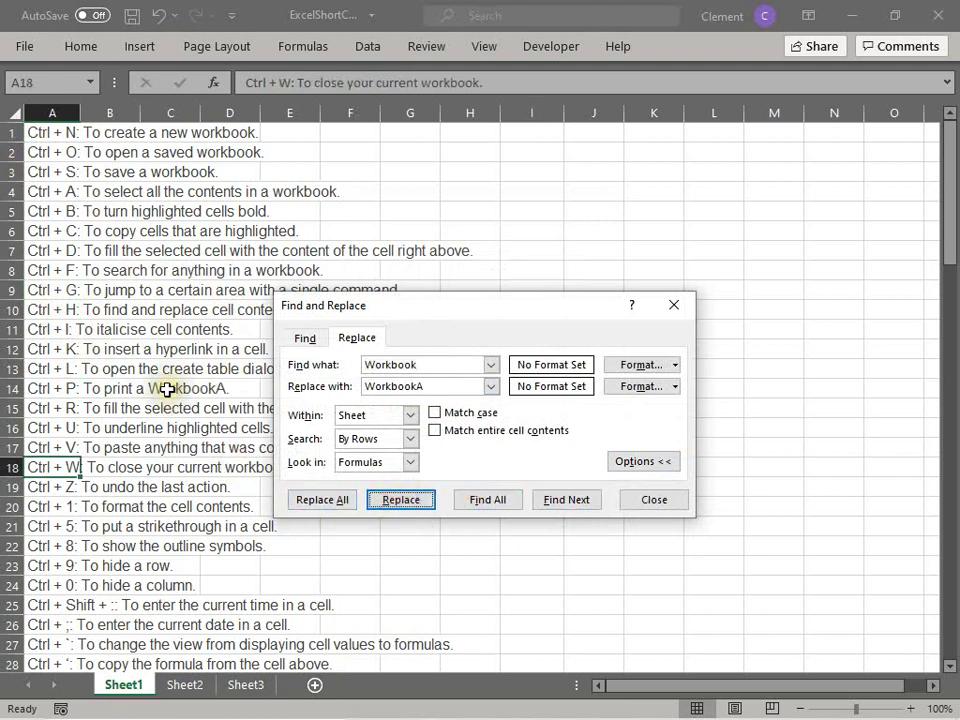
left_click(343, 498)
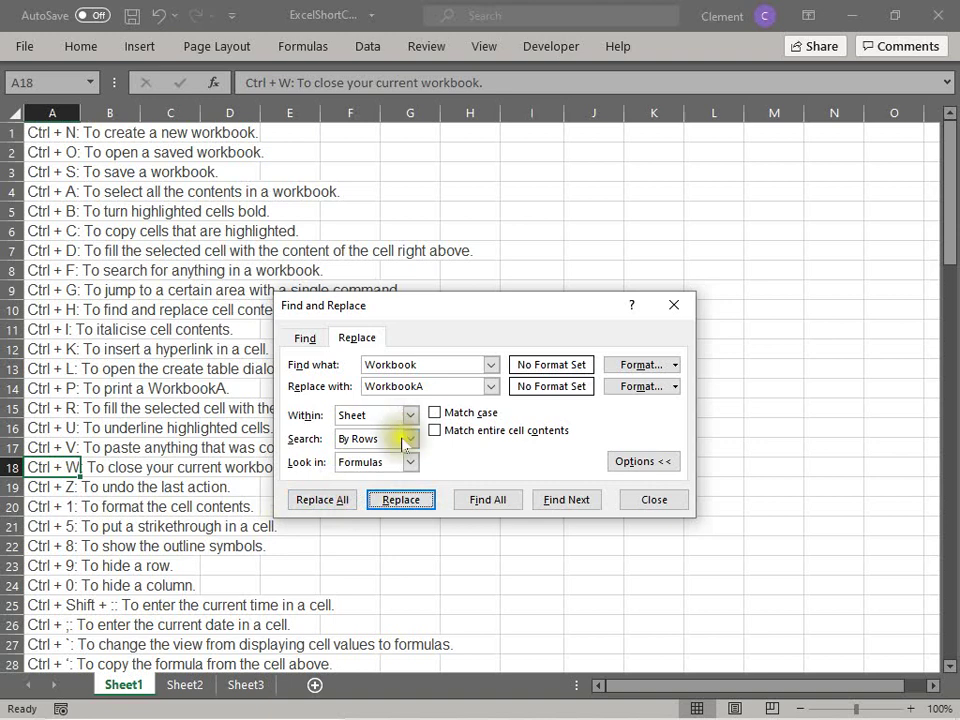
left_click(397, 498)
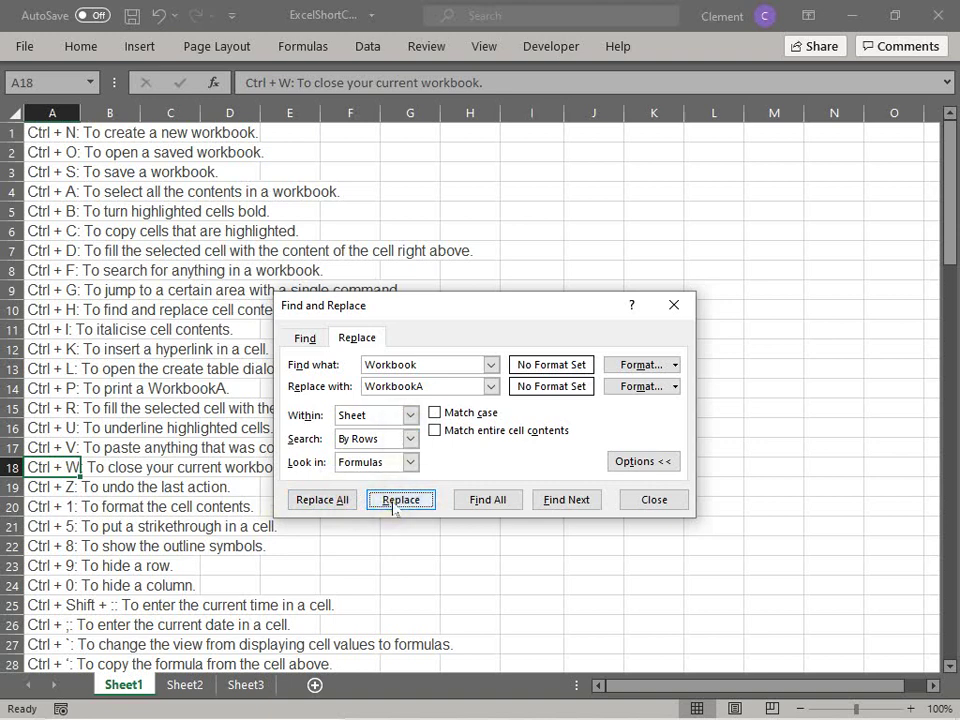
Step: Close Find and Replace and undo the WorkbookA change in A14 with Ctrl+Z
left_click(670, 498)
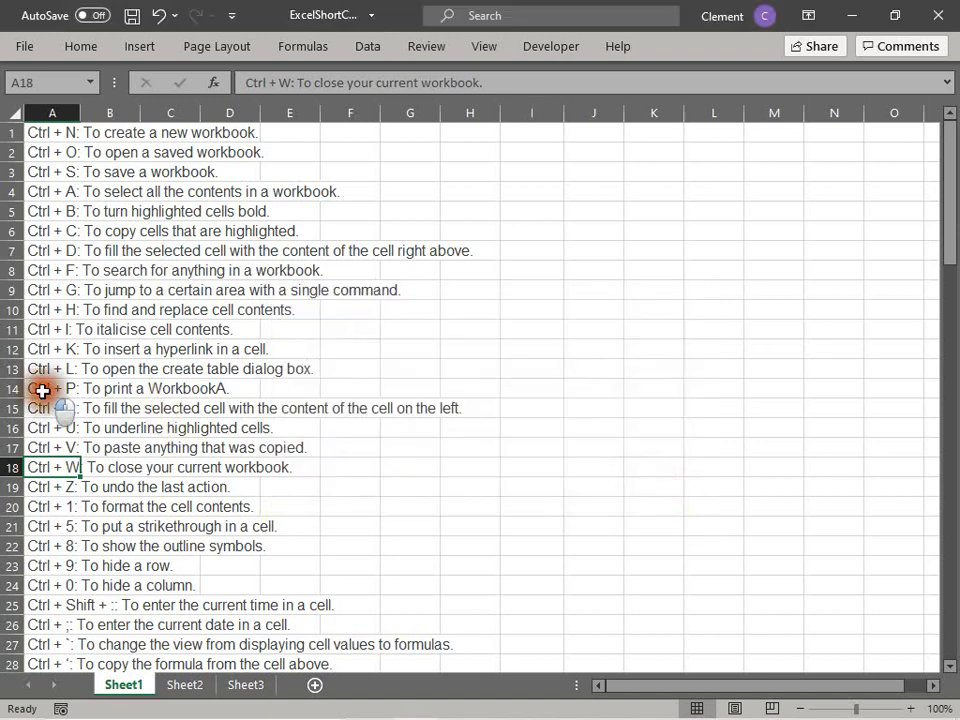
left_click(42, 391)
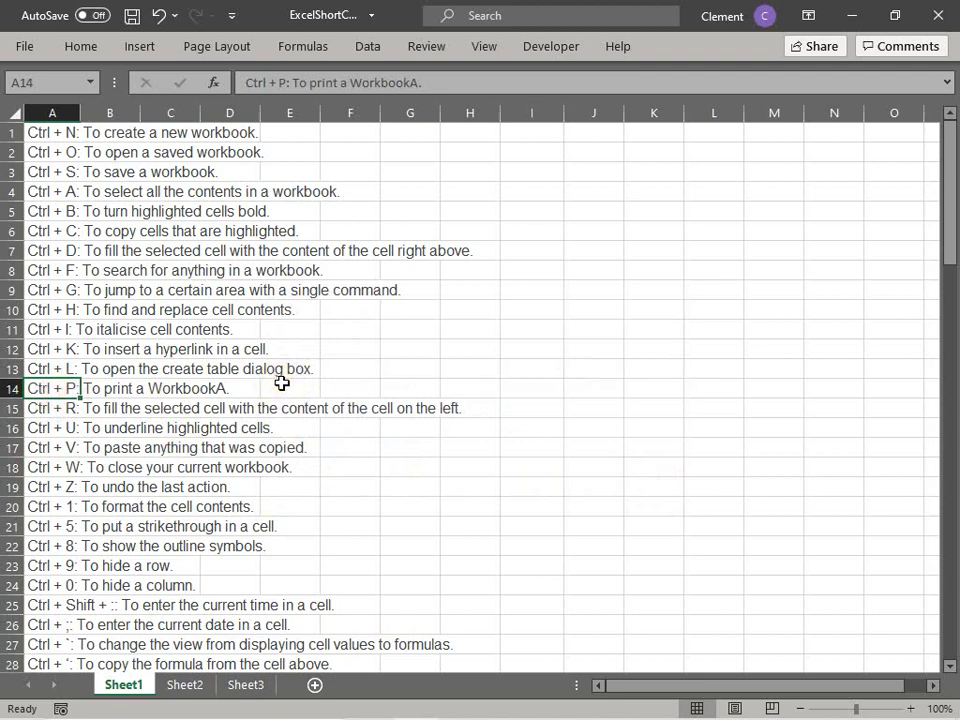
key("ctrl+z")
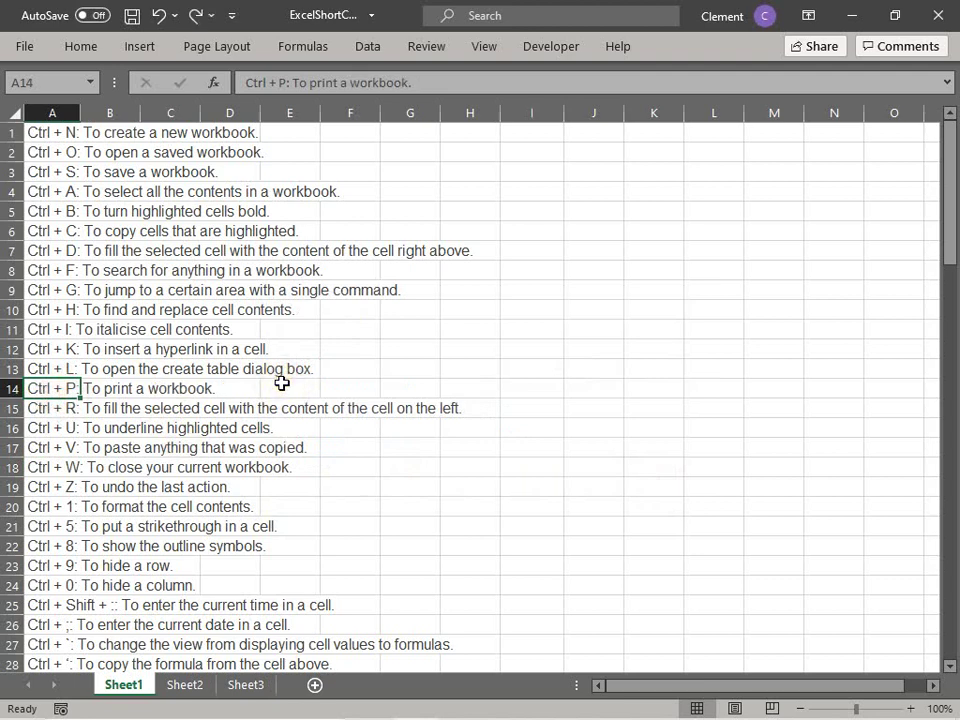
key("Down")
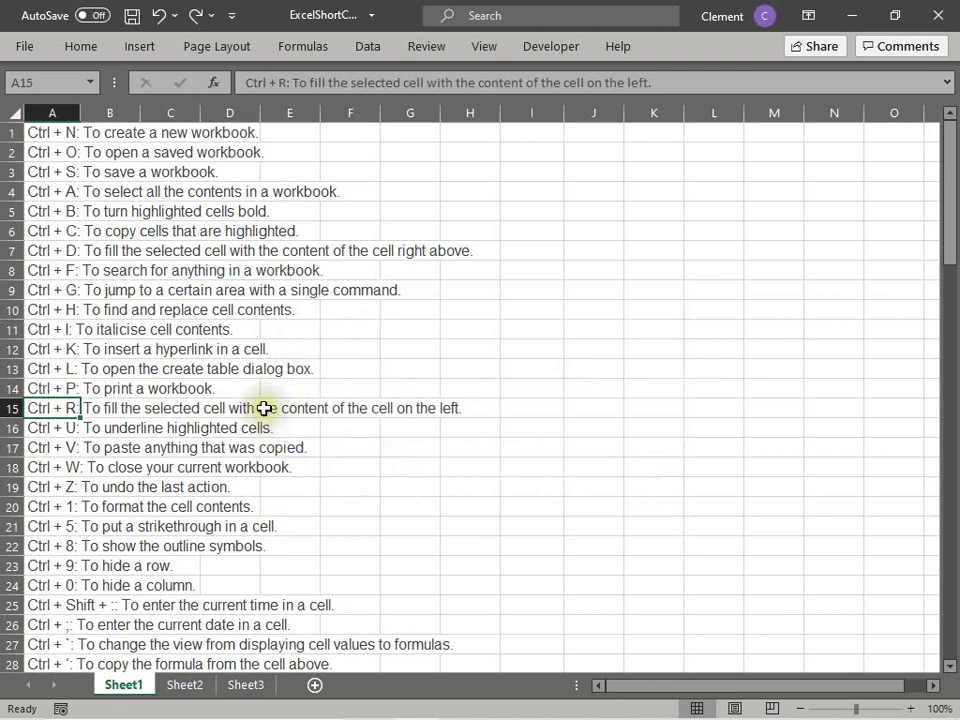
left_click(583, 369)
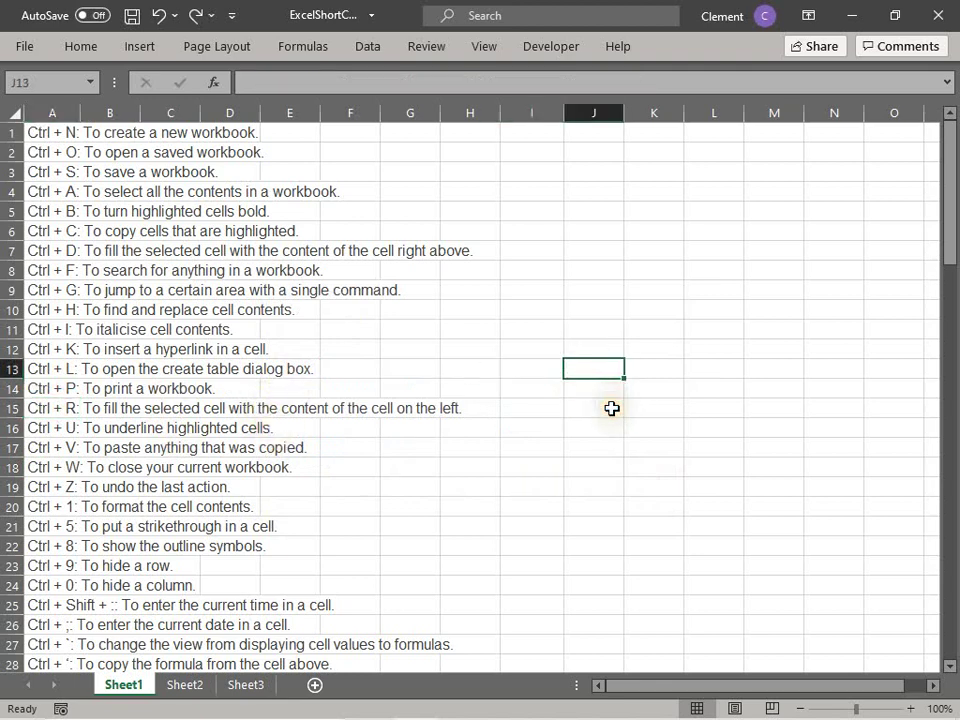
type("Peter")
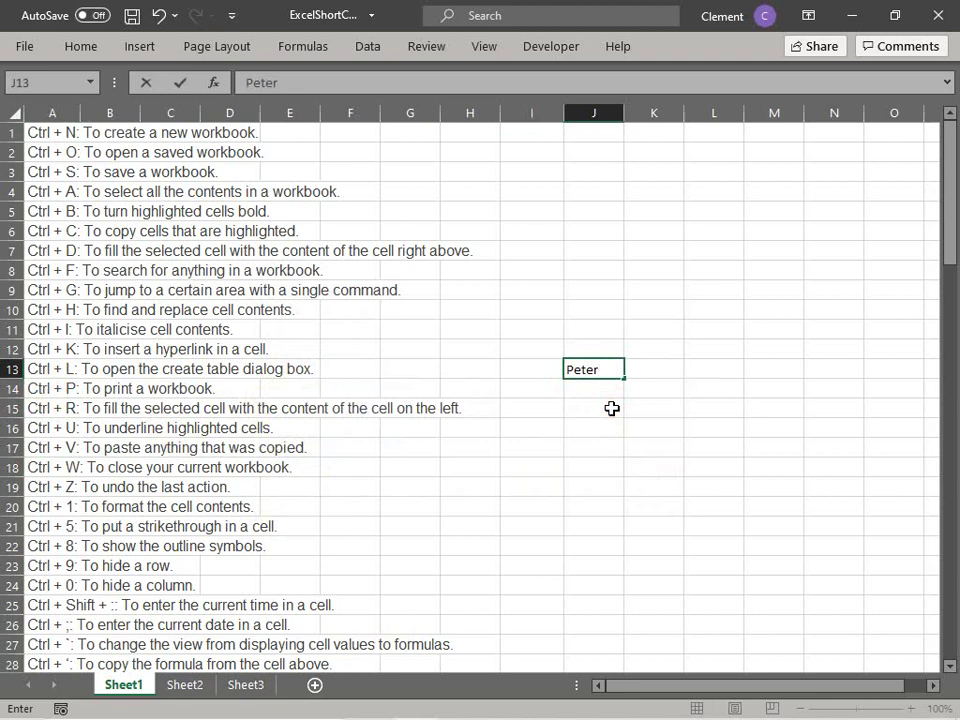
key("Tab")
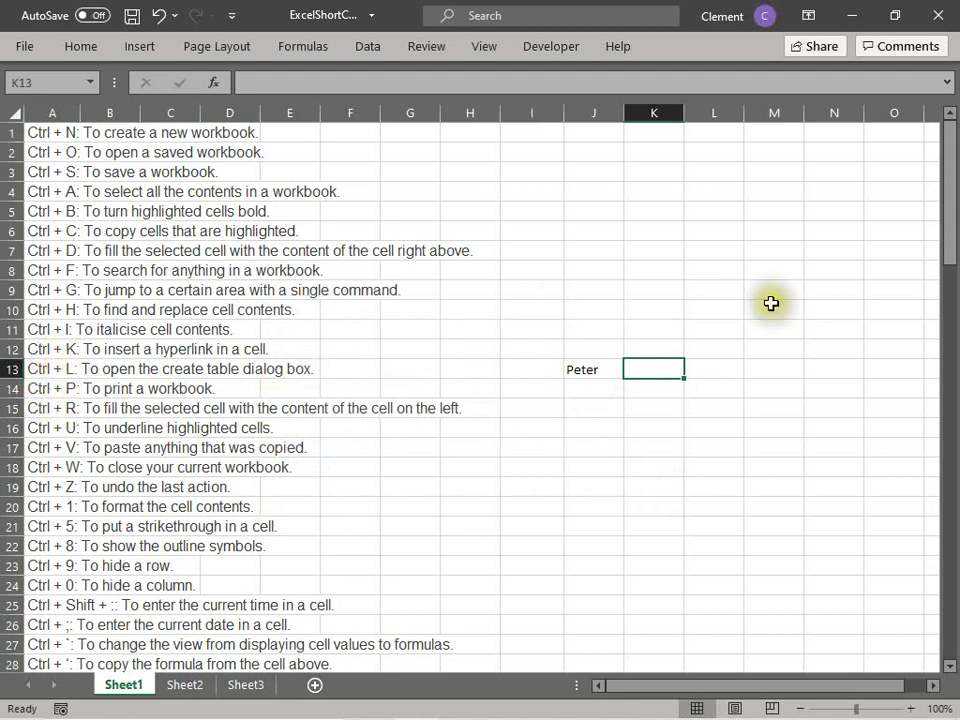
key("ctrl+r")
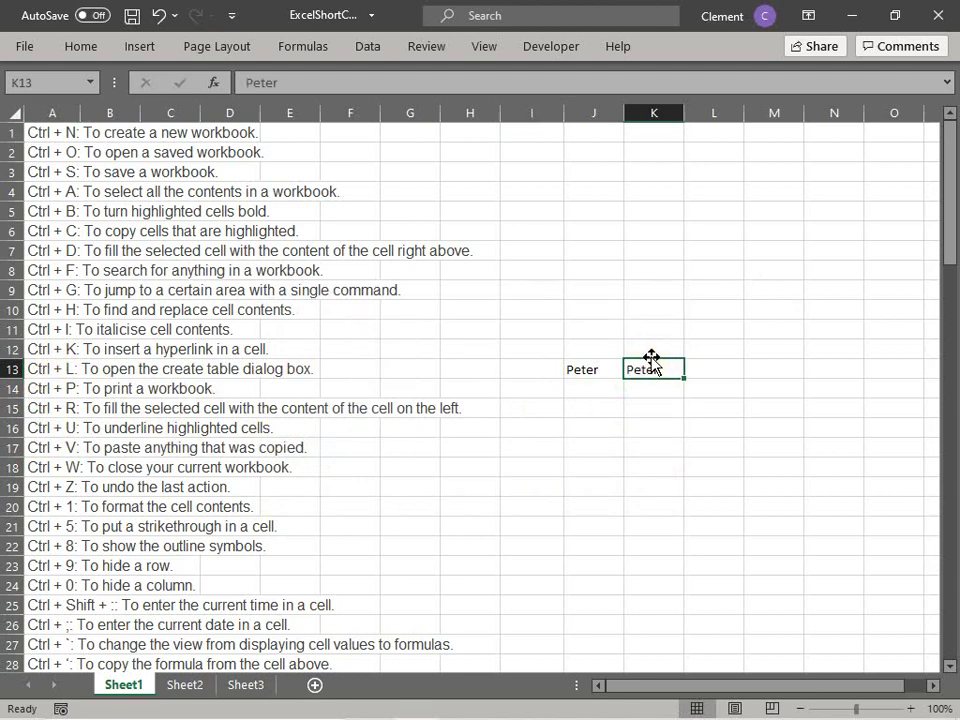
left_click(605, 392)
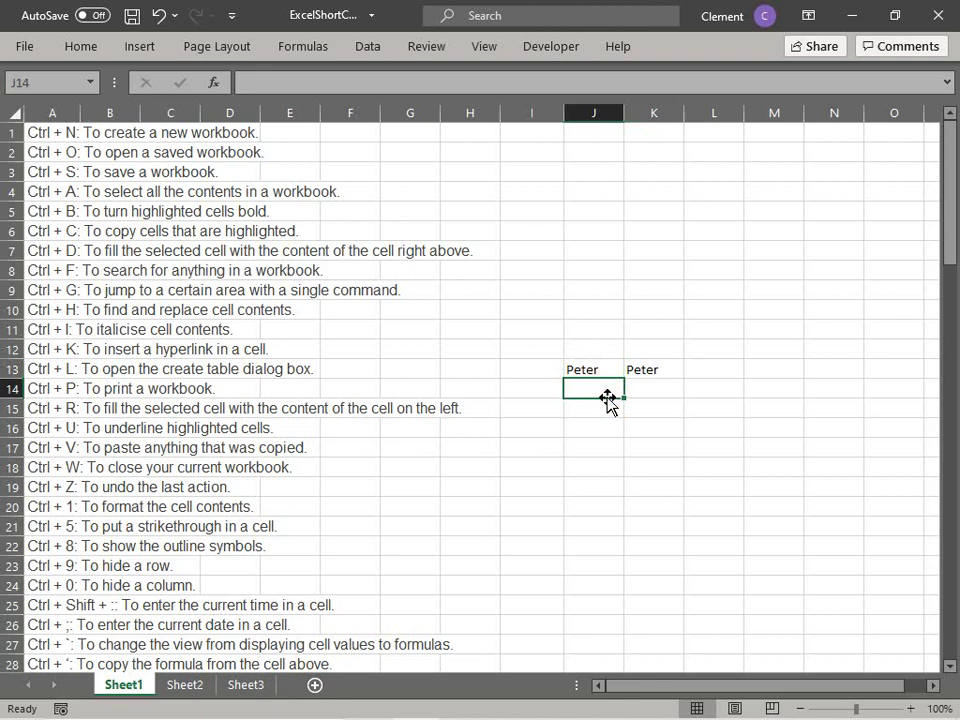
key("ctrl+z")
key("ctrl+z")
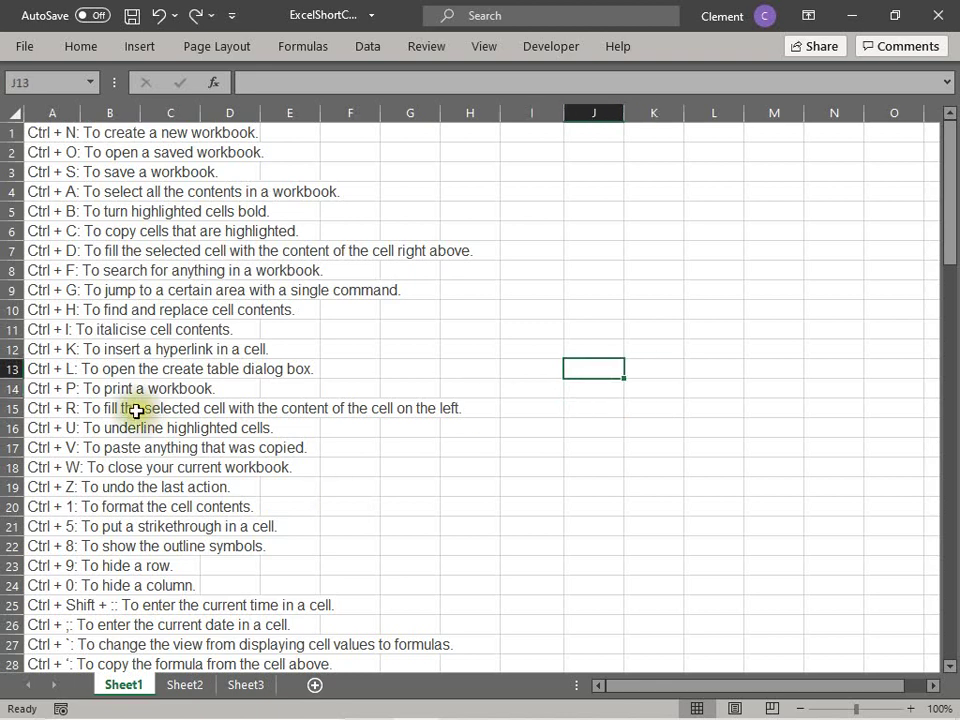
left_click(36, 430)
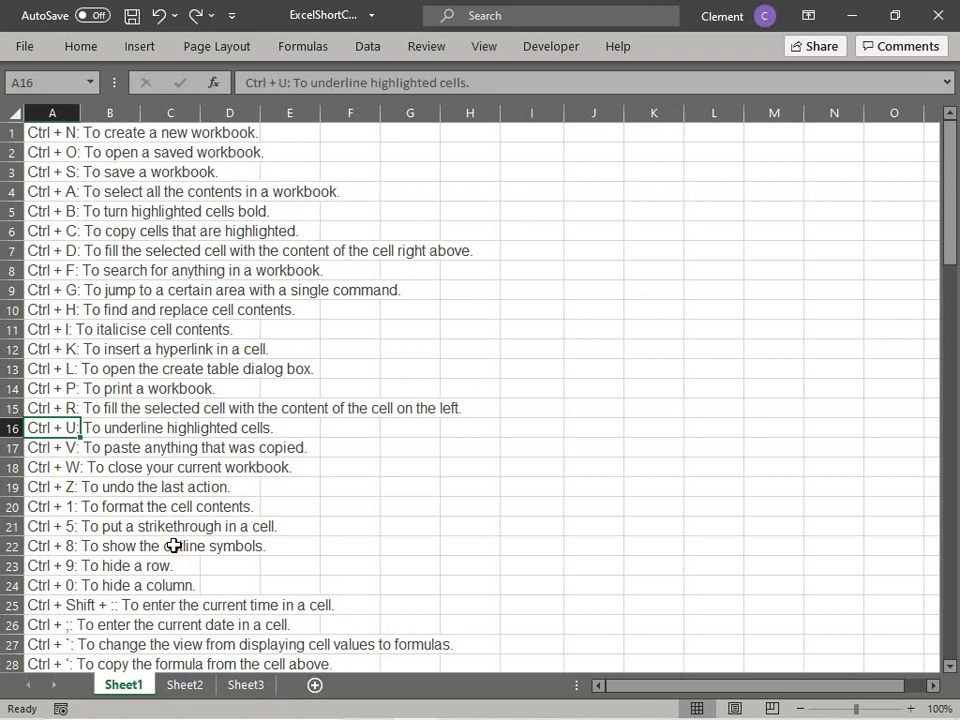
Step: Underline A16 with Ctrl+U and enter the label 'Name' and a sample name in J15:K15
key("ctrl+u")
left_click(590, 408)
type("Name")
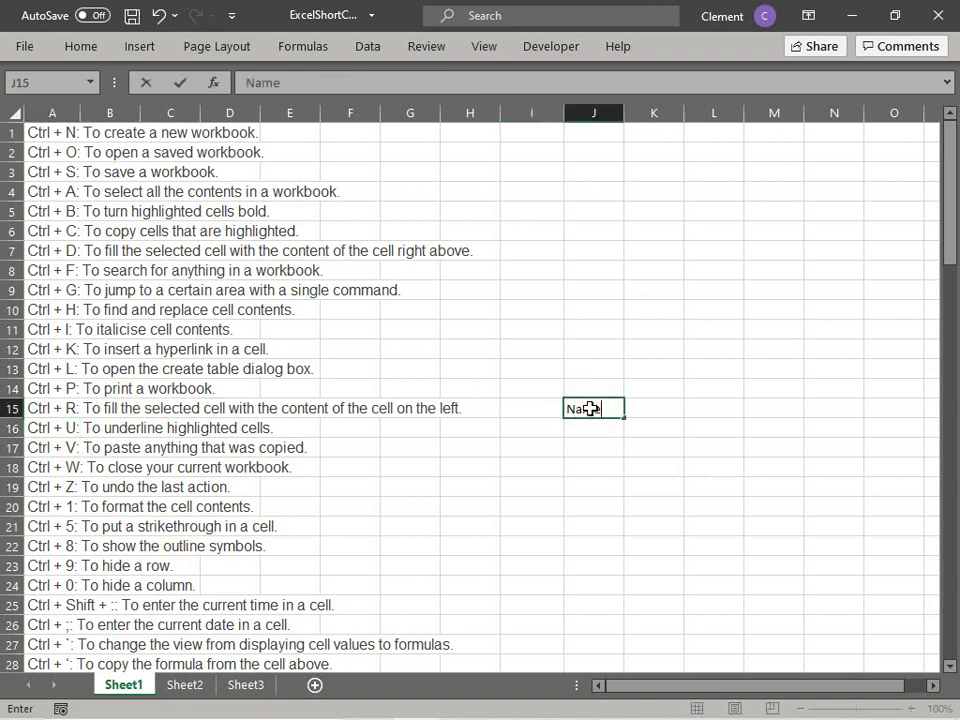
key("Tab")
type("Clement")
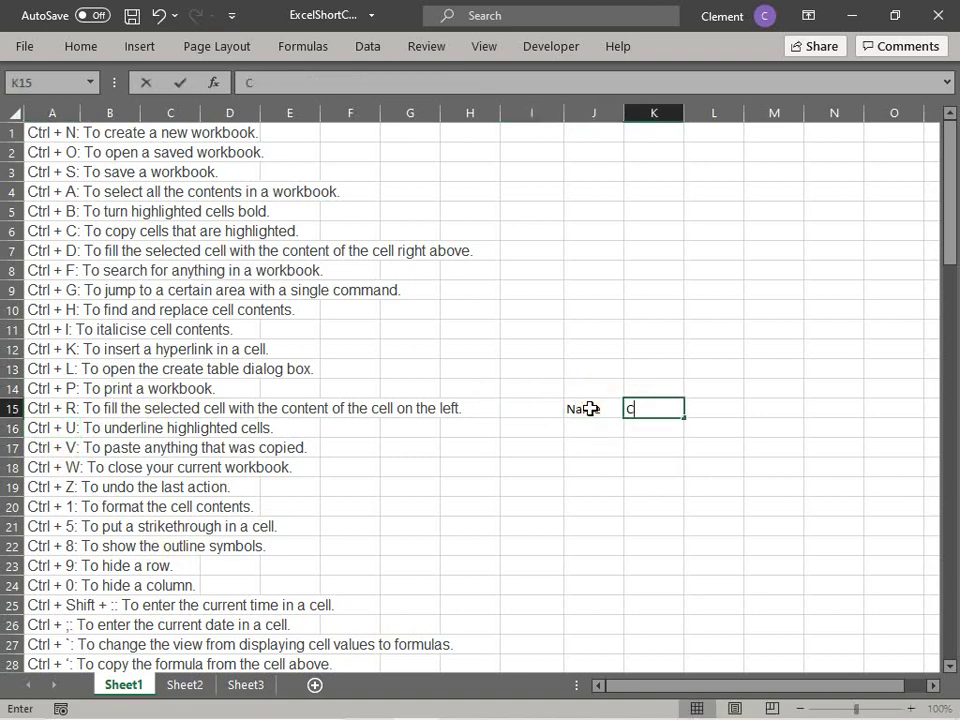
key("Return")
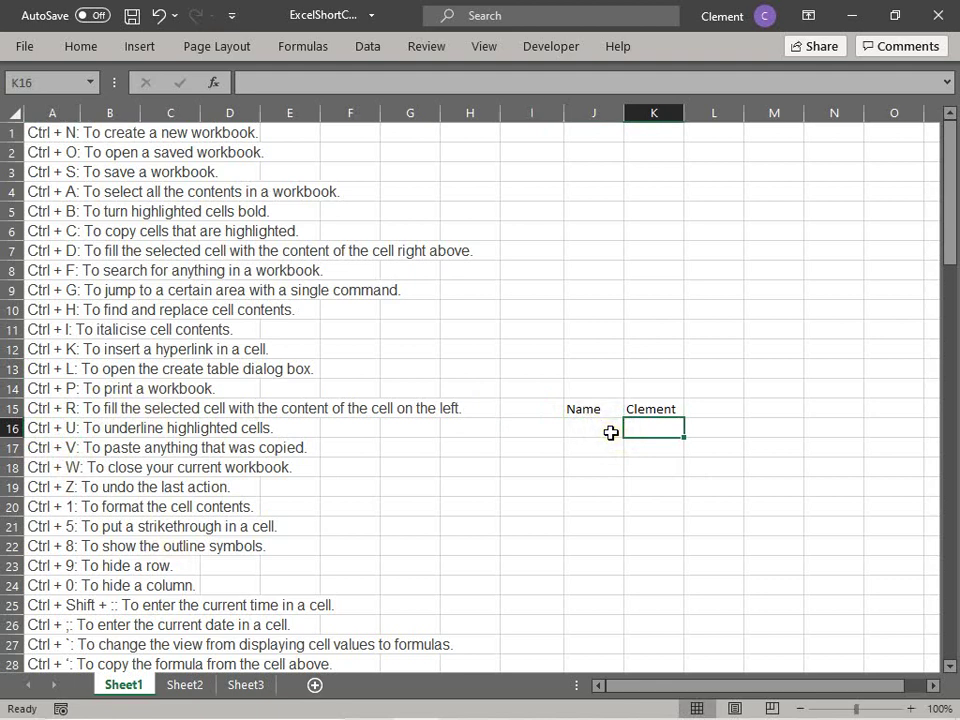
Step: Underline the sample name in K15, then undo the underline and both entries
key("Up")
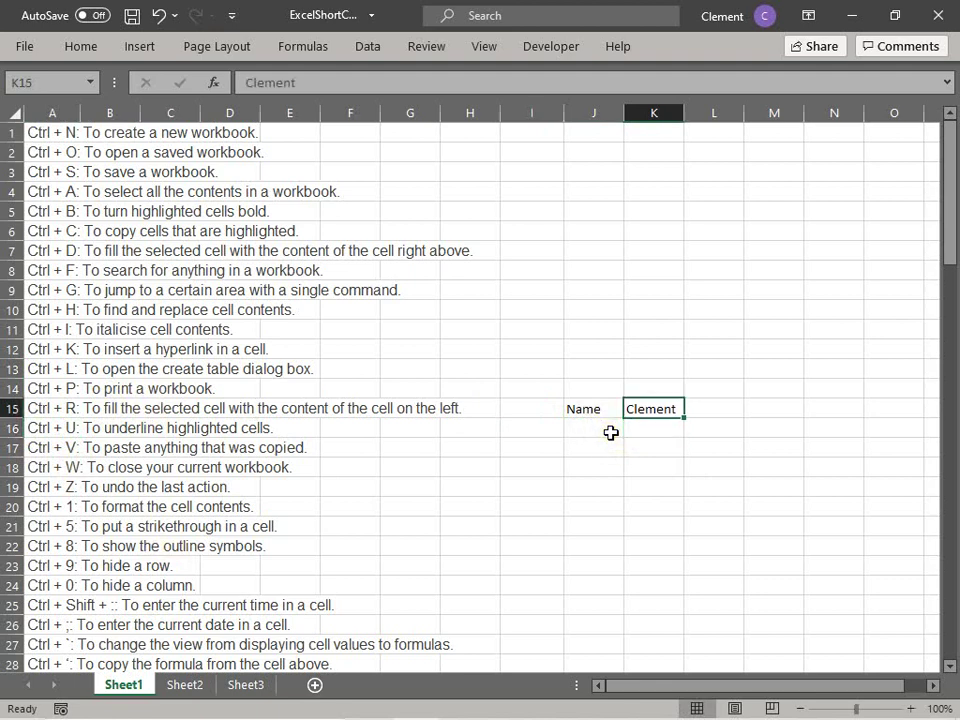
key("ctrl+u")
left_click(600, 463)
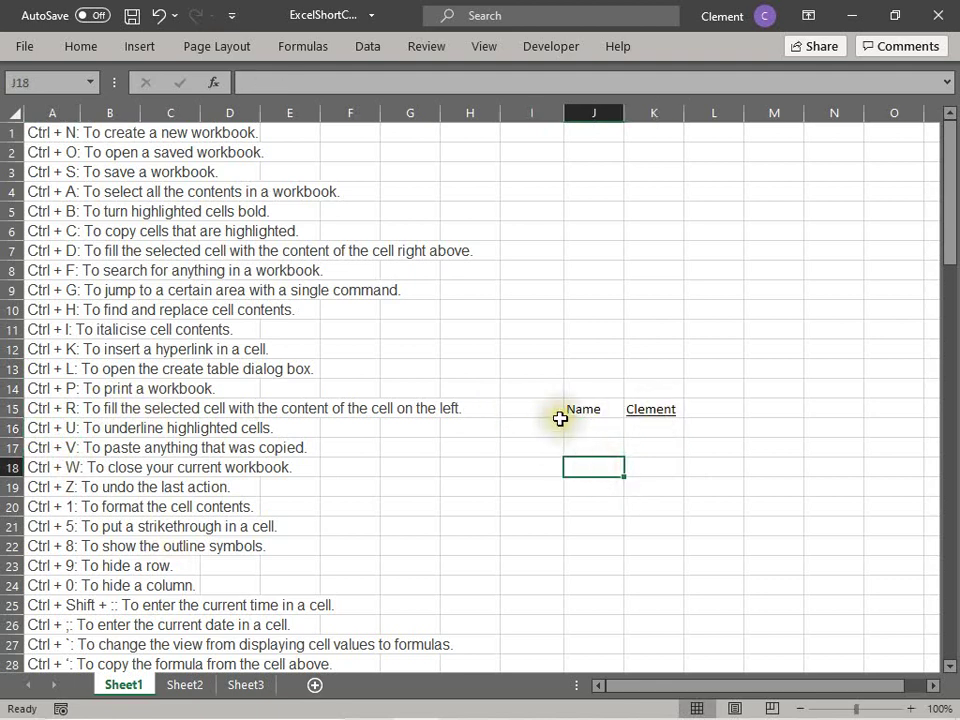
key("ctrl+z")
key("ctrl+z")
key("ctrl+z")
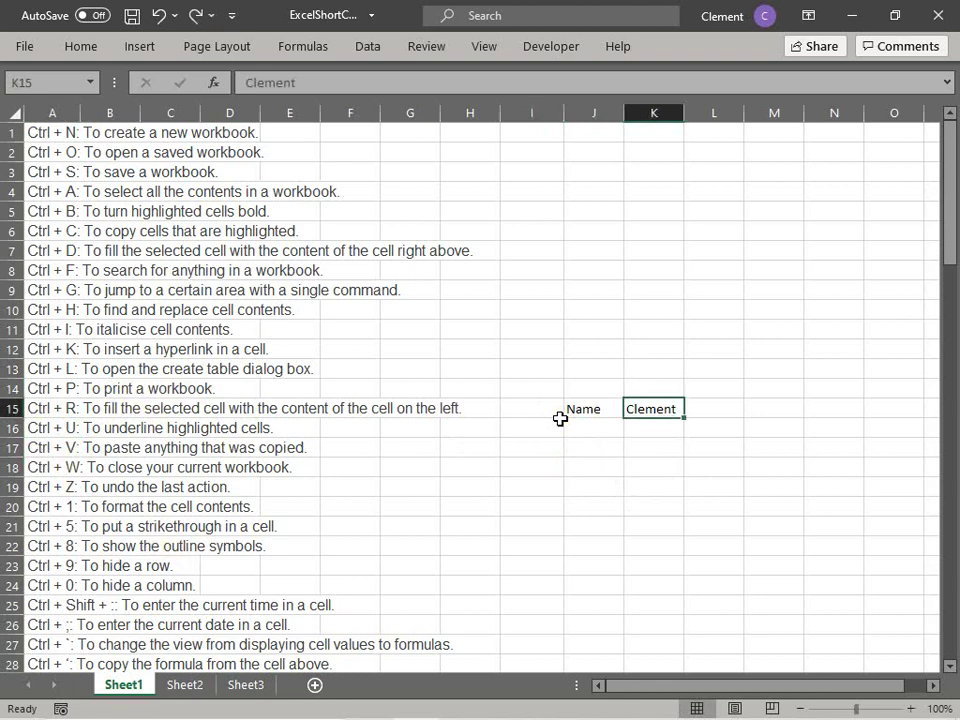
left_click(75, 449)
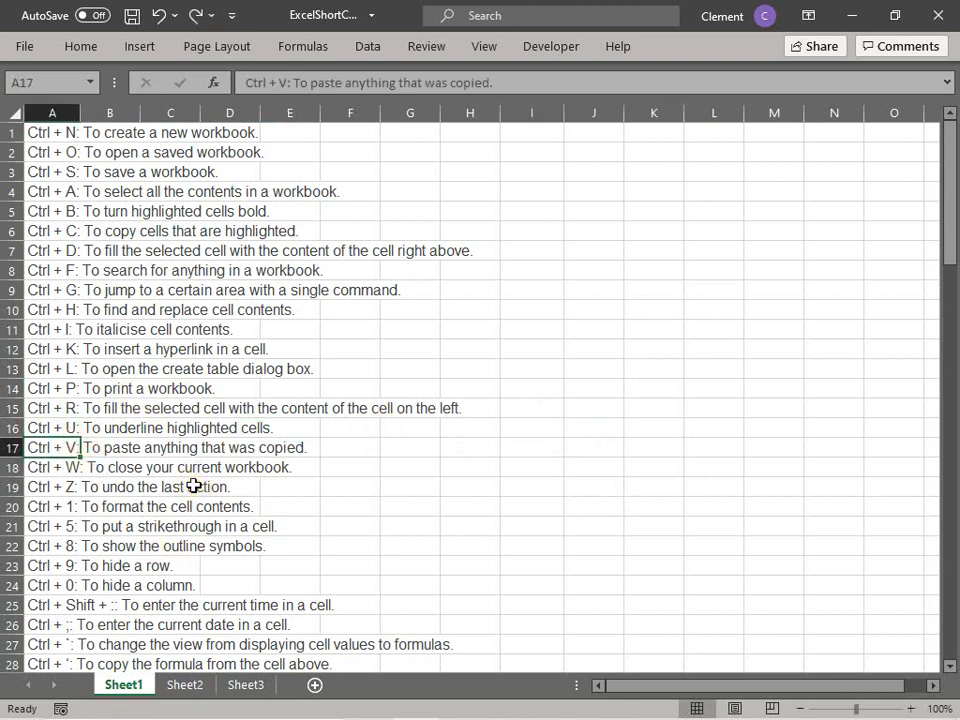
left_click(70, 452)
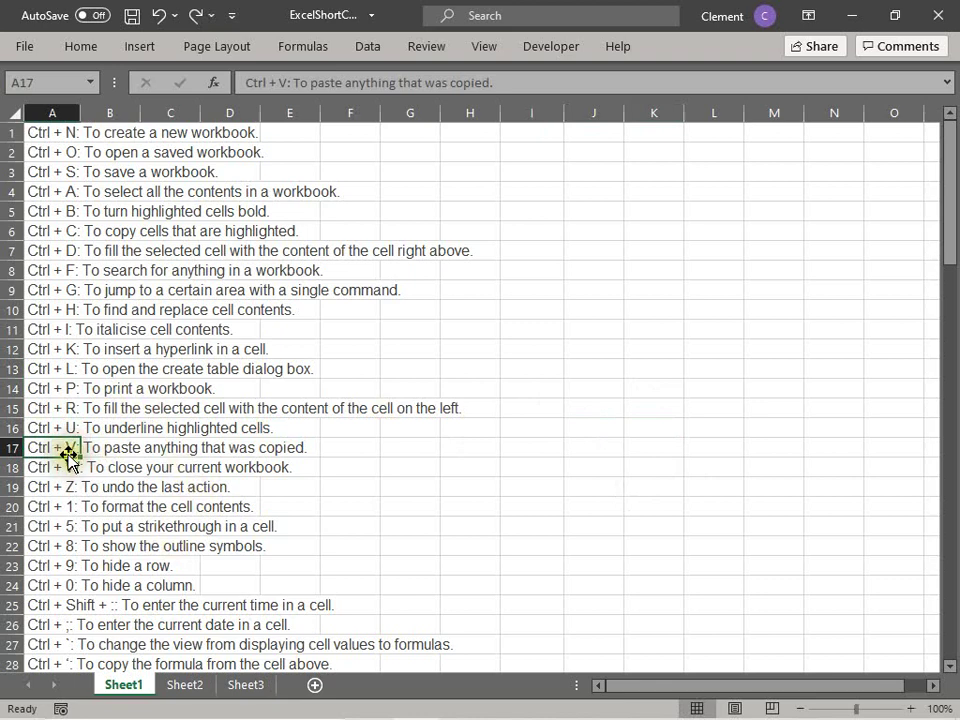
left_click(56, 231)
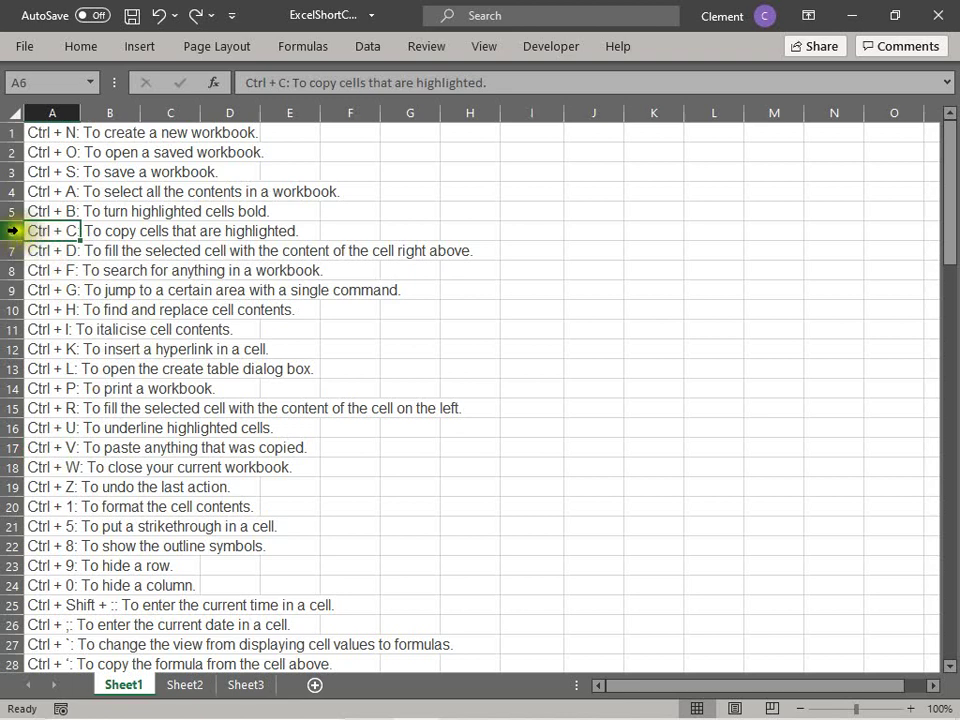
left_click(14, 231)
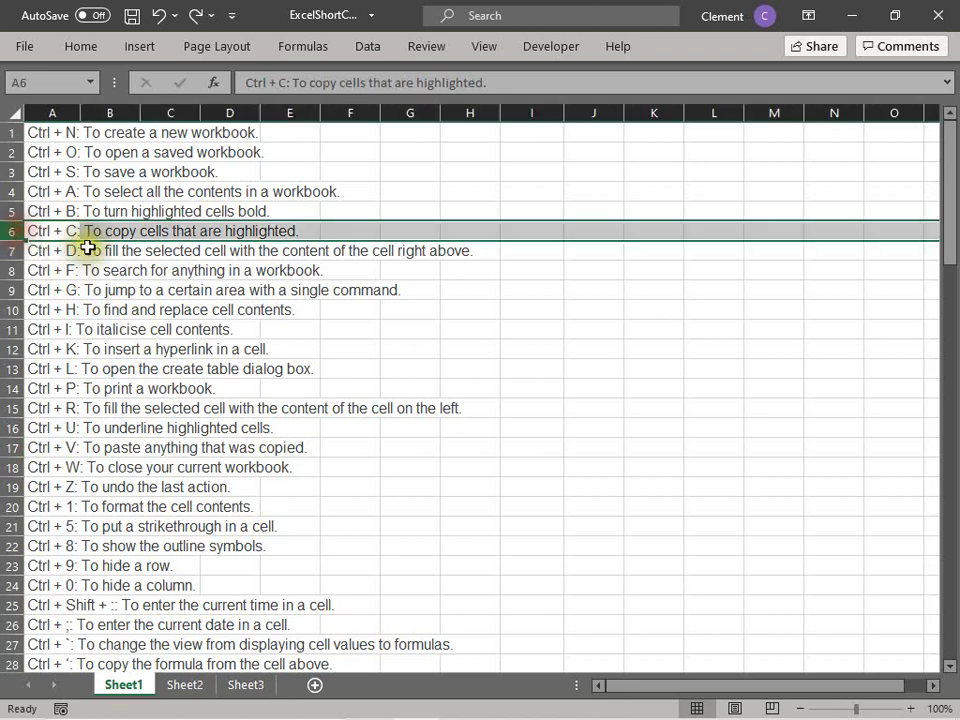
left_click(10, 447)
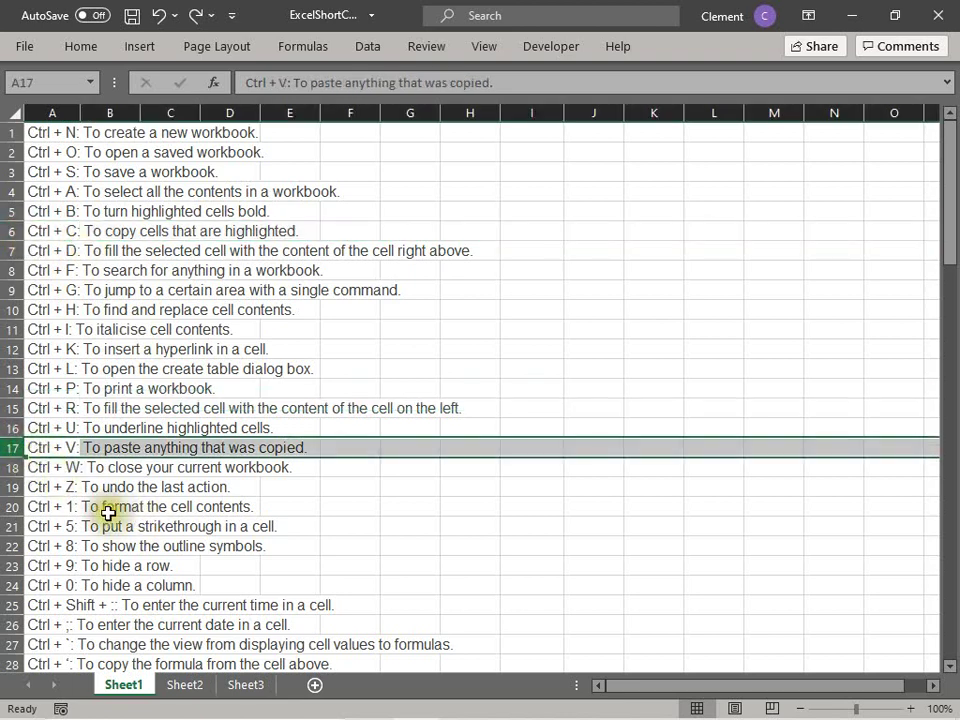
left_click(58, 467)
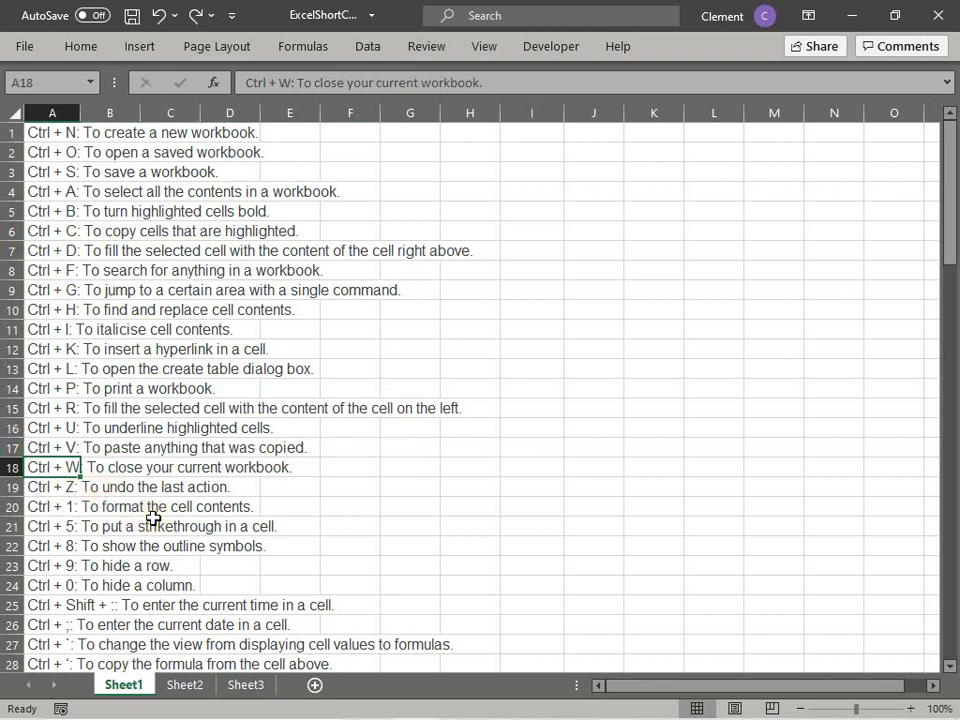
key("ctrl+w")
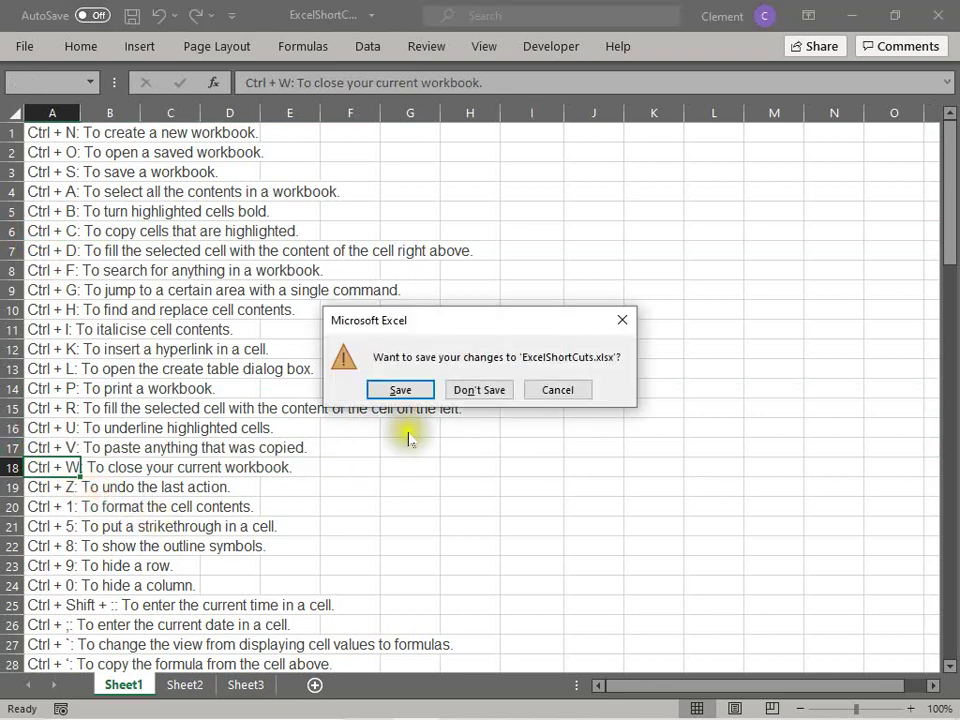
left_click(558, 390)
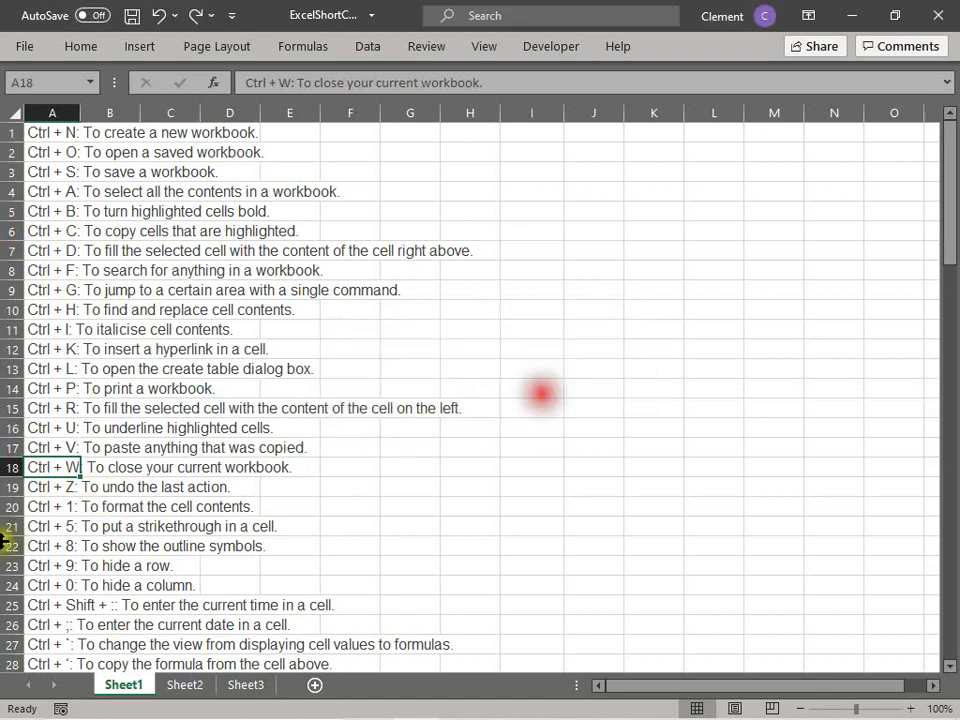
left_click(101, 490)
left_click(60, 469)
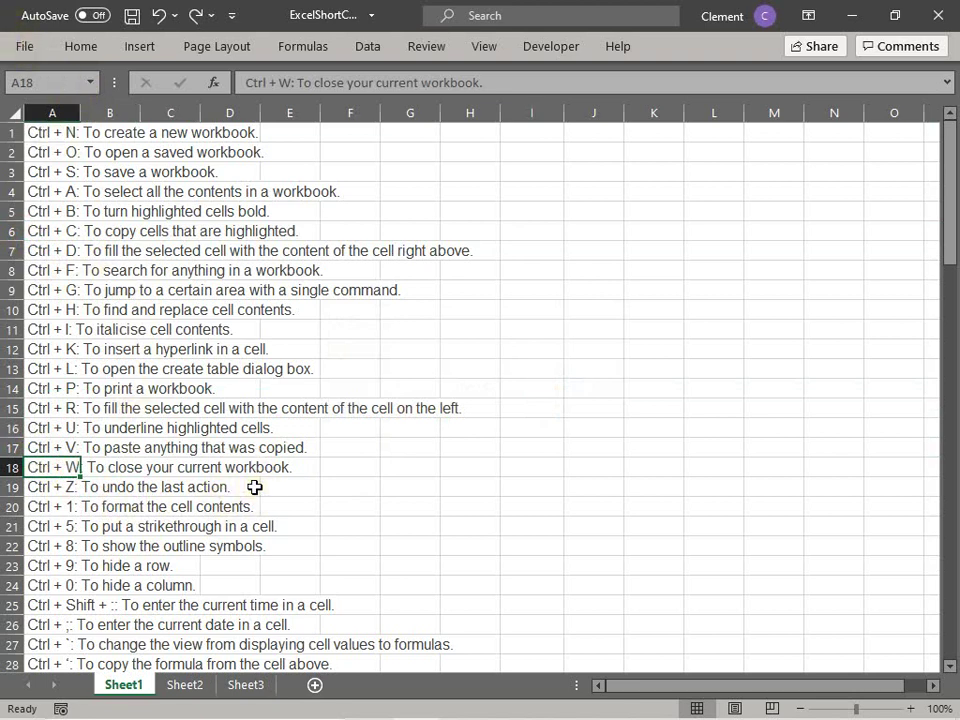
key("ctrl+n")
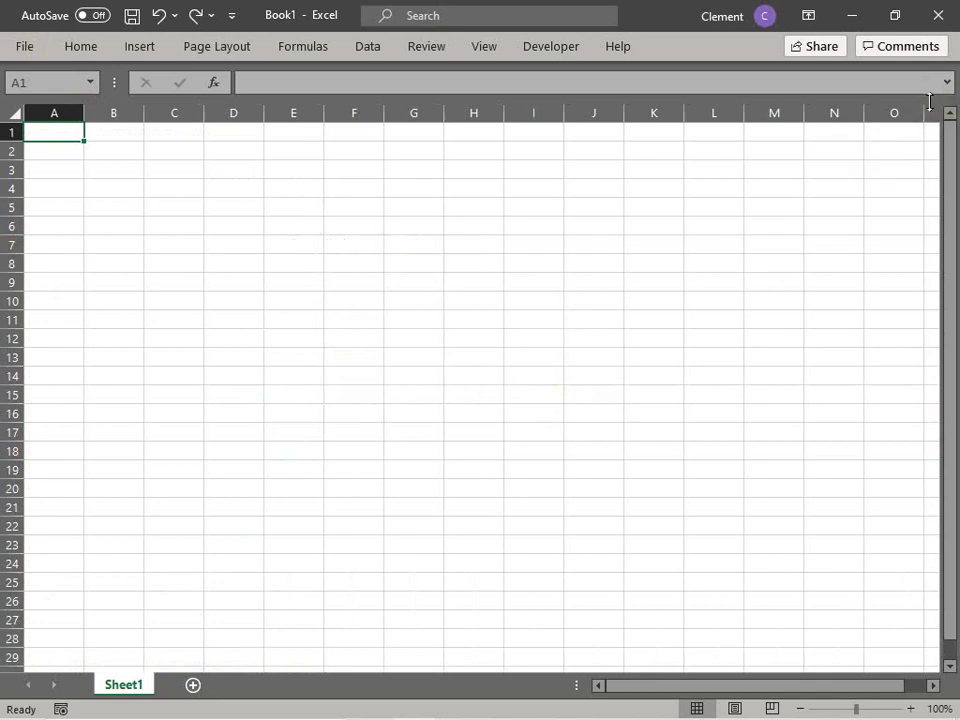
left_click(940, 10)
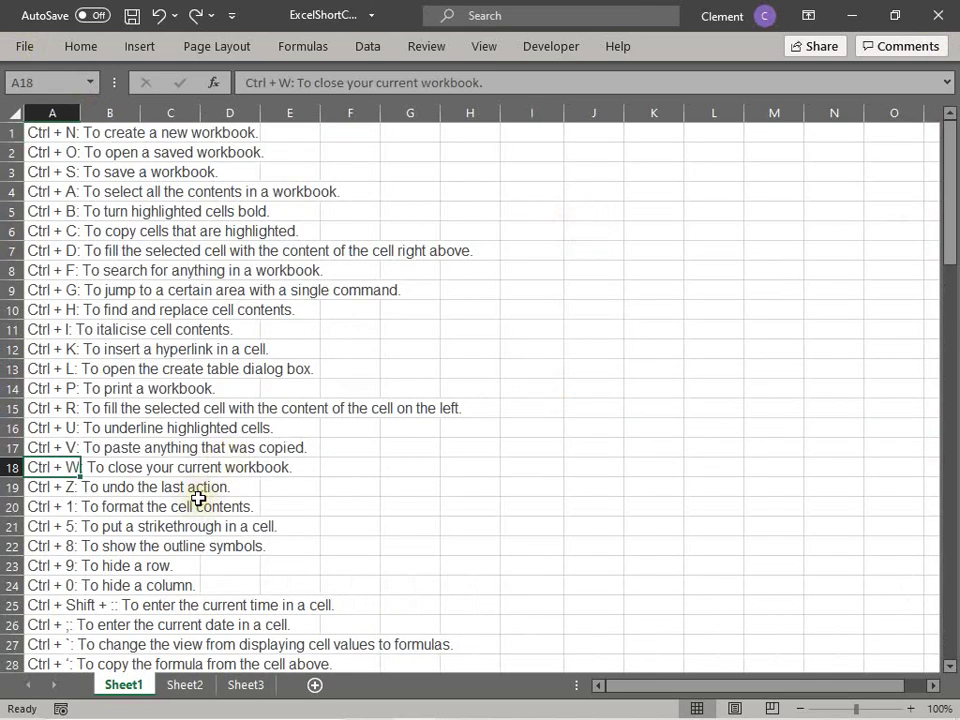
key("Down")
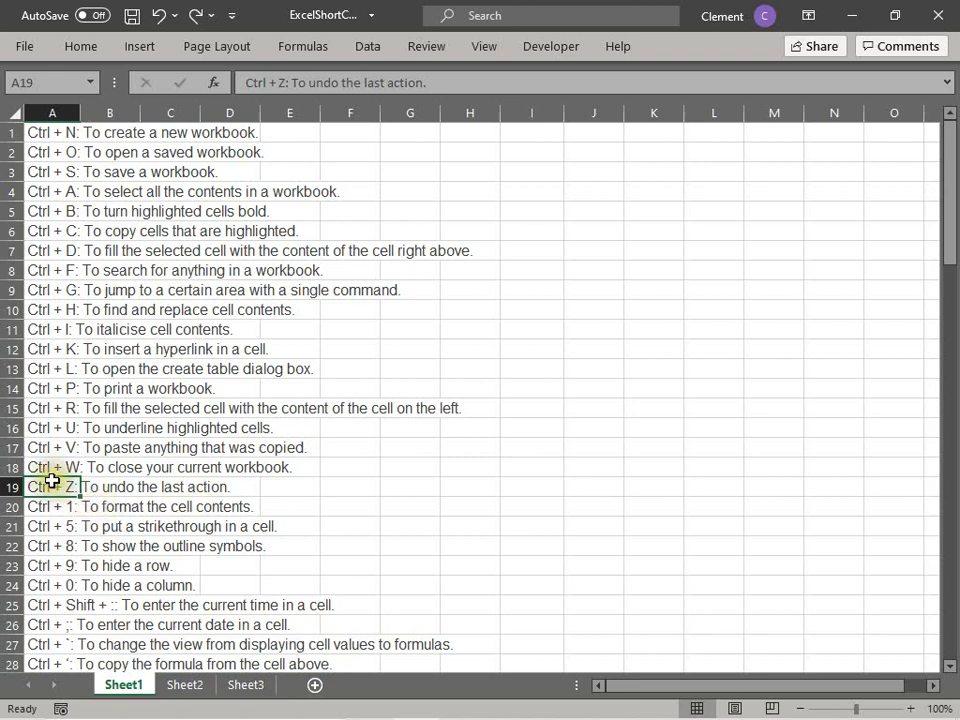
Step: Type throwaway test text in G19 and G20, then undo both entries with Ctrl+Z
left_click(168, 491)
left_click(311, 489)
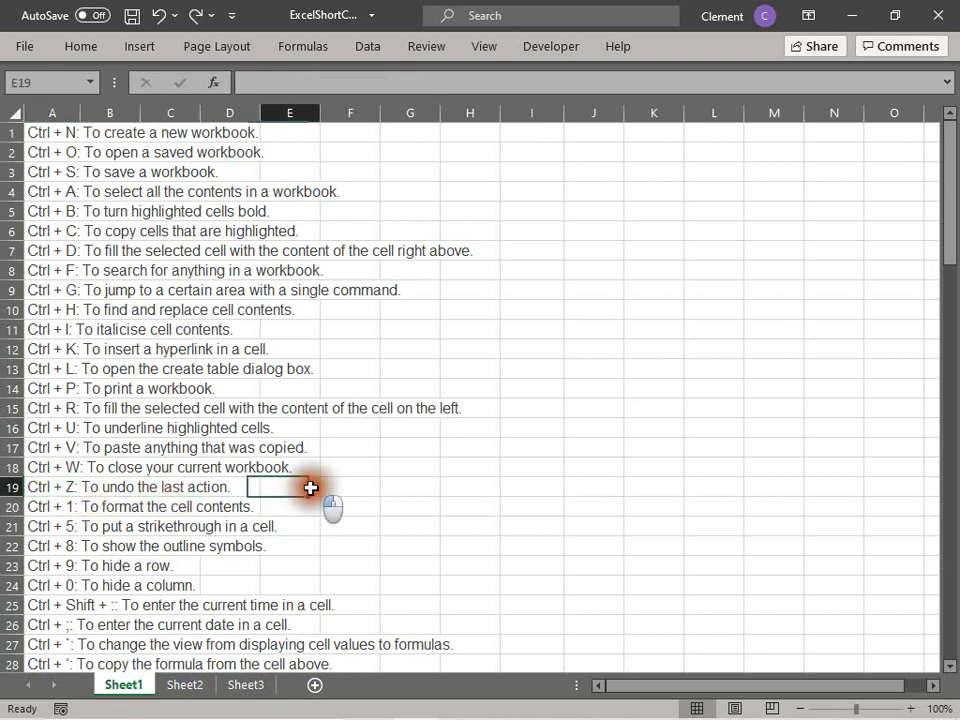
left_click(386, 485)
type(";j;j")
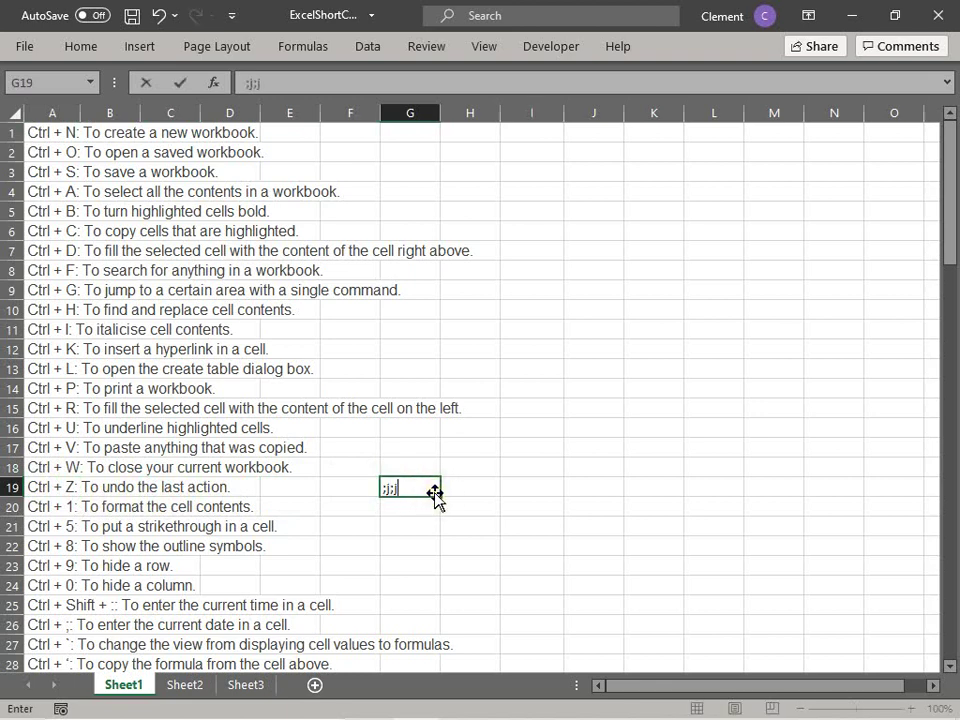
type("sdfas")
key("Return")
type("p")
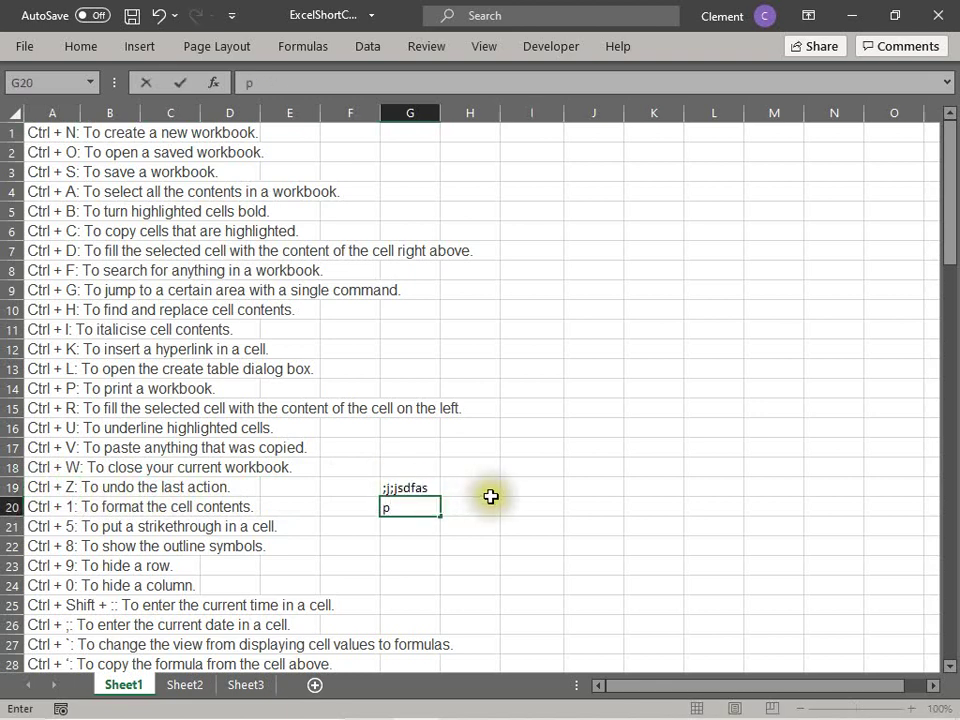
left_click(486, 490)
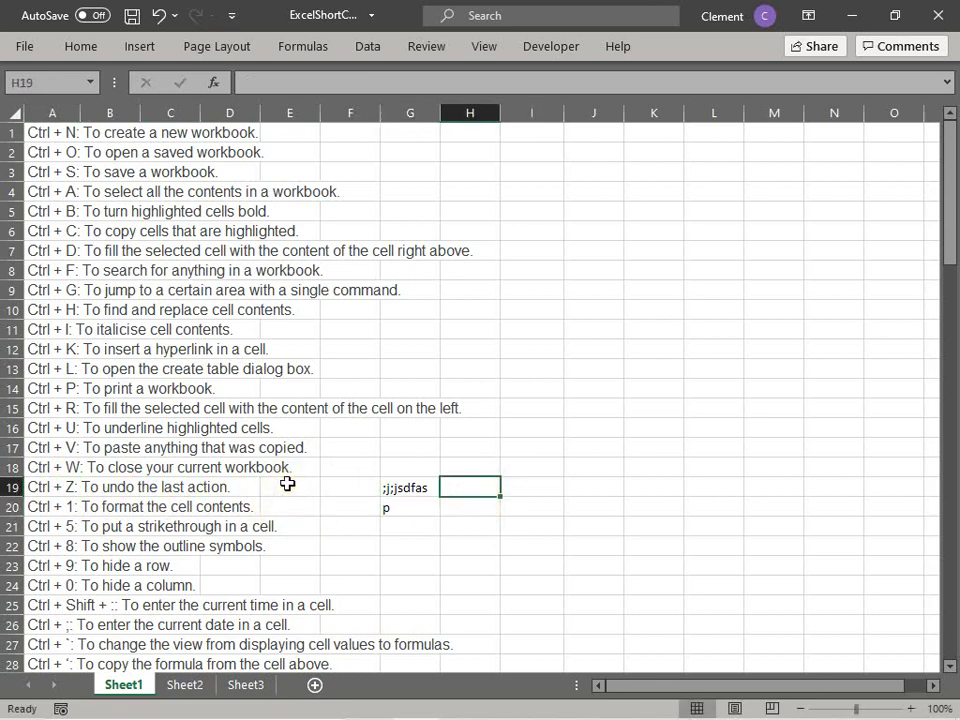
key("ctrl+z")
key("ctrl+z")
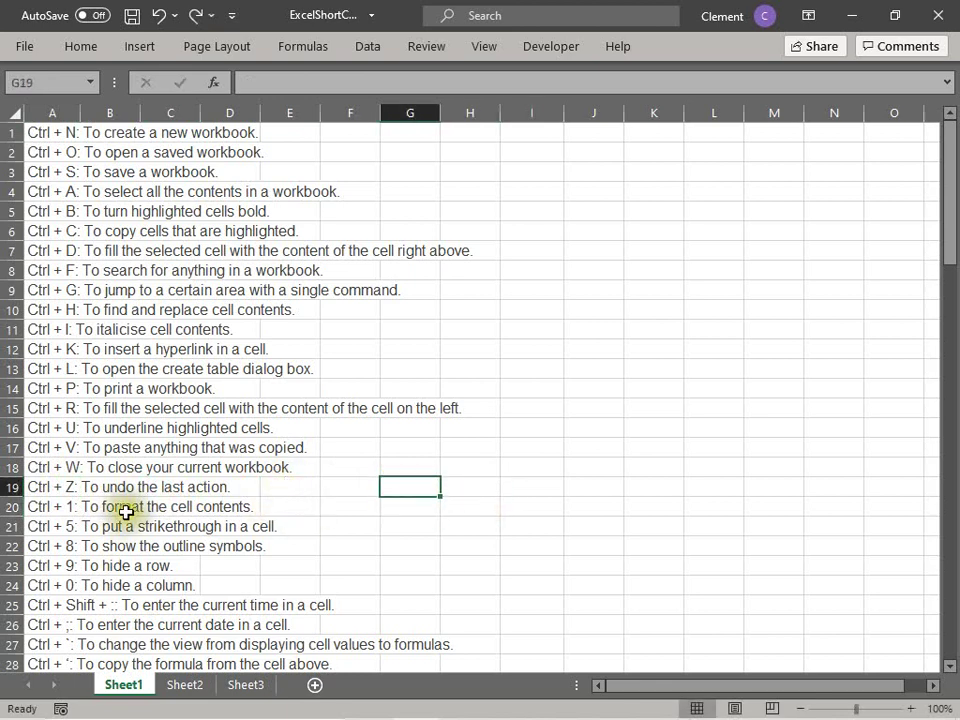
Step: Open Format Cells with Ctrl+1 for the Ctrl + 1 entry in A20
left_click(126, 508)
left_click(64, 507)
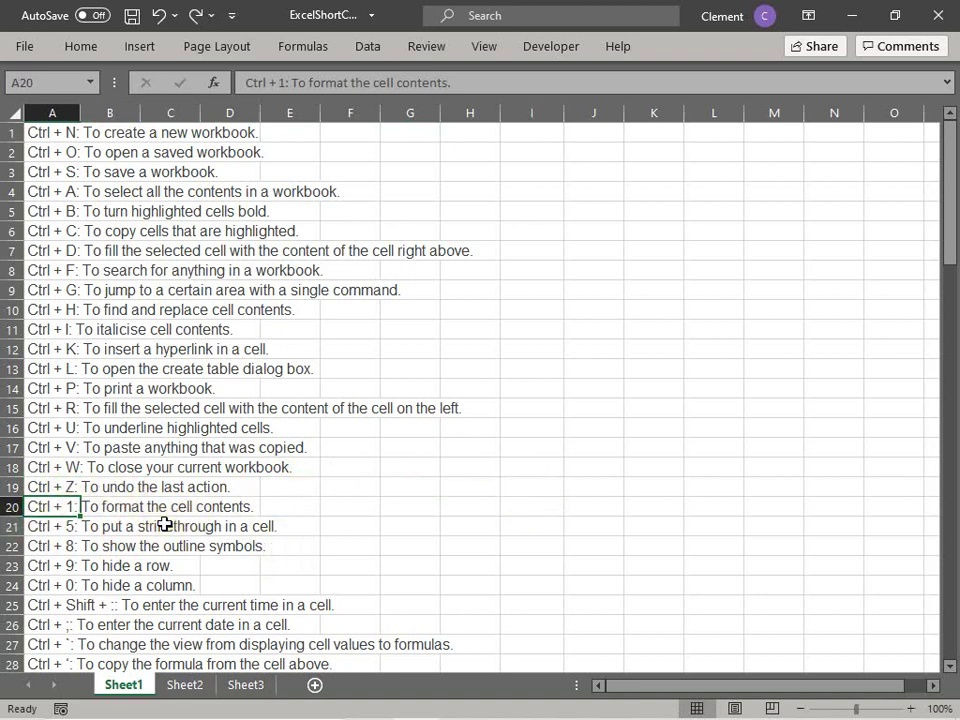
key("ctrl+1")
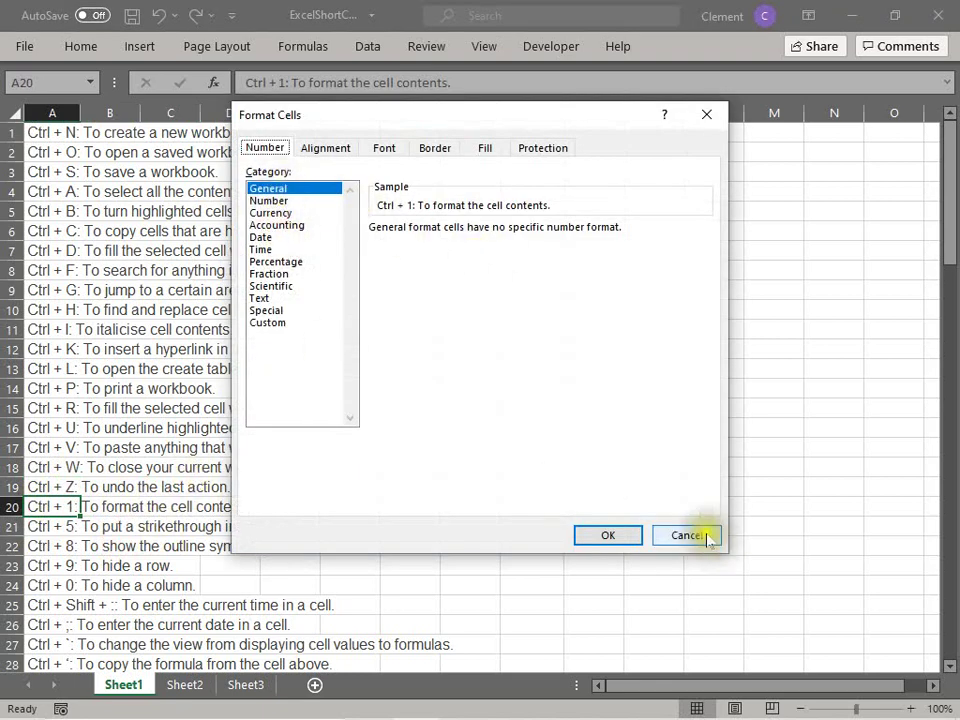
Step: Close Format Cells without changes and enter 1000 in I20
left_click(703, 535)
left_click(538, 506)
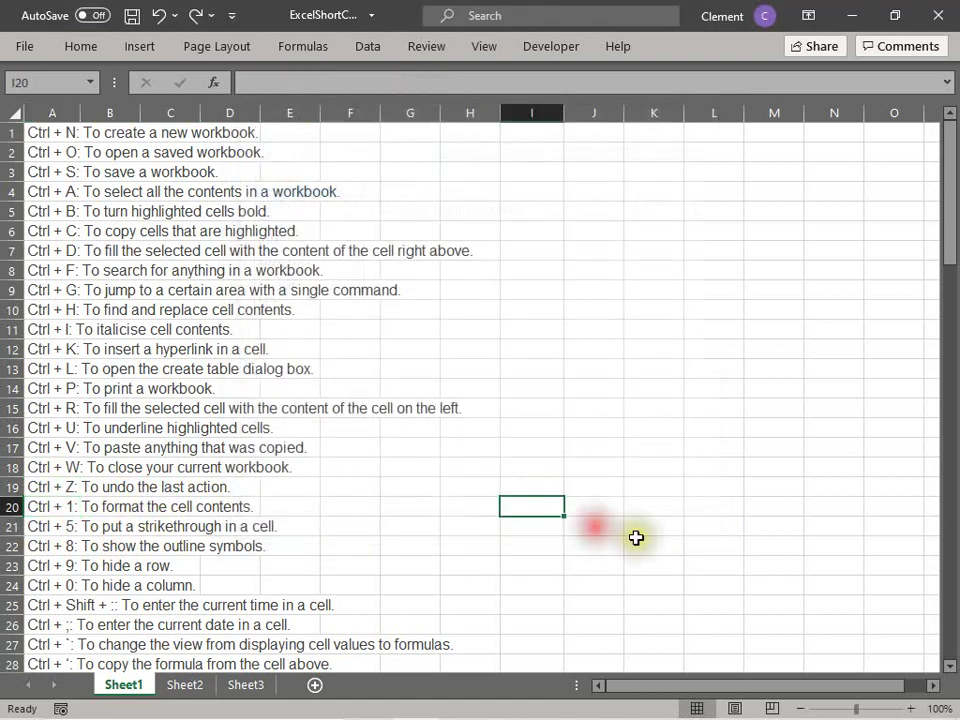
type("1000")
key("Return")
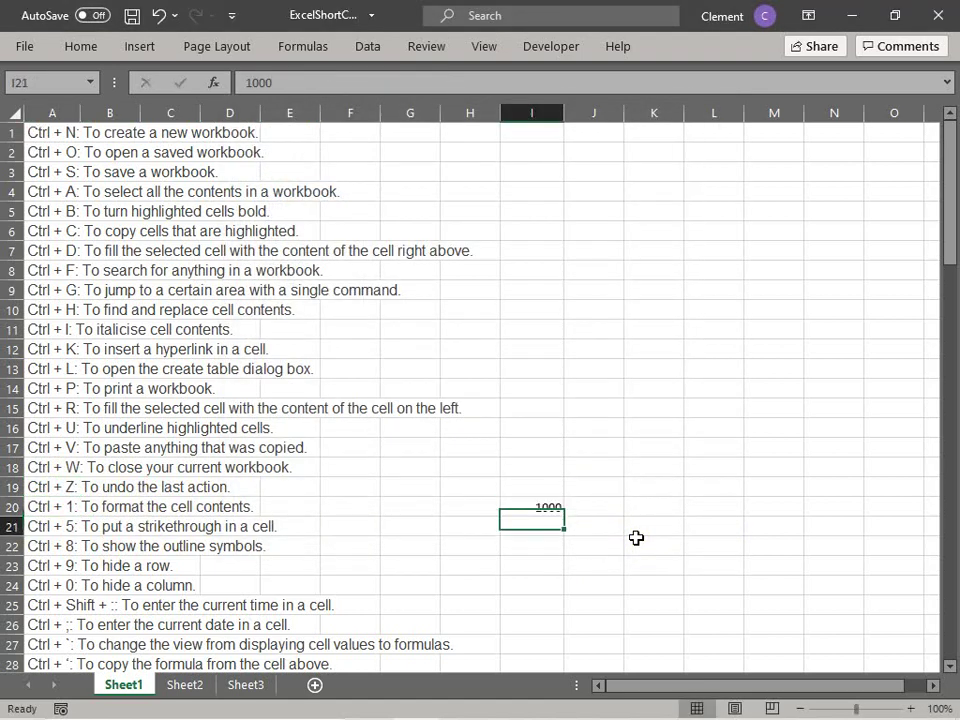
Step: Format I20 as Currency to show $1,000.00, then undo to remove the value
left_click(541, 507)
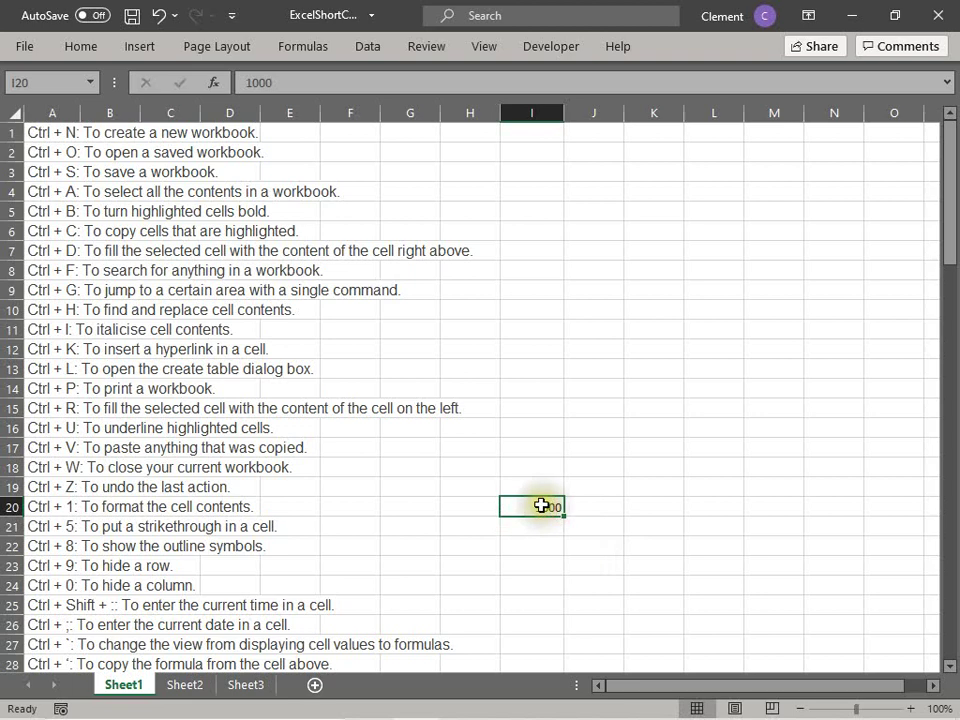
key("ctrl+1")
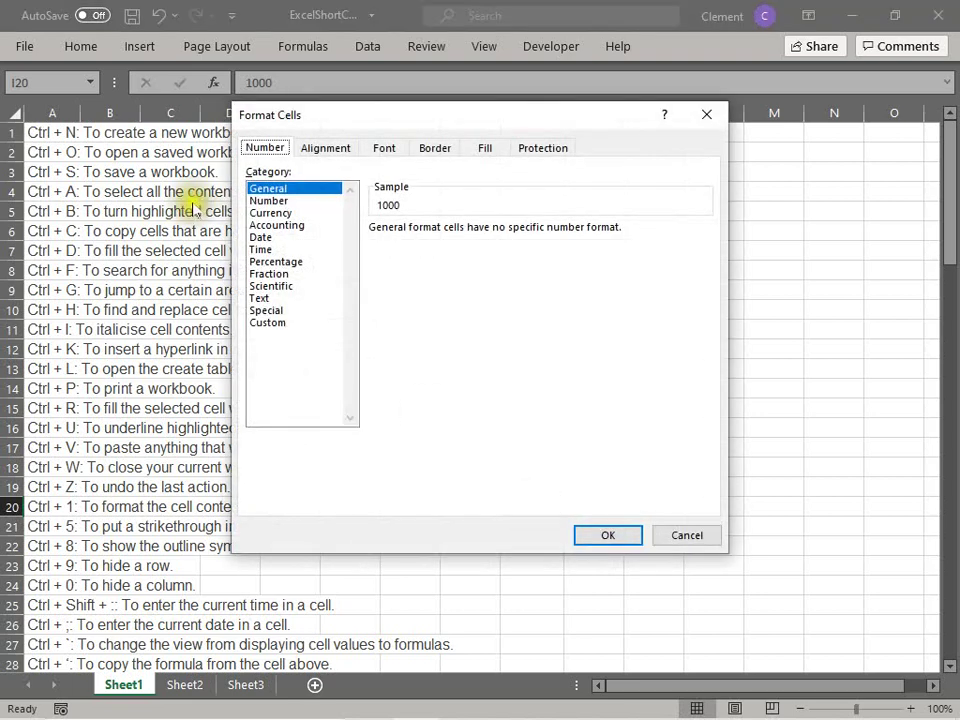
left_click(271, 213)
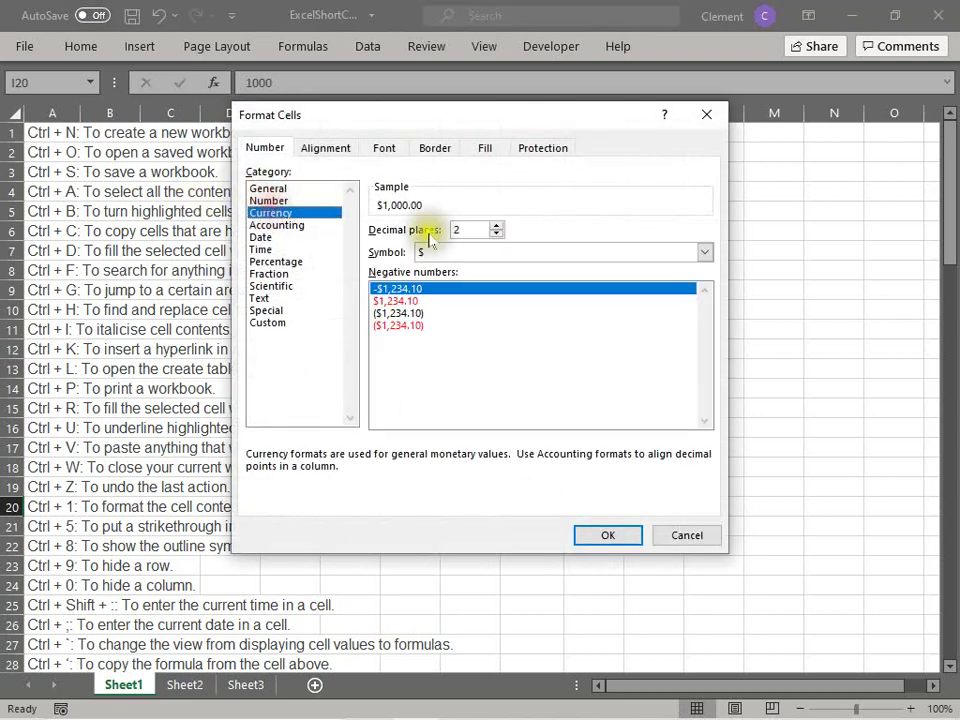
left_click(612, 534)
left_click(456, 510)
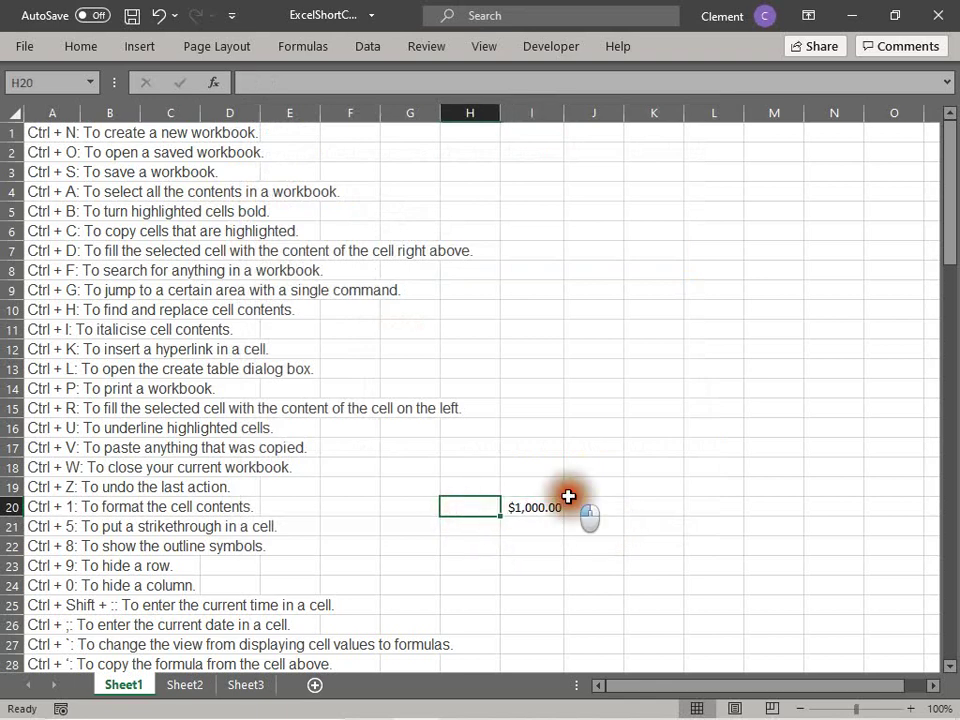
left_click(568, 490)
left_click(536, 509)
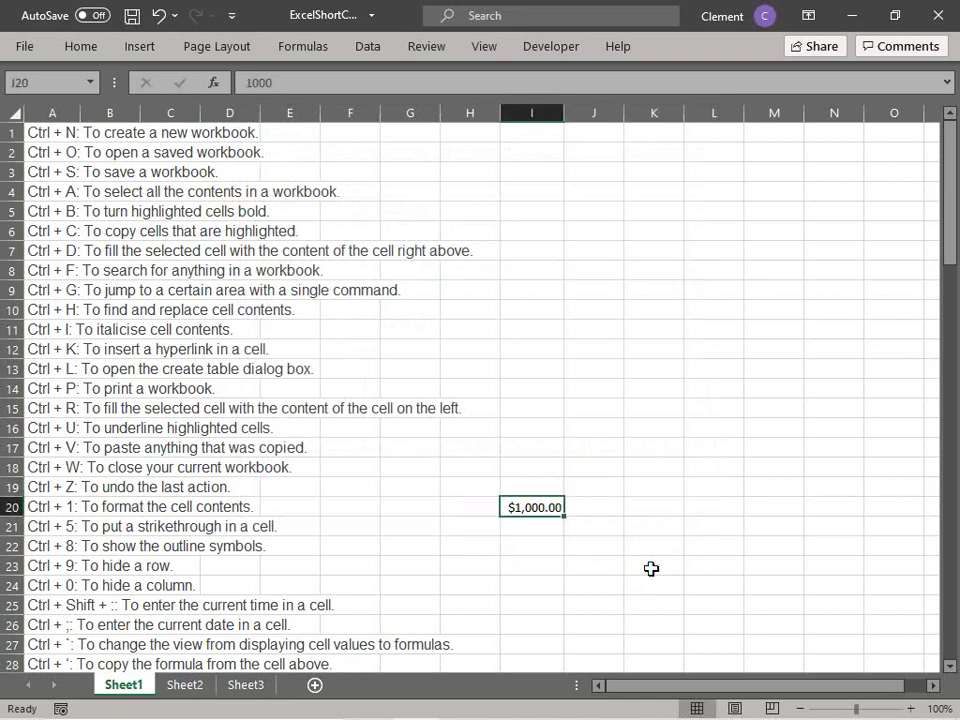
key("ctrl+z")
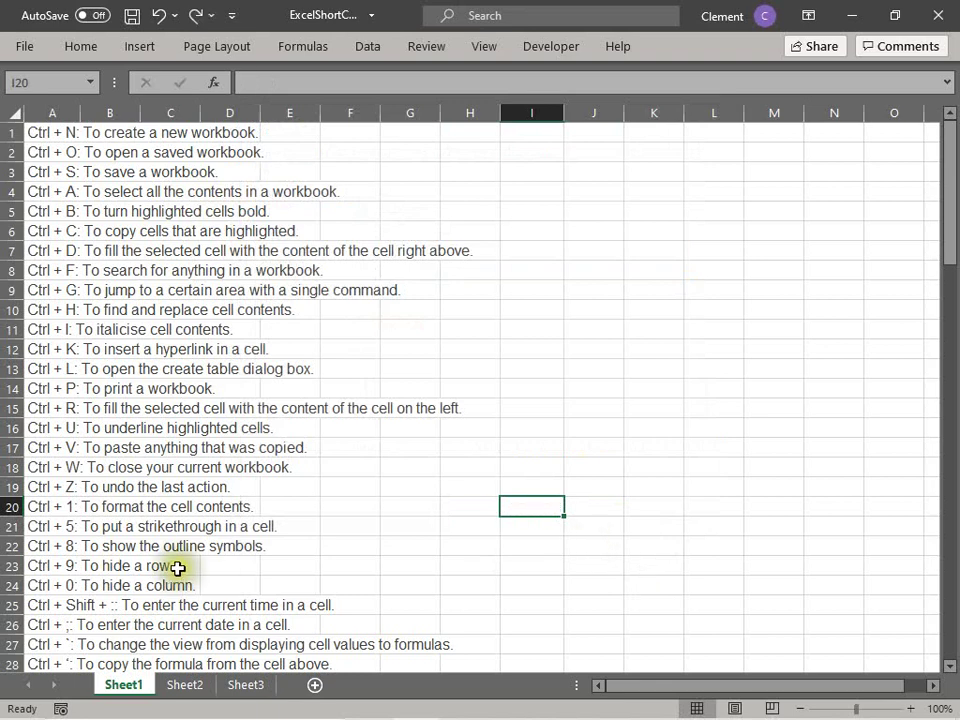
left_click(14, 526)
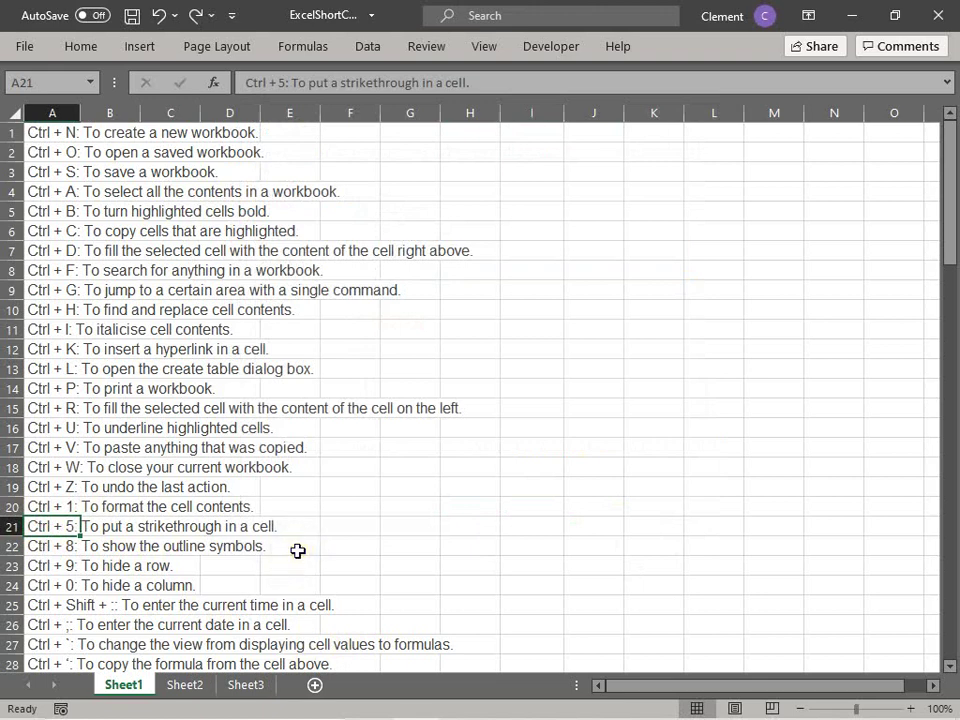
key("ctrl+5")
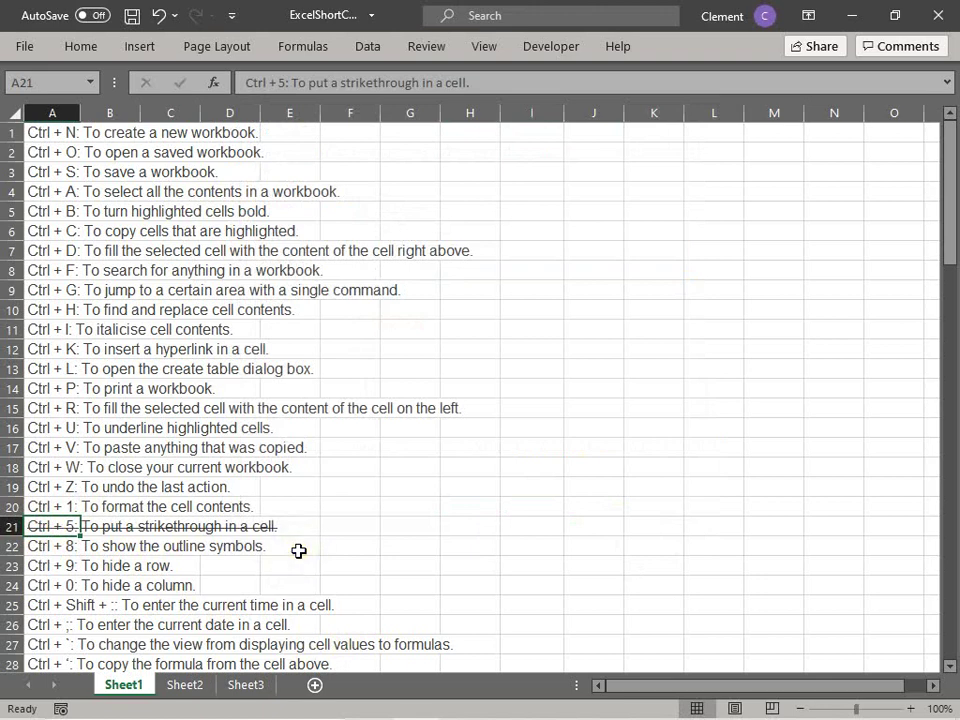
key("ctrl+5")
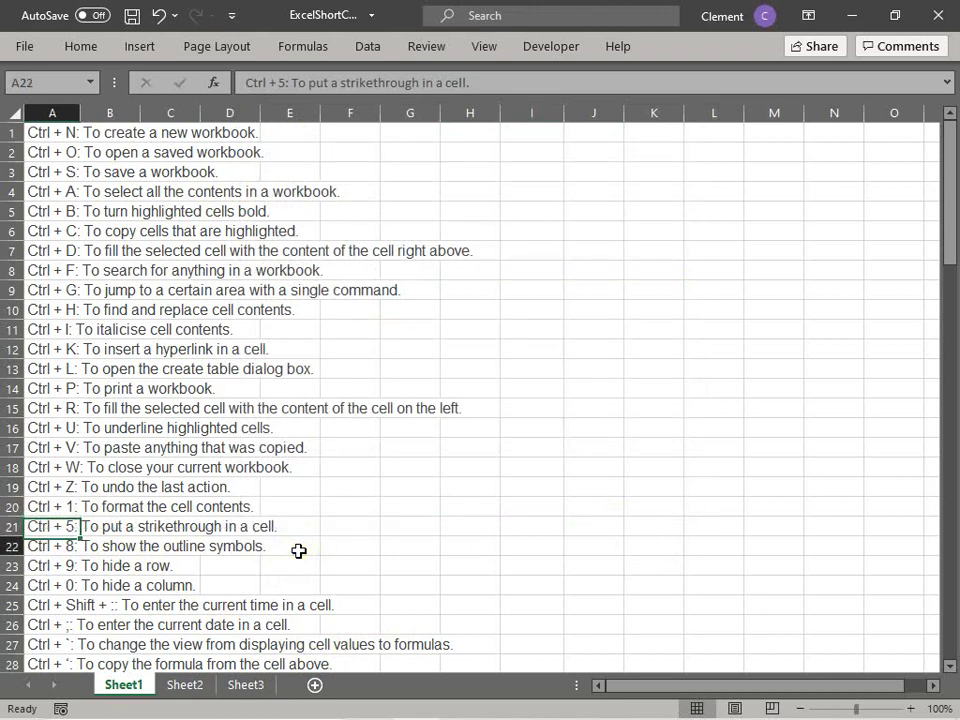
key("Down")
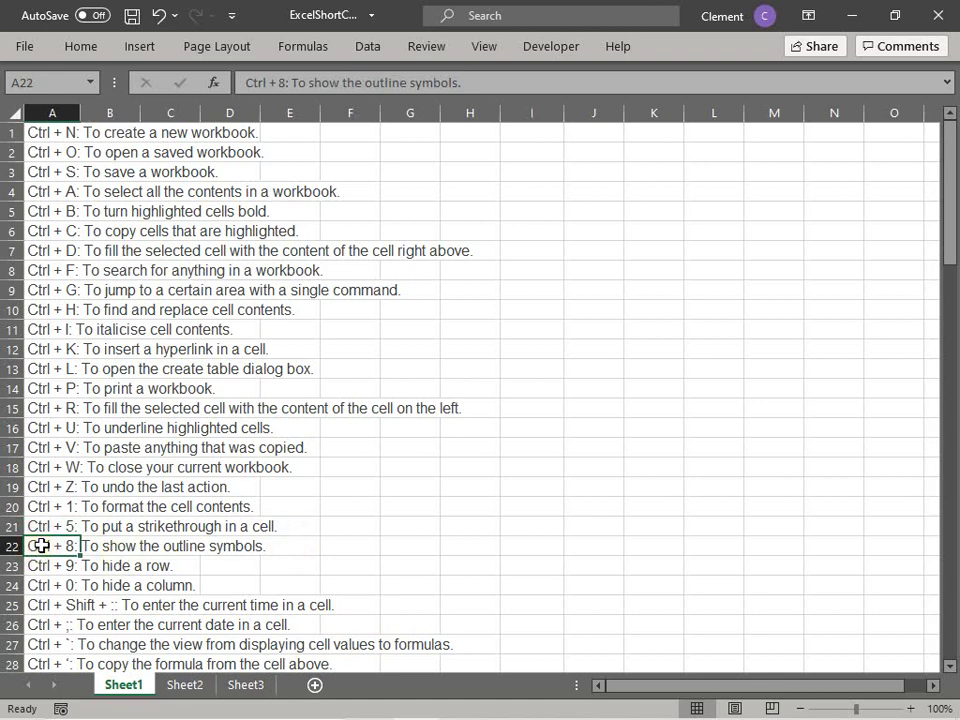
left_click(45, 487)
left_click_drag(106, 490, 229, 493)
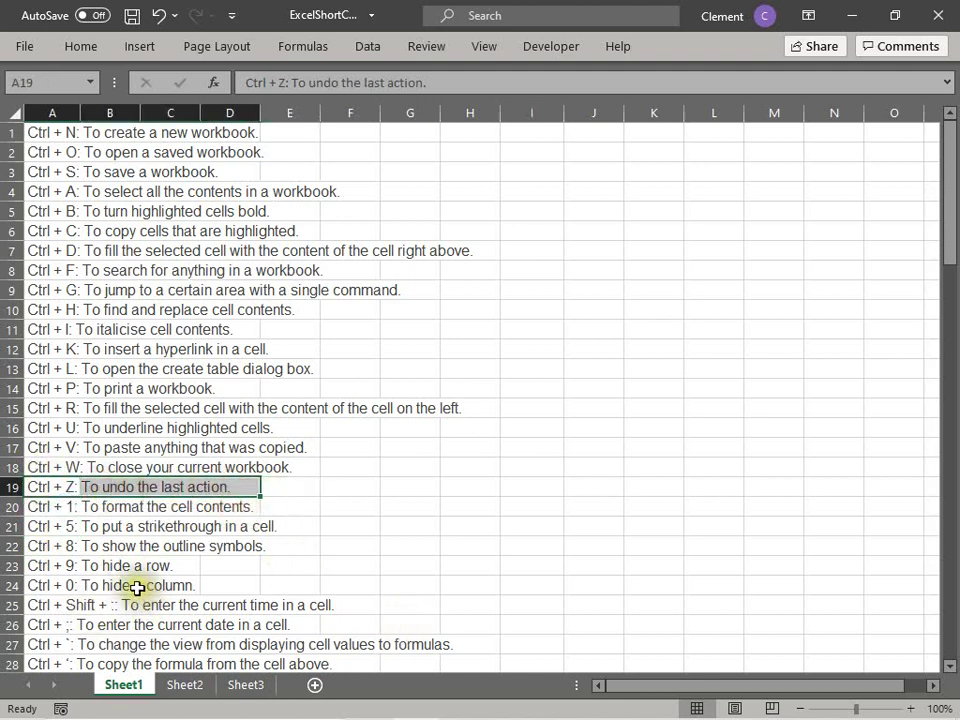
left_click(57, 545)
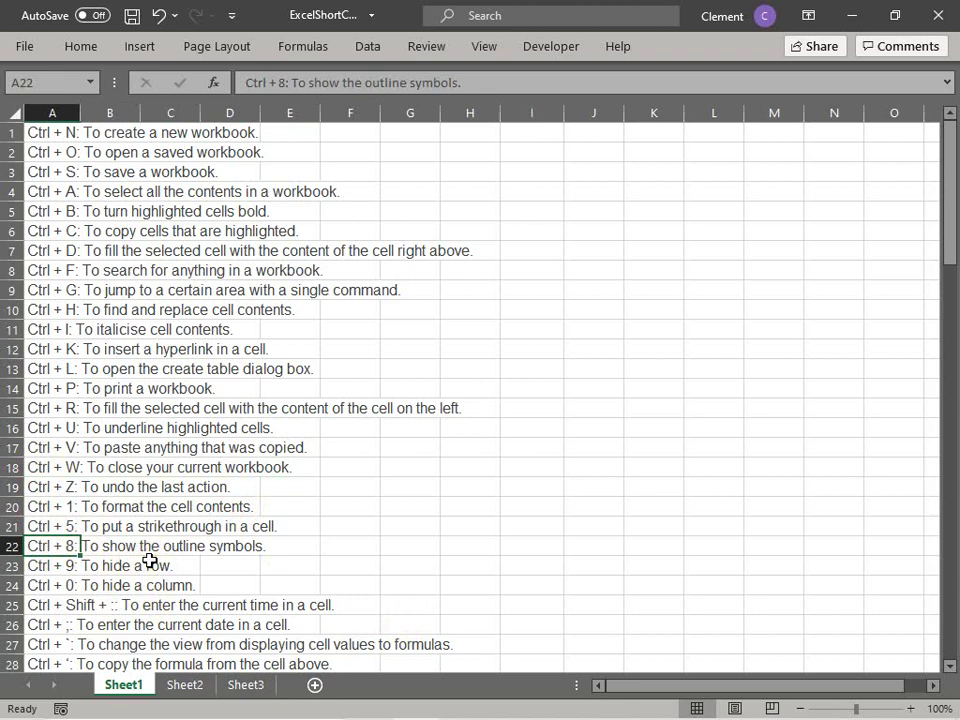
key("Down")
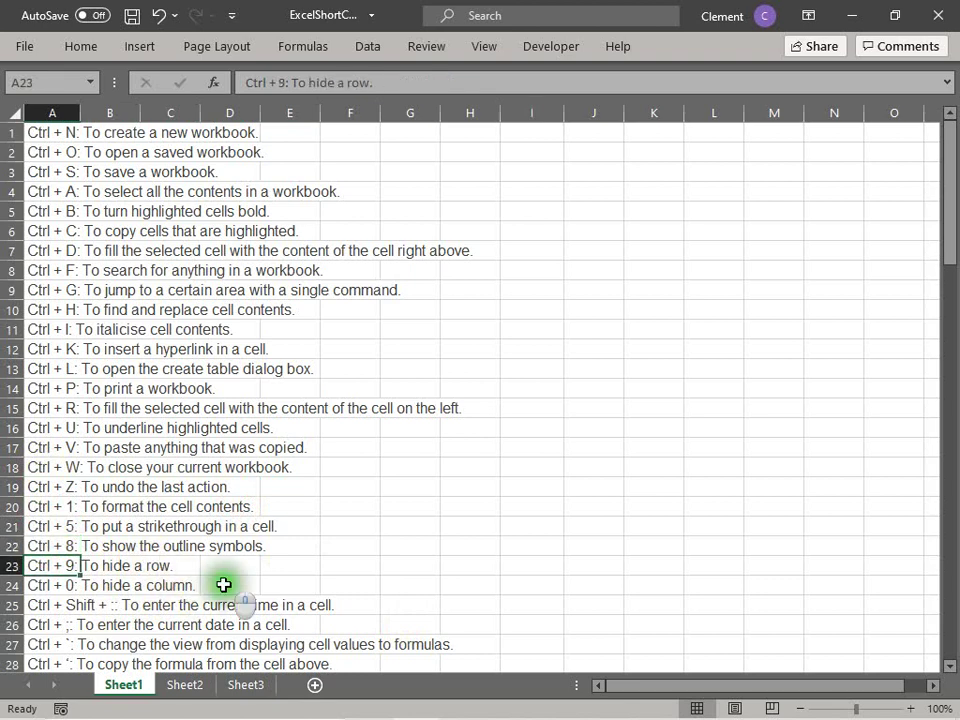
middle_click(223, 585)
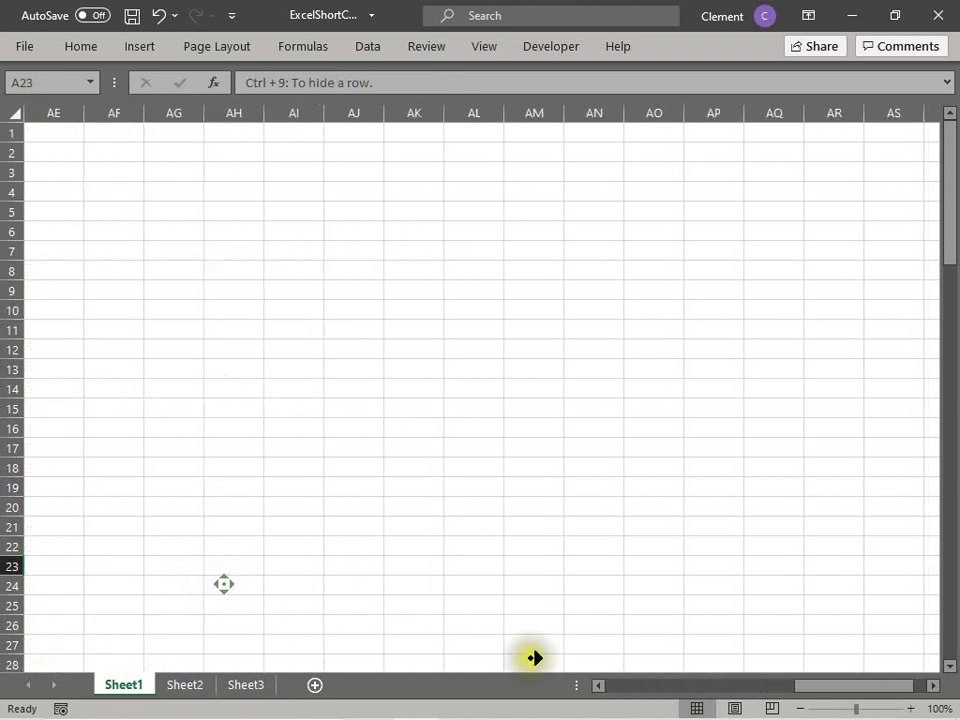
left_click(343, 621)
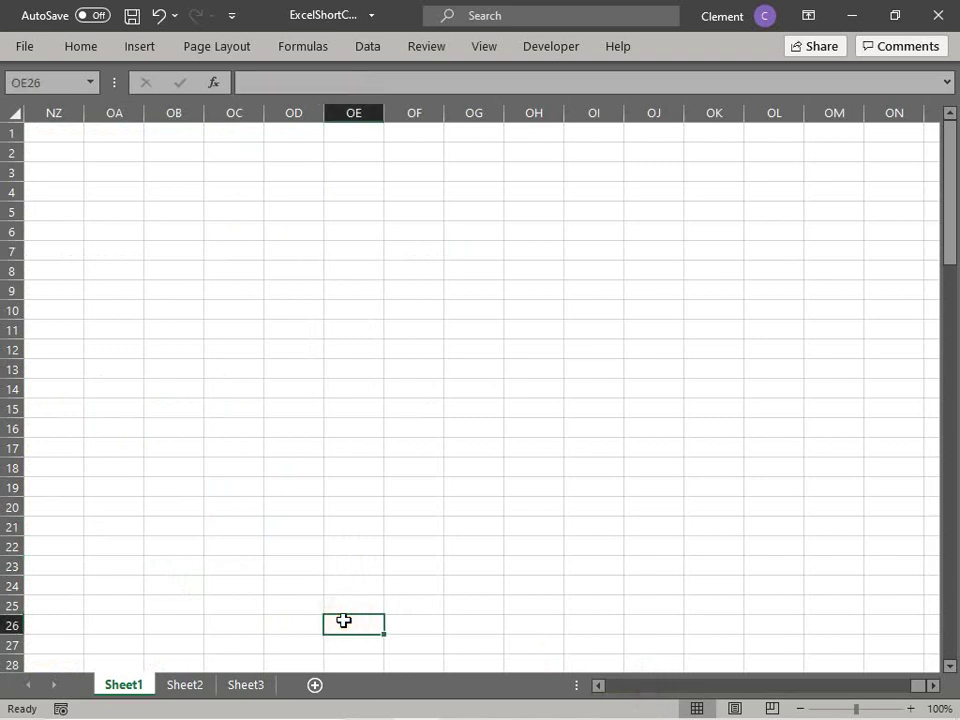
key("ctrl+g")
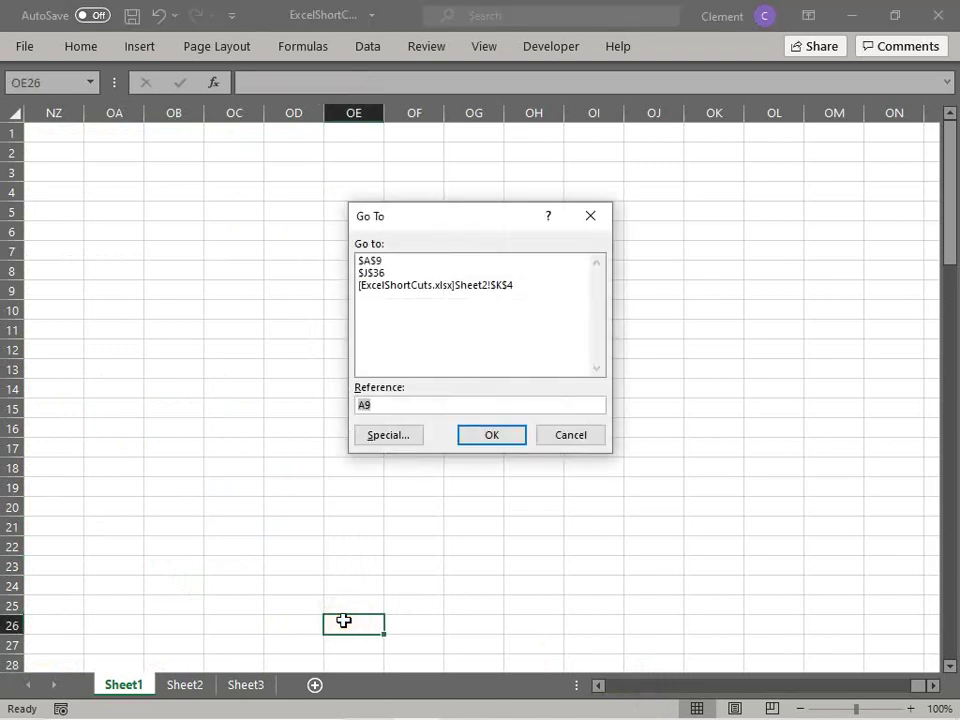
type("a1")
key("Return")
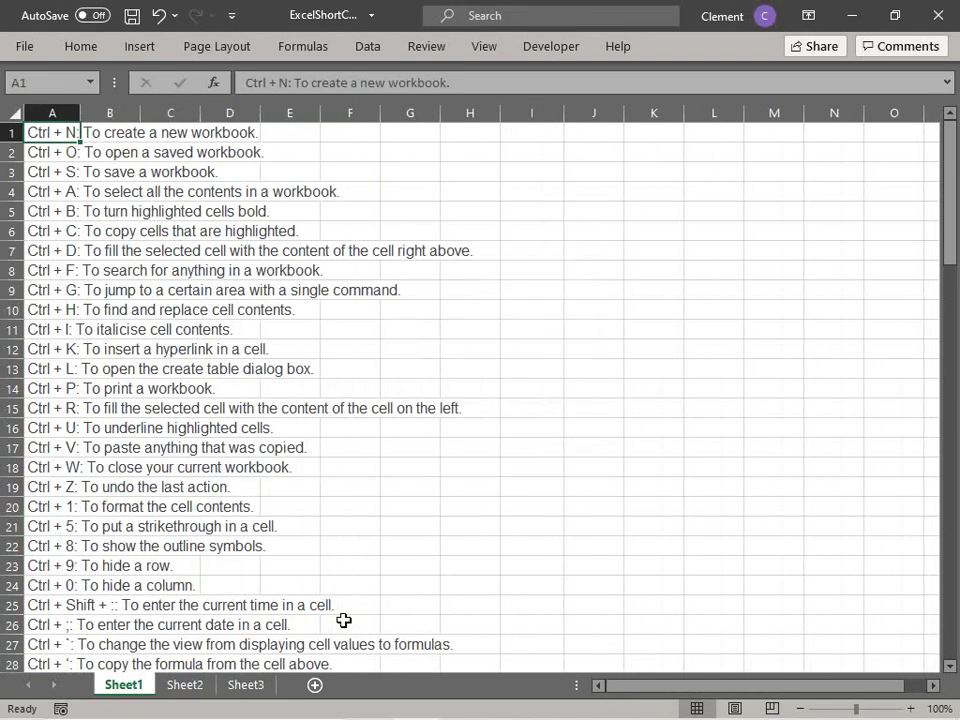
key("Down")
key("Down")
key("Down")
key("Down")
key("Down")
key("Down")
key("Down")
key("Down")
key("ctrl+n")
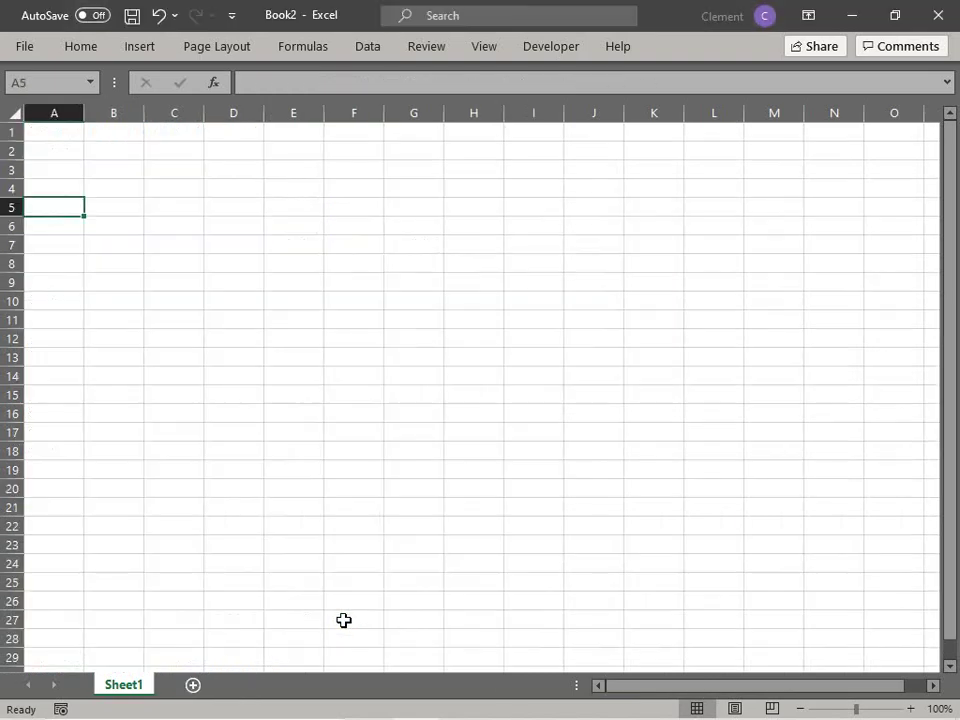
key("super+i")
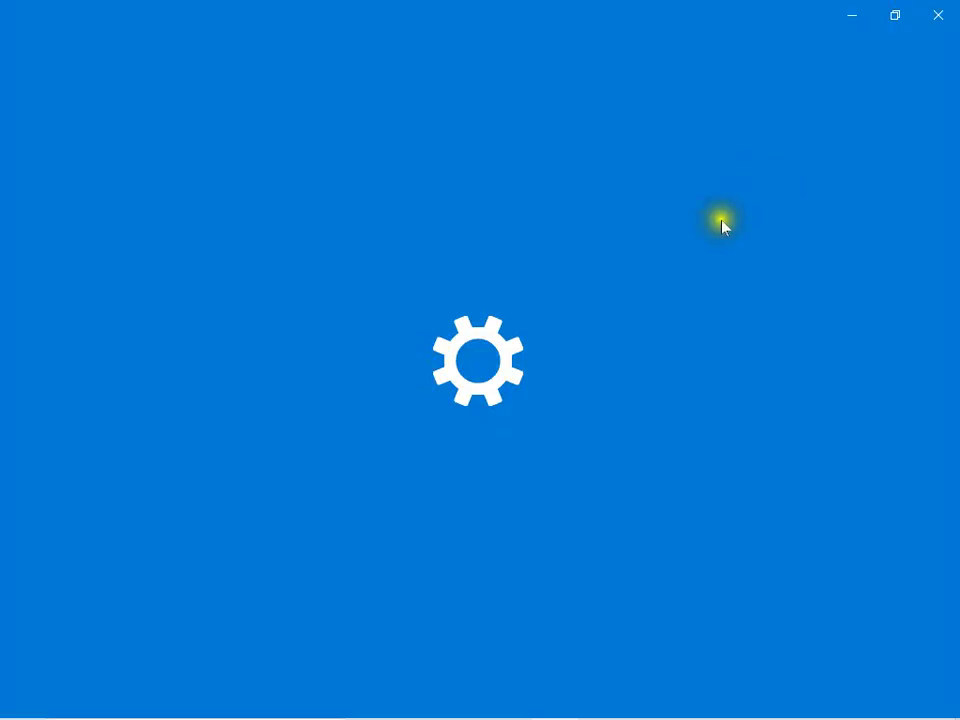
left_click(937, 14)
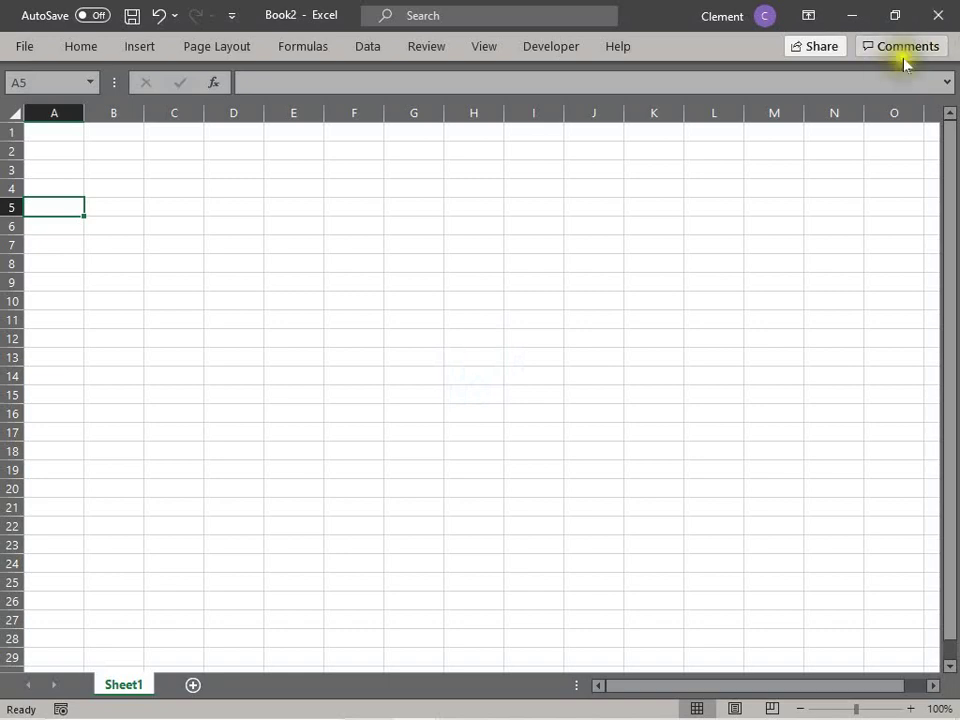
left_click(937, 14)
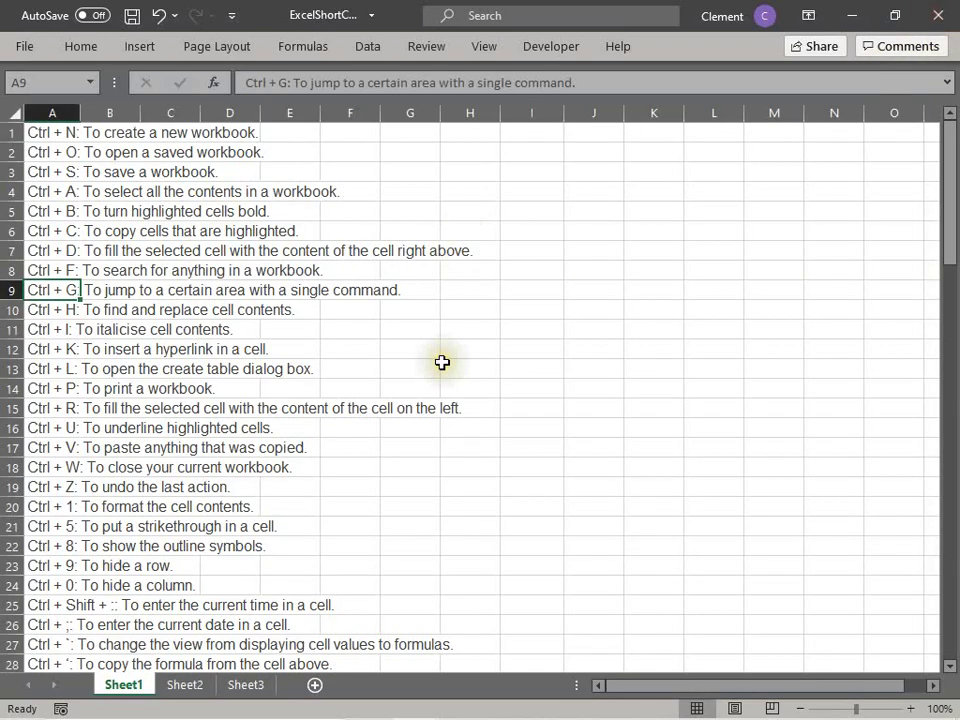
key("Down")
key("Down")
key("Down")
key("Down")
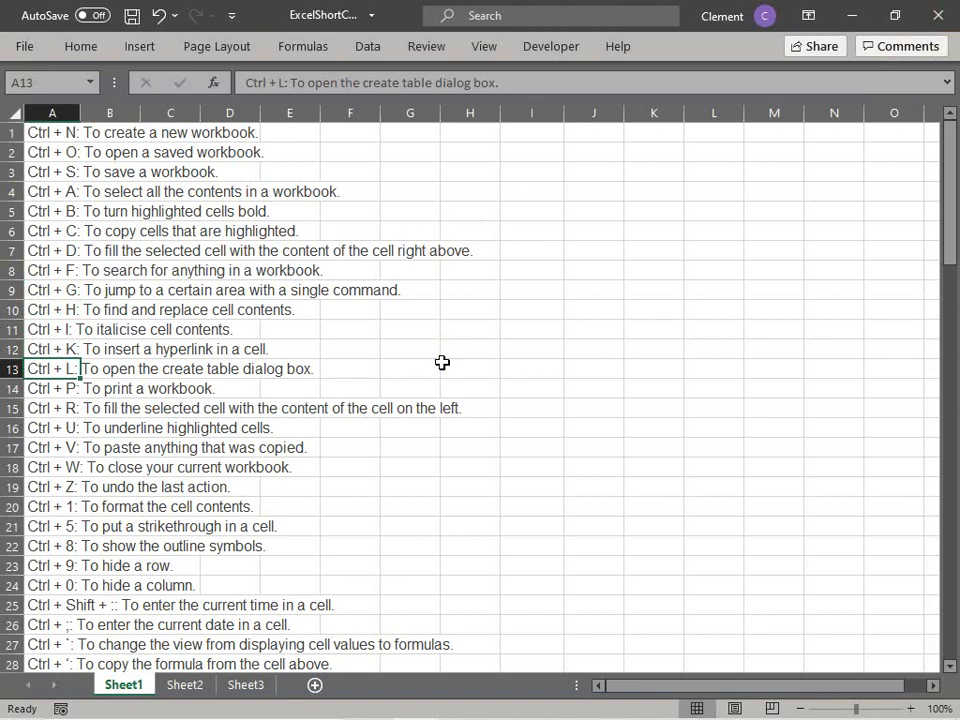
key("Down")
key("Down")
key("Down")
key("Down")
key("Down")
key("Down")
key("Down")
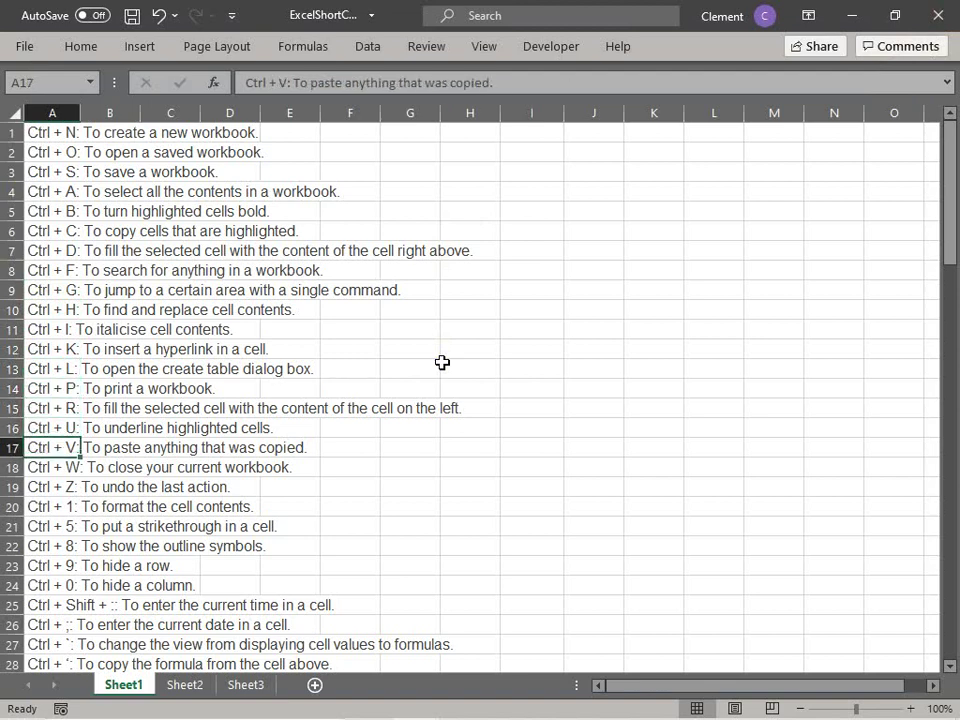
key("Down")
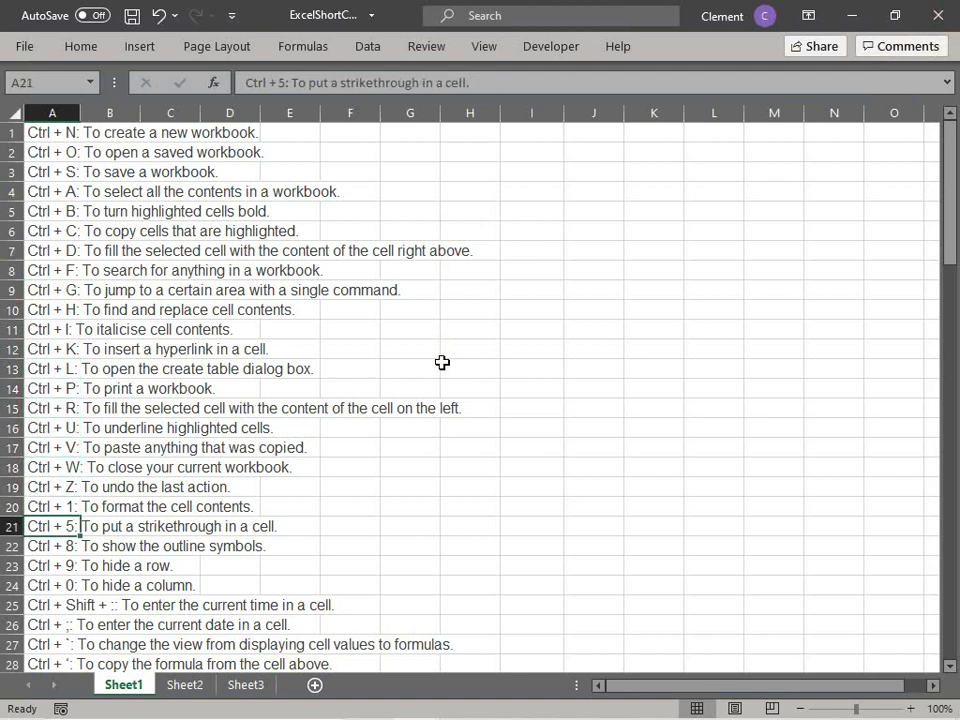
key("Down")
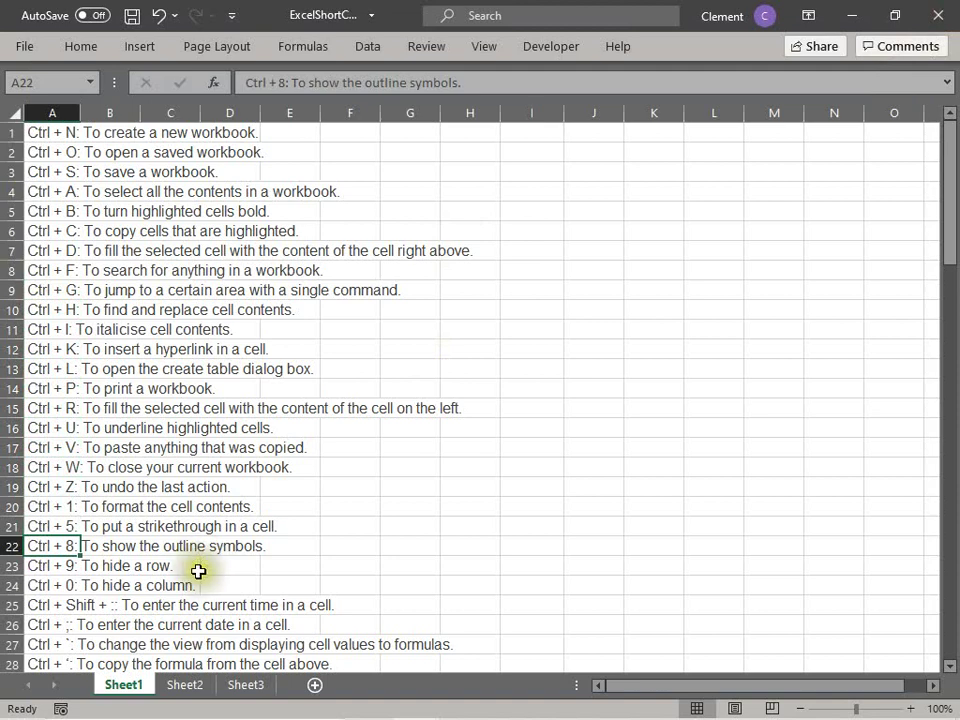
left_click(106, 566)
left_click(12, 566)
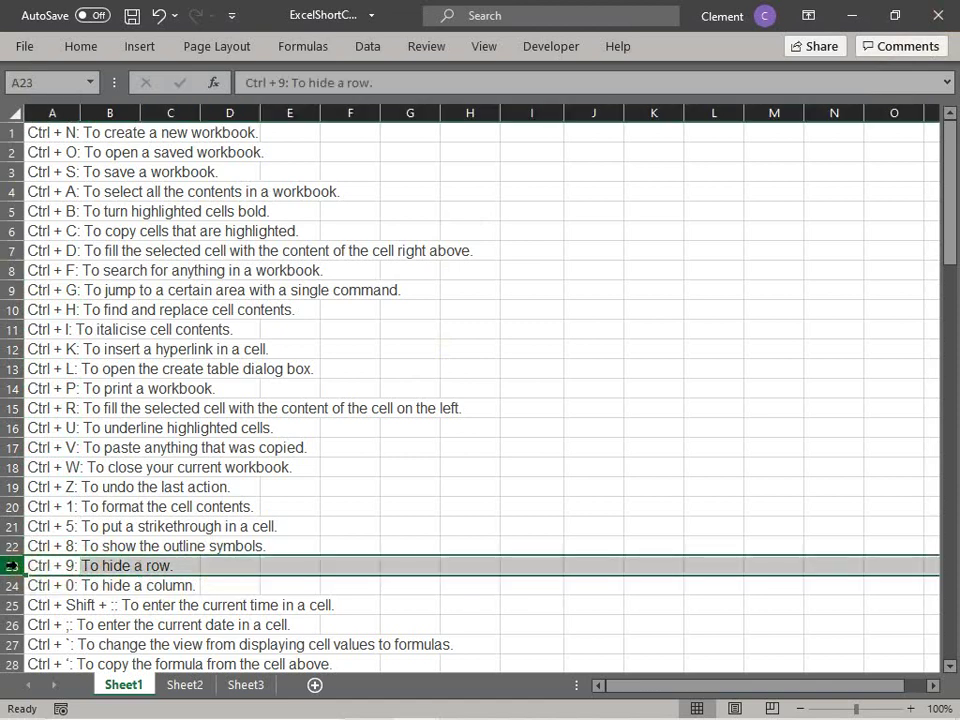
type("0")
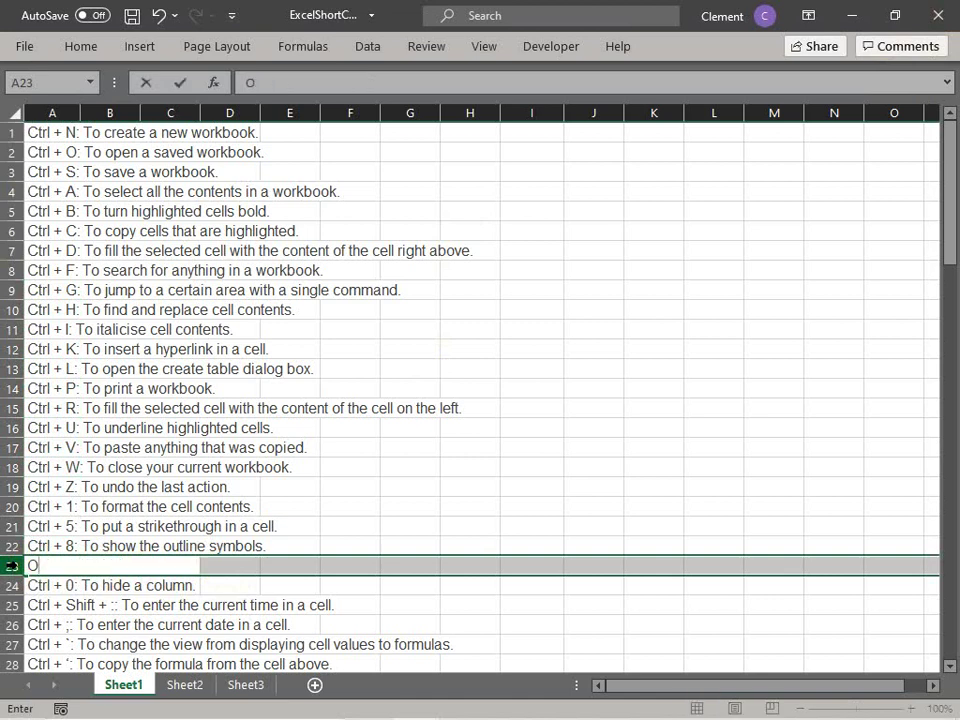
key("Escape")
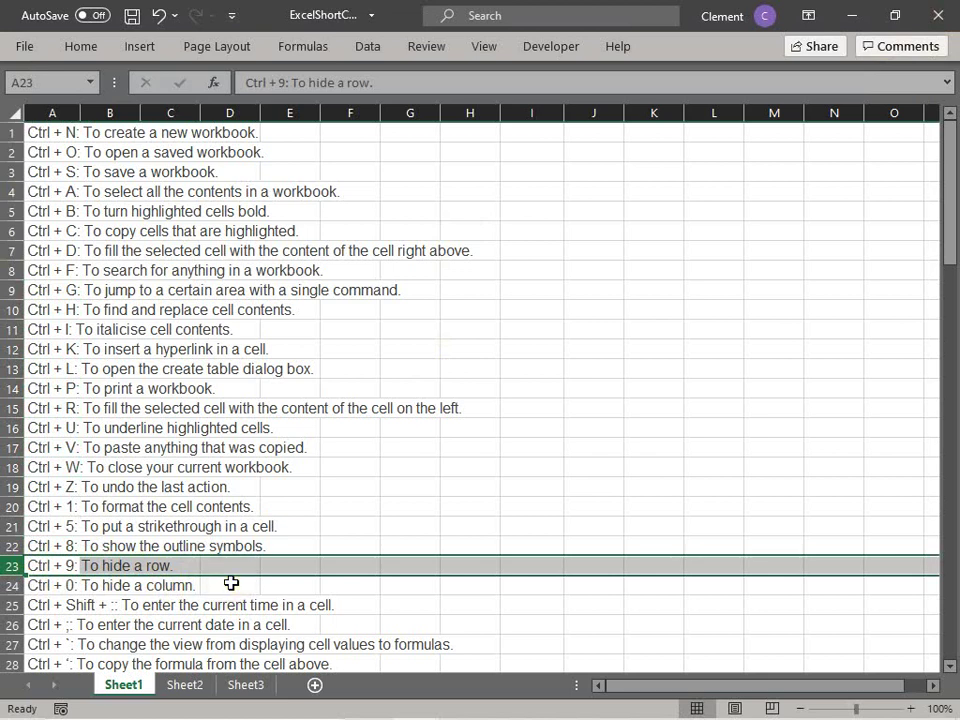
key("ctrl+9")
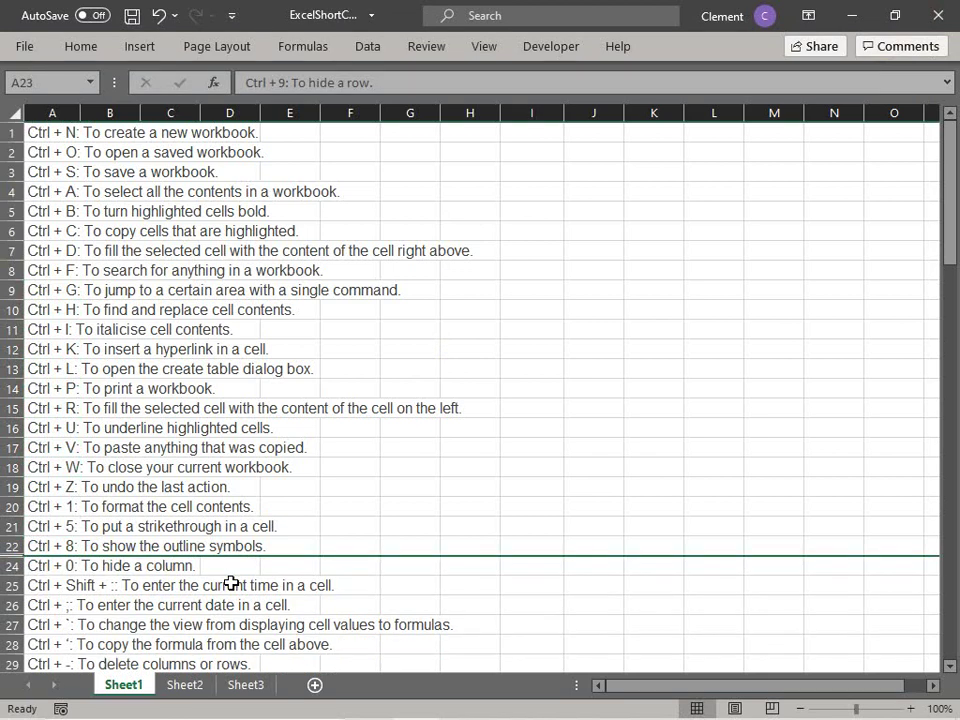
left_click(259, 590)
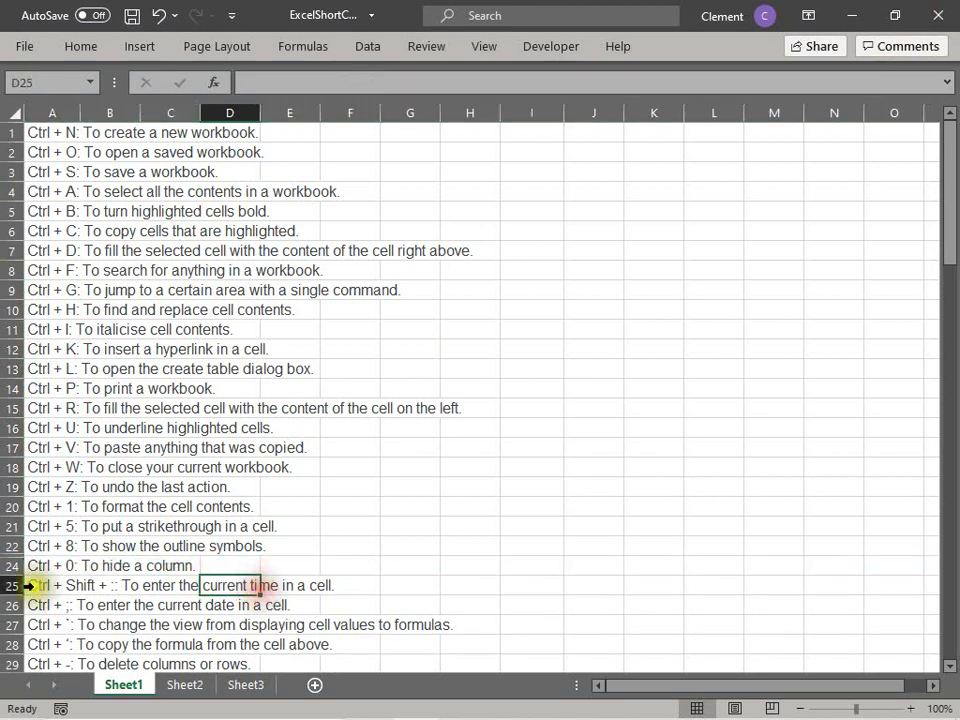
left_click(8, 565)
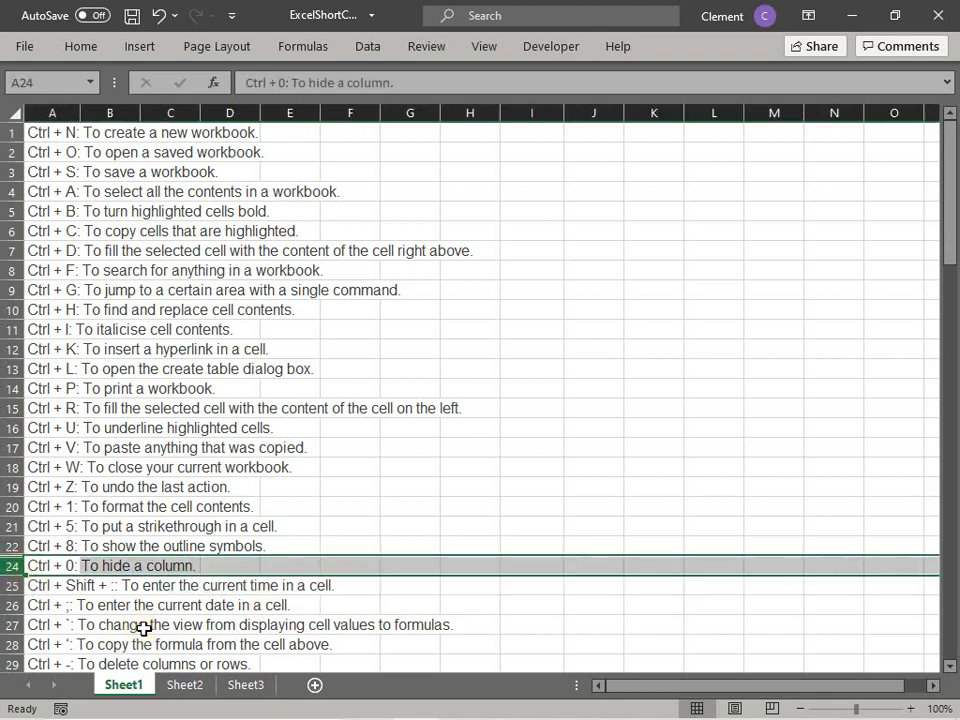
key("ctrl+z")
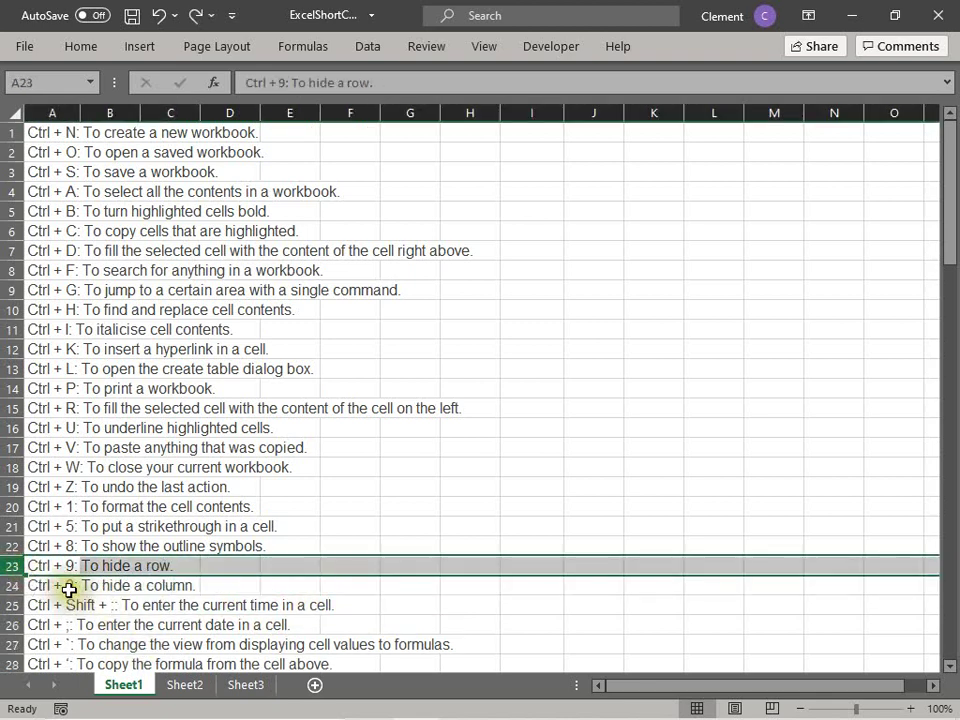
left_click(68, 585)
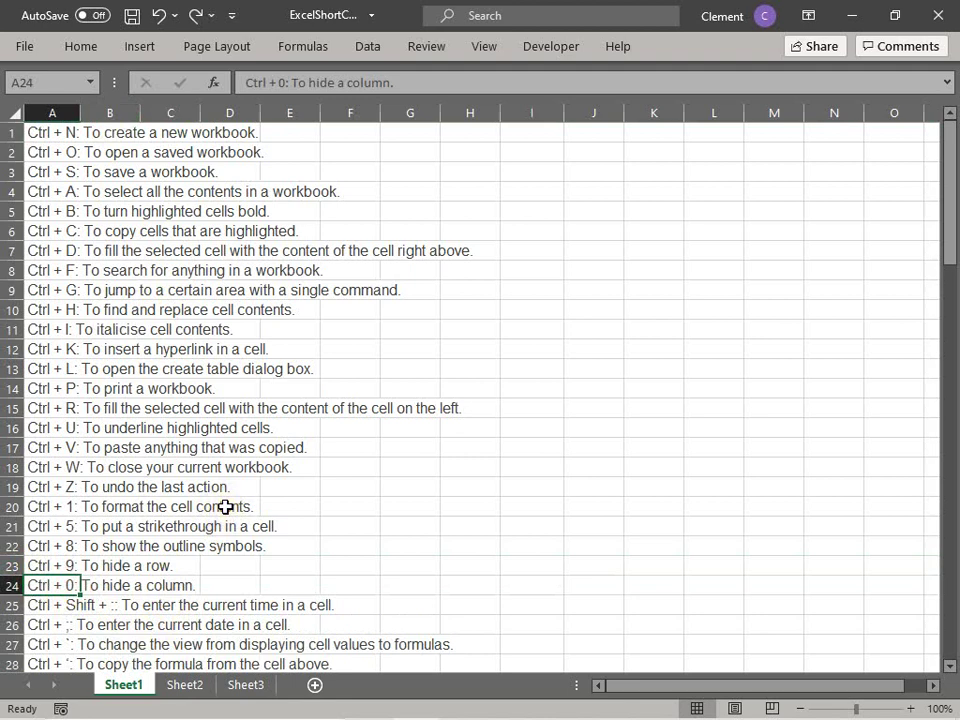
key("ctrl+0")
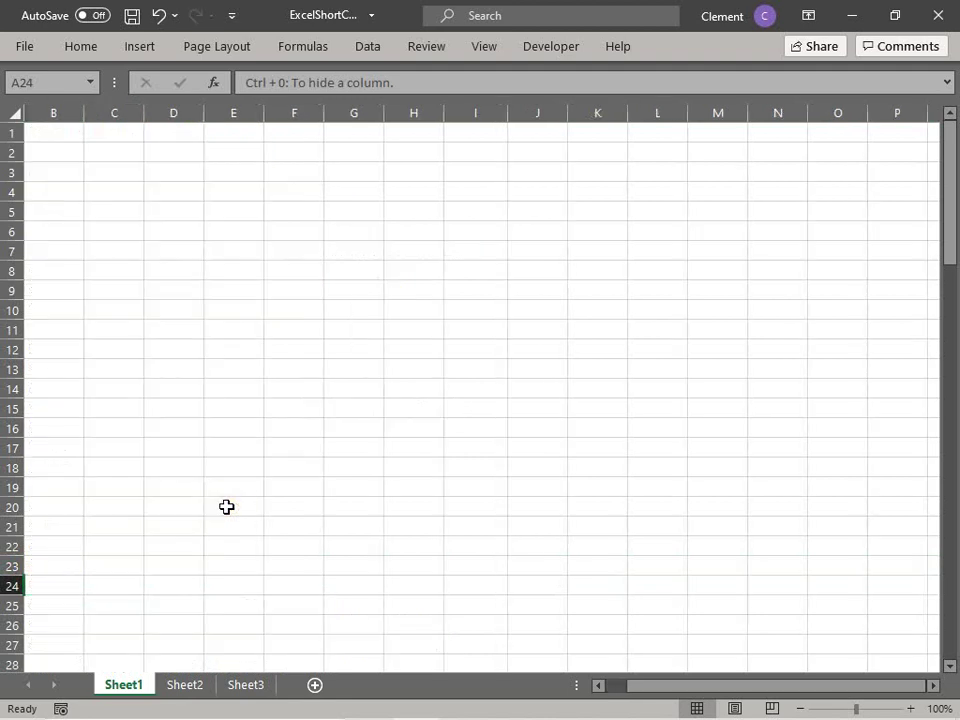
key("ctrl+z")
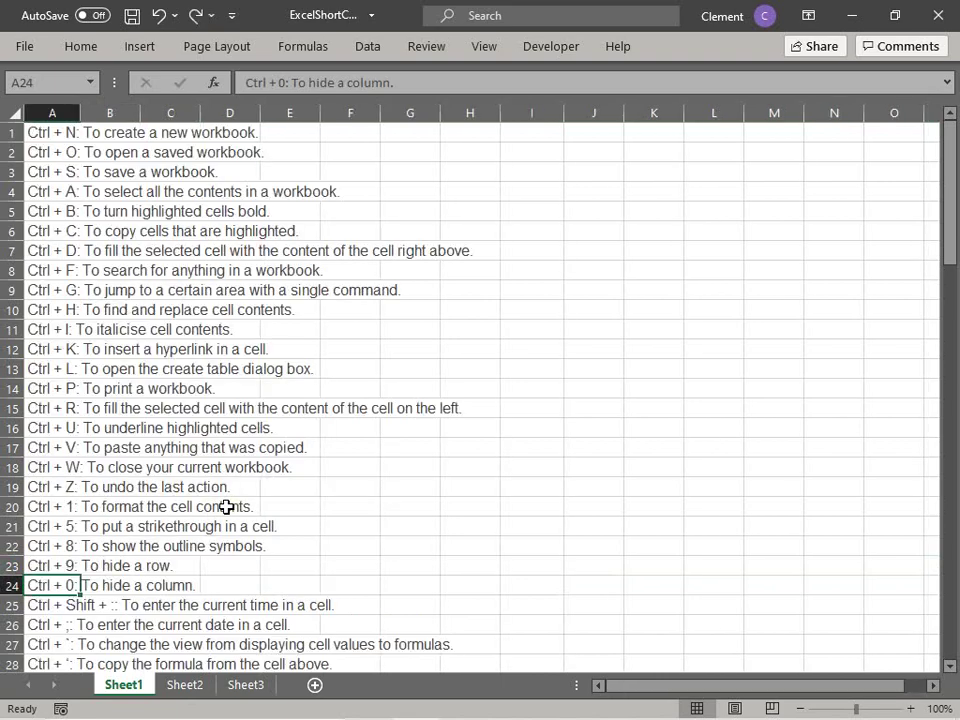
middle_click(137, 585)
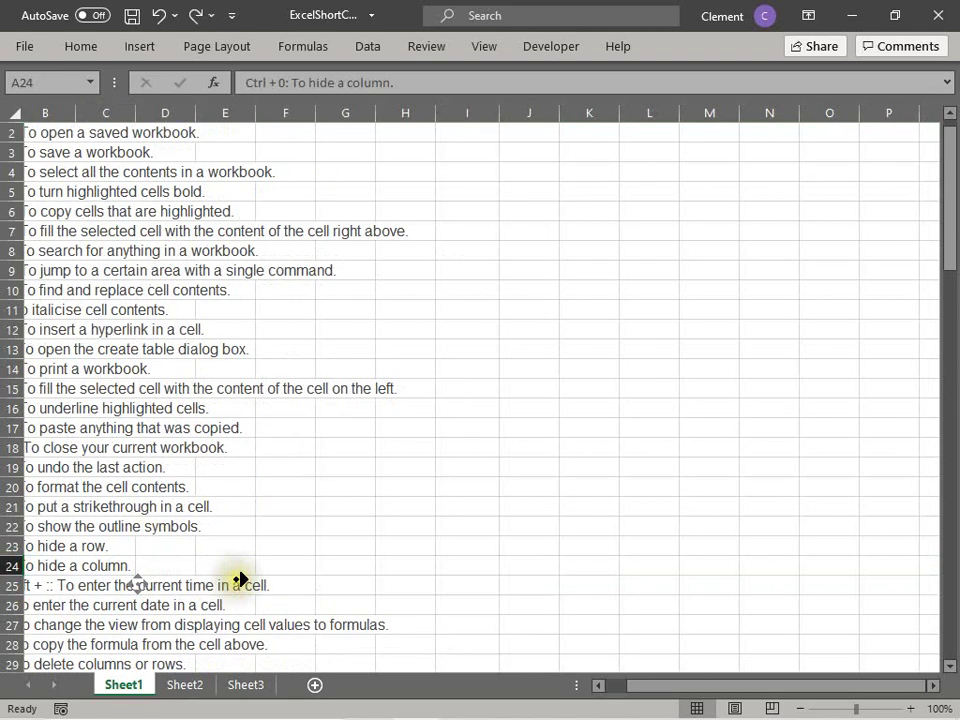
left_click(239, 579)
left_click(636, 686)
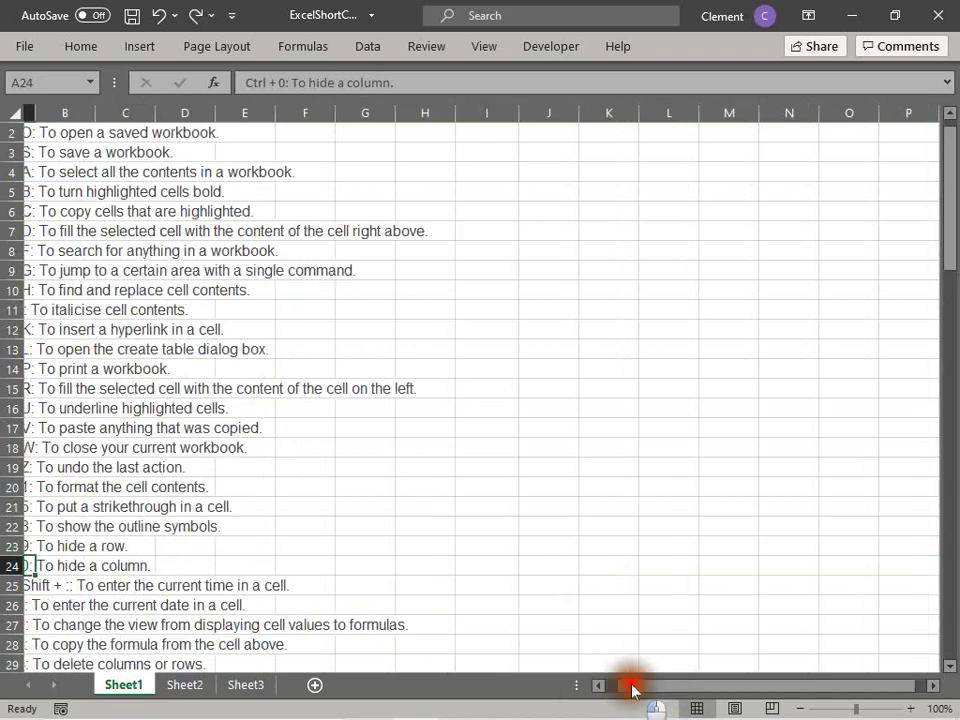
left_click(47, 583)
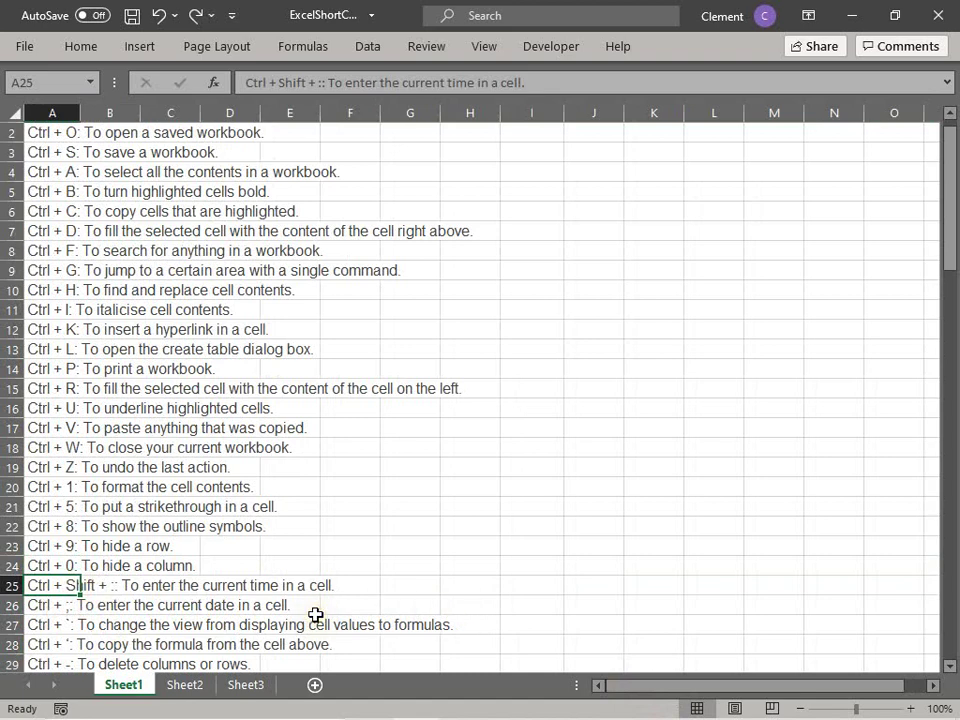
left_click(560, 548)
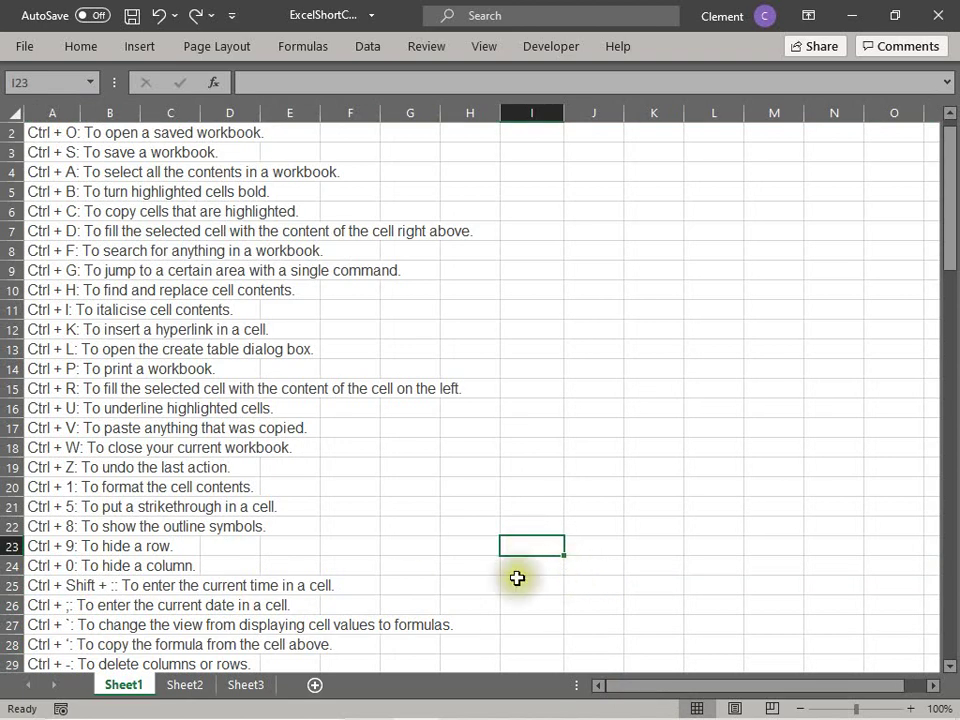
Step: Insert the current time into I23 with Ctrl+Shift+; and check it shows 8:30 AM
left_click(71, 583)
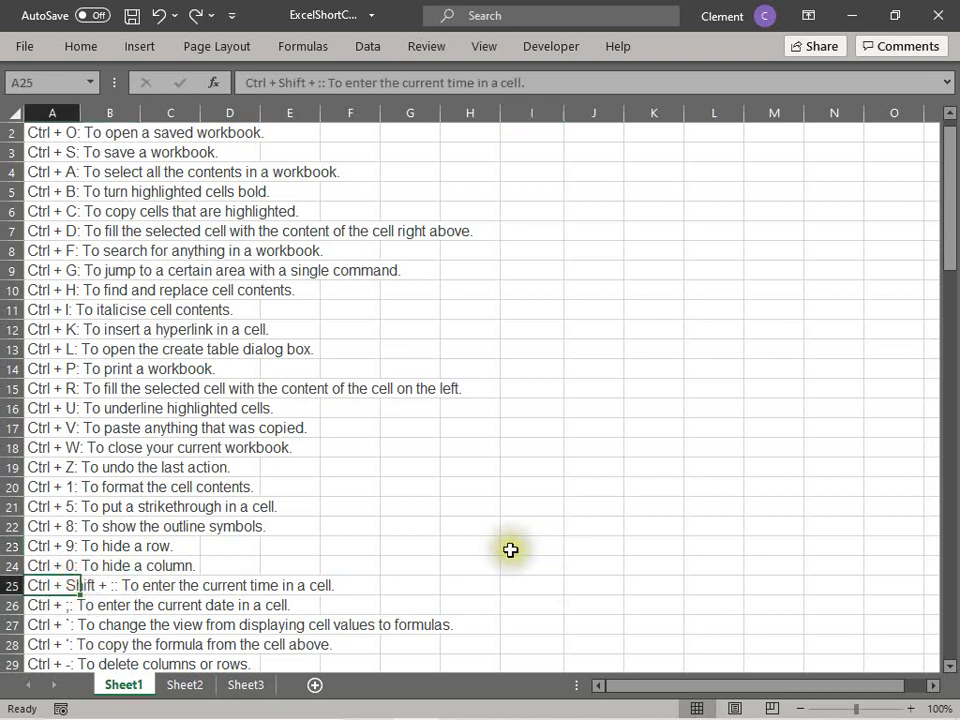
left_click(510, 550)
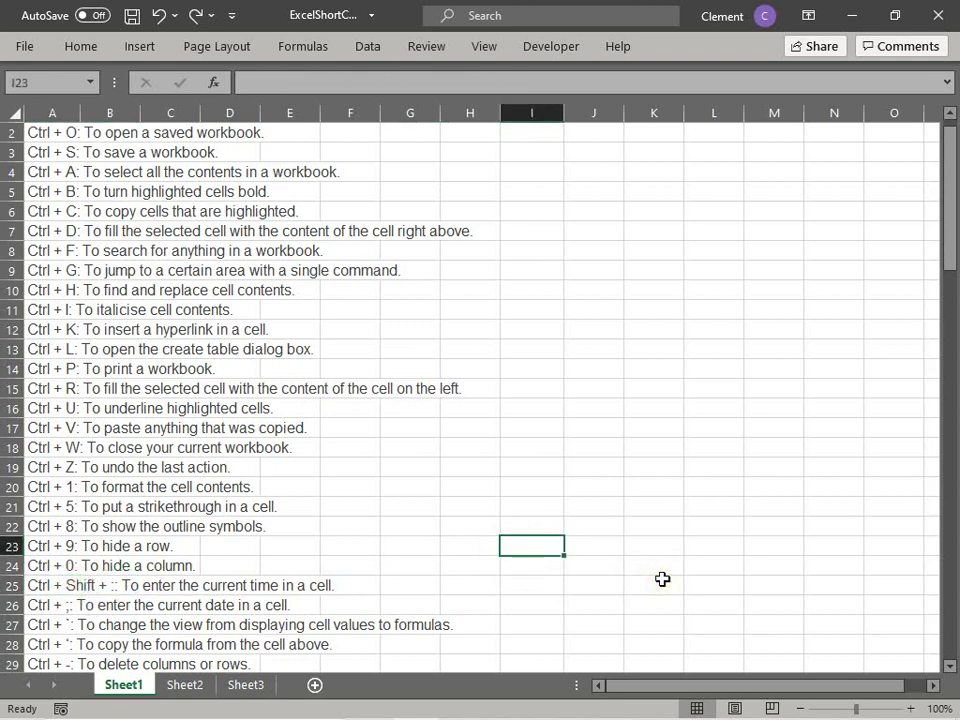
key("ctrl+shift+semicolon")
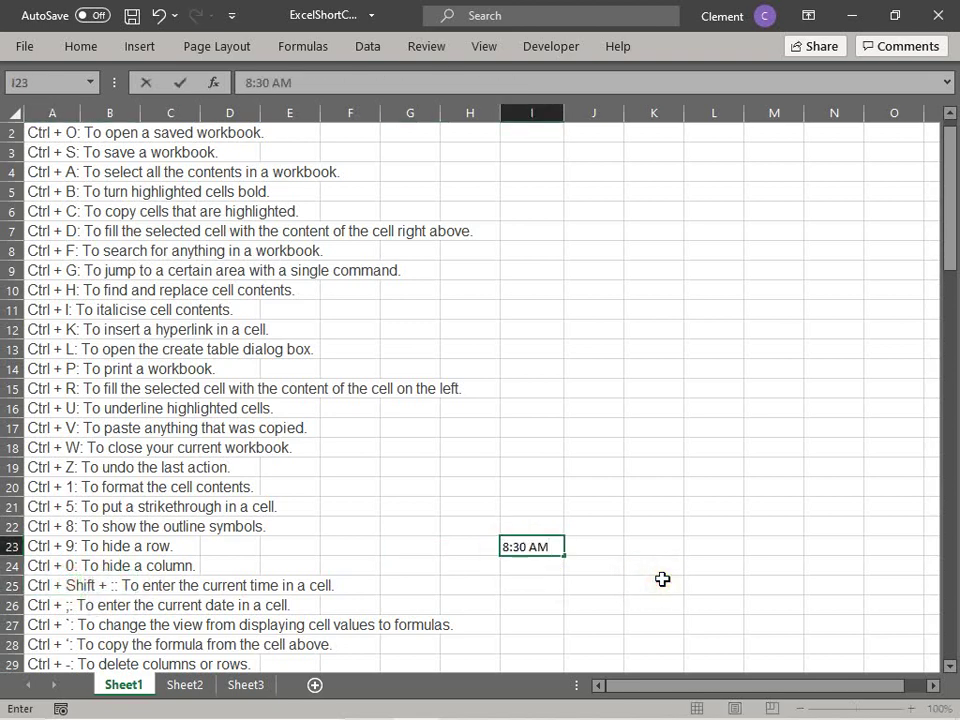
left_click(662, 579)
left_click(508, 551)
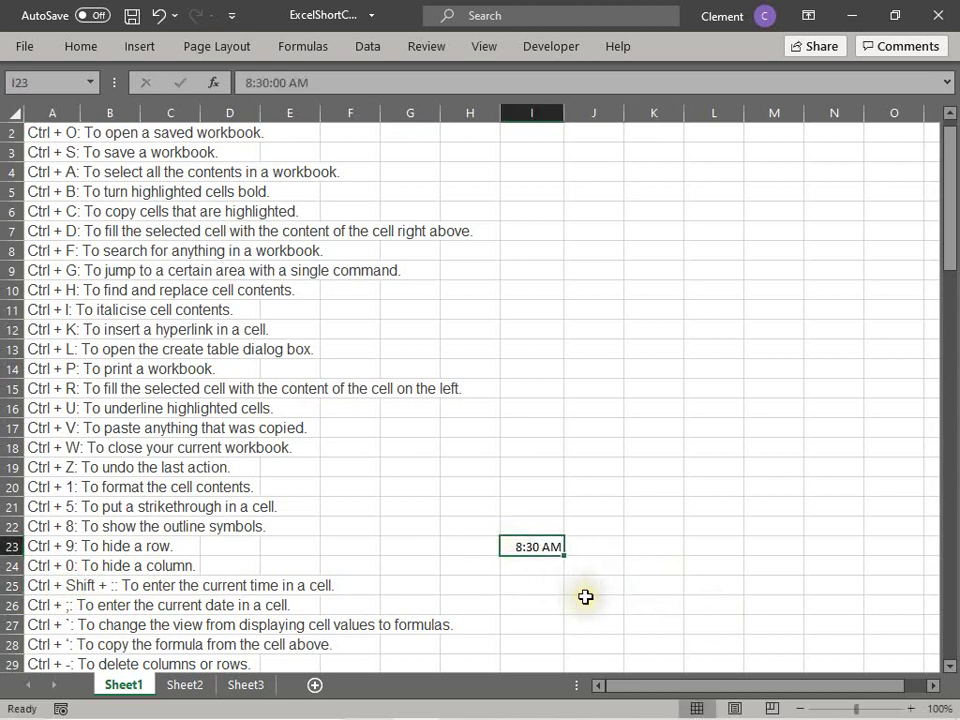
left_click(115, 605)
left_click(531, 570)
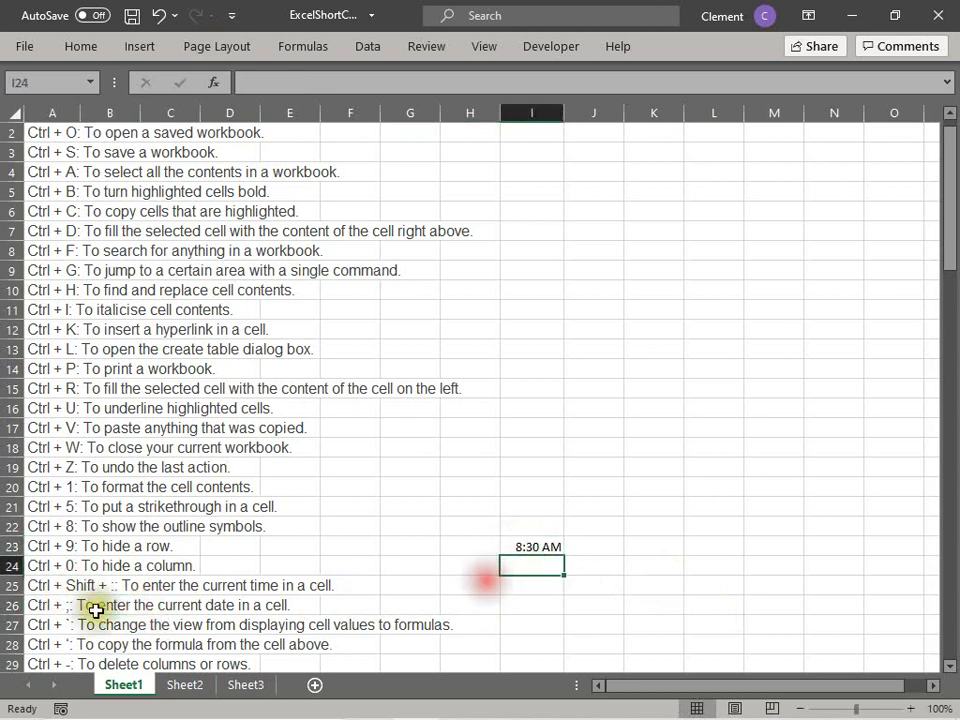
left_click(60, 605)
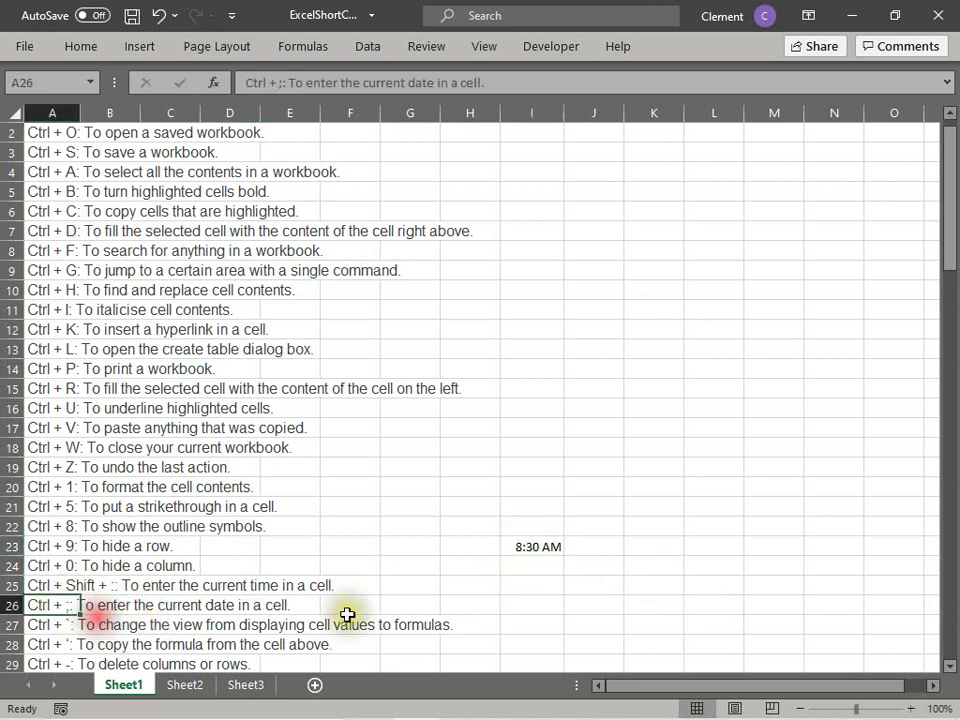
left_click(536, 547)
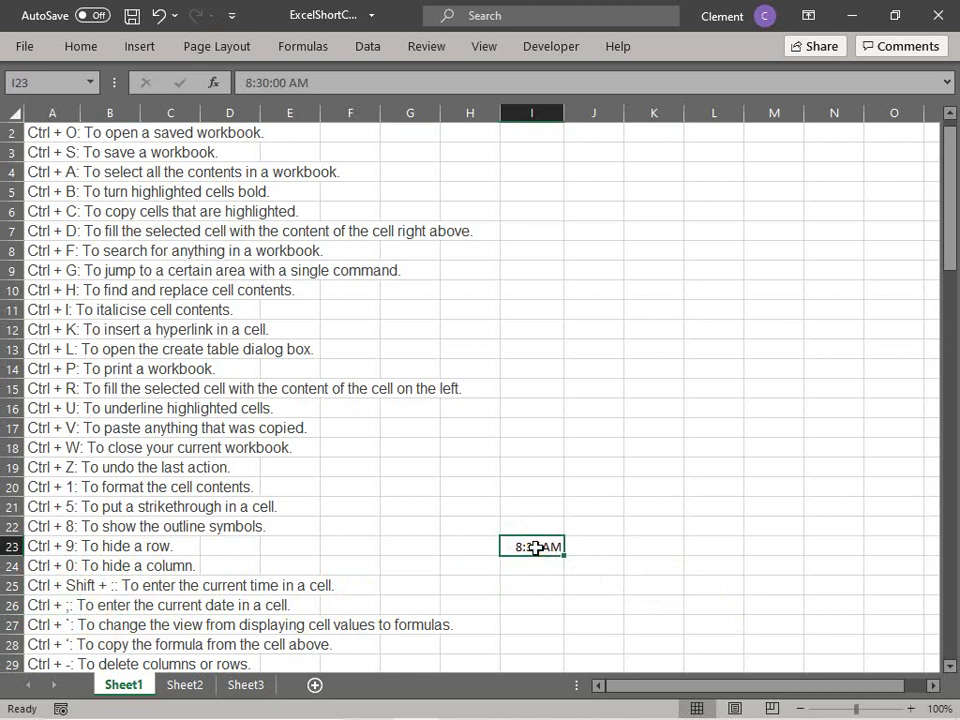
Step: Clear the time from I23 and type the label 'Date' in J25
key("Delete")
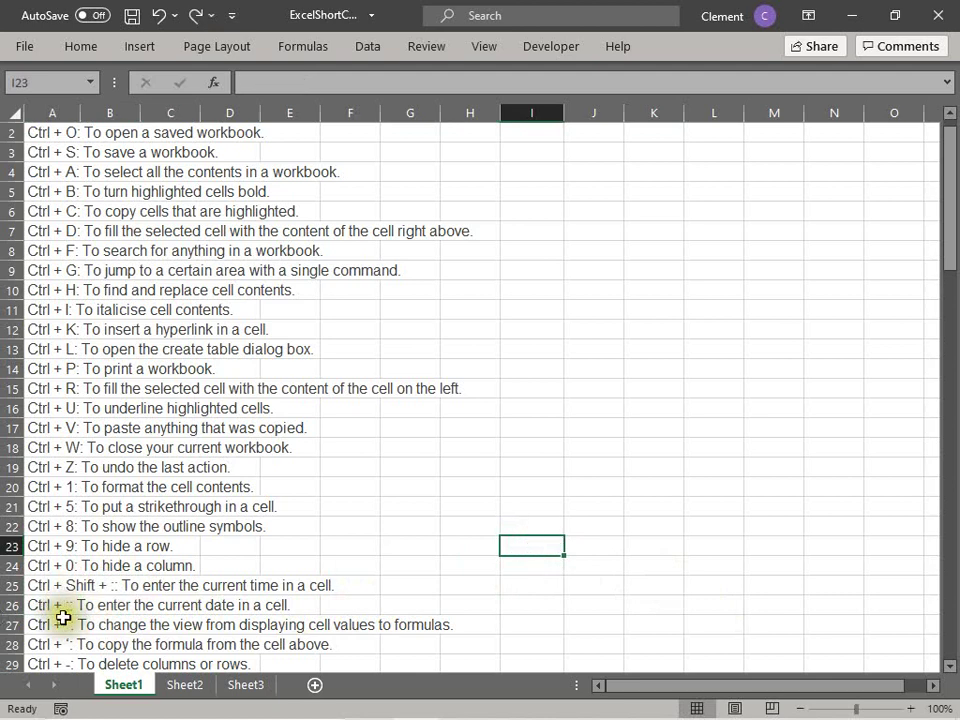
left_click(62, 620)
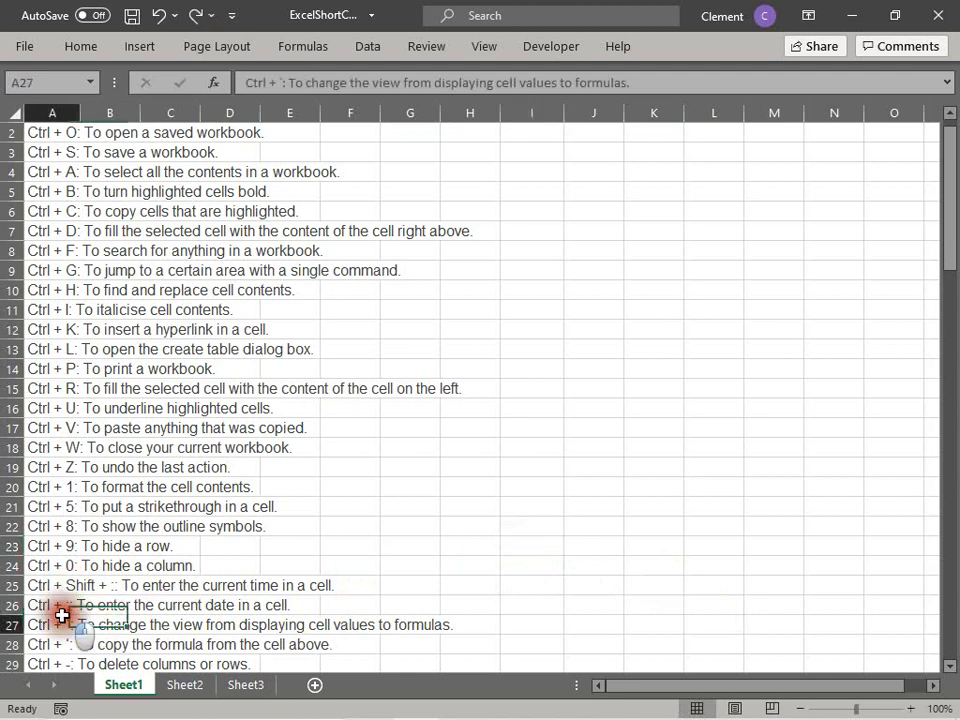
left_click(593, 587)
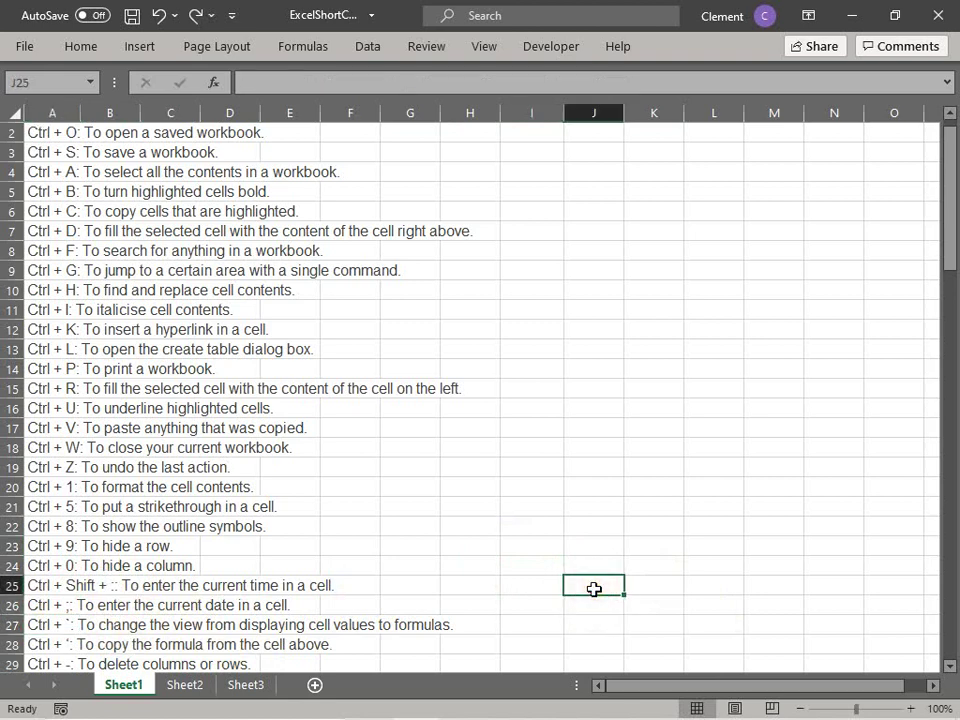
type("Date")
key("Return")
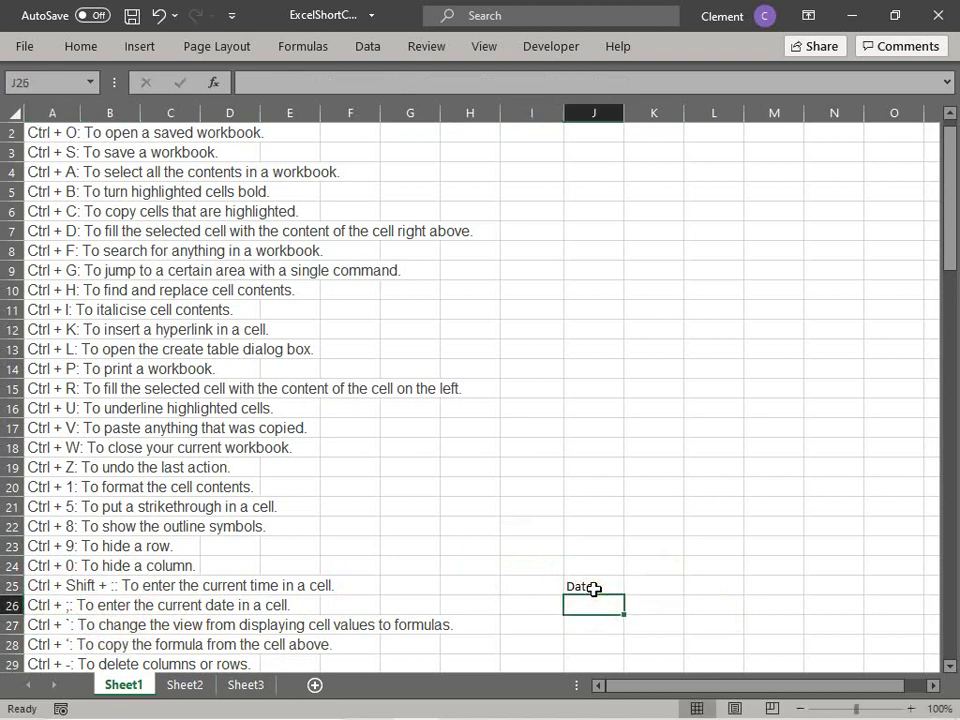
key("Up")
key("Right")
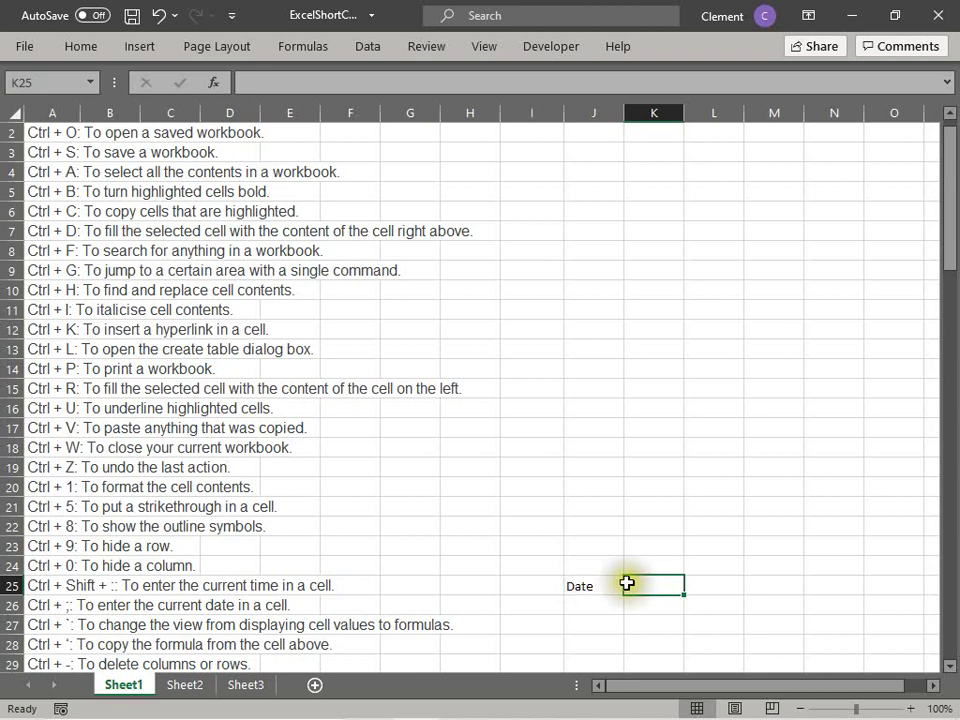
Step: Enter =TODAY() in K25 via the formula bar and confirm it shows 4/5/2021
left_click(332, 84)
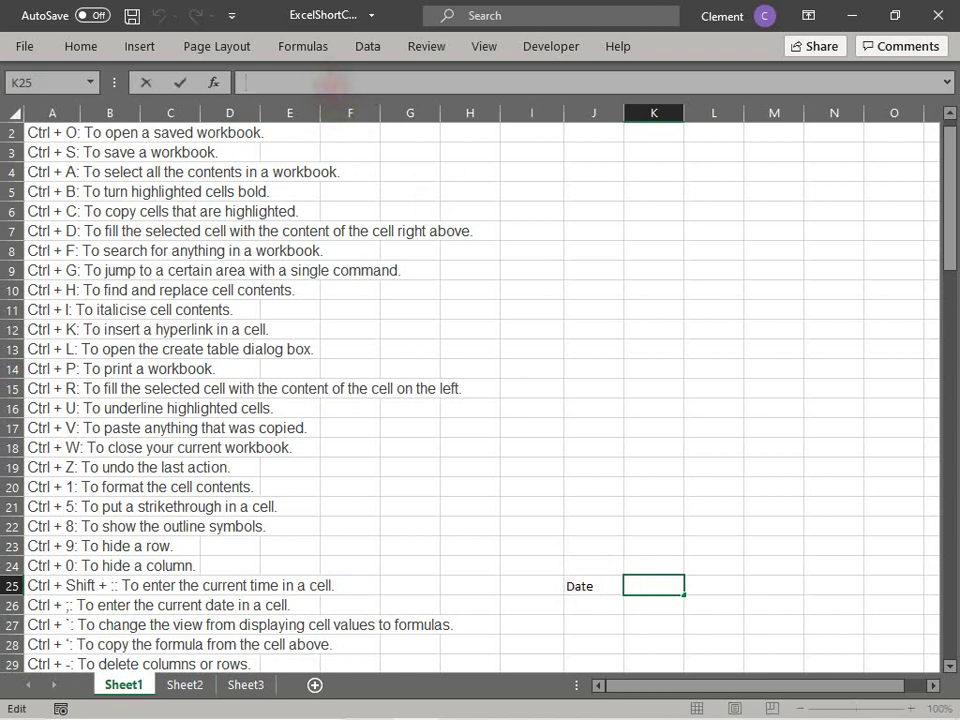
type("=today(")
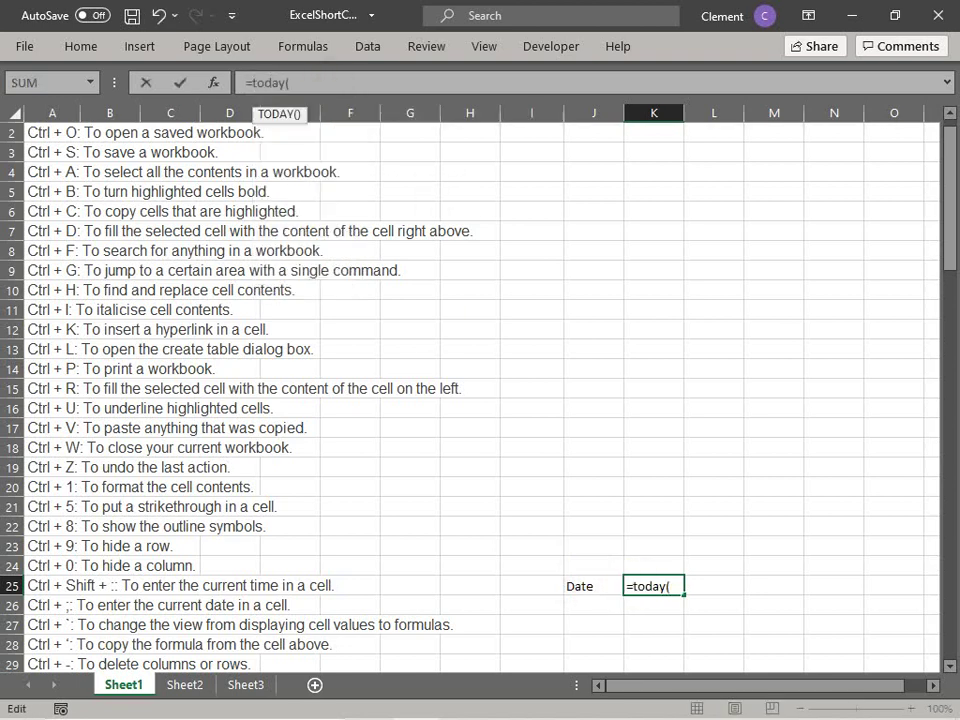
type(")")
key("Return")
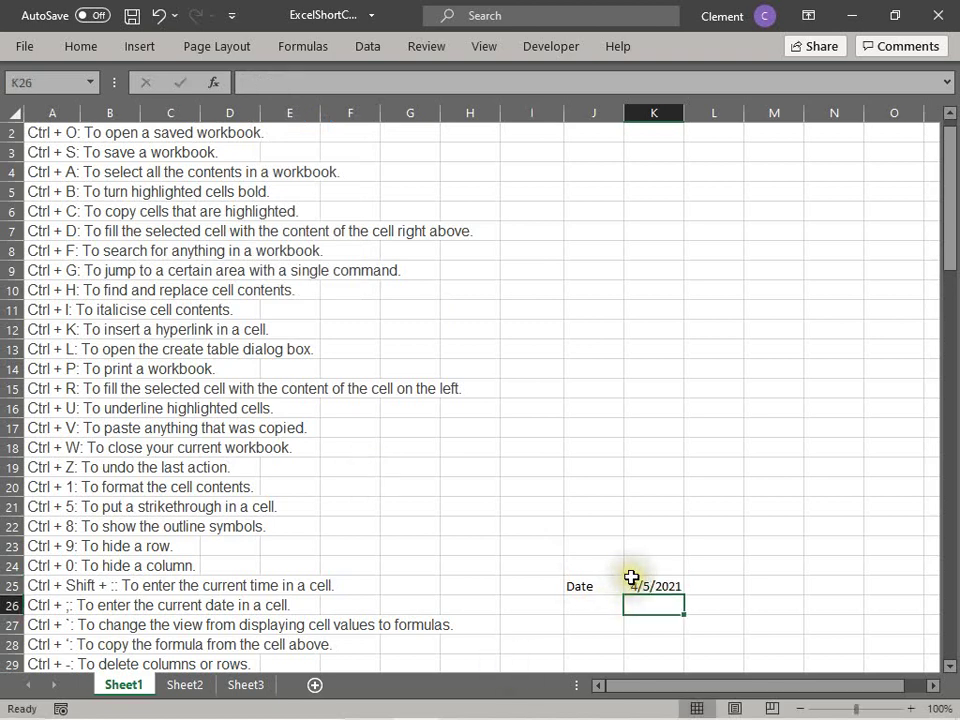
left_click(632, 580)
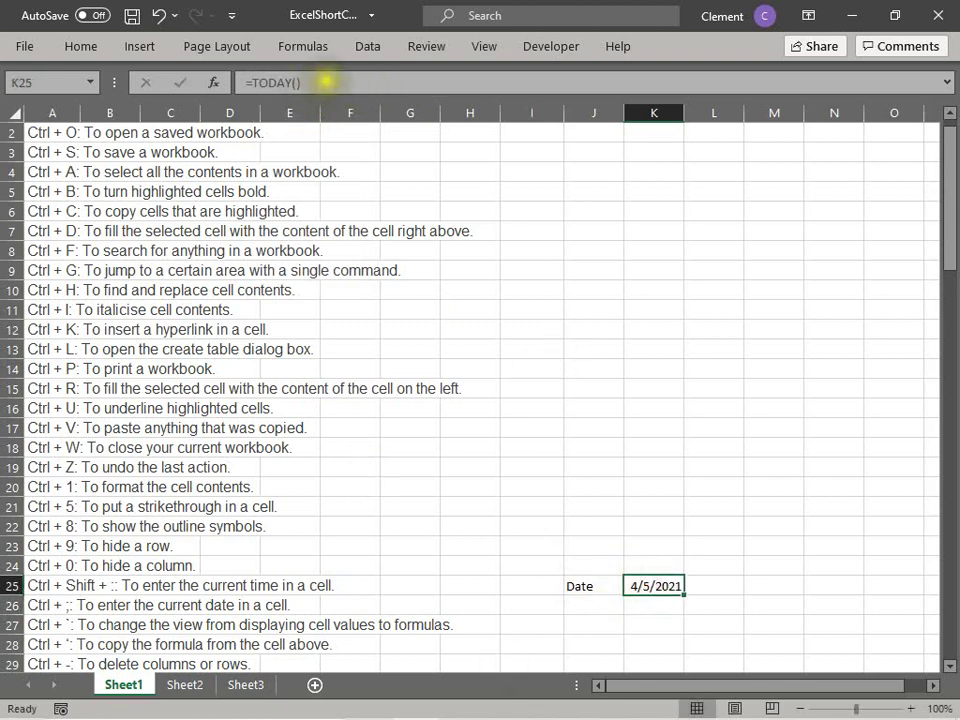
left_click(264, 80)
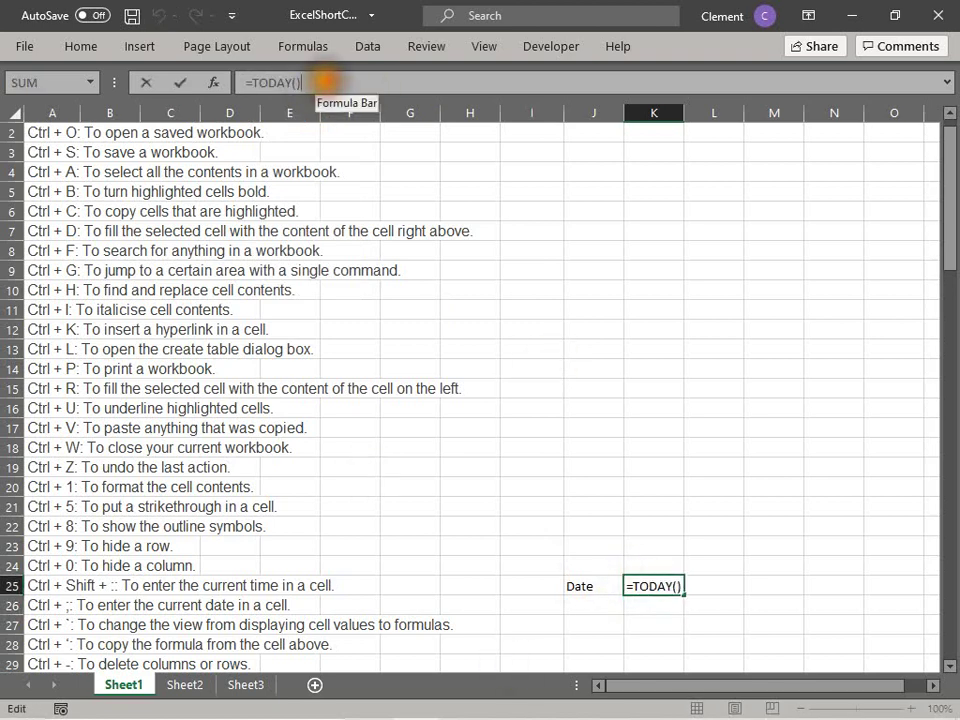
left_click(805, 545)
left_click(647, 590)
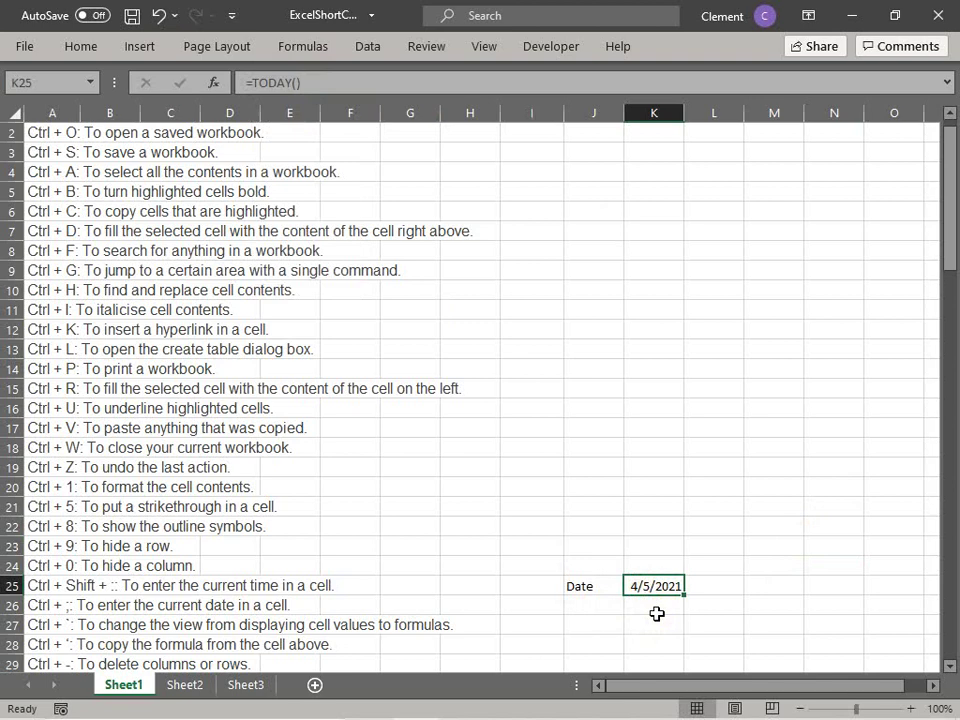
Step: Replace the K25 formula with a fixed date using Ctrl+;
key("ctrl+semicolon")
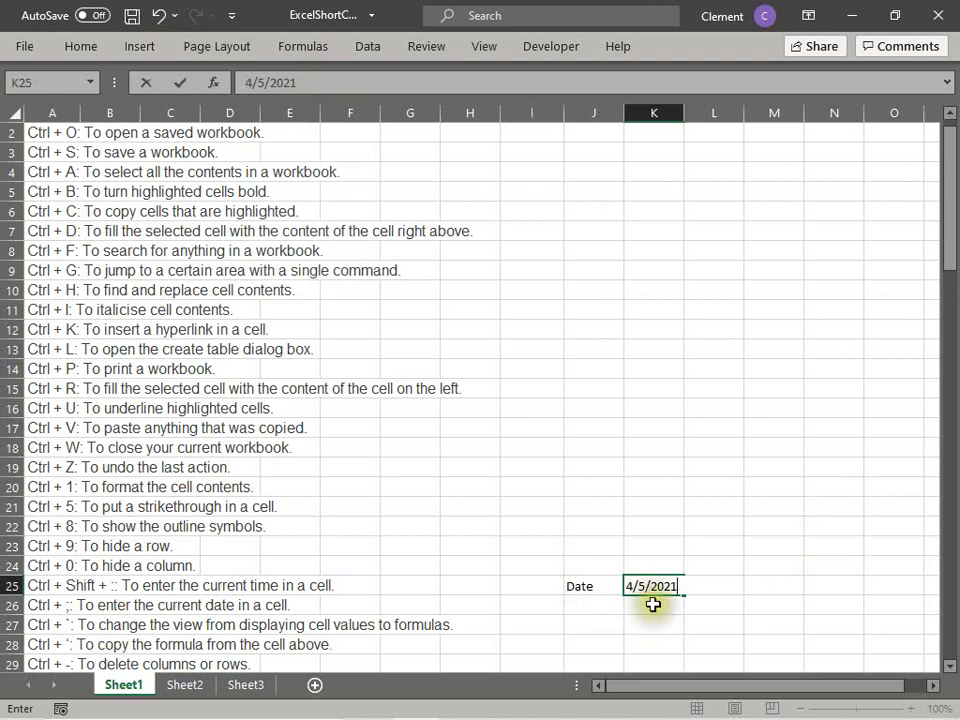
left_click(649, 603)
left_click(638, 585)
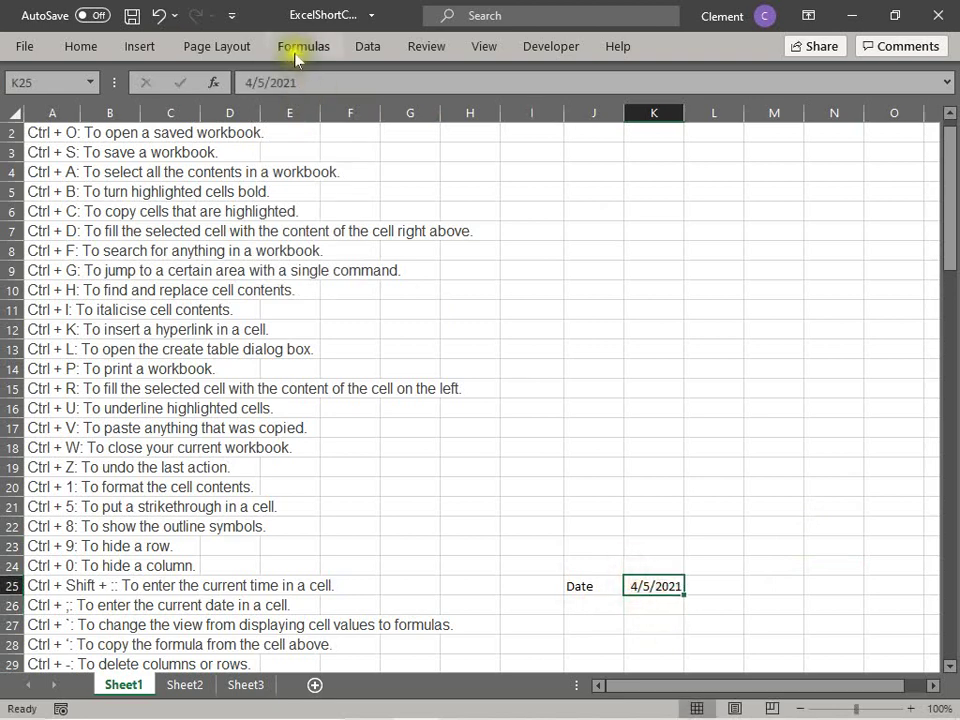
left_click(40, 607)
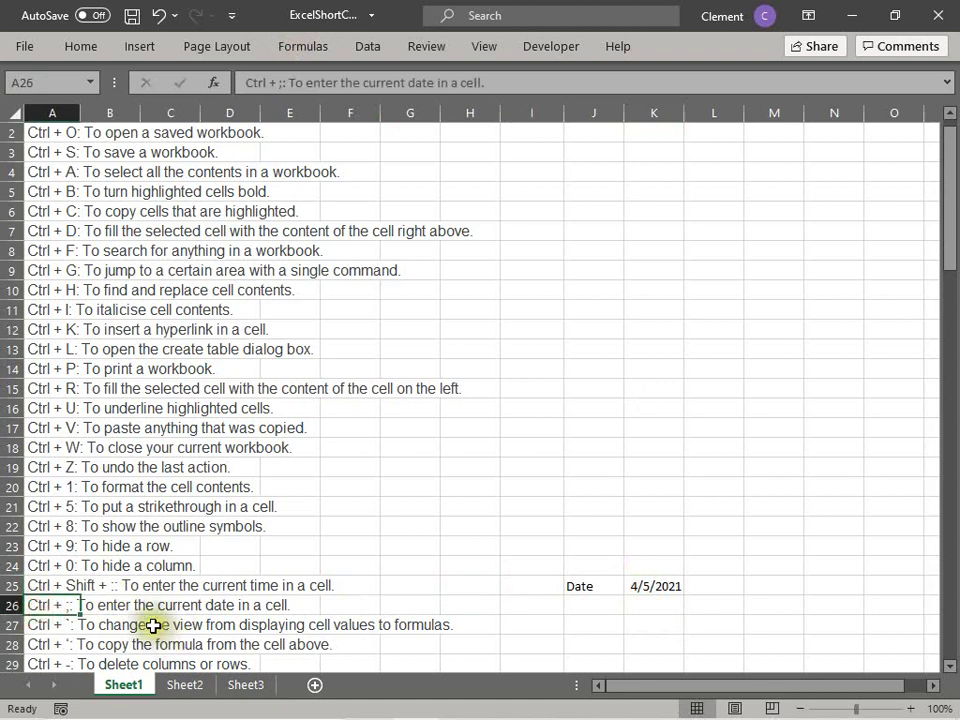
Step: Delete the Date label from J25 and the date from K25, then return to the A27 entry
left_click(578, 590)
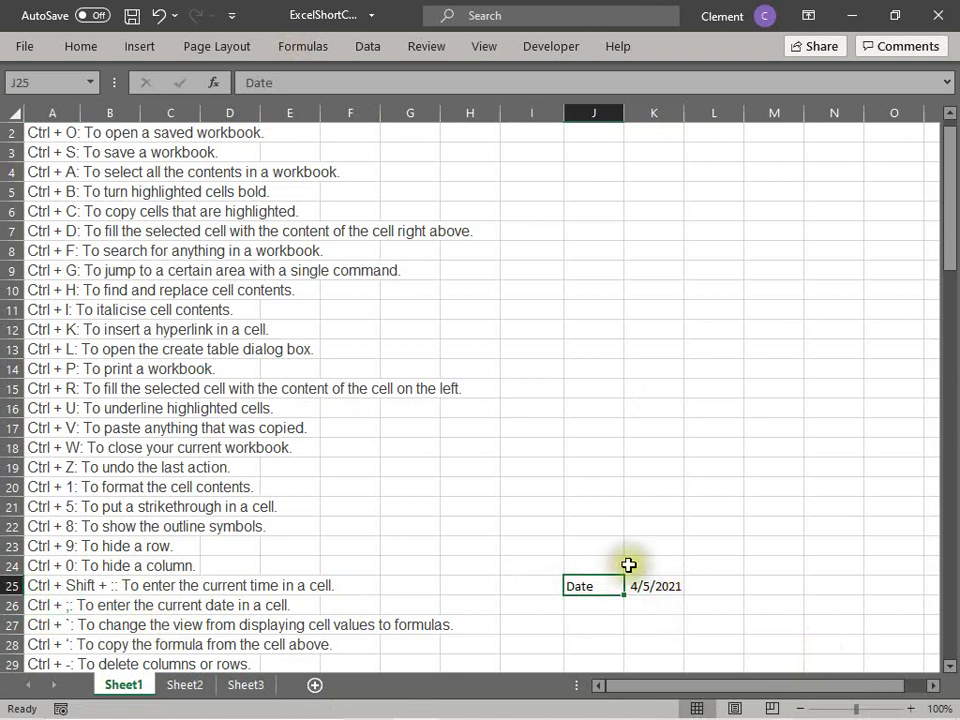
key("Delete")
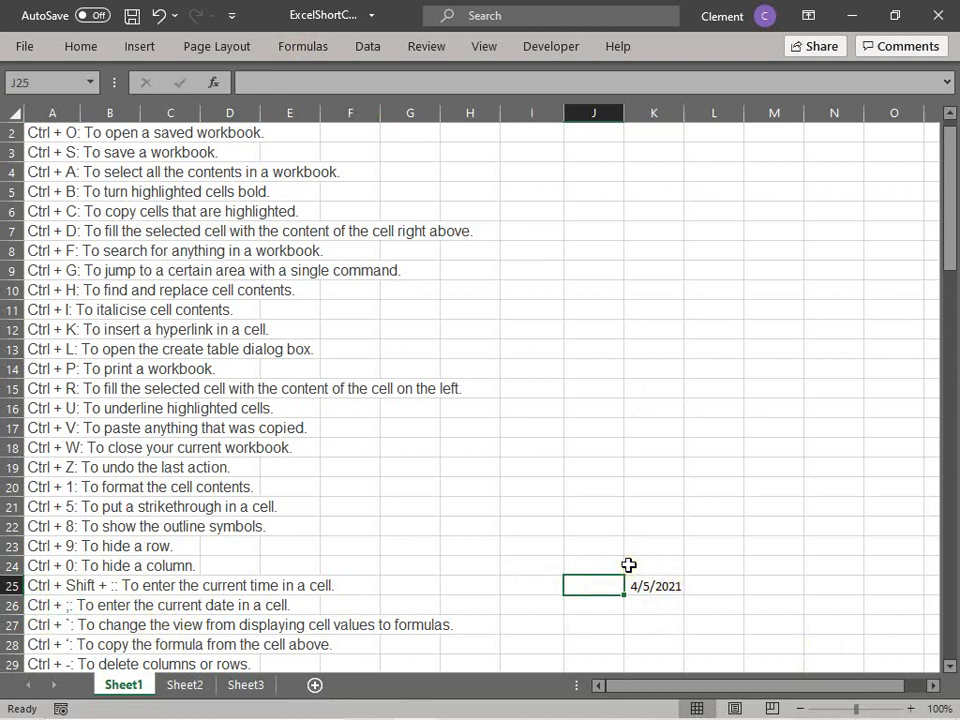
key("Right")
key("Delete")
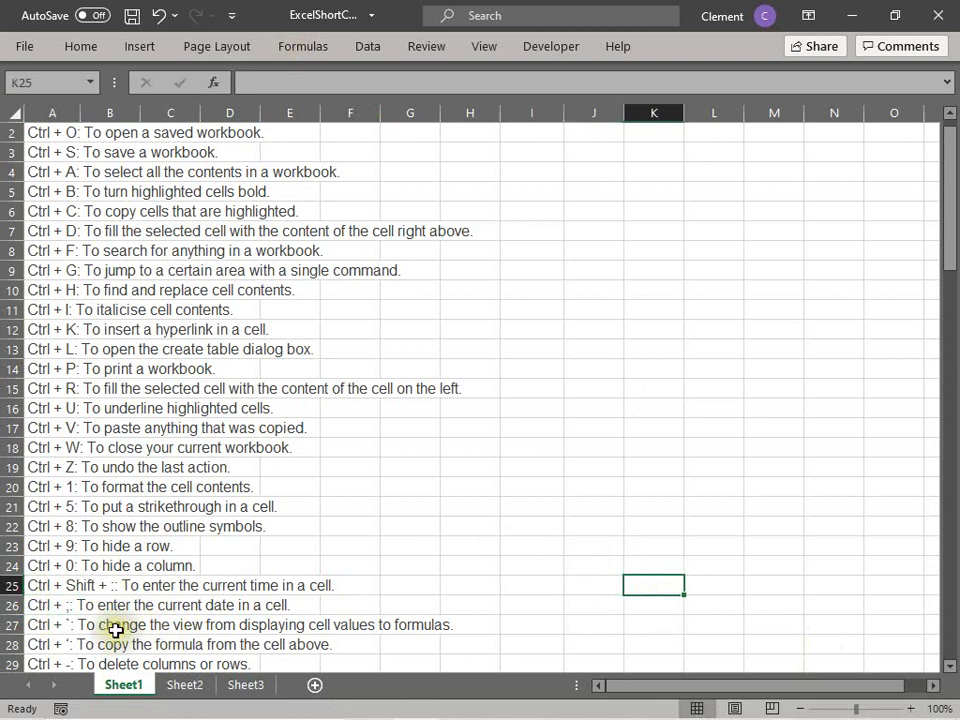
left_click(116, 630)
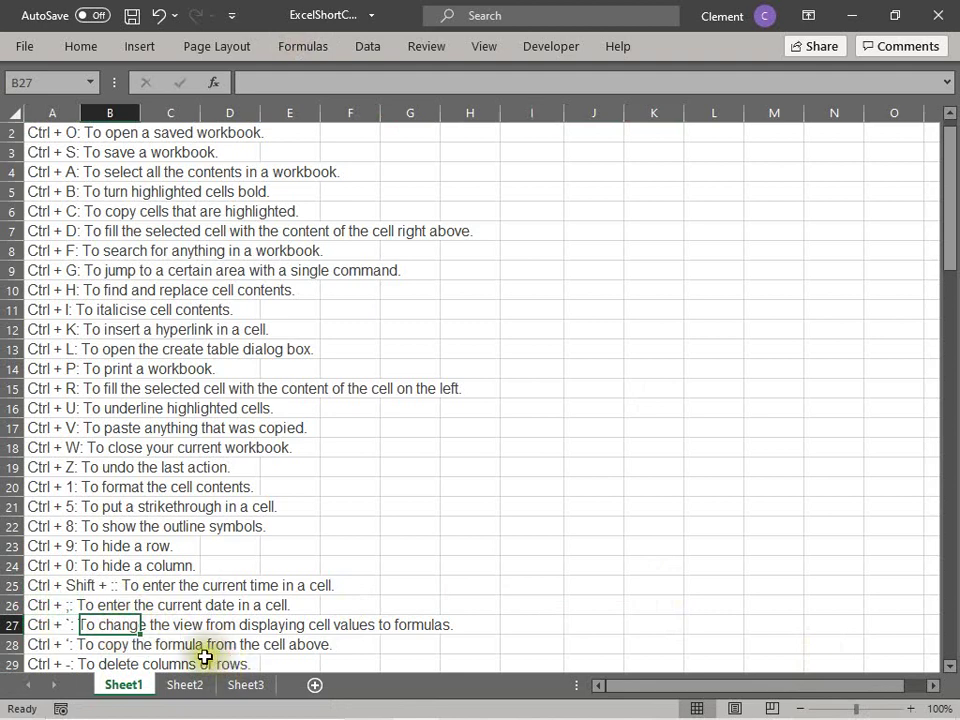
left_click(53, 626)
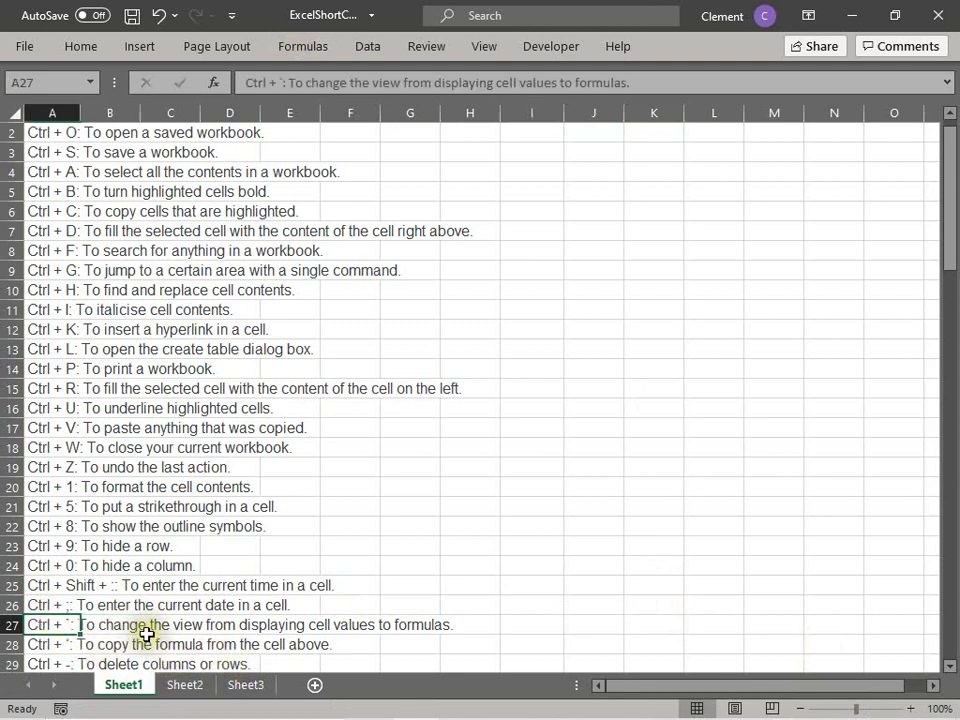
key("Down")
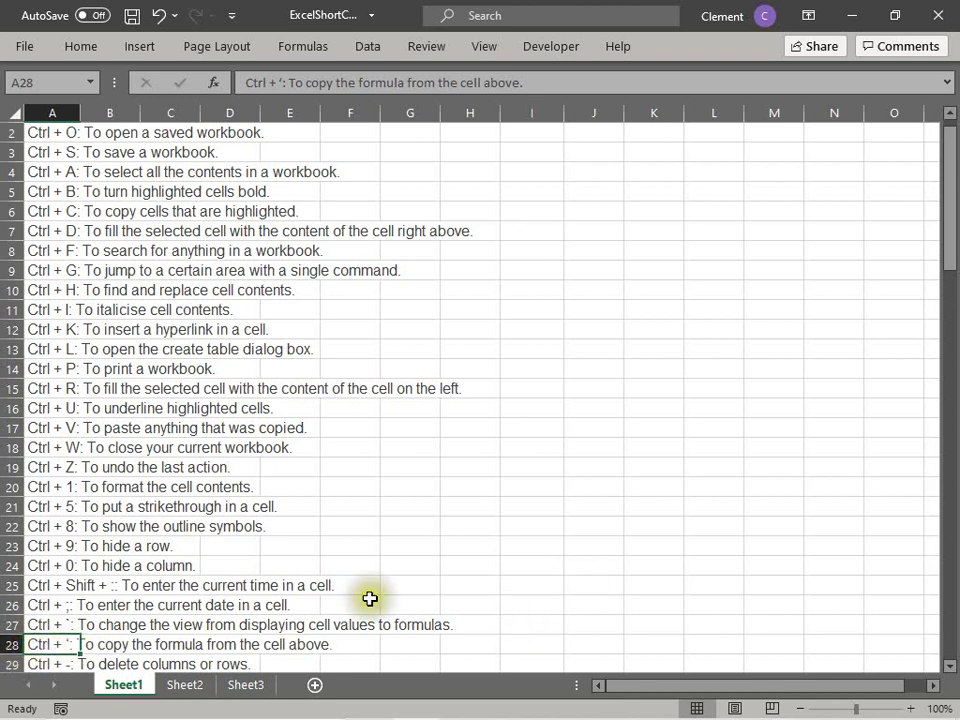
Step: Enter 1 in I24 and 2 in J24
left_click(558, 562)
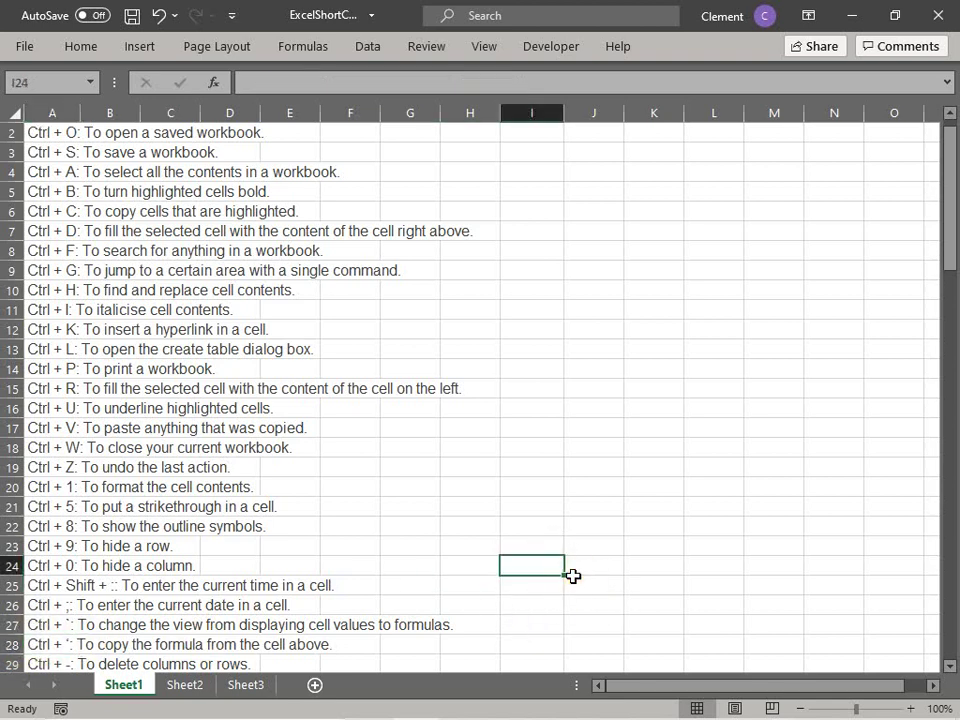
type("1")
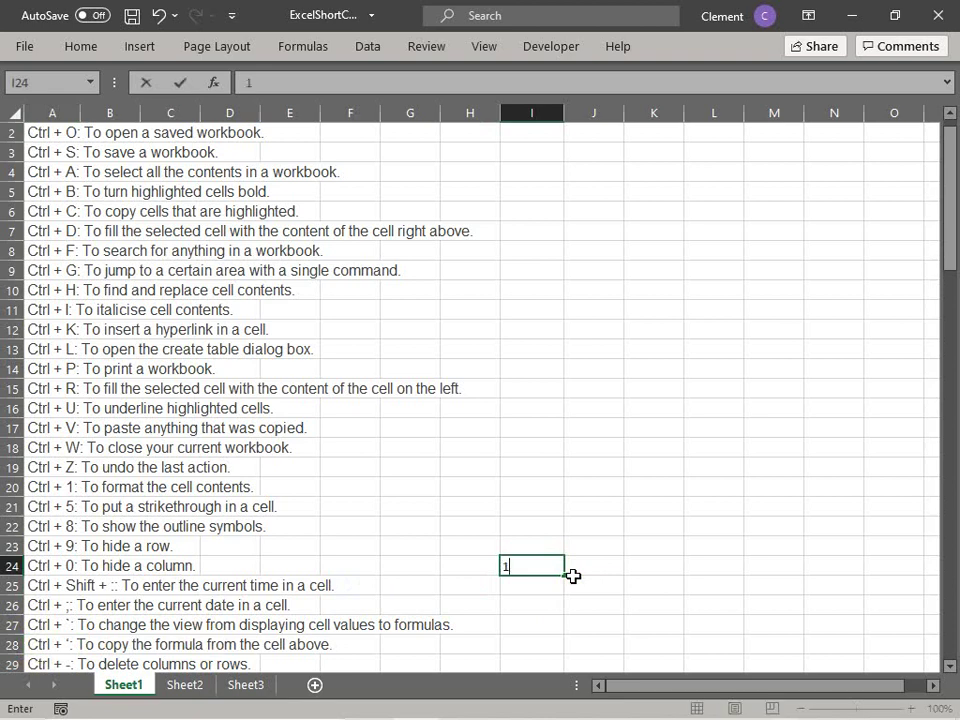
key("Tab")
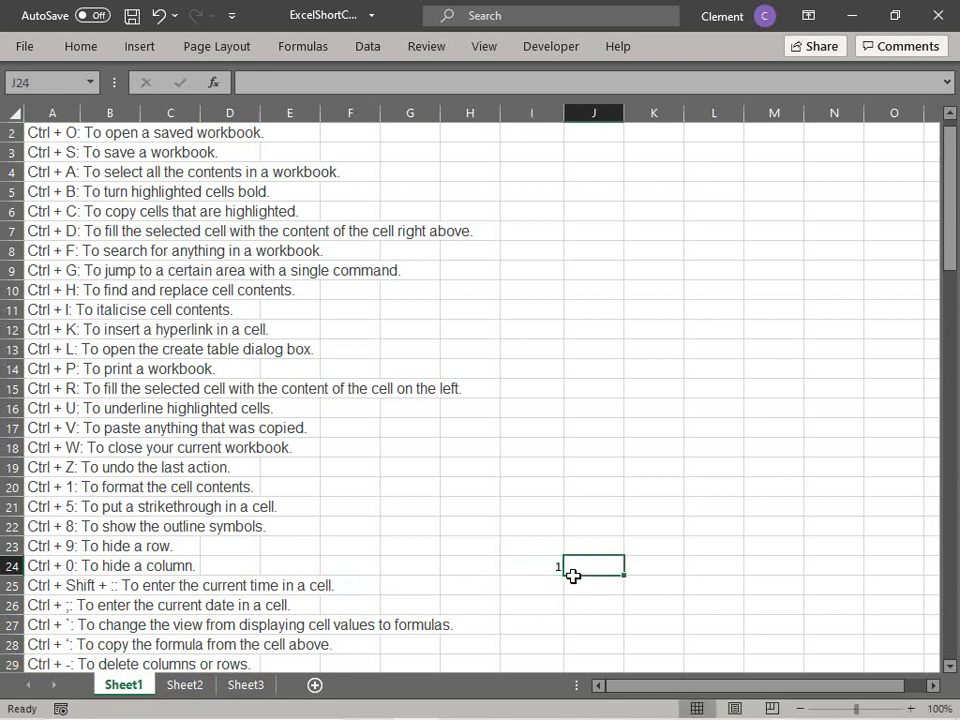
type("2")
key("Tab")
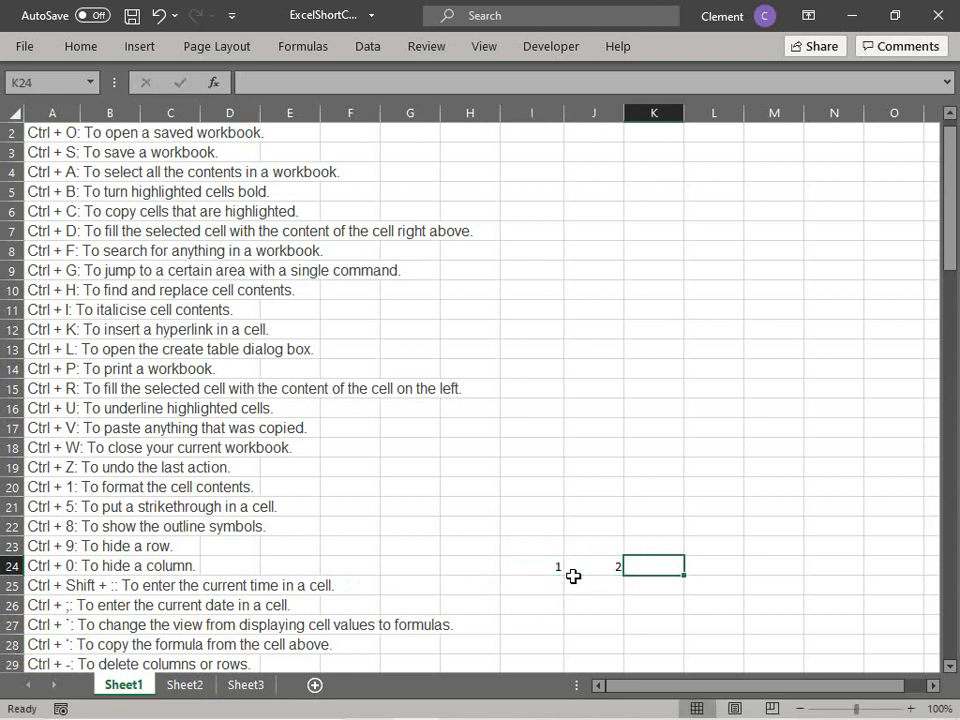
Step: Enter a first SUM formula in K24 built from individual cell references
type("=")
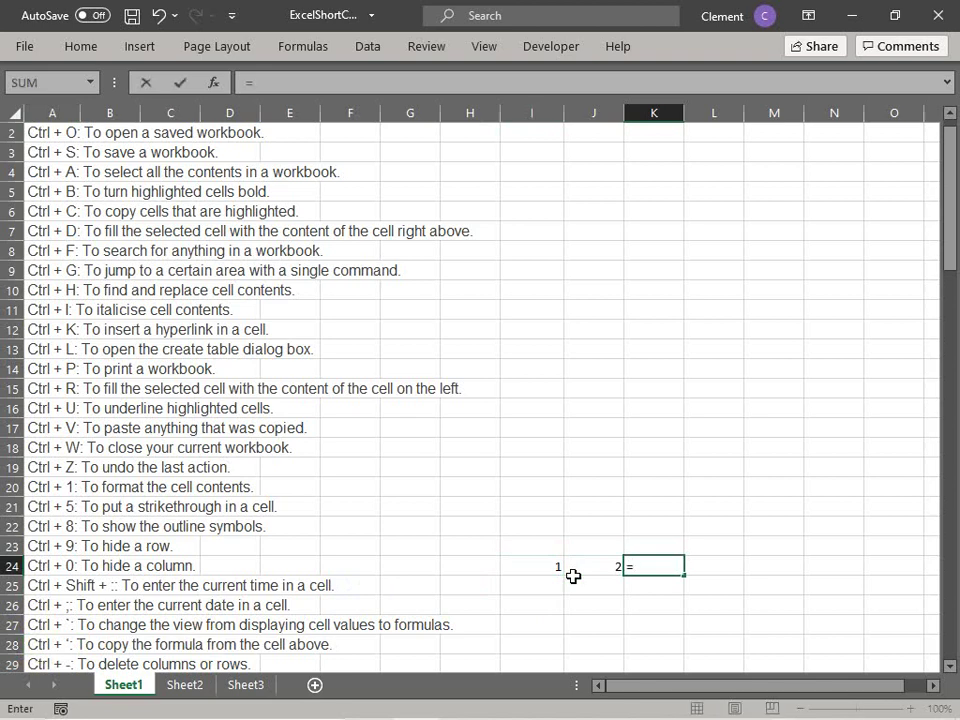
type("sum(")
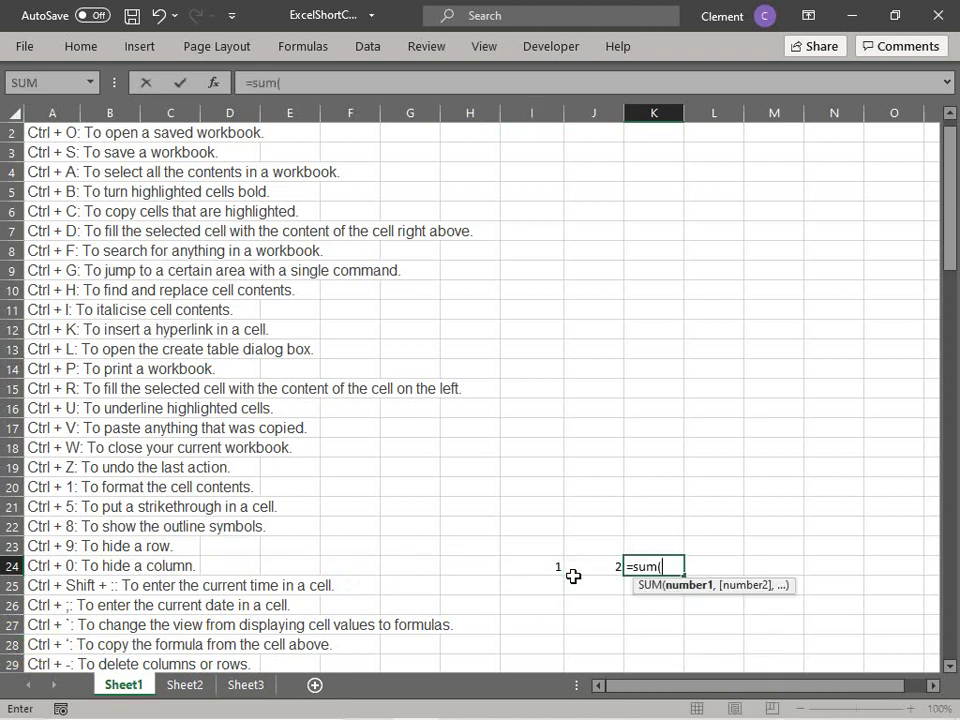
left_click(545, 568)
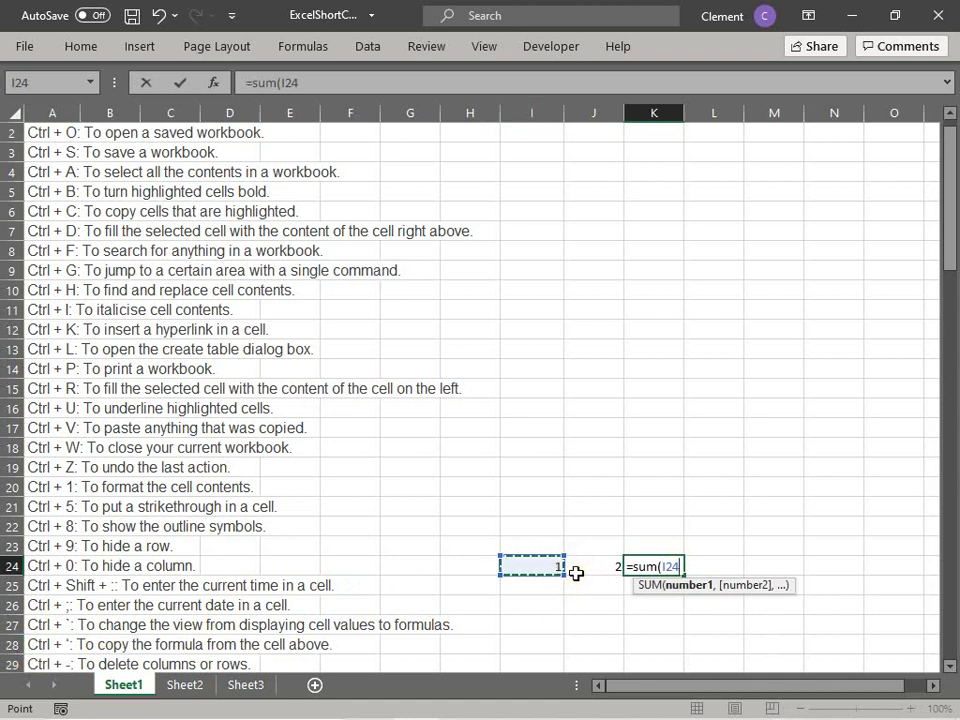
left_click(576, 572)
key("BackSpace")
key("BackSpace")
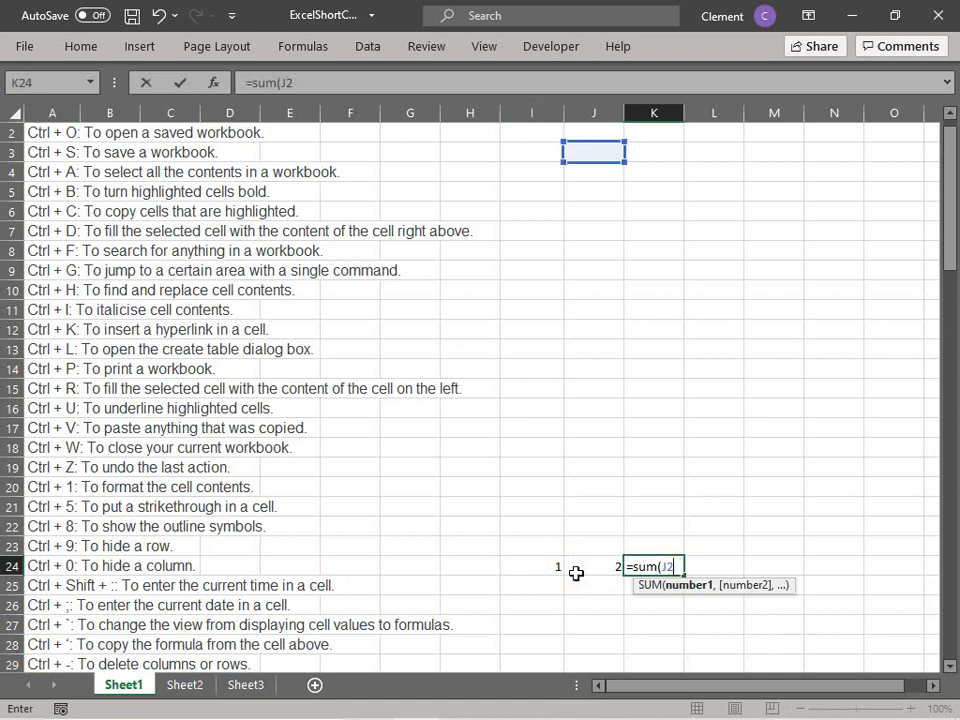
type("23,")
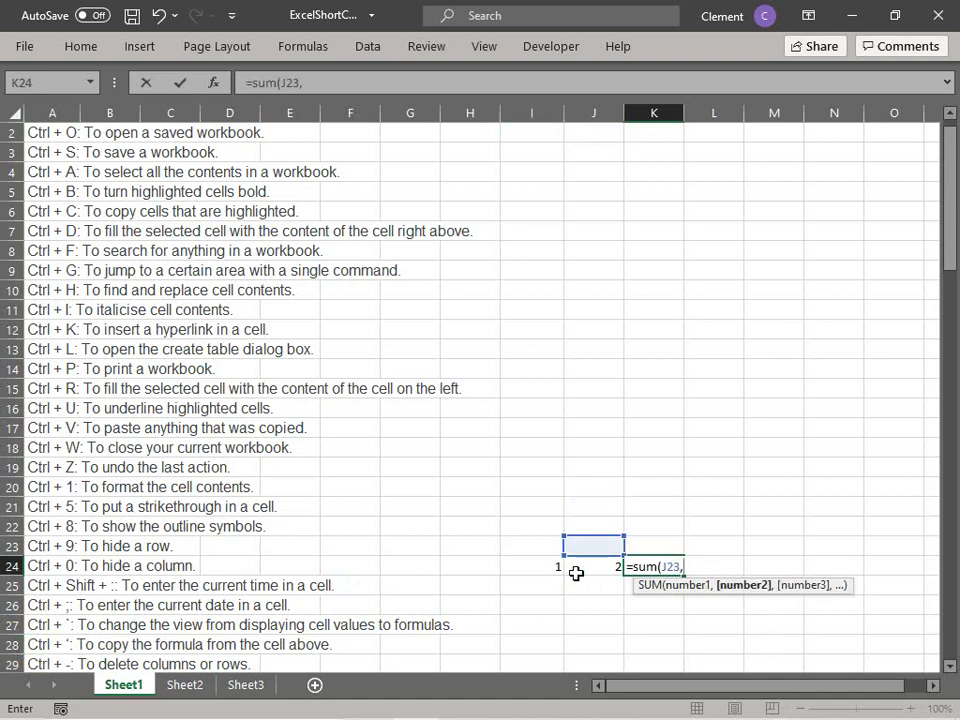
type("J24)")
key("Return")
Step: Rewrite K24 as =SUM(I24:J24) so it shows 3
left_click(656, 567)
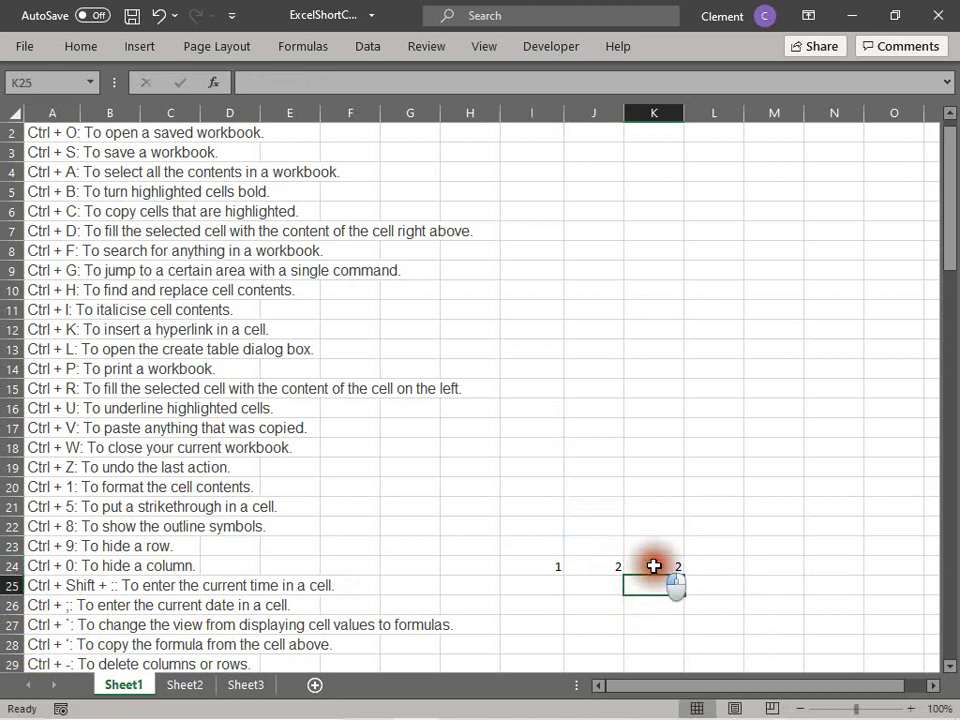
type("=sum(")
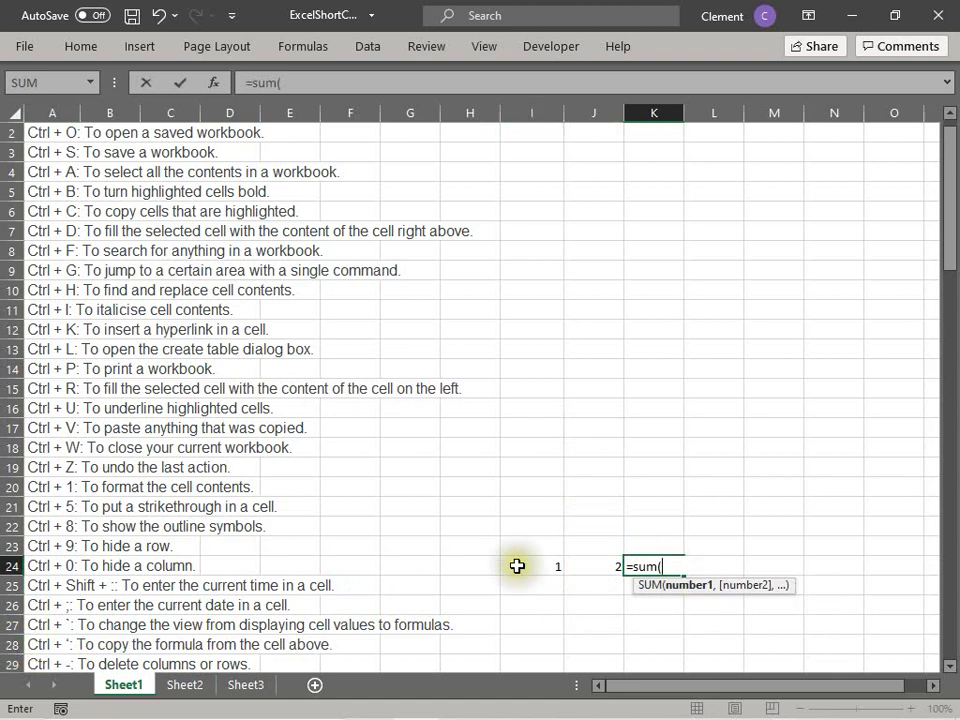
left_click_drag(522, 566, 585, 567)
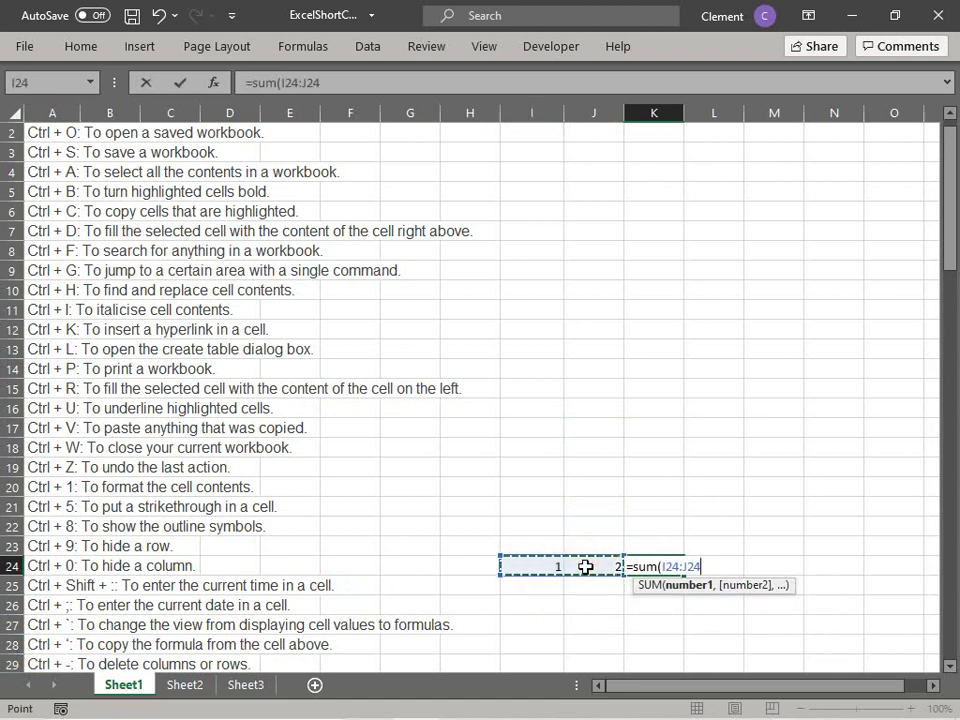
type(")")
key("Return")
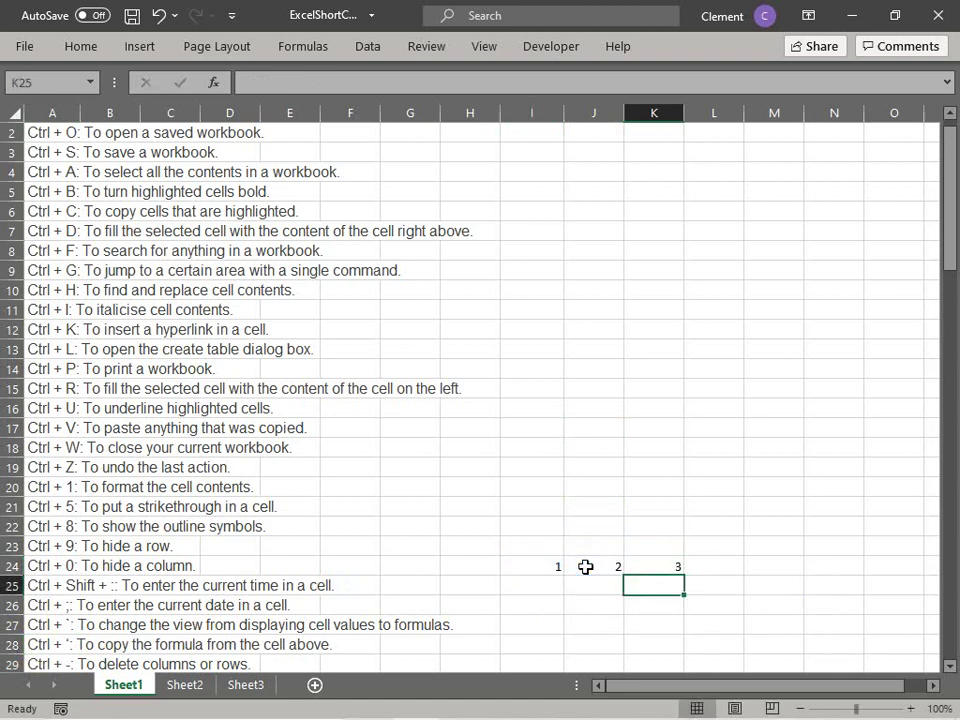
left_click(644, 584)
left_click(510, 540)
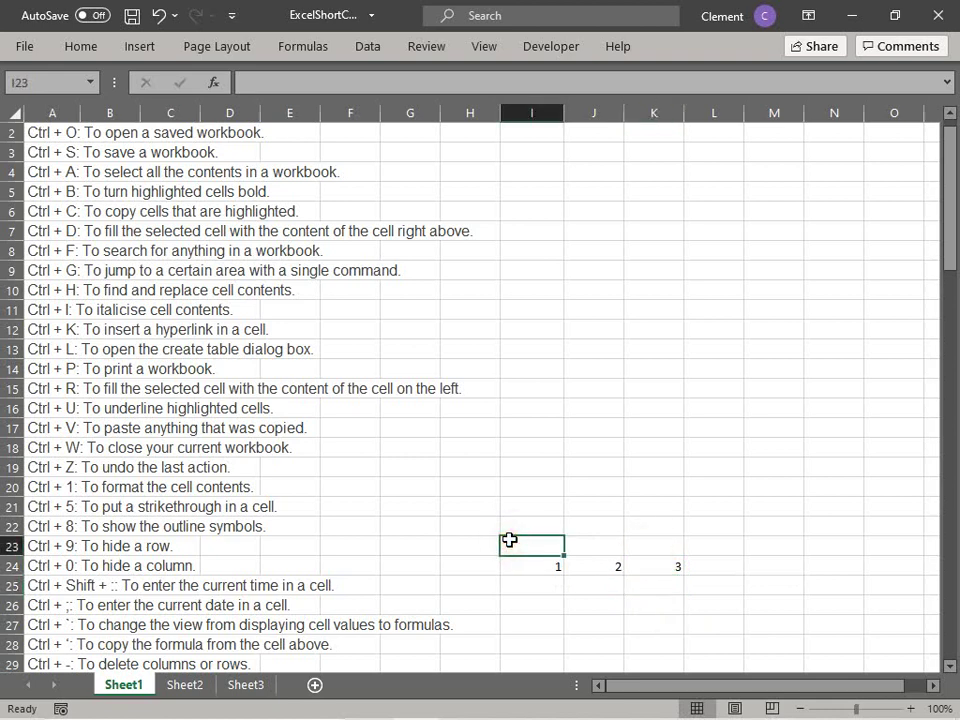
Step: Enter the headers Number, Number and Sum across I23:K23
type("Number")
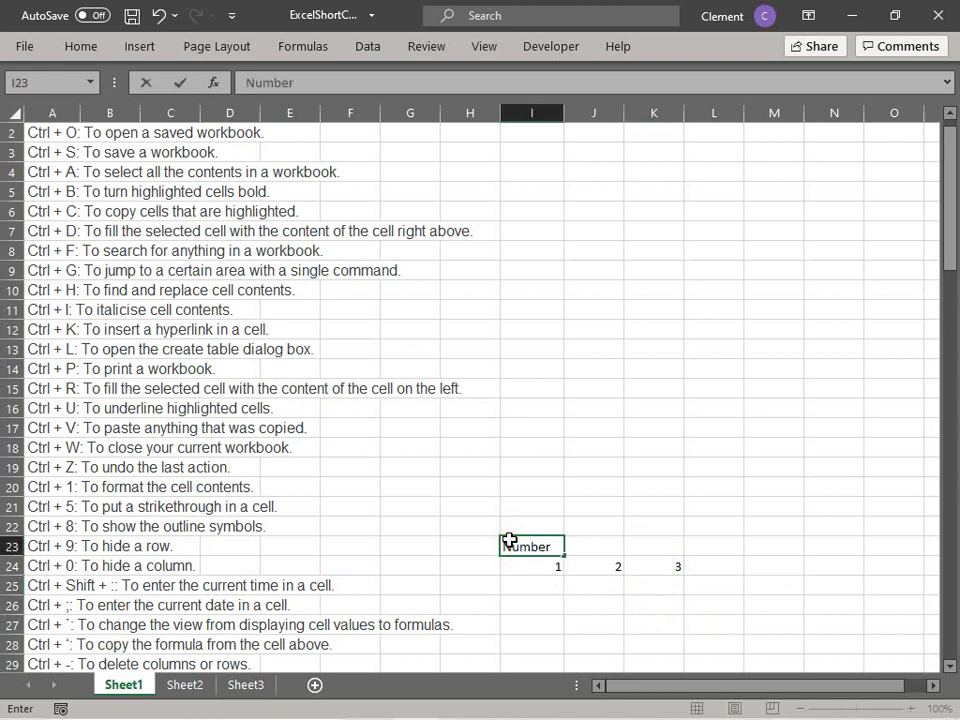
key("Tab")
type("Number")
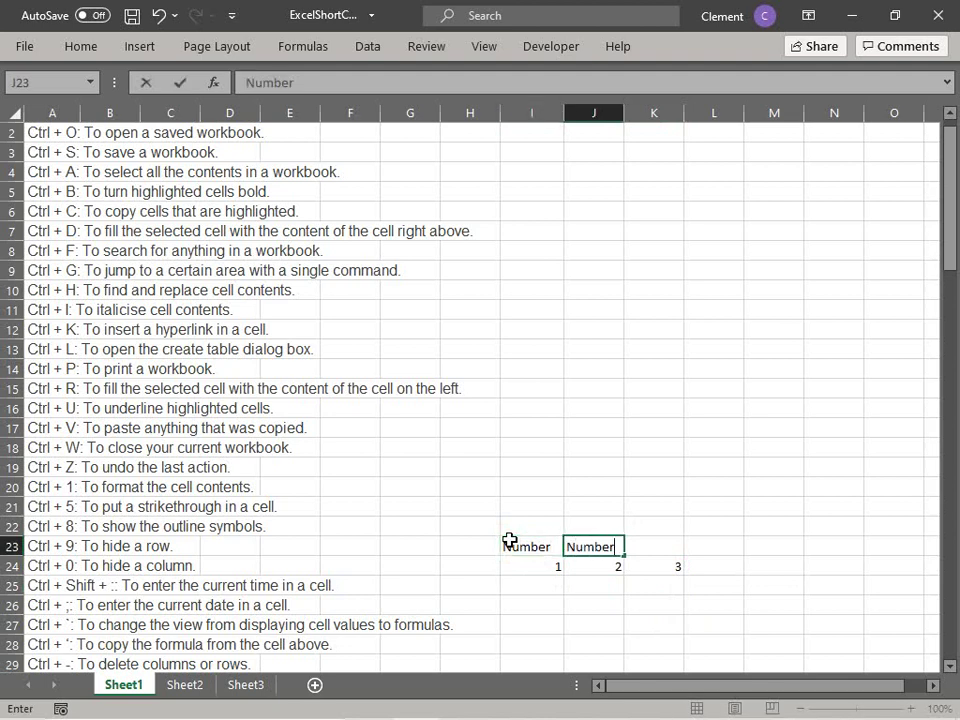
key("Tab")
type("Su")
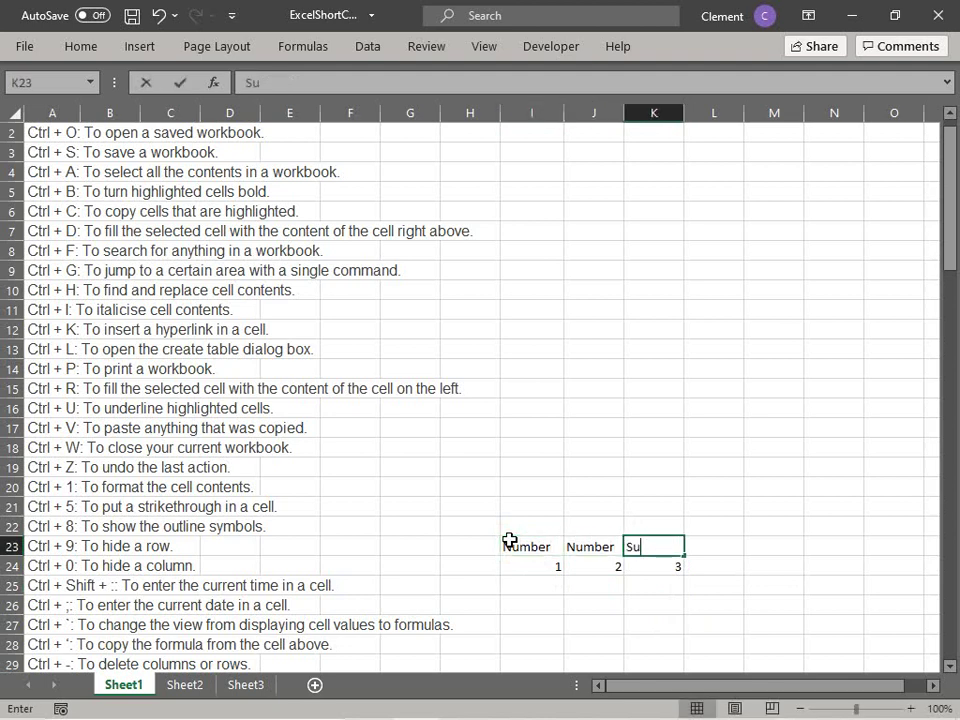
type("m")
left_click(536, 587)
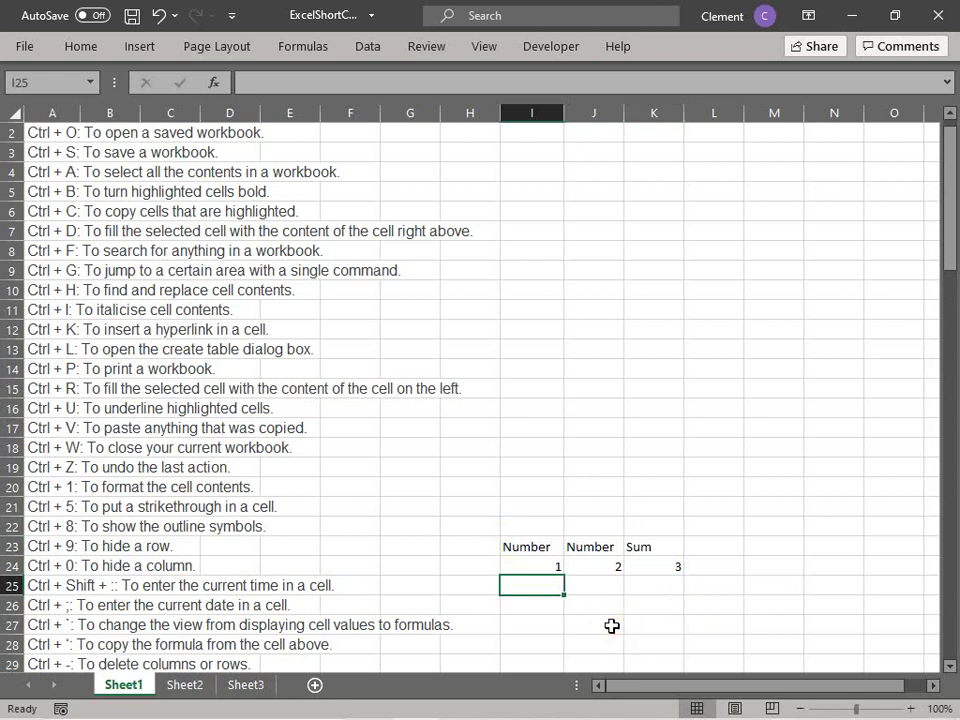
Step: Enter 2 in I25 and 3 in J25
type("2")
key("Return")
key("Up")
key("Right")
type("3")
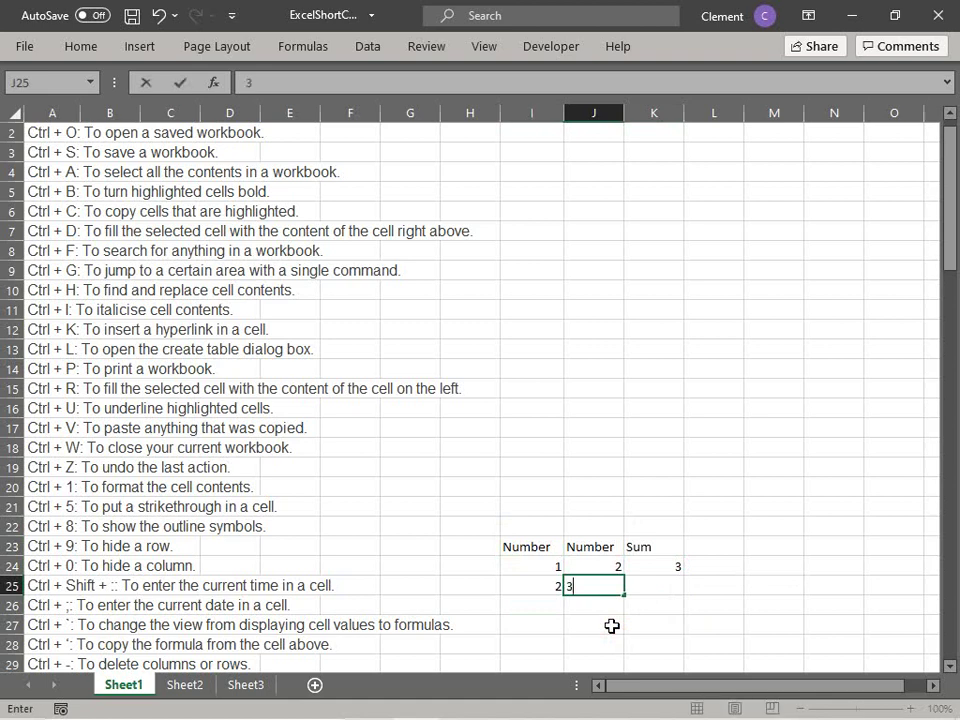
key("Tab")
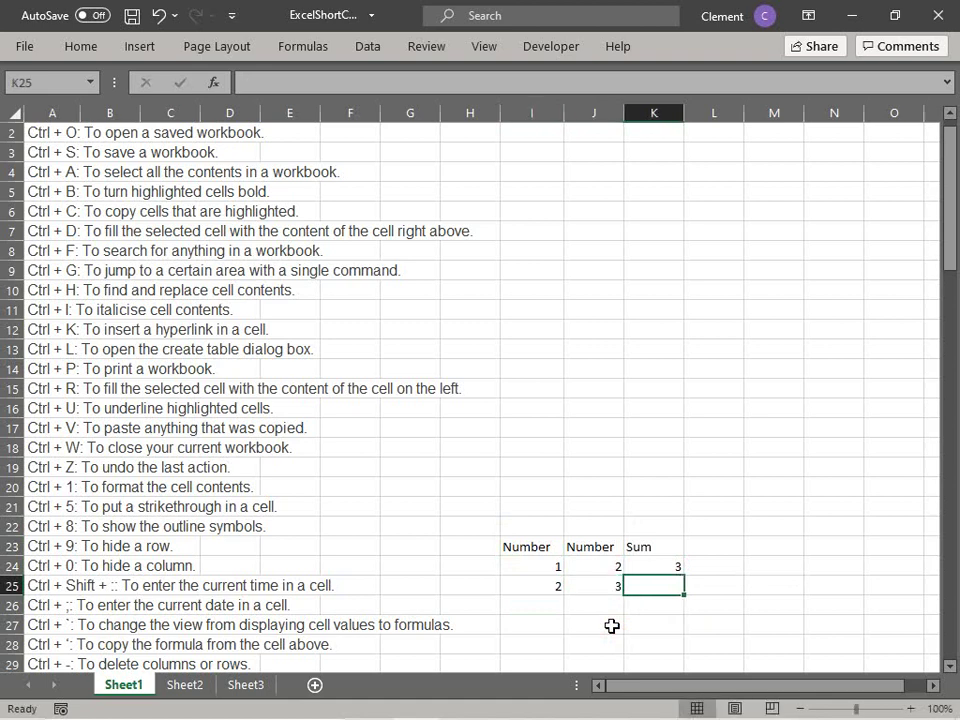
Step: Review the SUM formula in K24 and the copy-formula-from-above shortcut listed in row 28
left_click(649, 564)
left_click(662, 587)
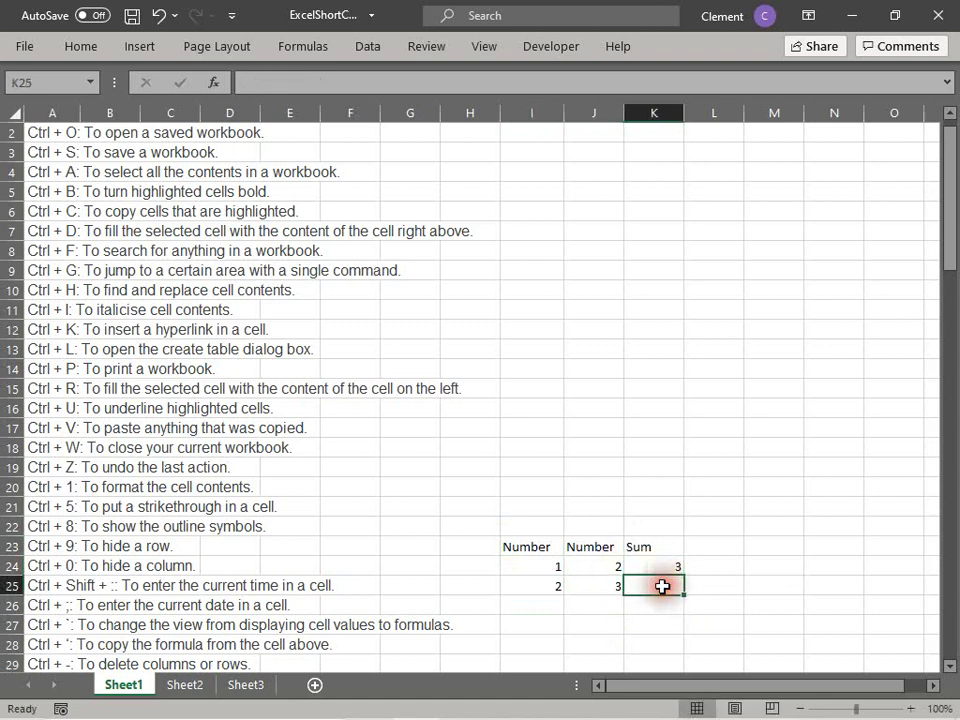
left_click(660, 566)
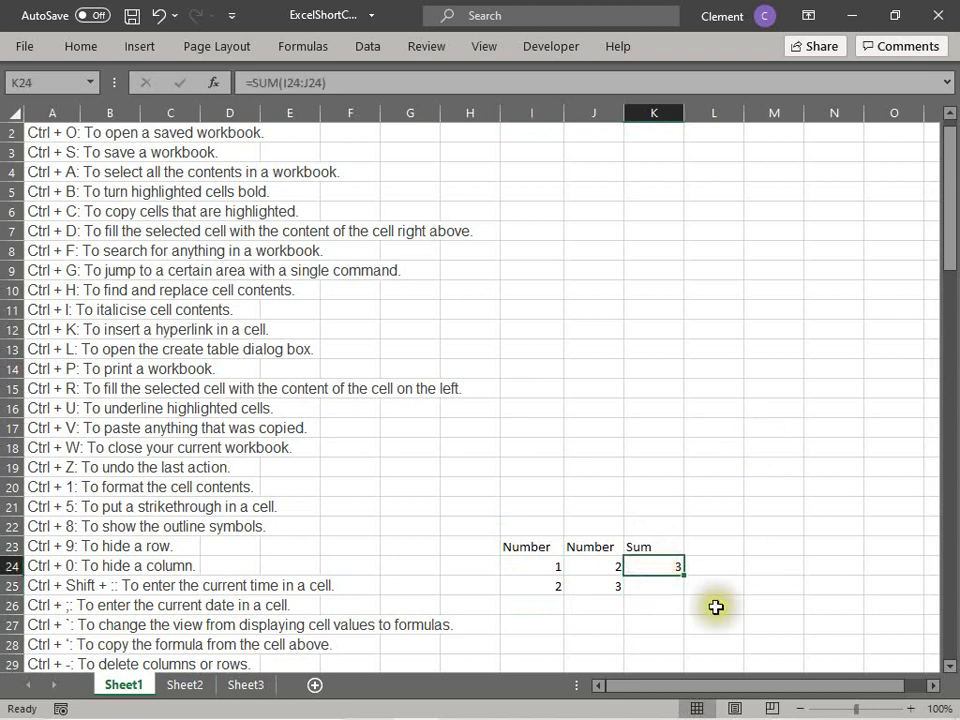
left_click(660, 585)
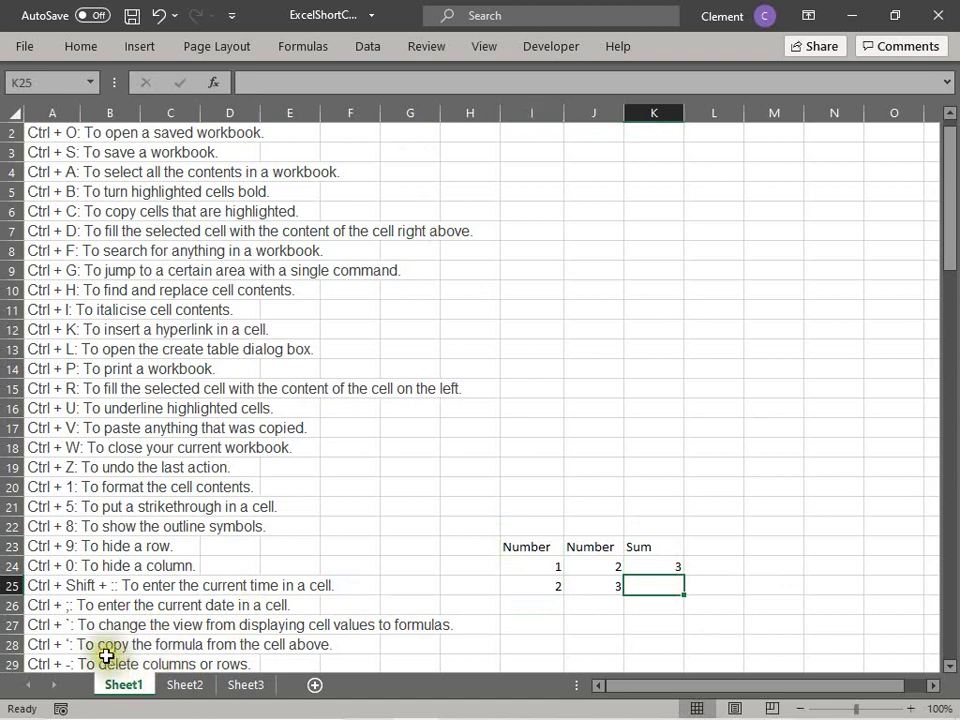
left_click(56, 644)
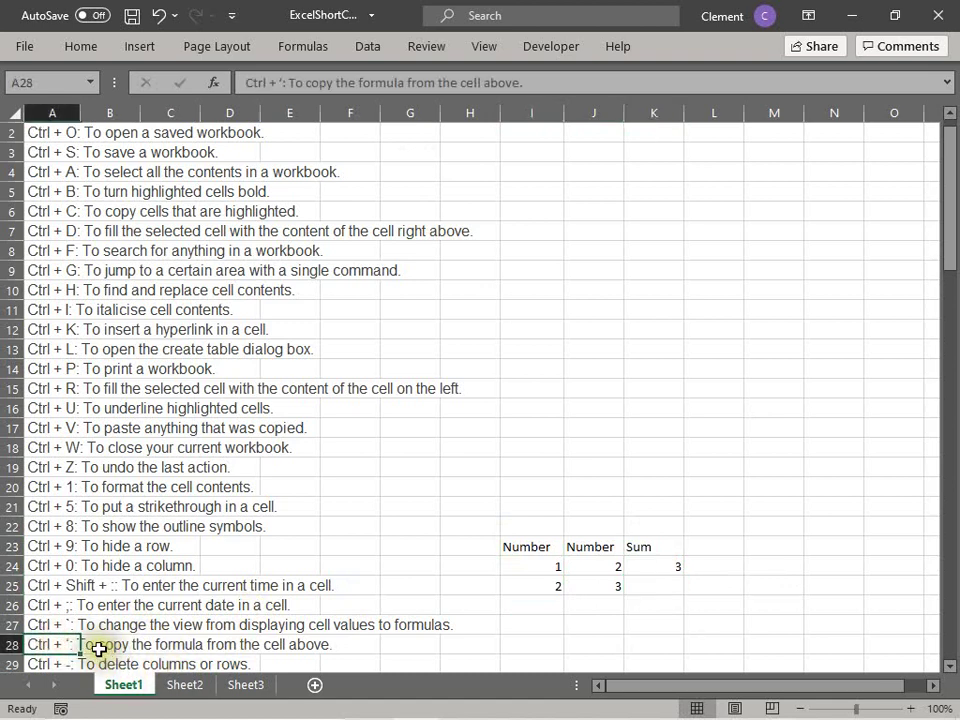
Step: Copy K24's formula into K25 with Ctrl+', giving =SUM(I24:J24) shown as a 1900 date
left_click(658, 584)
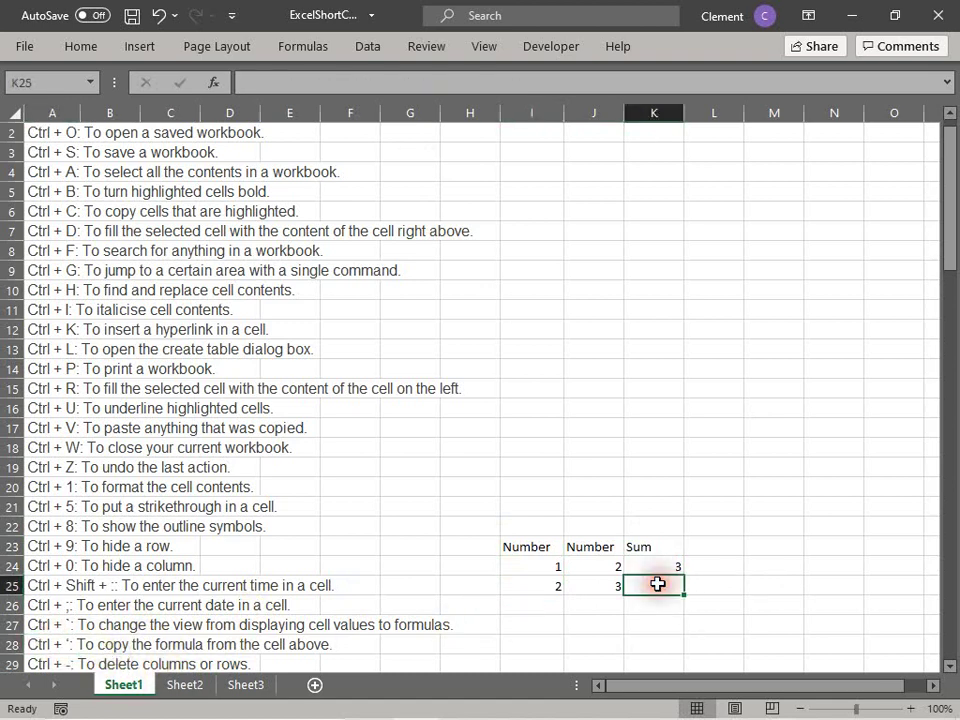
key("ctrl+apostrophe")
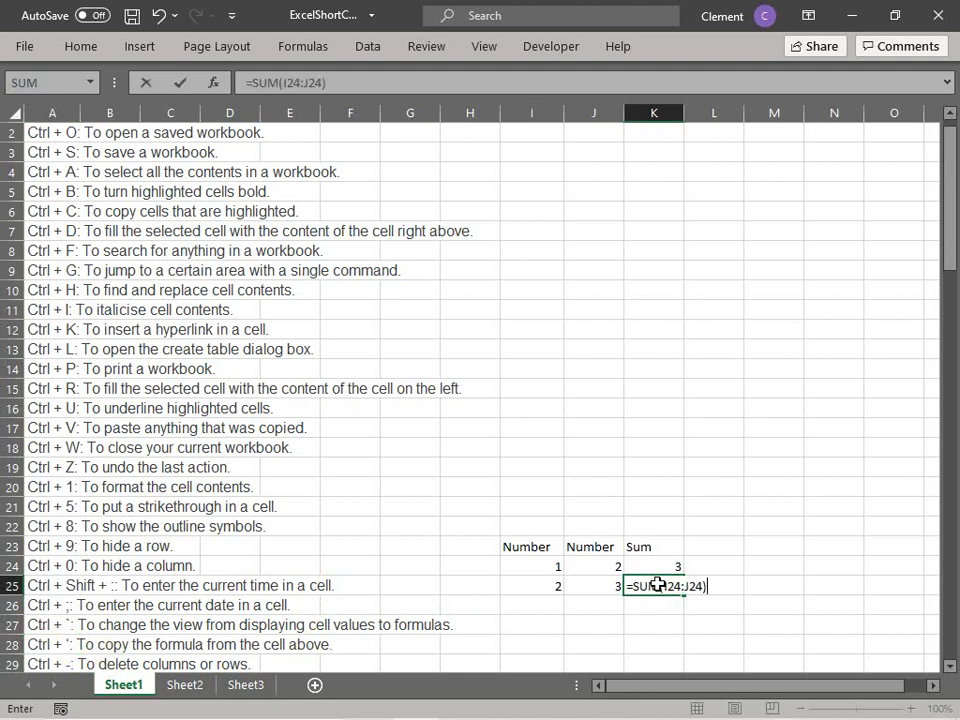
key("Return")
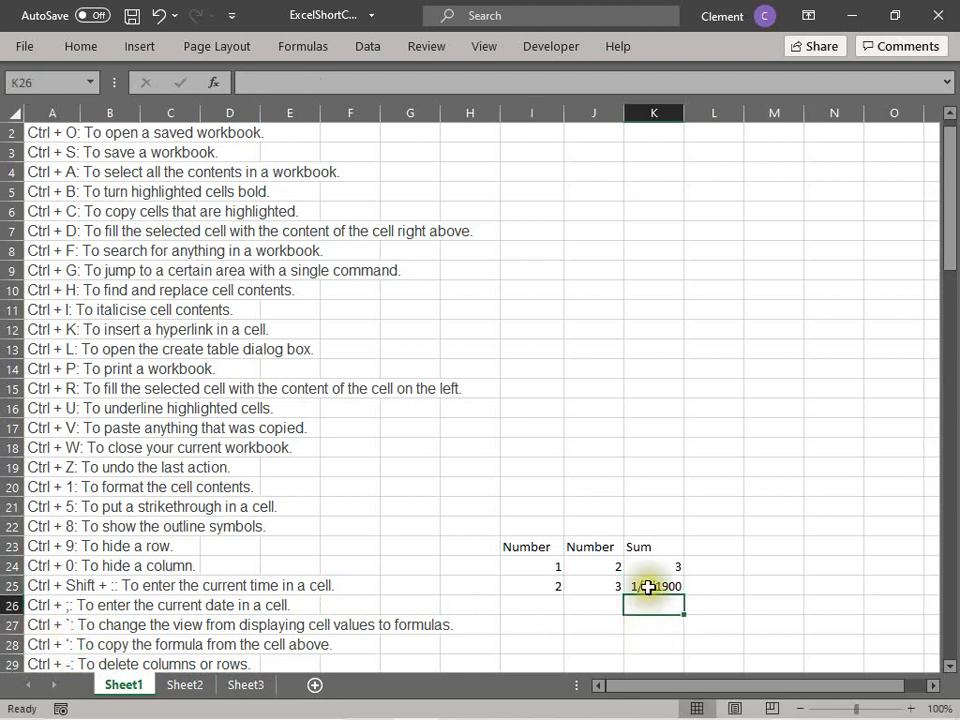
left_click(647, 586)
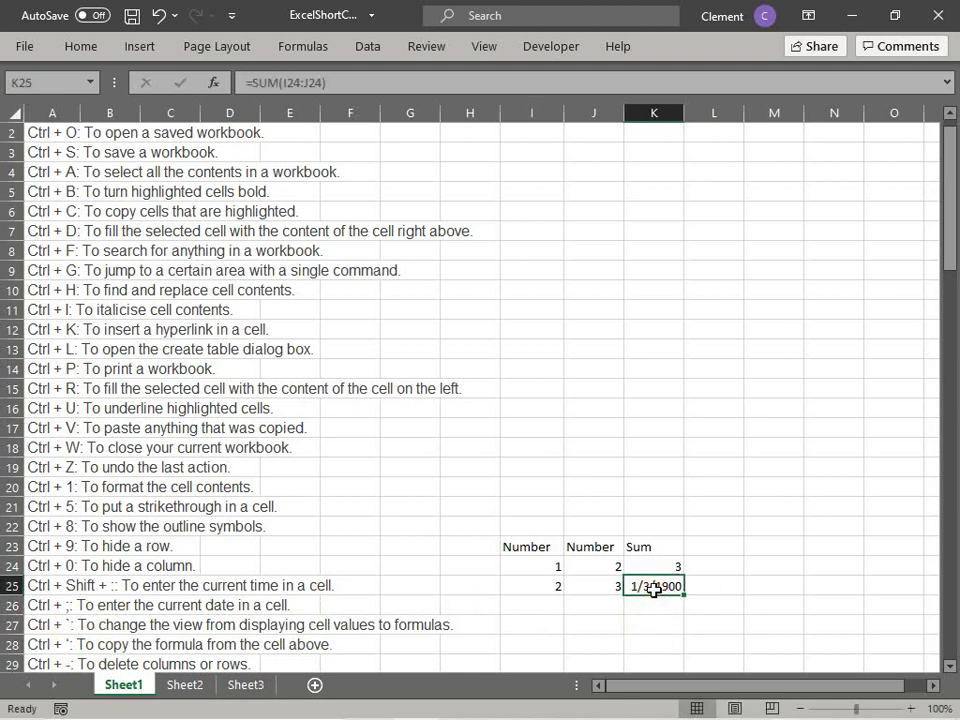
Step: Change K25's number format to General with Ctrl+1
key("ctrl+1")
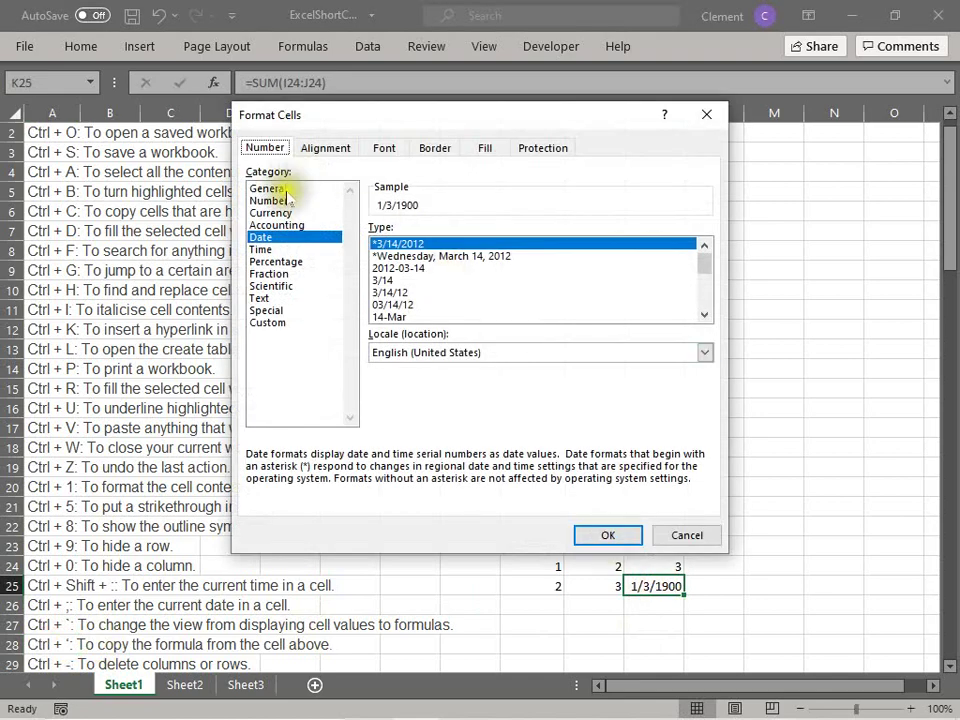
left_click(274, 189)
left_click(600, 532)
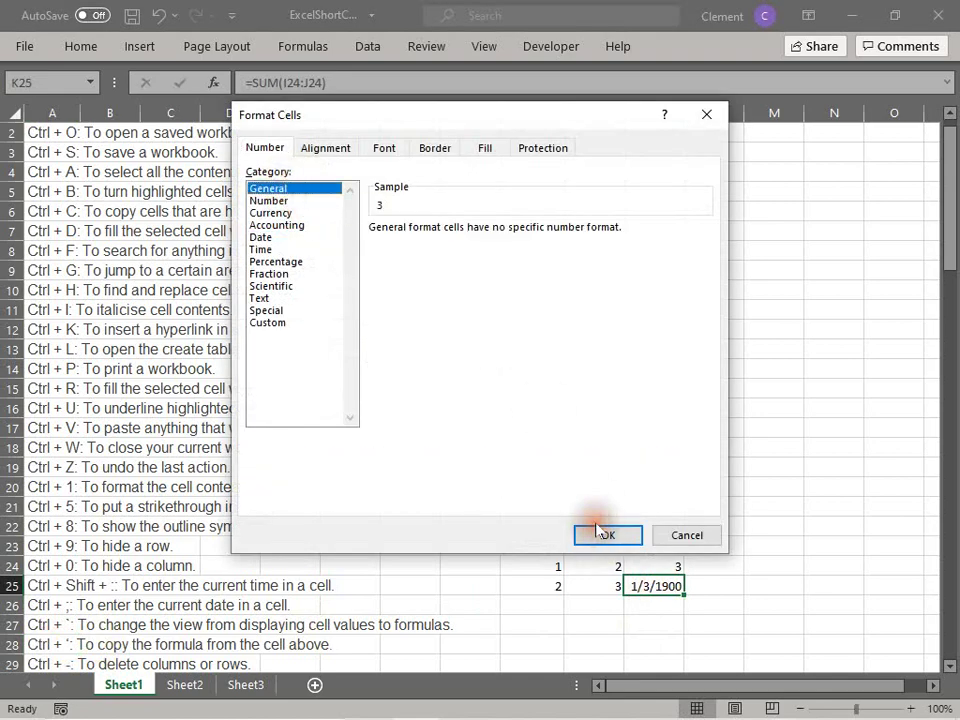
left_click(719, 603)
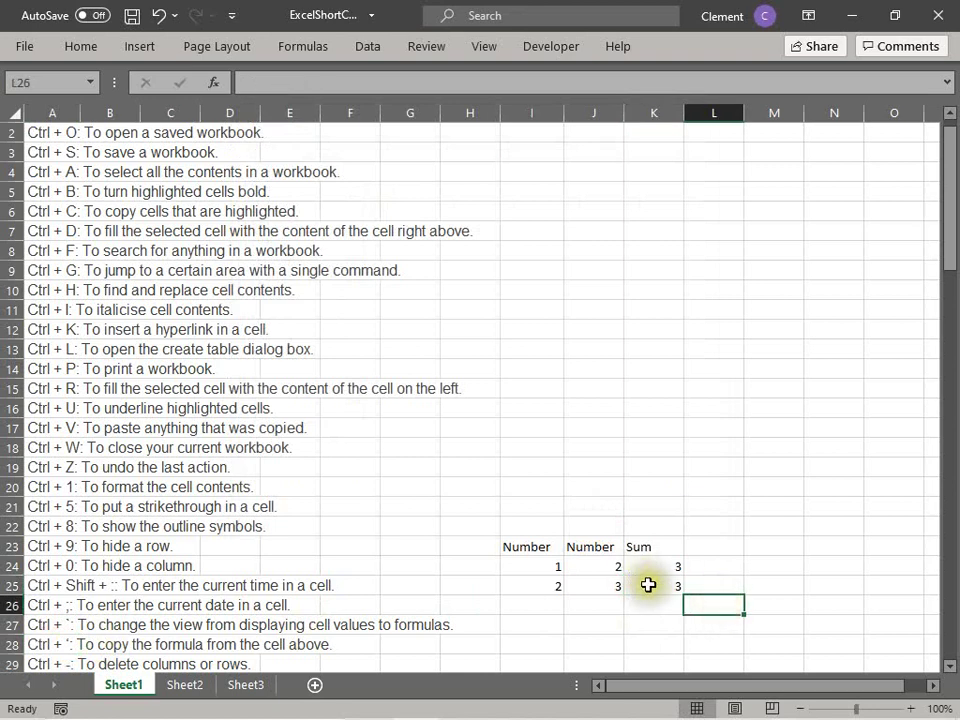
left_click(648, 585)
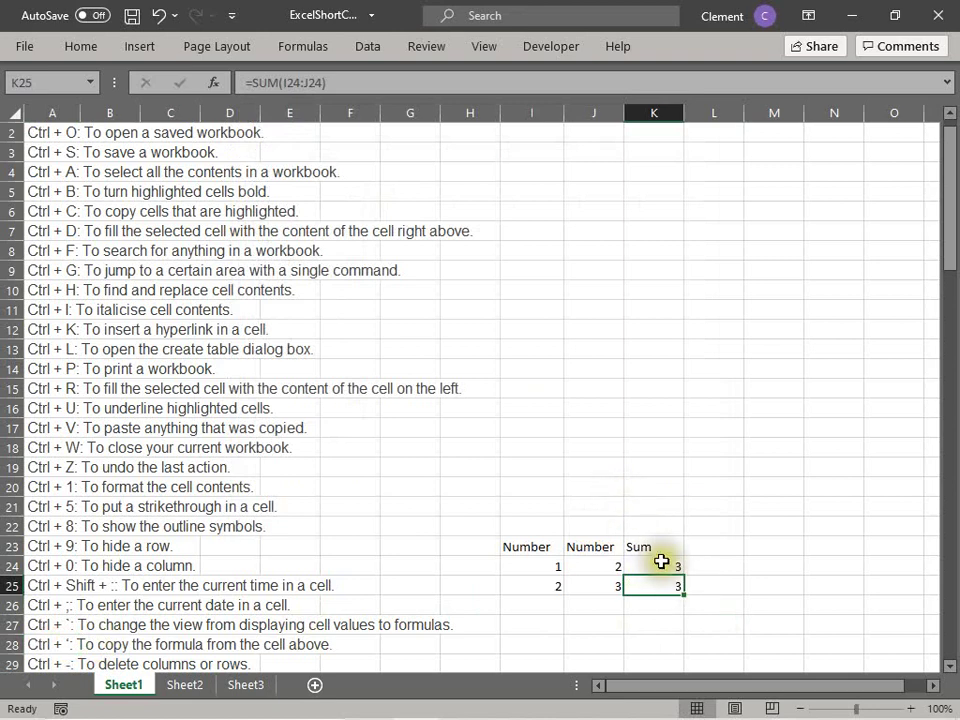
Step: Correct K25's formula to =SUM(I25:J25) so it shows 5
left_click(661, 562)
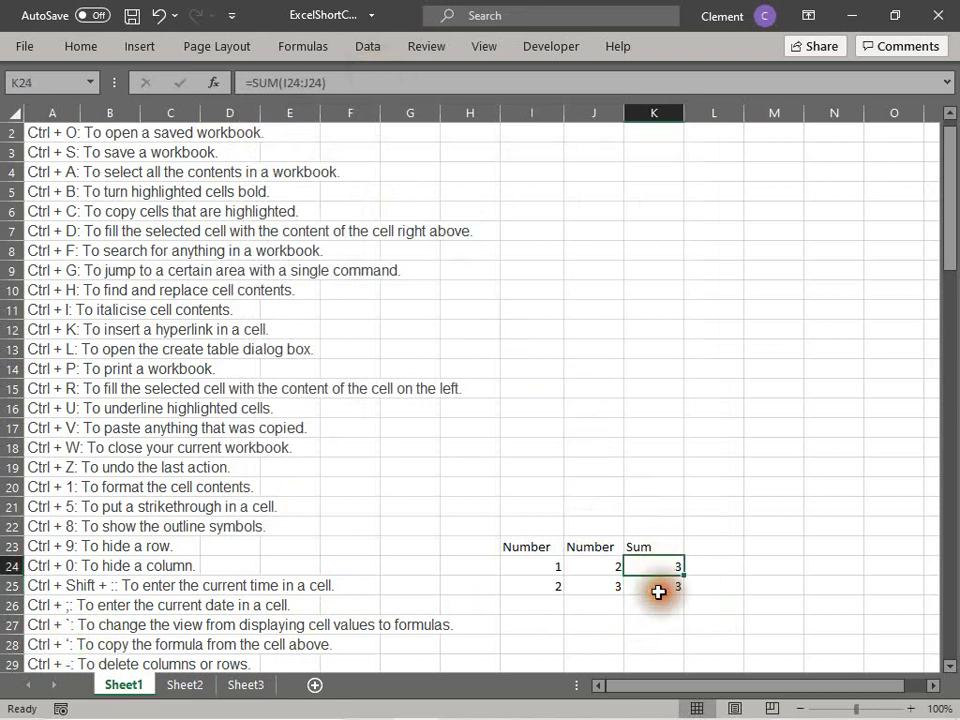
left_click(658, 592)
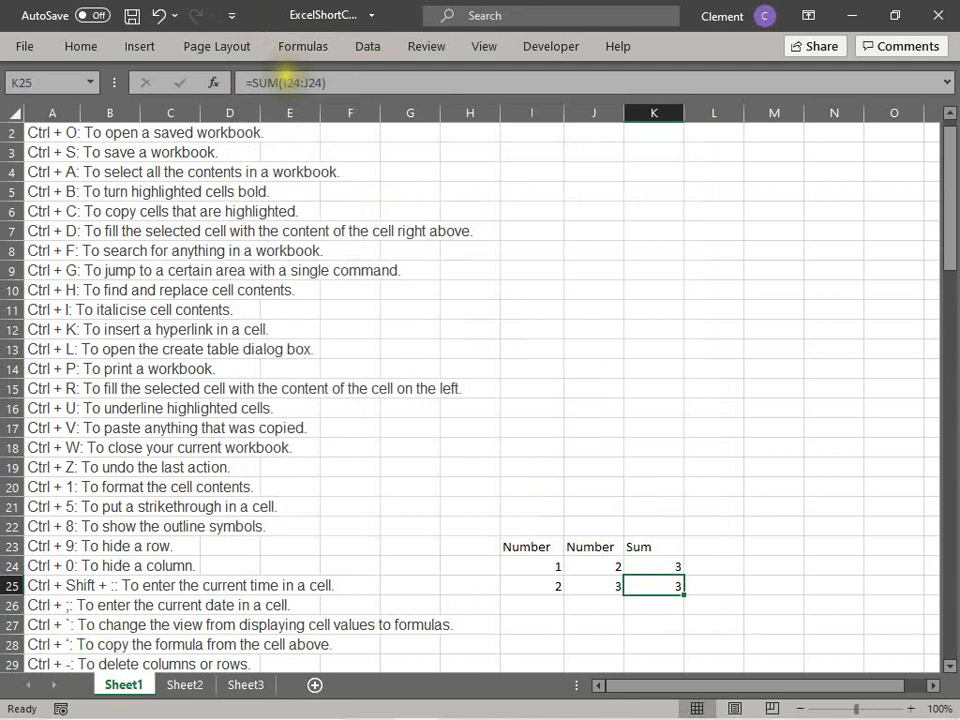
left_click(298, 84)
key("BackSpace")
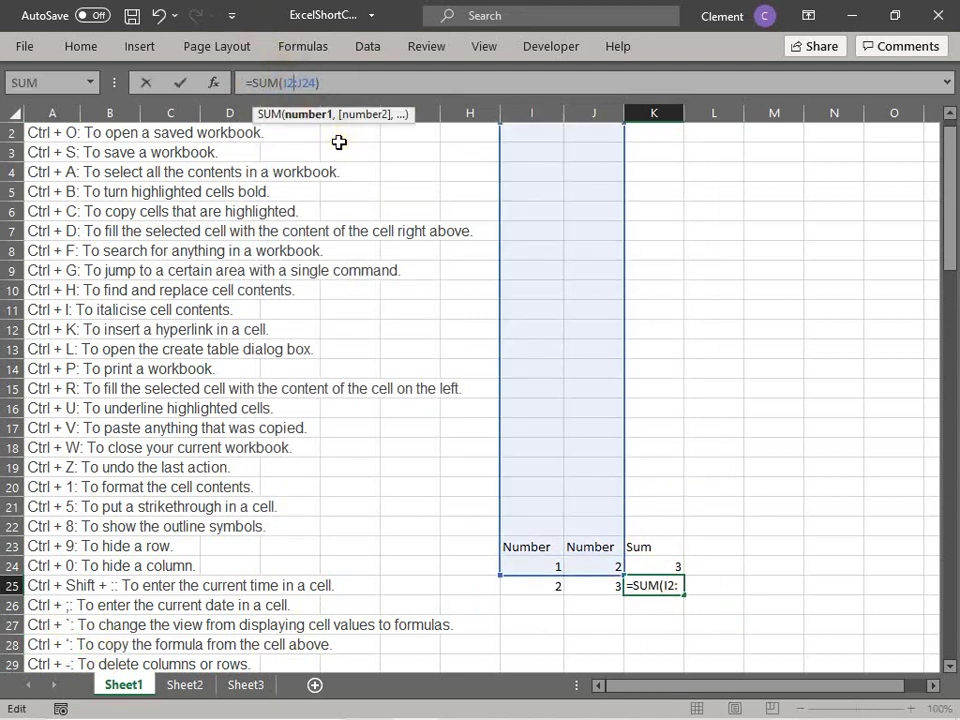
type("5")
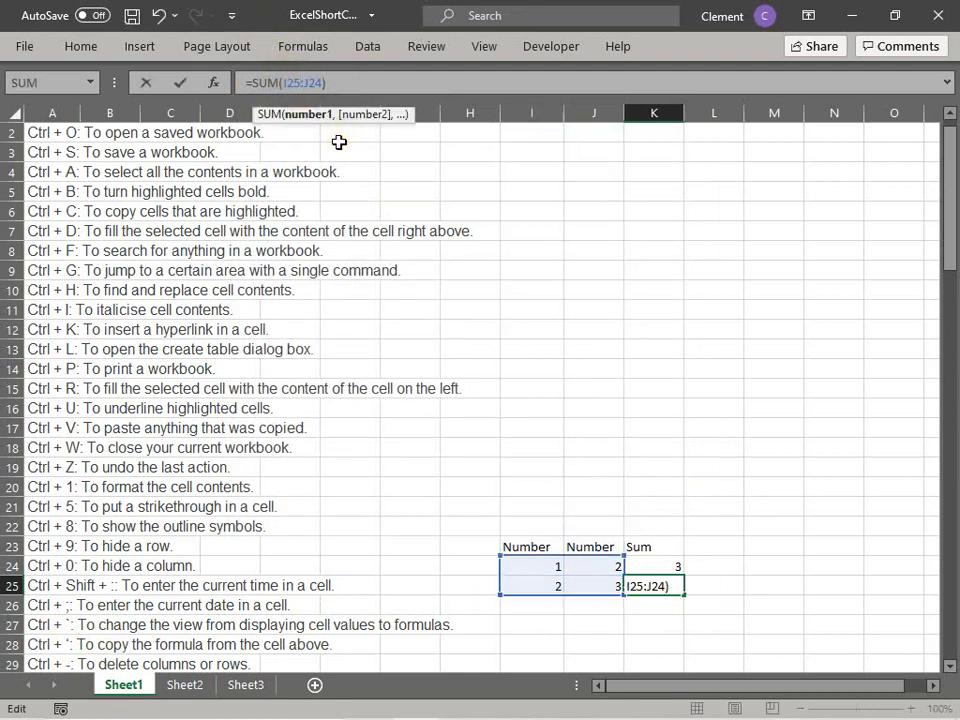
key("Right")
key("Right")
key("Right")
key("Right")
key("BackSpace")
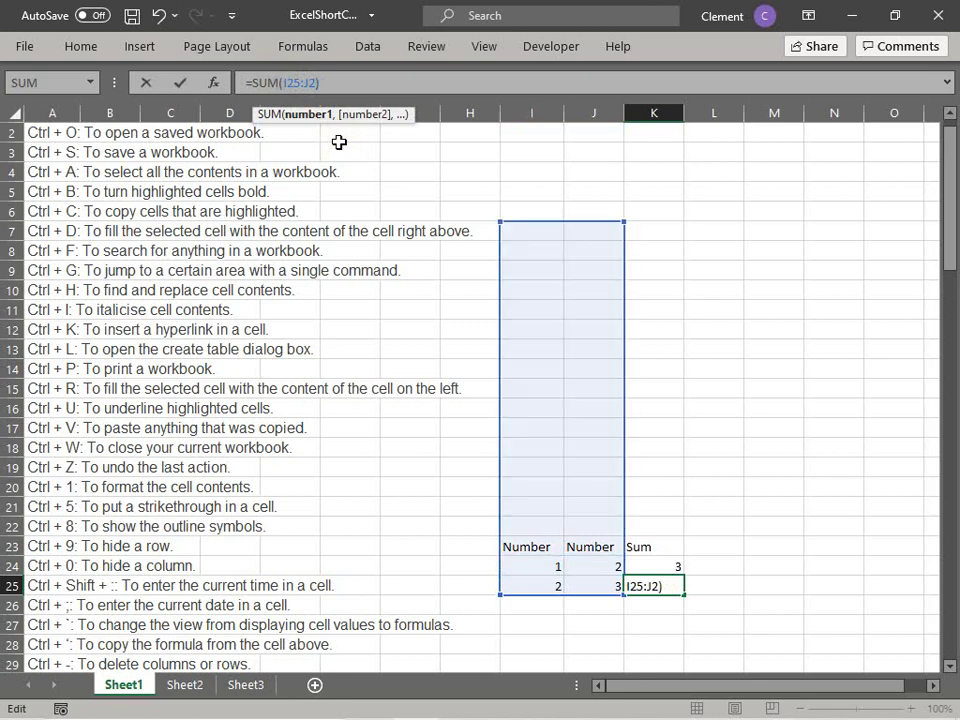
type("5")
key("Return")
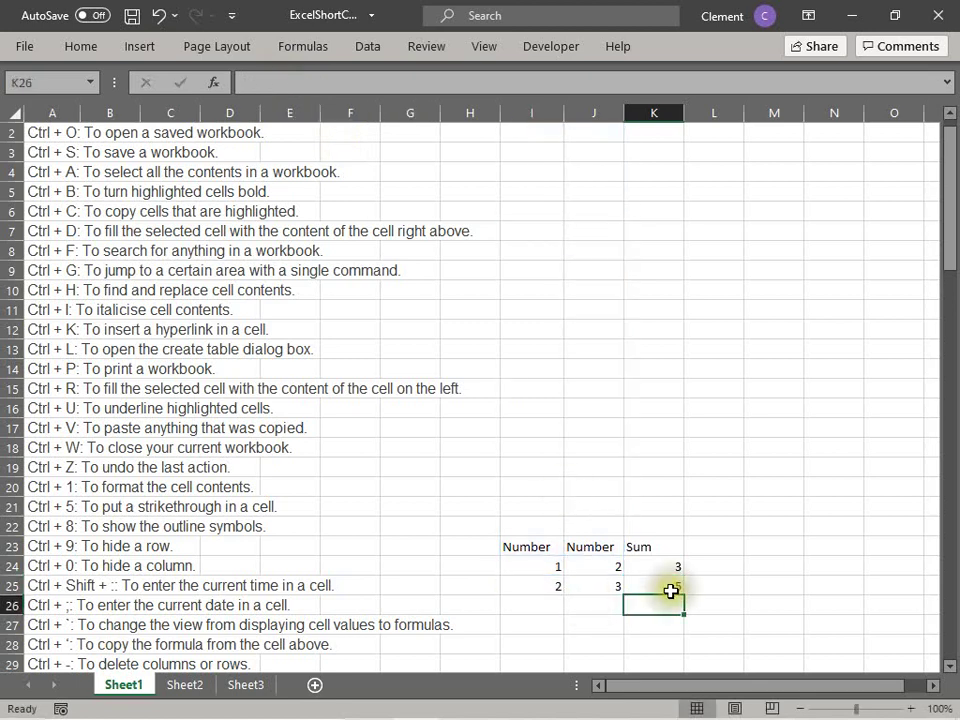
left_click(670, 588)
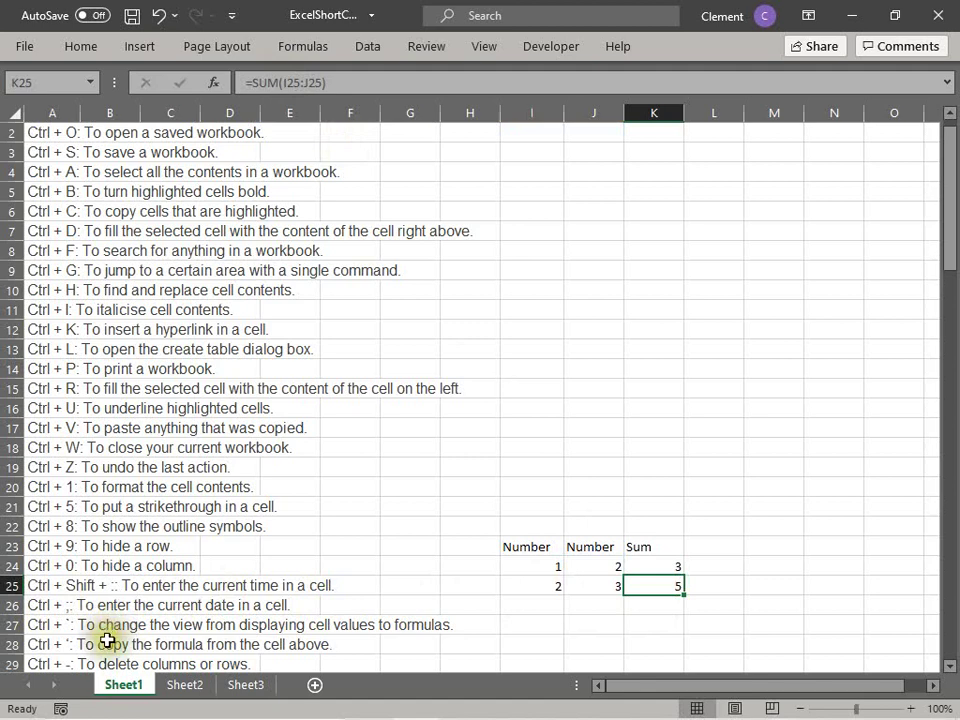
left_click(64, 645)
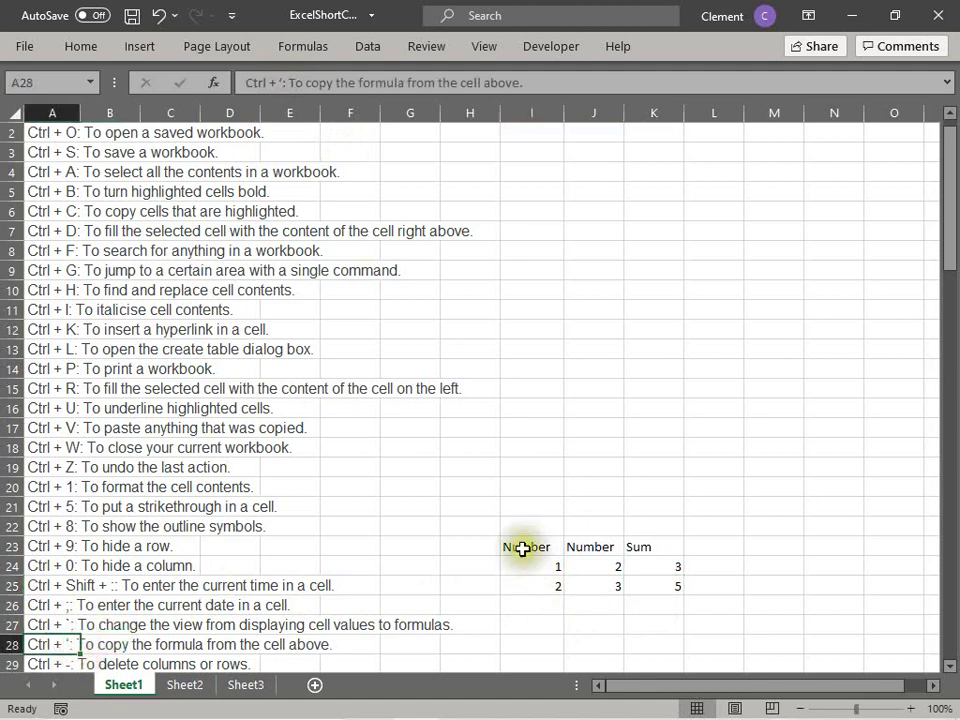
left_click_drag(521, 546, 659, 585)
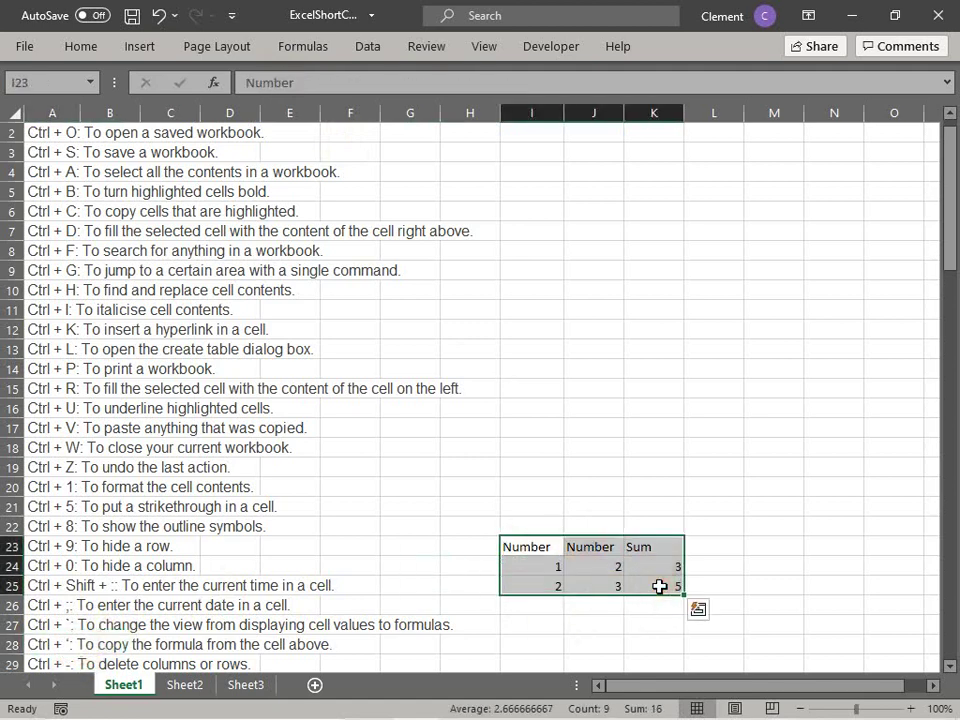
key("Delete")
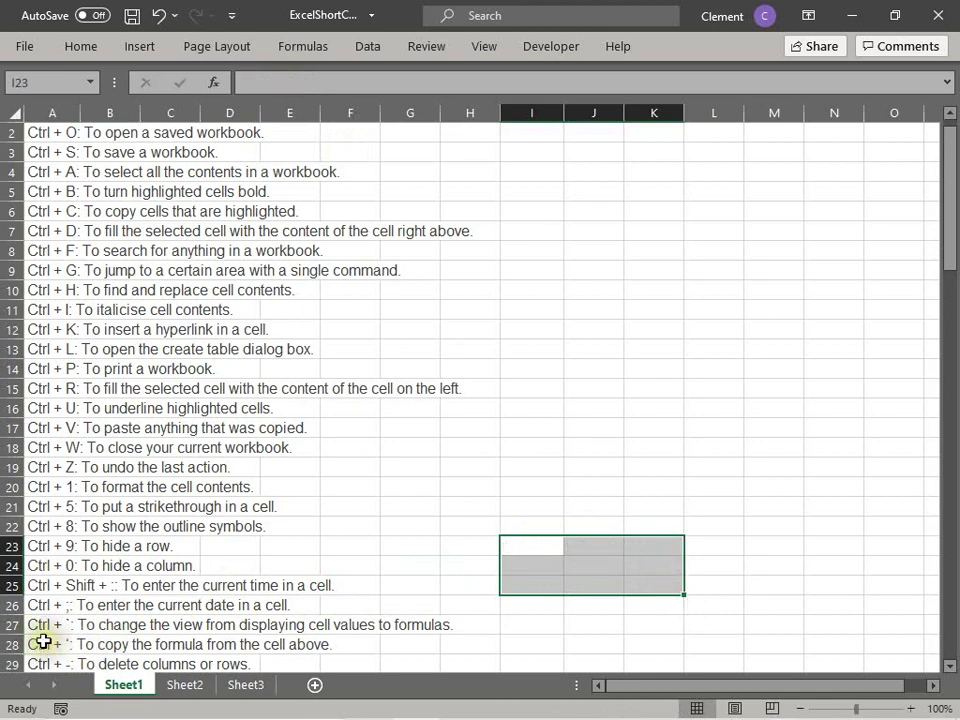
left_click(50, 645)
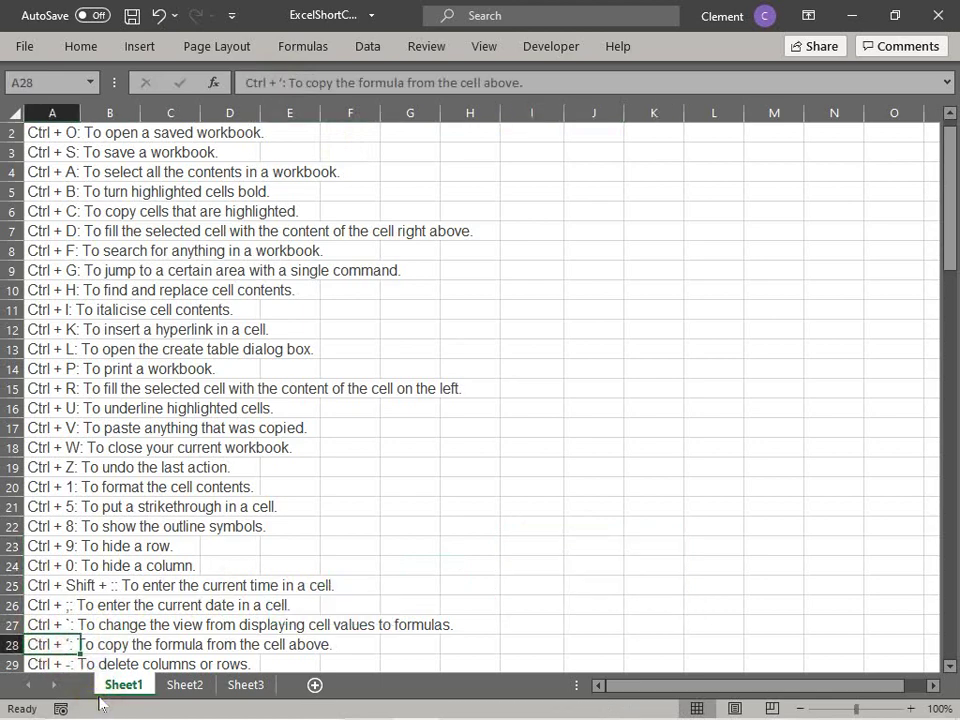
key("Down")
key("Down")
key("Down")
key("Down")
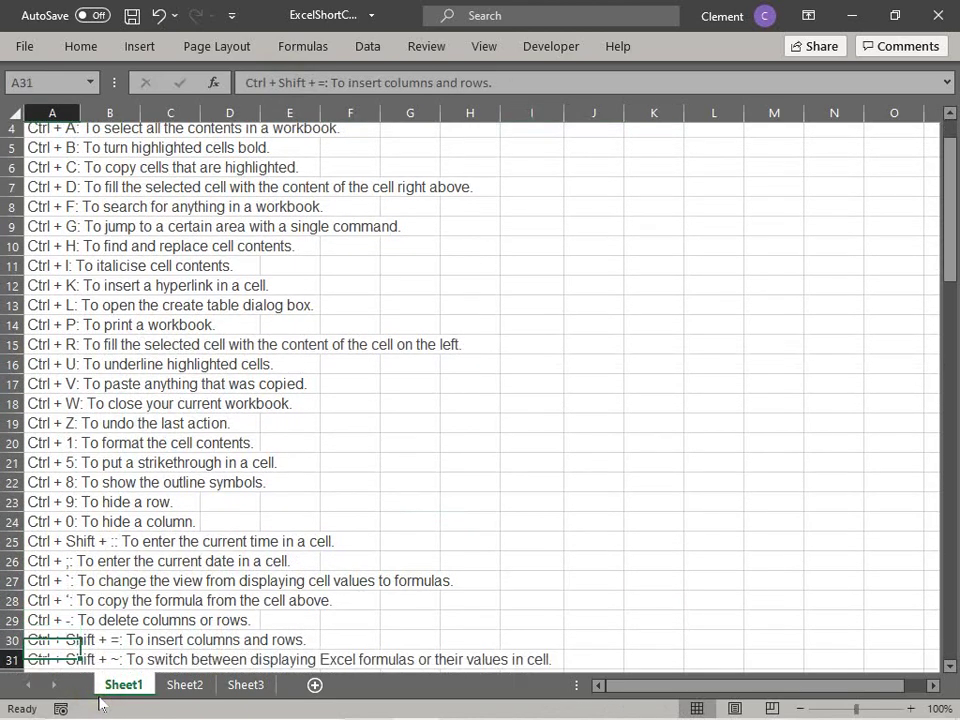
key("Up")
key("Up")
key("Up")
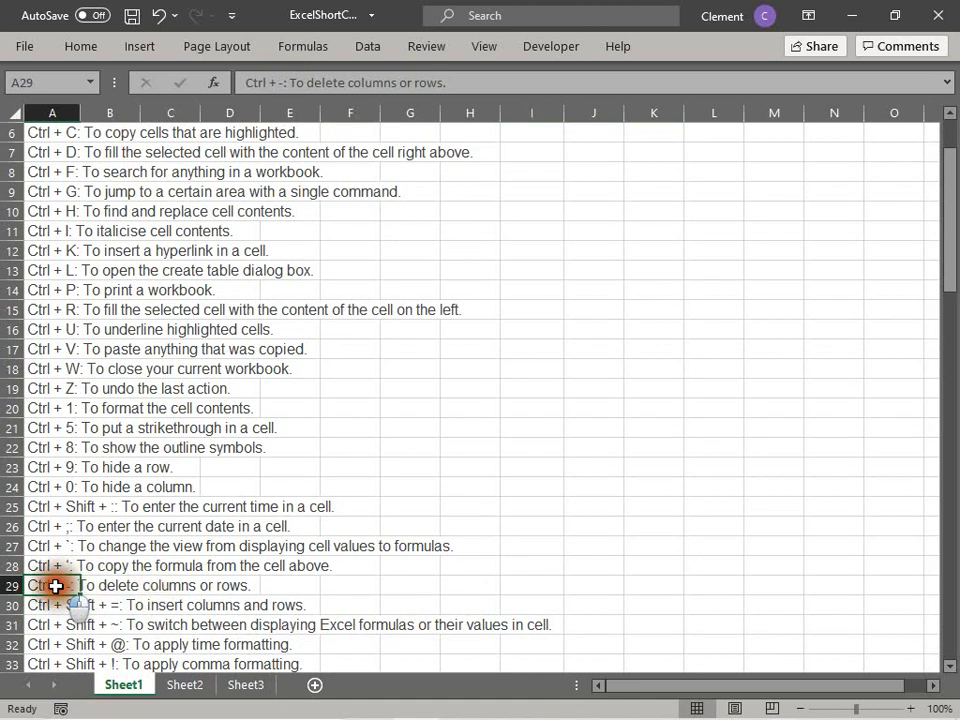
left_click(125, 585)
left_click(50, 586)
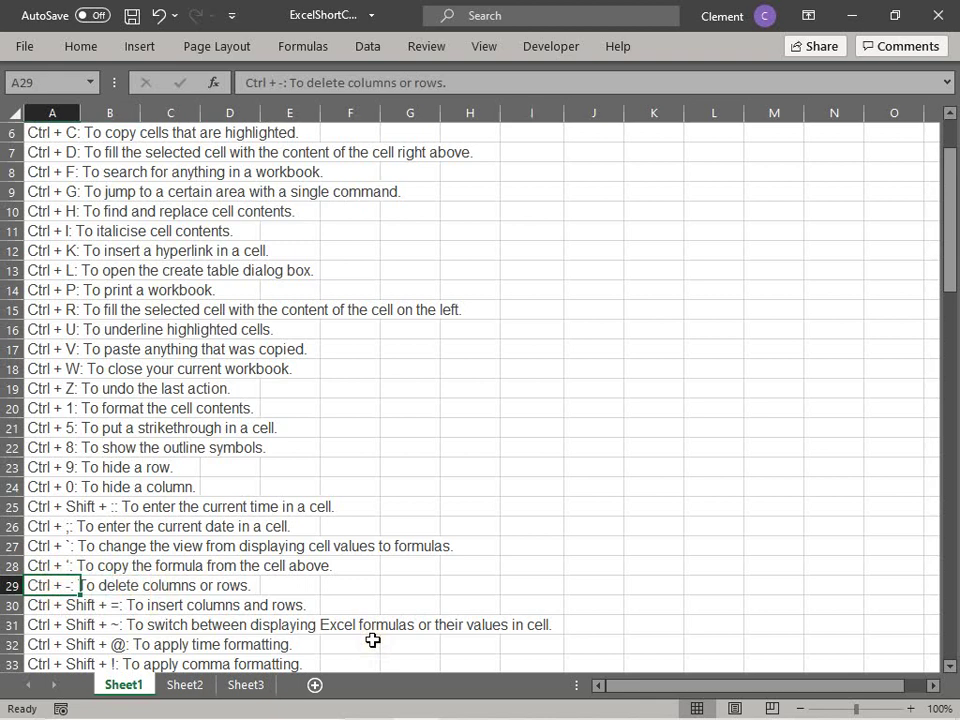
key("ctrl+minus")
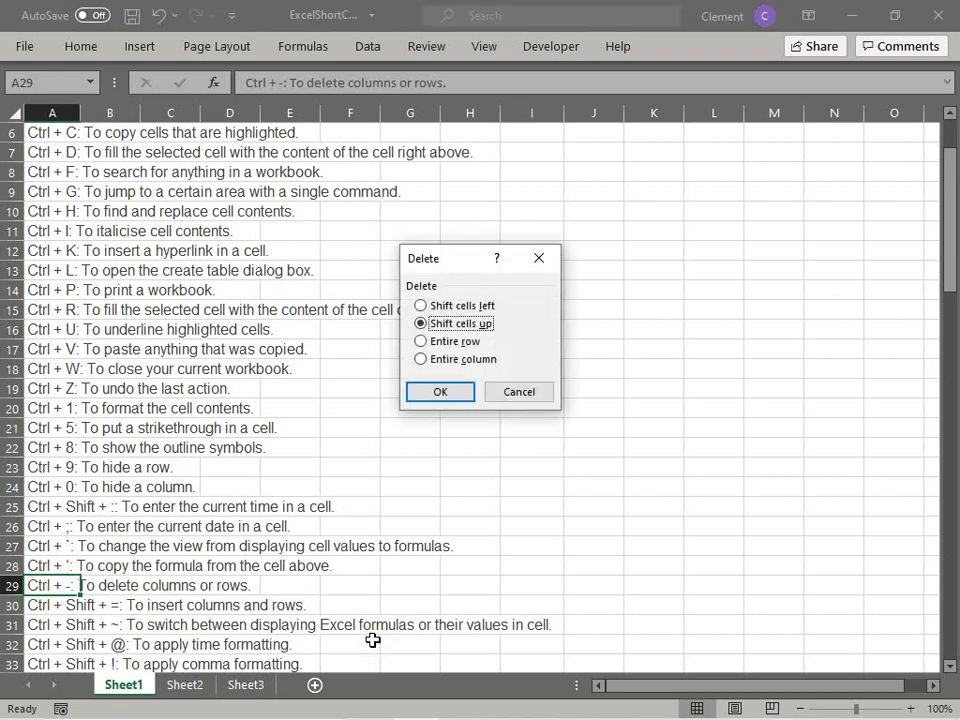
left_click(468, 341)
left_click(440, 392)
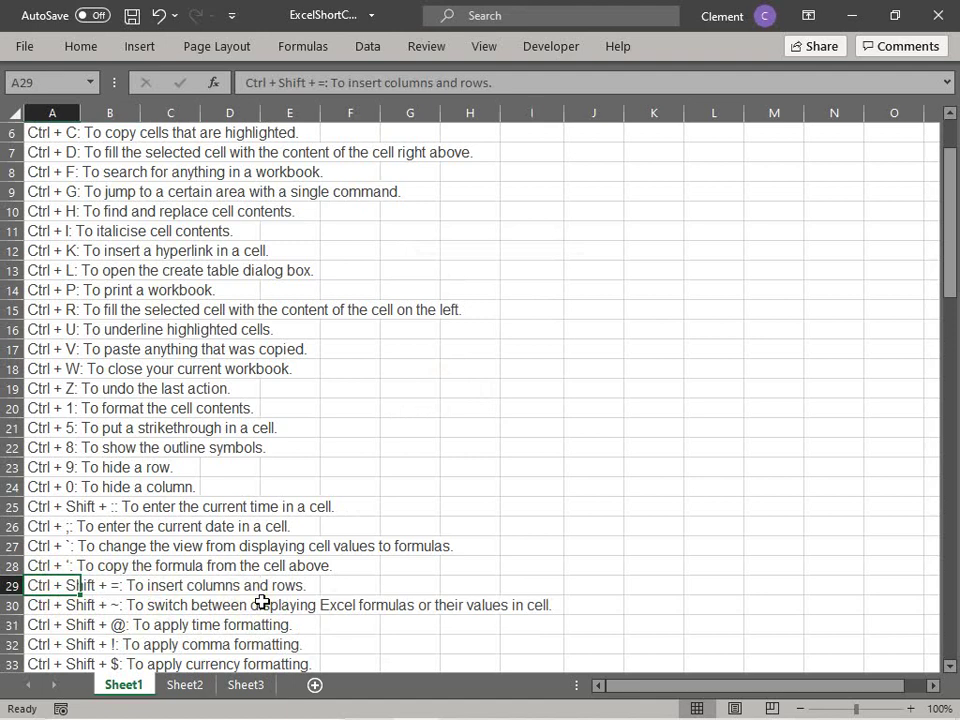
key("ctrl+z")
key("ctrl+minus")
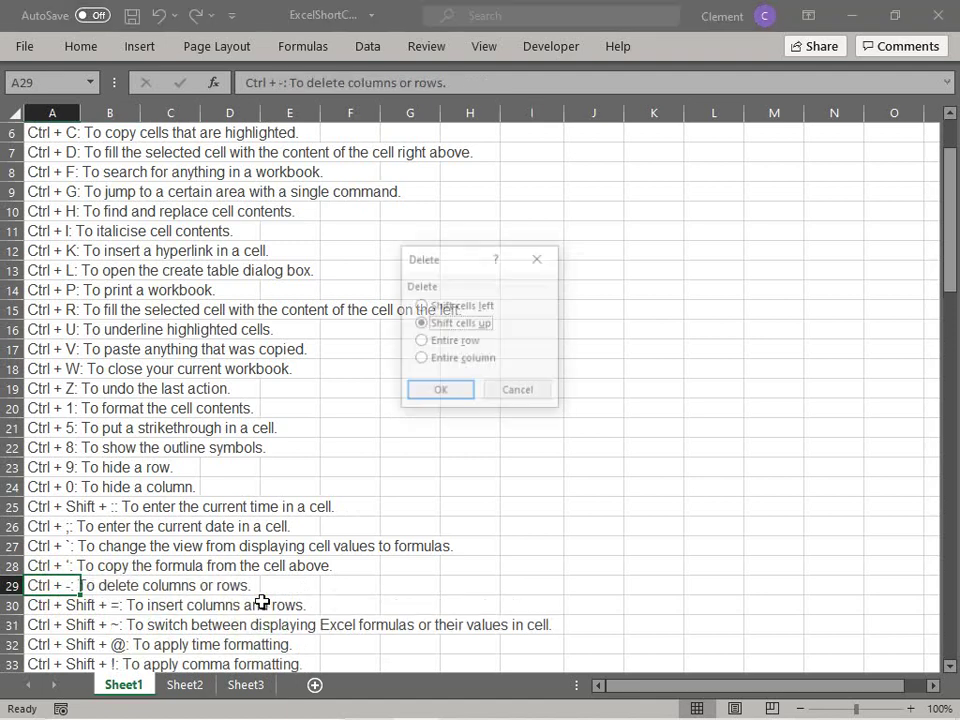
left_click(426, 359)
left_click(441, 394)
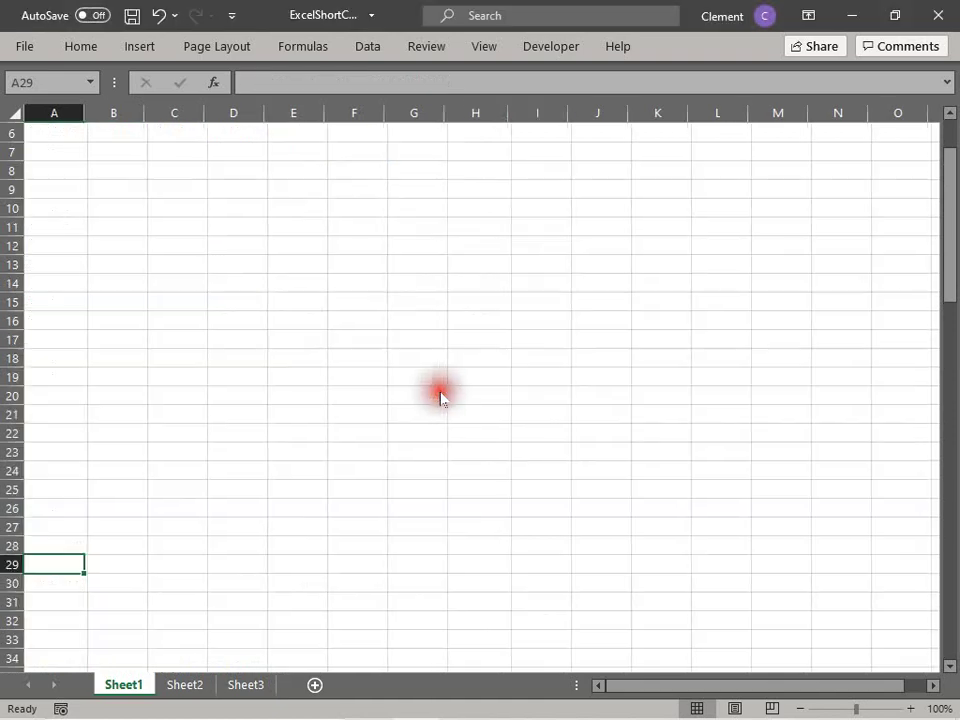
key("ctrl+z")
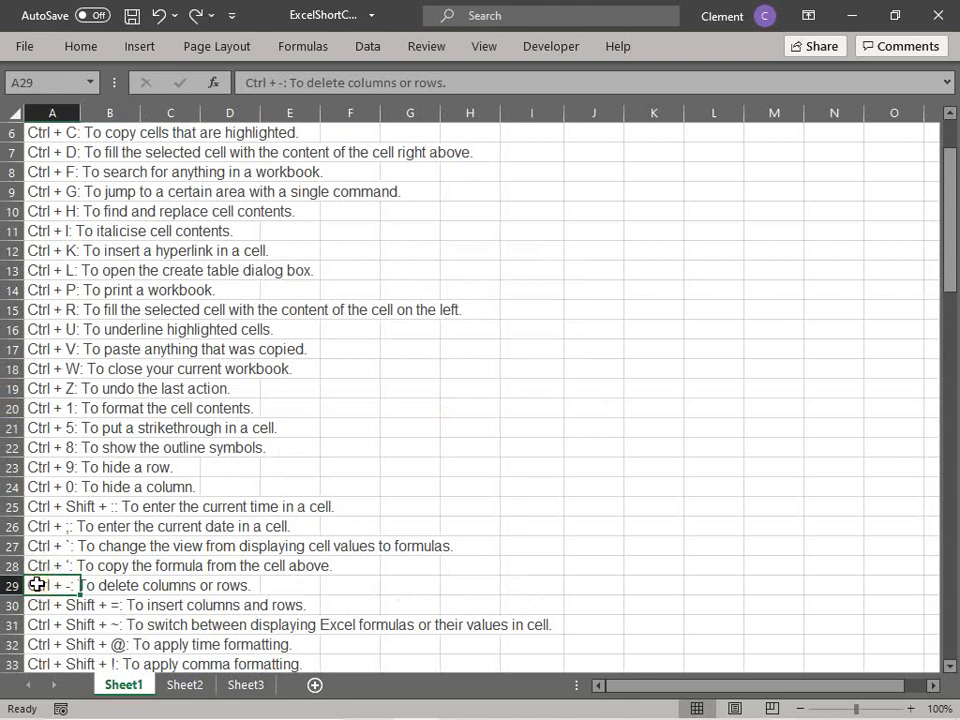
left_click(130, 608)
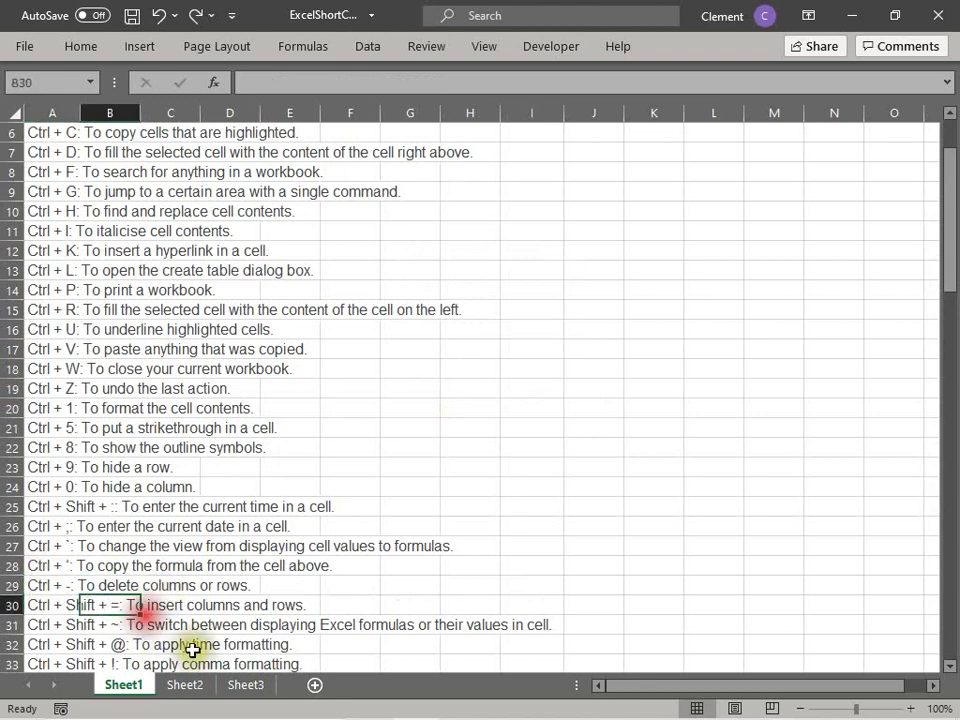
left_click(30, 607)
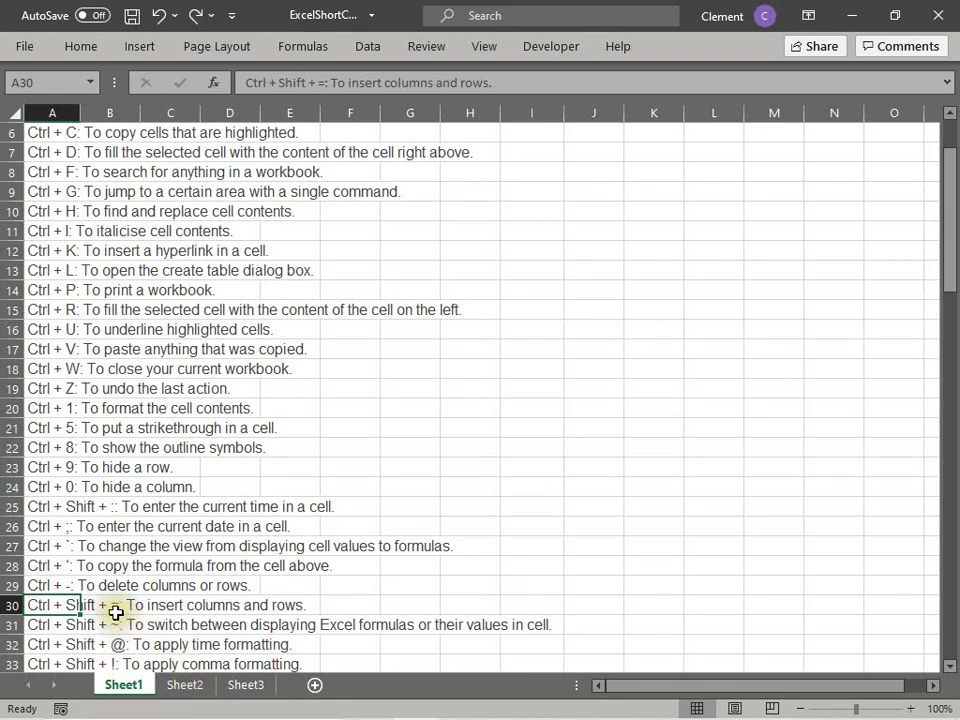
left_click(44, 582)
left_click(46, 604)
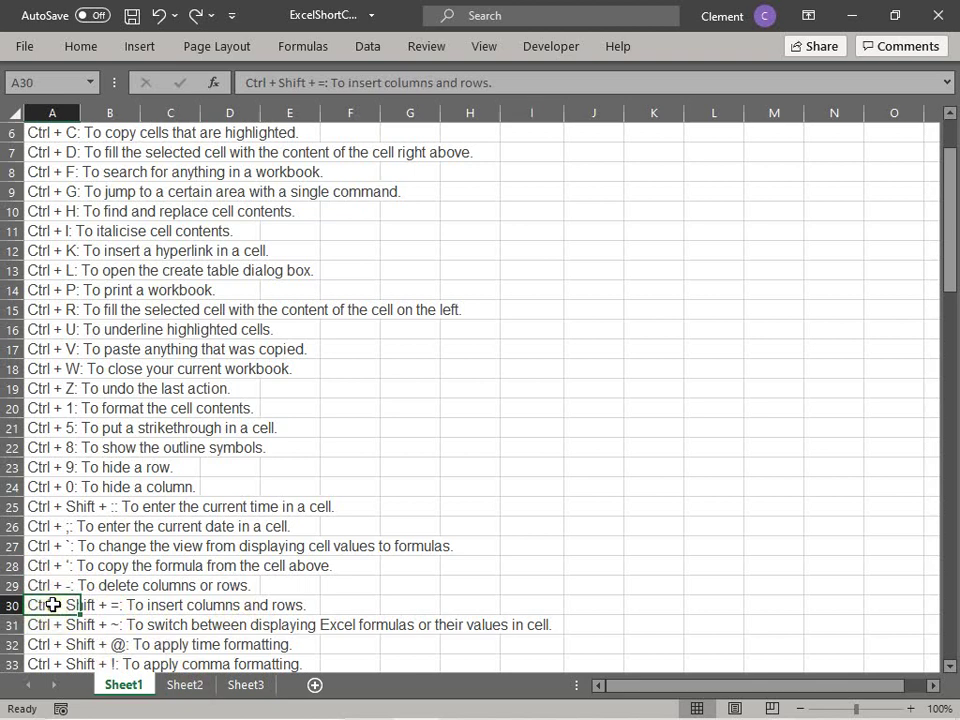
key("ctrl+shift+equal")
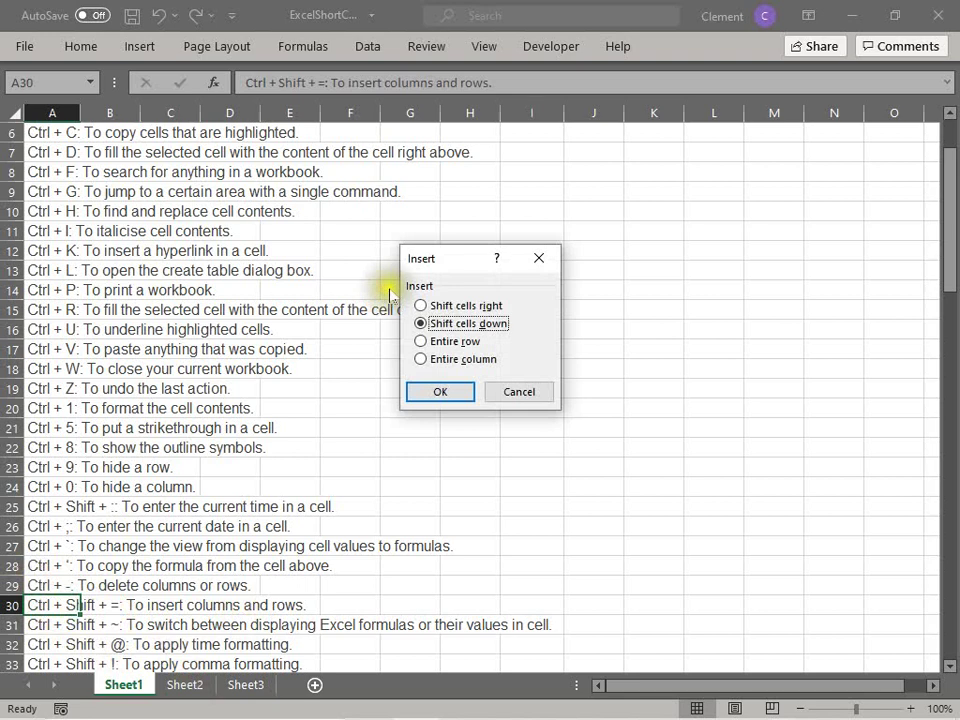
left_click(428, 340)
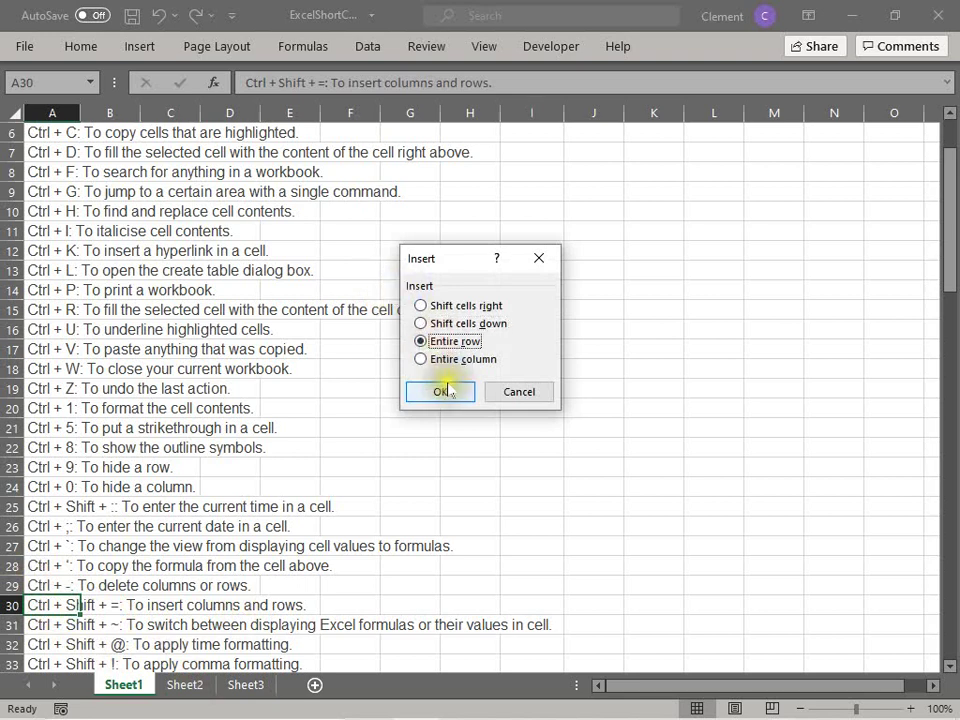
left_click(445, 390)
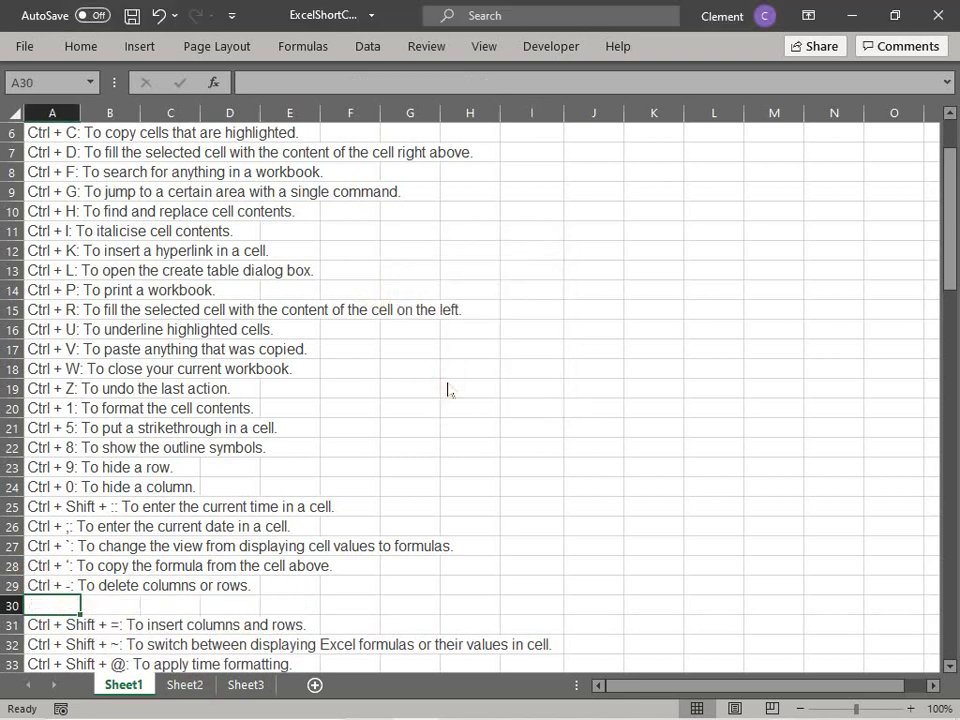
key("ctrl+z")
key("ctrl+shift+plus")
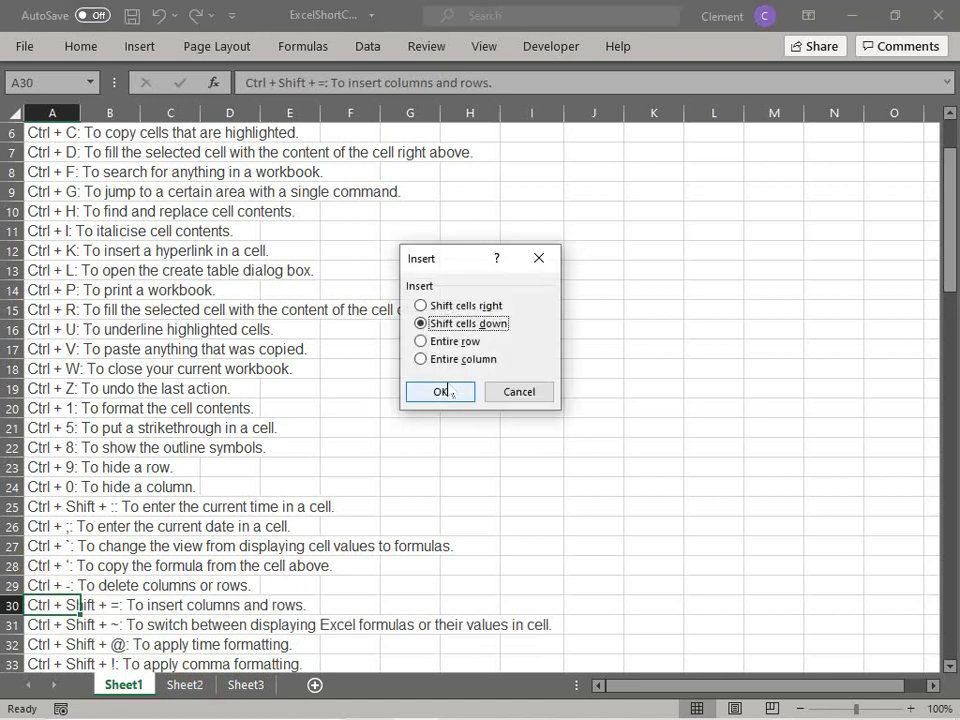
left_click(436, 359)
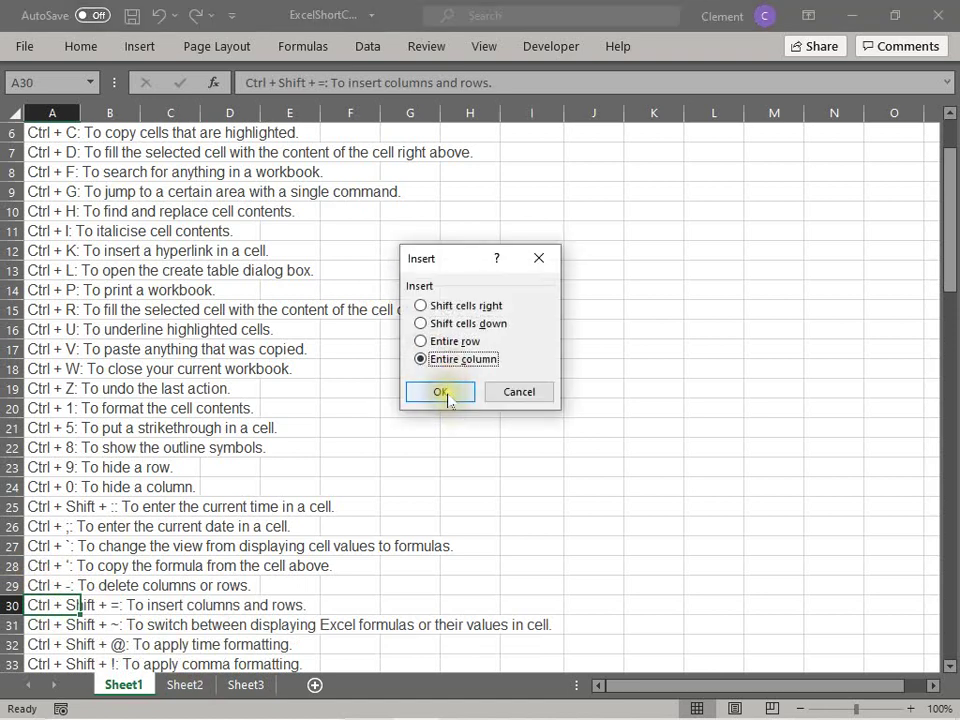
left_click(450, 396)
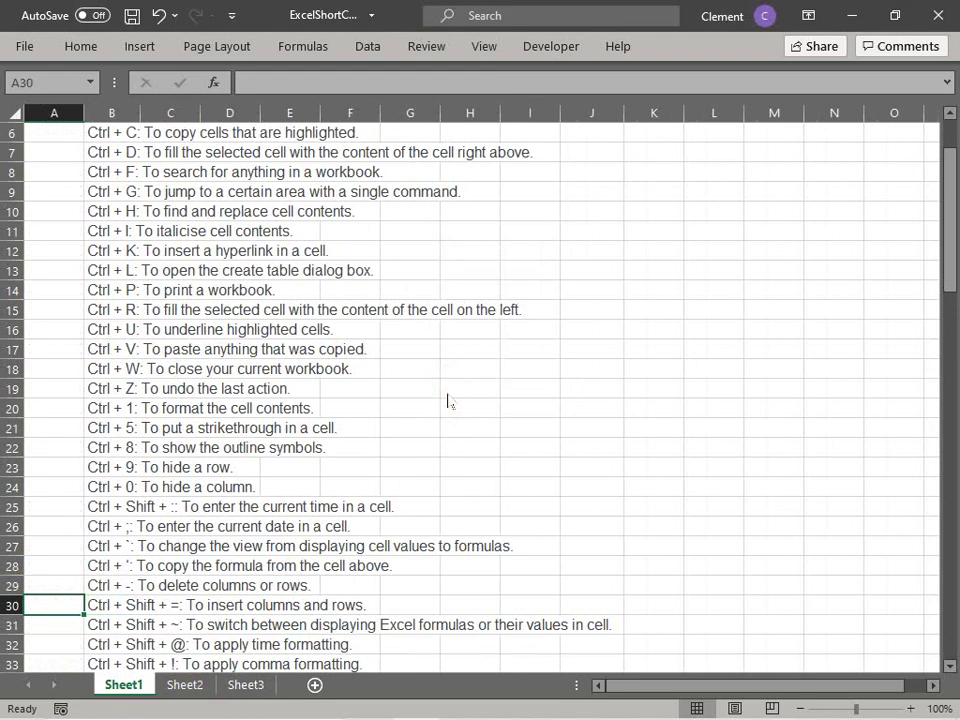
key("ctrl+z")
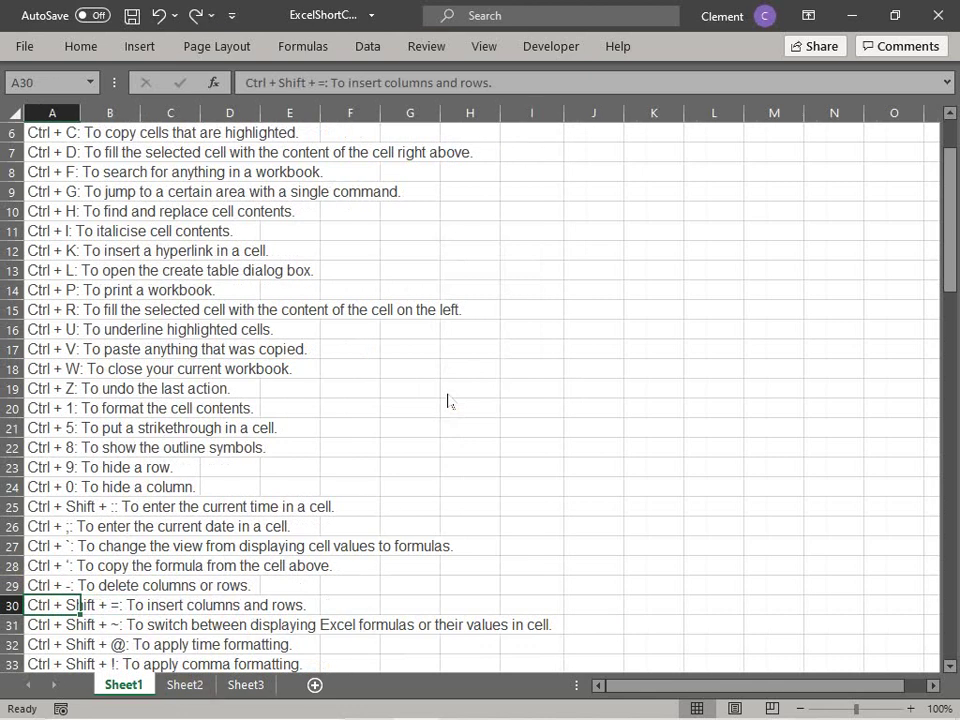
key("Down")
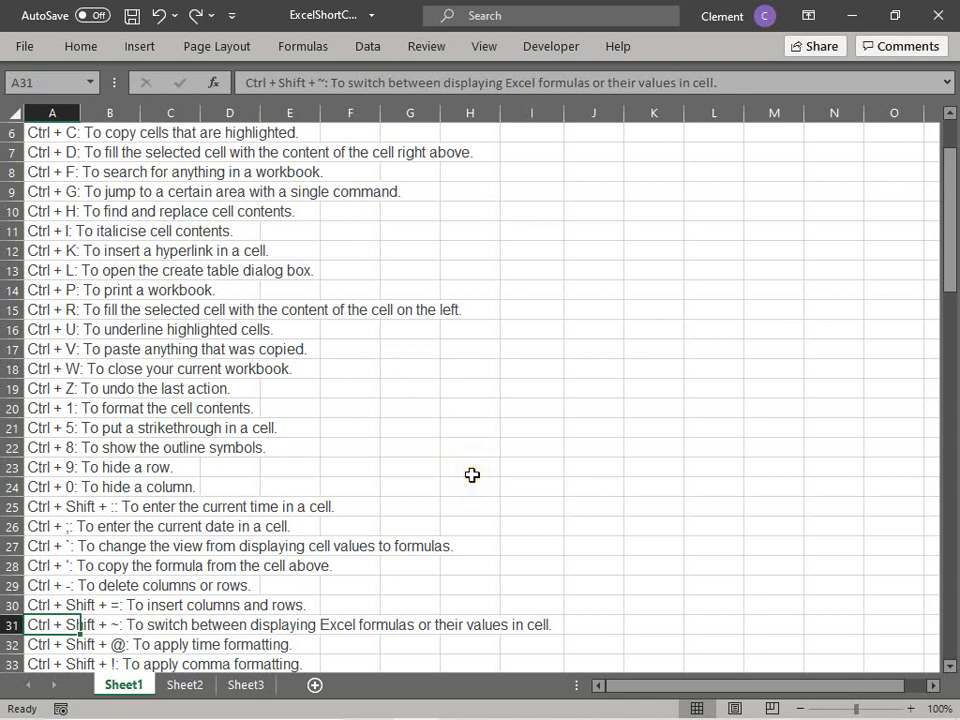
left_click(659, 507)
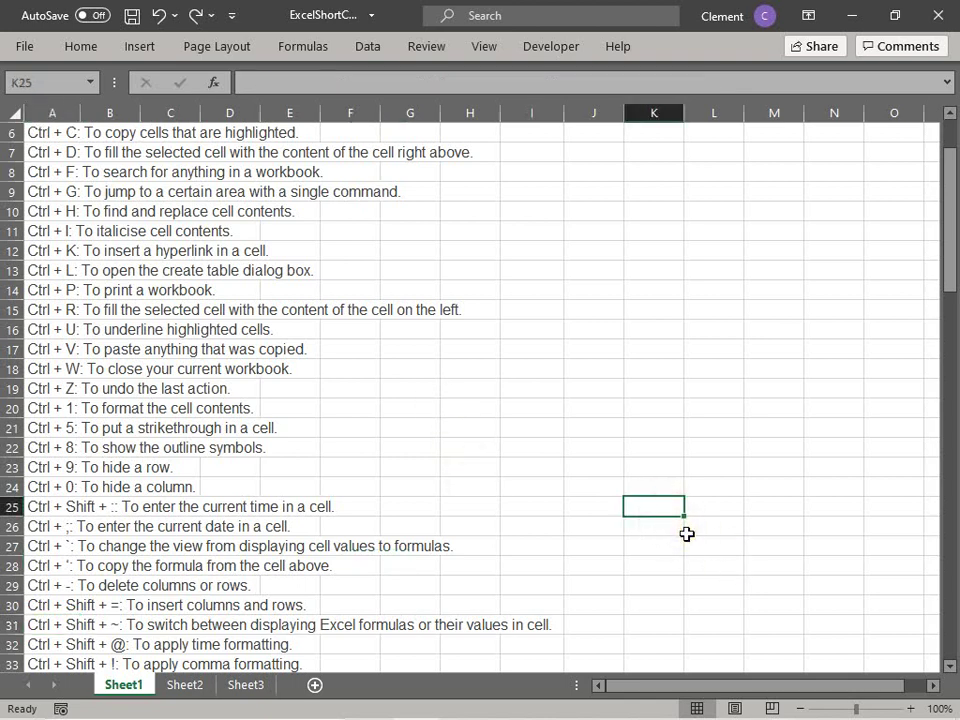
key("ctrl+semicolon")
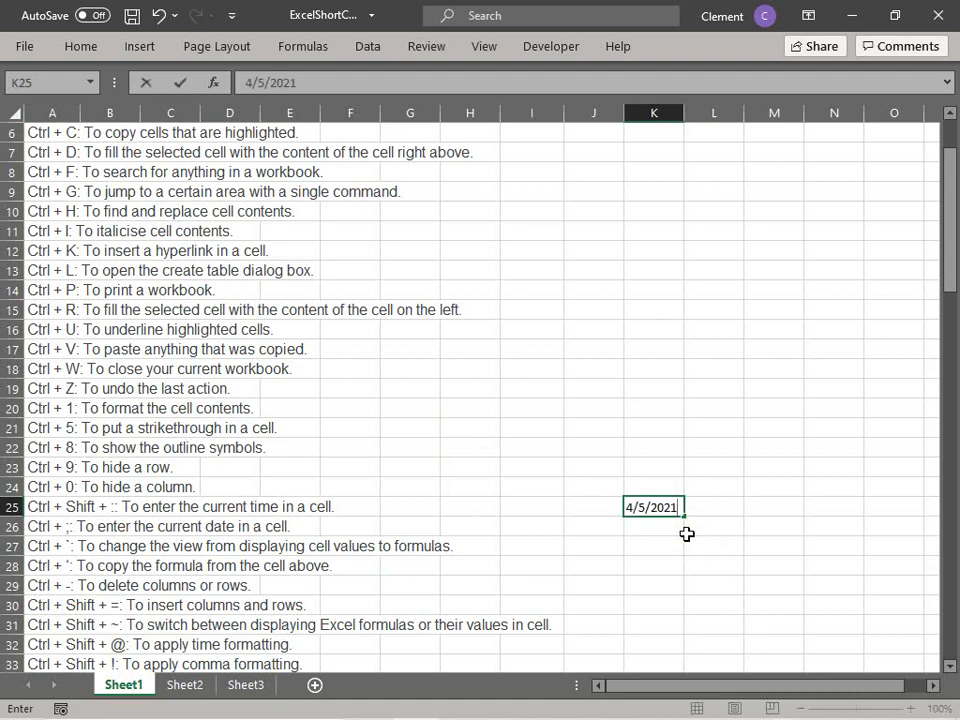
key("BackSpace")
key("BackSpace")
key("BackSpace")
key("BackSpace")
key("BackSpace")
key("BackSpace")
key("BackSpace")
key("BackSpace")
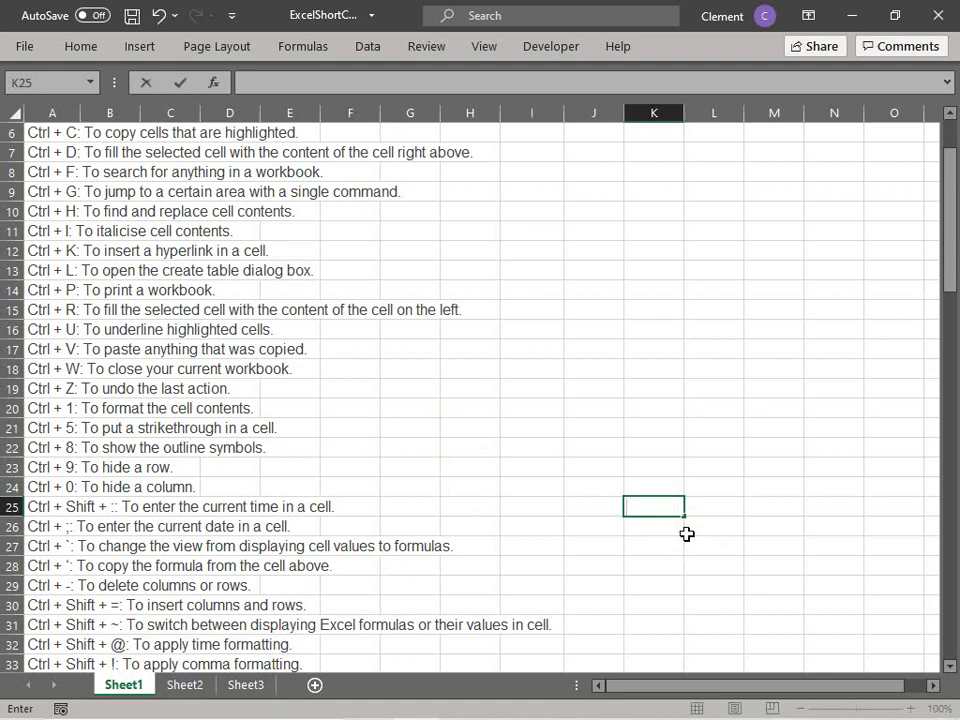
type("=today()")
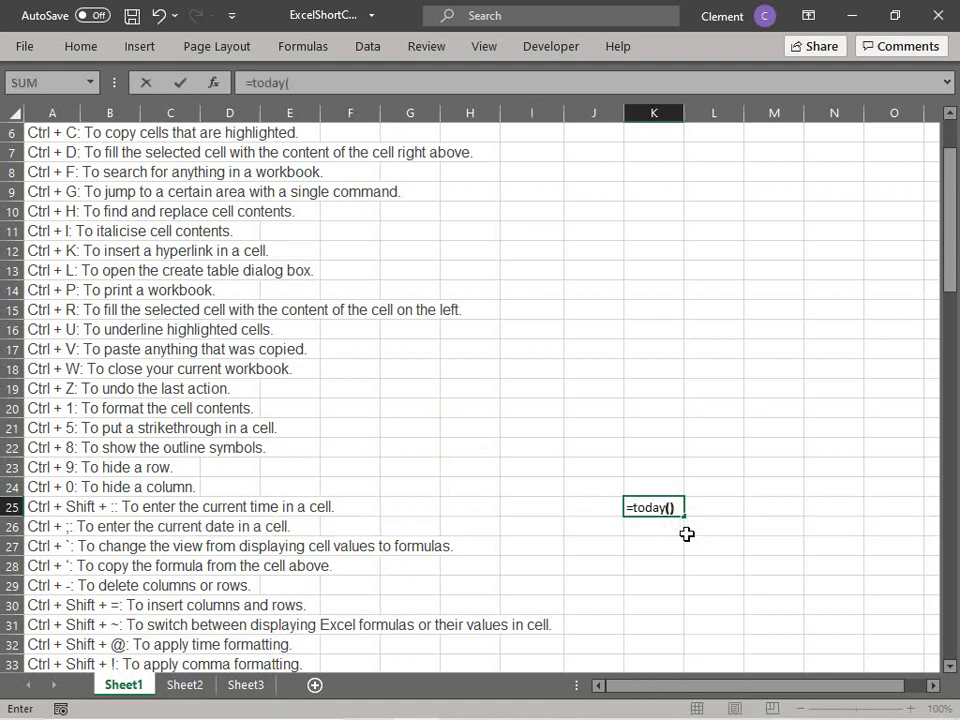
key("Return")
left_click(641, 507)
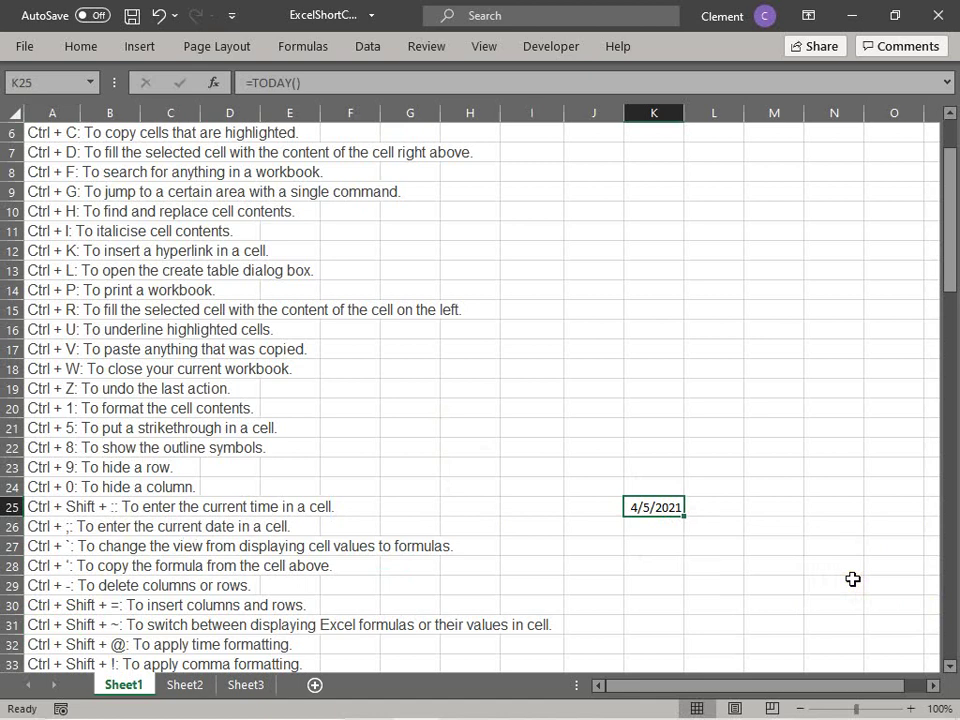
left_click(785, 547)
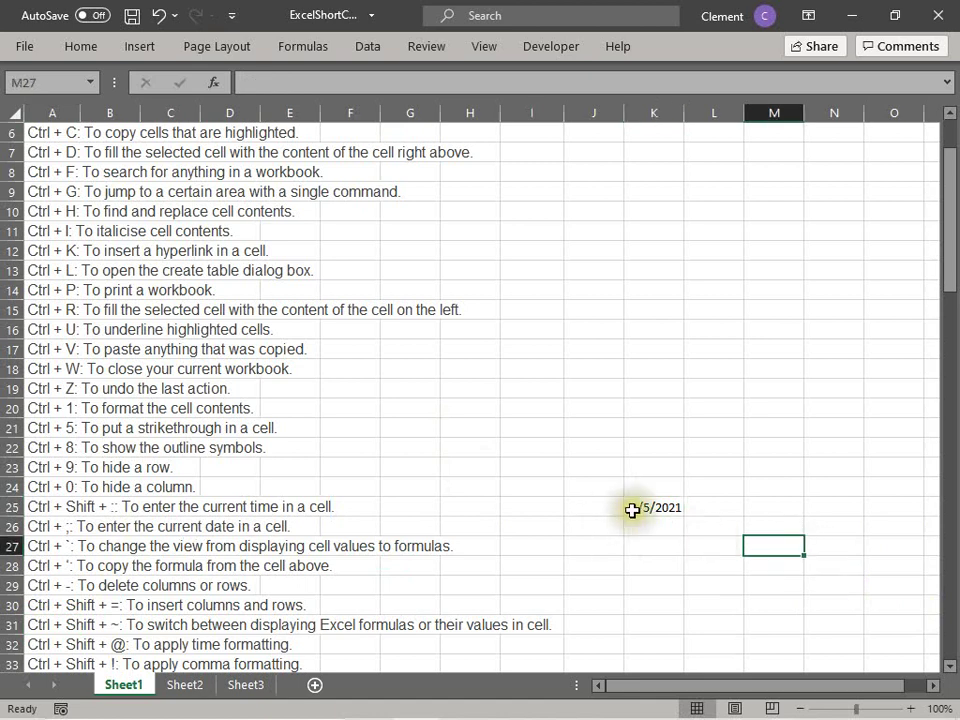
left_click(632, 510)
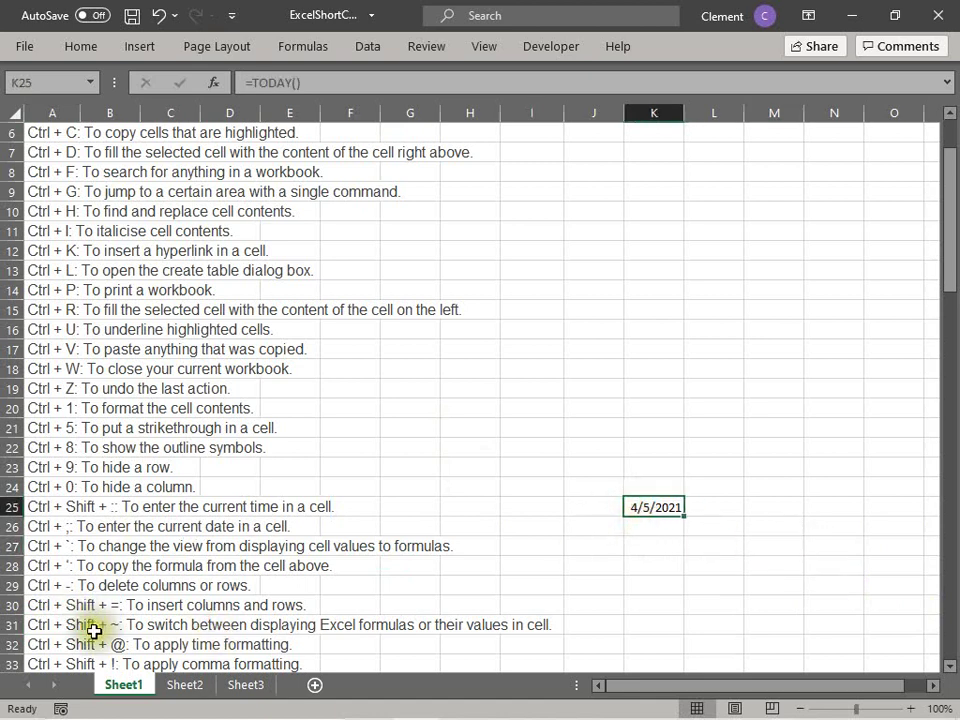
left_click(60, 626)
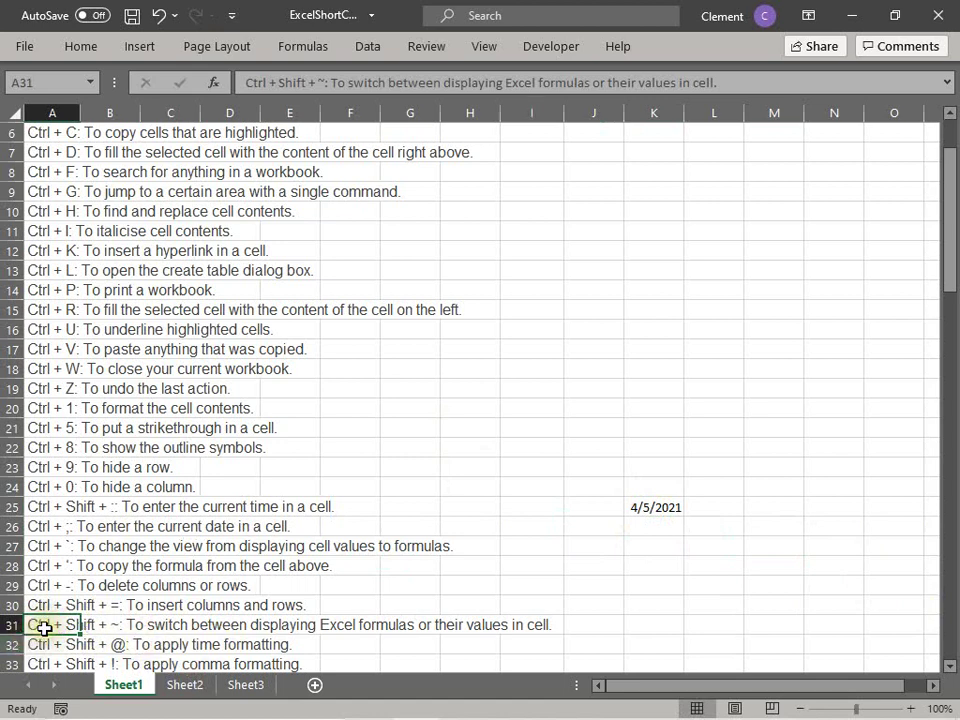
left_click(652, 505)
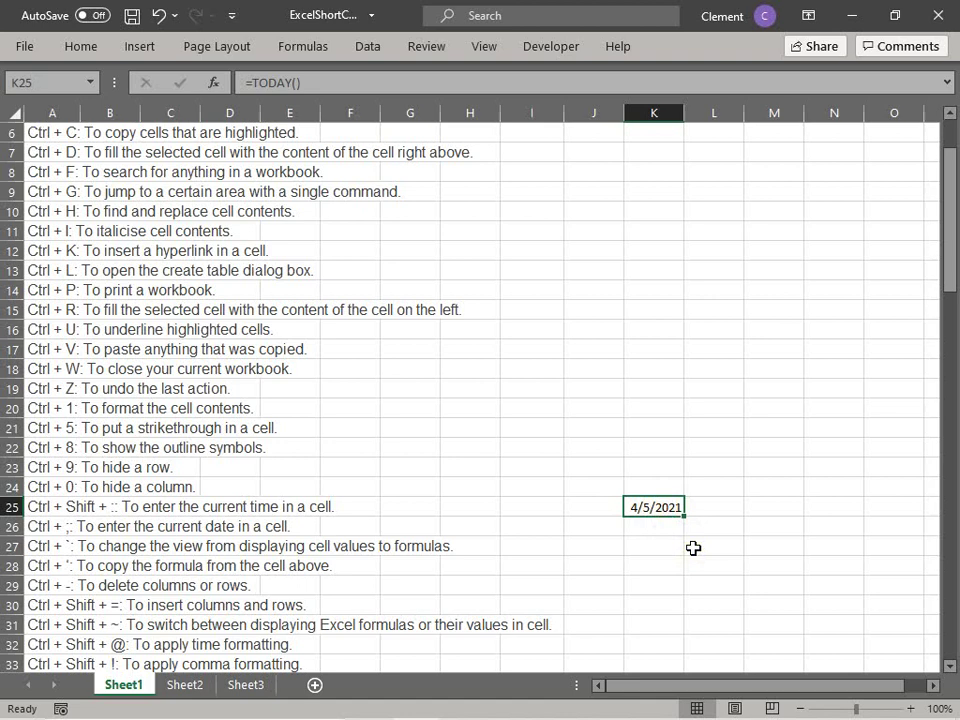
key("Delete")
left_click(64, 643)
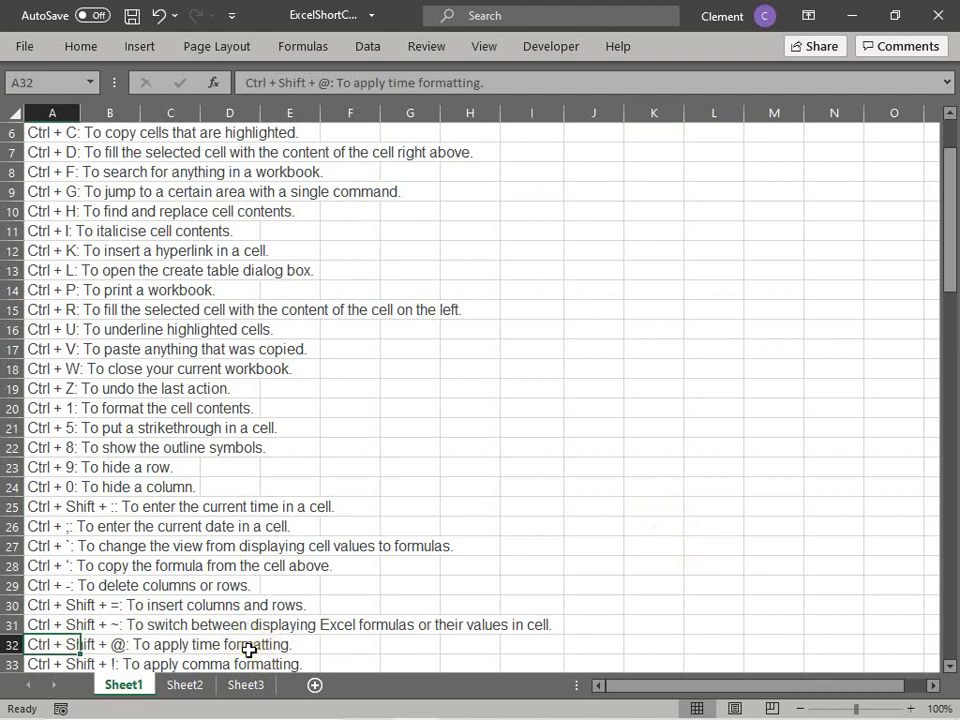
key("Down")
key("Down")
key("Down")
key("Down")
key("Down")
key("Down")
key("Down")
key("Down")
key("Down")
key("Down")
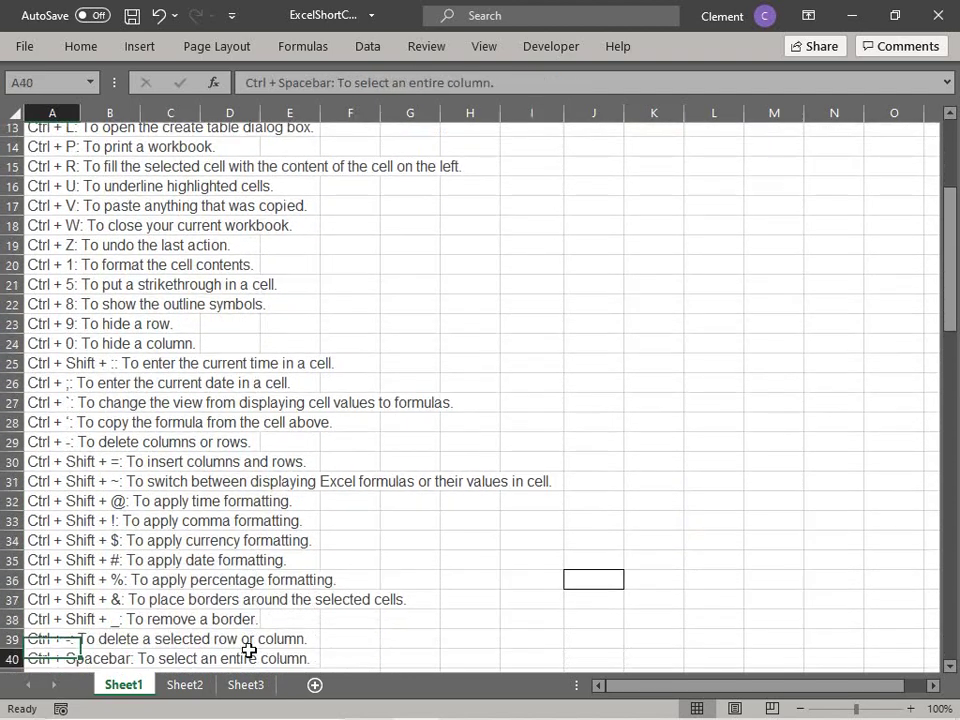
key("Up")
key("Up")
key("Up")
key("Up")
key("Up")
key("Up")
key("Up")
key("Up")
key("Up")
key("Up")
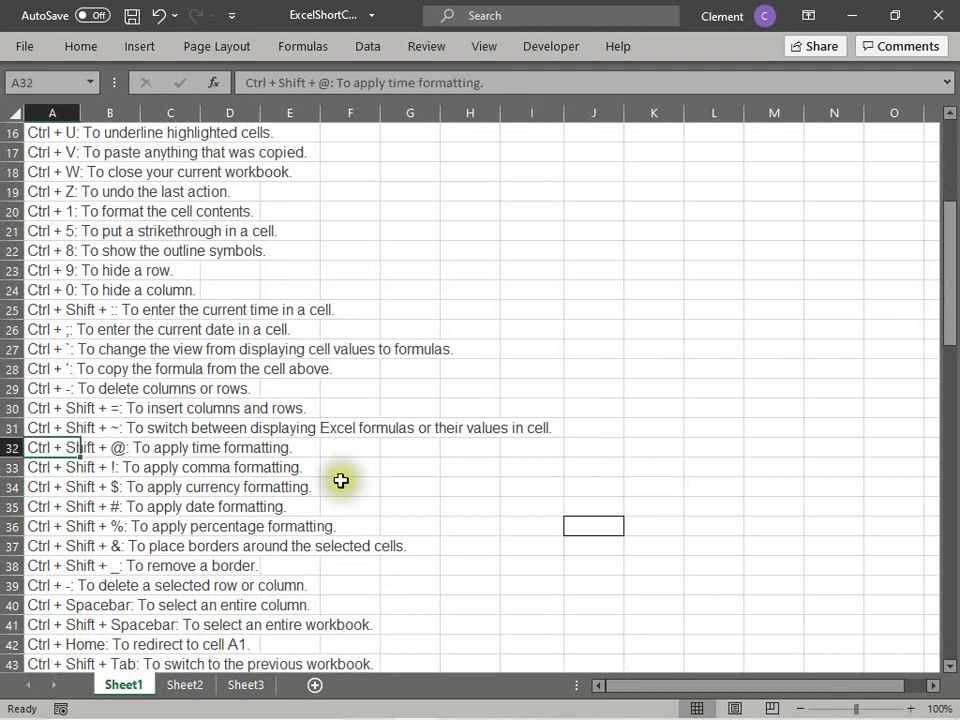
left_click(677, 446)
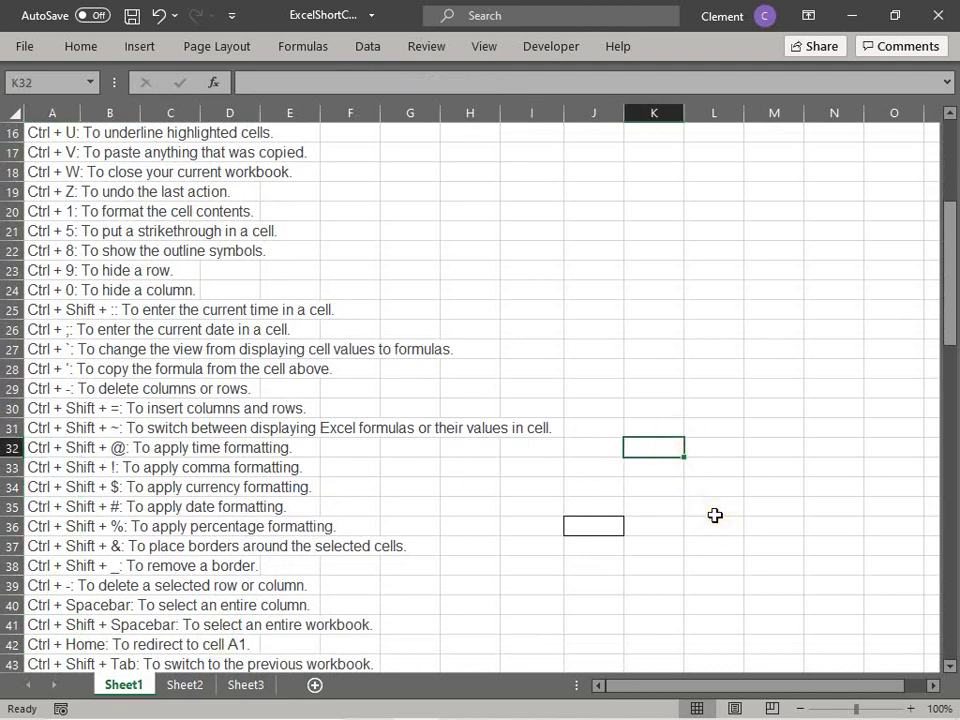
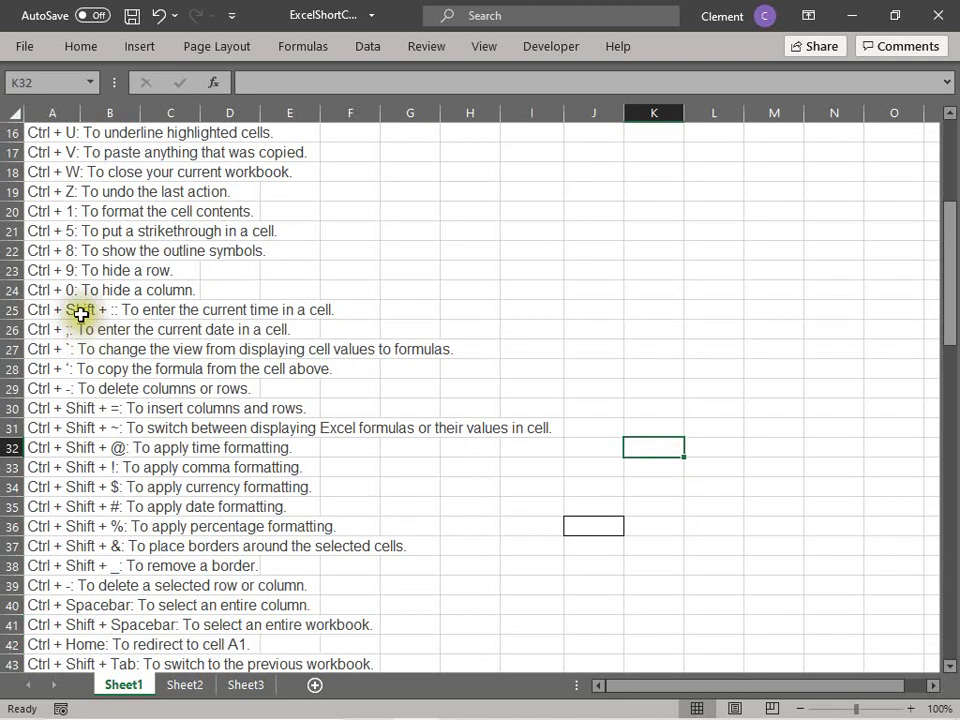
Step: Try the current-time shortcut on A25, then cancel it so A25's text stays unchanged
left_click(75, 310)
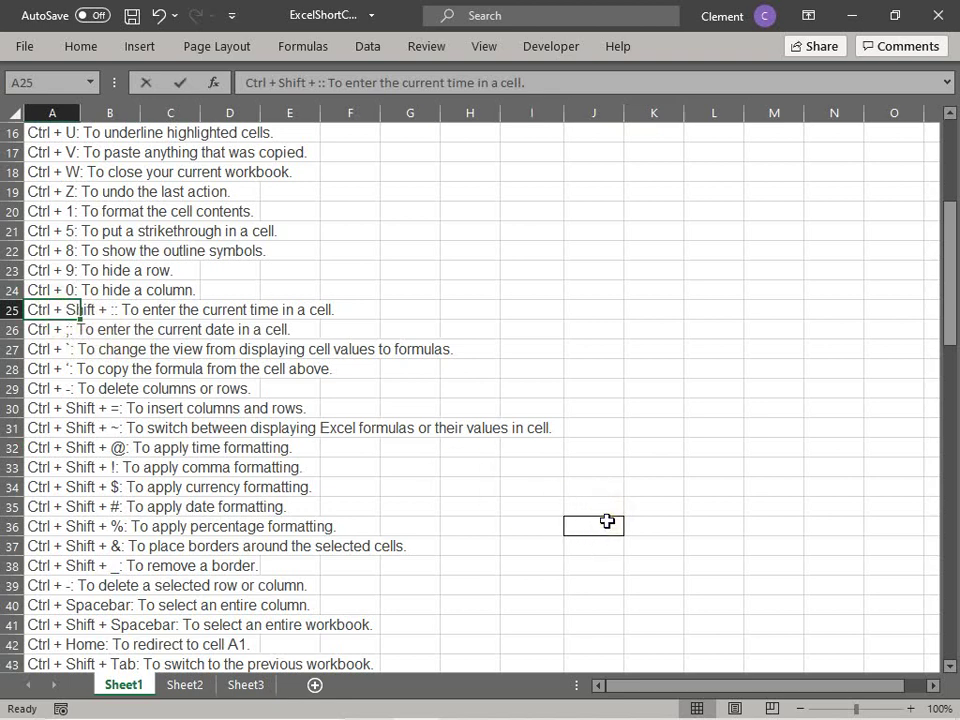
key("ctrl+shift+semicolon")
key("Escape")
Step: Insert the current time, 8:36 AM, into J36 with Ctrl+Shift+: and open its Format Cells dialog
left_click(585, 521)
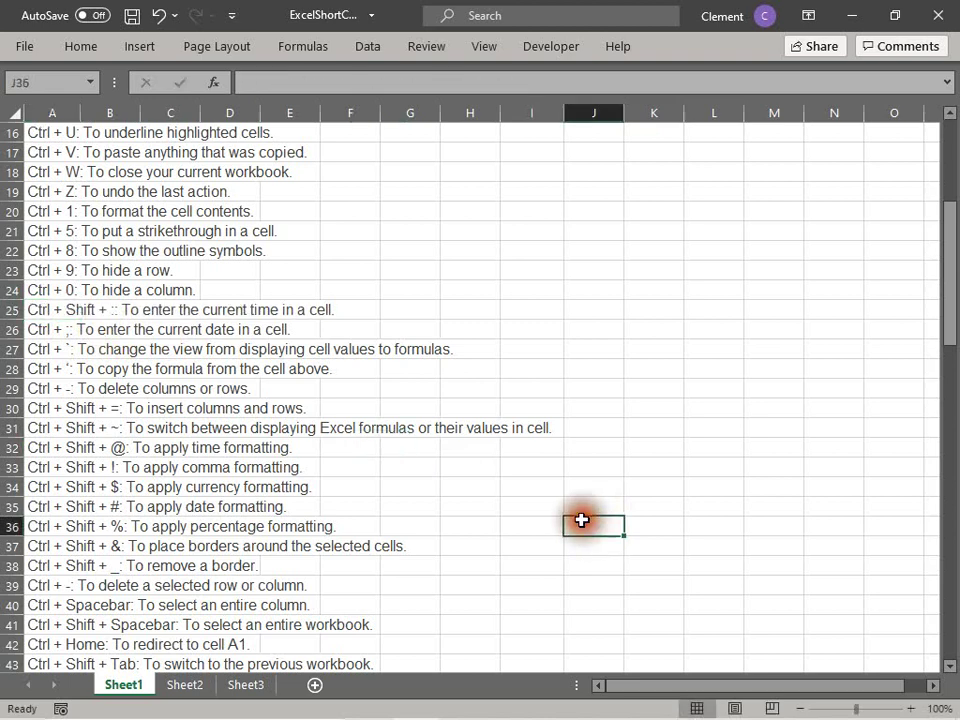
key("ctrl+shift+semicolon")
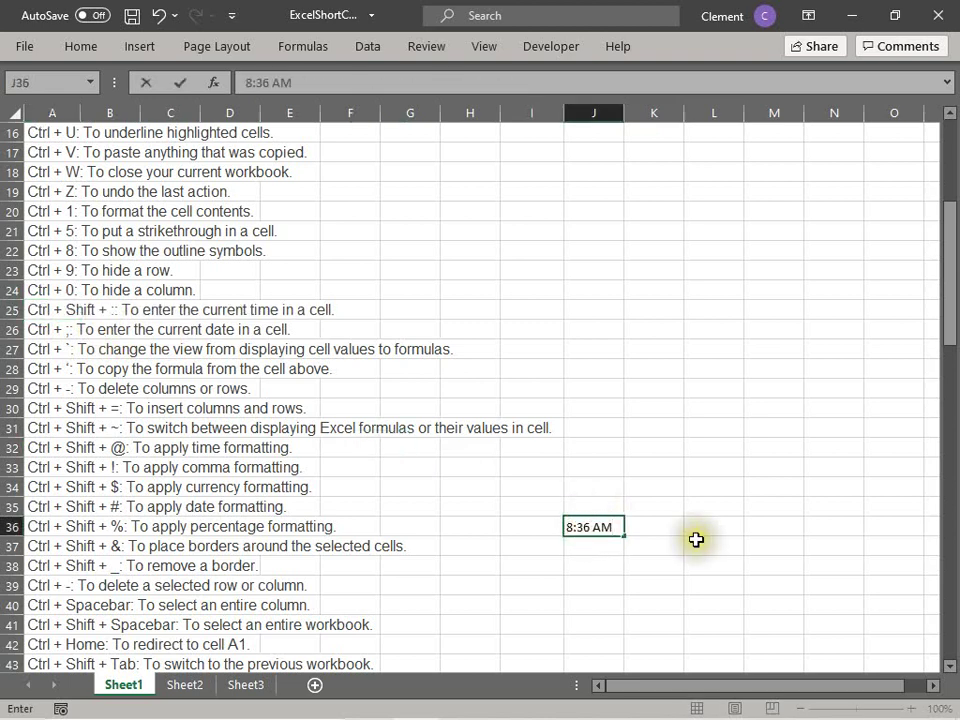
left_click(696, 538)
left_click(588, 521)
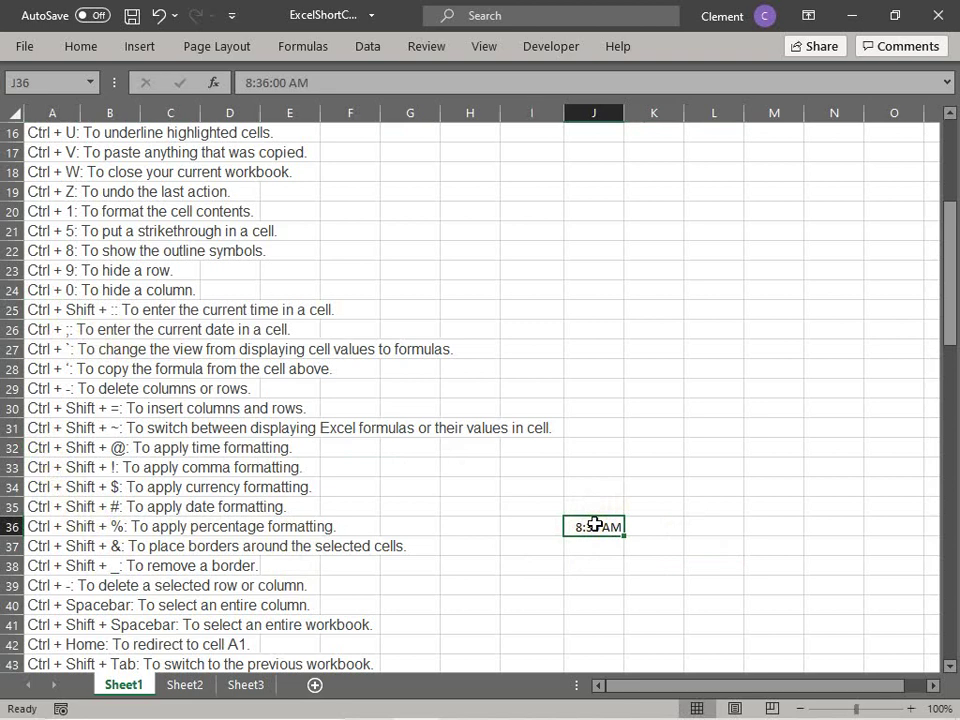
key("ctrl+1")
Step: Switch J36 to General format so its time shows as 0.358333
left_click(289, 188)
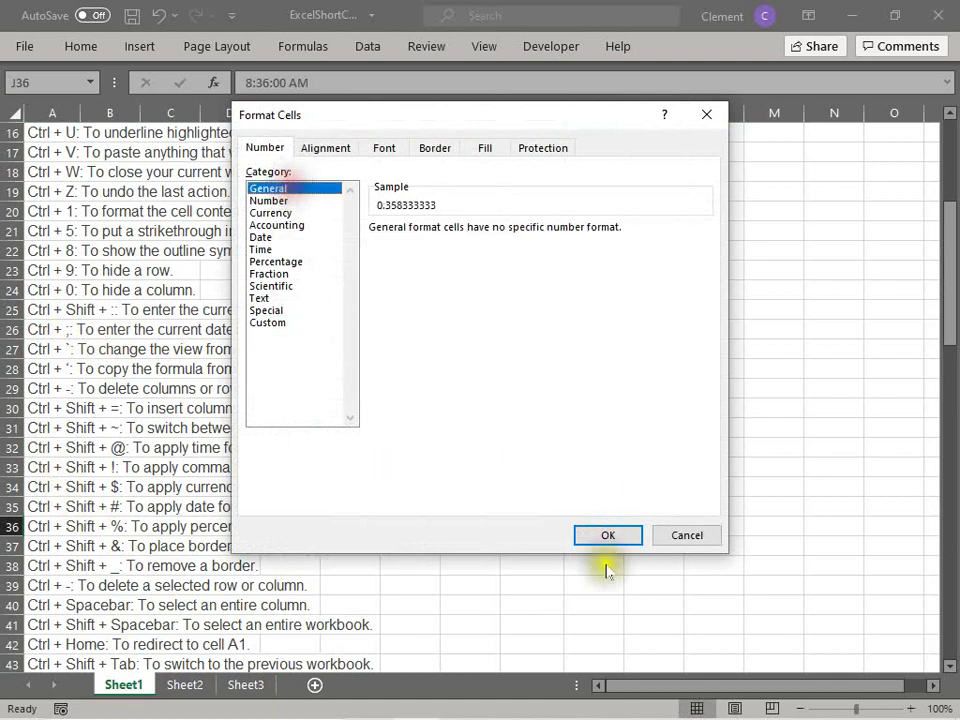
left_click(608, 536)
left_click(595, 566)
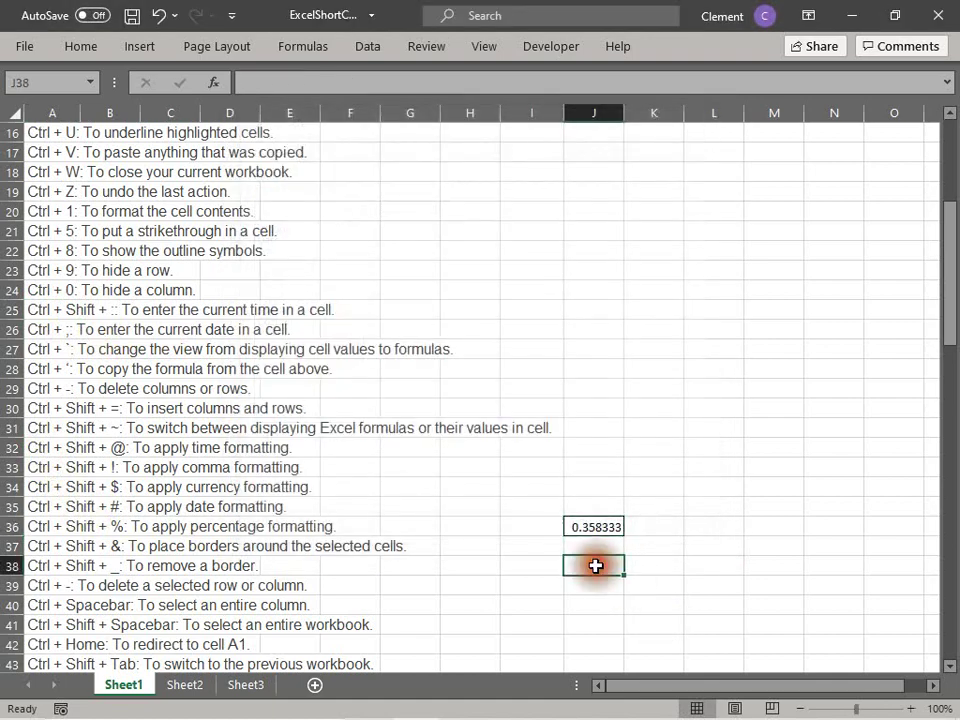
left_click(578, 525)
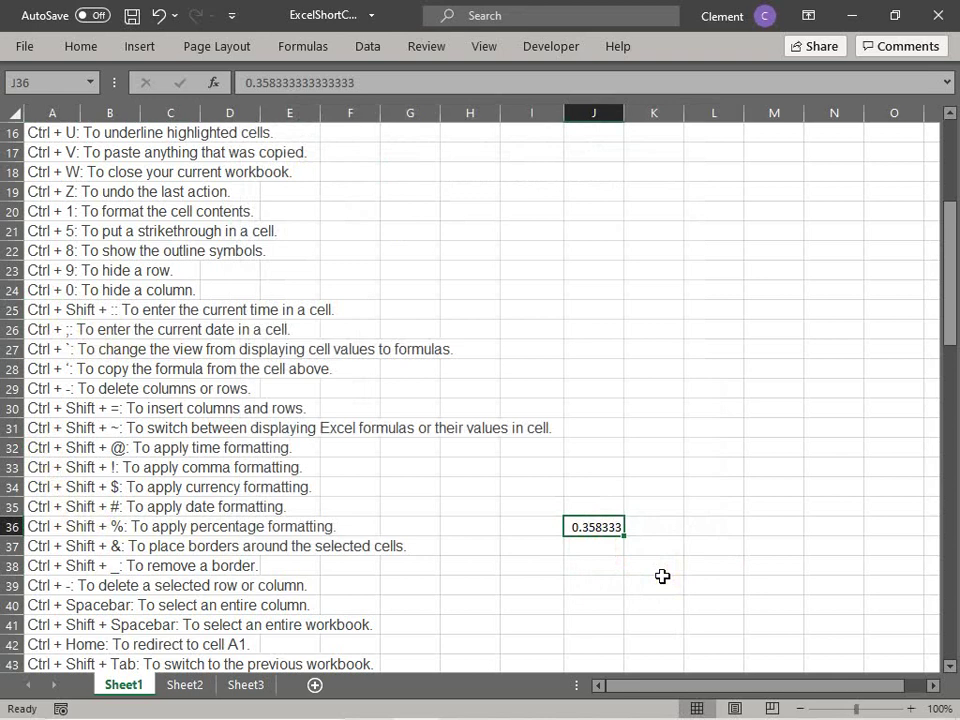
Step: Apply time formatting to J36 with Ctrl+Shift+@, reset it with Ctrl+Shift+~, then reapply it
key("ctrl+shift+2")
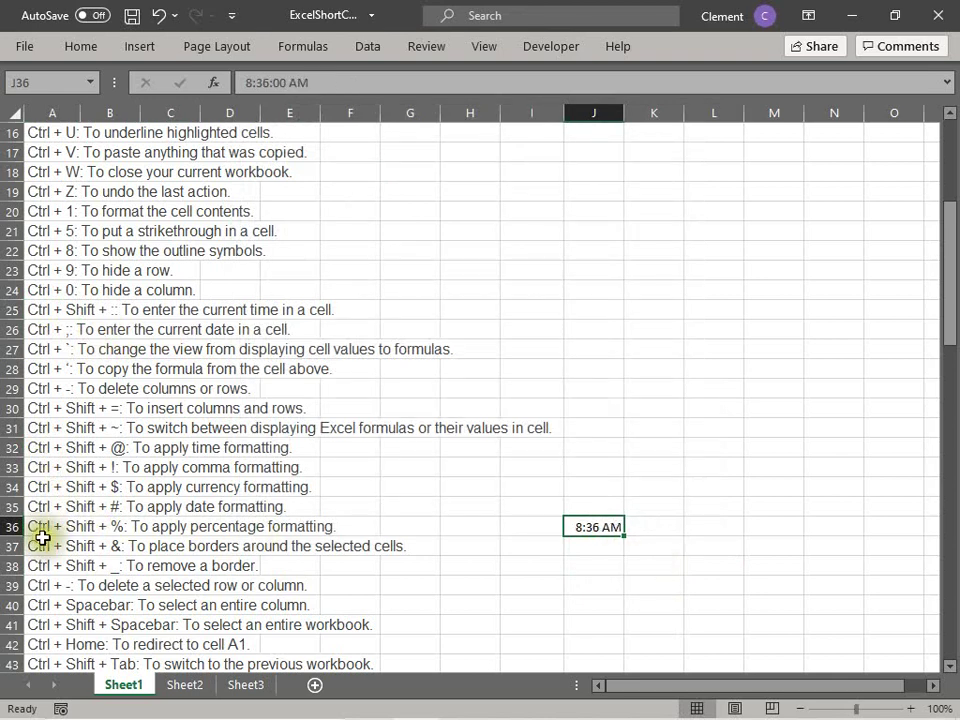
left_click(42, 535)
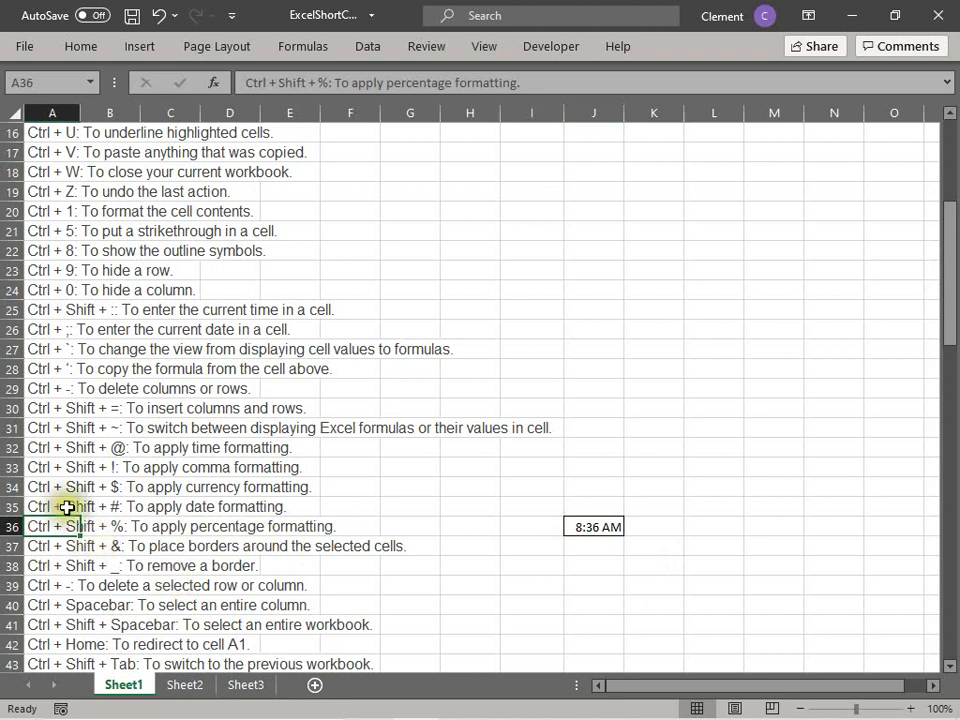
left_click(64, 447)
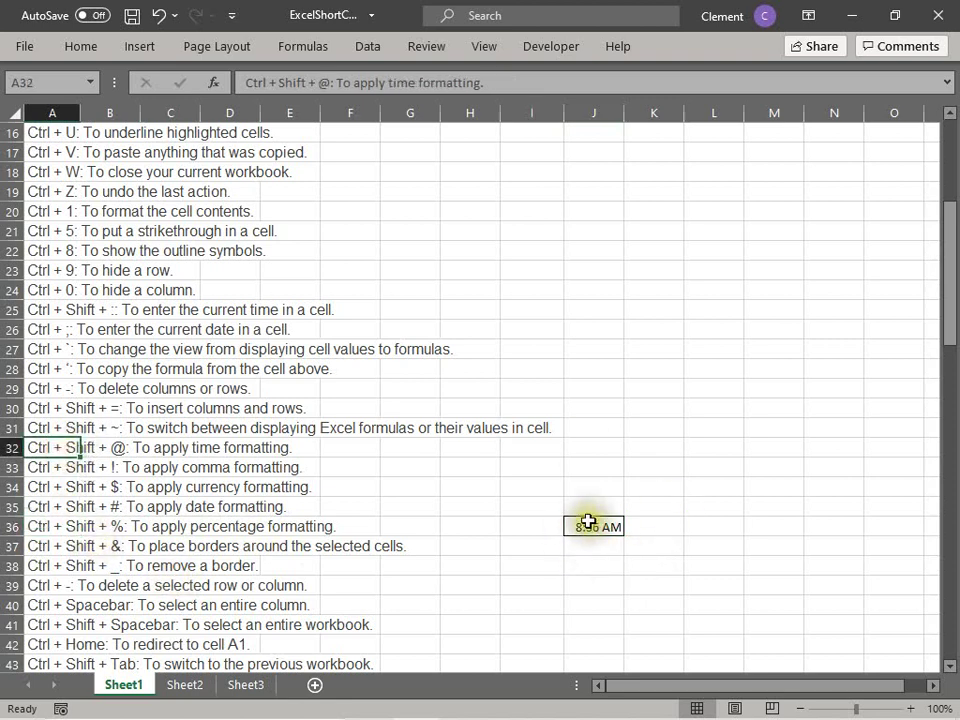
left_click(590, 524)
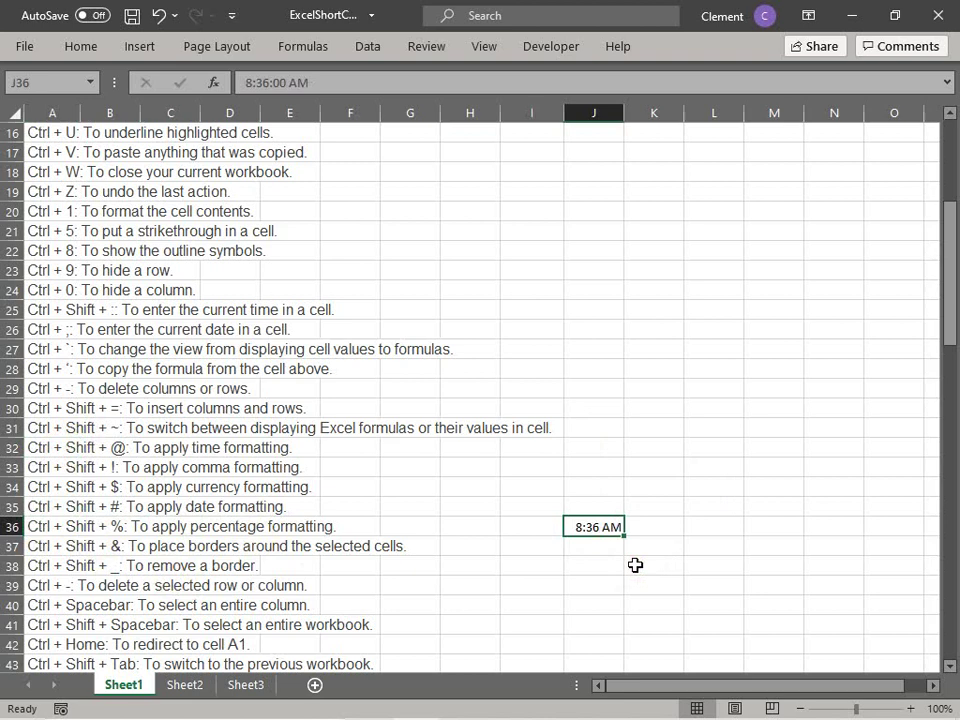
key("ctrl+shift+asciitilde")
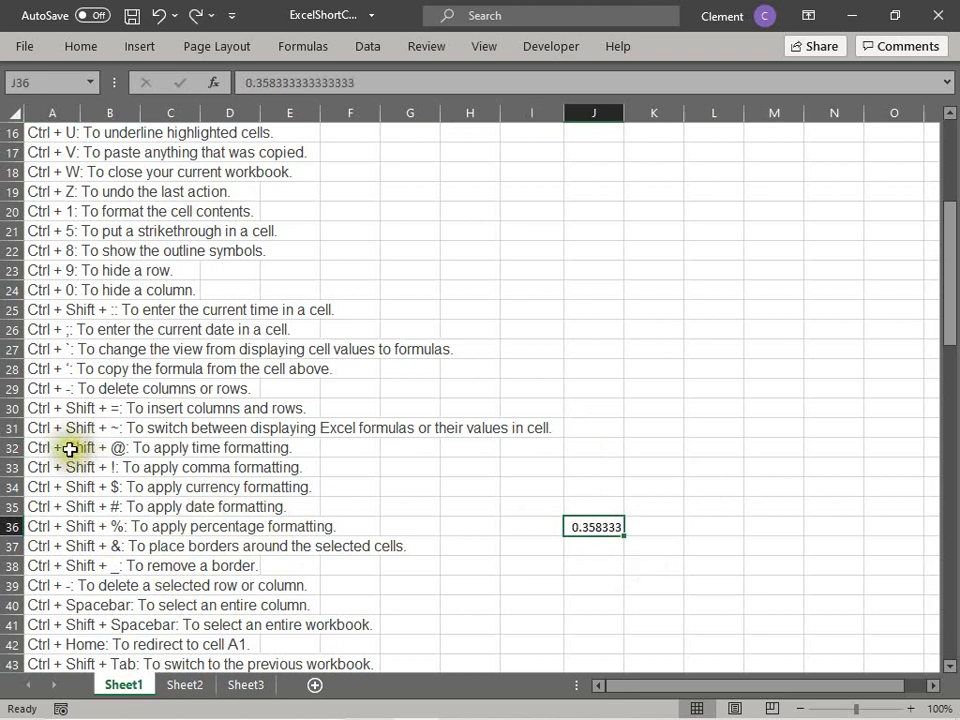
left_click(70, 450)
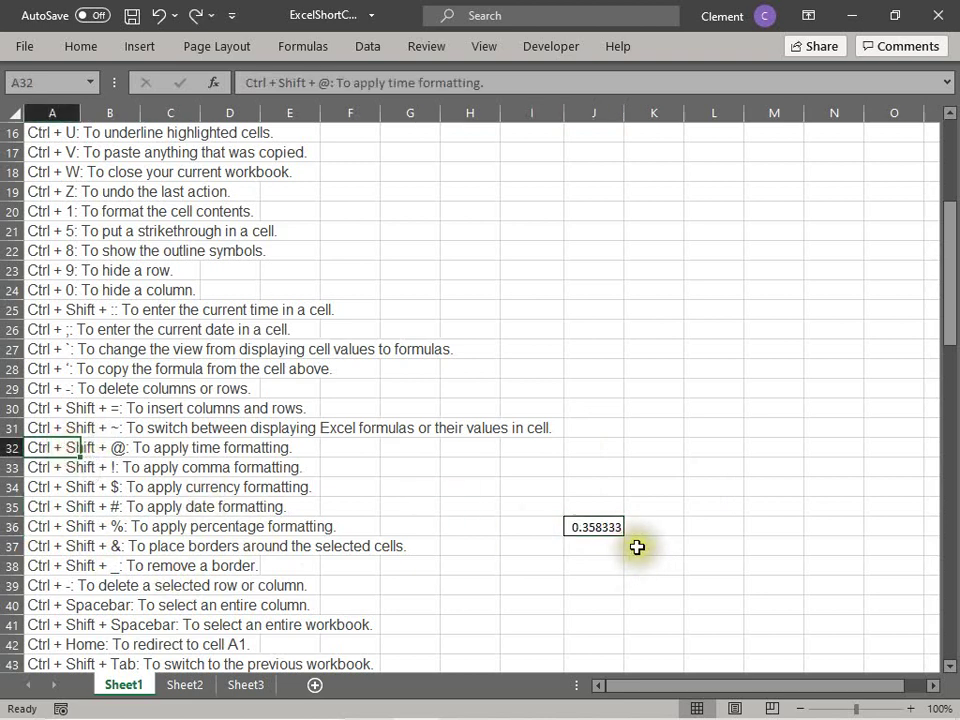
left_click(587, 531)
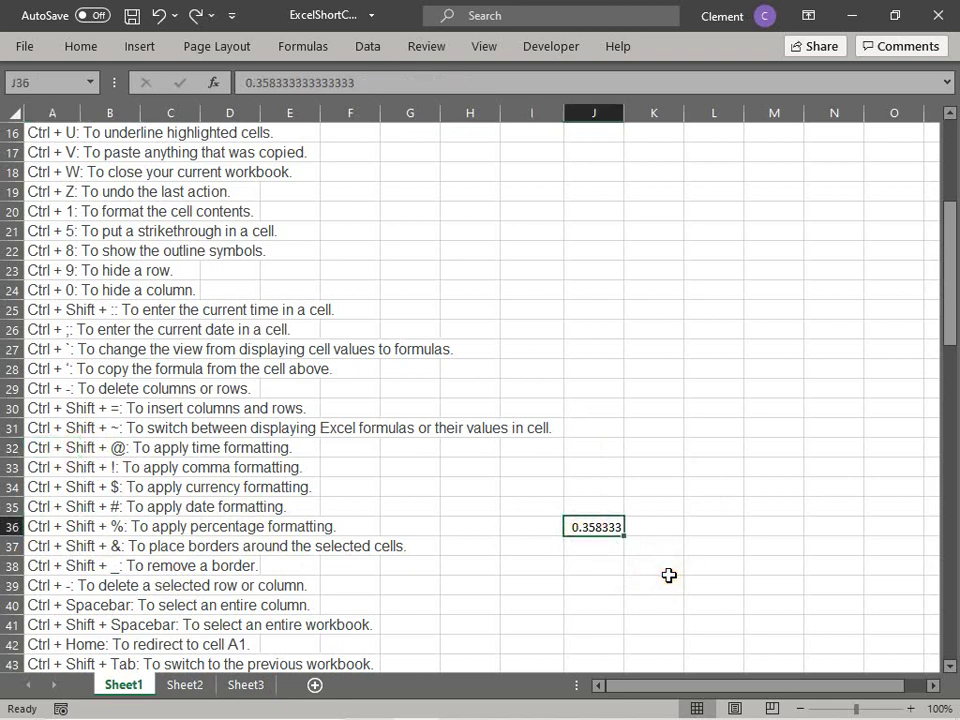
key("ctrl+shift+at")
Step: Undo and redo J36's time format, then delete J36's value
left_click(575, 560)
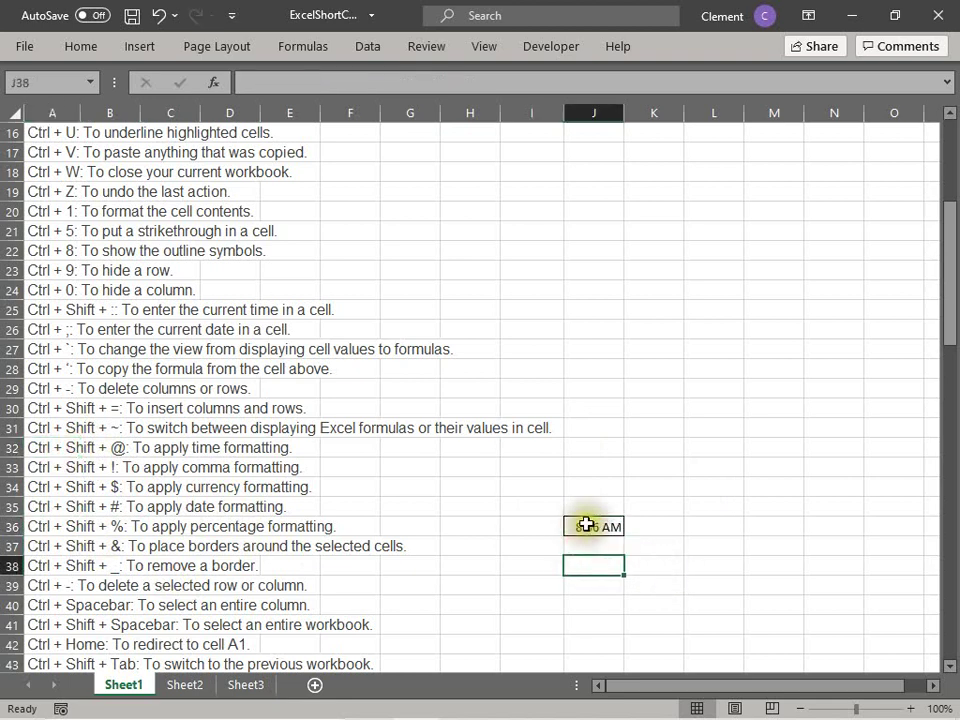
left_click(610, 526)
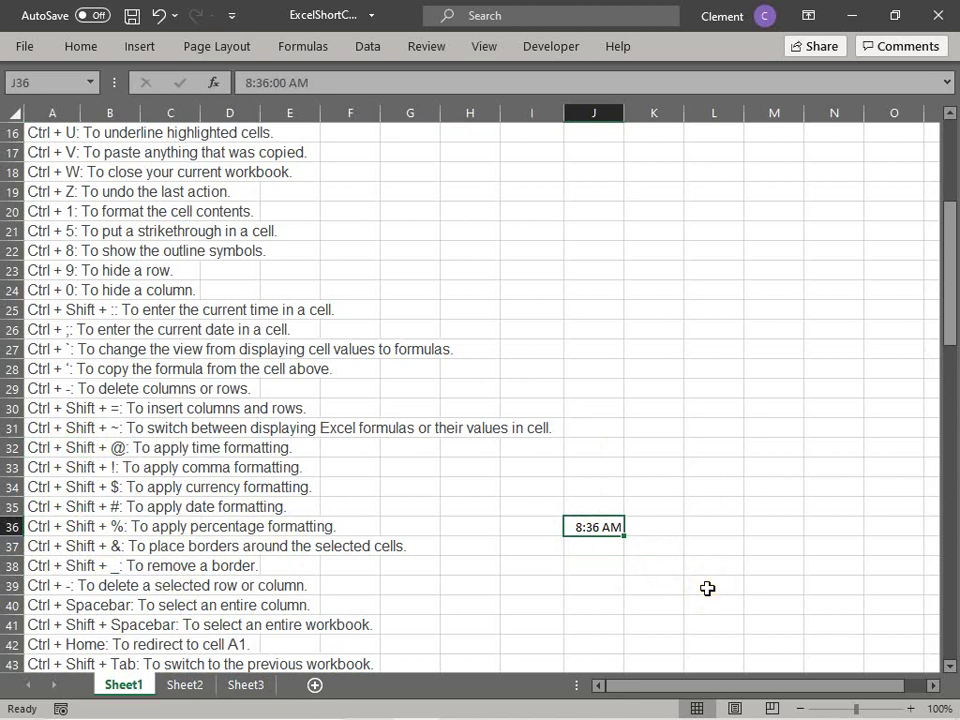
key("ctrl+z")
key("ctrl+y")
left_click(701, 584)
left_click(584, 530)
key("Delete")
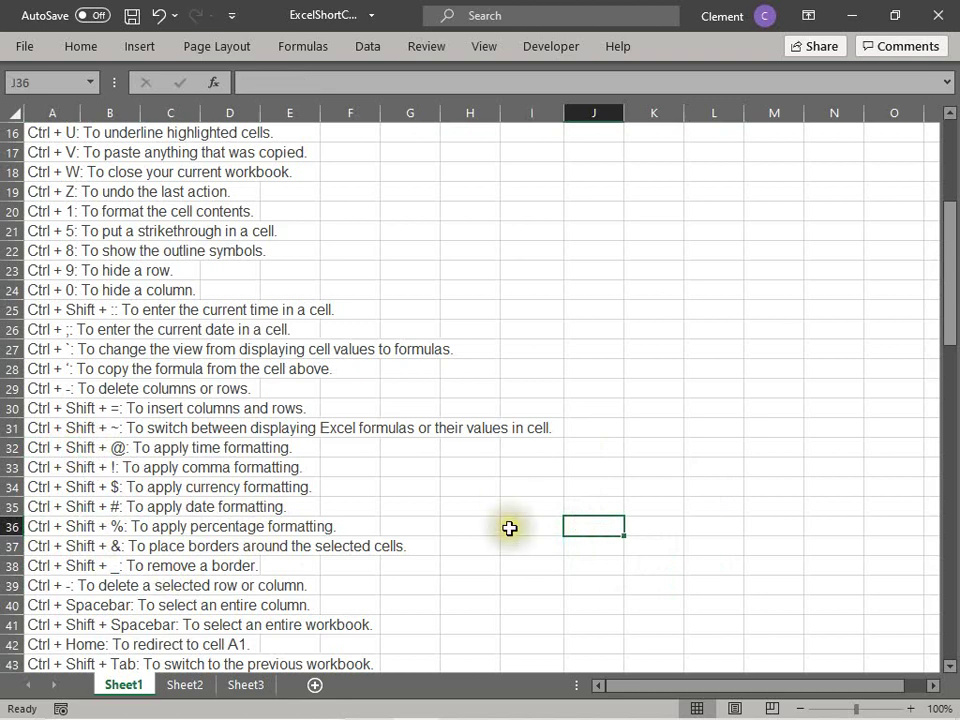
Step: Enter 12345668 in J33 and apply comma formatting with Ctrl+Shift+!
left_click(75, 467)
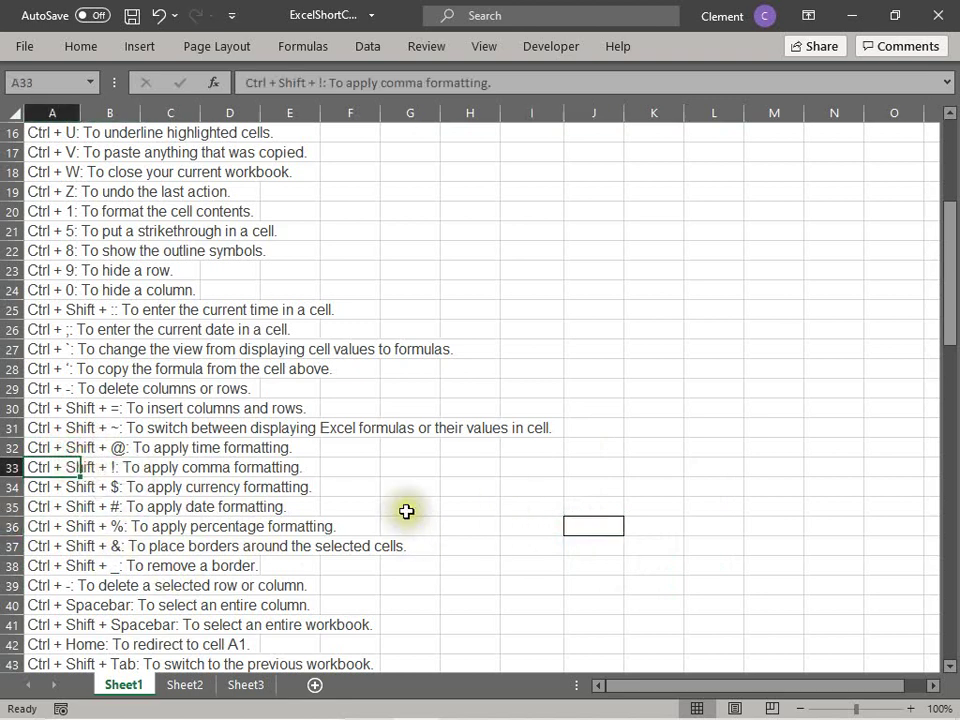
left_click(615, 467)
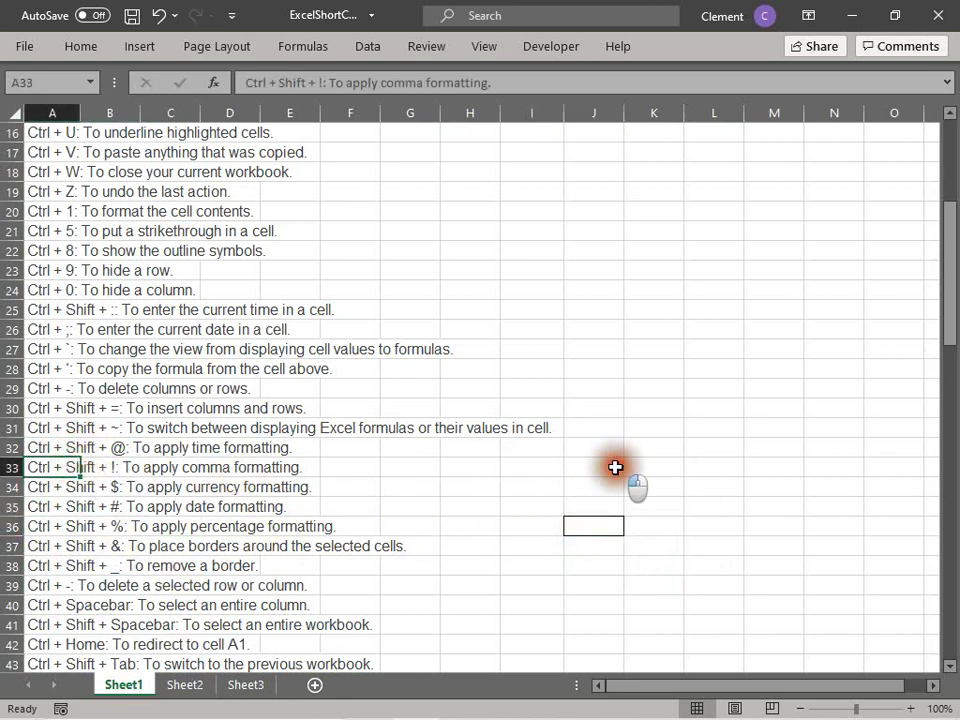
type("12345668")
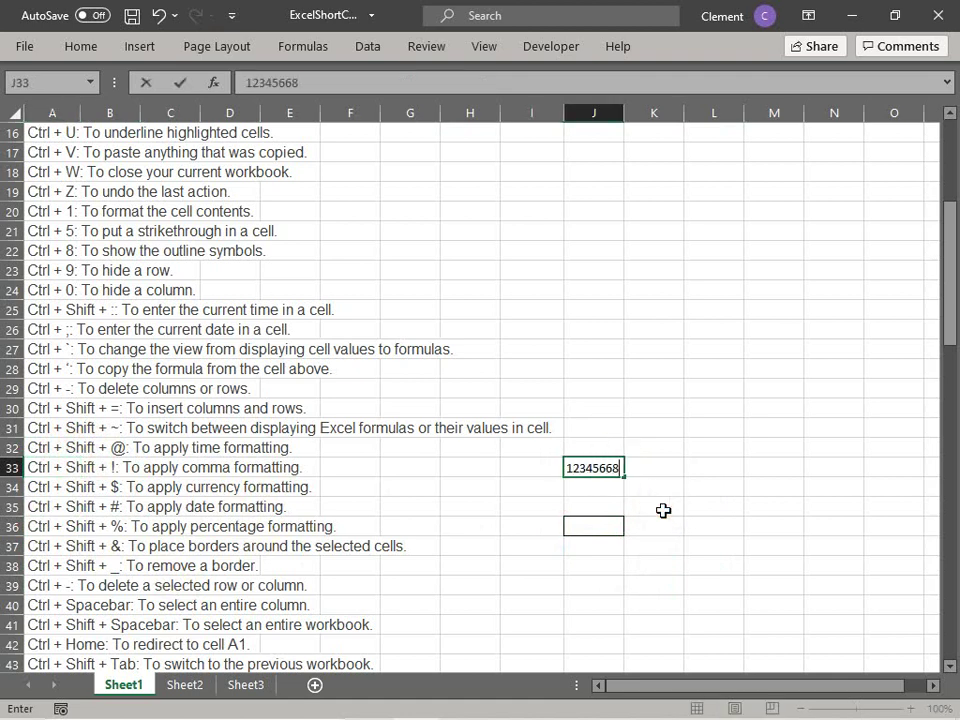
key("Return")
key("Up")
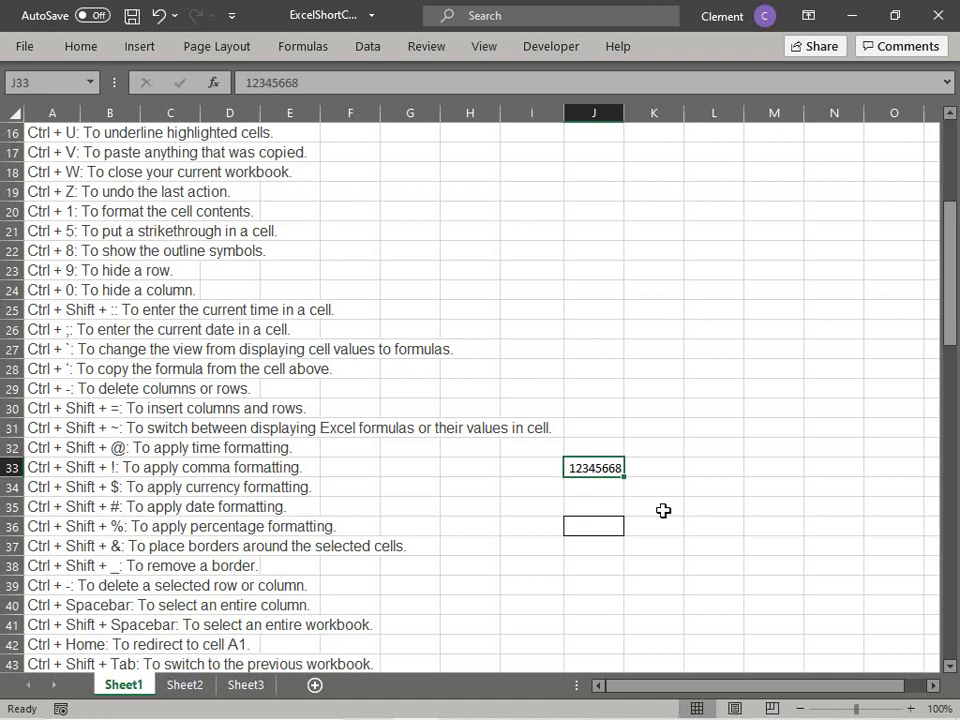
key("ctrl+shift+1")
left_click(612, 490)
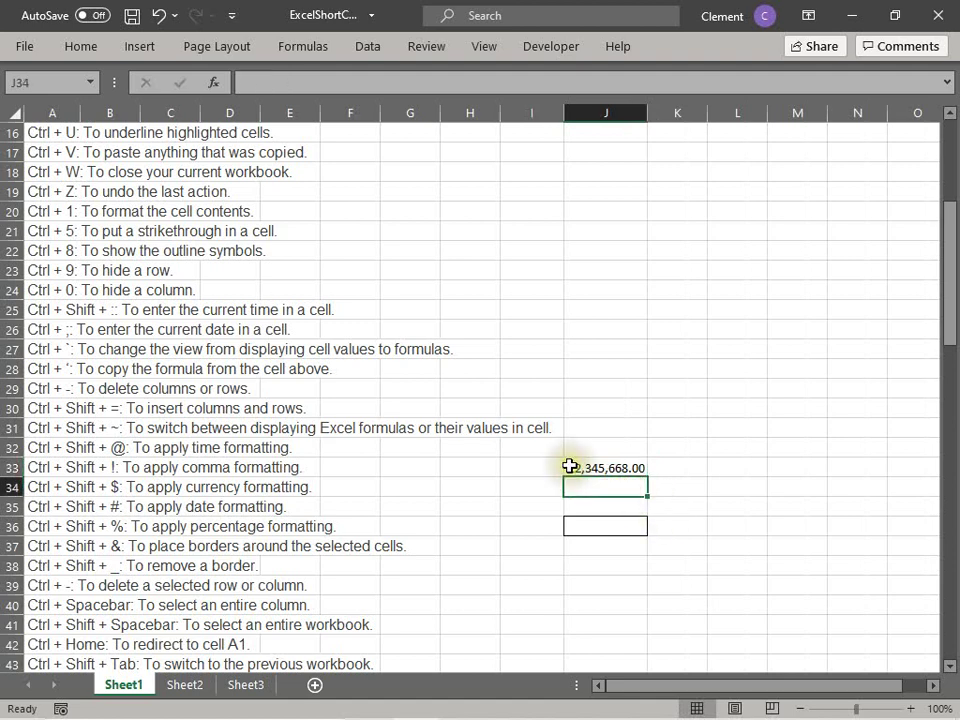
left_click(569, 466)
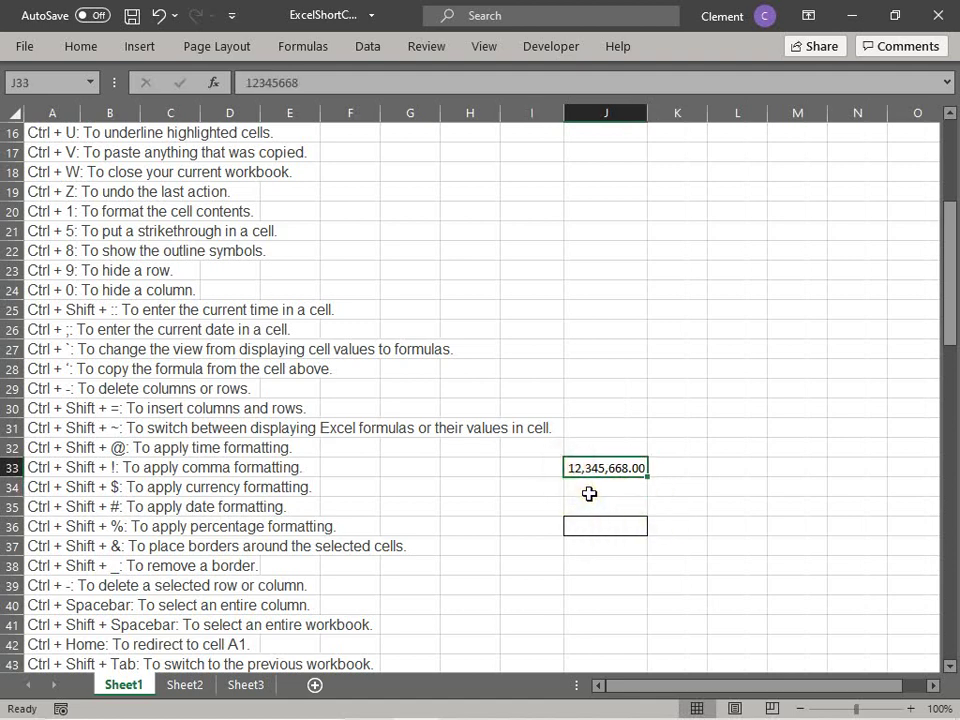
Step: Undo the comma format and give J33 currency formatting, $12,345,668.00
left_click(133, 491)
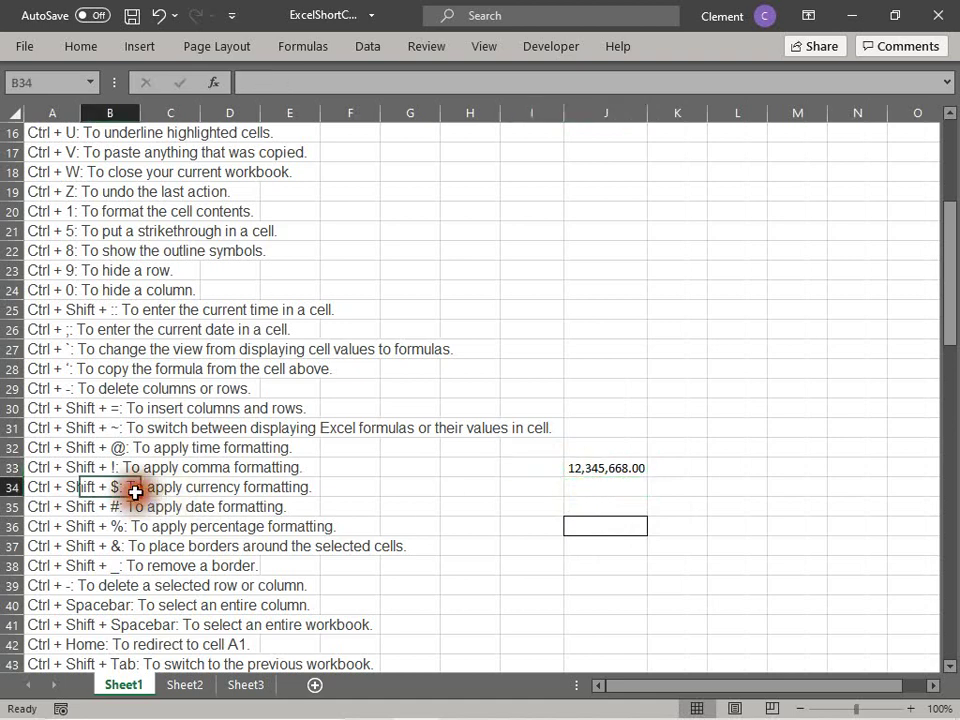
left_click(41, 489)
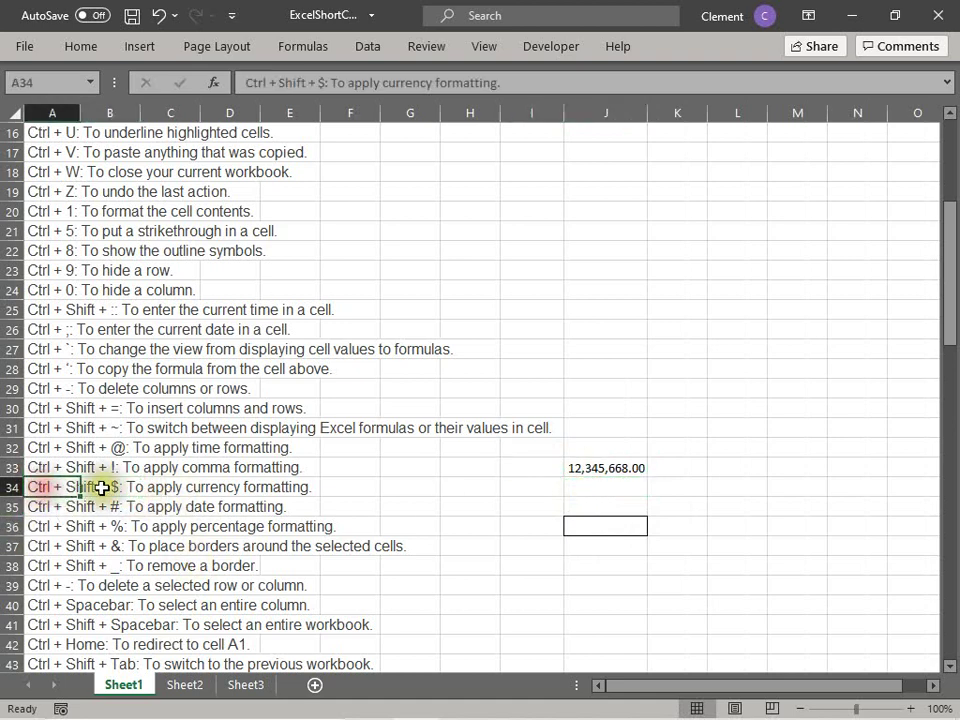
left_click(594, 472)
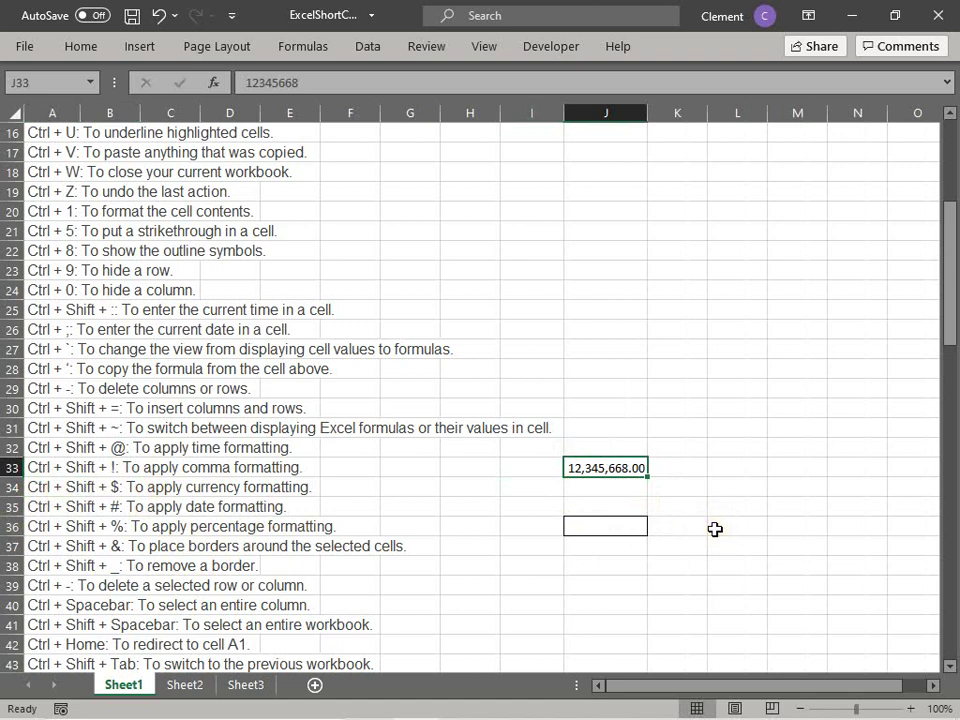
key("ctrl+z")
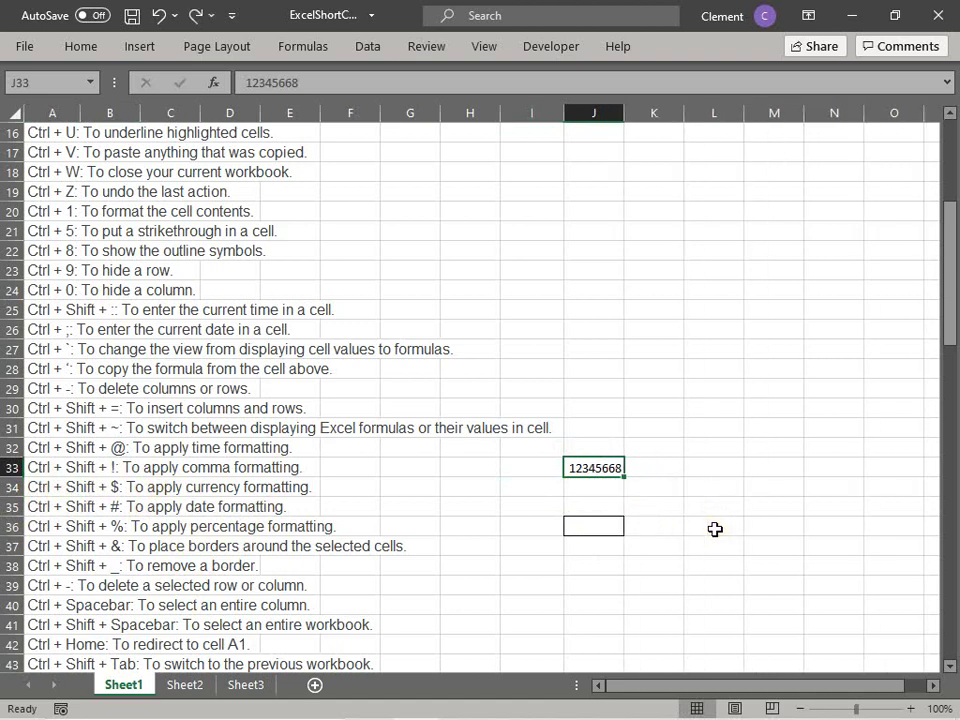
key("ctrl+shift+4")
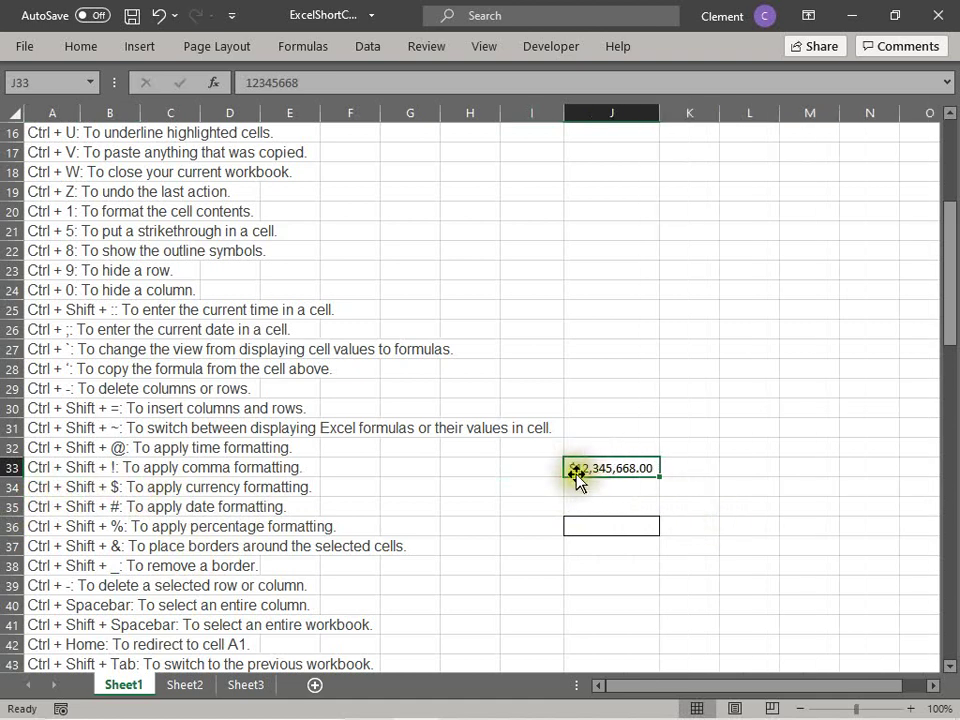
Step: Insert today's date, 4/5/2021, into J34 with Ctrl+;
left_click(94, 488)
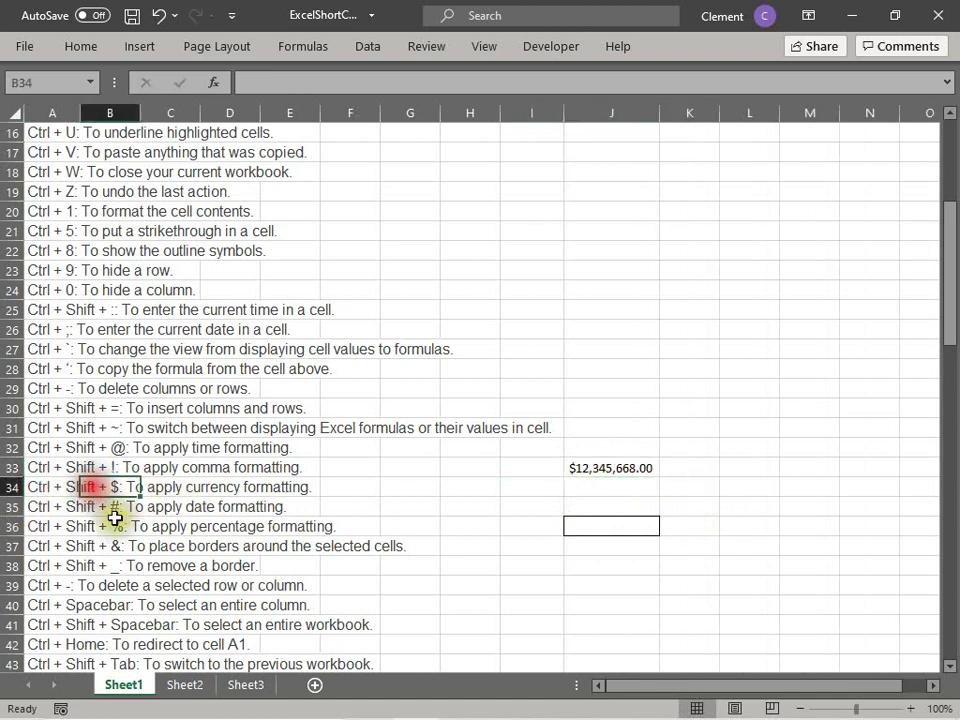
left_click(48, 508)
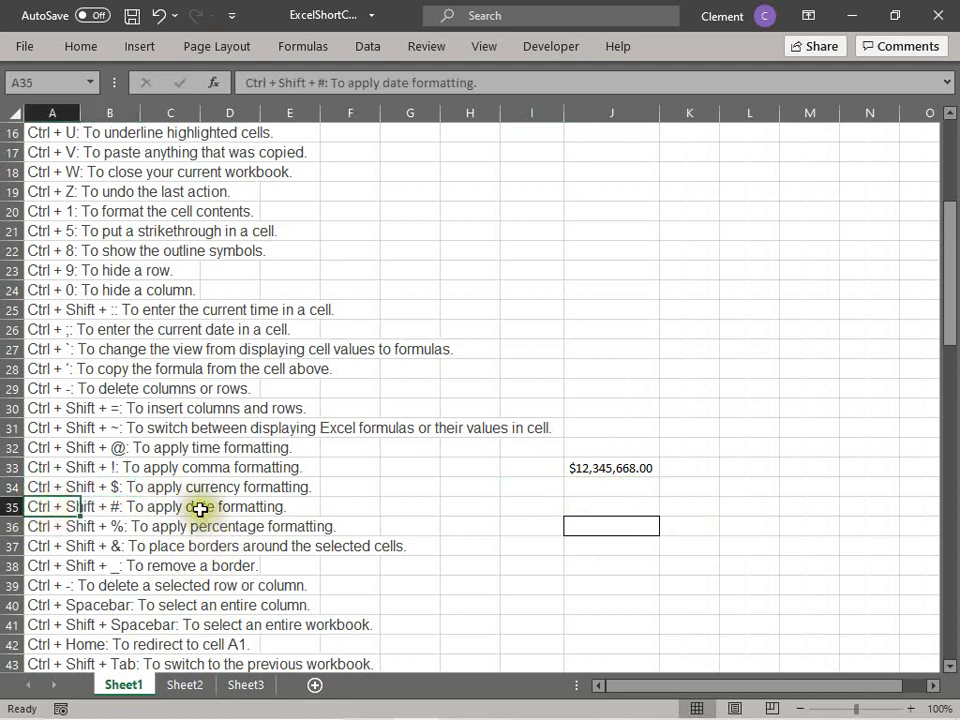
left_click(601, 493)
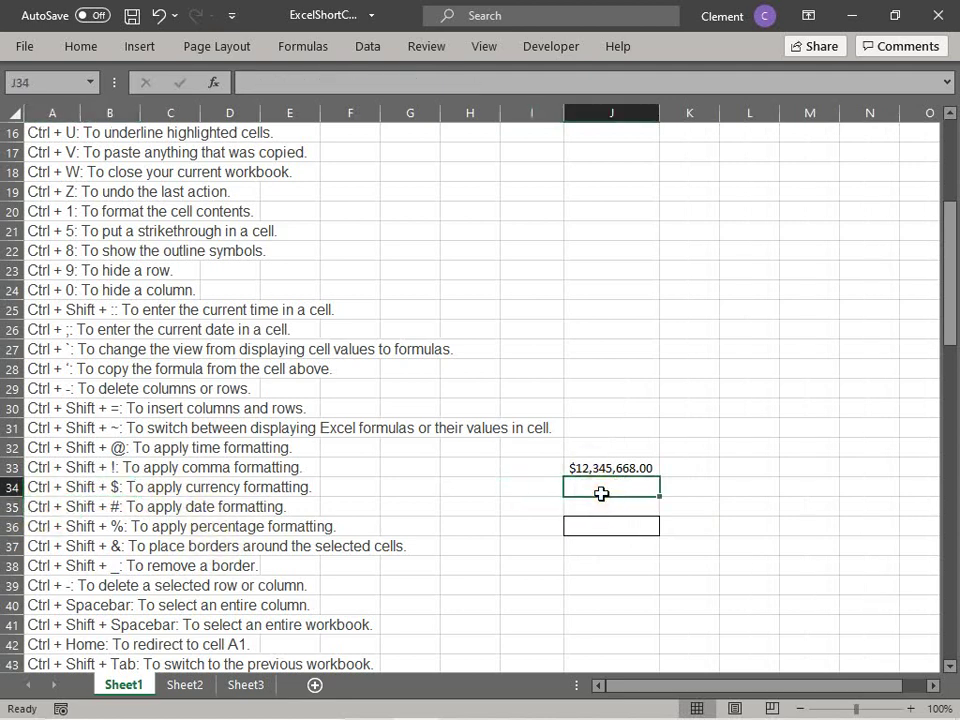
key("ctrl+semicolon")
left_click(596, 504)
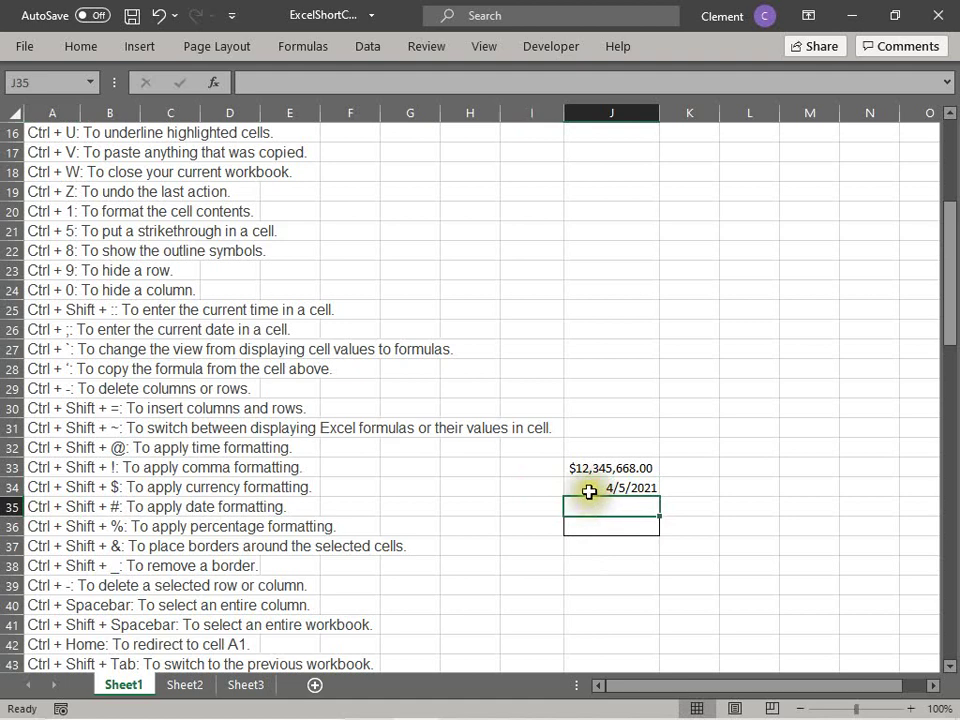
left_click(589, 492)
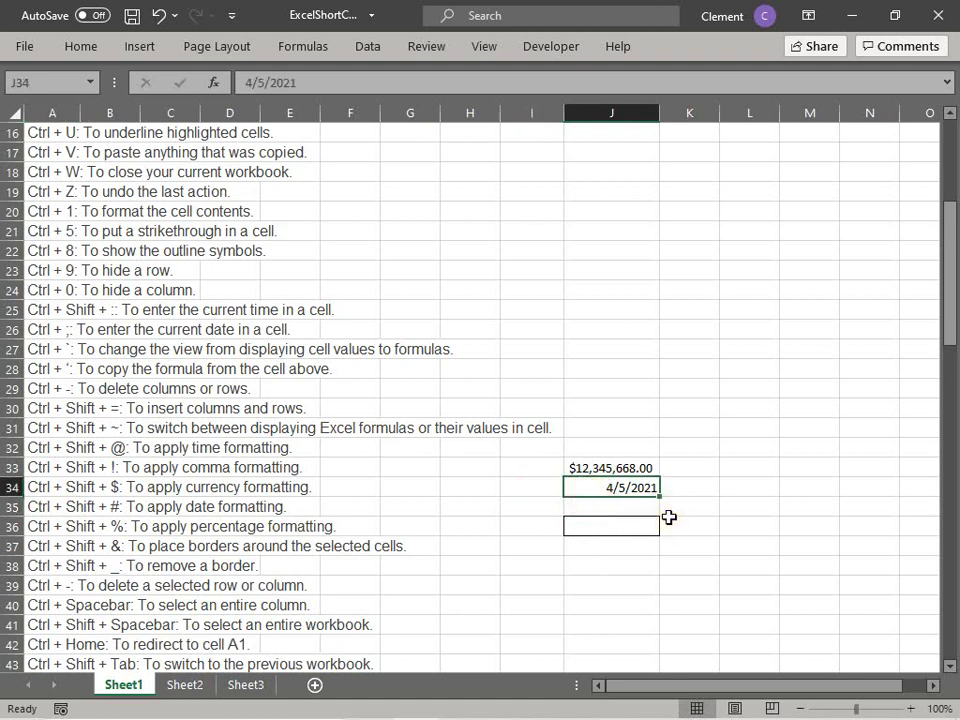
Step: Set J34 to General, showing 44291, then apply date formatting with Ctrl+Shift+#
key("ctrl+1")
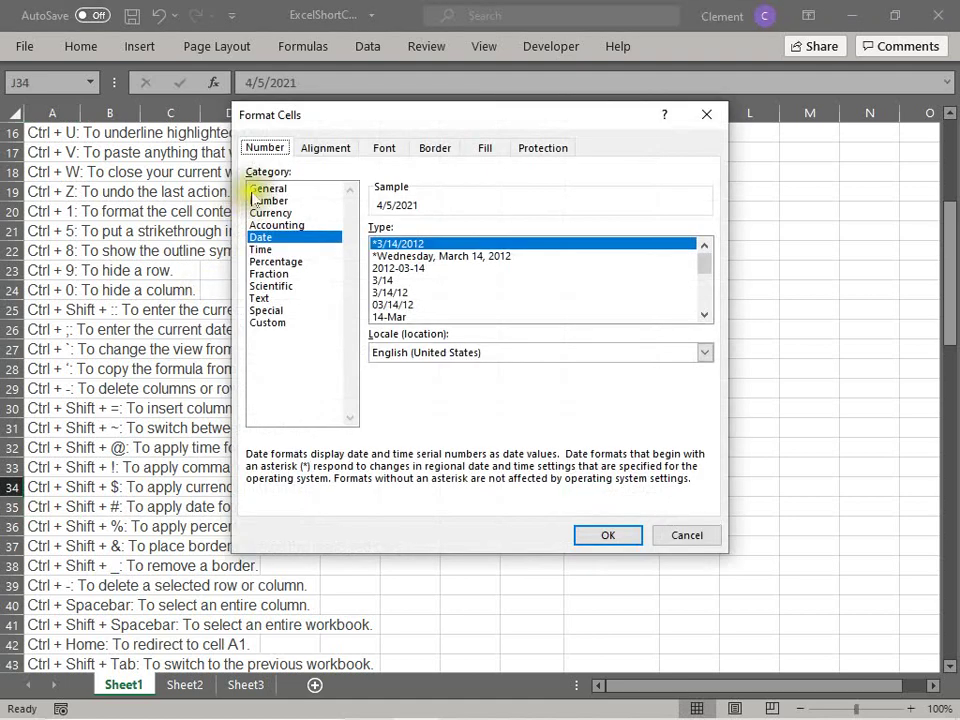
left_click(258, 189)
left_click(610, 537)
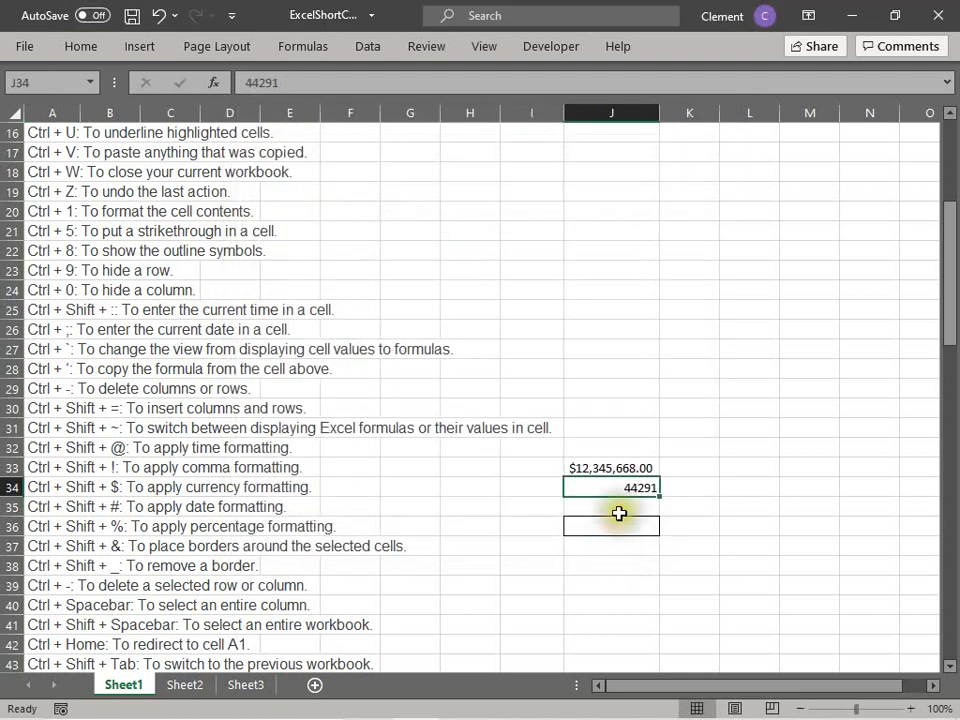
left_click(619, 513)
left_click(574, 482)
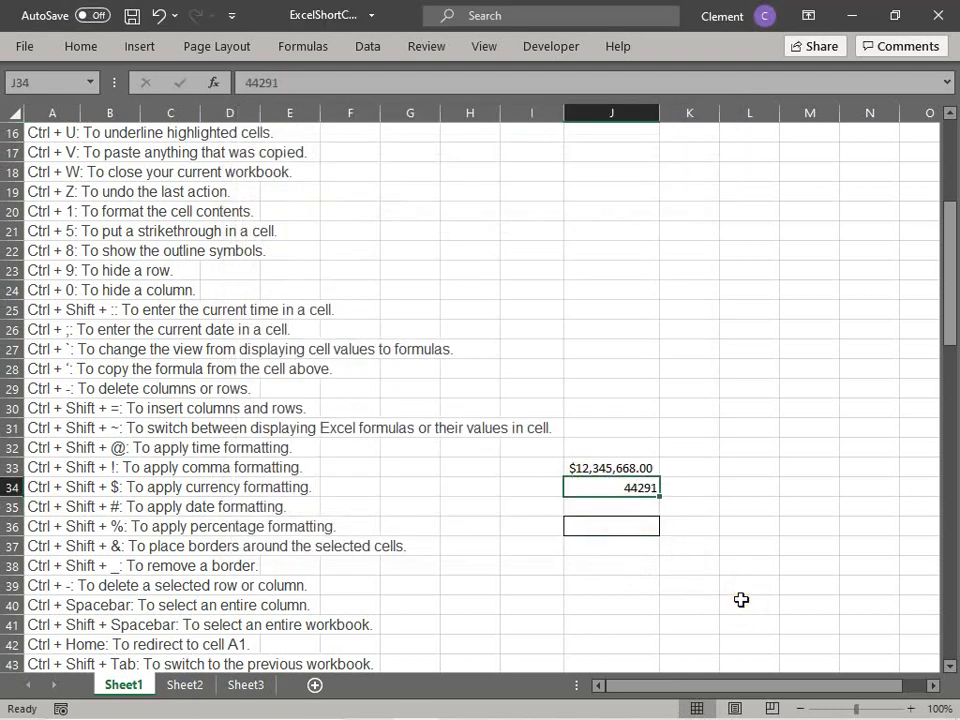
left_click(66, 511)
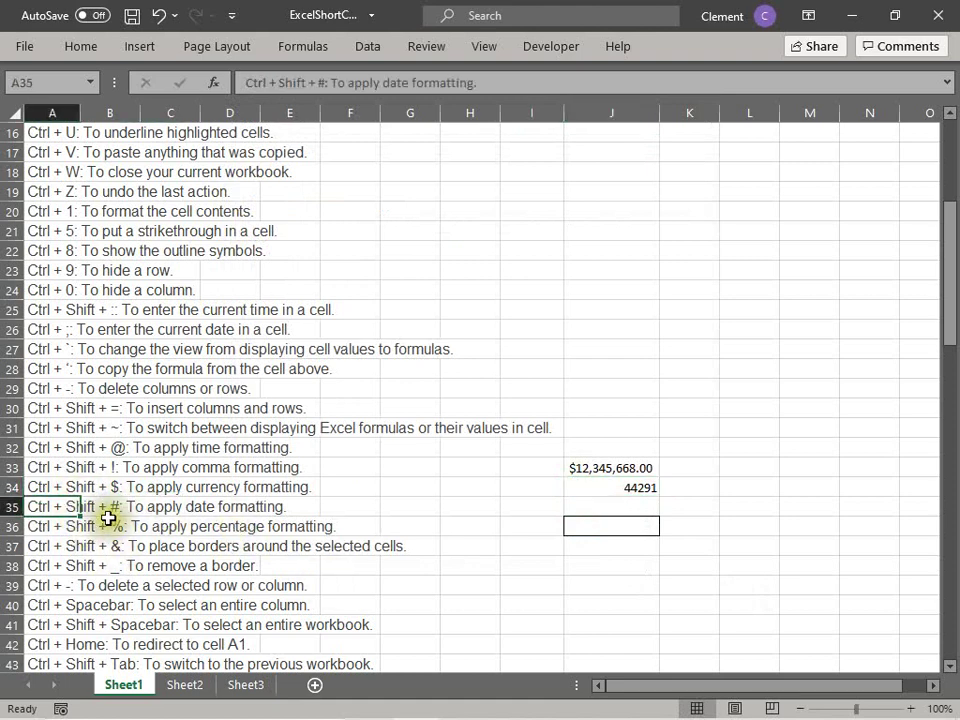
left_click(590, 488)
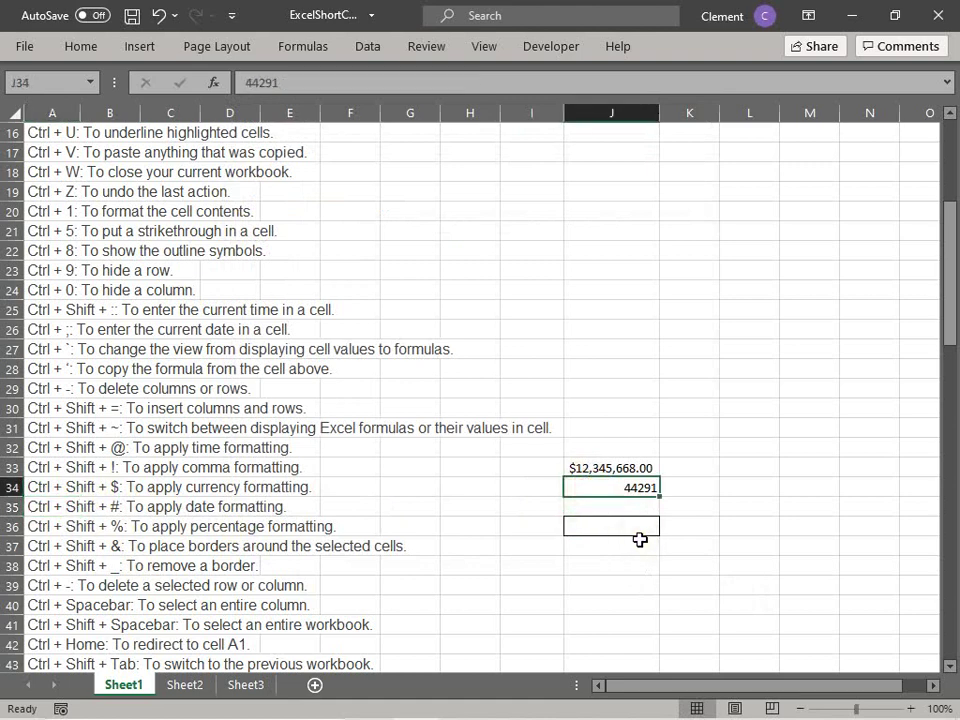
key("ctrl+shift+numbersign")
Step: Enter 0.3 into cell J35
left_click(574, 548)
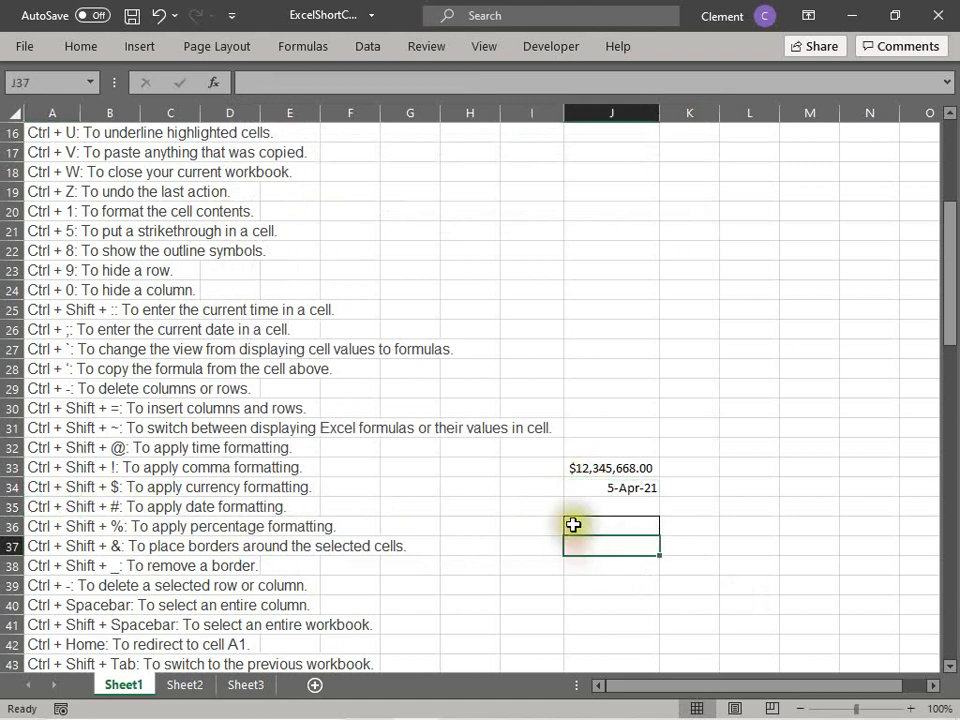
left_click(570, 507)
left_click(84, 523)
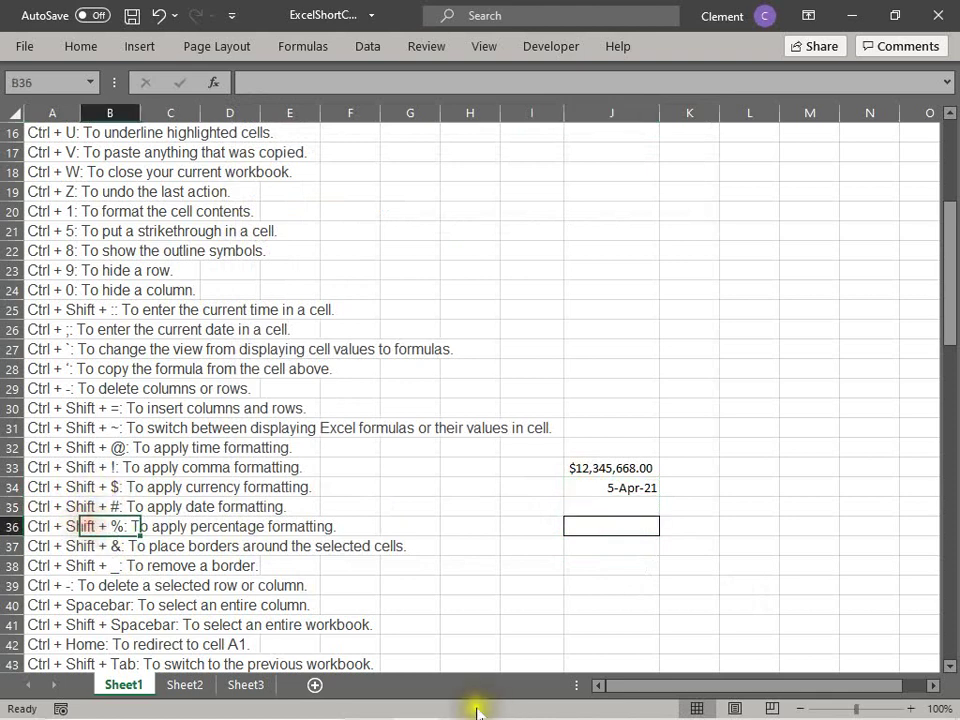
left_click(61, 524)
left_click(615, 508)
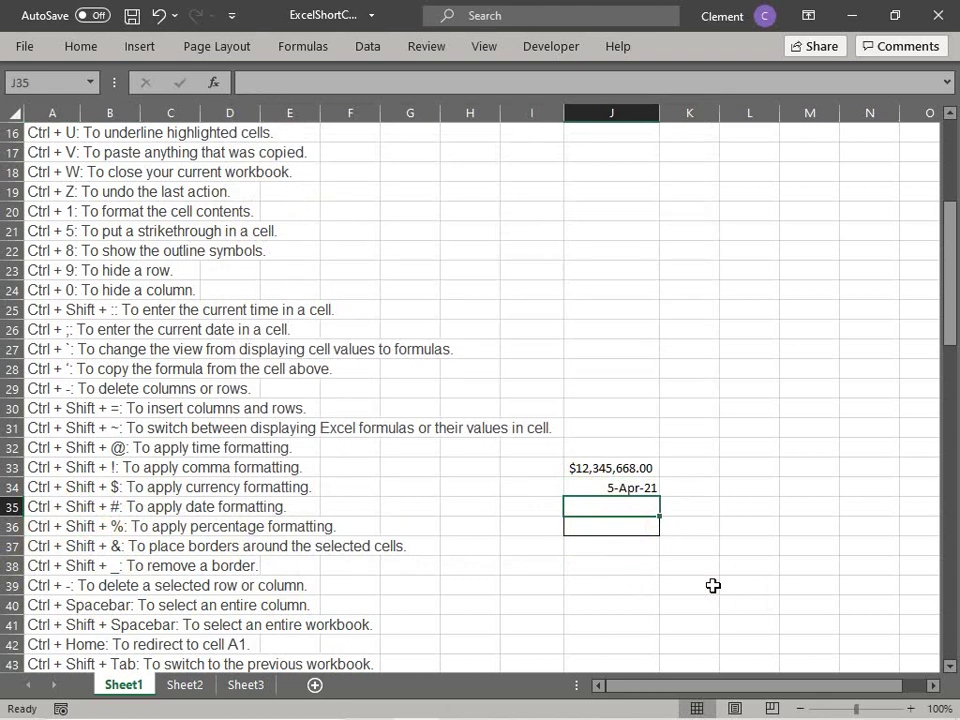
type("0.3")
key("Return")
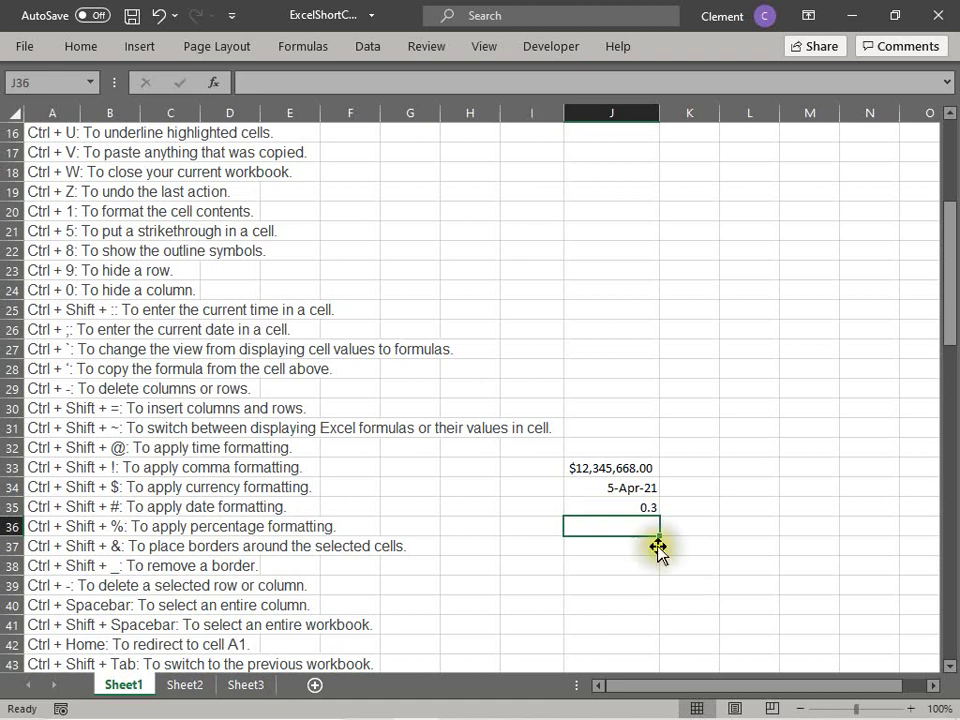
left_click(574, 508)
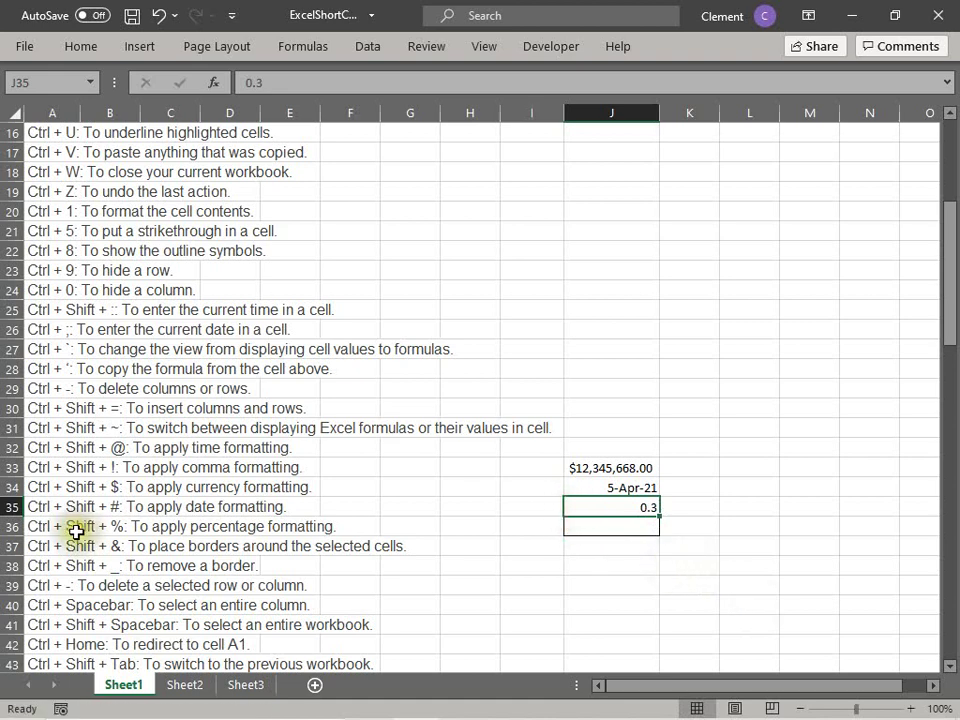
Step: Format J35 as a percentage with Ctrl+Shift+%, so it shows 30%
left_click(644, 504)
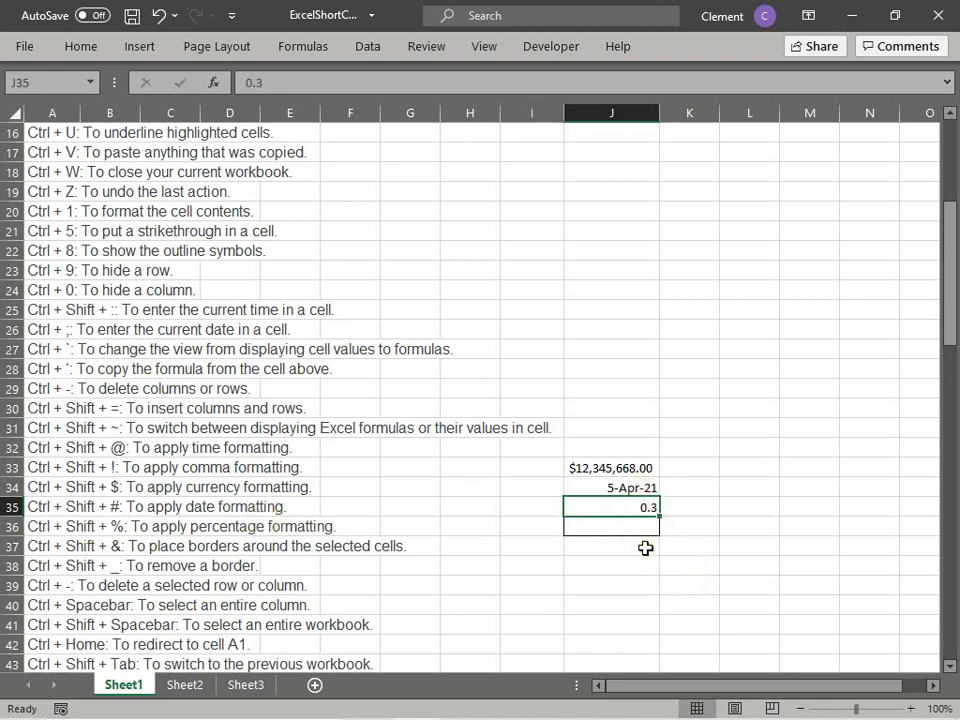
key("ctrl+shift+5")
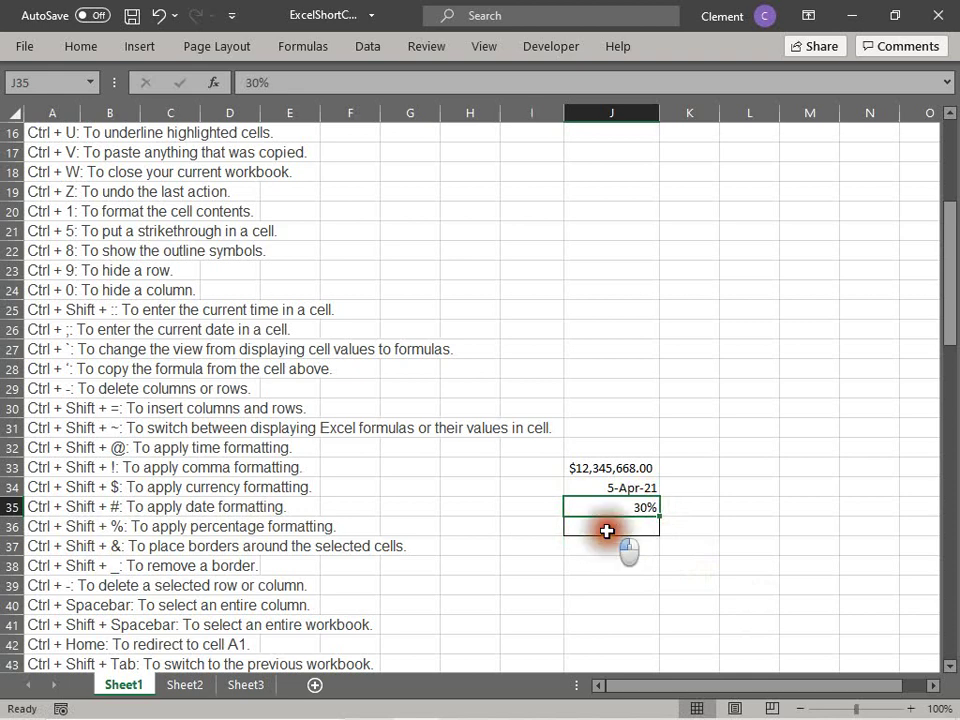
left_click(607, 531)
left_click(575, 508)
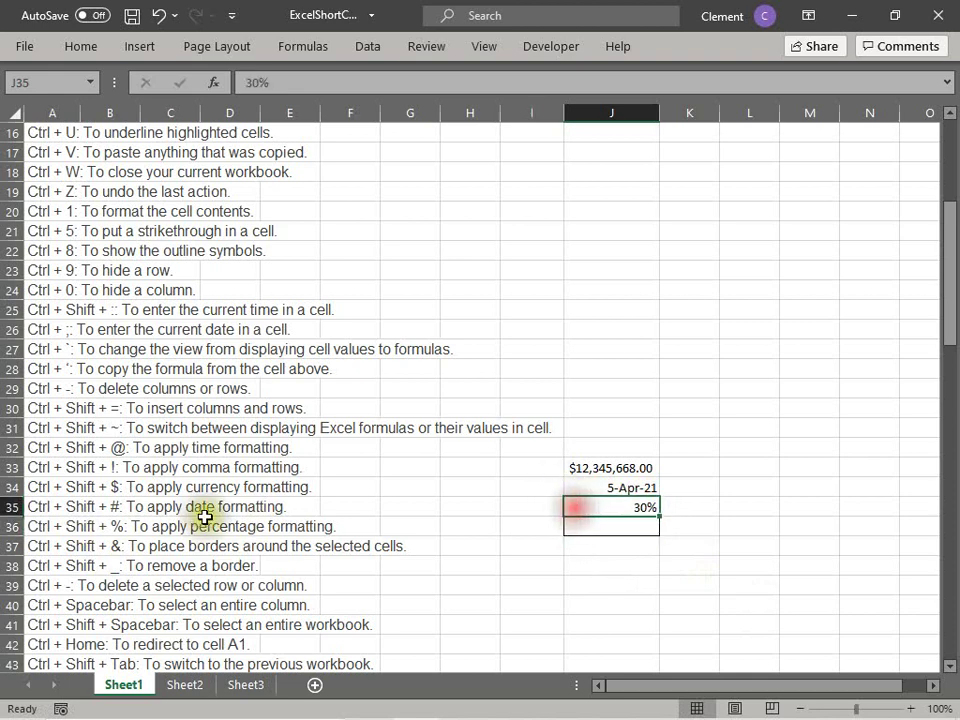
left_click(104, 546)
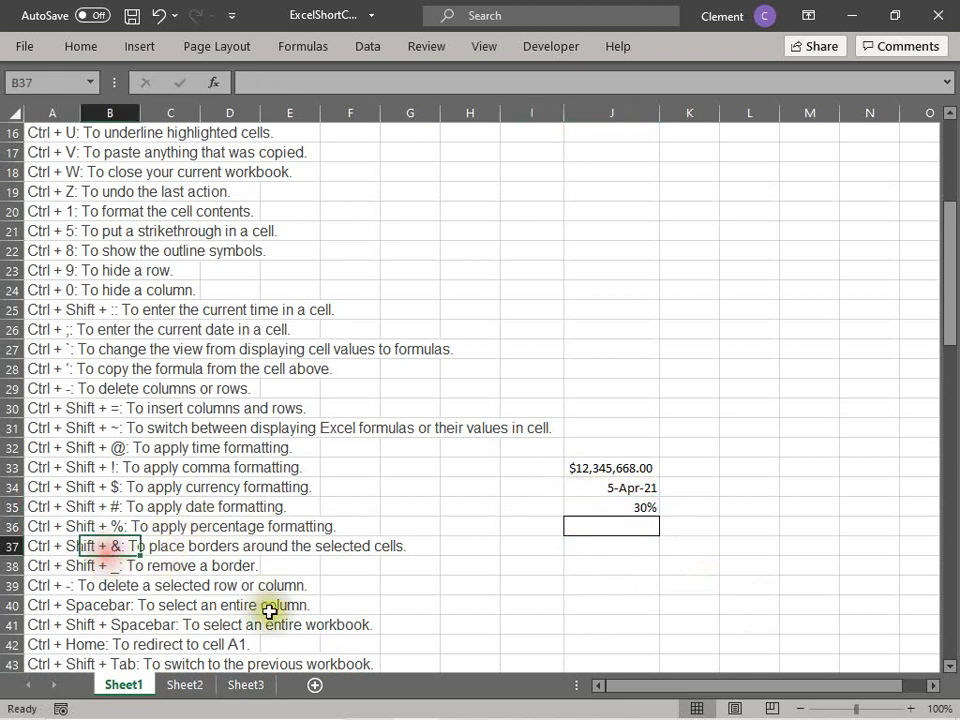
Step: Add an outline border around the sample values in J33:J35 with Ctrl+Shift+&
left_click(36, 545)
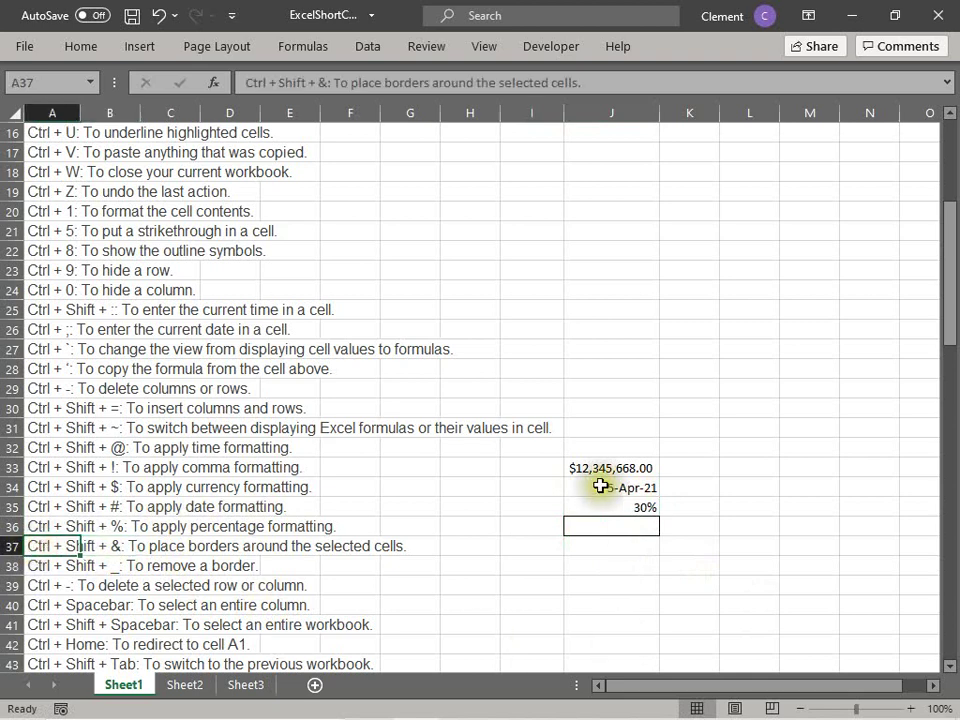
left_click_drag(583, 462, 596, 512)
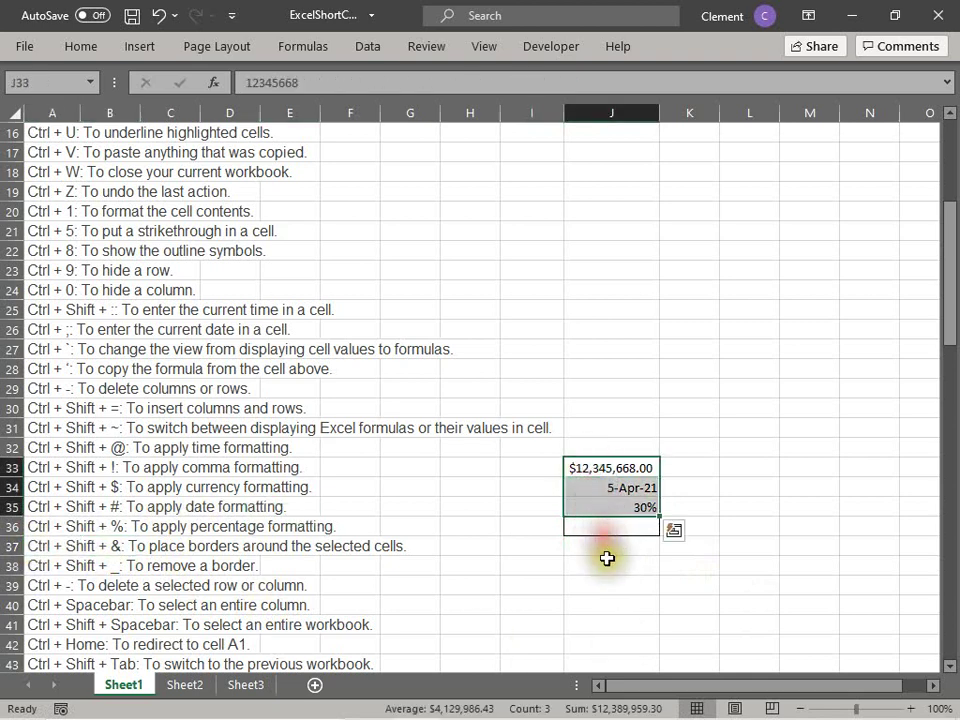
left_click(604, 527)
left_click_drag(590, 463, 611, 510)
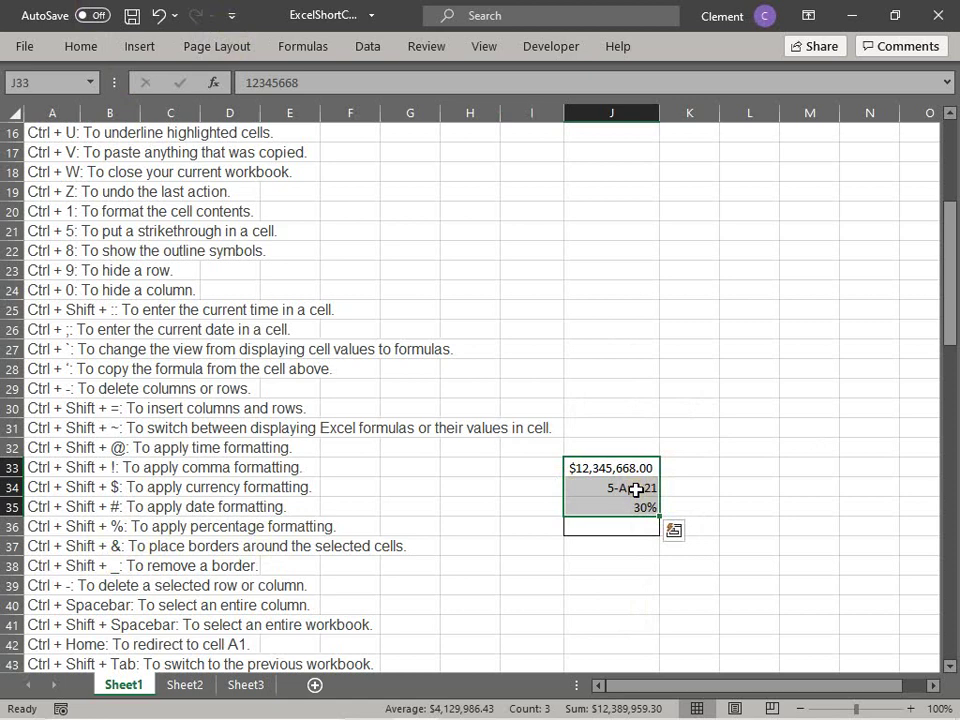
left_click(612, 427)
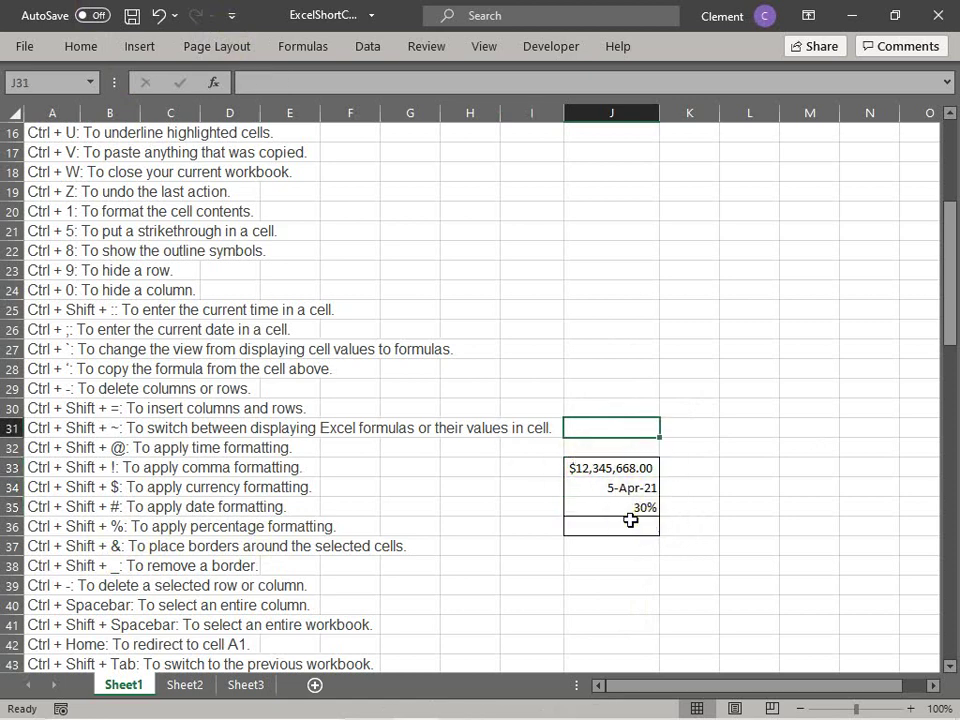
left_click(619, 585)
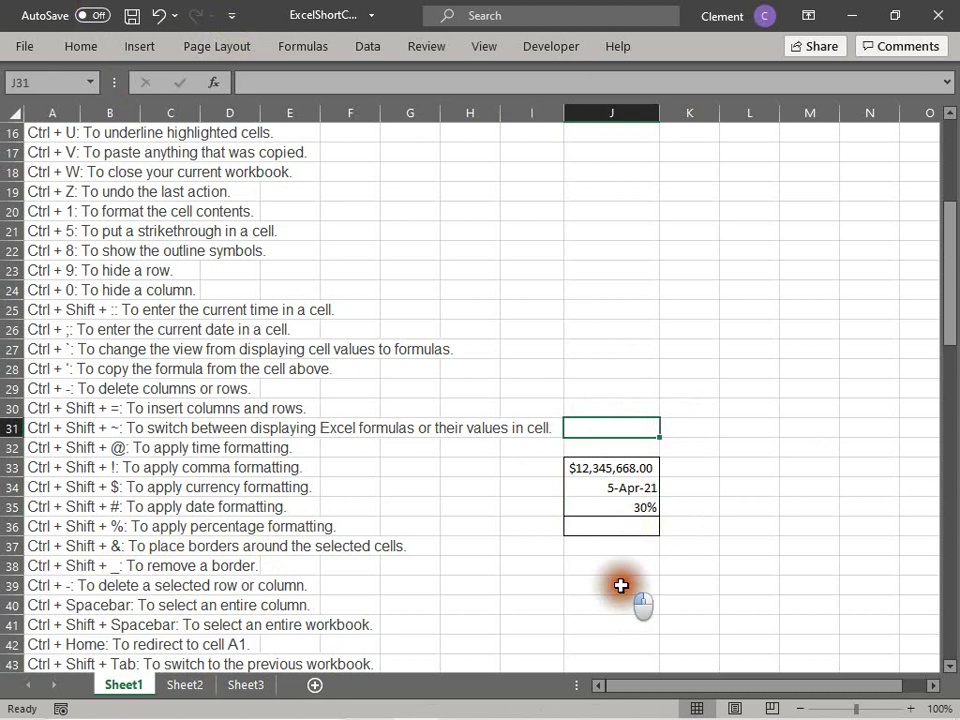
Step: Remove the borders from J33:J36 with Ctrl+Shift+_ and confirm none remain
left_click(75, 546)
left_click(80, 566)
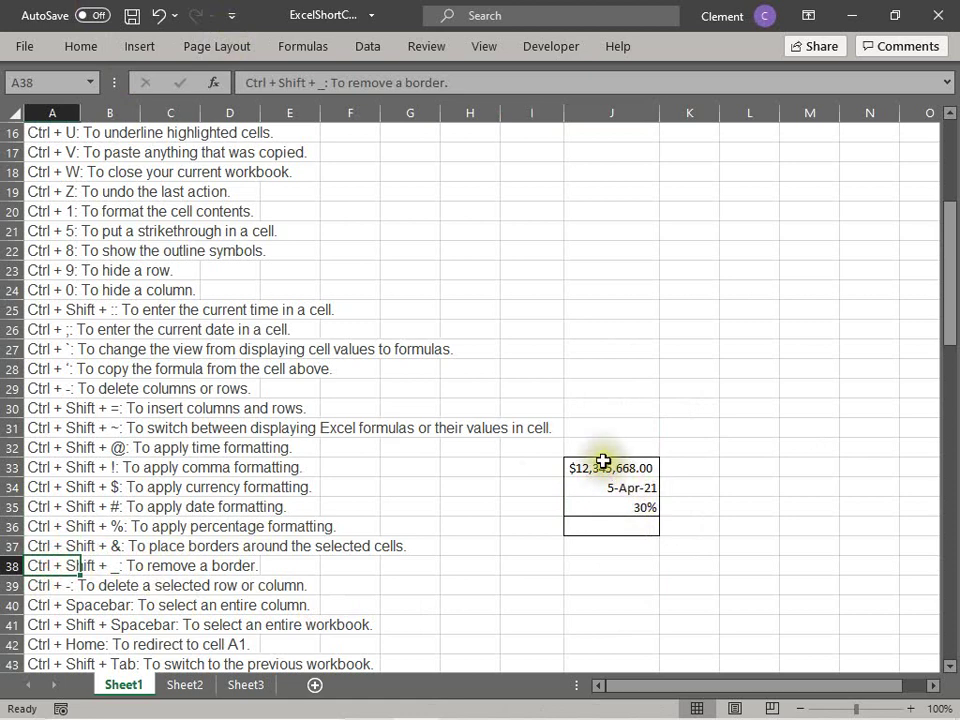
left_click_drag(606, 463, 609, 522)
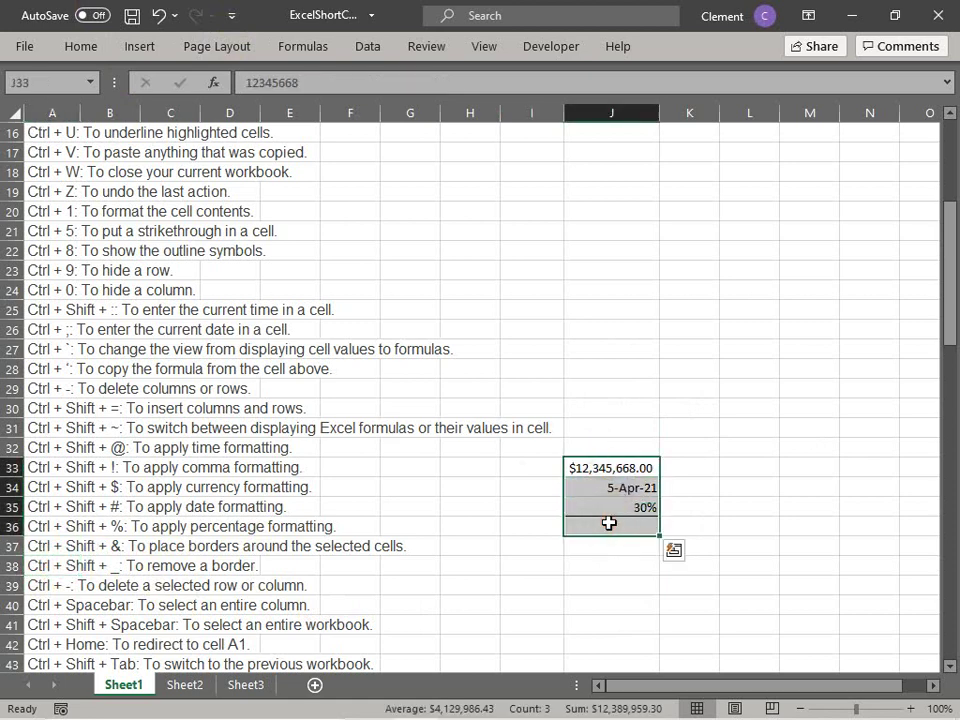
left_click(611, 426)
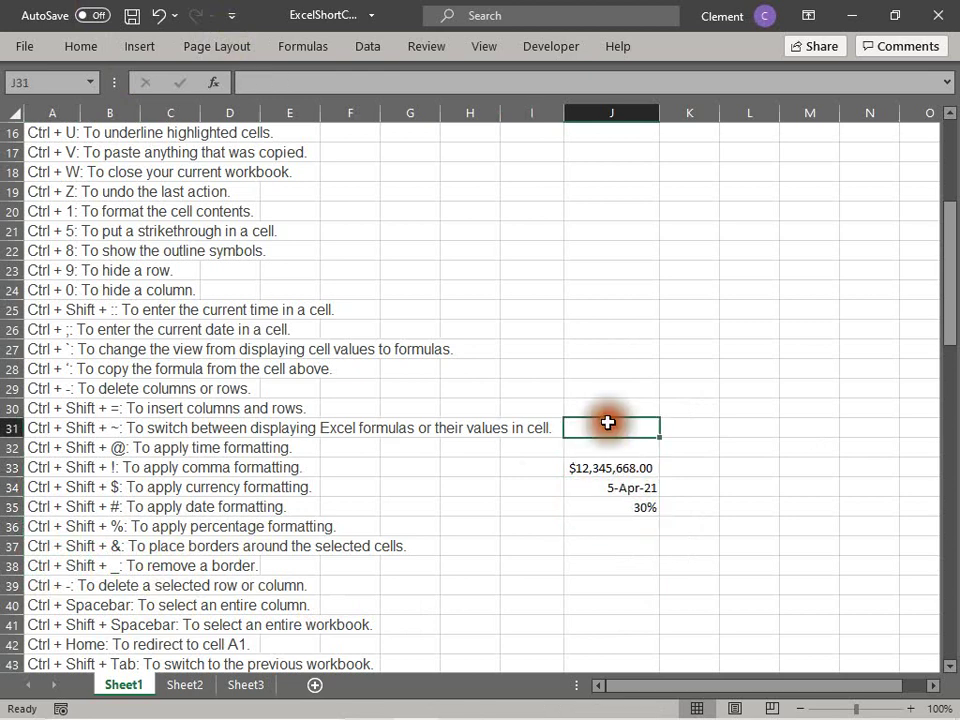
left_click_drag(577, 470, 629, 512)
left_click(621, 426)
left_click(601, 468)
left_click(614, 392)
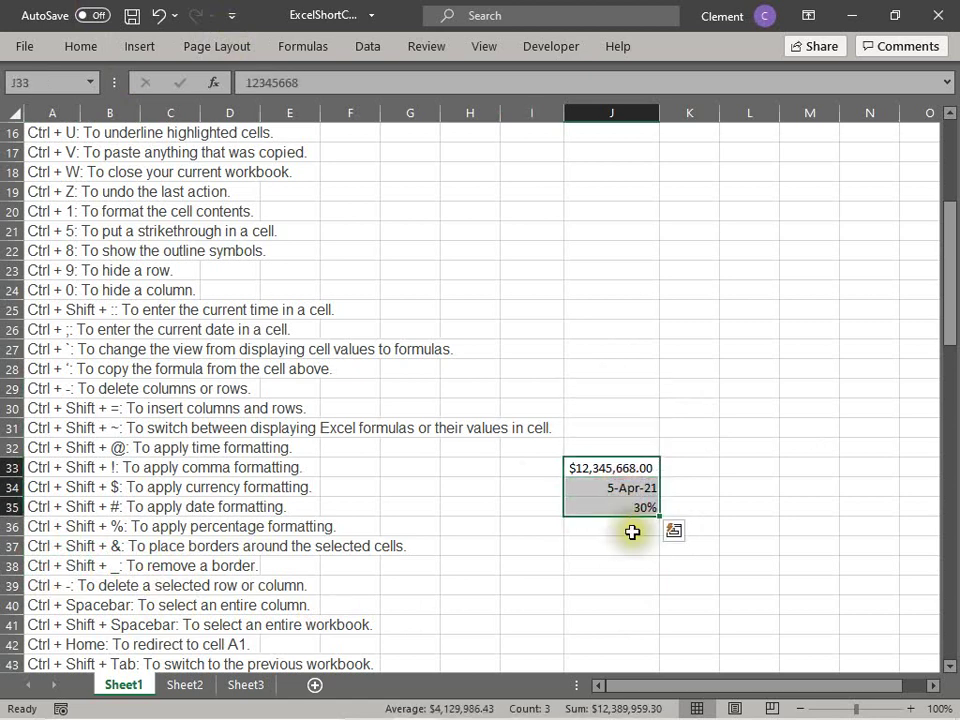
left_click(634, 530)
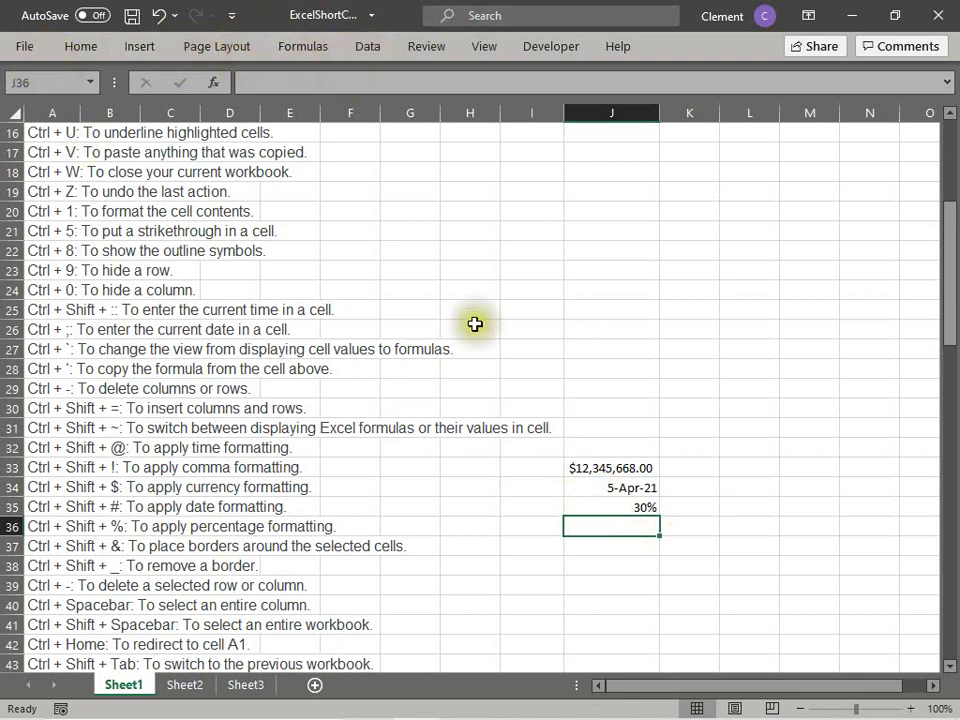
left_click(502, 526)
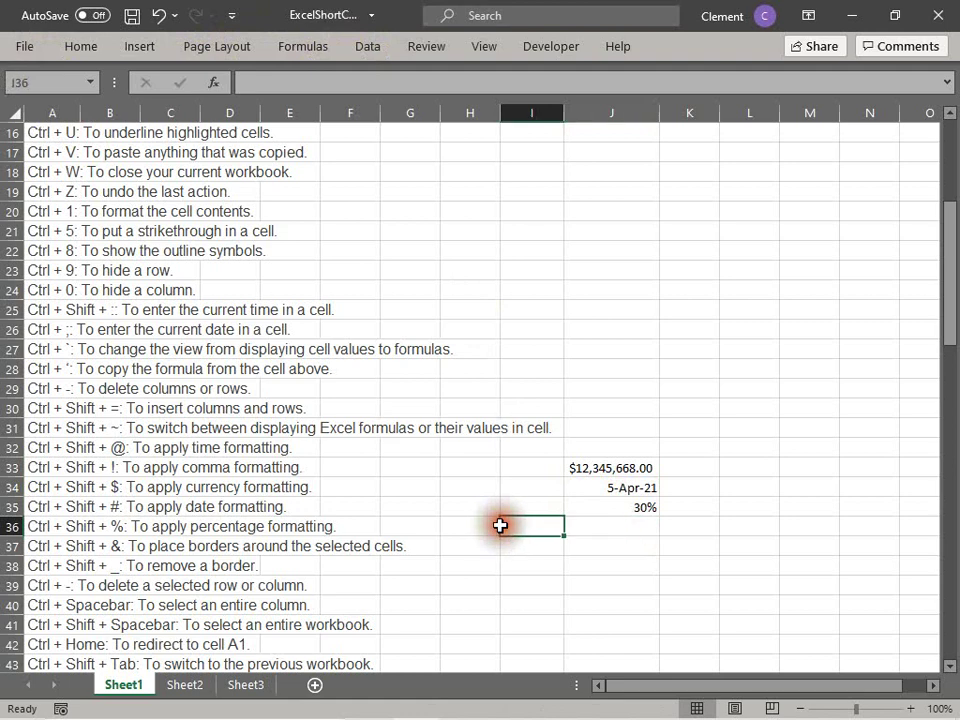
left_click(65, 582)
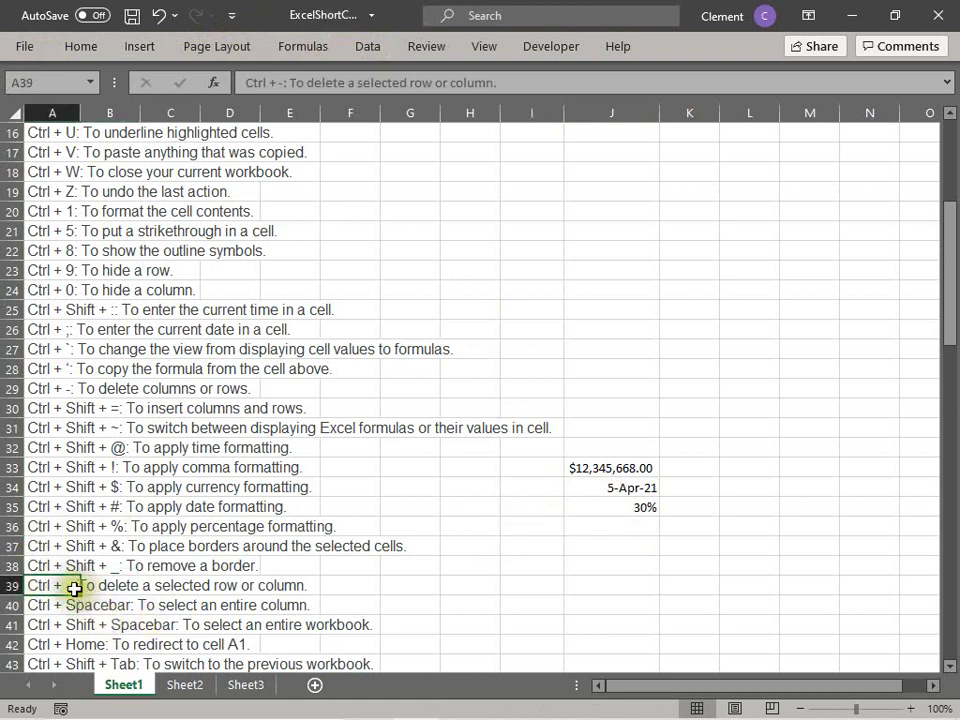
left_click(120, 606)
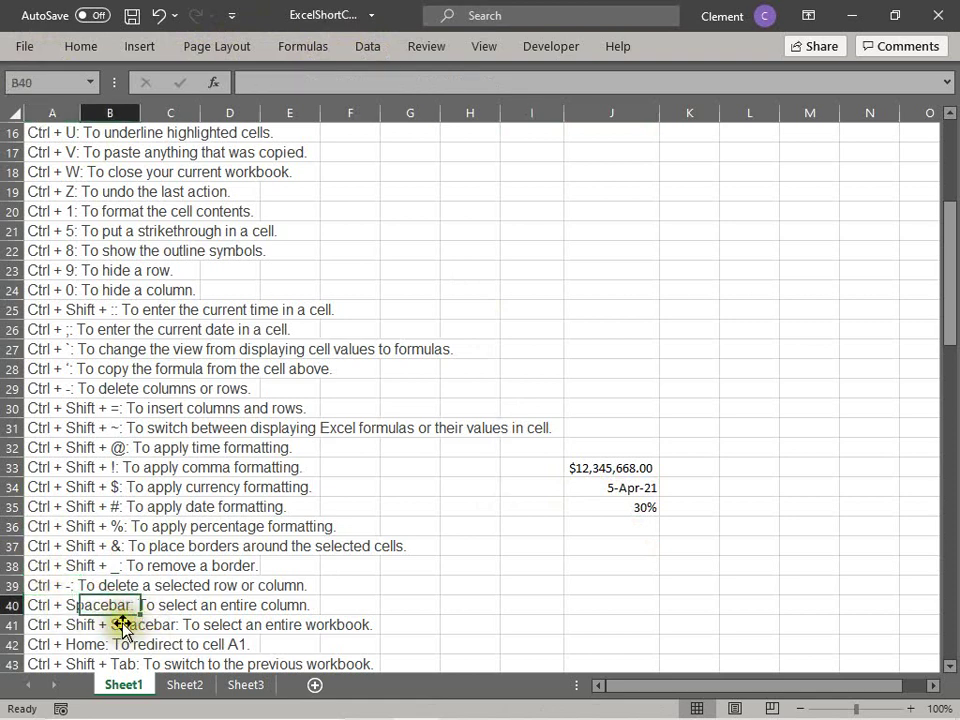
left_click(33, 590)
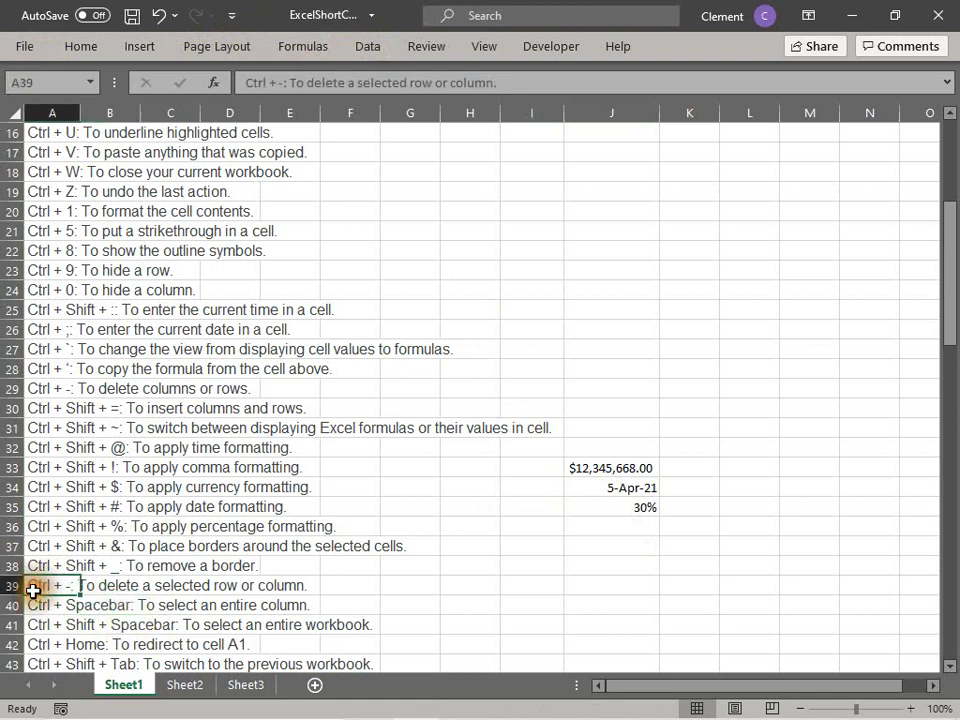
left_click(130, 592)
left_click(54, 586)
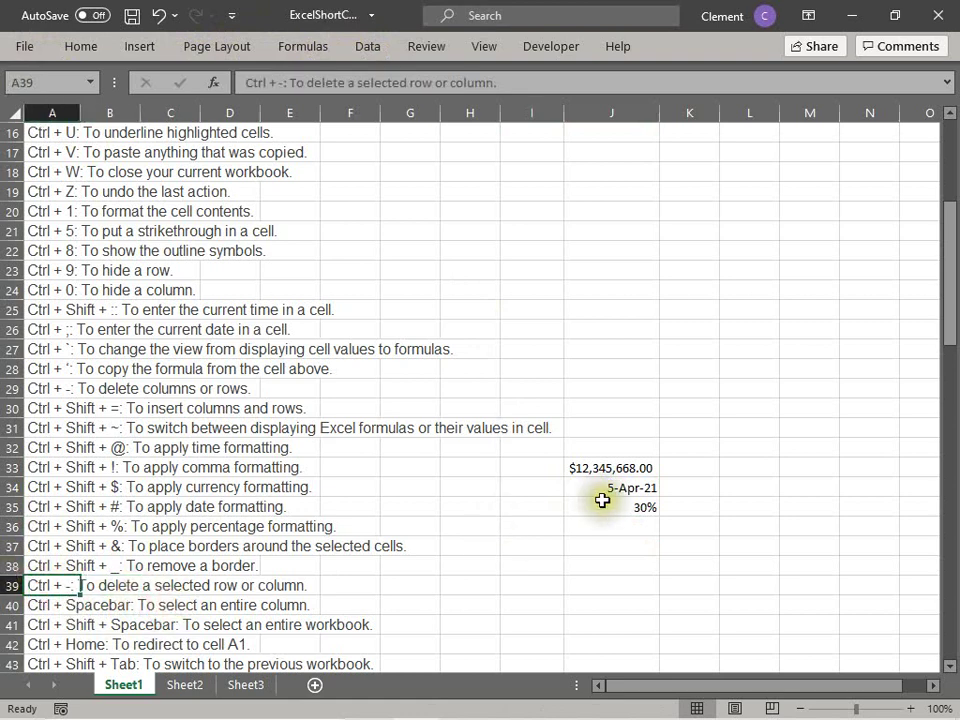
left_click(62, 507)
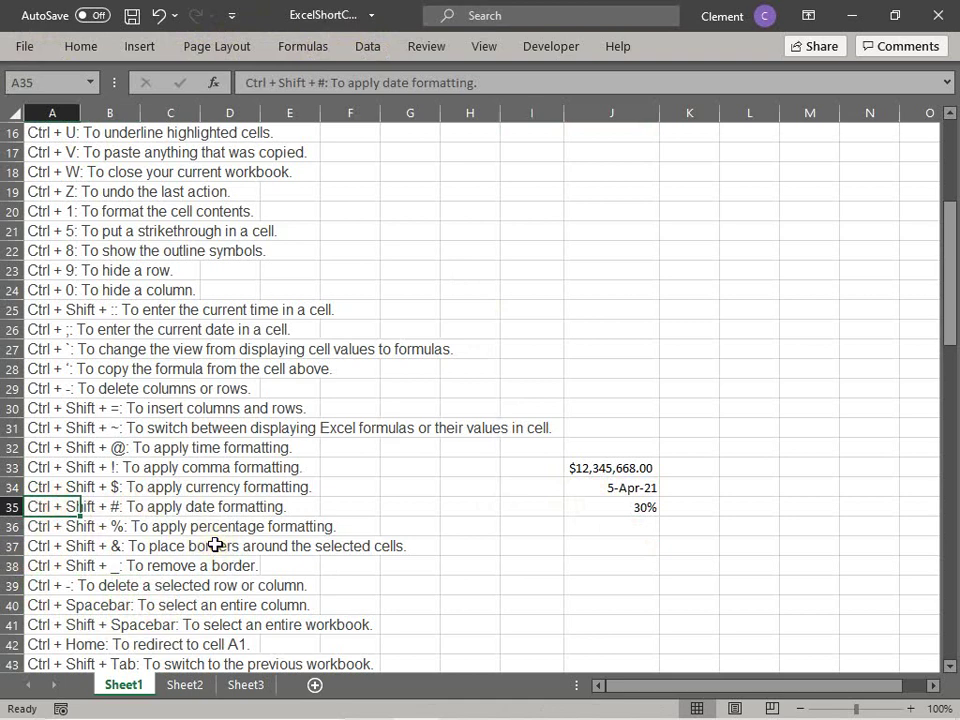
key("ctrl+minus")
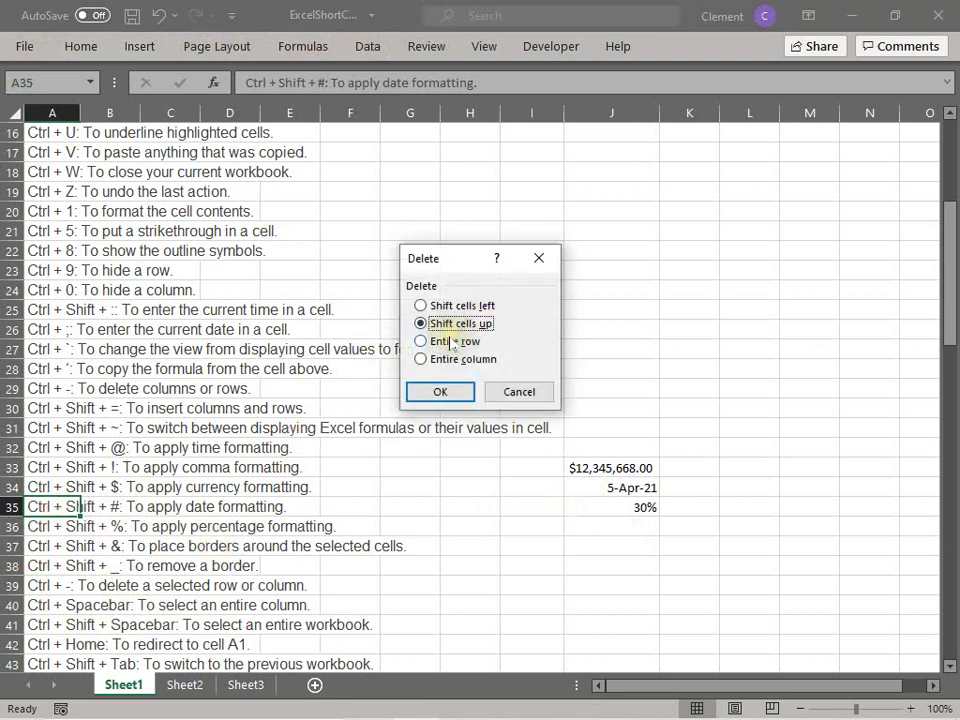
left_click(452, 343)
left_click(467, 393)
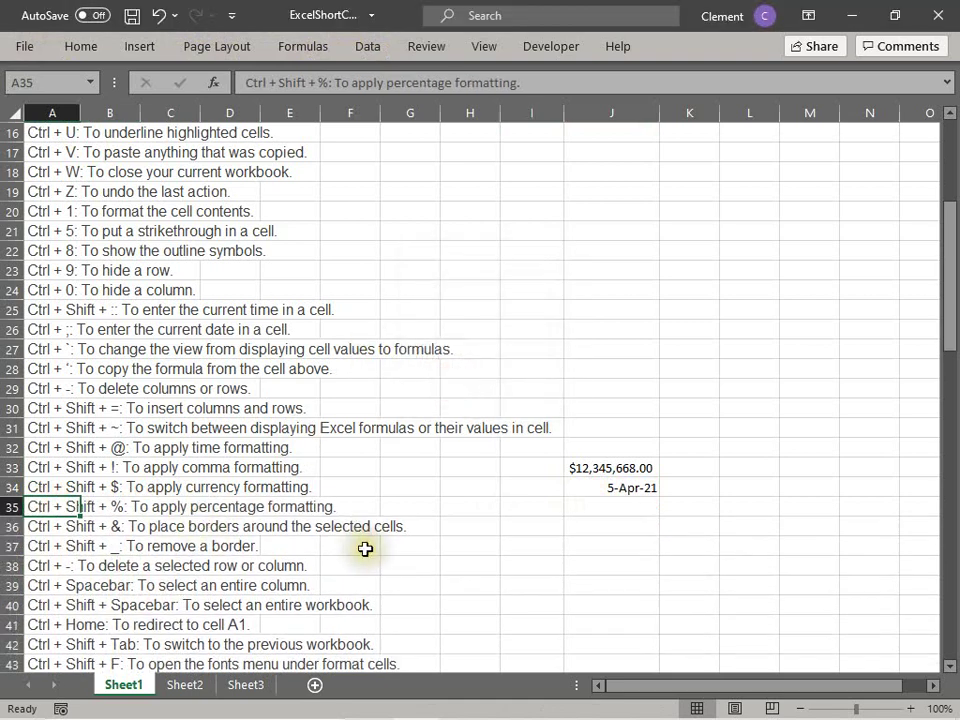
key("ctrl+z")
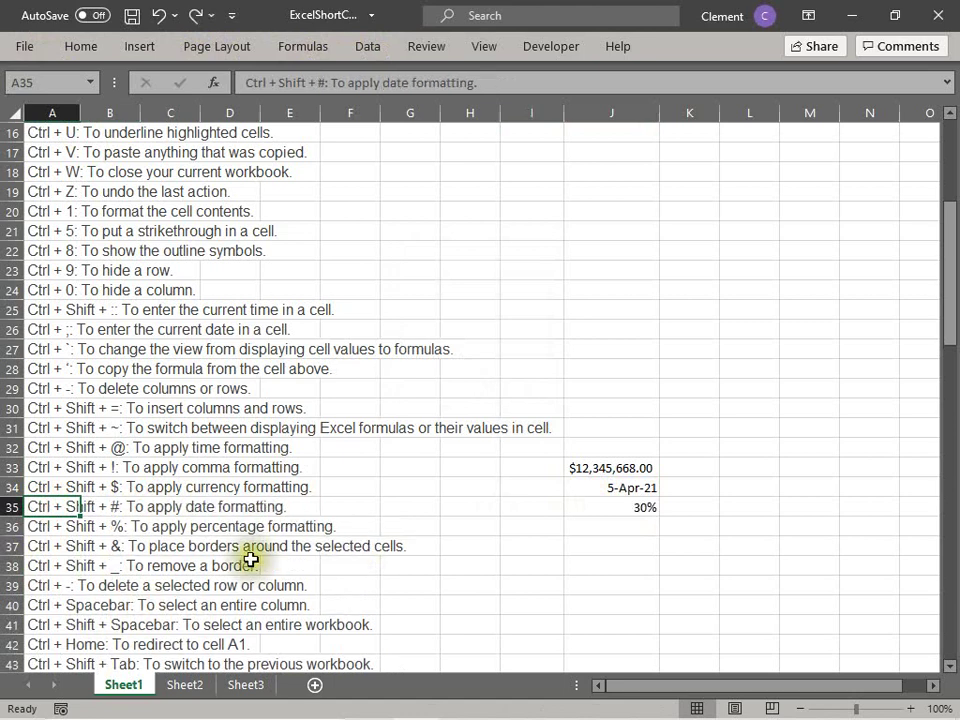
left_click(55, 605)
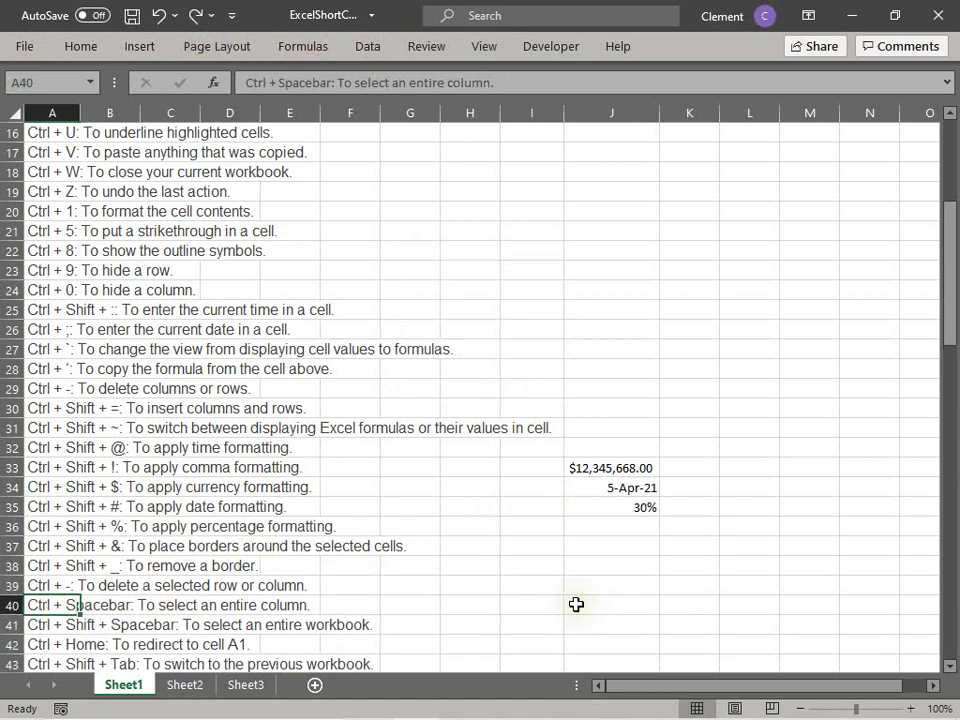
scroll(576, 604, "down", 1)
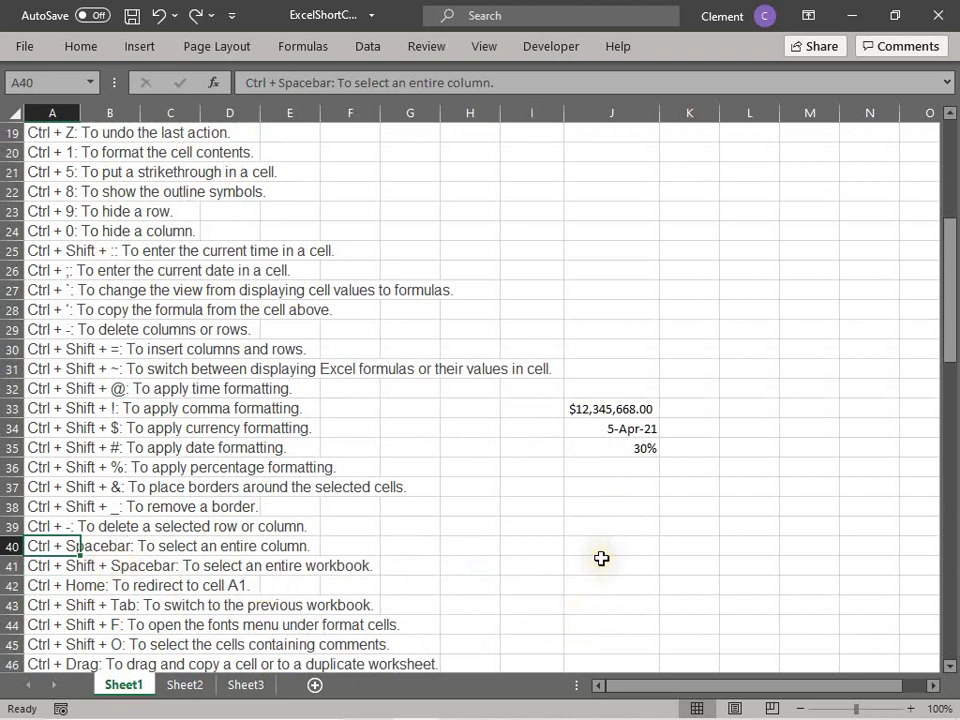
left_click(620, 478)
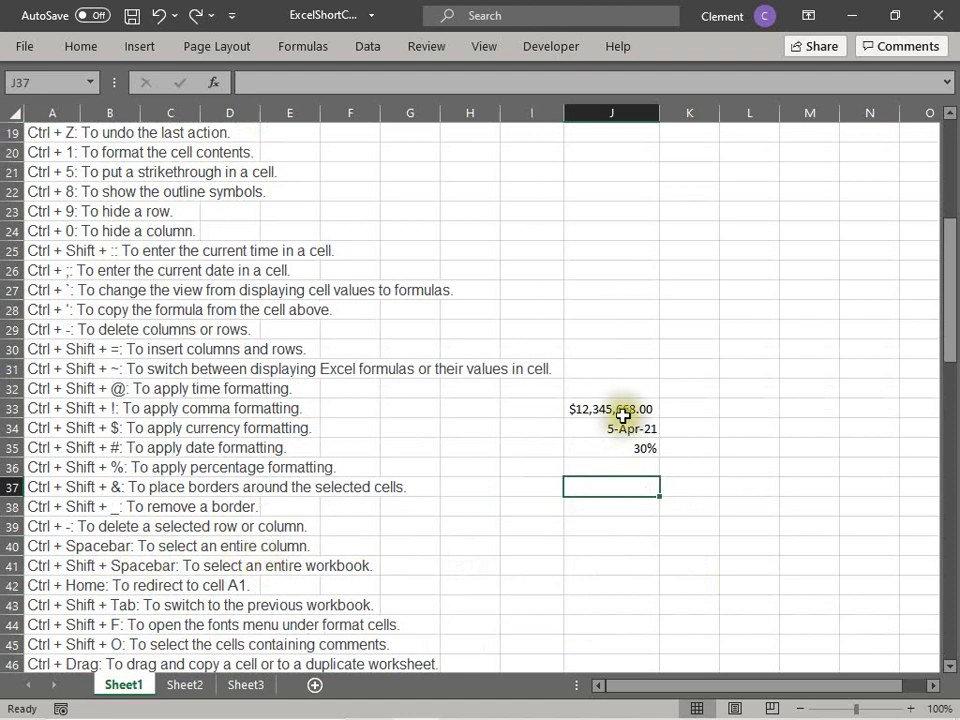
left_click(605, 390)
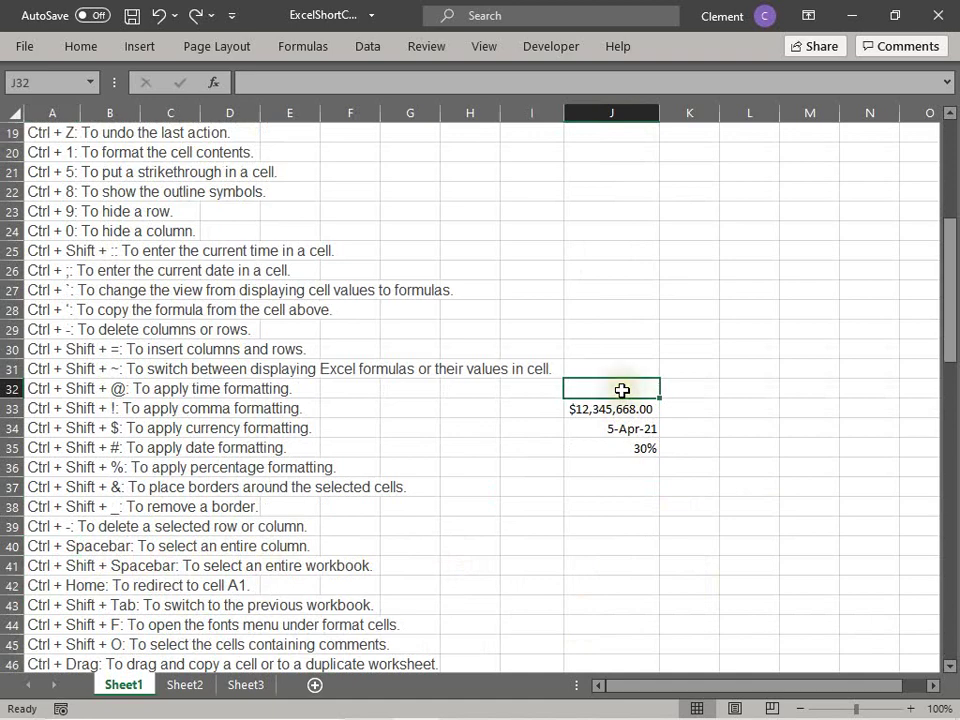
left_click(602, 462)
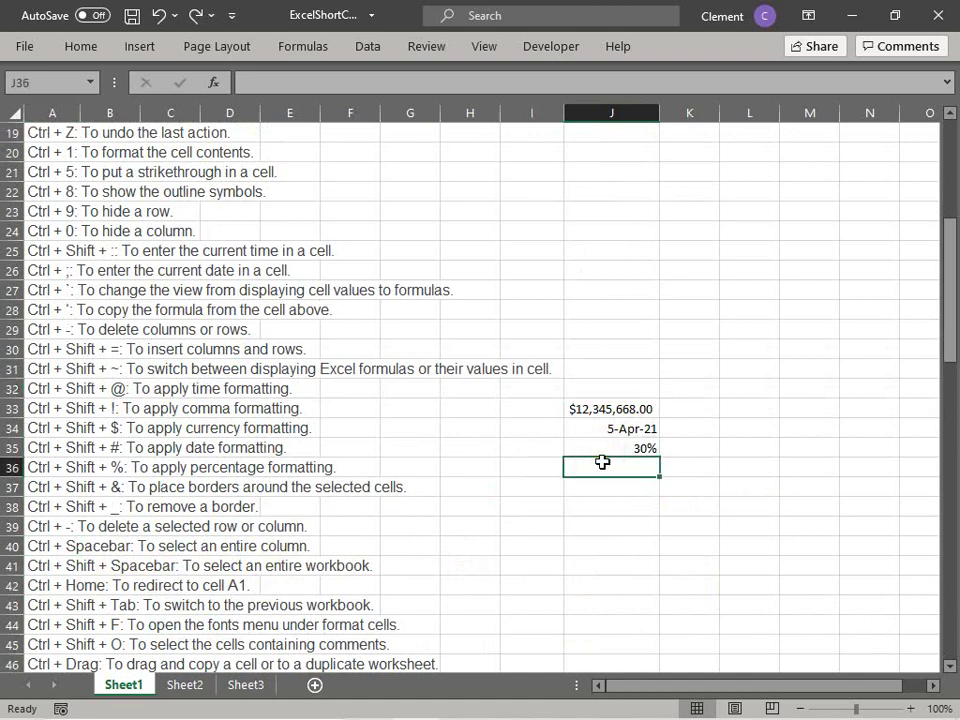
scroll(602, 462, "up", 2)
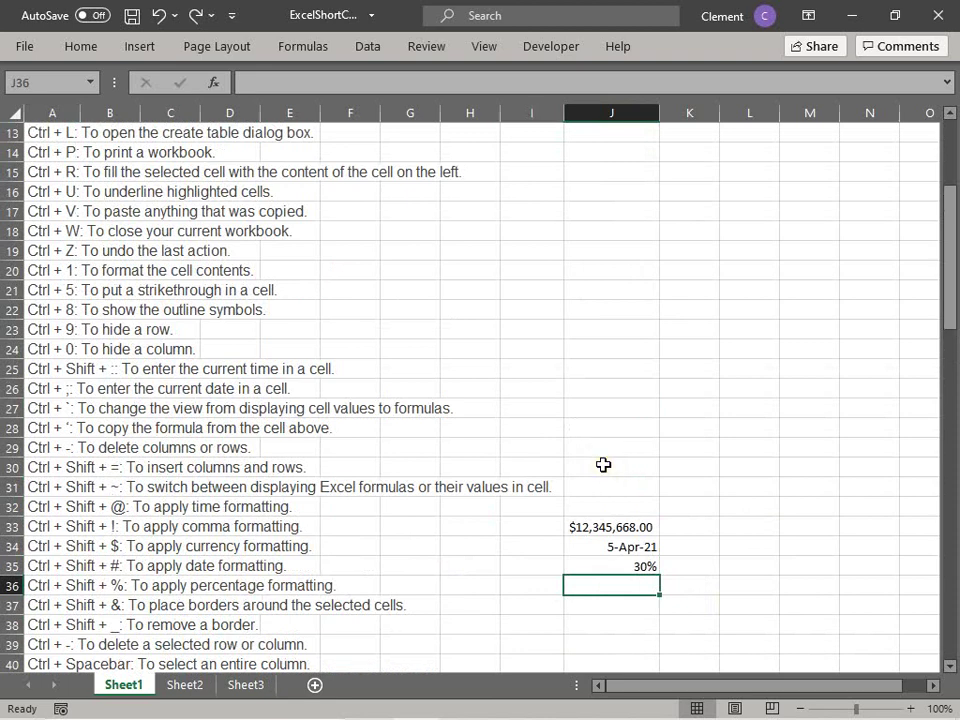
left_click(603, 464)
scroll(216, 625, "down", 2)
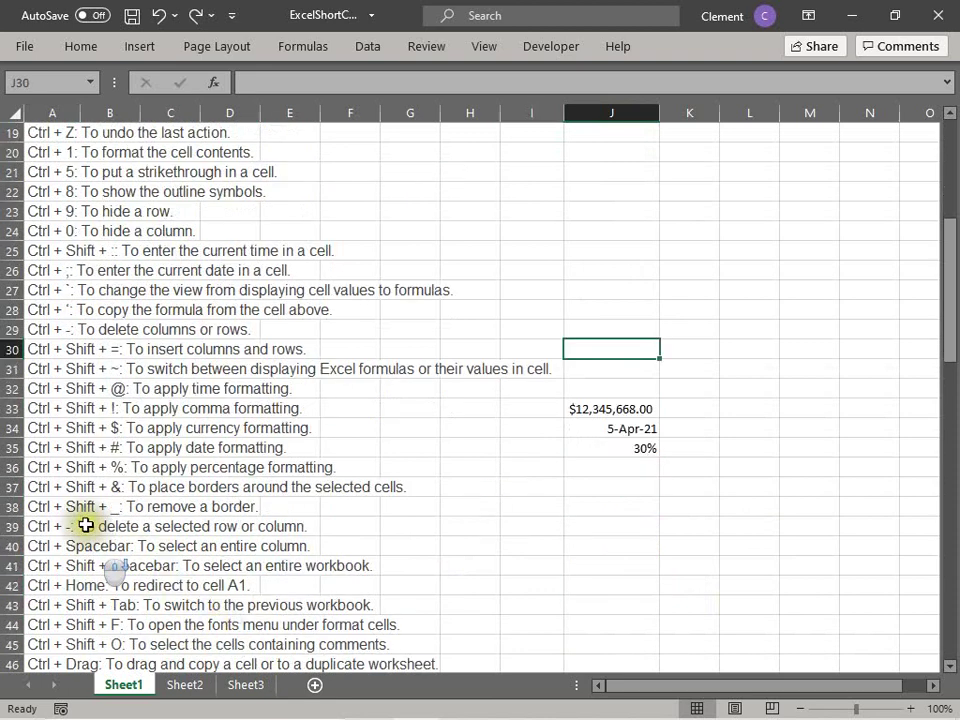
left_click(620, 369)
left_click(612, 116)
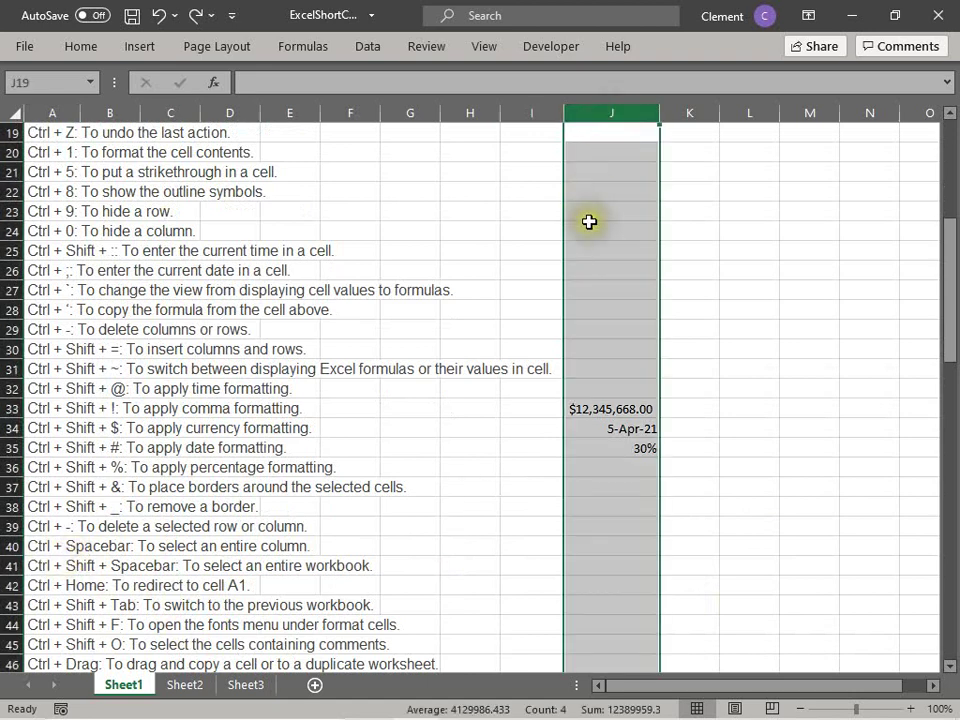
left_click(590, 226)
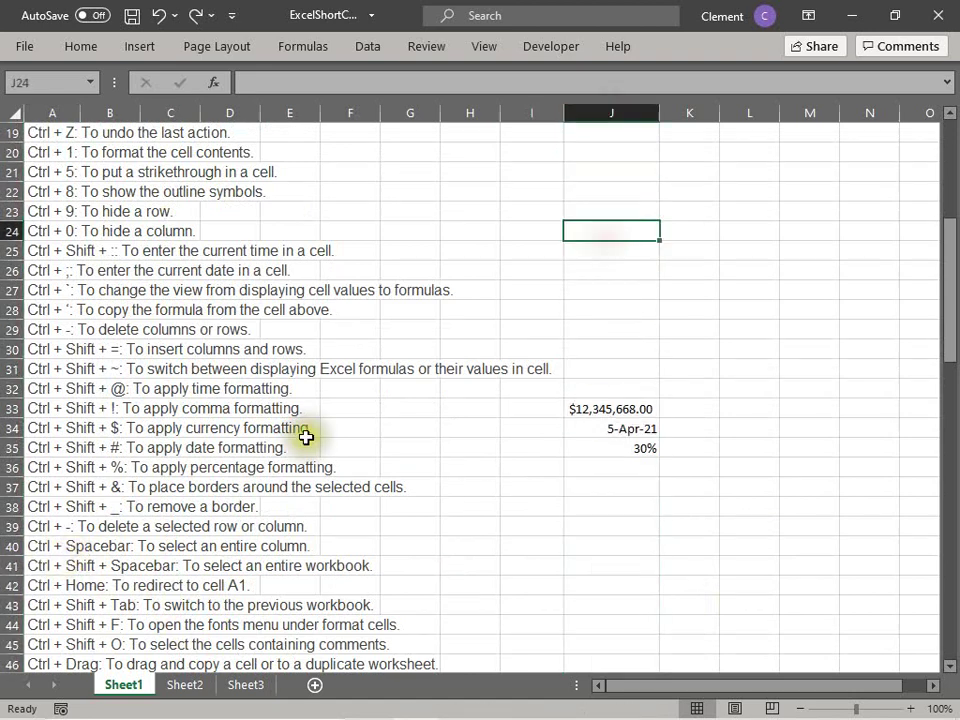
left_click(82, 550)
left_click(36, 545)
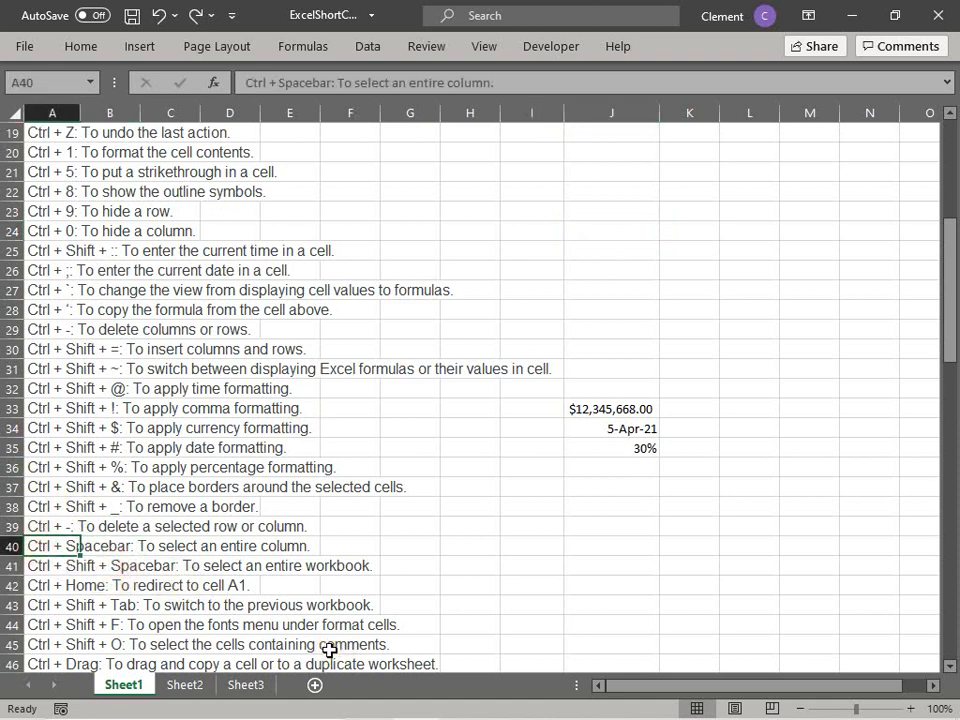
left_click(107, 604)
left_click(52, 565)
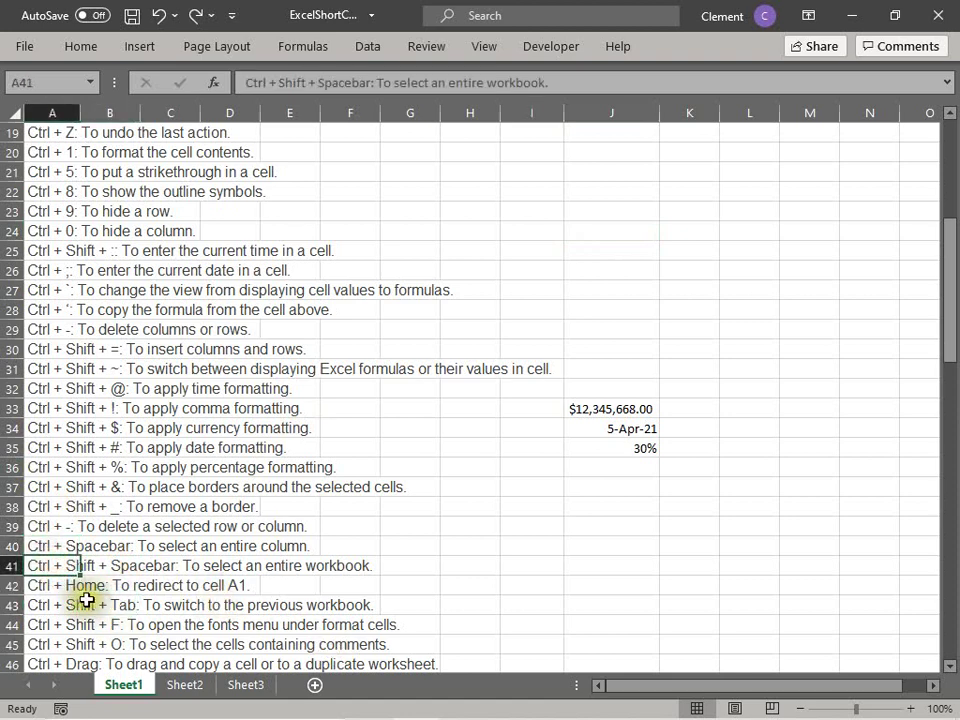
key("ctrl+space")
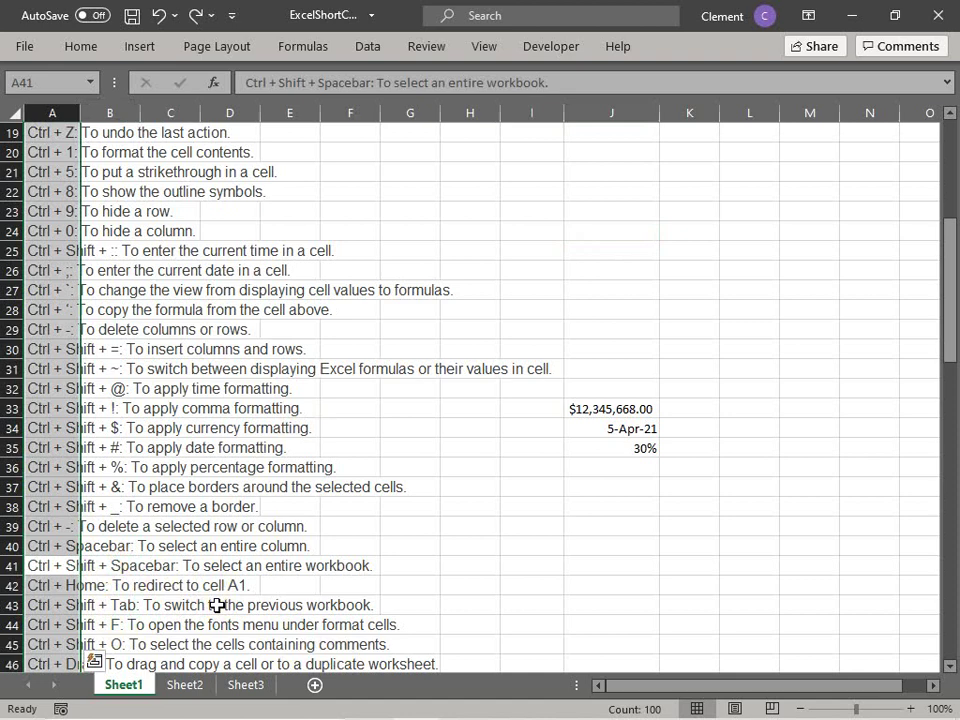
left_click(217, 605)
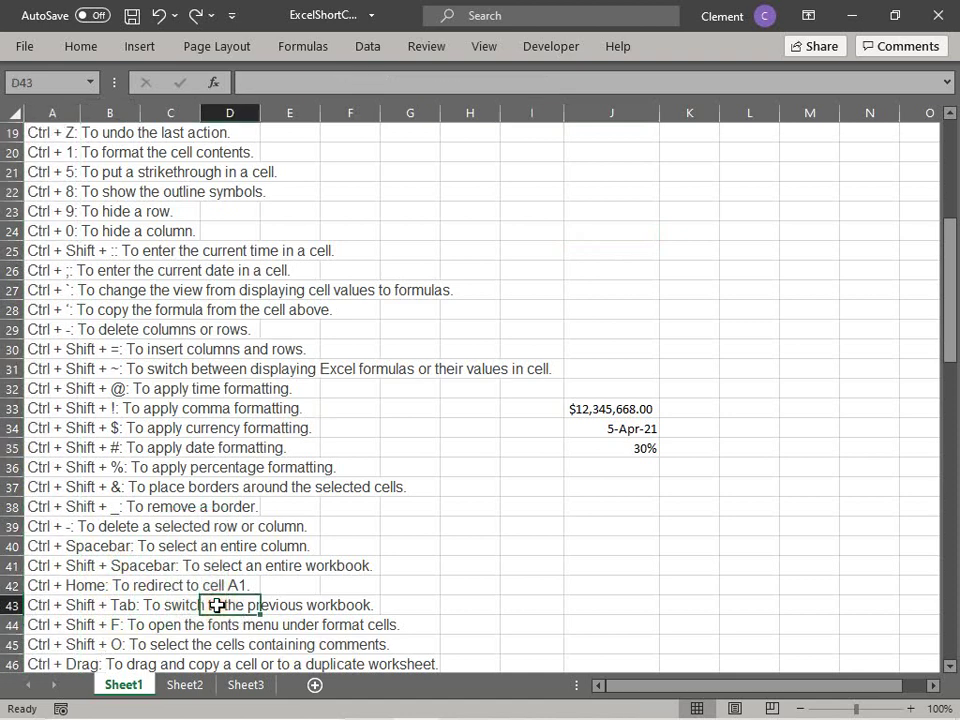
left_click(45, 563)
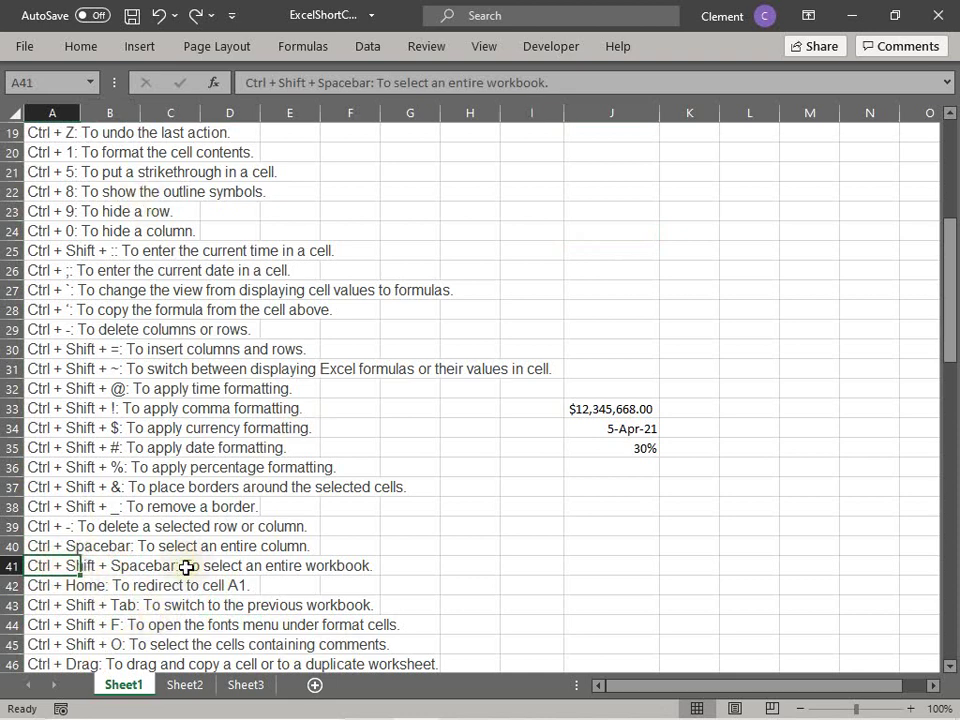
left_click(57, 545)
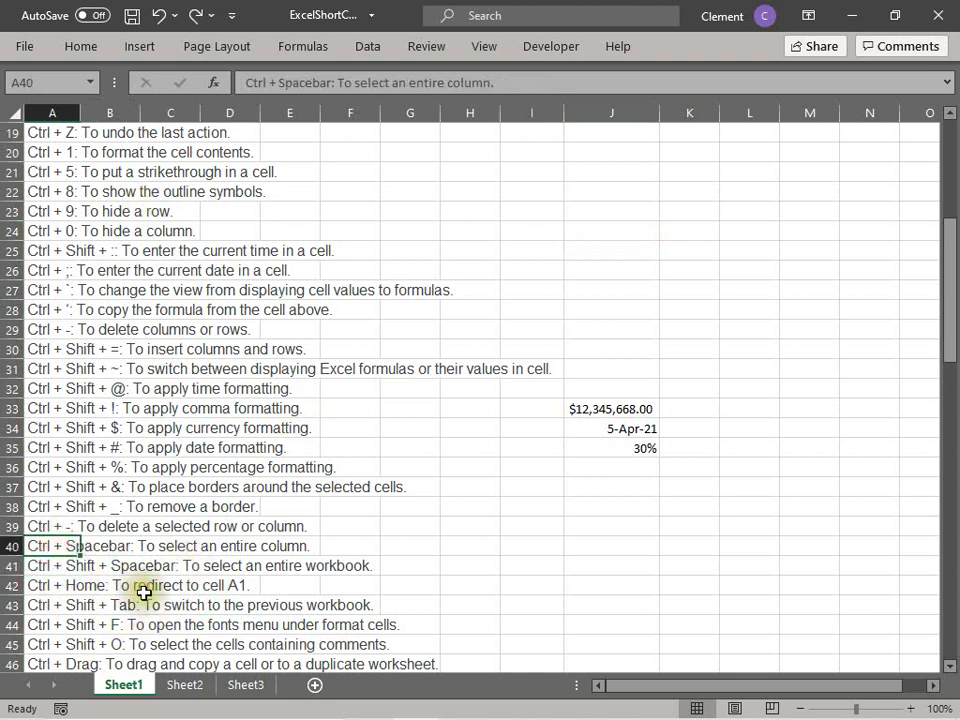
left_click(185, 684)
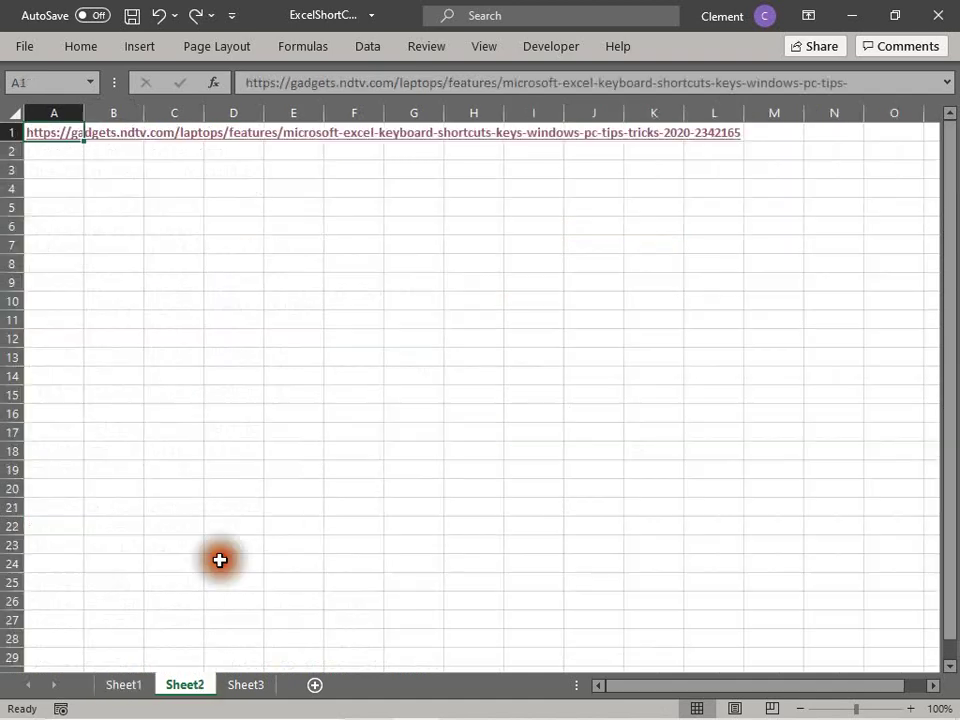
left_click(112, 685)
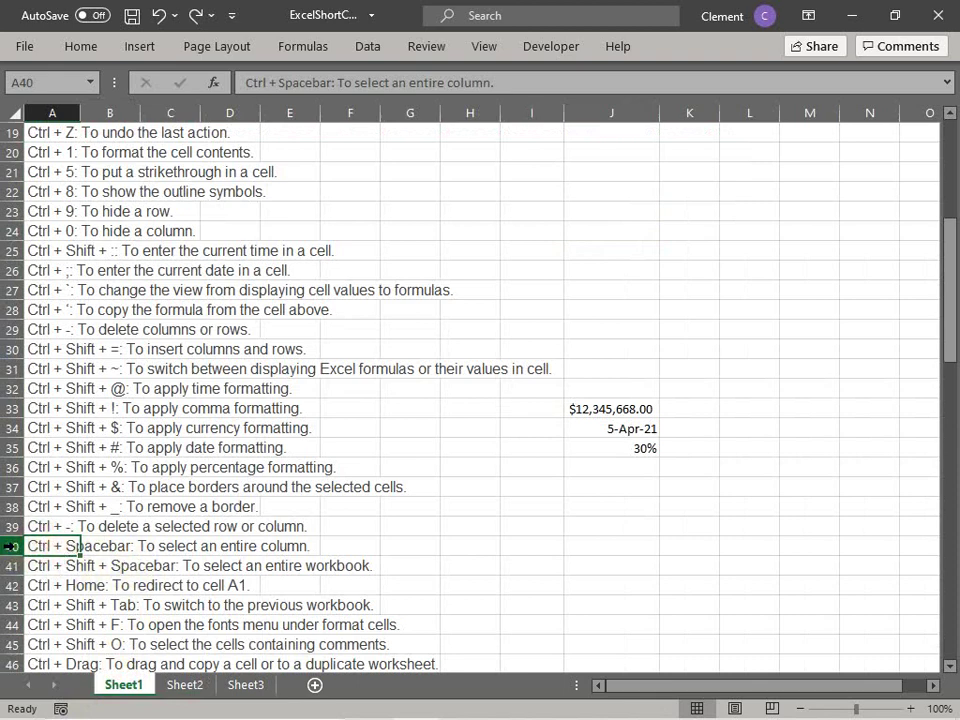
left_click(30, 566)
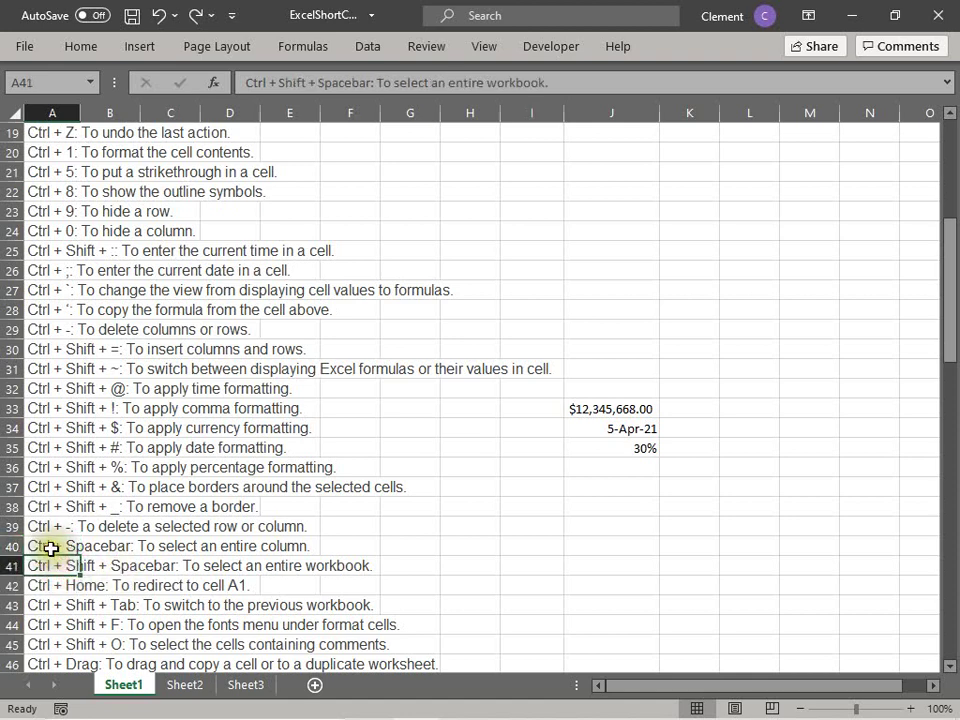
left_click(50, 547)
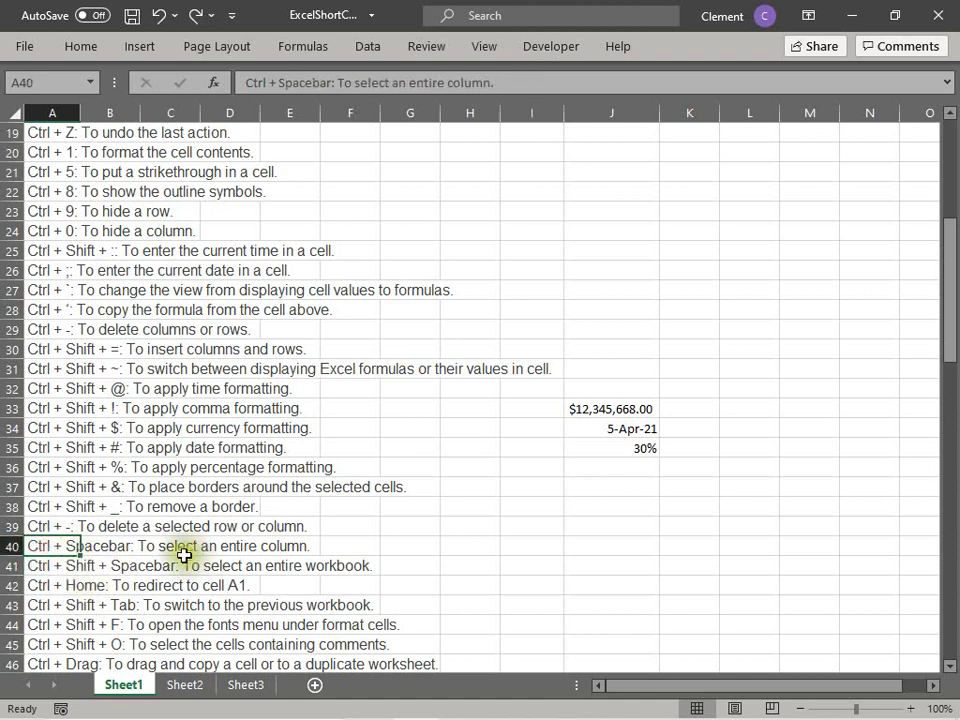
left_click(609, 521)
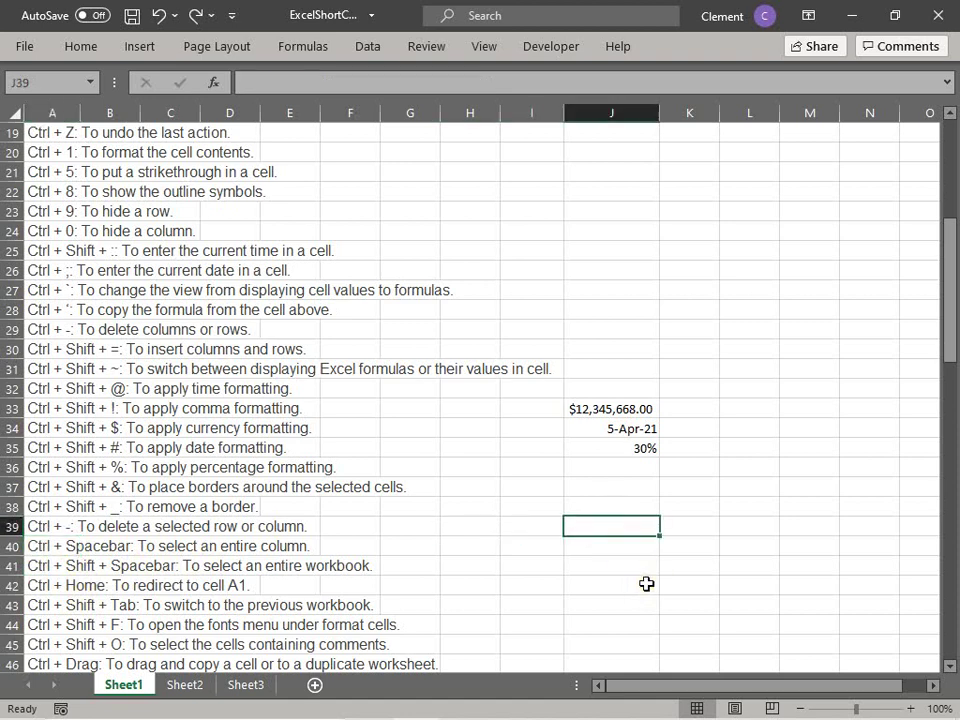
key("ctrl+a")
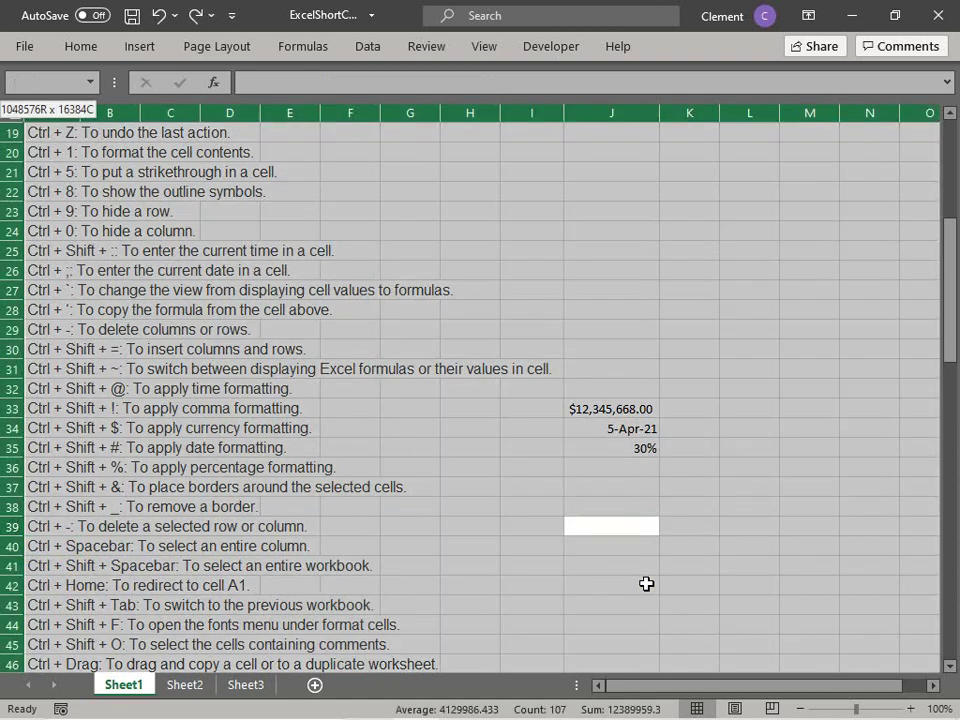
left_click(872, 428)
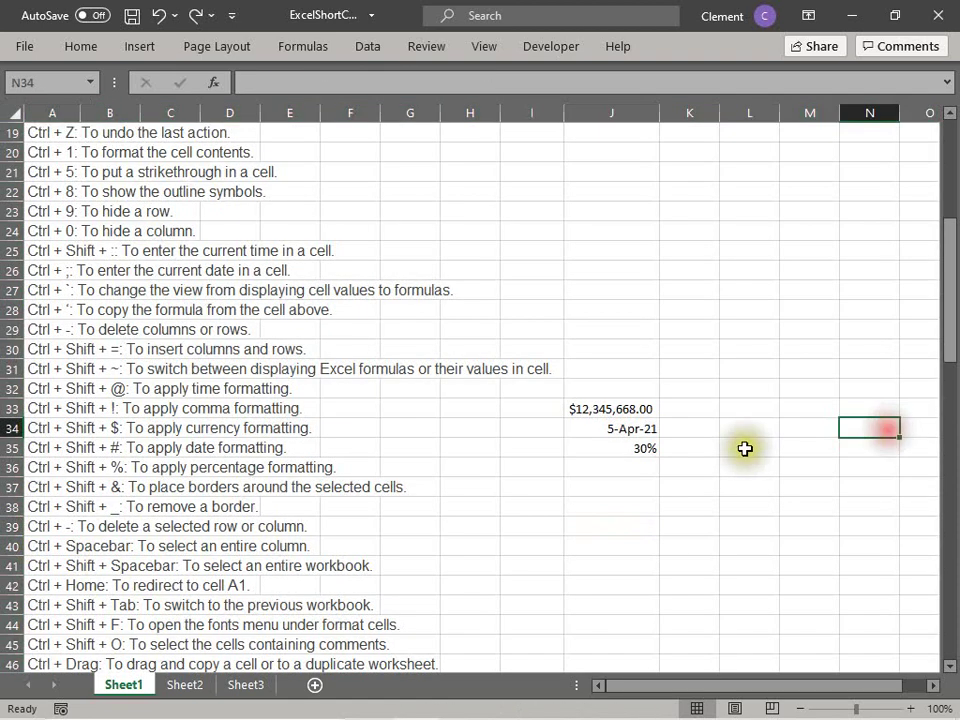
left_click(662, 467)
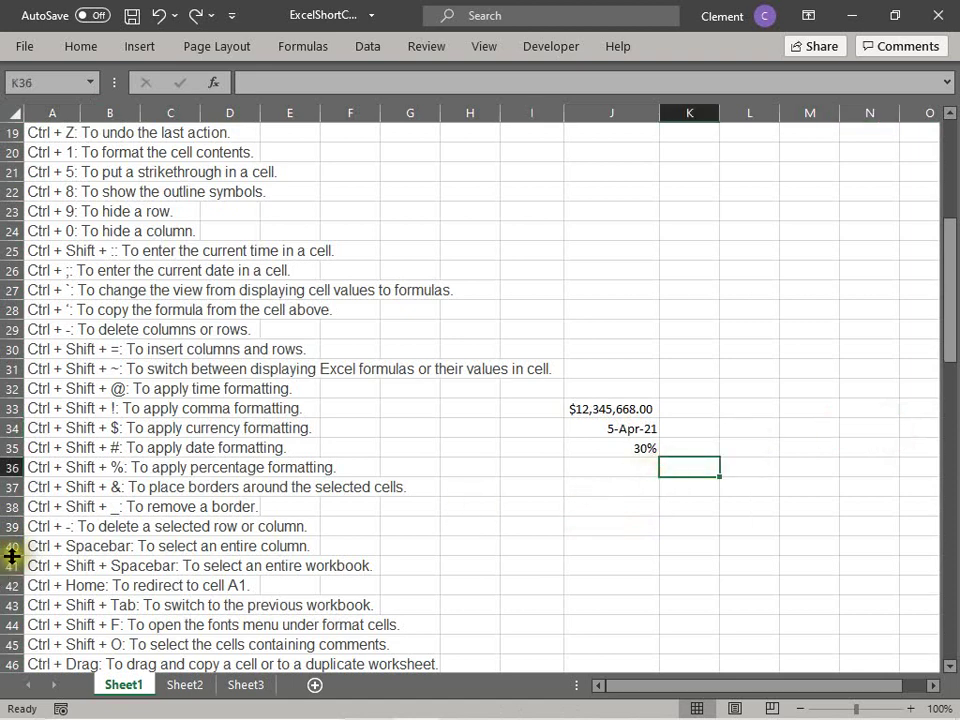
left_click(51, 560)
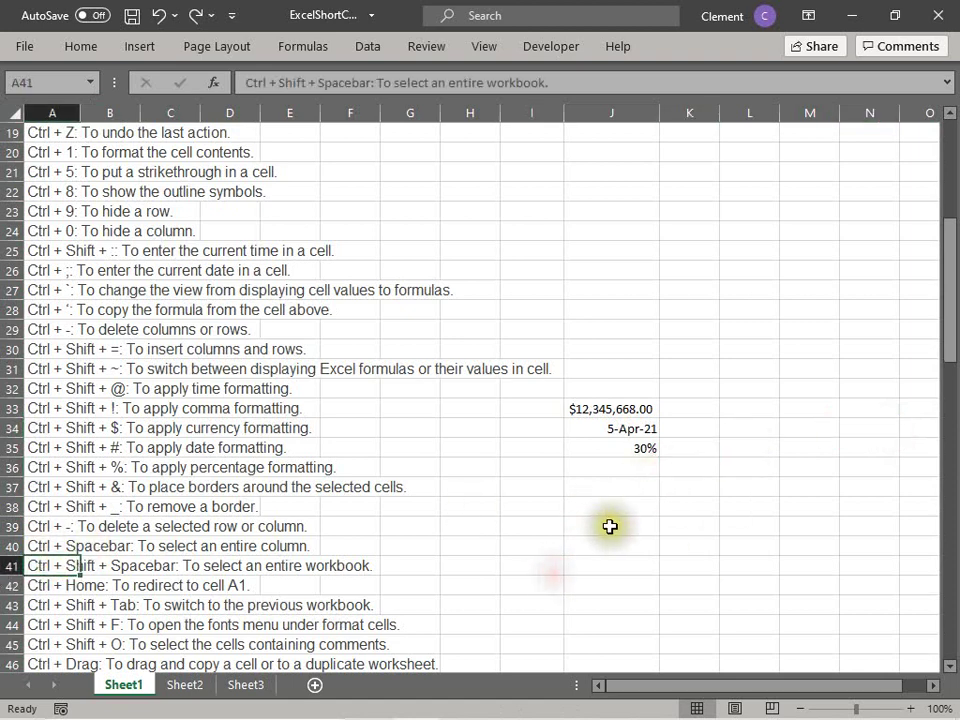
left_click(611, 525)
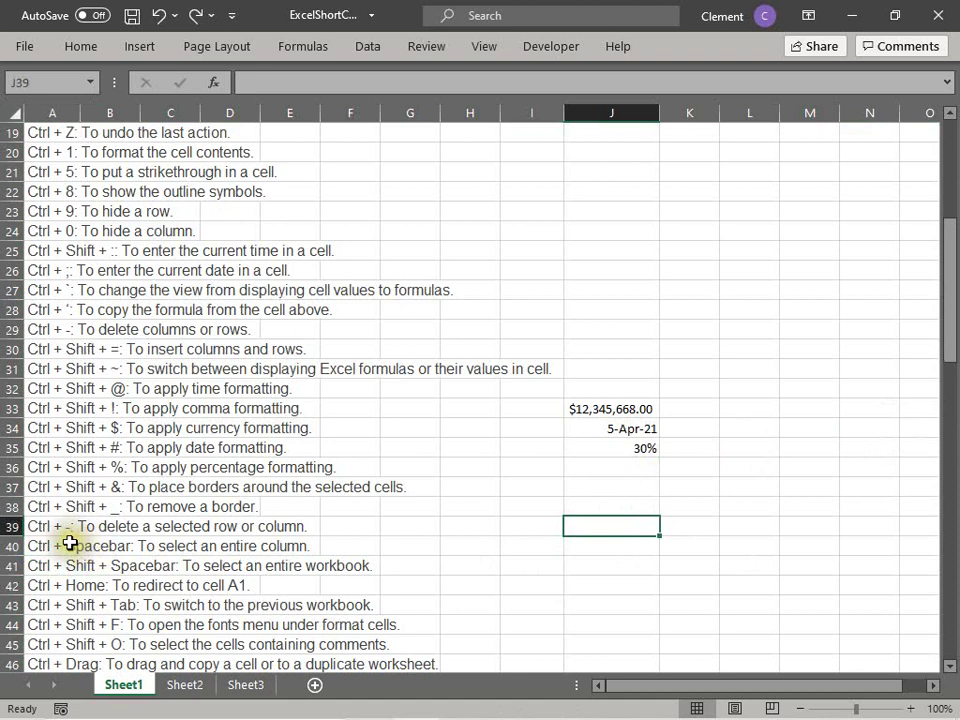
left_click(71, 546)
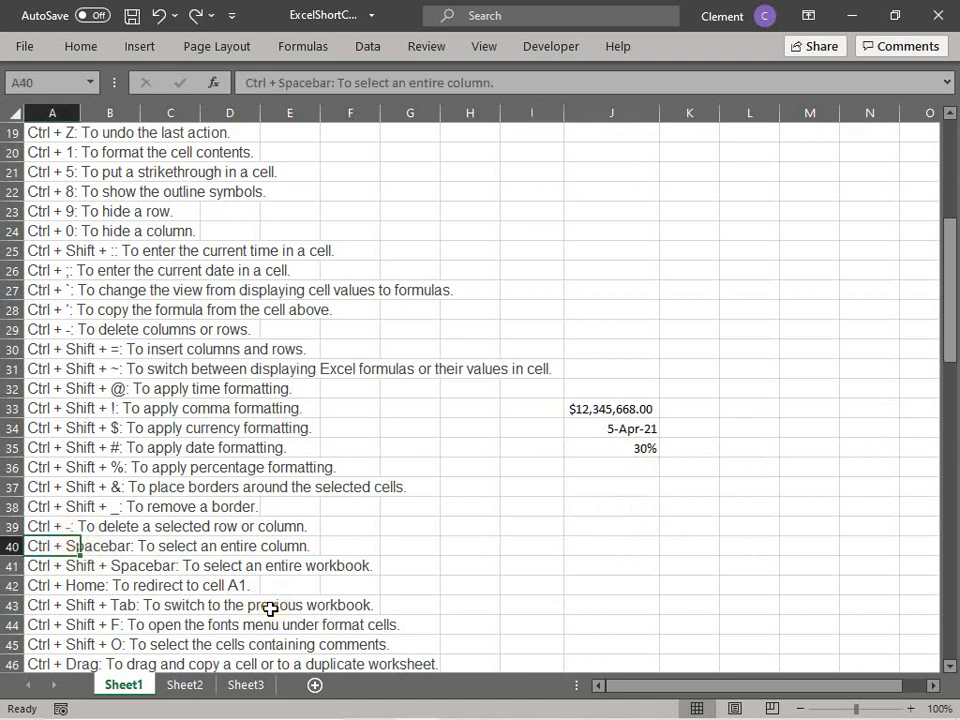
key("ctrl+space")
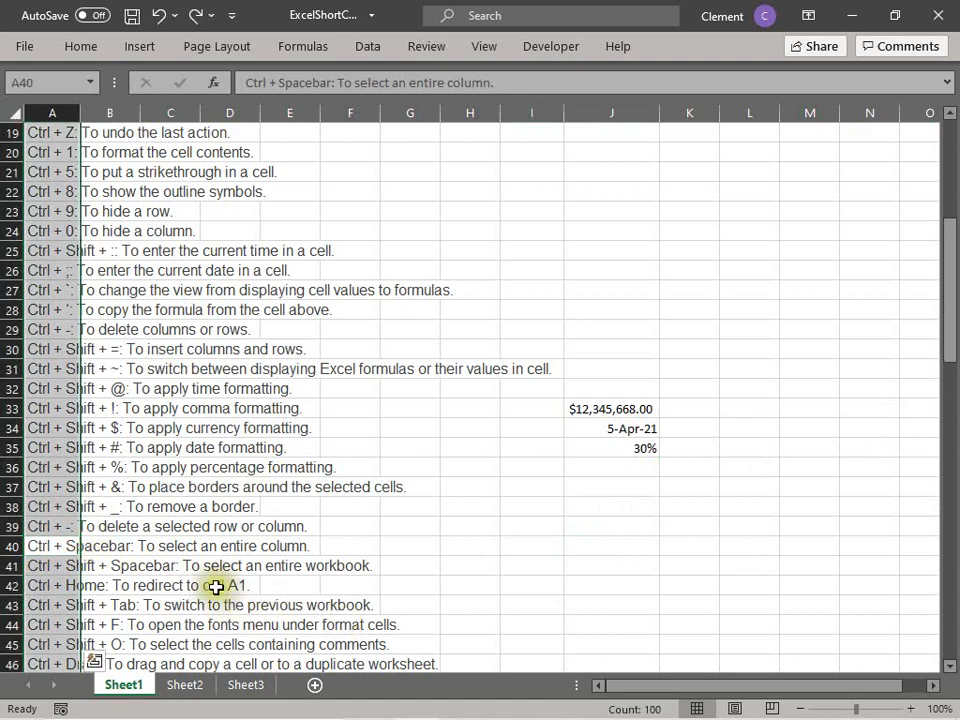
left_click(184, 545)
left_click(938, 15)
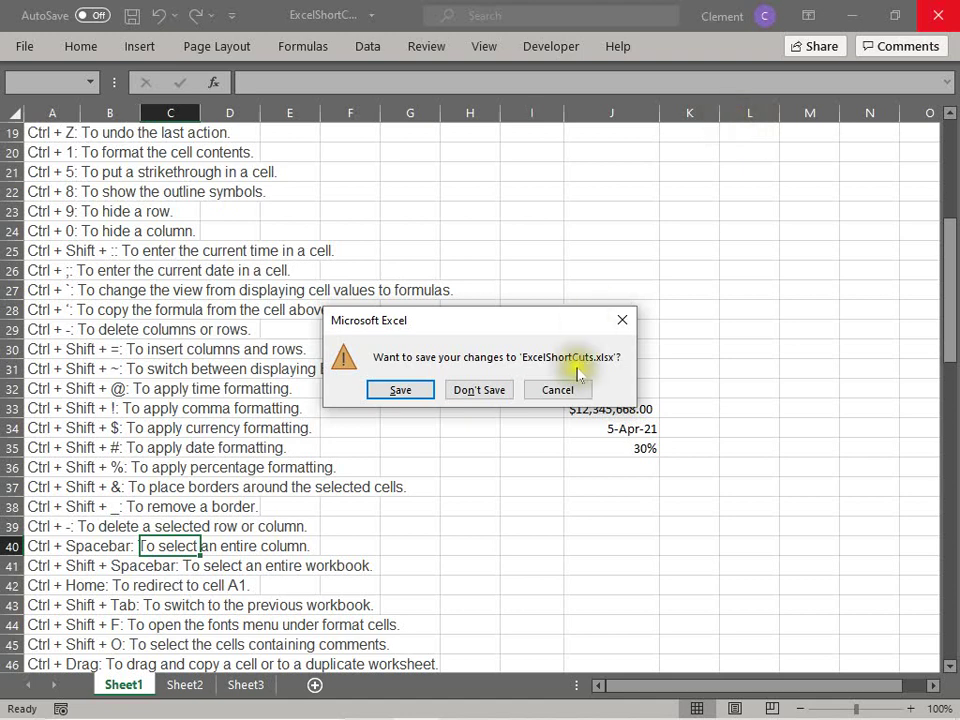
left_click(558, 390)
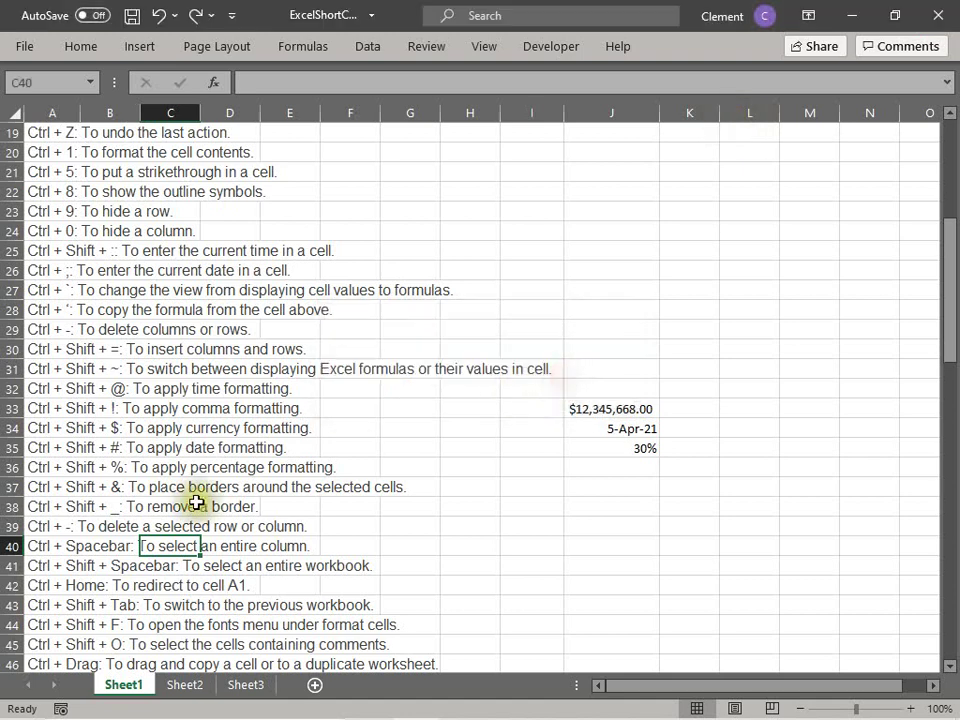
left_click(64, 545)
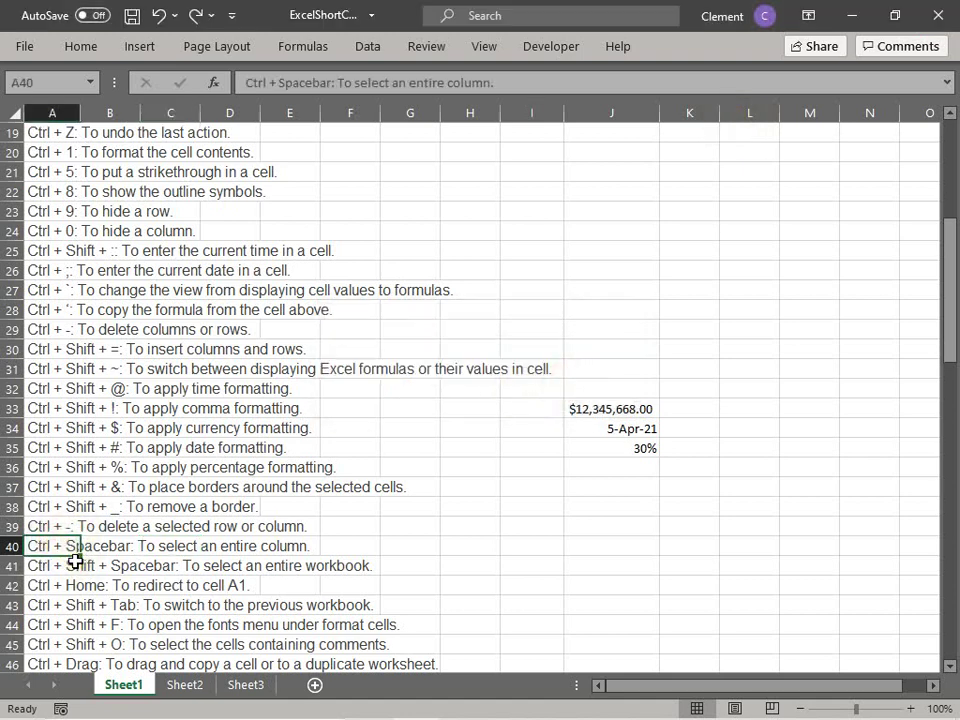
Step: Select all of column A with Ctrl+Space, then deselect it
key("ctrl+space")
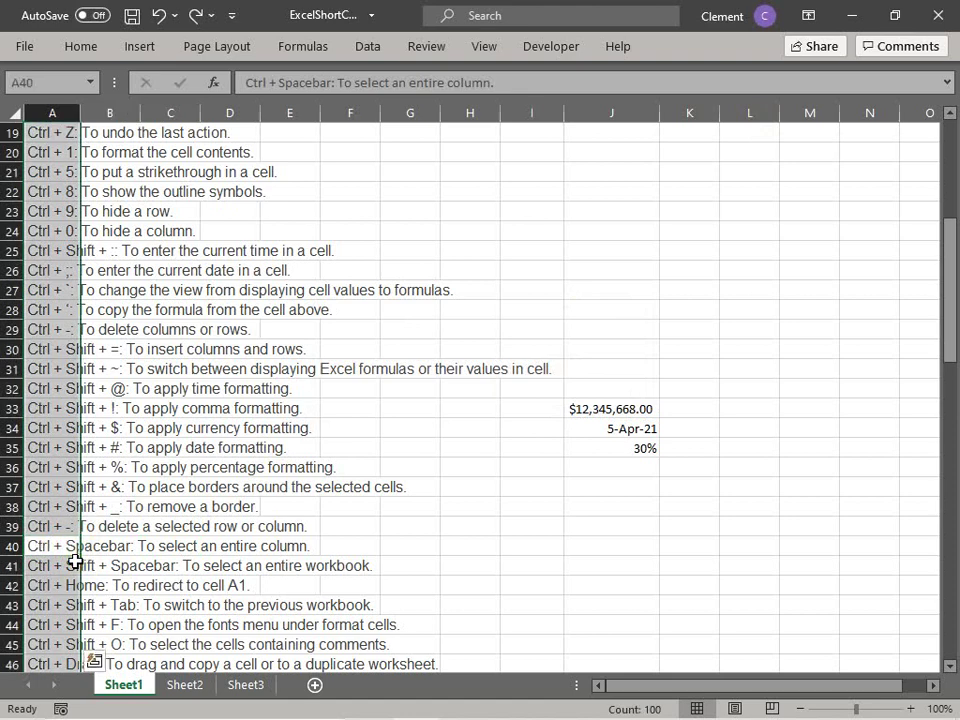
key("ctrl+q")
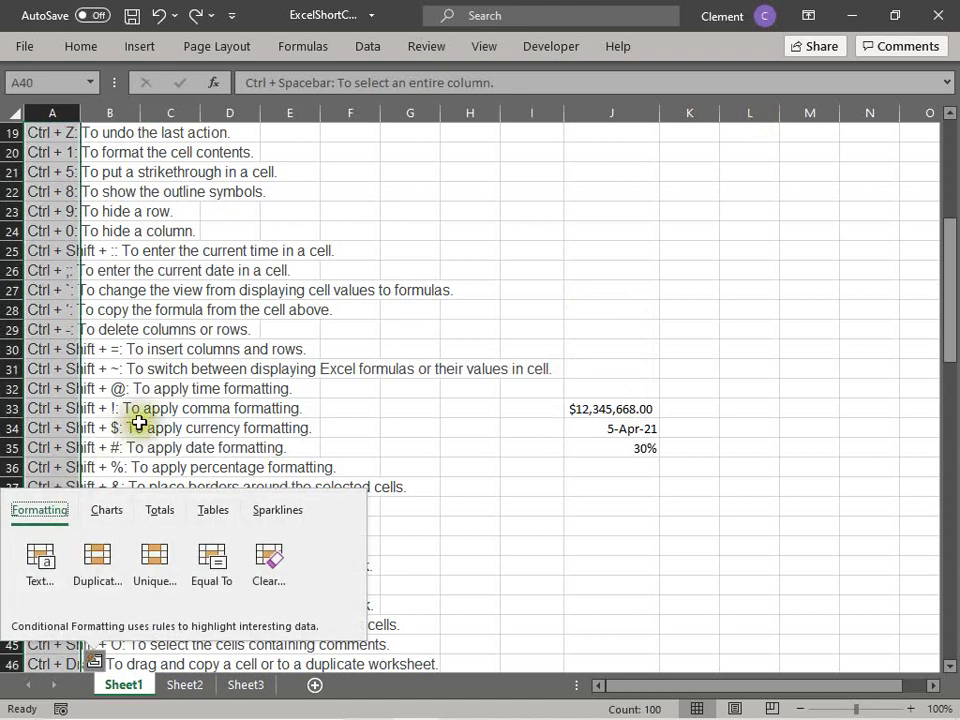
left_click(139, 423)
left_click(47, 388)
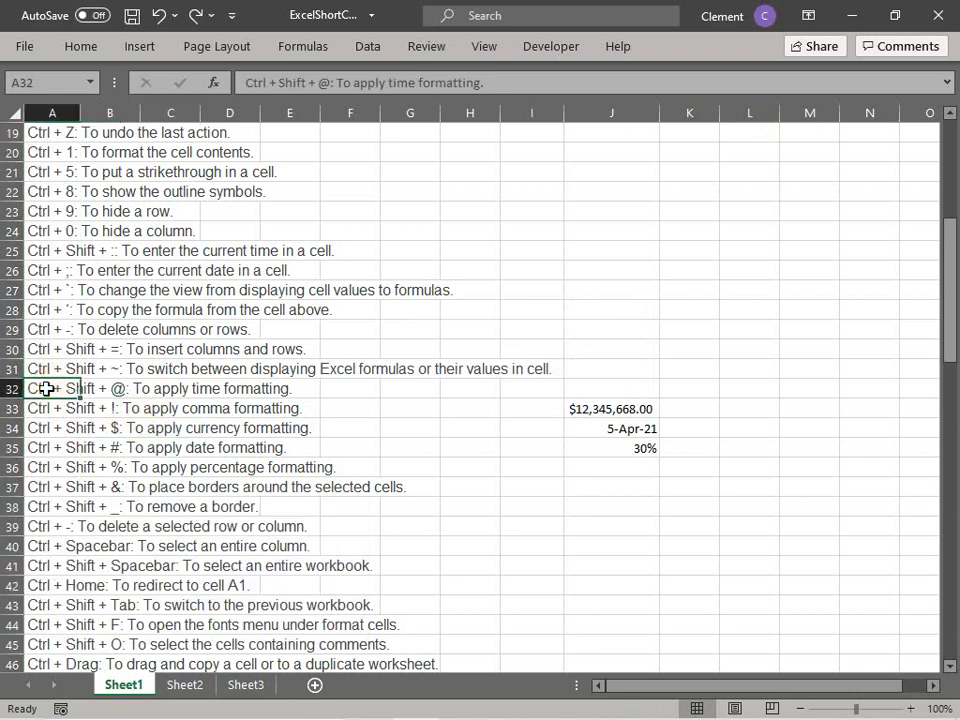
key("ctrl+space")
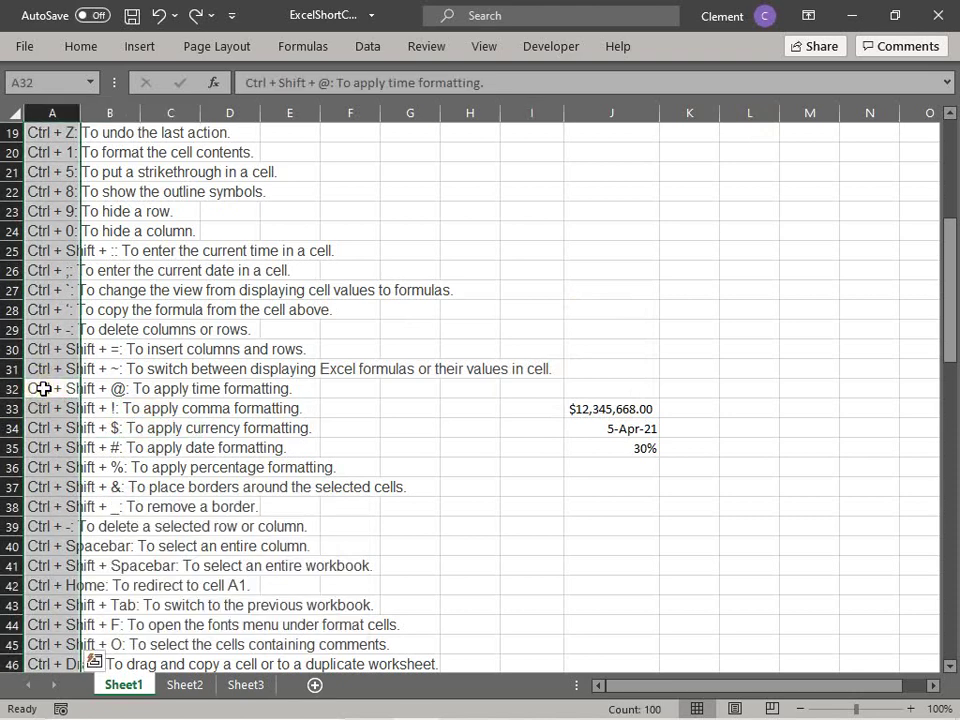
left_click(132, 391)
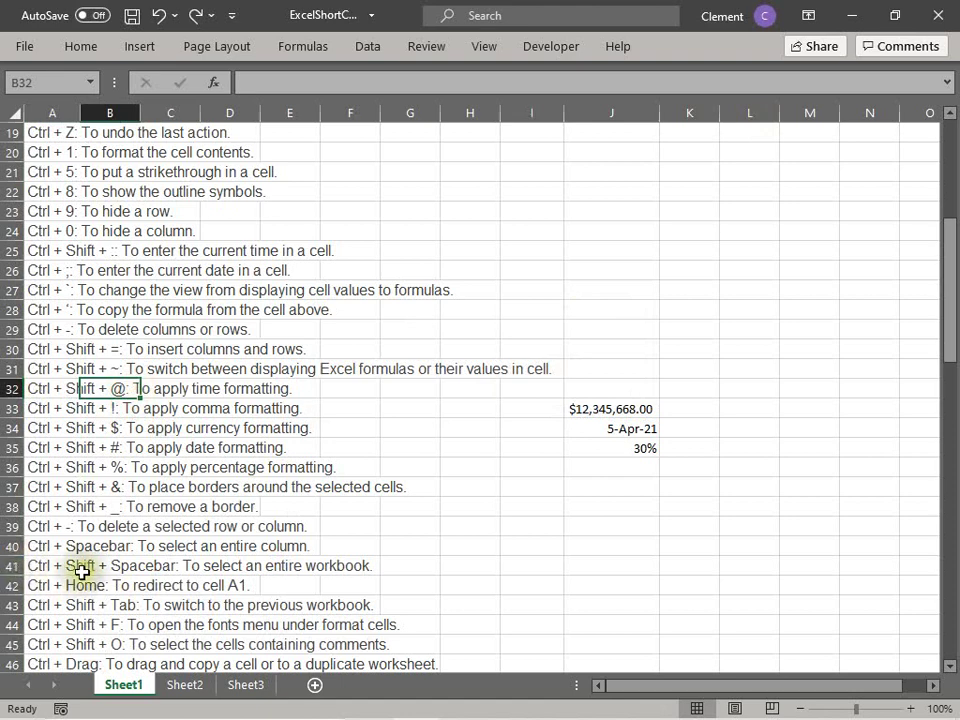
key("Down")
key("Down")
key("Down")
key("Down")
key("Down")
key("Down")
key("Down")
key("Down")
key("Down")
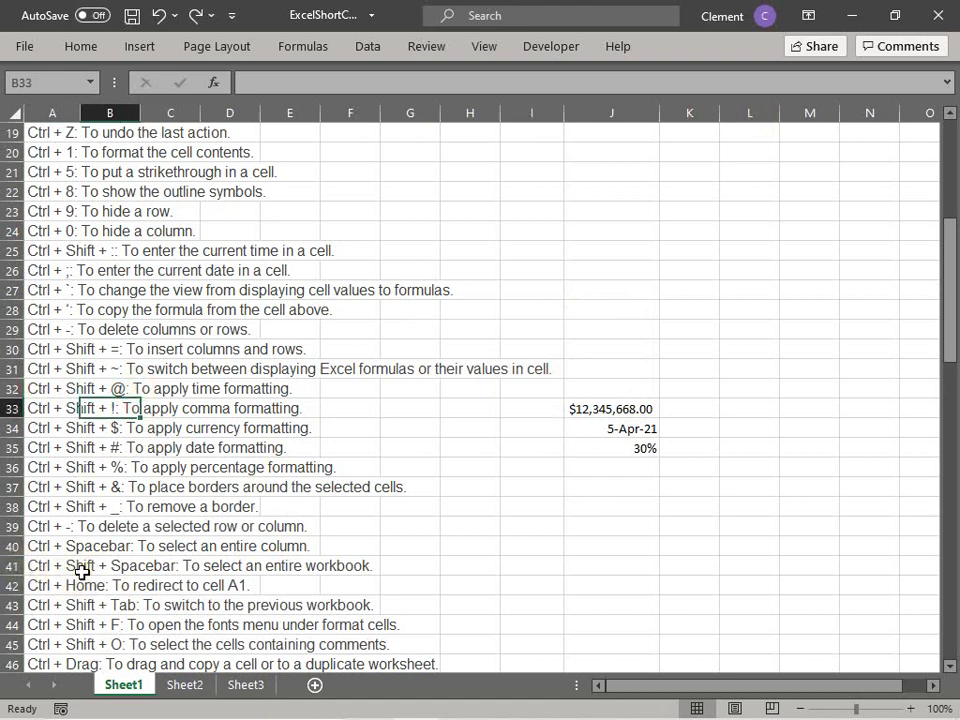
key("Down")
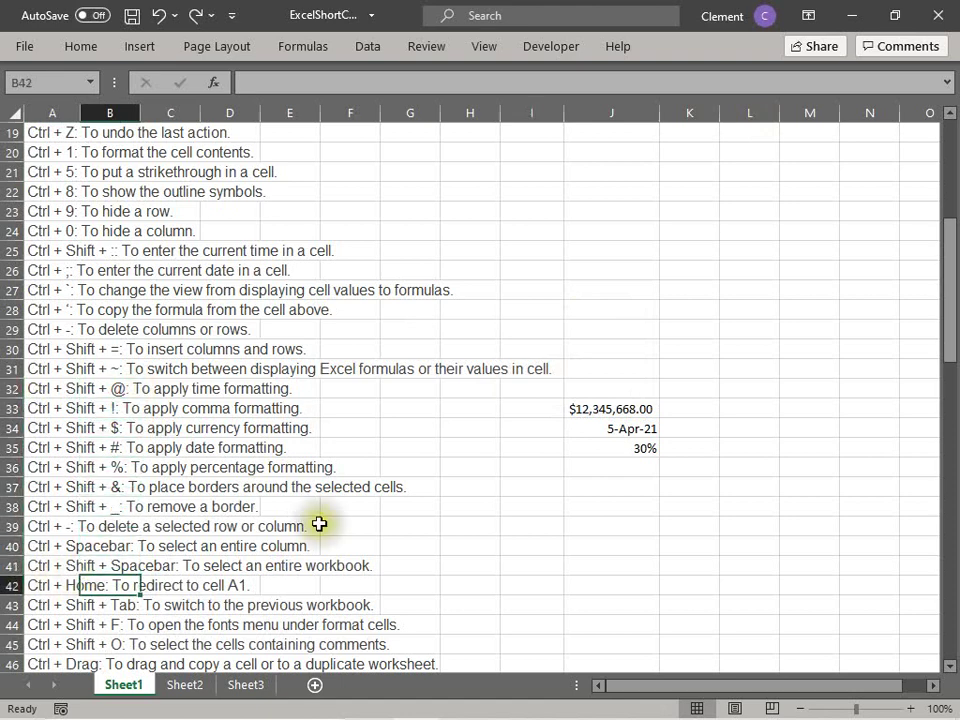
left_click(27, 591)
Step: Delete the sample currency, date and percentage values in J33:J35
left_click_drag(641, 408, 643, 453)
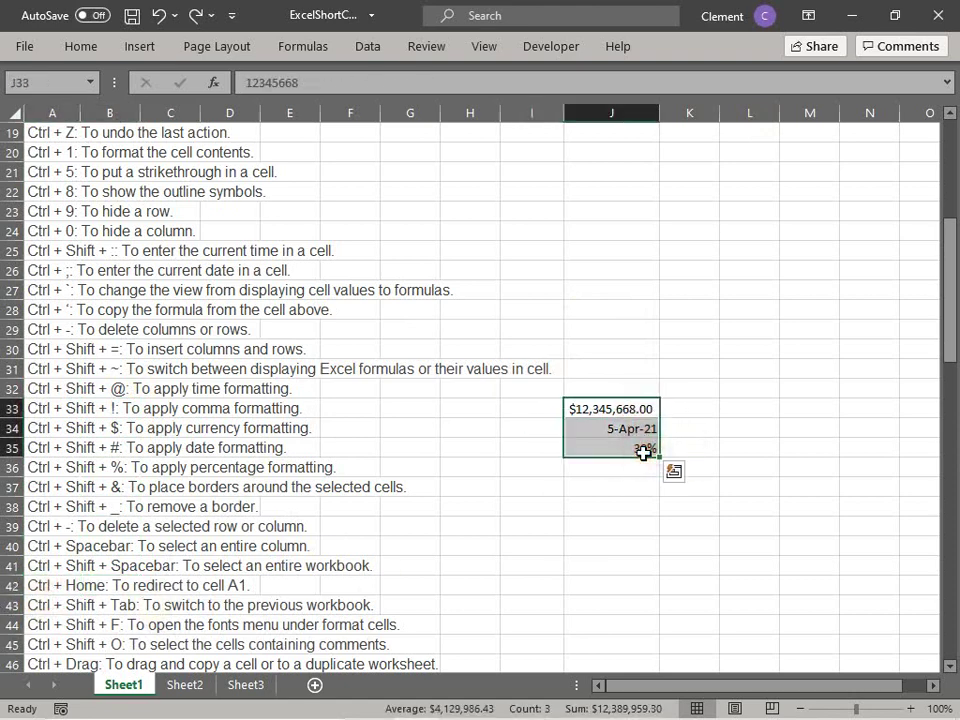
key("Delete")
left_click(40, 590)
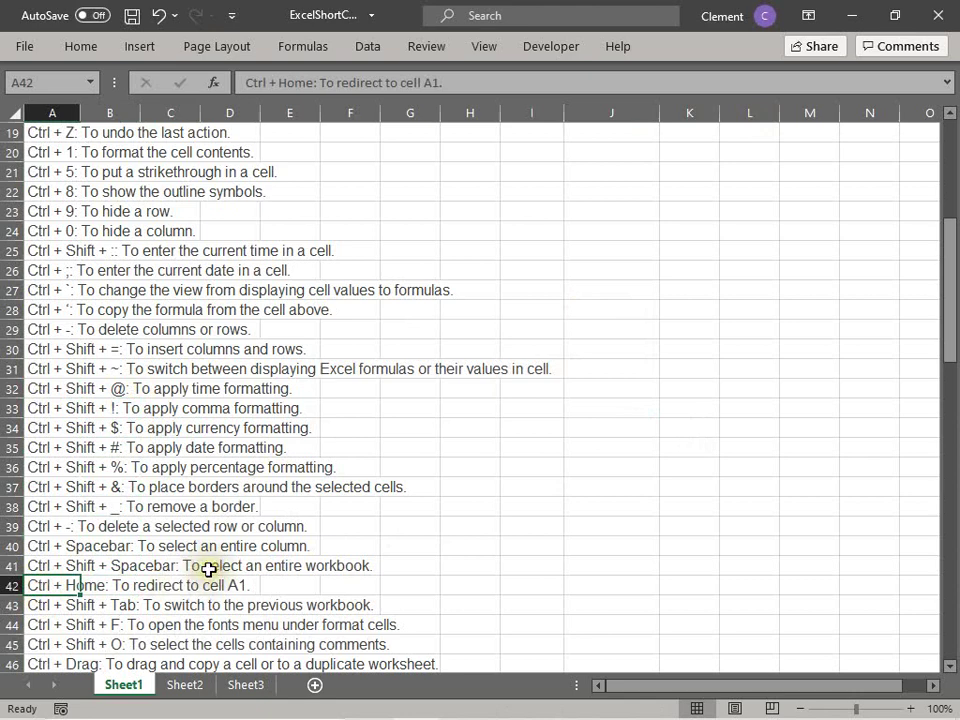
left_click(190, 526)
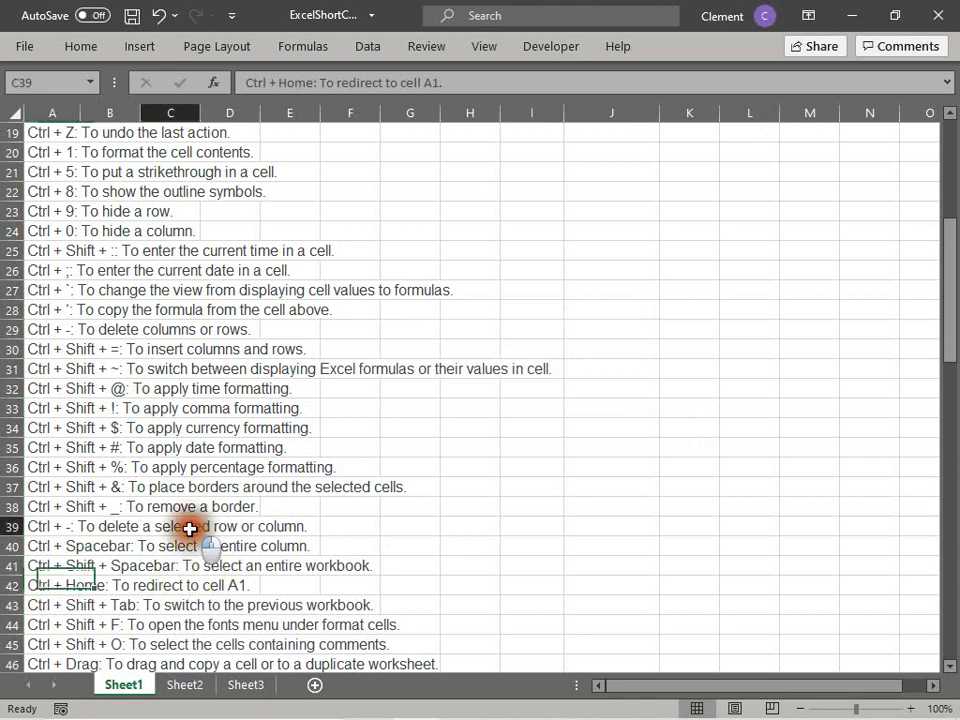
left_click(47, 602)
left_click(45, 585)
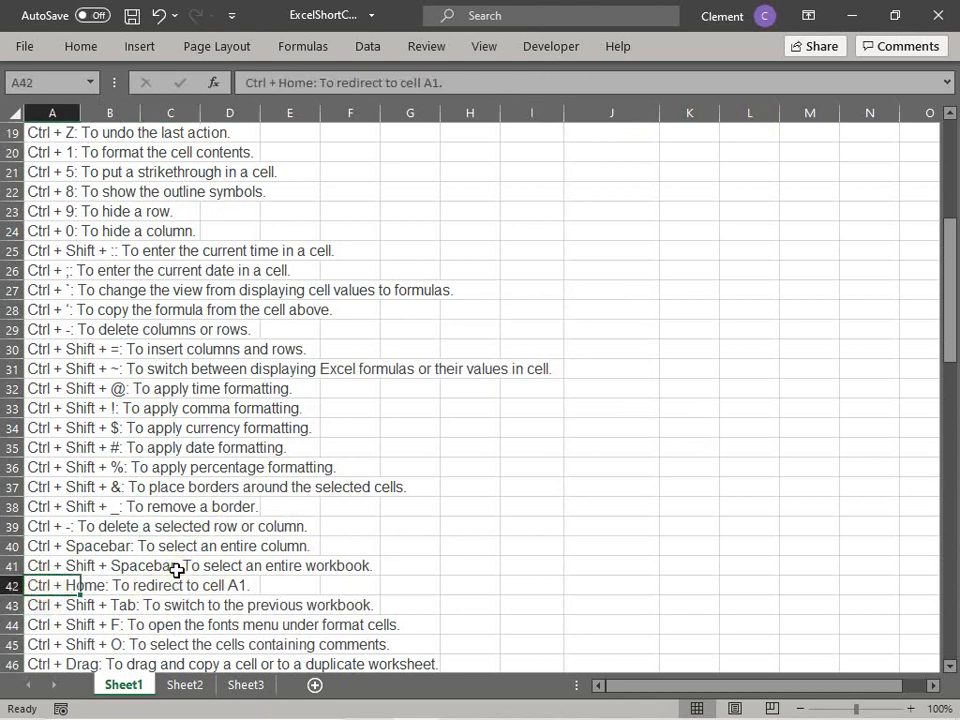
key("ctrl+g")
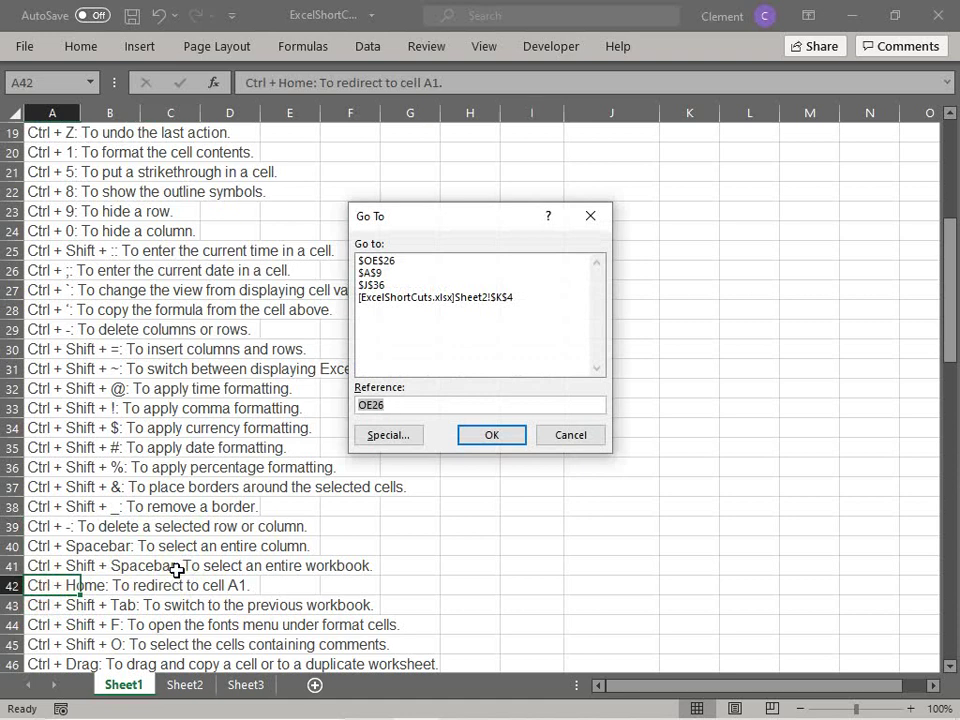
type("a")
key("Return")
key("Return")
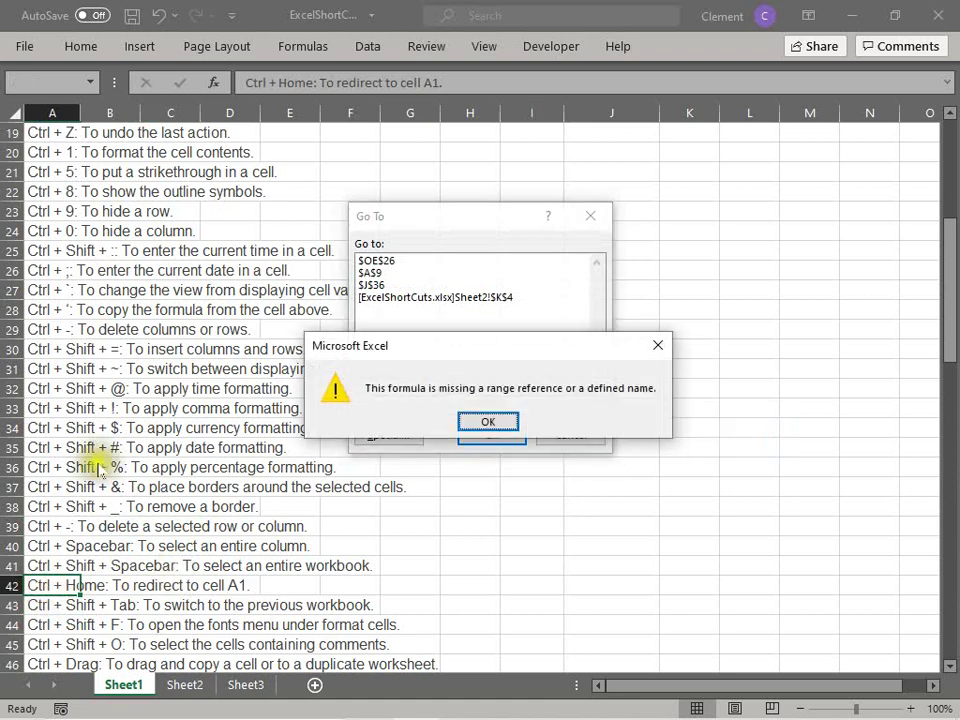
left_click(488, 420)
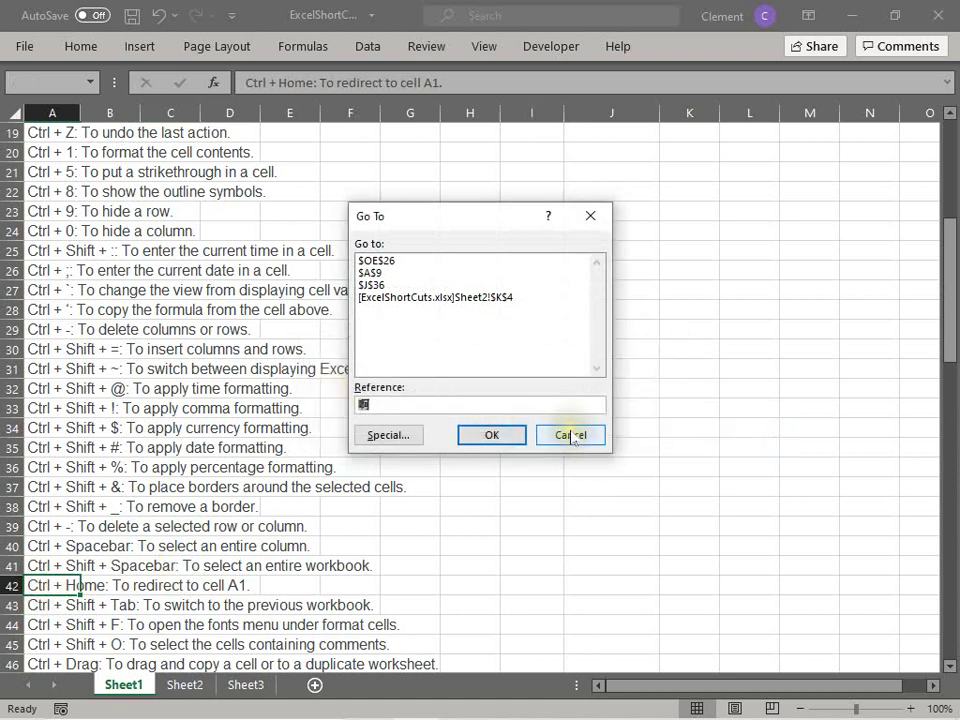
left_click(568, 435)
left_click(43, 527)
left_click_drag(43, 527, 40, 566)
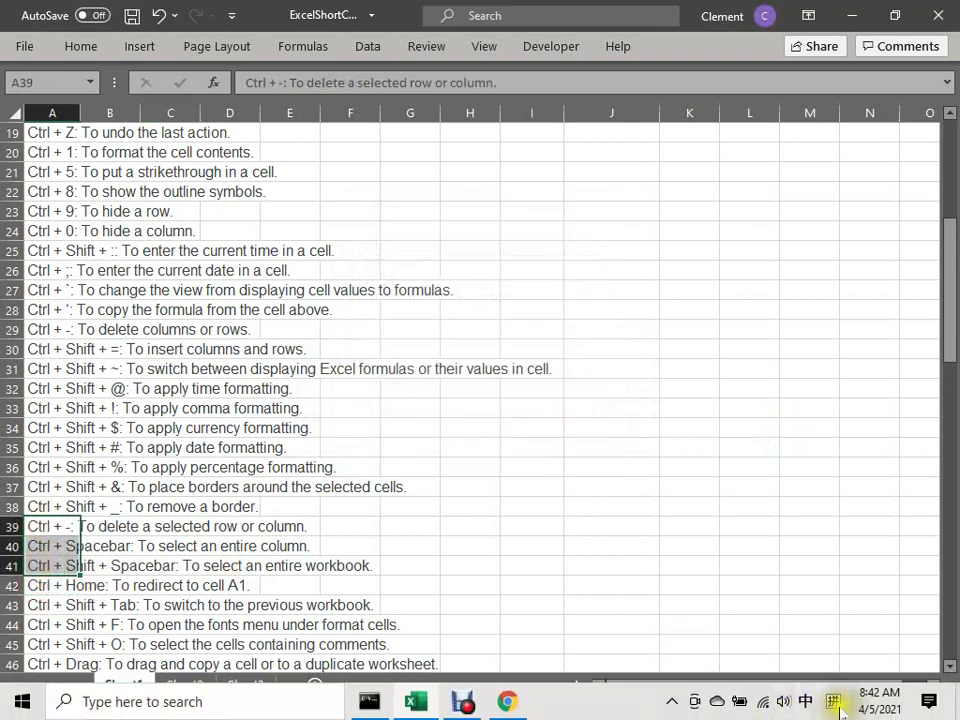
Step: Switch the input language from Chinese Pinyin to the English (United States) US keyboard
left_click(833, 701)
left_click(778, 536)
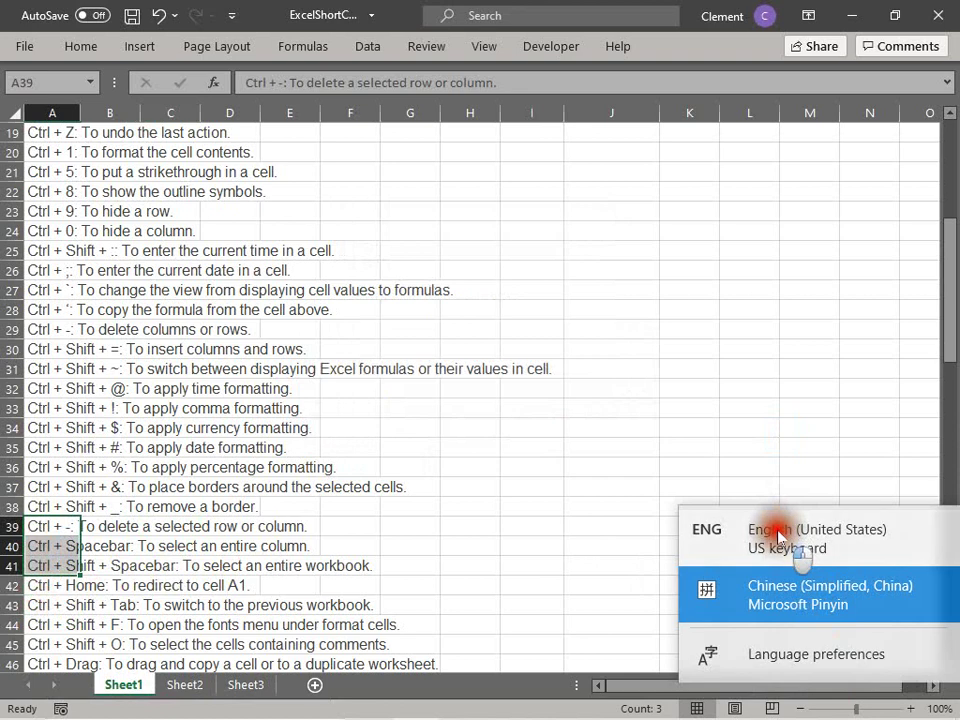
left_click(475, 503)
left_click(37, 526)
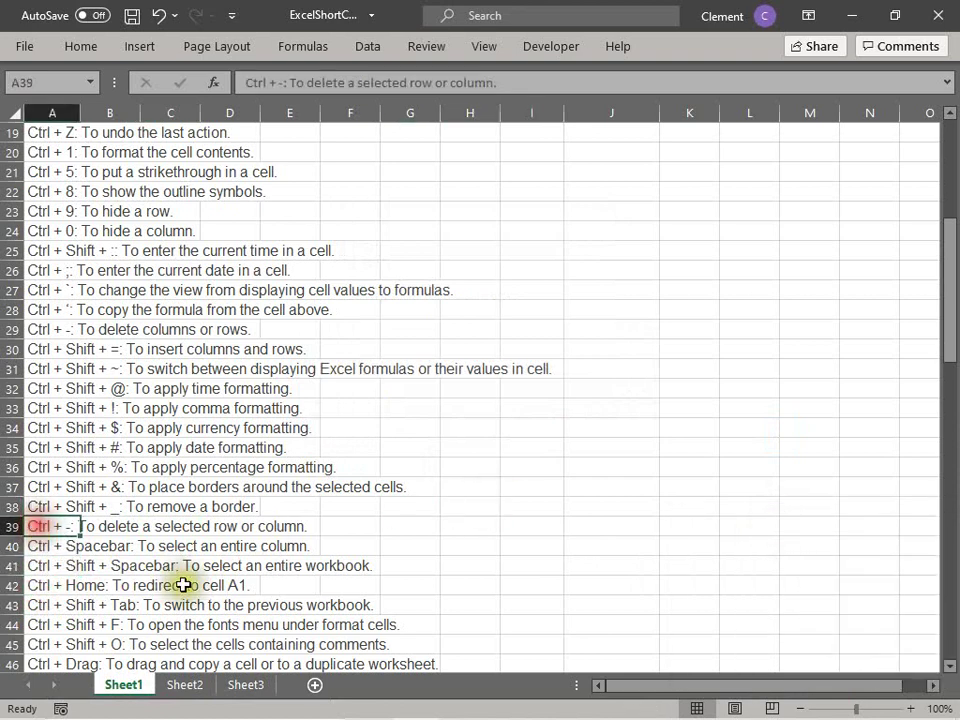
left_click(51, 549)
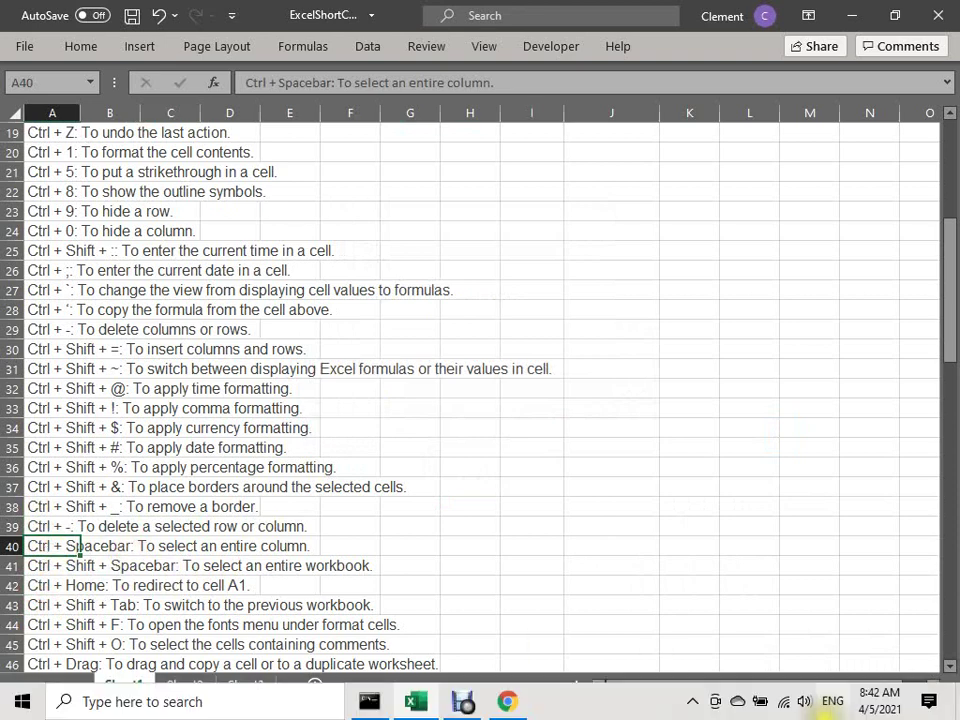
left_click(822, 709)
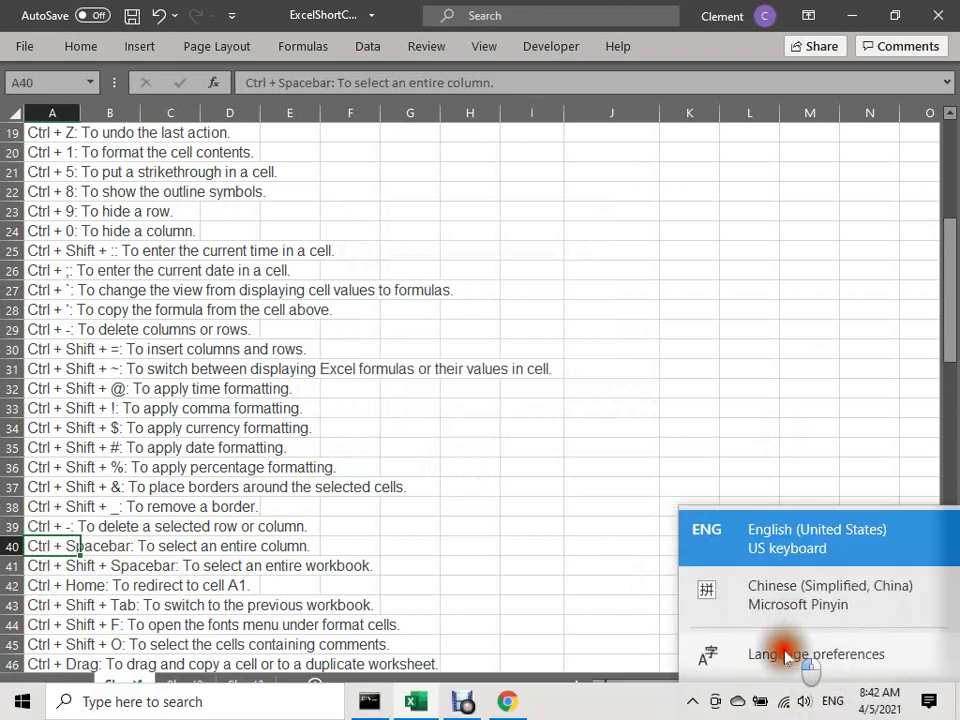
left_click(521, 537)
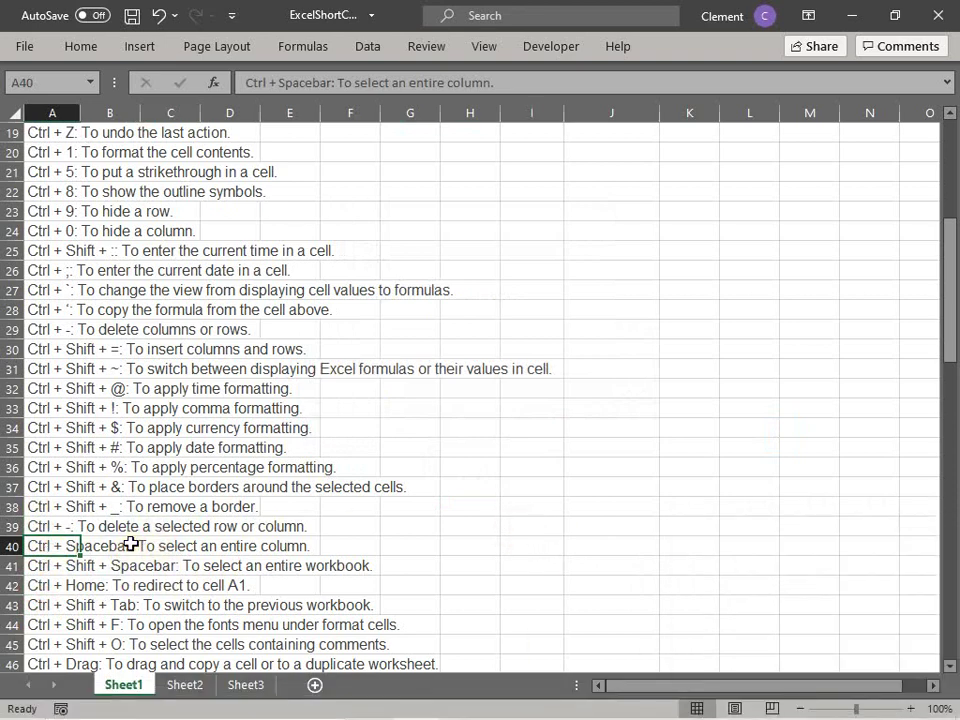
left_click(42, 546)
left_click(62, 550)
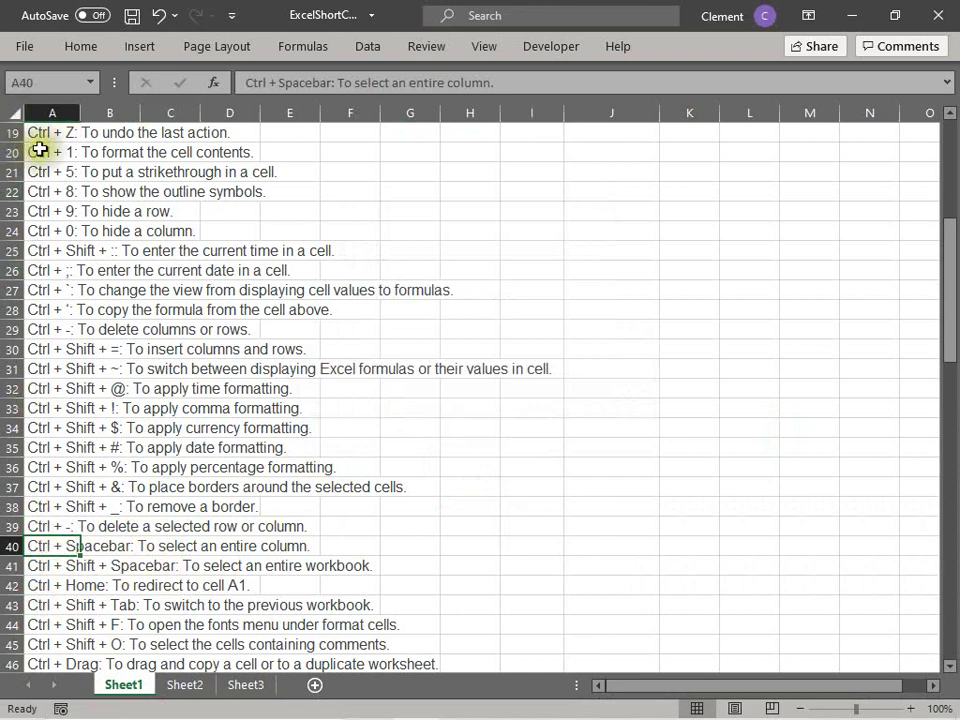
left_click(40, 112)
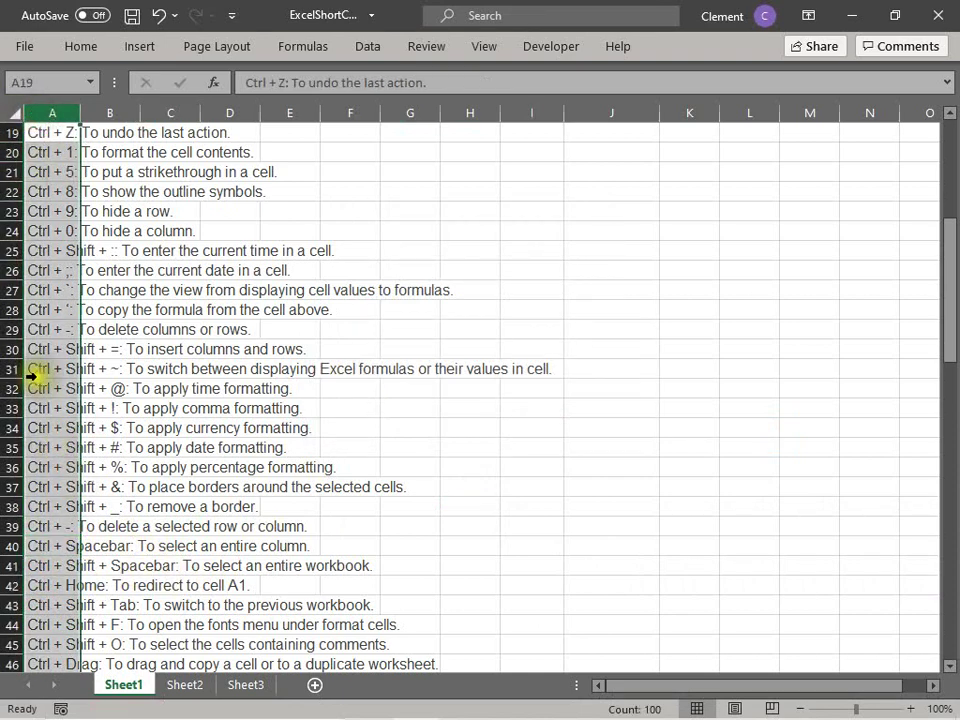
left_click(54, 333)
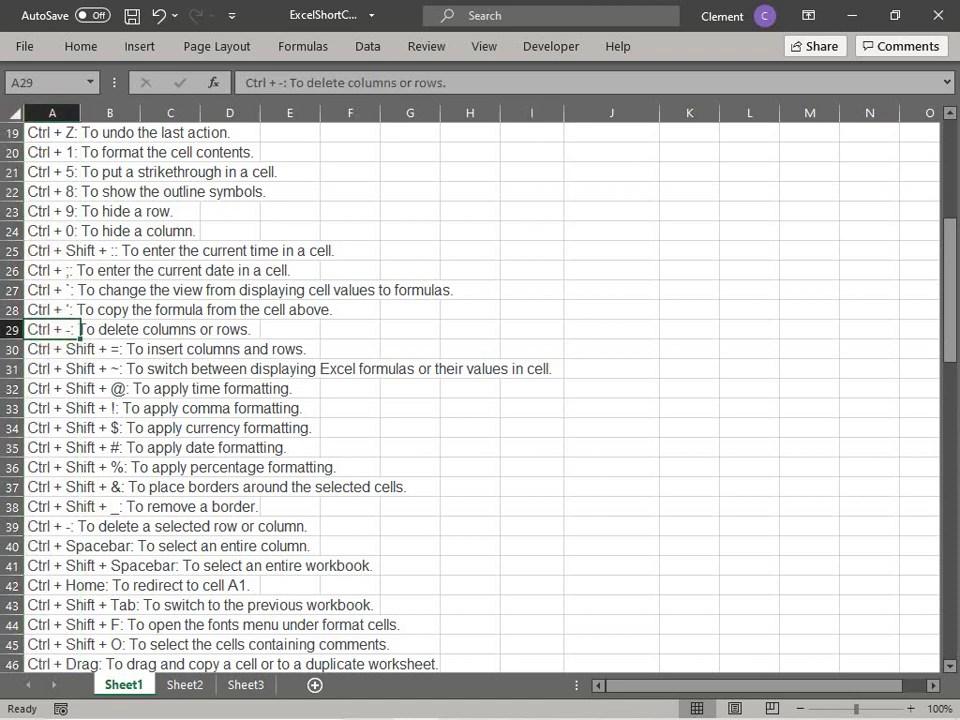
left_click(43, 548)
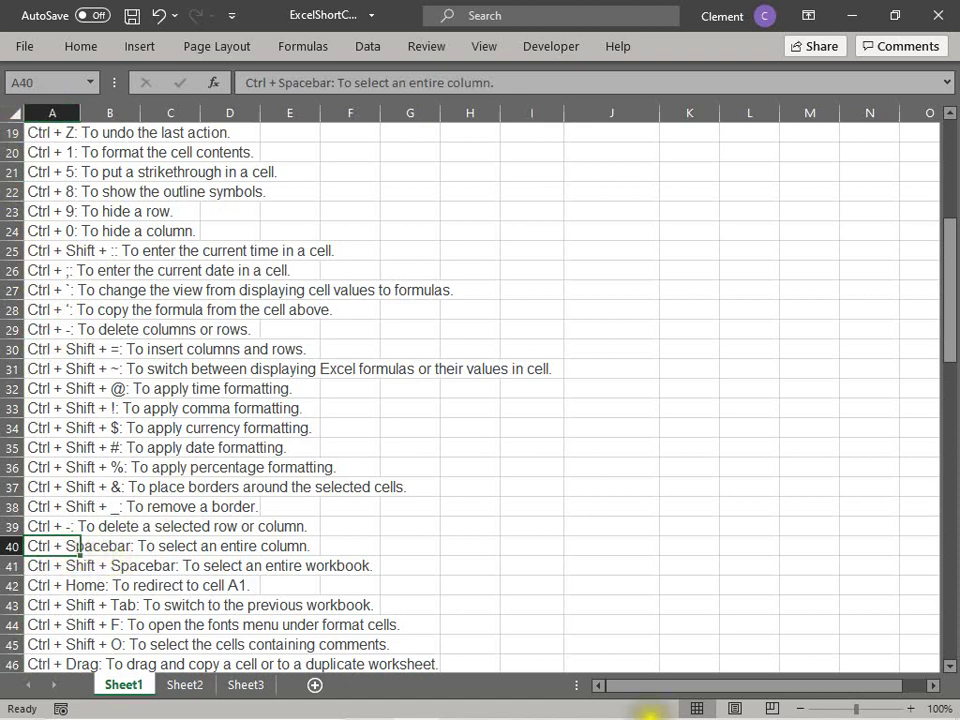
mouse_move(655, 716)
left_click(830, 702)
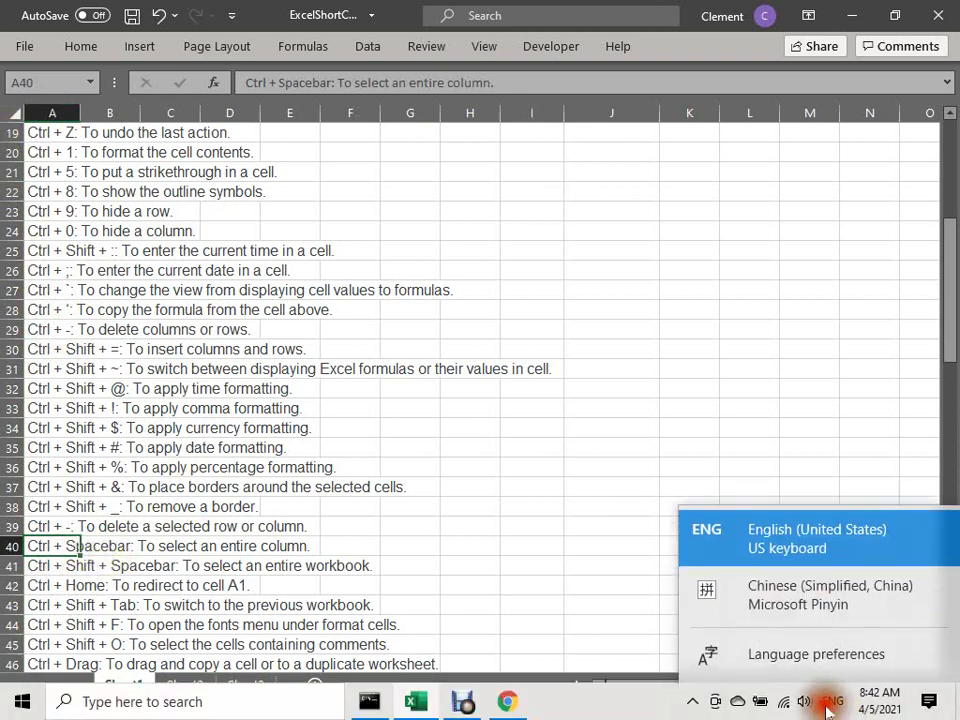
left_click(77, 567)
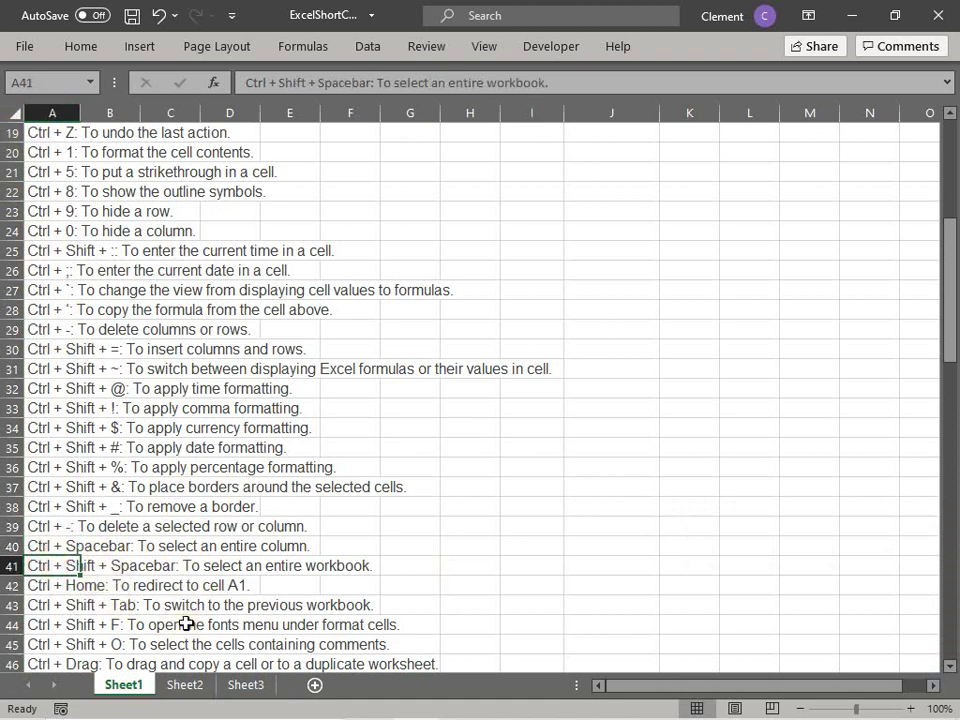
key("Down")
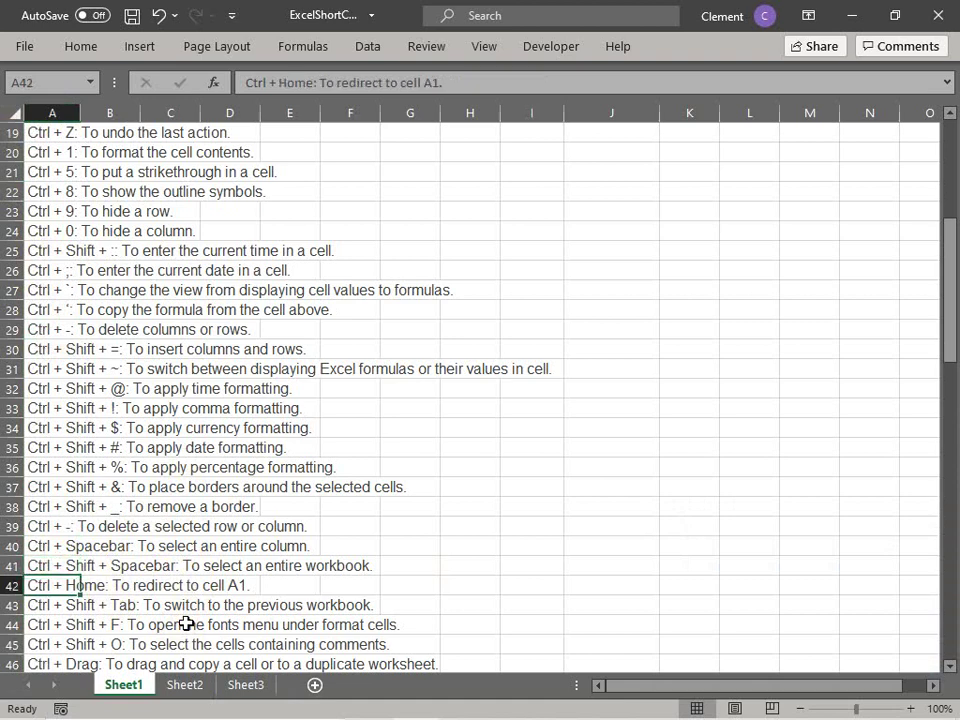
key("ctrl+g")
type("a")
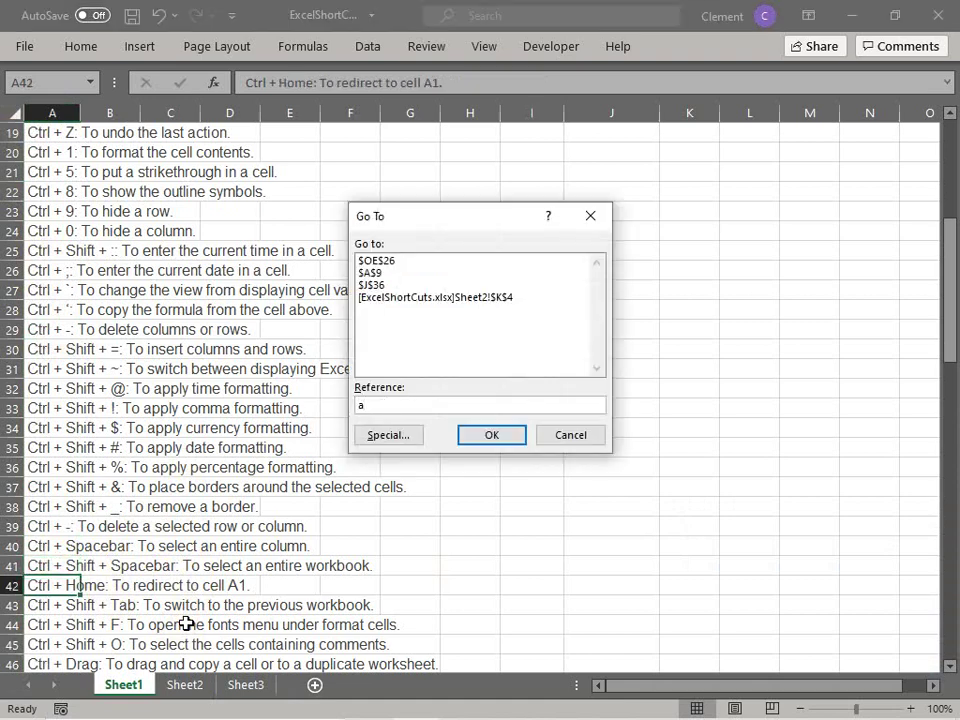
type("1")
key("Return")
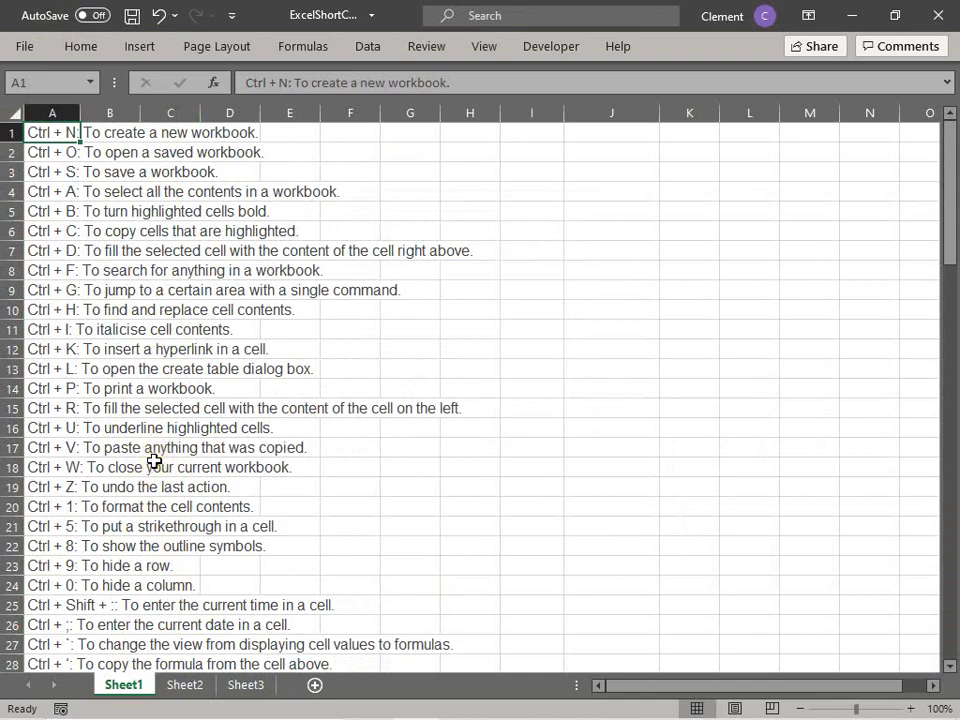
scroll(155, 462, "down", 4)
scroll(155, 462, "down", 2)
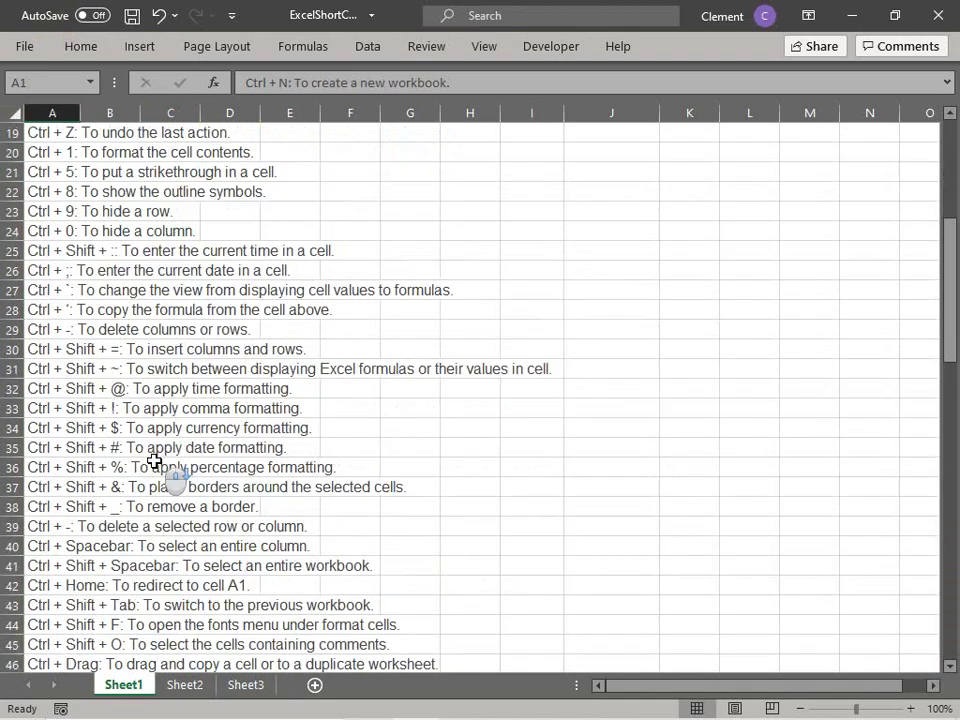
scroll(152, 486, "down", 2)
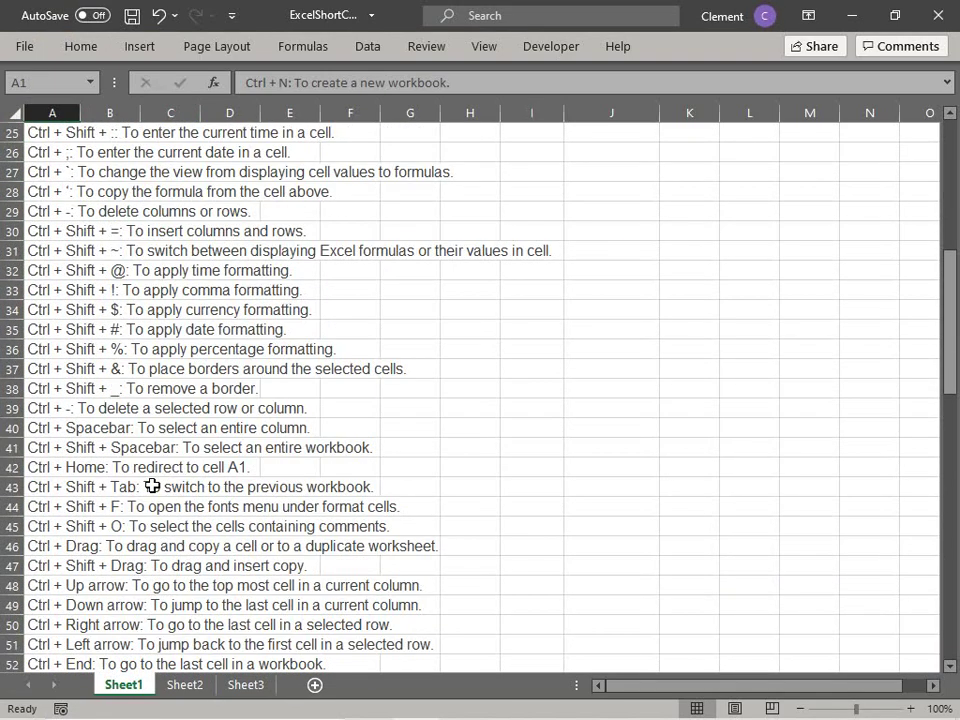
left_click(40, 410)
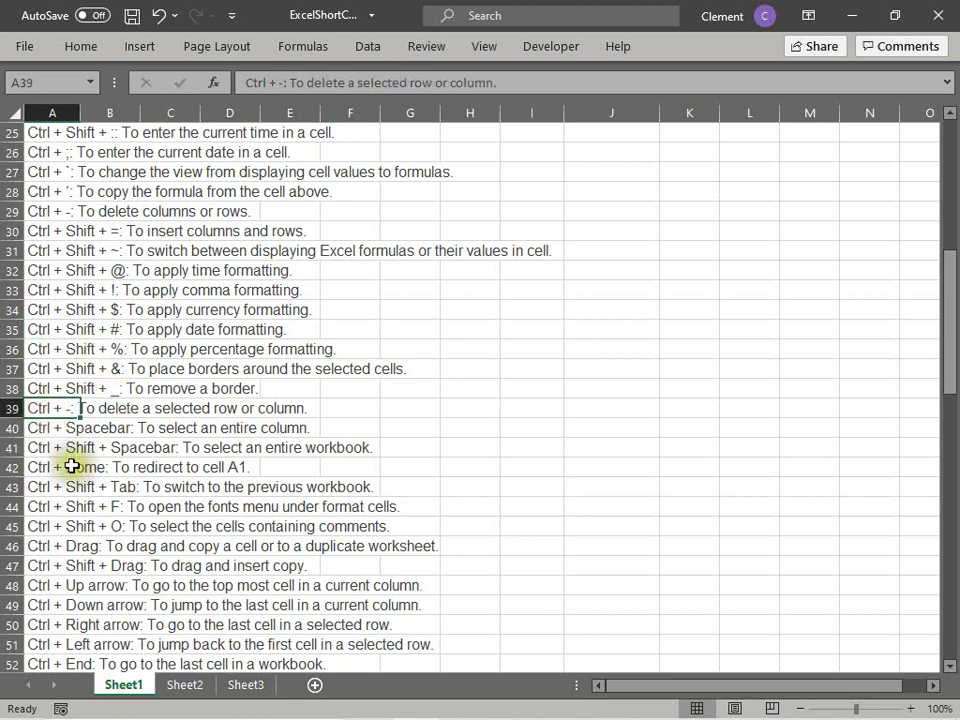
left_click(41, 446)
left_click(41, 470)
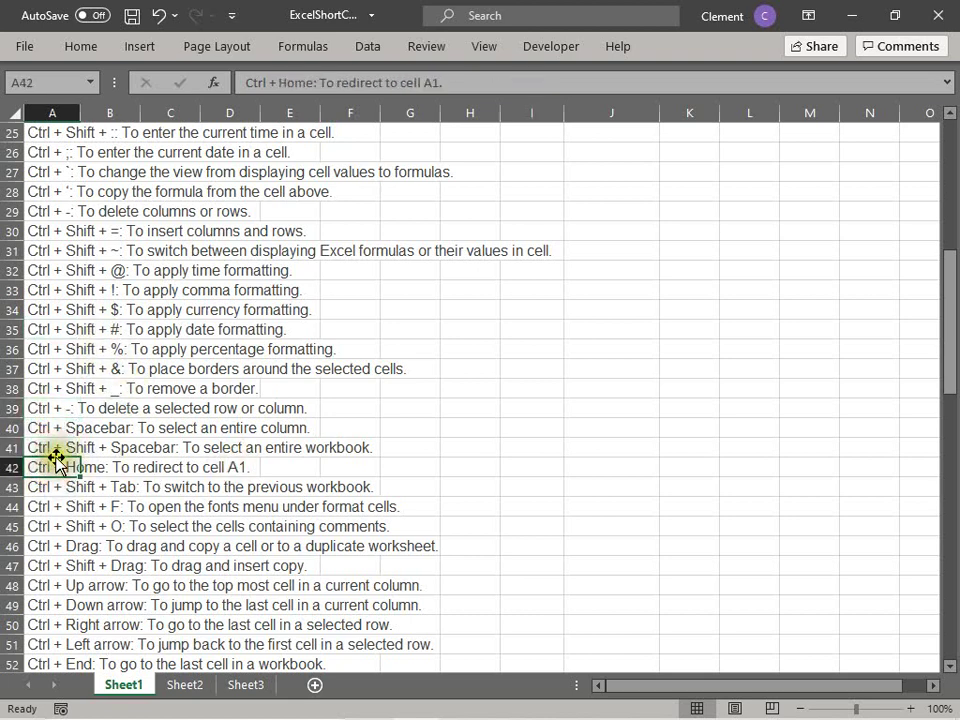
left_click(424, 250)
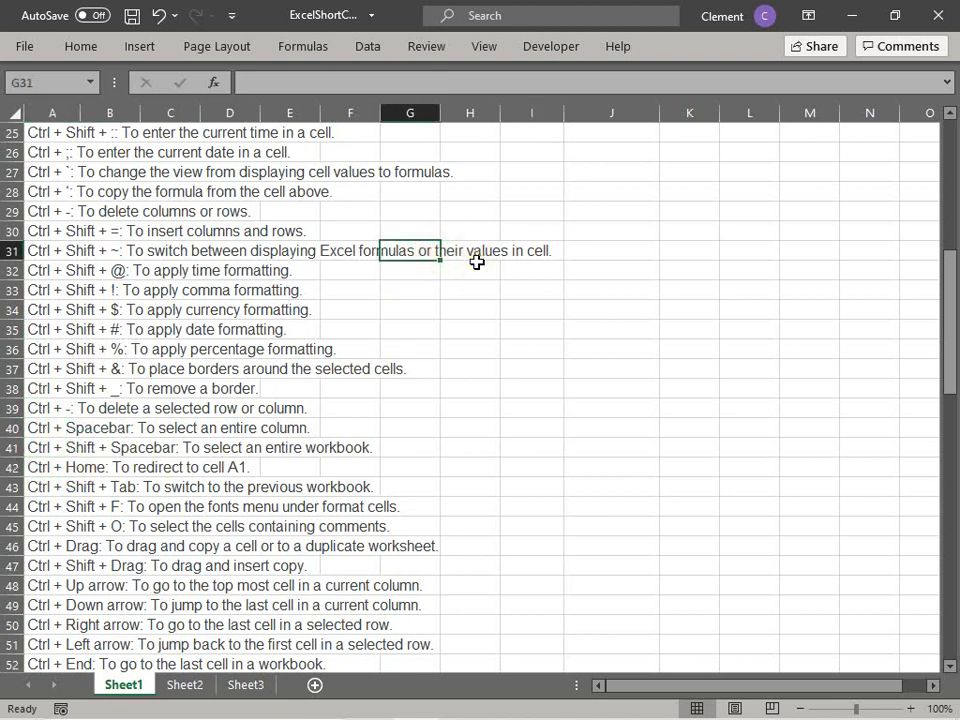
key("ctrl+g")
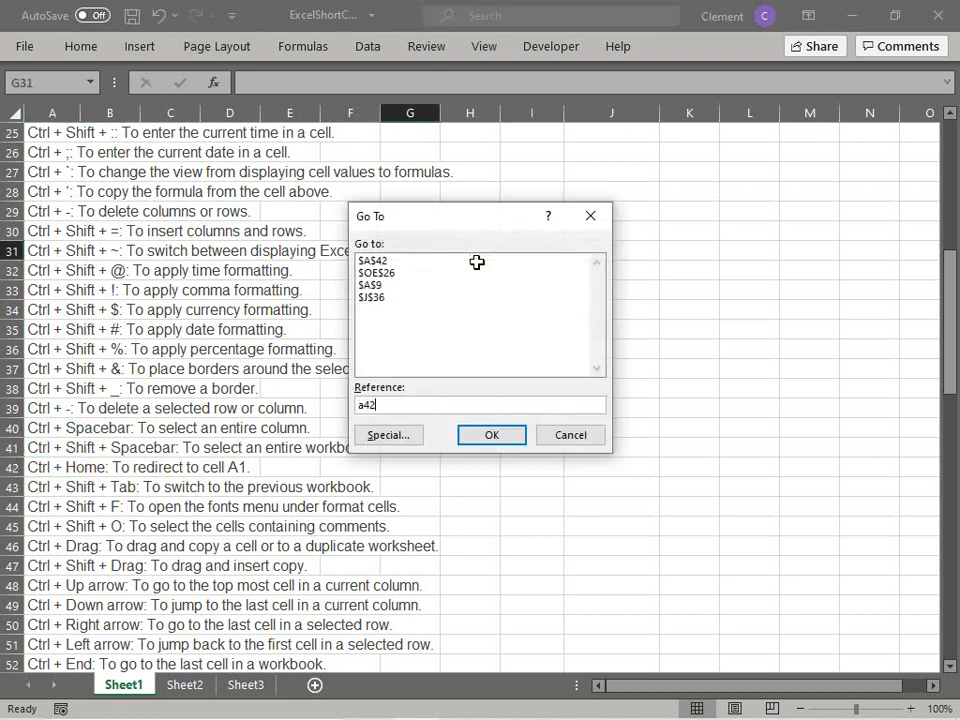
type("a42")
key("Return")
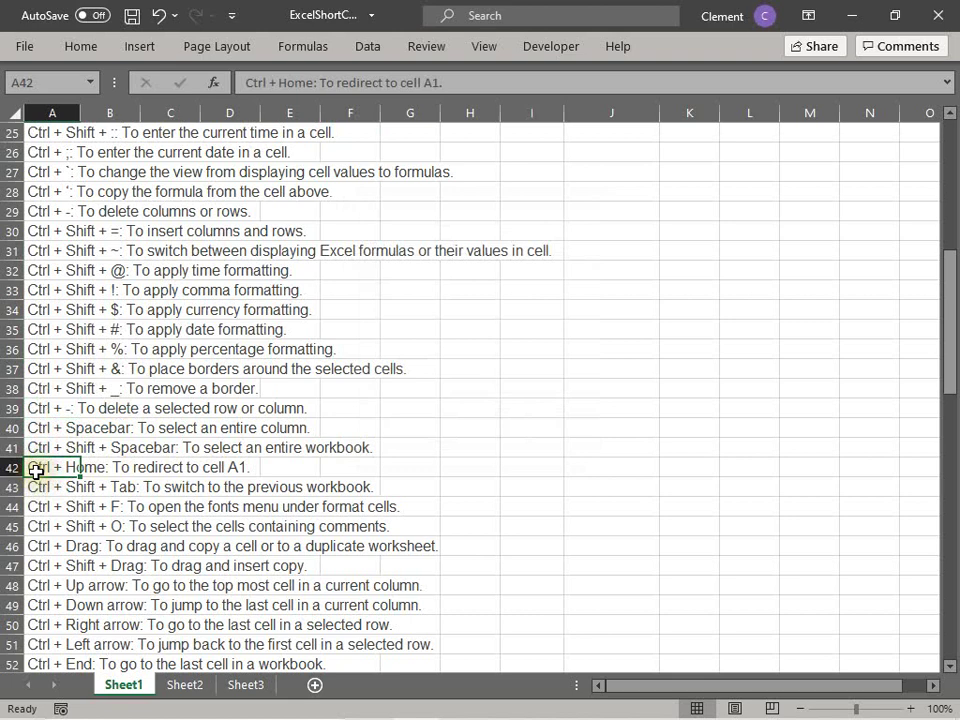
left_click(52, 491)
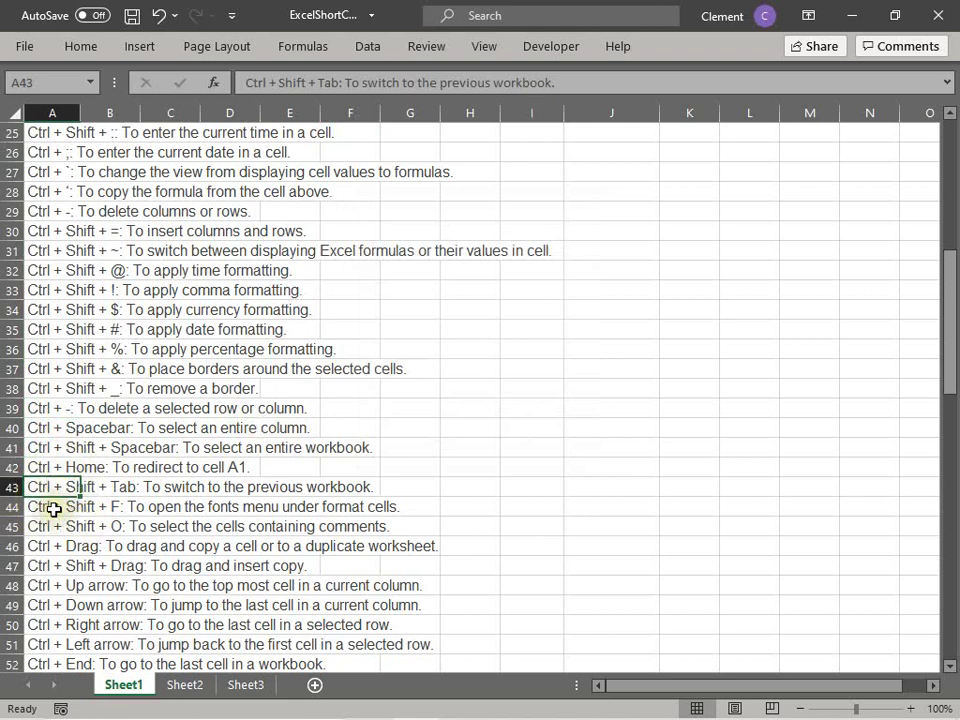
left_click(64, 508)
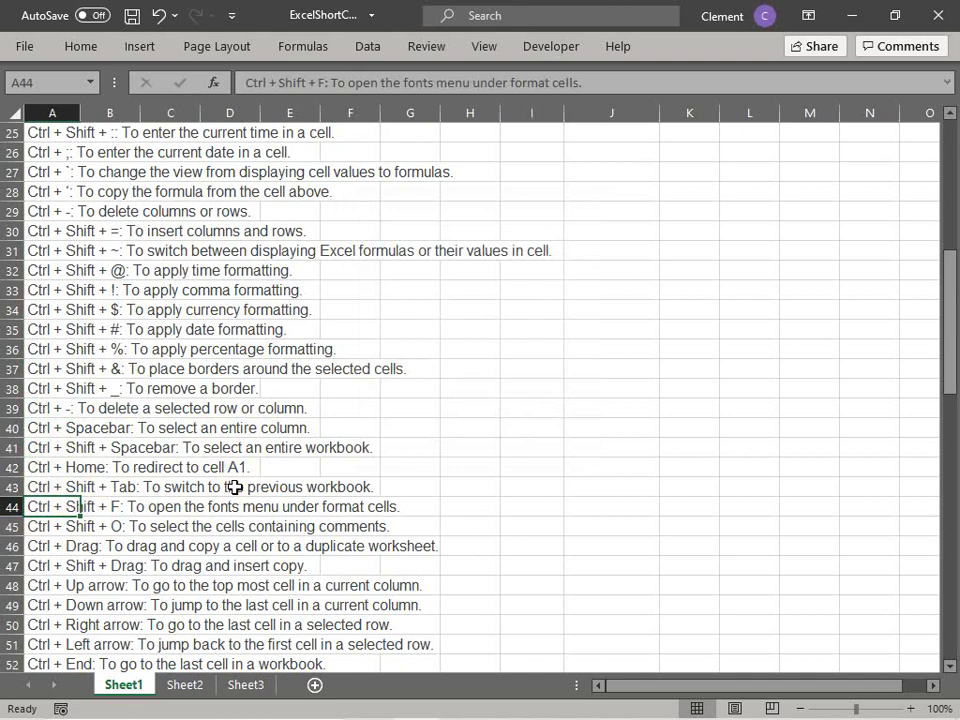
key("ctrl+shift+f")
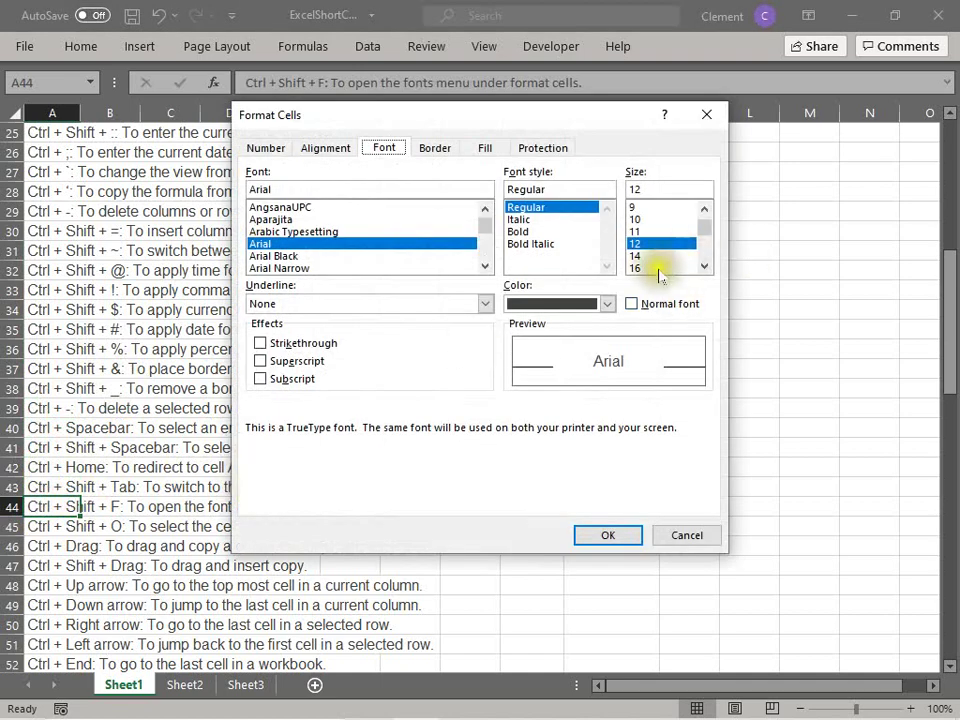
left_click(660, 268)
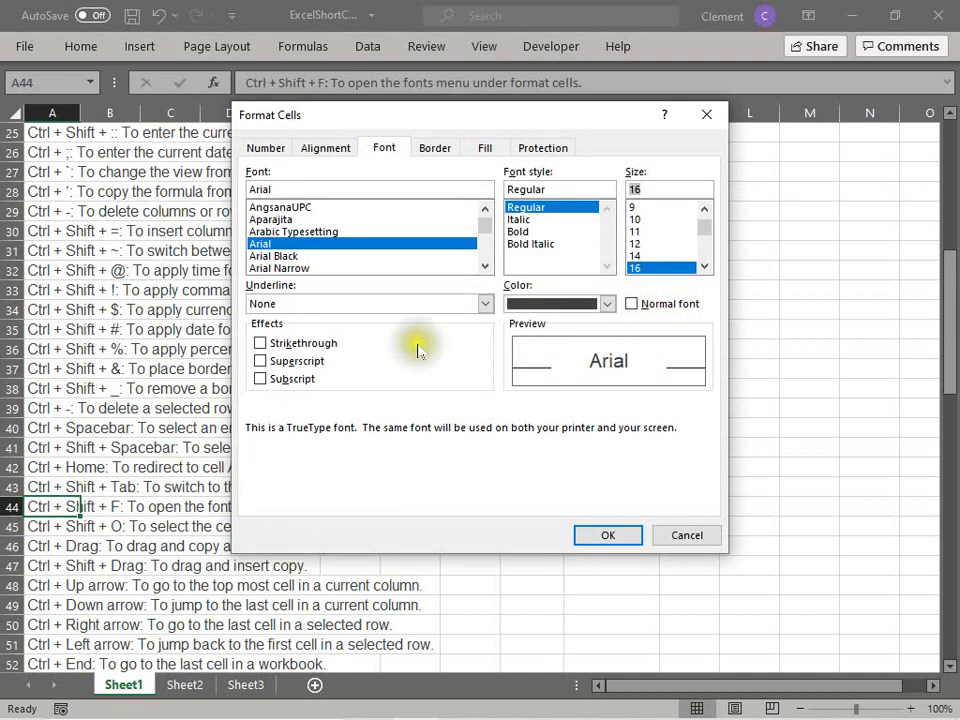
left_click(607, 304)
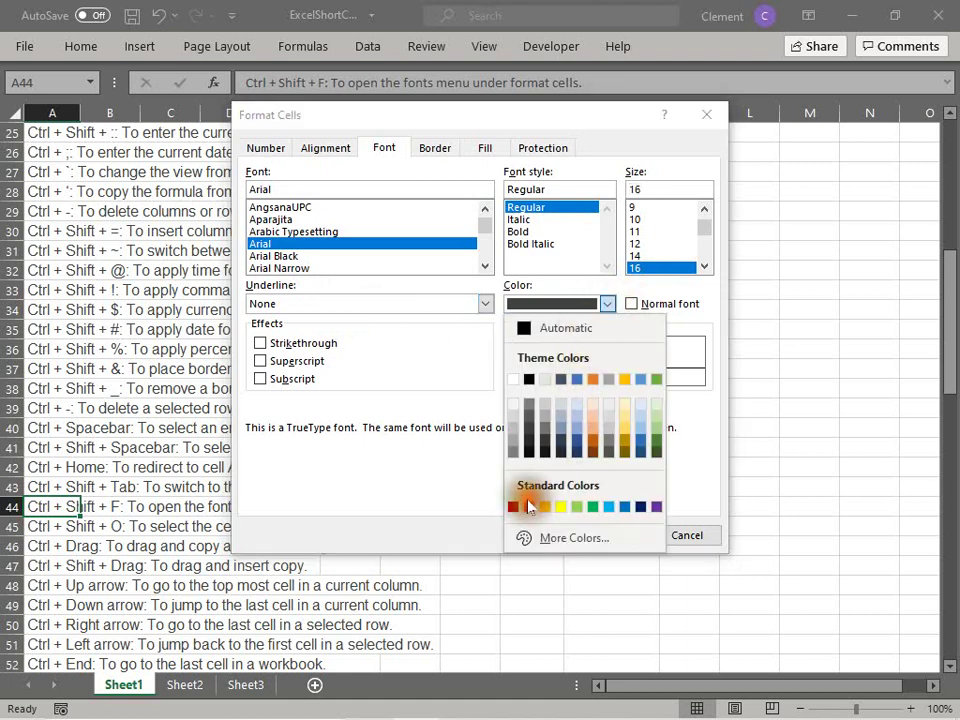
left_click(528, 507)
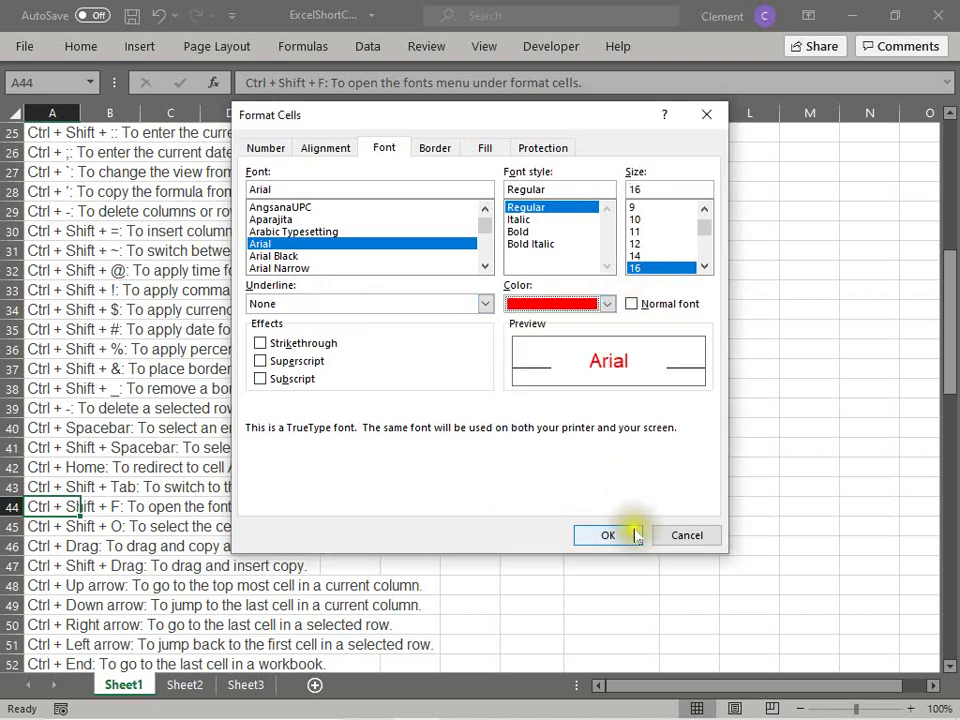
left_click(634, 531)
left_click(265, 540)
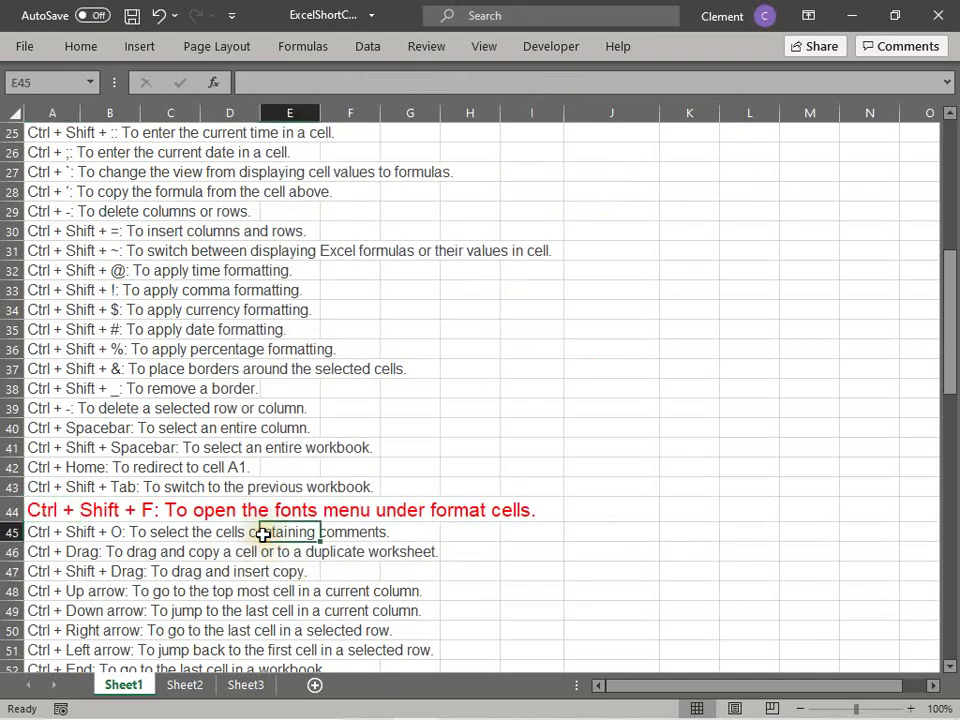
key("ctrl+z")
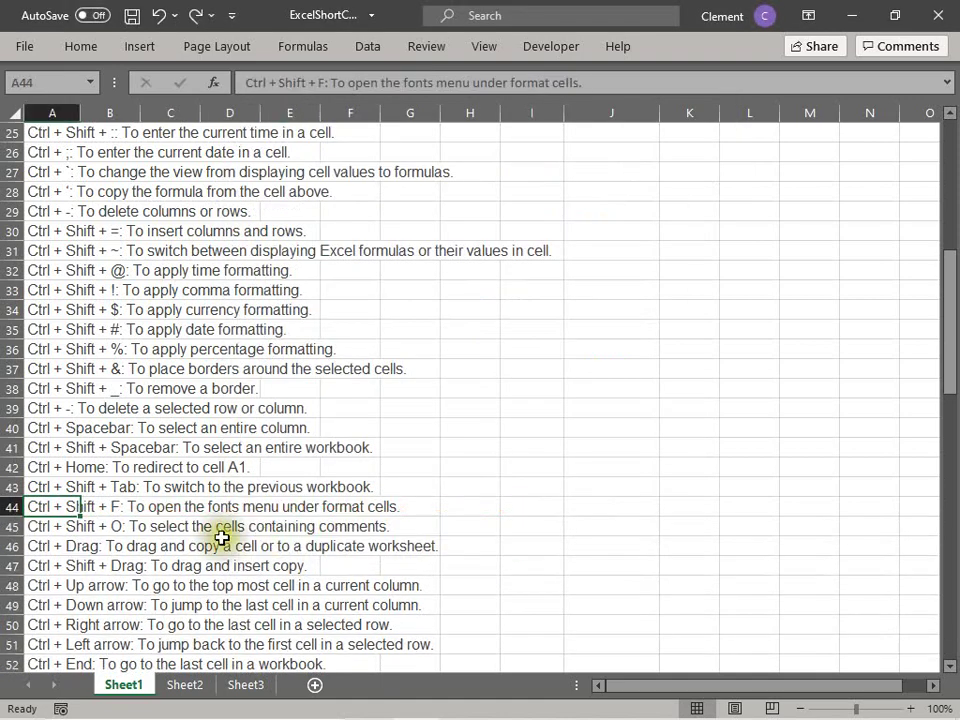
left_click(54, 526)
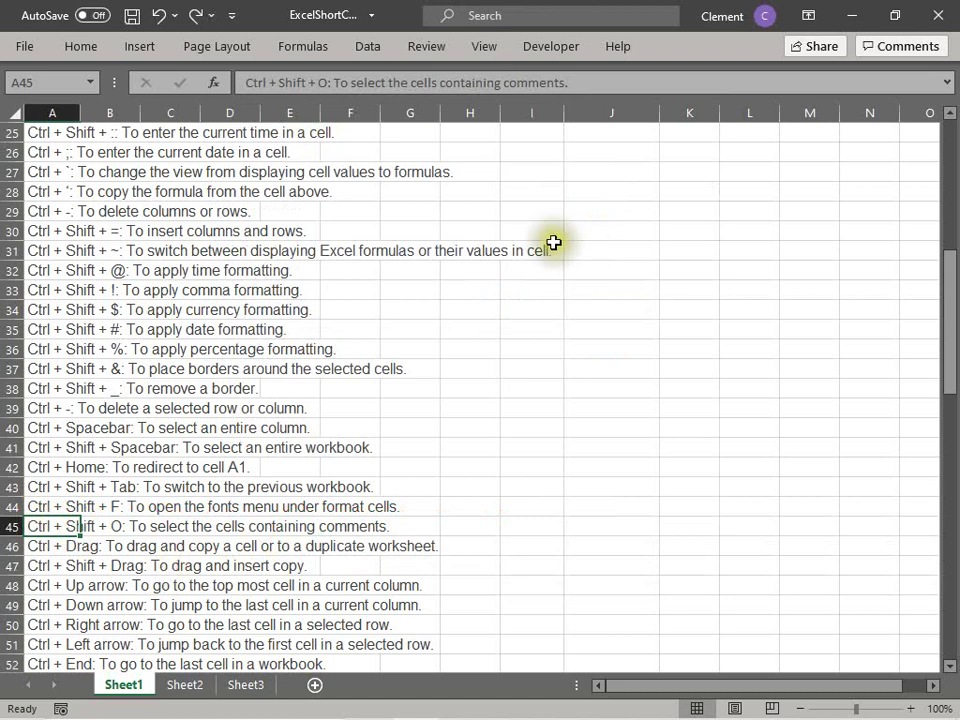
left_click(47, 251)
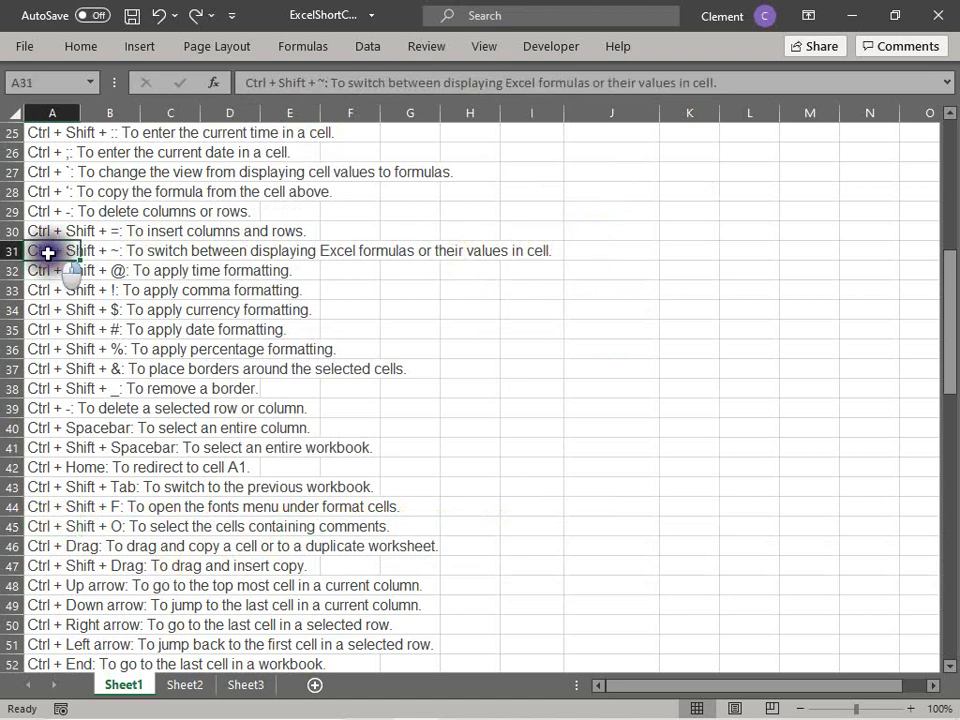
right_click(49, 255)
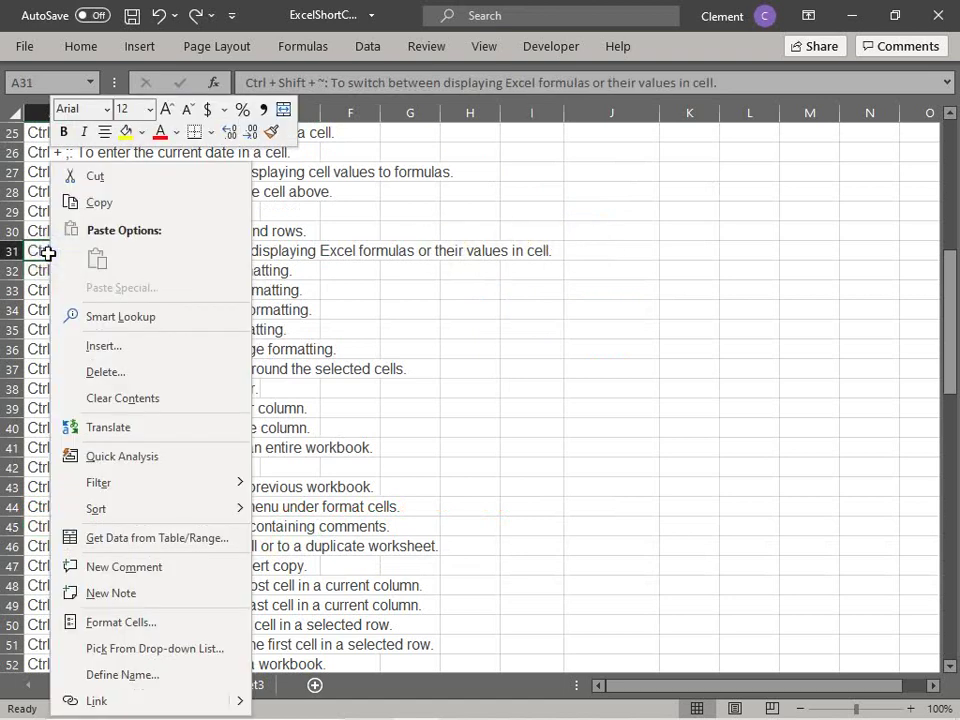
left_click(95, 345)
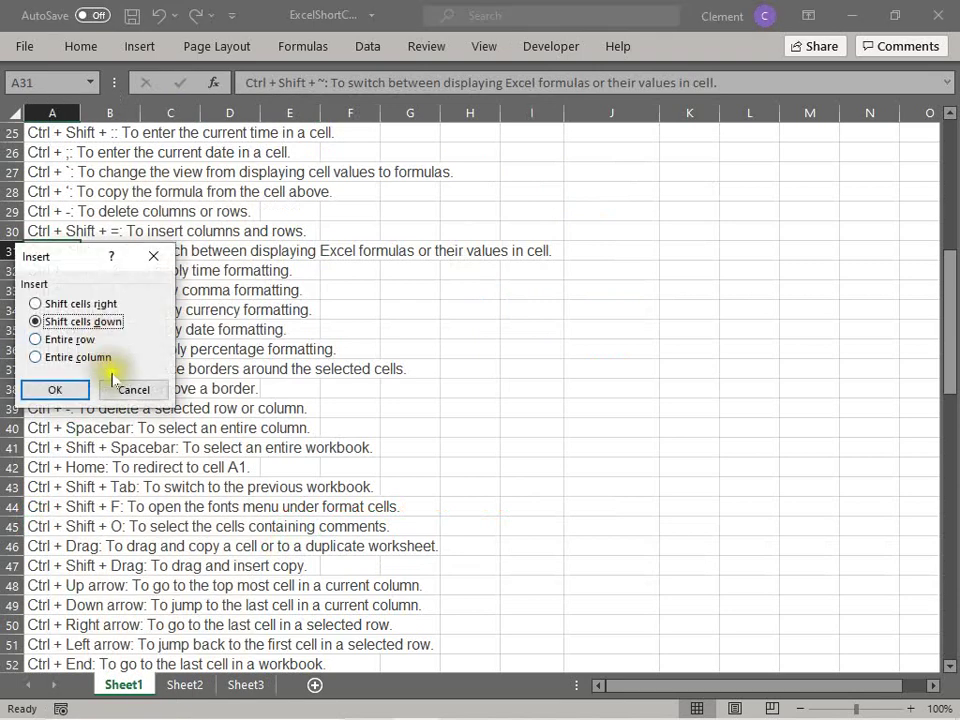
left_click(131, 387)
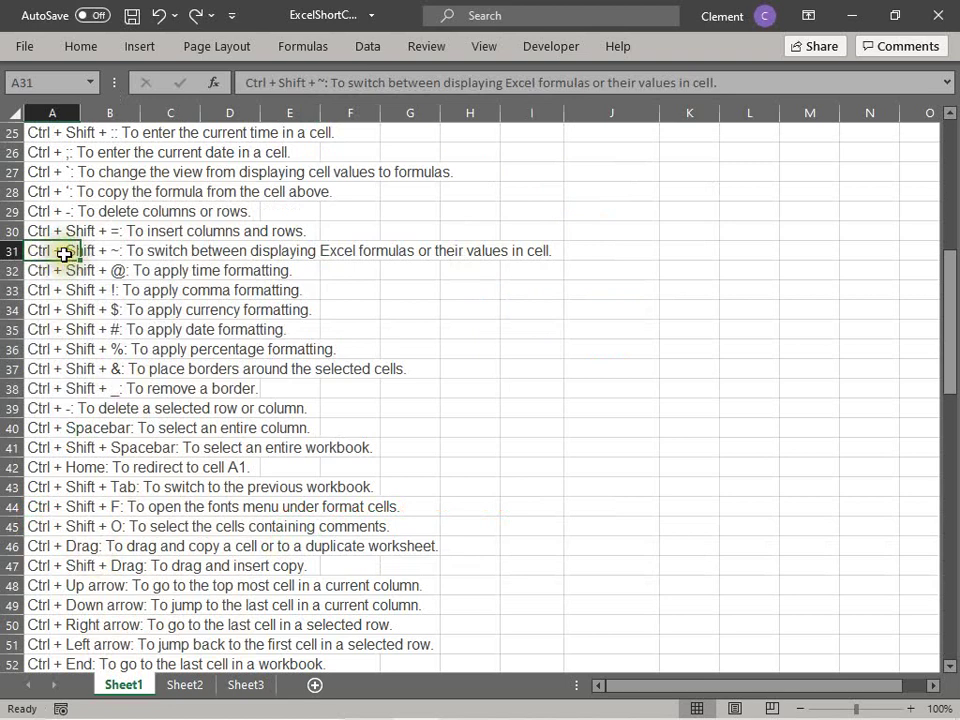
left_click(77, 571)
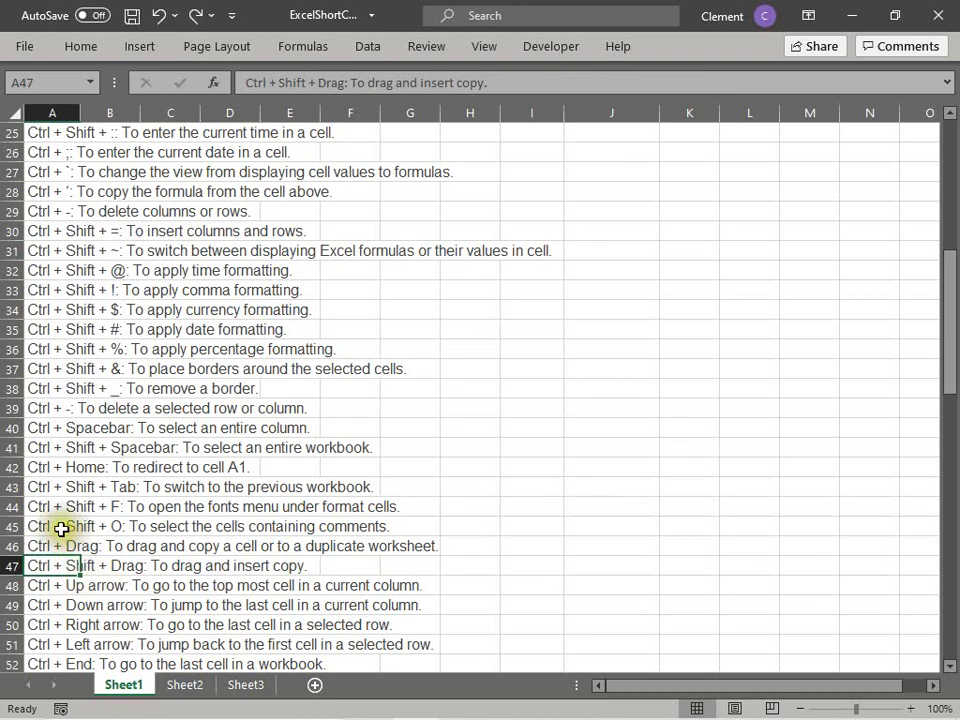
left_click(61, 529)
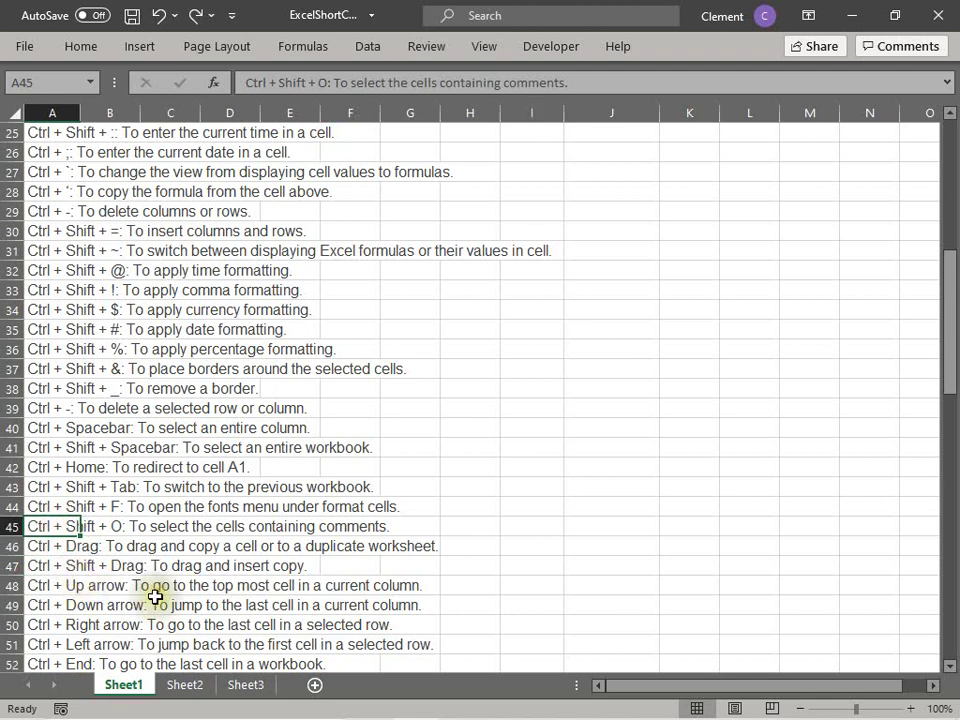
left_click(60, 486)
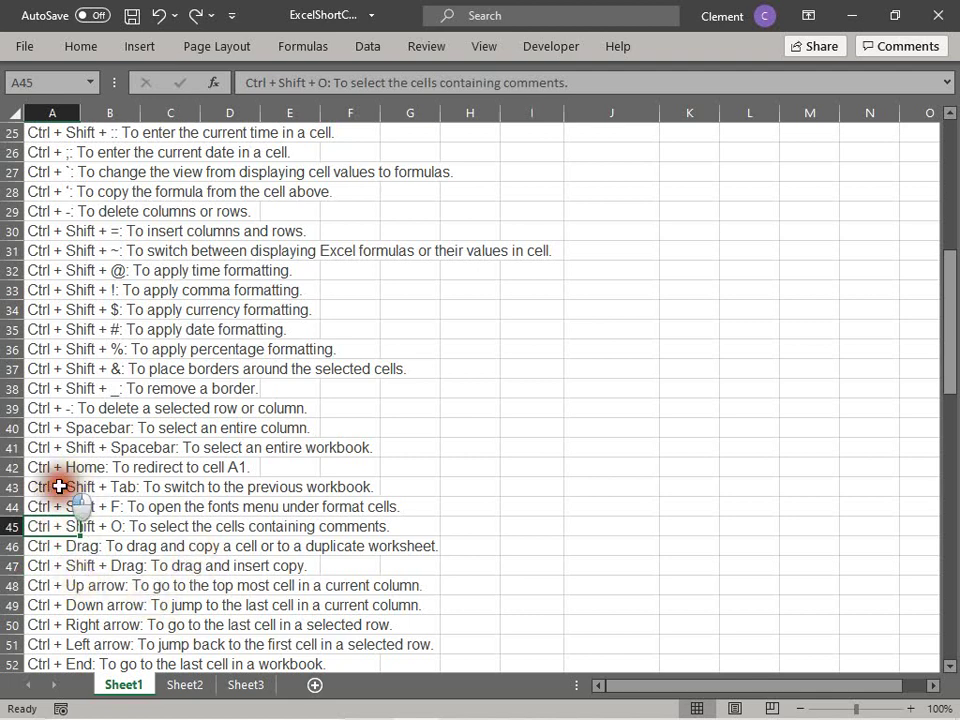
left_click(60, 524)
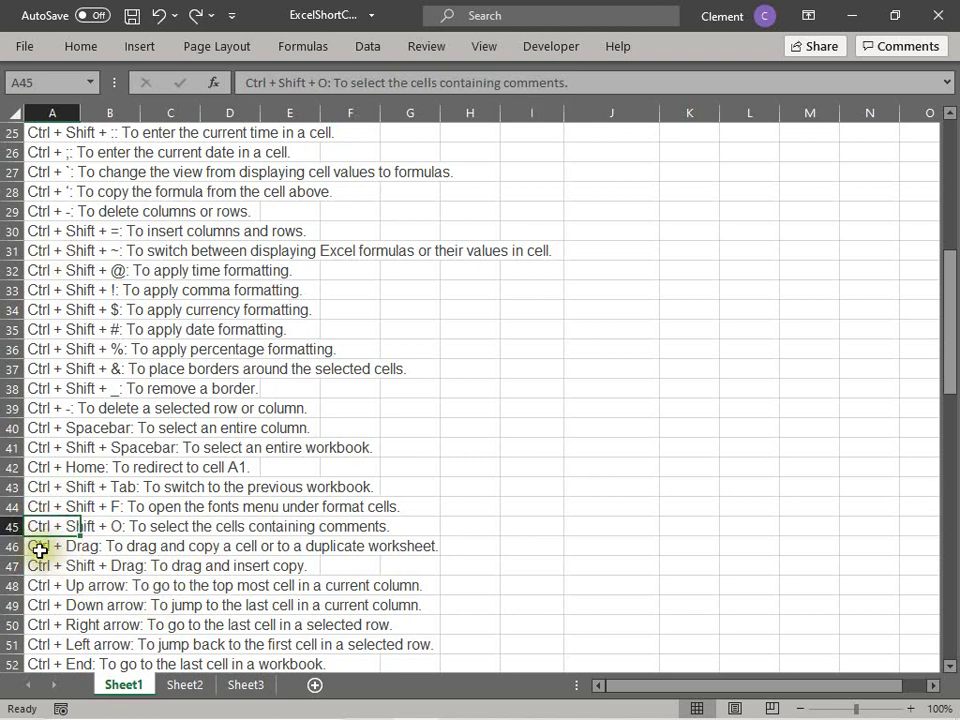
left_click(40, 550)
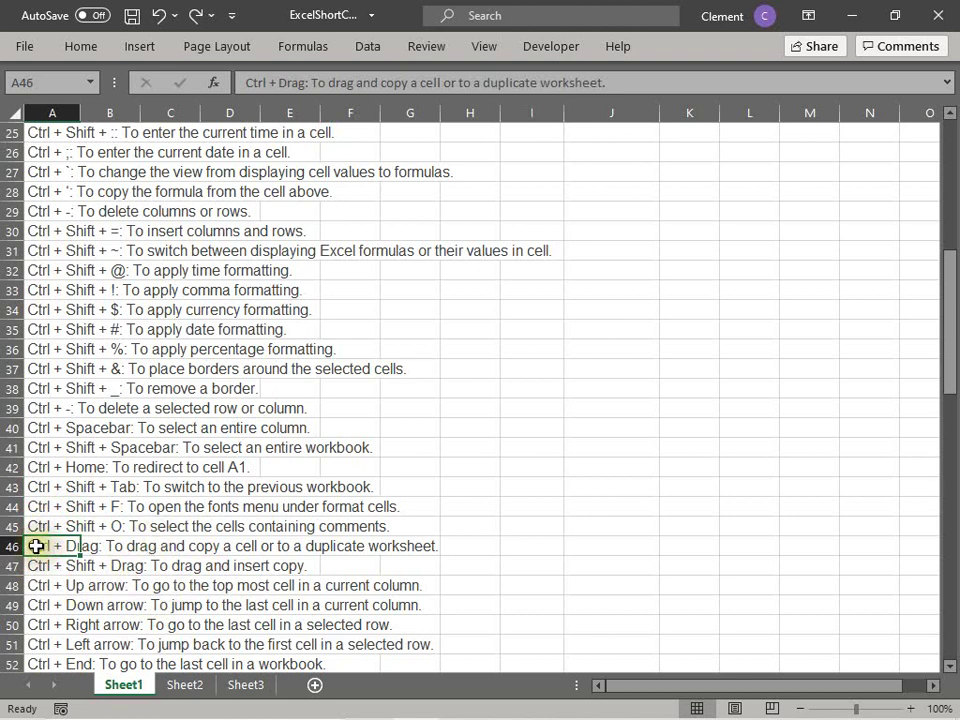
left_click(51, 546)
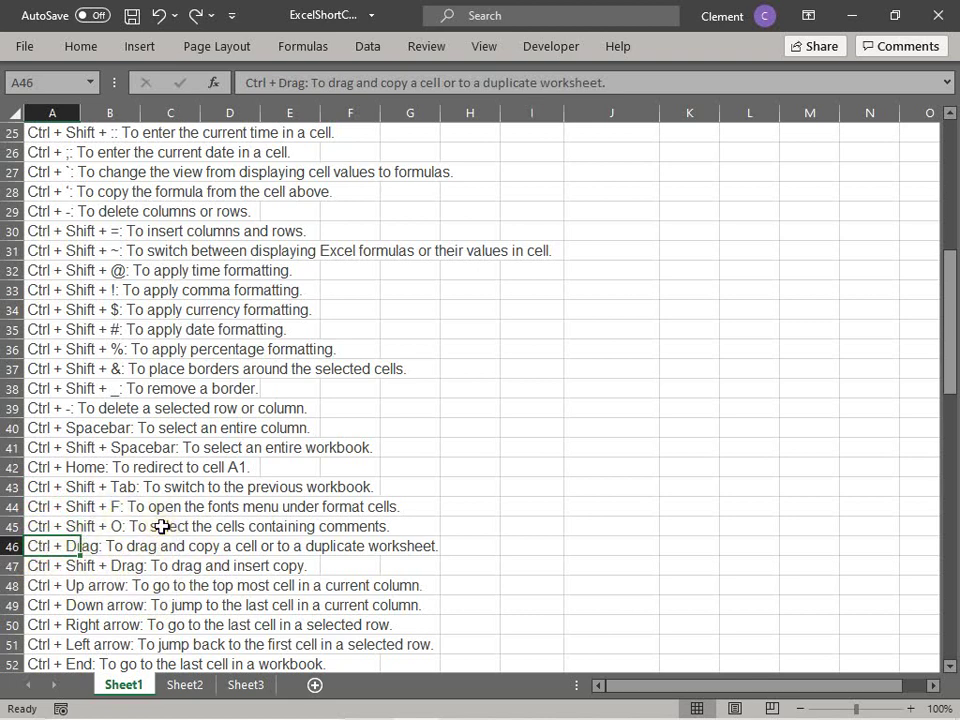
left_click(61, 544)
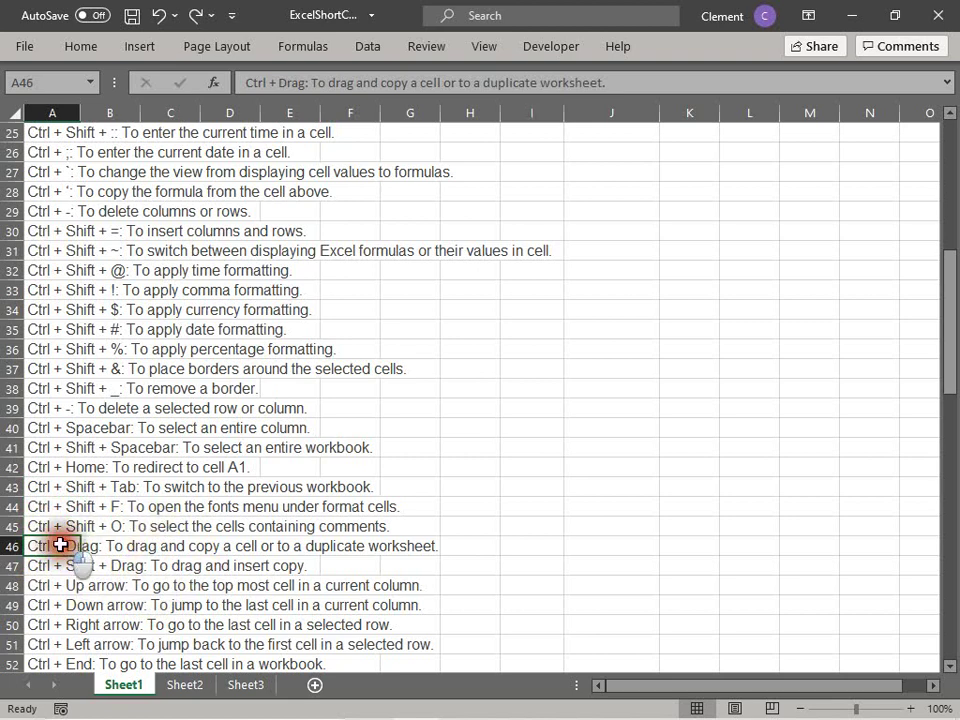
left_click(71, 568)
left_click(76, 598)
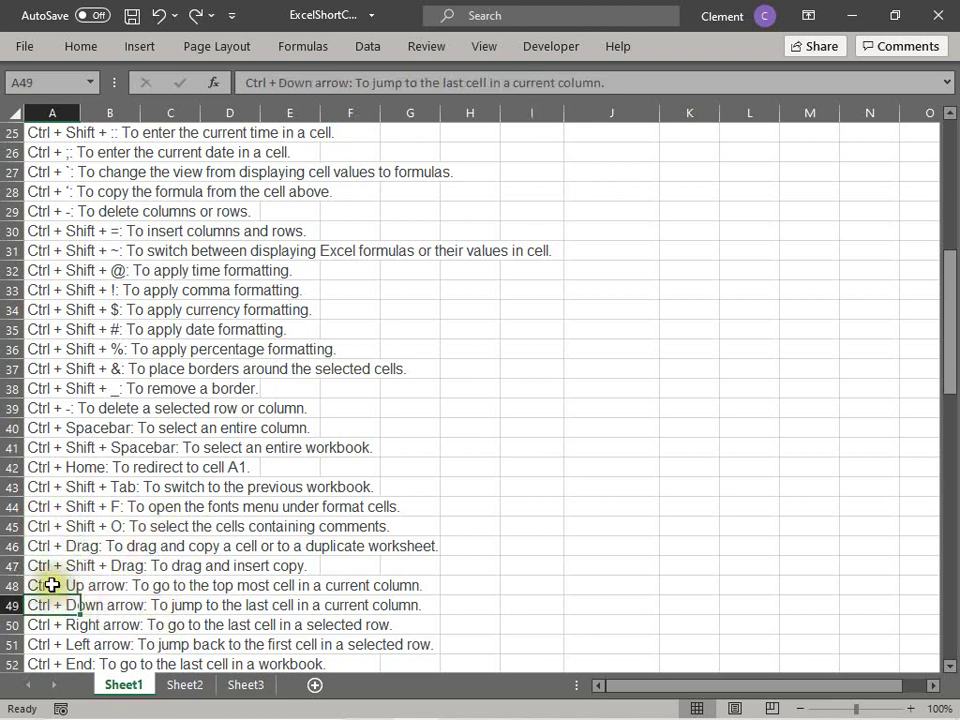
left_click(52, 585)
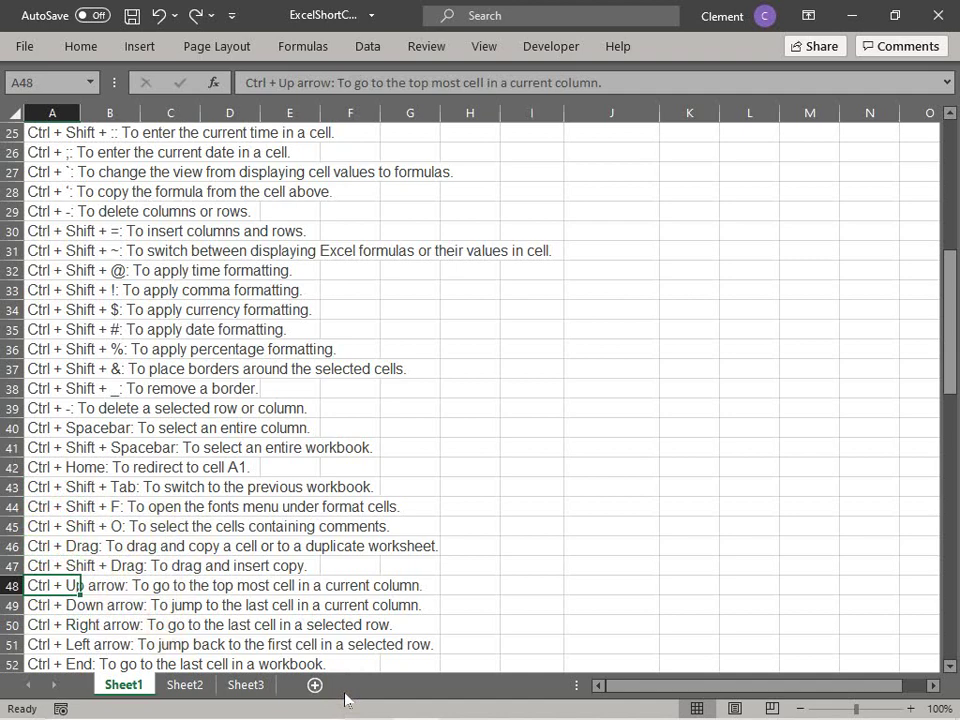
key("ctrl+Up")
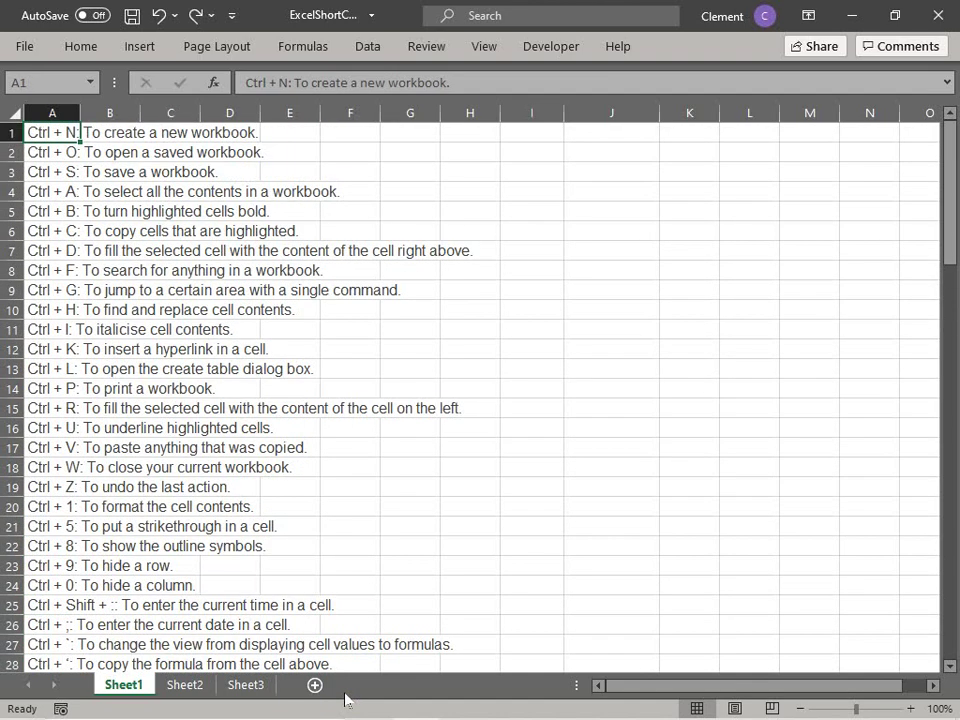
key("ctrl+Down")
key("ctrl+Up")
key("ctrl+Down")
key("ctrl+Up")
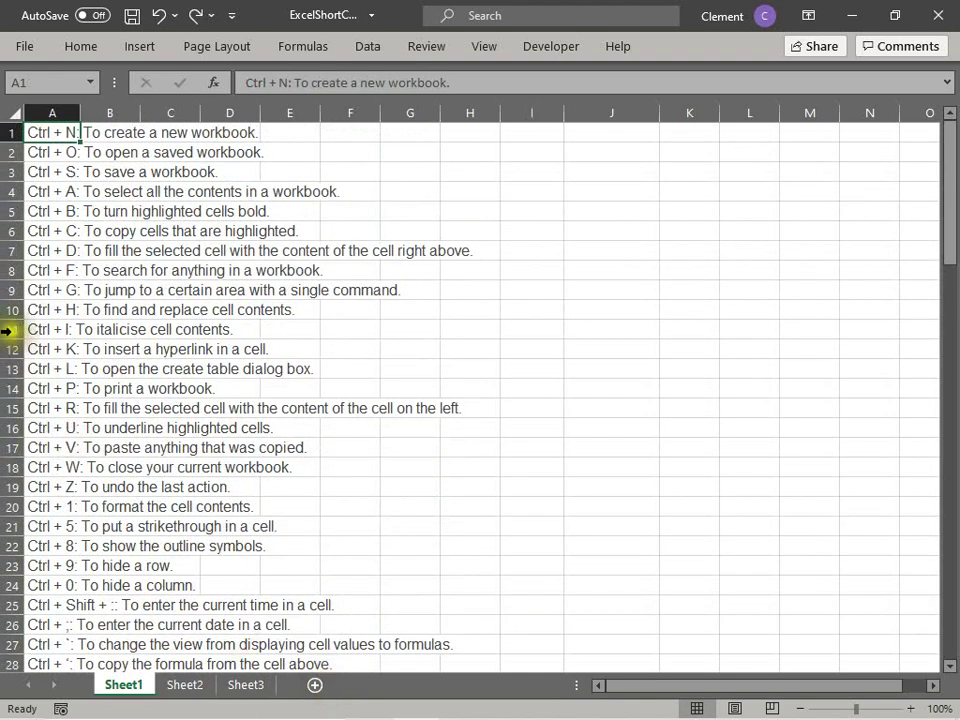
left_click_drag(10, 329, 10, 270)
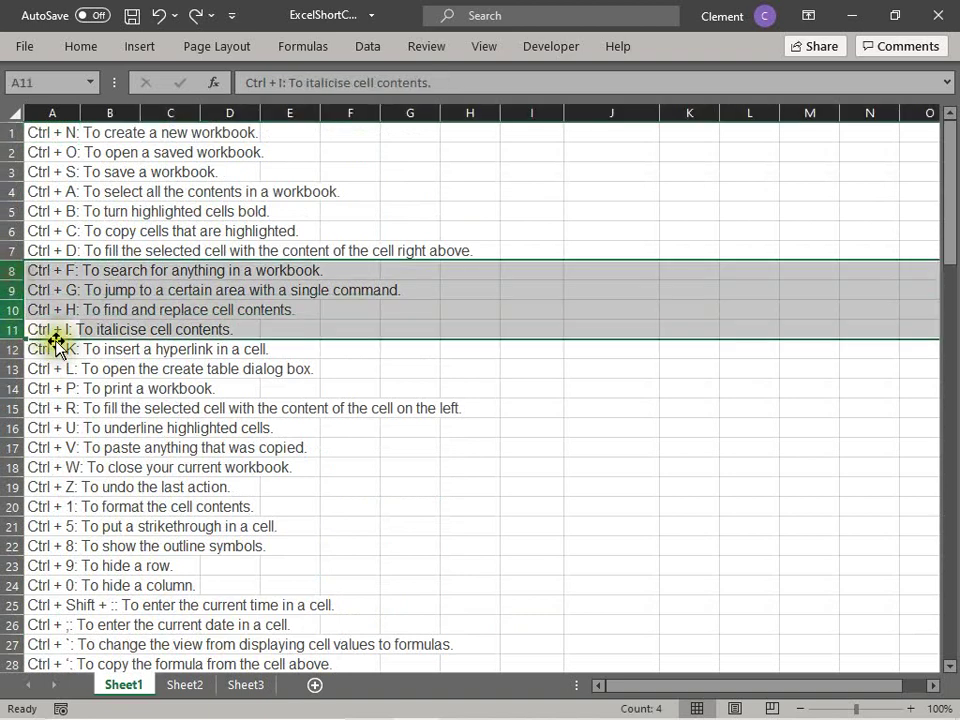
left_click(10, 330)
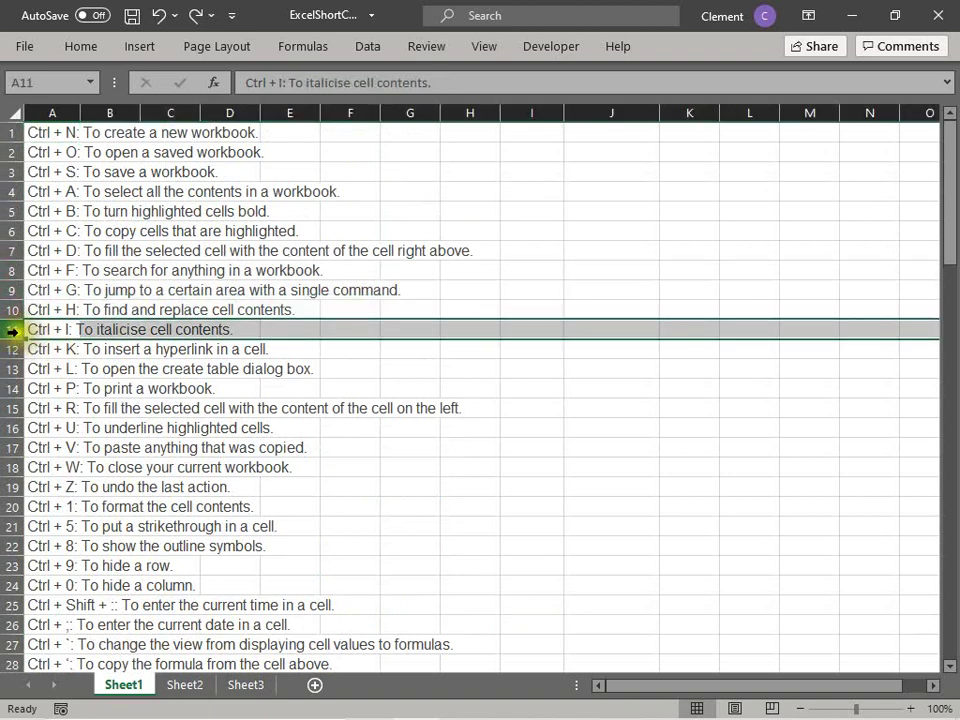
right_click(10, 330)
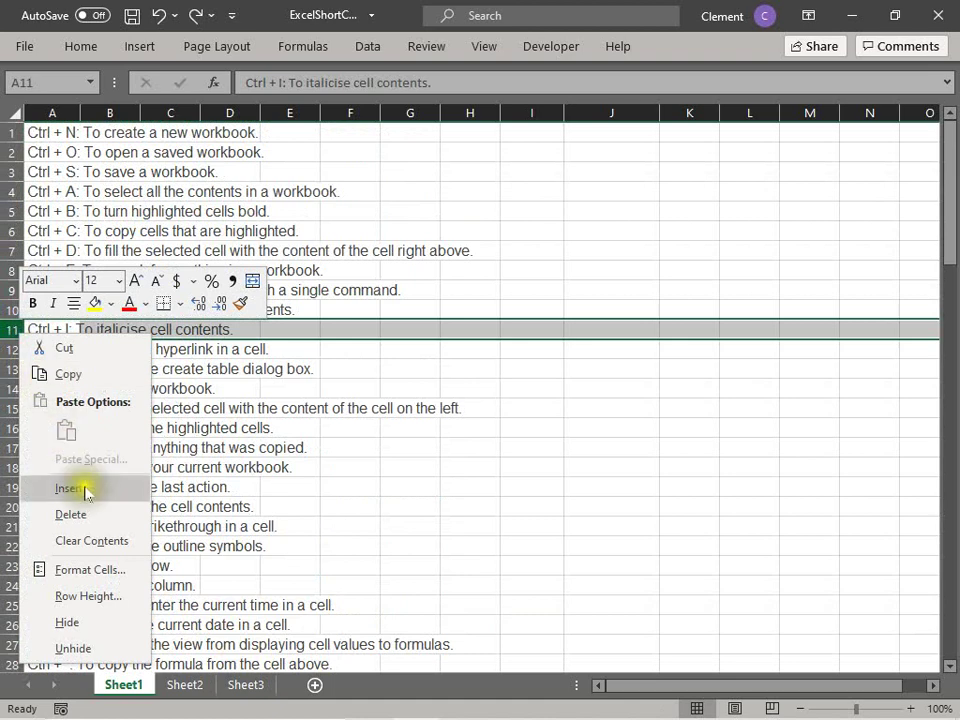
left_click(86, 490)
left_click(135, 305)
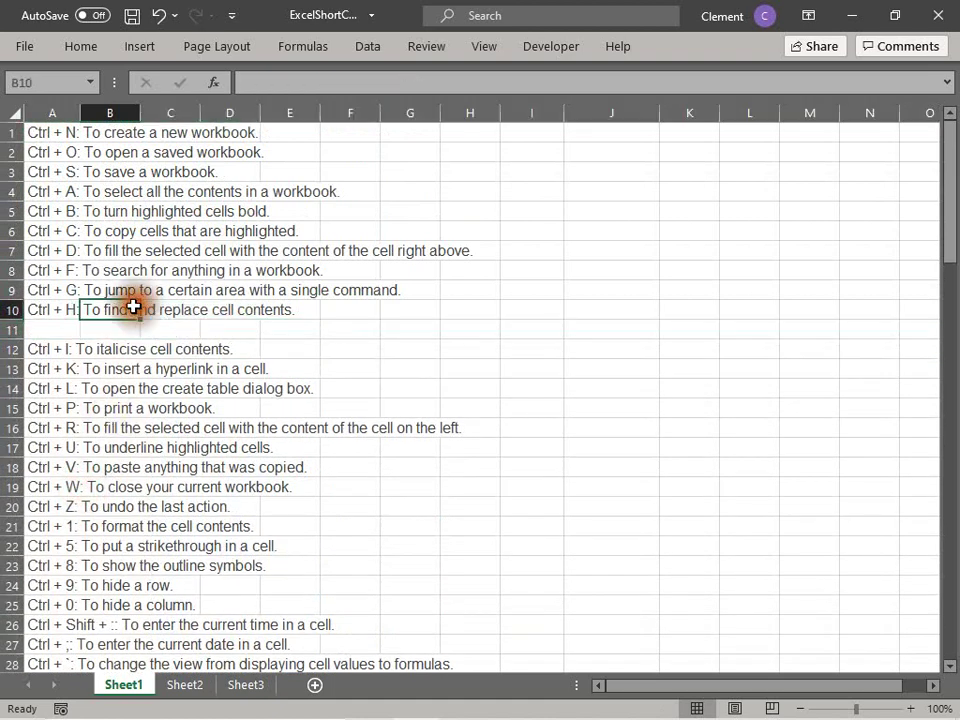
left_click(58, 132)
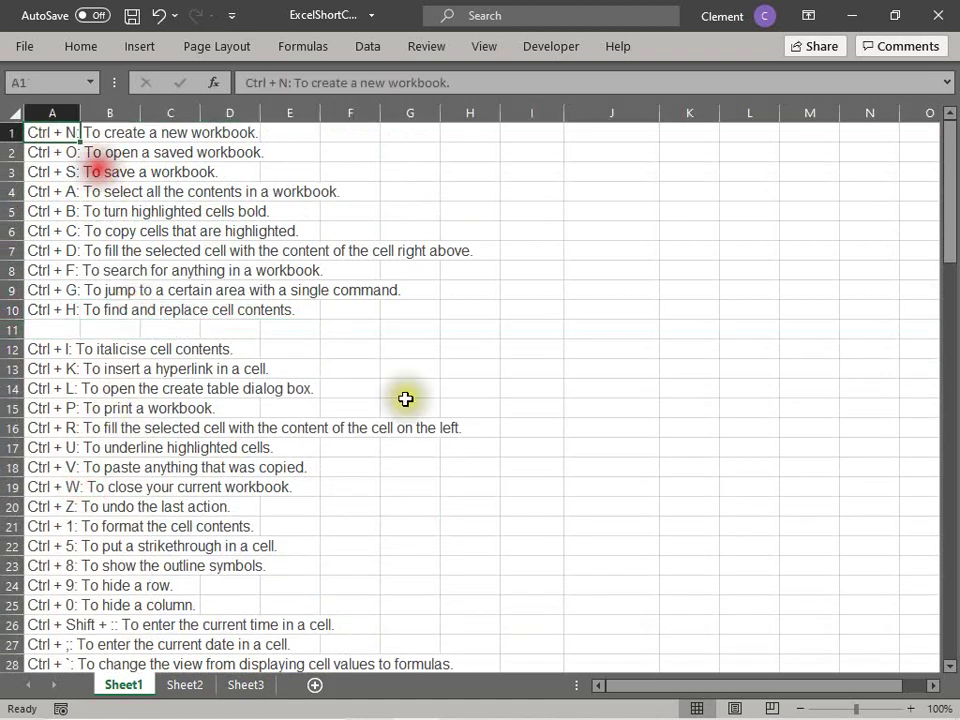
left_click(65, 334)
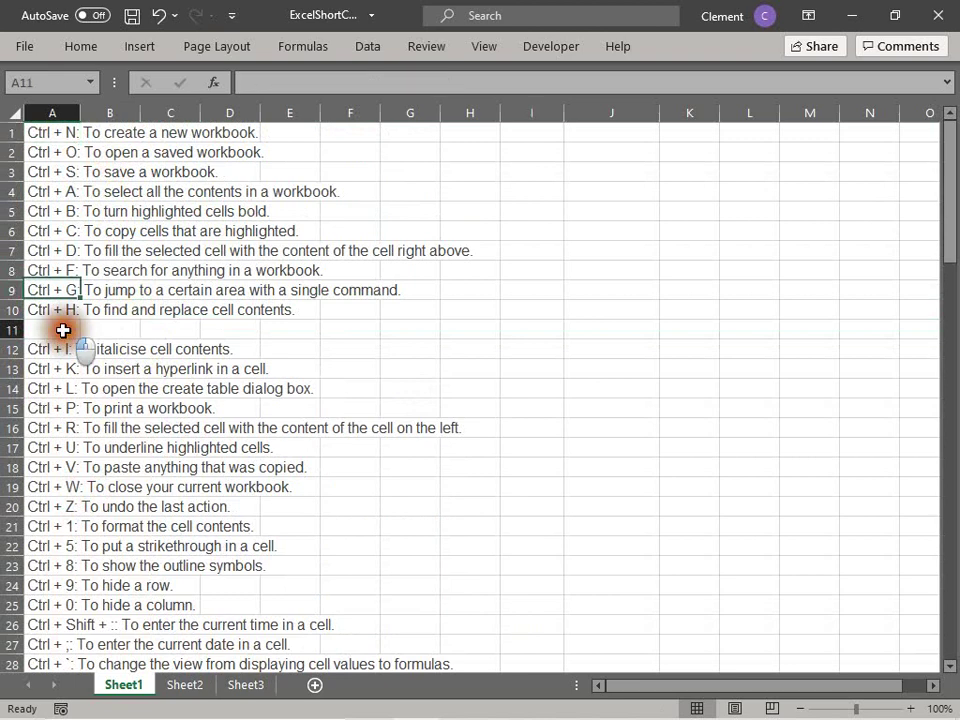
left_click(56, 133)
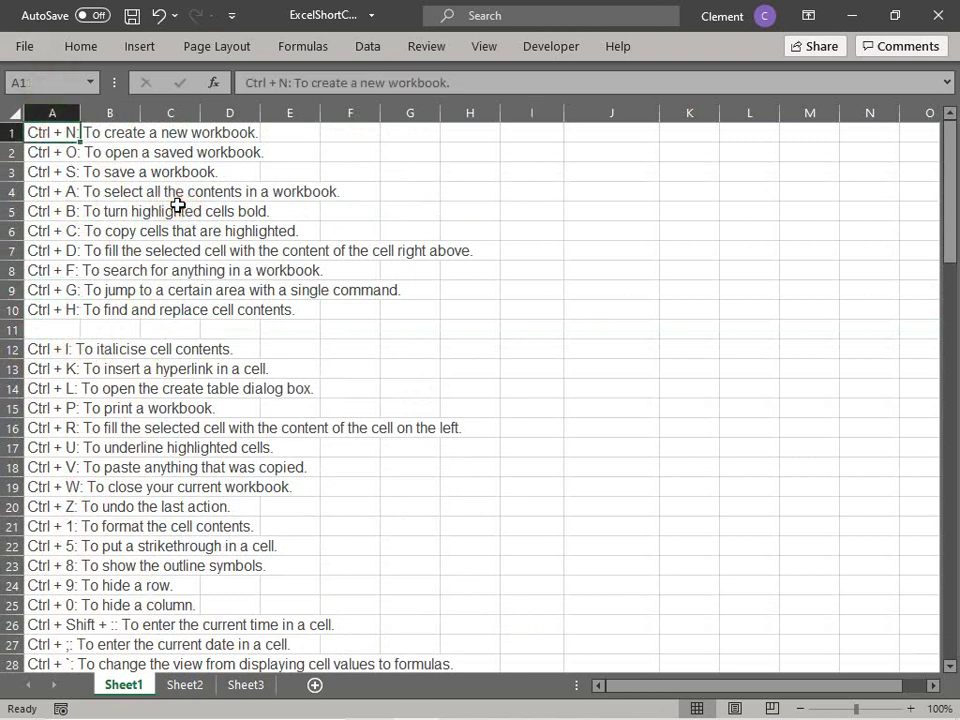
key("ctrl+Down")
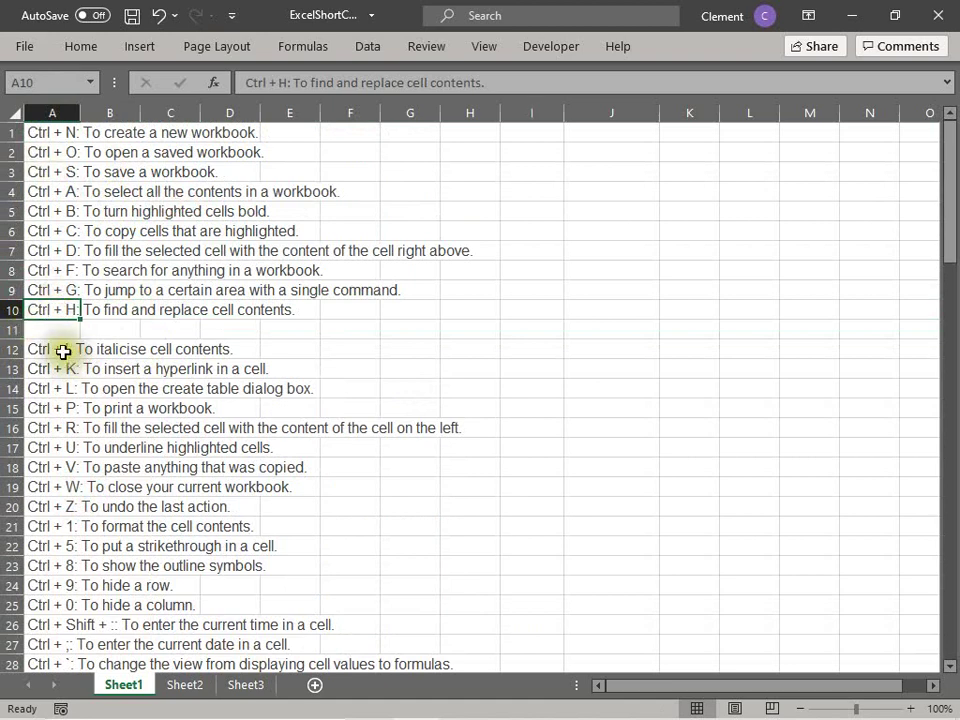
left_click(64, 349)
key("ctrl+Down")
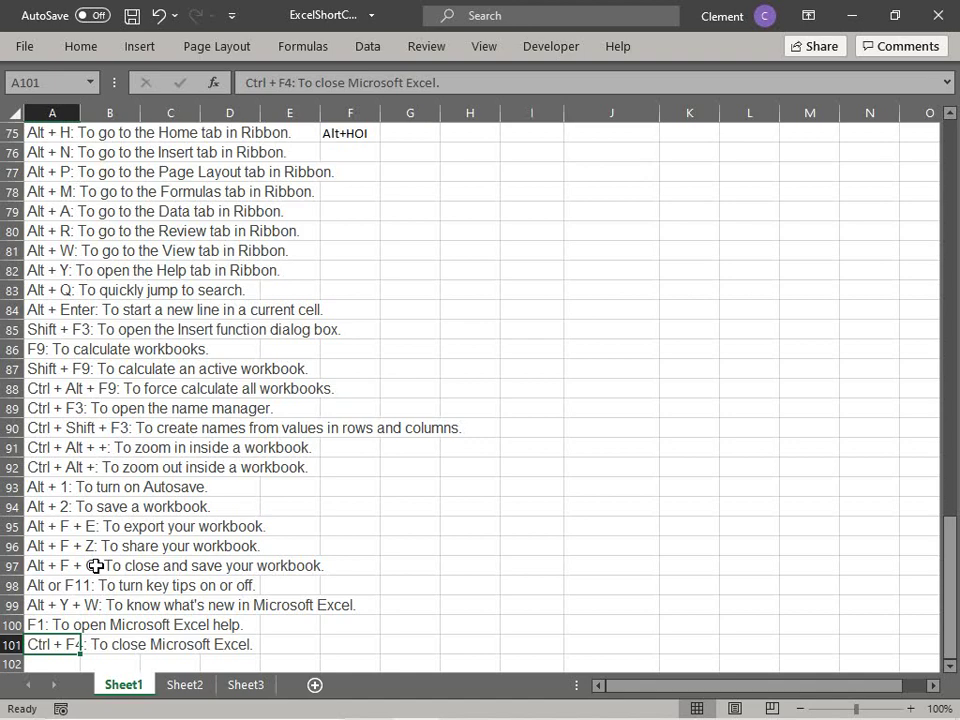
Step: Delete the blank row 11 with Ctrl+-, moving Ctrl + I up to row 11
key("ctrl+Up")
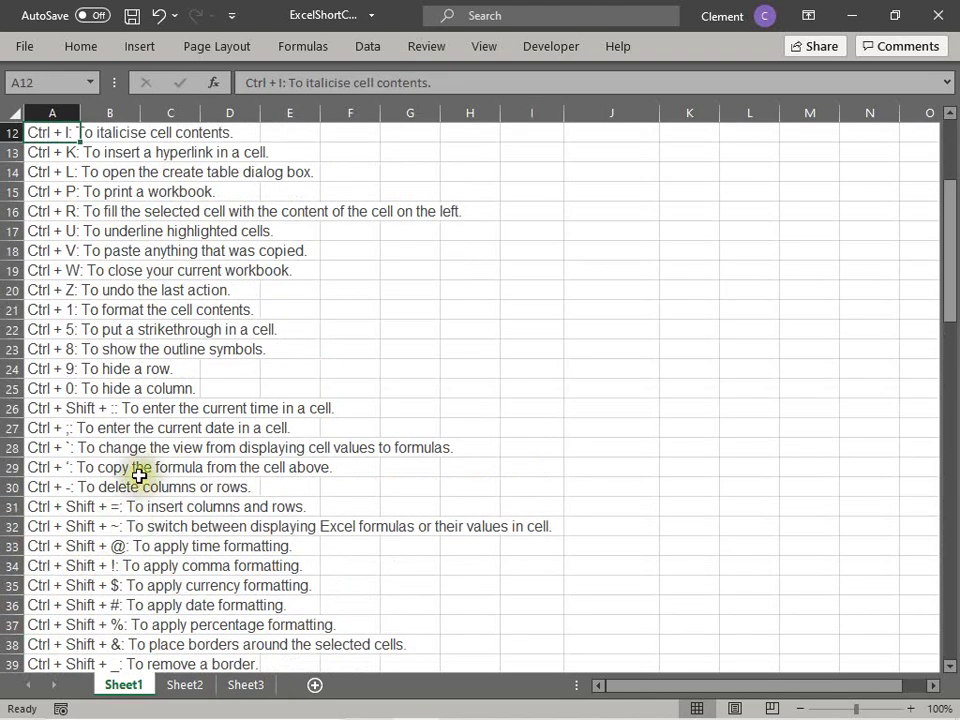
scroll(139, 476, "up", 2)
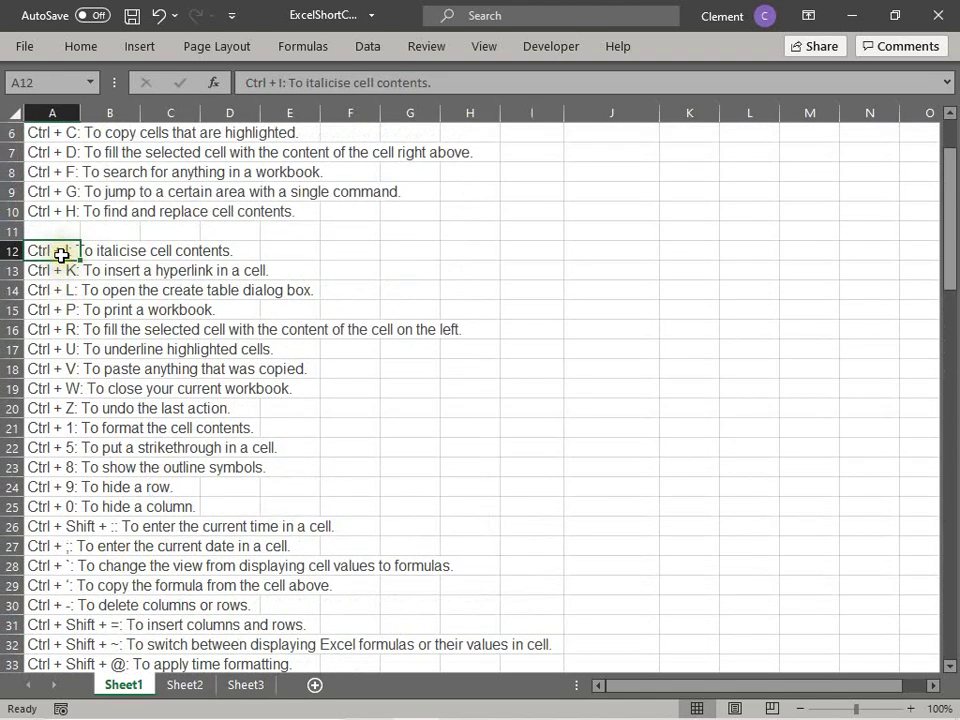
left_click(12, 231)
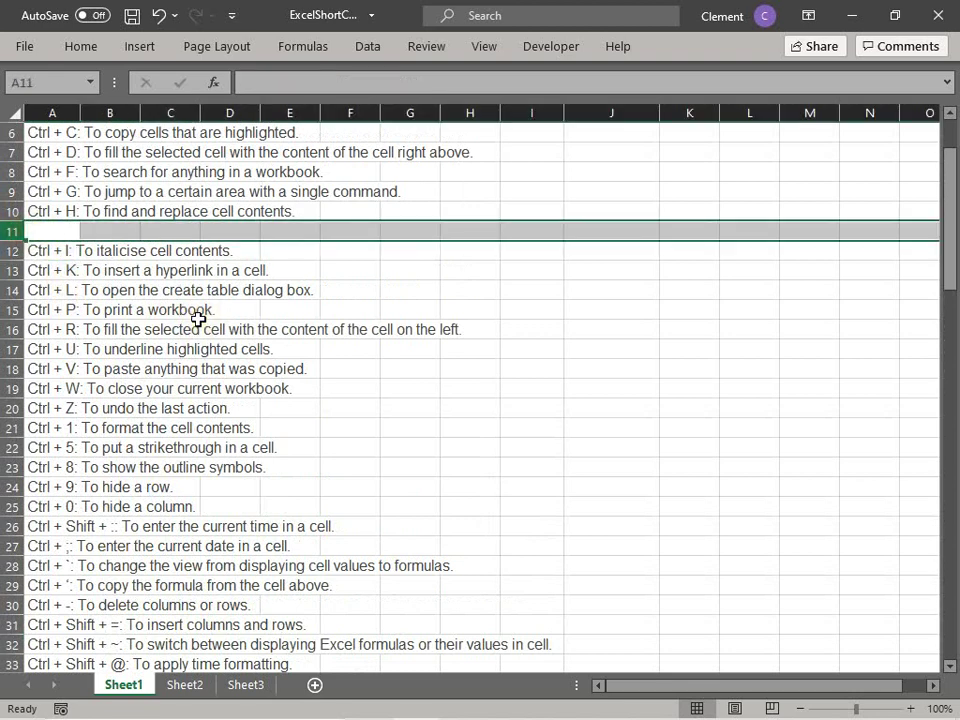
key("ctrl+minus")
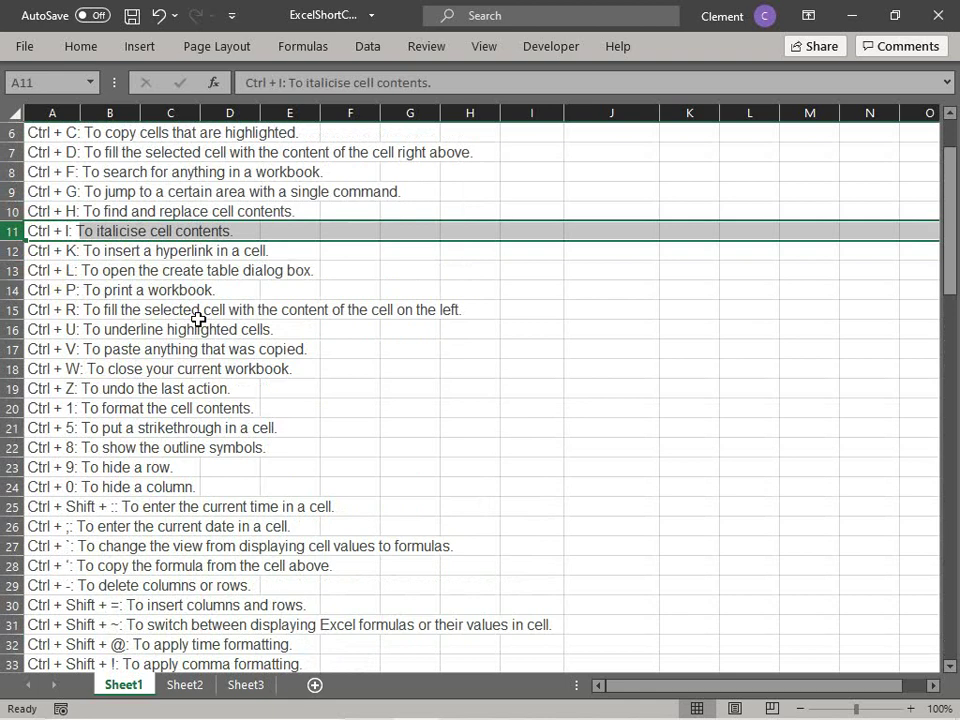
Step: Undo the accidental 'n' typed over A16
key("Down")
key("Down")
key("Down")
key("Down")
key("Down")
type("n")
key("Return")
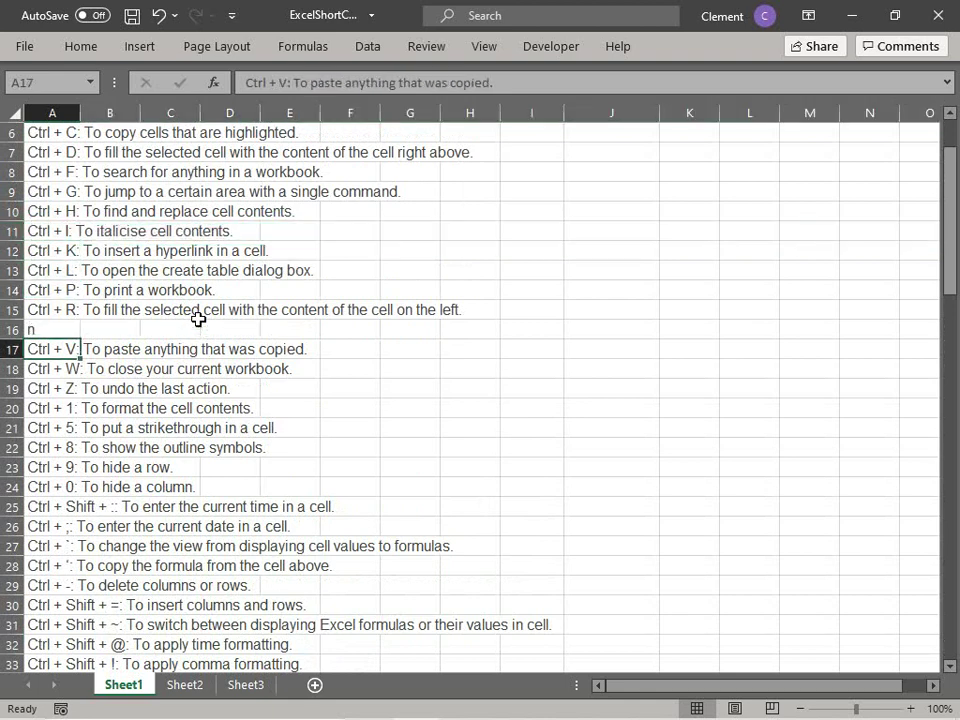
key("ctrl+z")
key("Down")
key("Down")
key("Down")
key("Down")
key("Down")
key("Down")
key("Down")
key("Down")
key("Down")
key("Down")
key("Down")
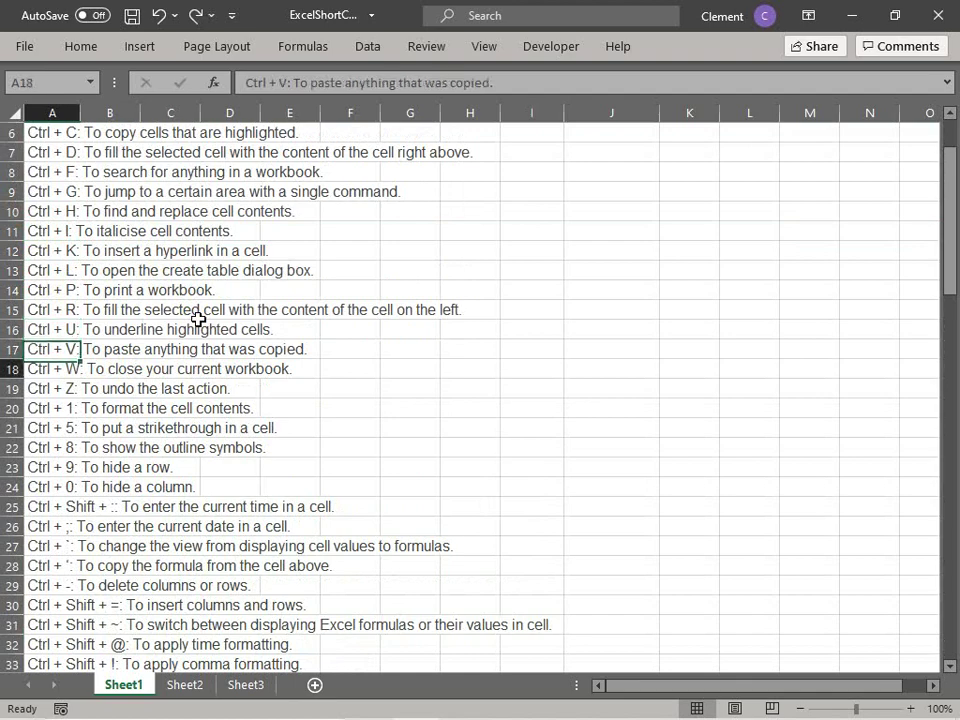
key("Down")
key("Down")
key("Down")
key("Down")
key("Down")
key("Down")
key("Down")
key("Down")
key("Down")
key("Down")
key("Down")
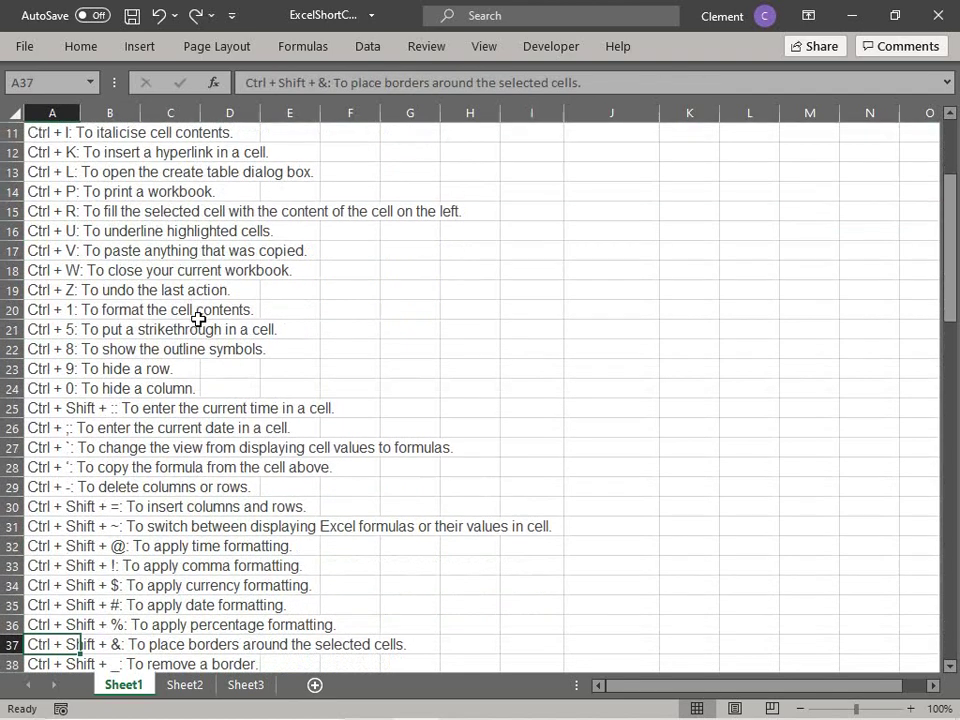
key("Up")
key("Up")
key("Up")
key("Up")
key("Up")
key("Up")
key("Up")
key("Up")
key("Up")
key("Up")
key("Up")
key("Up")
key("Up")
key("Up")
key("Up")
key("Up")
key("Up")
key("Up")
key("Up")
key("Up")
key("Up")
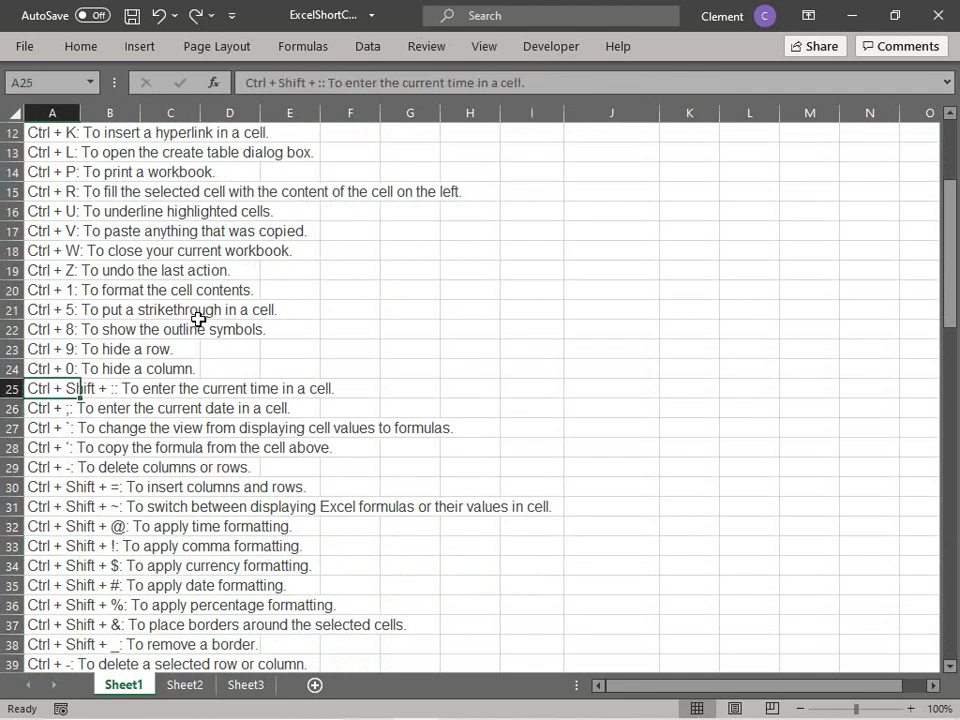
key("Up")
key("Up")
key("Up")
key("Up")
key("Up")
key("Up")
key("Up")
key("Up")
key("Up")
key("Up")
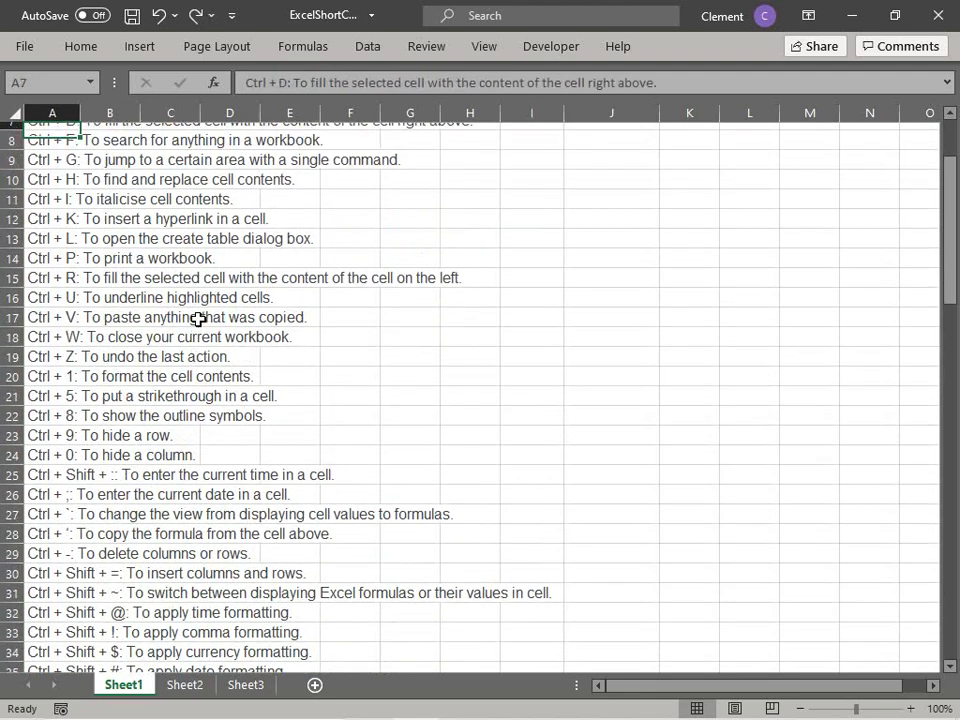
key("Up")
key("Up")
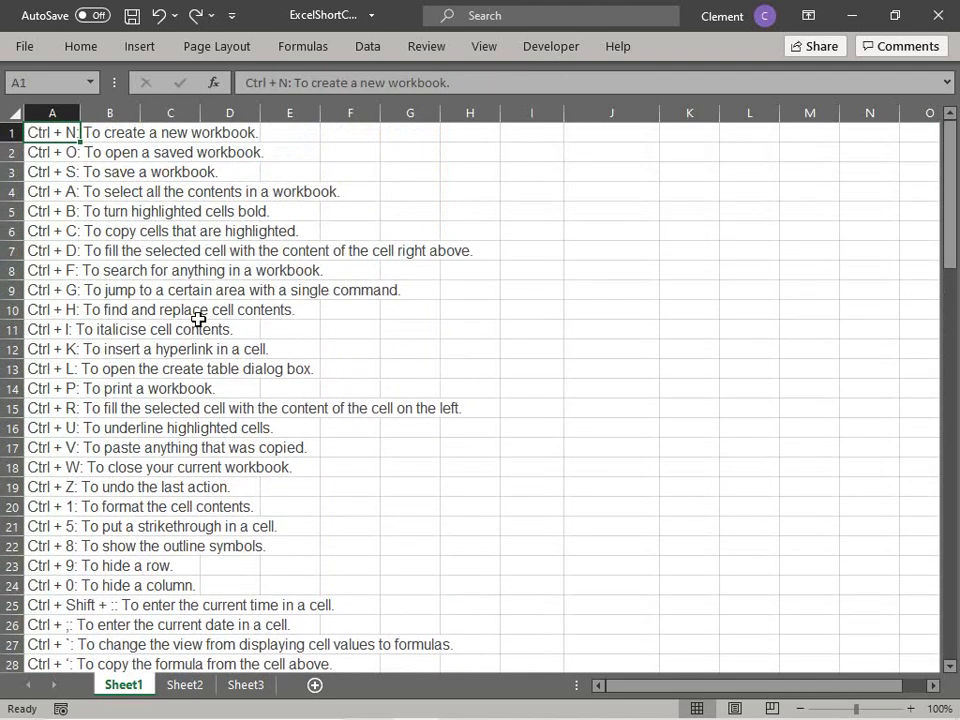
key("Down")
key("Down")
key("Down")
key("Down")
key("Down")
key("Down")
key("Down")
key("Down")
key("Down")
key("Down")
key("Down")
key("Down")
key("Down")
key("Down")
key("Down")
key("Down")
key("Down")
key("Down")
key("Down")
key("Down")
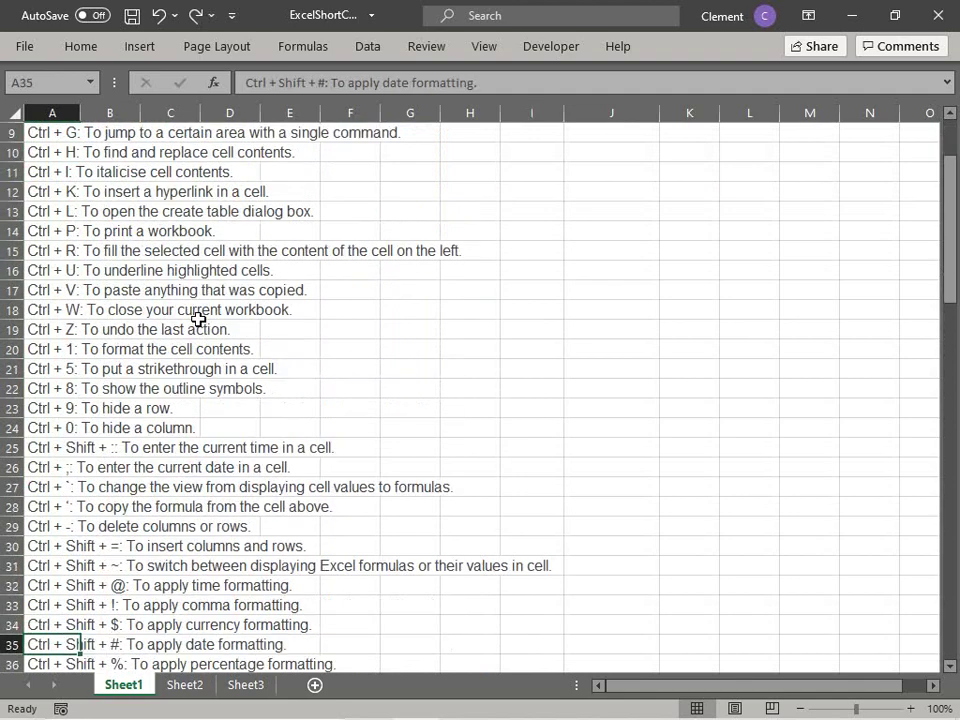
key("Down")
key("Down")
key("Down")
key("Down")
key("Down")
key("Down")
key("Down")
key("Down")
key("Down")
key("Down")
key("Down")
key("Down")
key("Down")
key("Down")
key("Down")
key("Down")
key("Down")
key("Up")
key("Up")
key("Up")
key("Up")
key("Up")
key("Up")
key("Up")
key("Up")
key("Up")
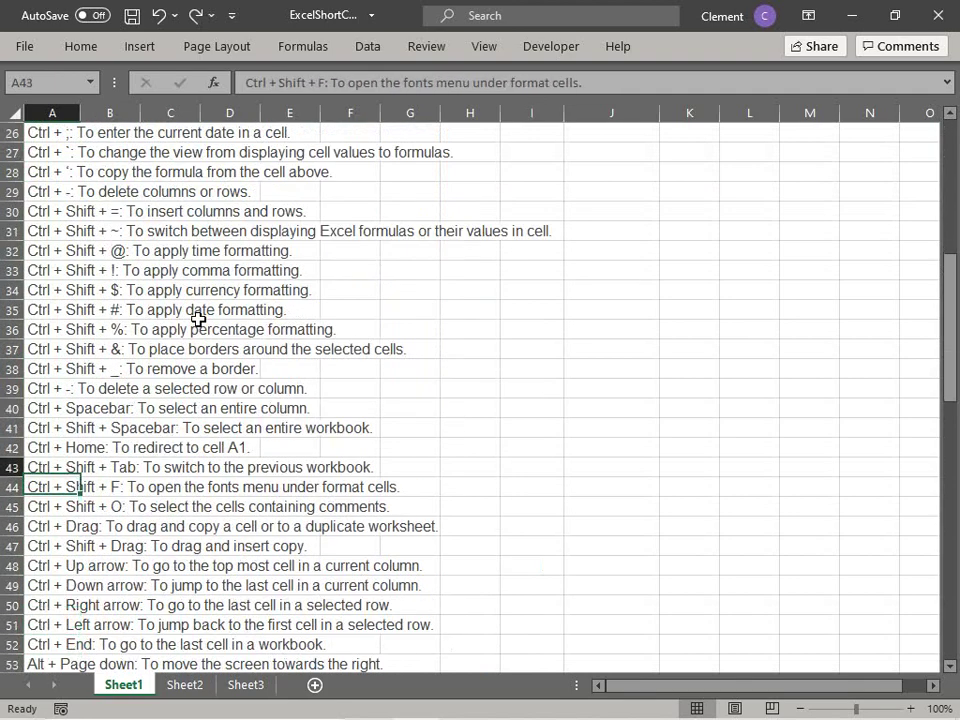
key("Down")
key("Down")
key("Down")
key("Down")
key("Down")
key("Down")
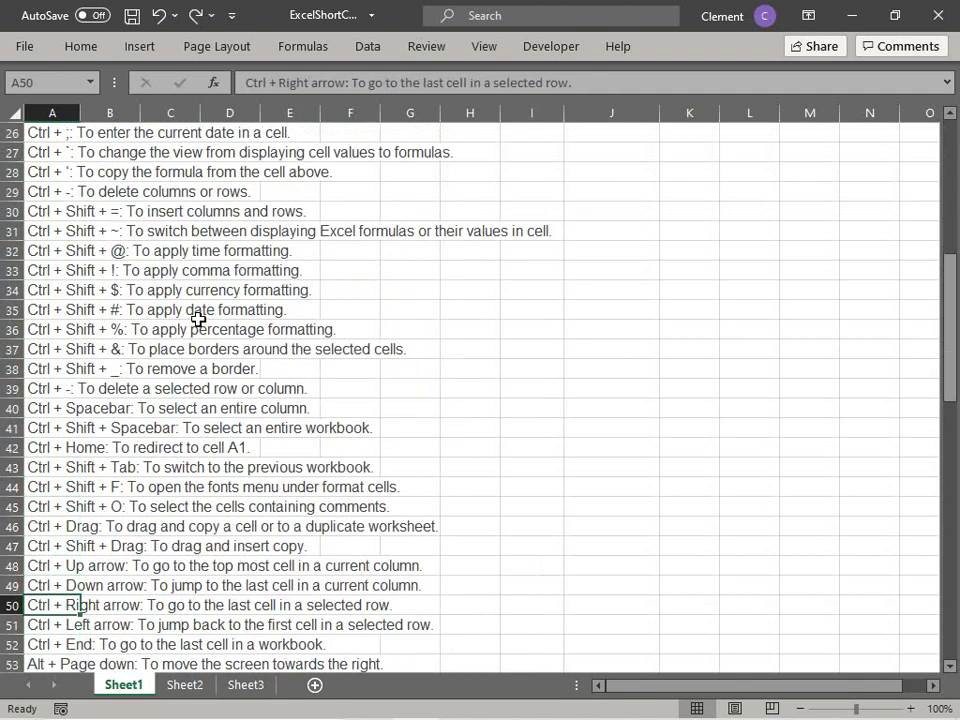
key("Down")
key("Down")
key("Down")
key("Down")
key("Down")
key("Down")
key("Down")
key("Up")
key("Up")
key("Up")
key("Up")
key("Up")
key("Up")
key("Up")
key("Up")
key("Up")
key("Up")
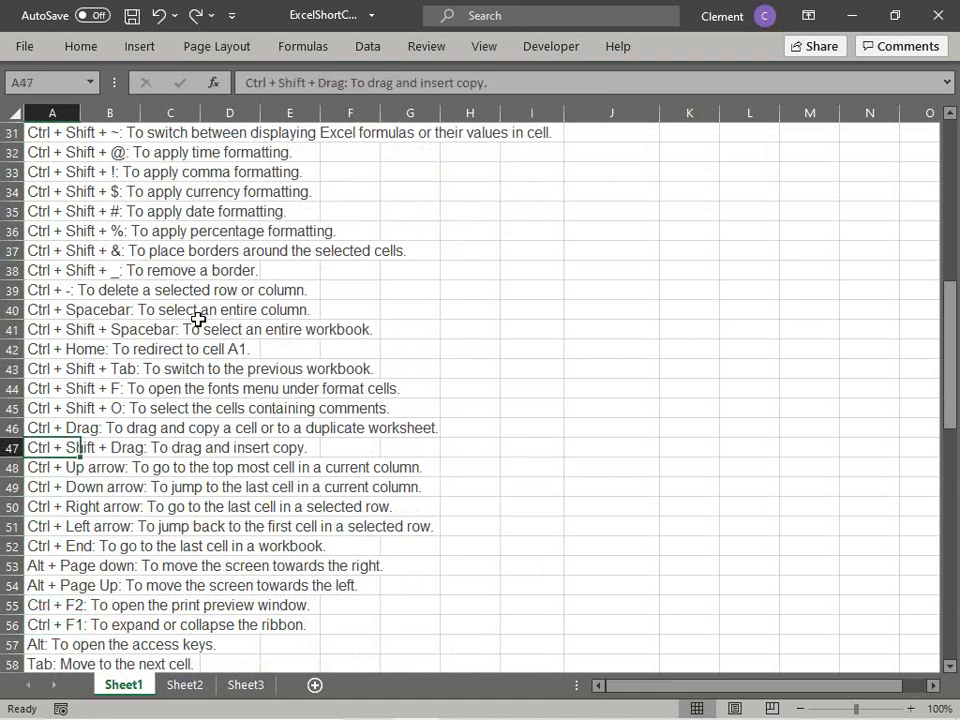
key("Down")
key("Down")
key("Down")
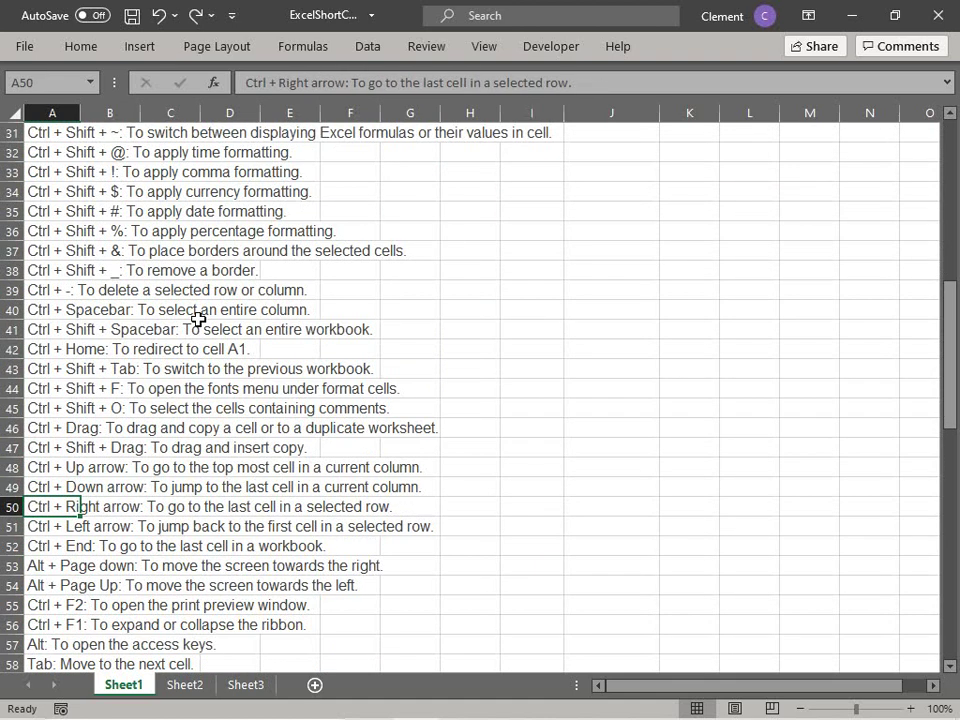
key("ctrl+Right")
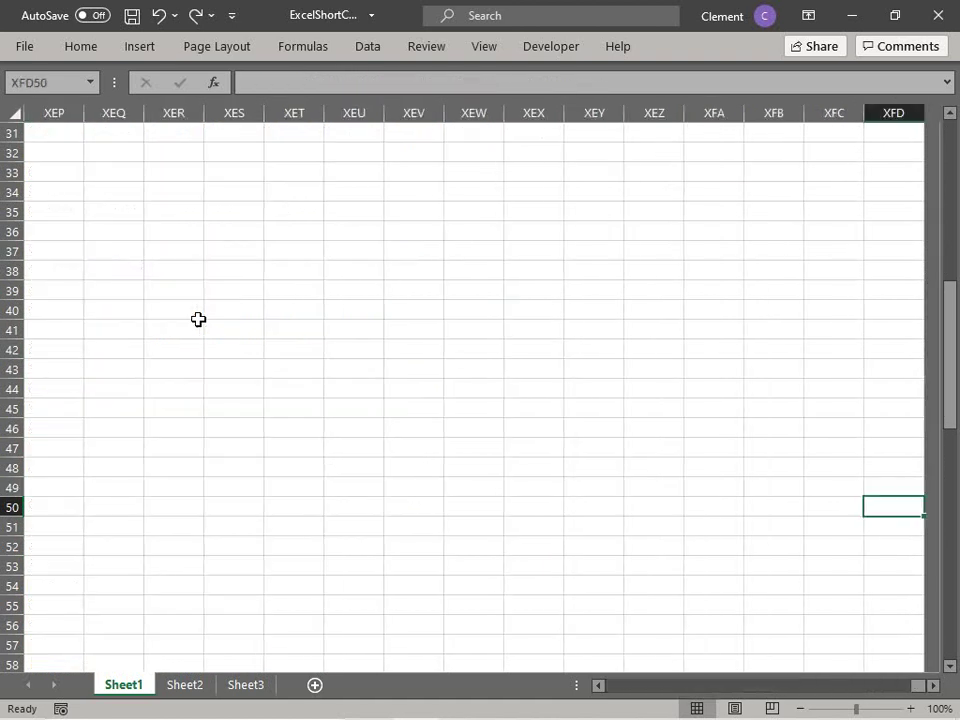
key("ctrl+Left")
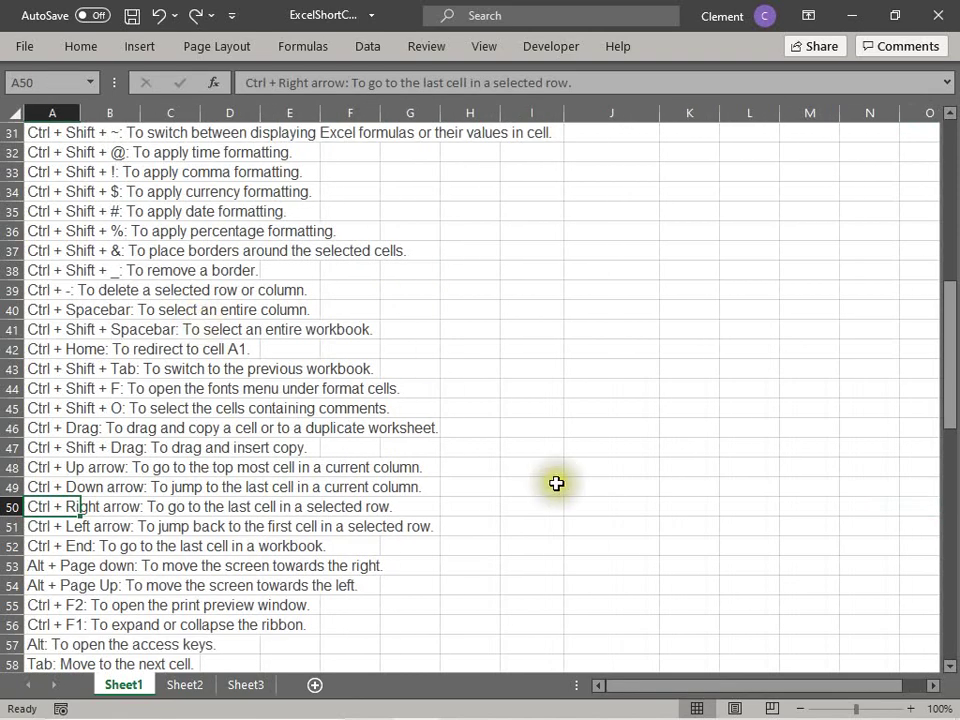
left_click(614, 509)
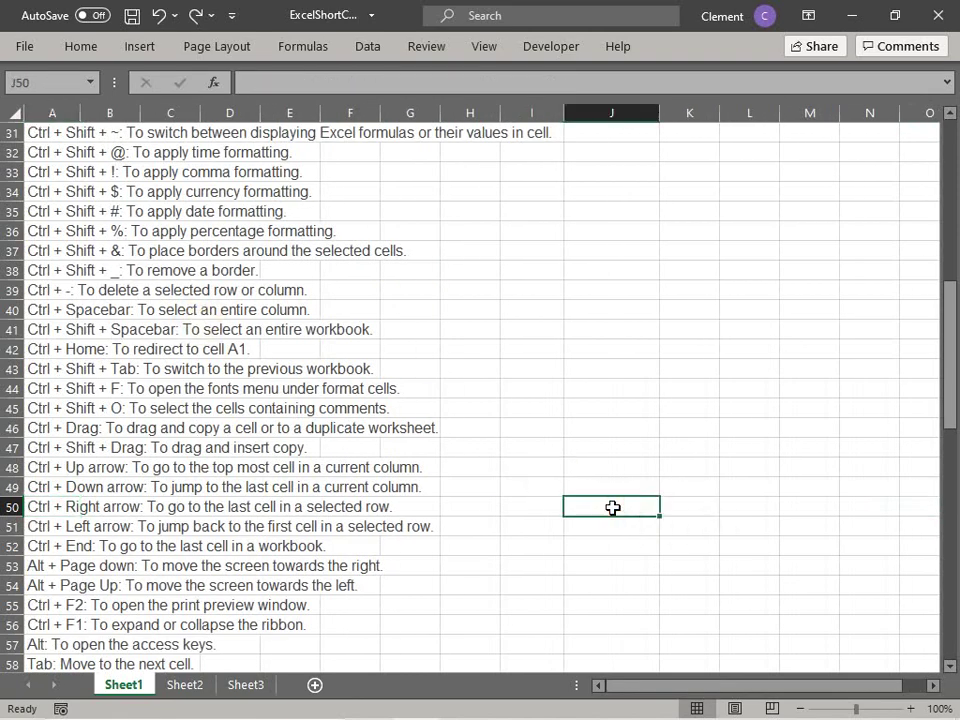
type("adfa")
key("Return")
key("Up")
key("Left")
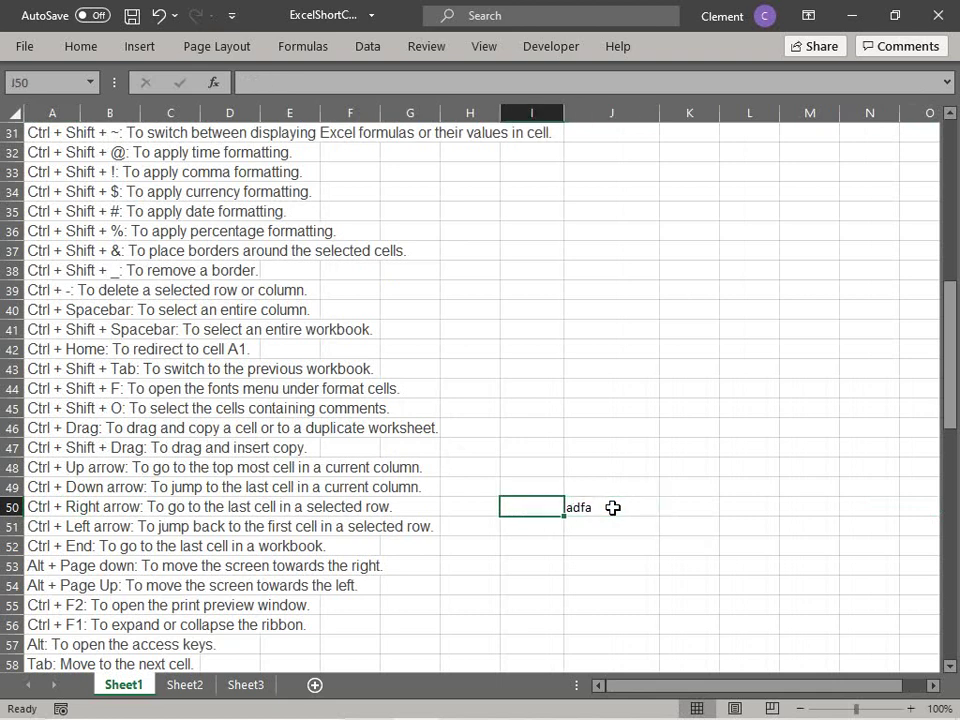
key("Left")
key("ctrl+Left")
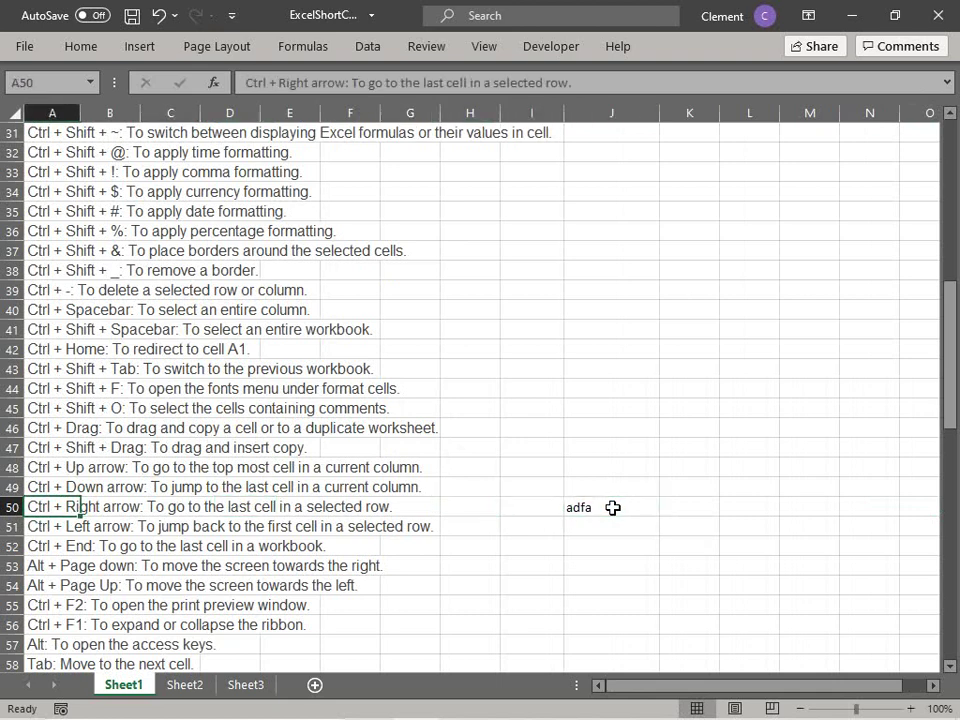
key("ctrl+Right")
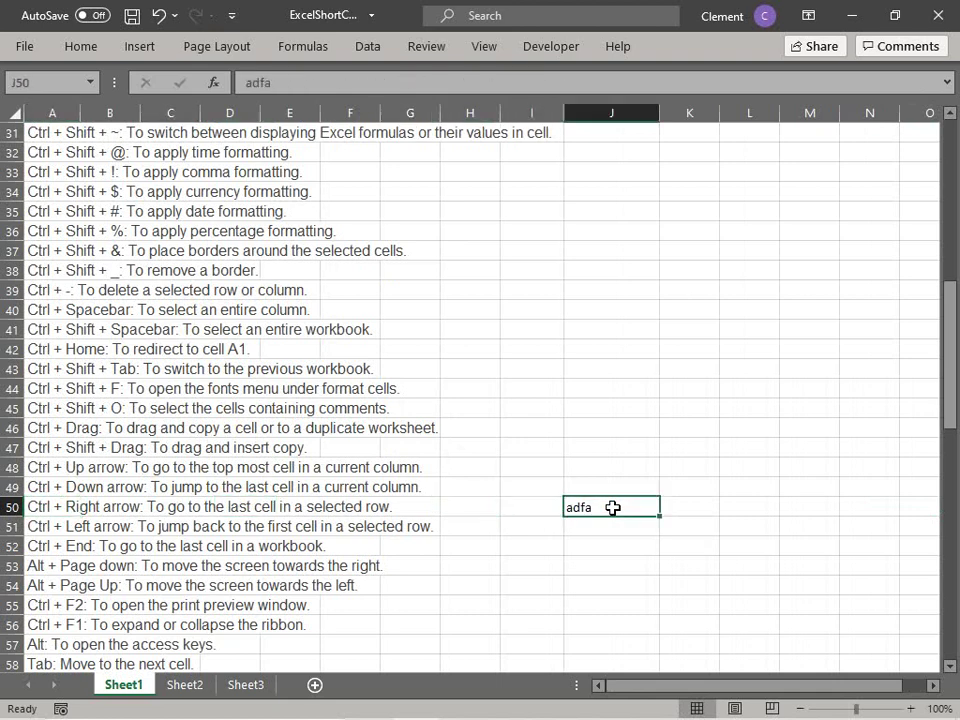
left_click(613, 522)
left_click(611, 507)
key("Delete")
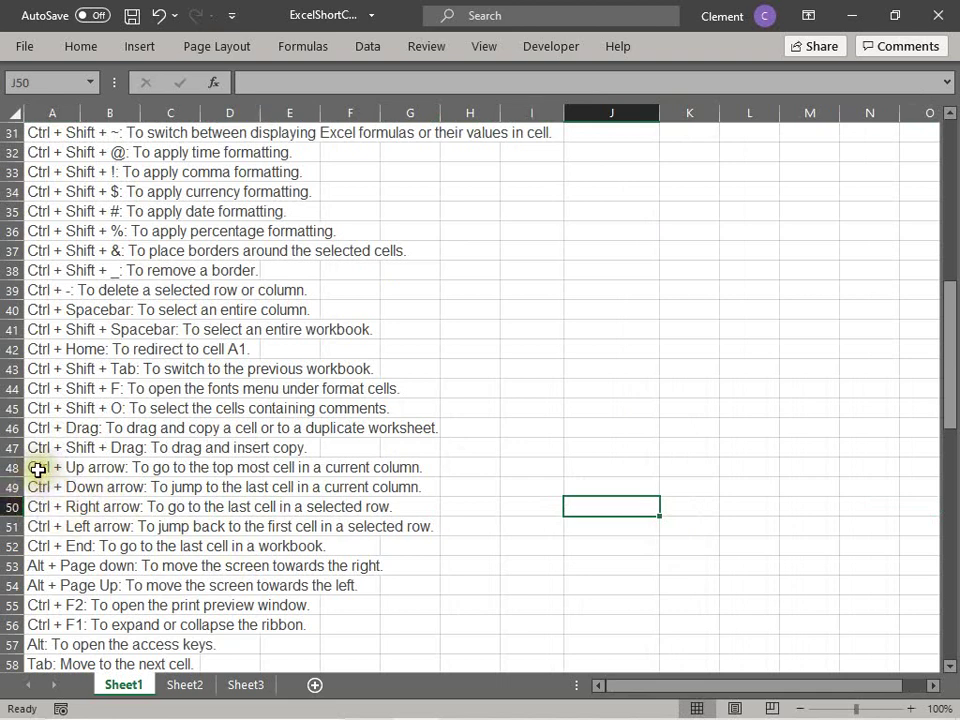
left_click(42, 548)
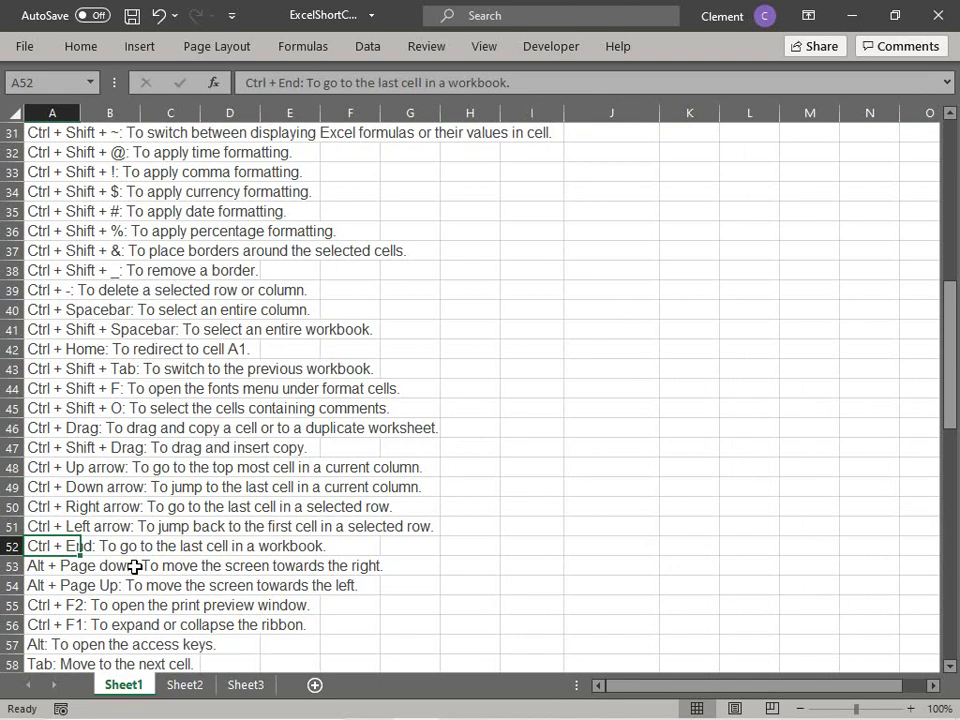
key("ctrl+End")
key("ctrl+Home")
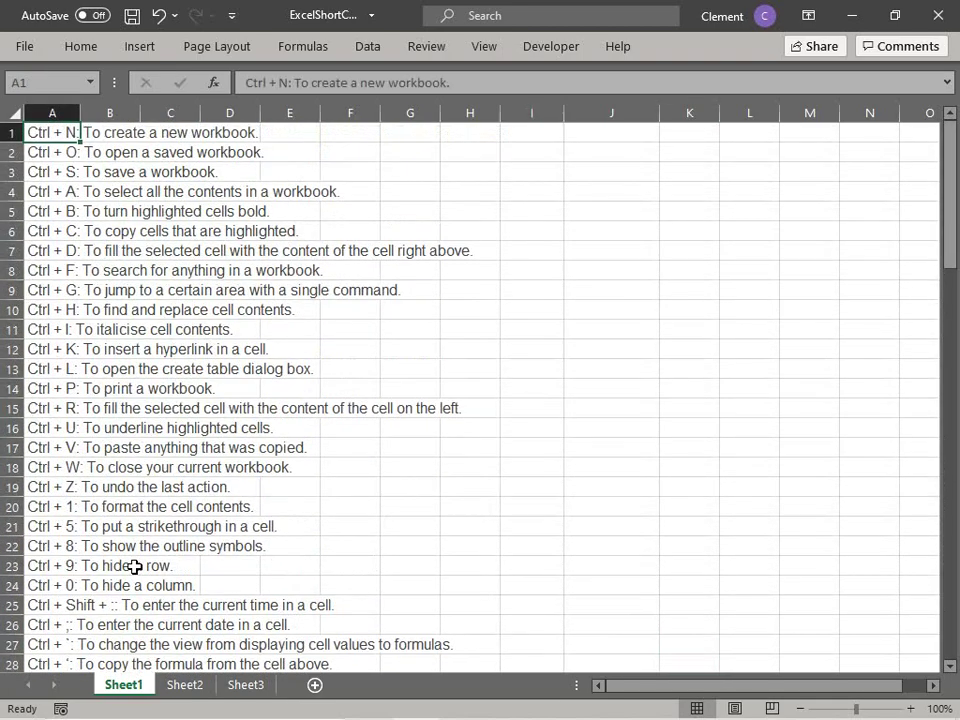
key("ctrl+End")
key("ctrl+Home")
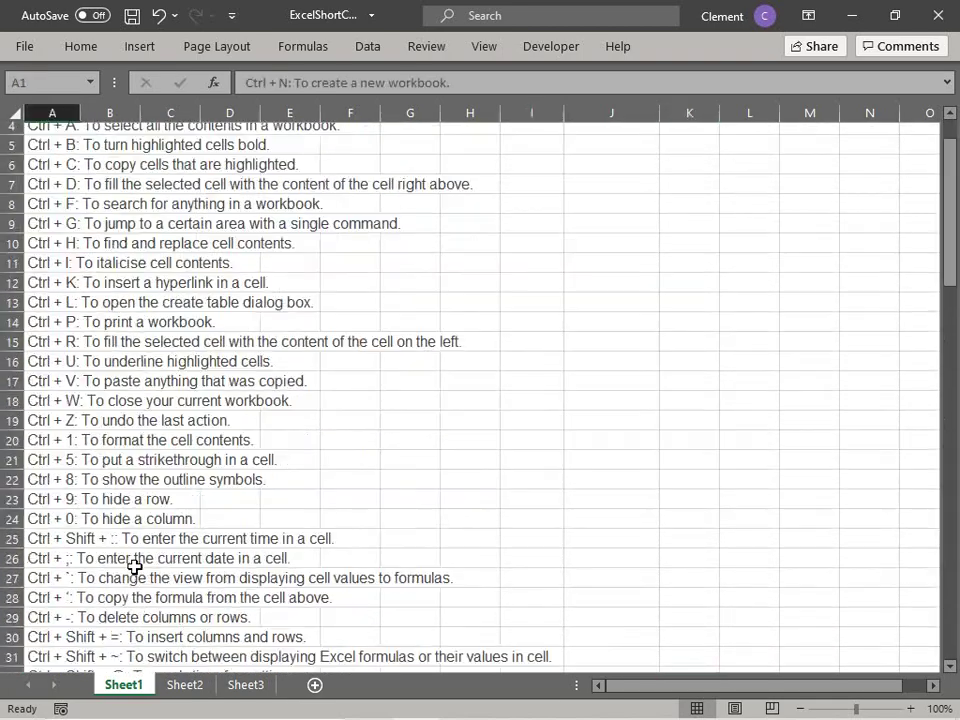
middle_click(188, 543)
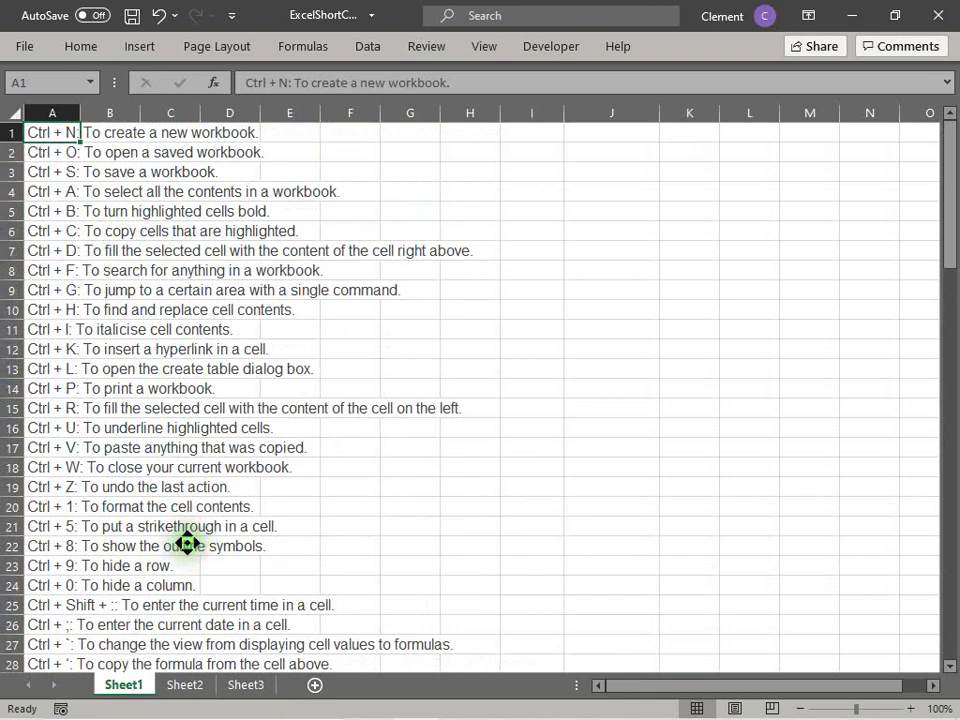
left_click(188, 543)
scroll(209, 569, "down", 1)
Step: From A53, move the view one screen right with Alt+Page Down, then back with Alt+Page Up
scroll(209, 569, "down", 12)
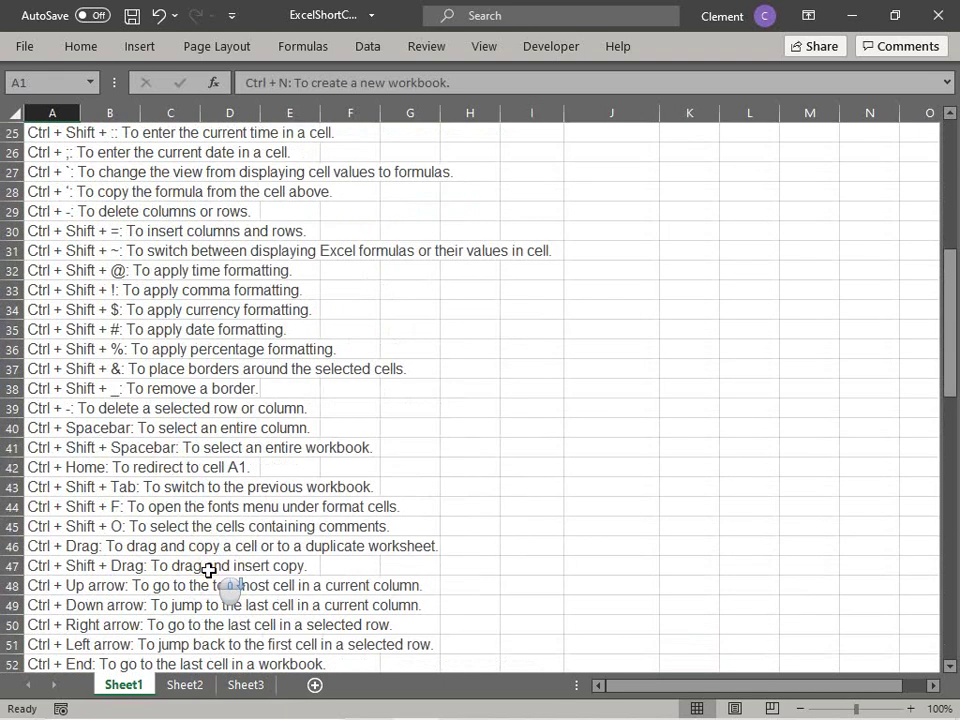
left_click(212, 469)
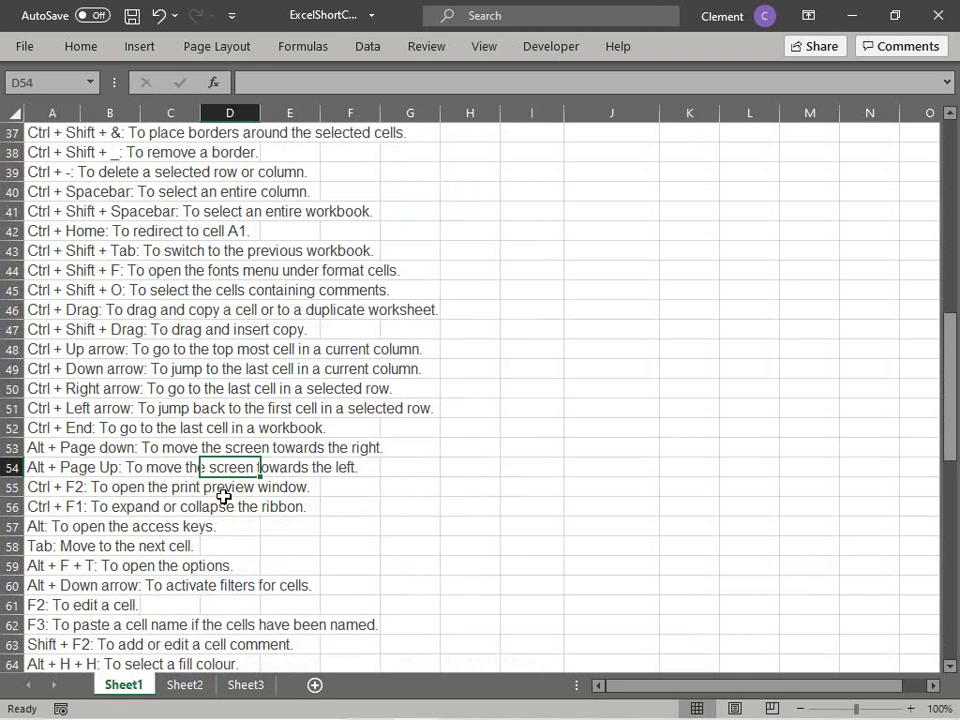
left_click(22, 447)
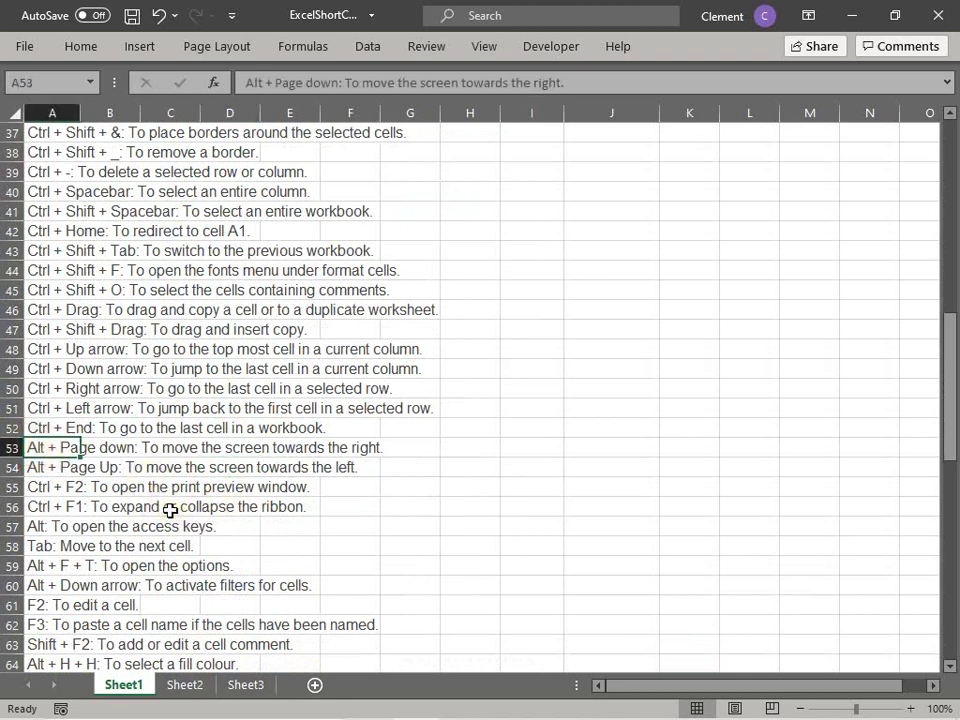
key("alt+Page_Down")
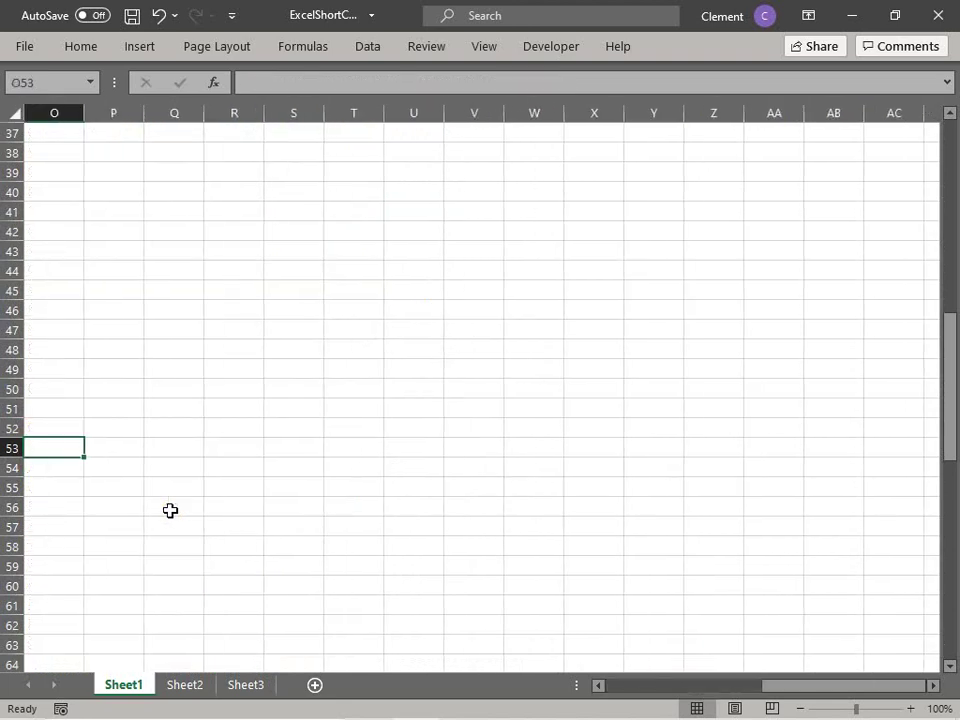
key("alt+Page_Up")
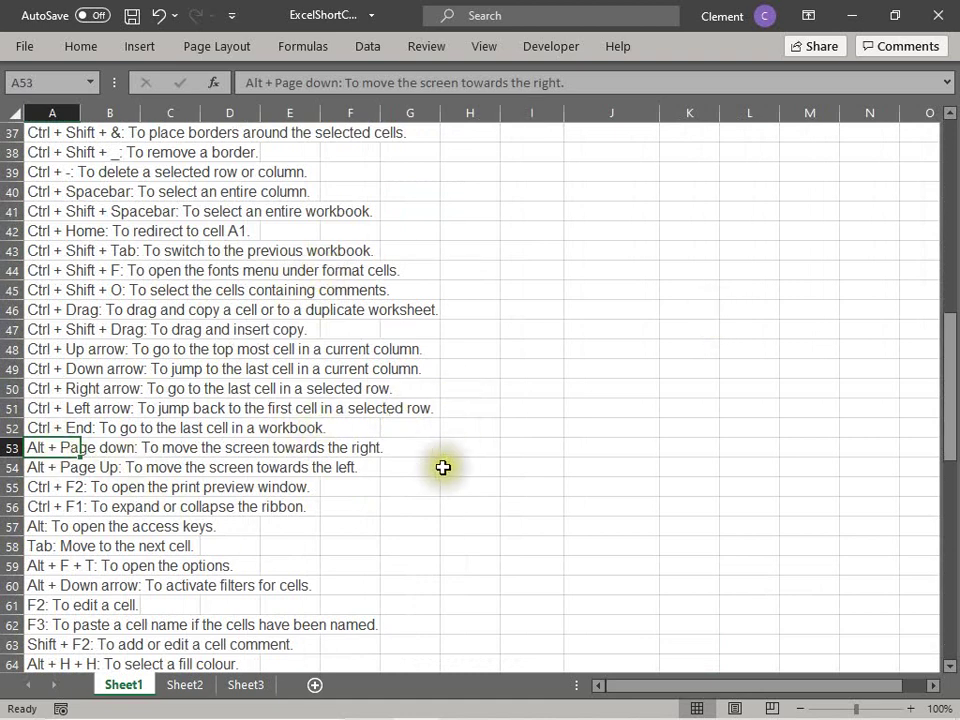
left_click(62, 468)
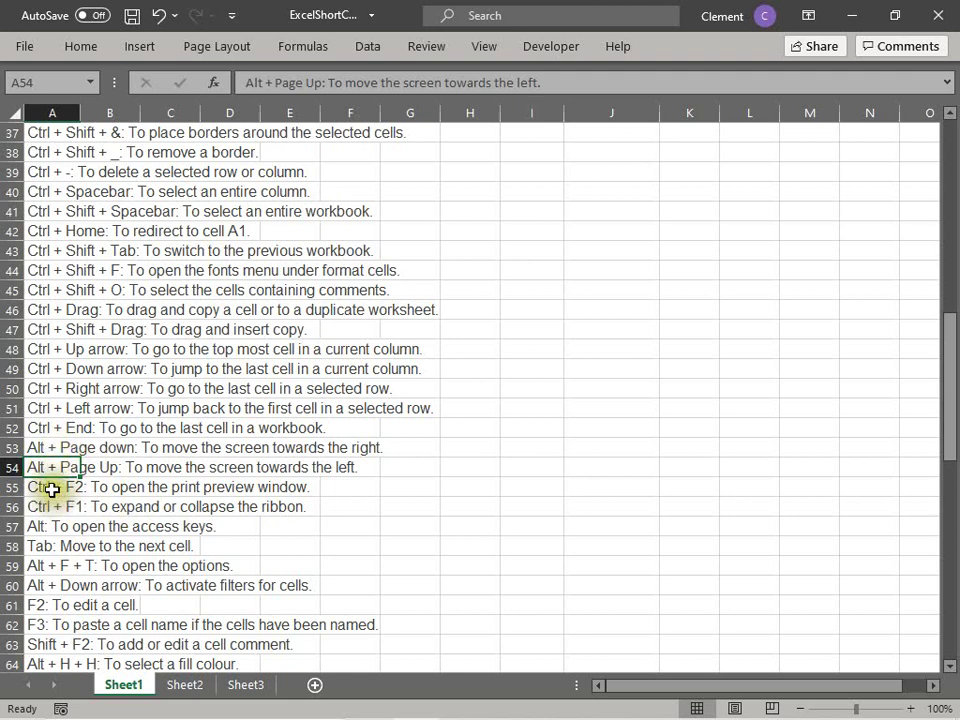
Step: From the Ctrl + F2 entry in A55, open Print Preview, scroll through it, then return to the sheet
left_click(53, 489)
left_click(138, 505)
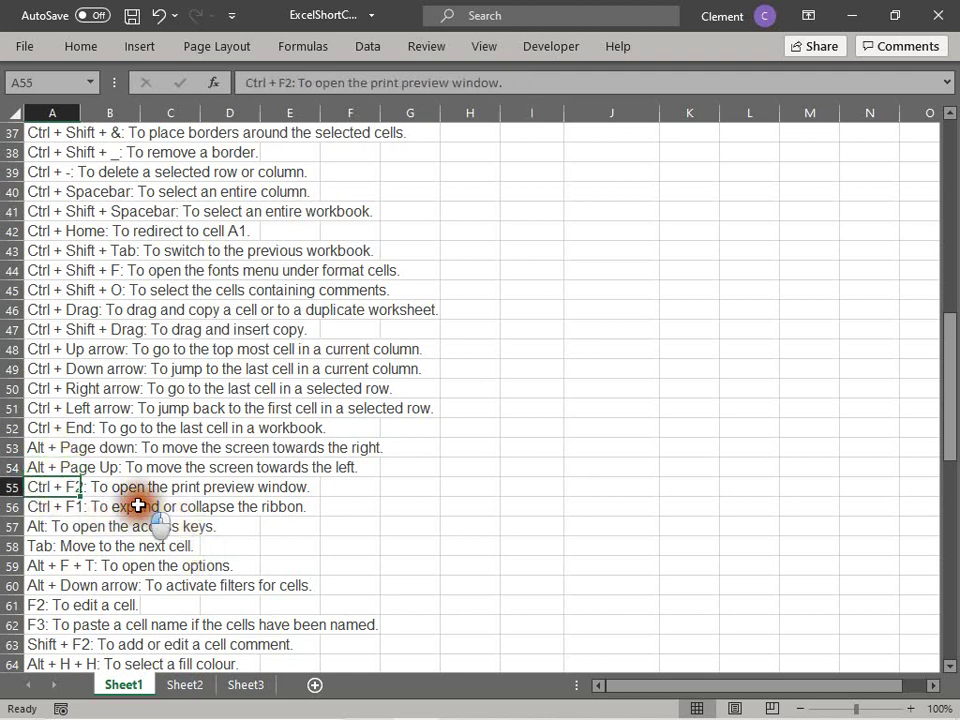
left_click(50, 484)
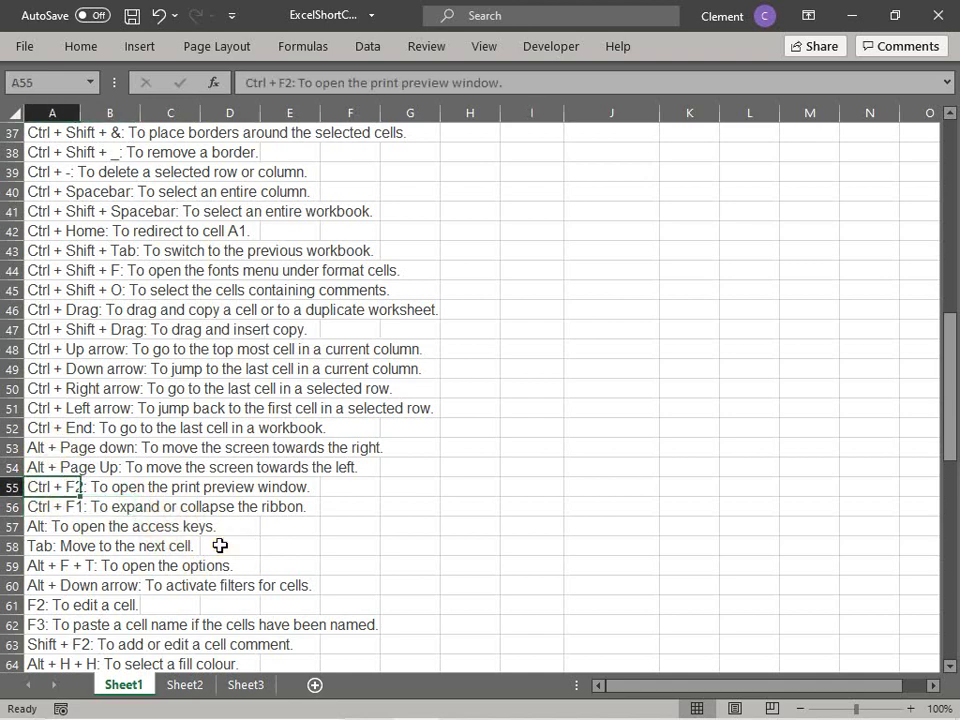
key("ctrl+F2")
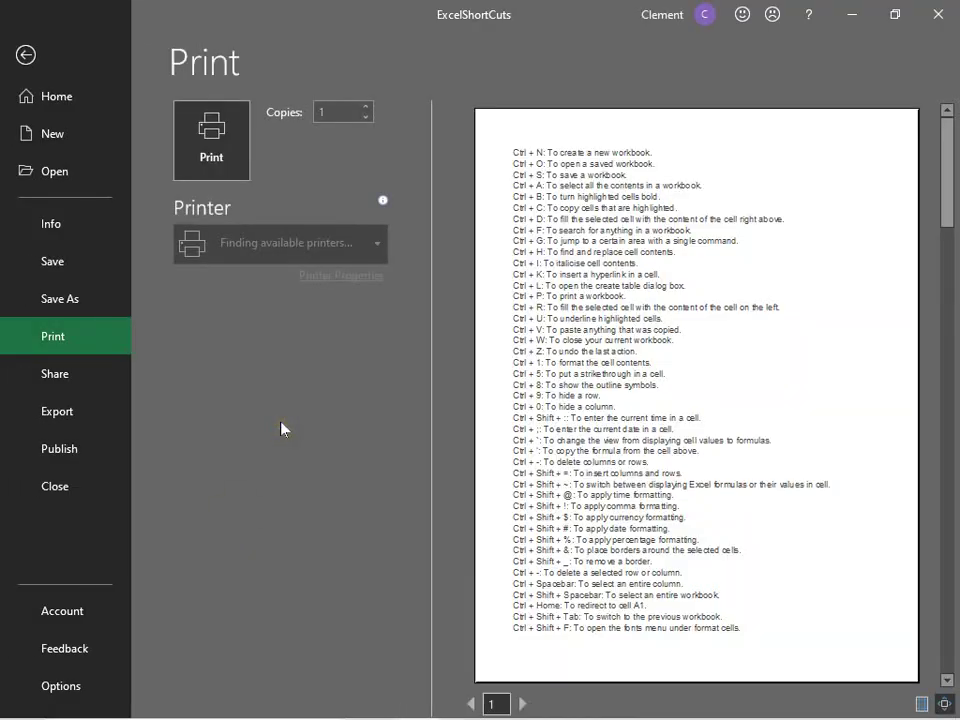
scroll(677, 279, "down", 3)
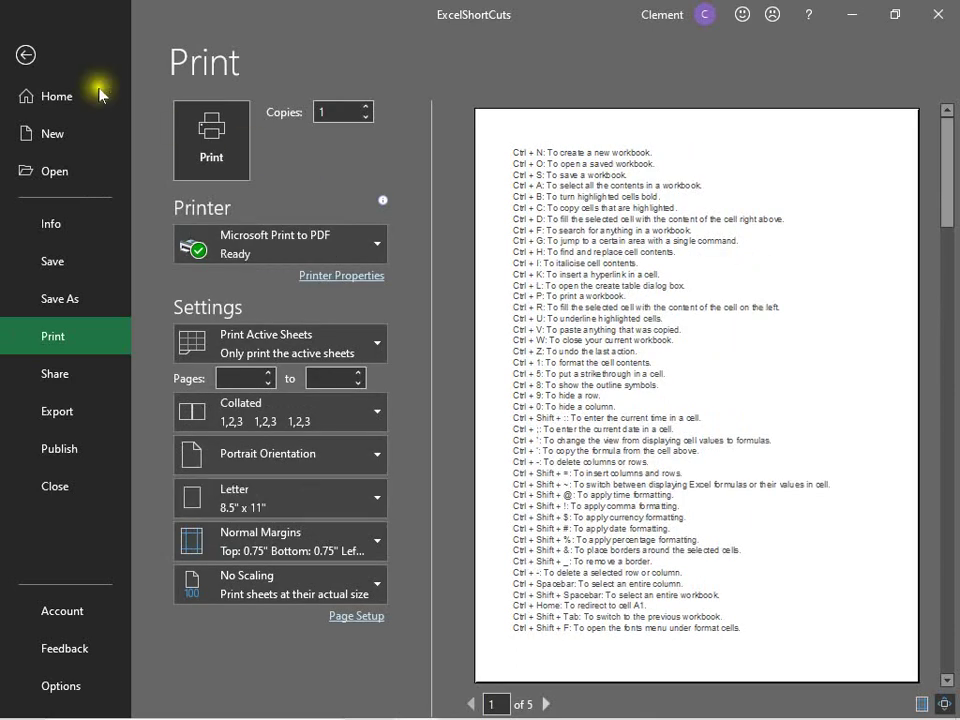
left_click(26, 55)
left_click(386, 509)
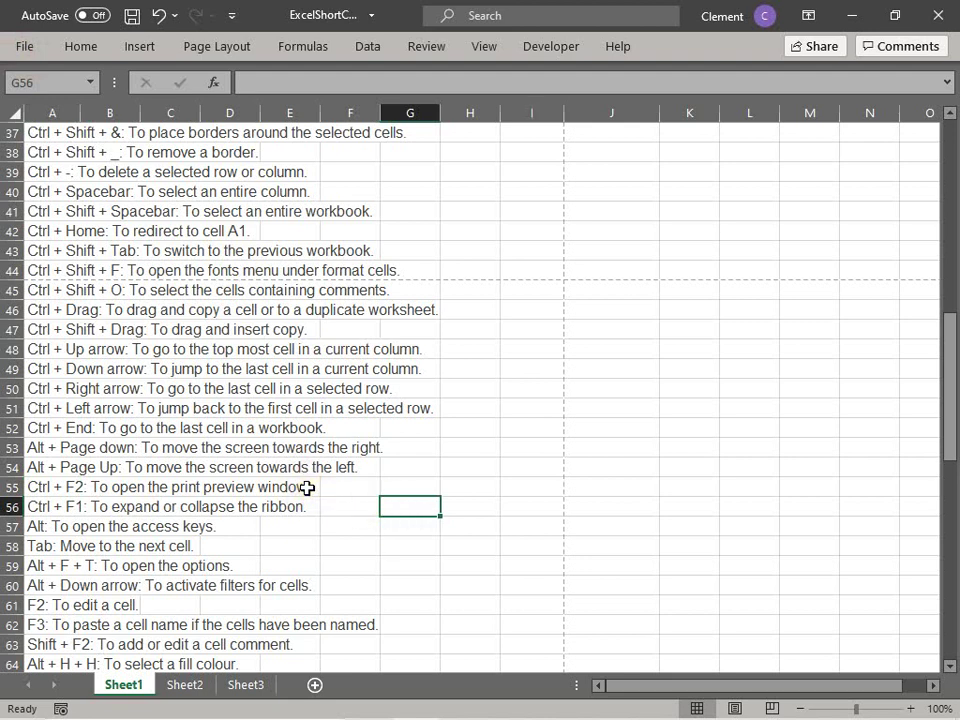
left_click(70, 487)
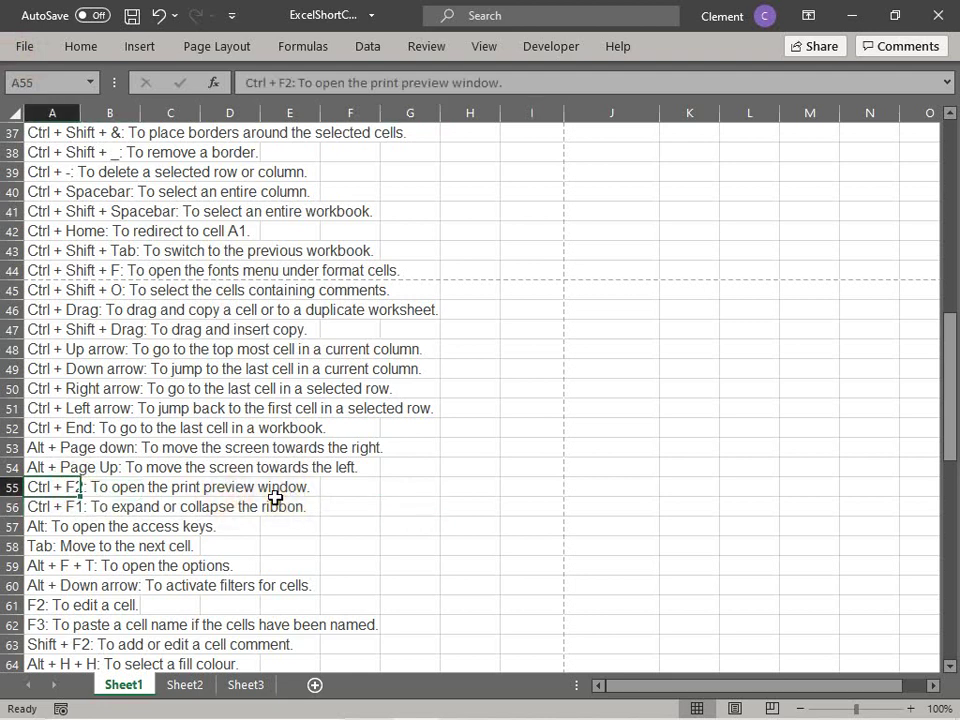
left_click(62, 507)
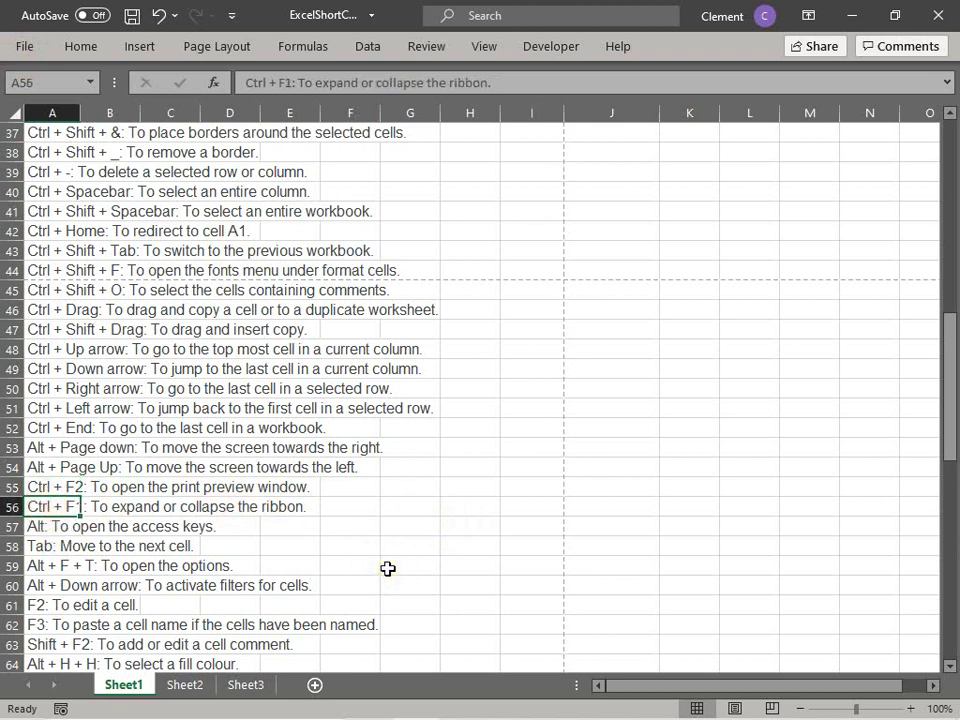
key("ctrl+F1")
key("ctrl+F1")
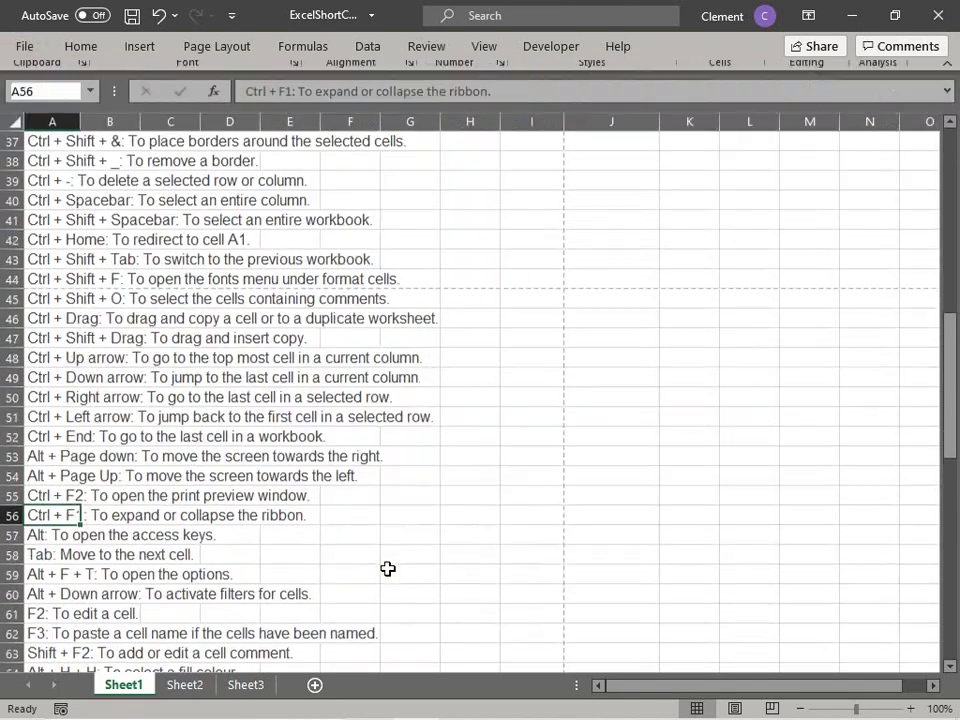
key("ctrl+F1")
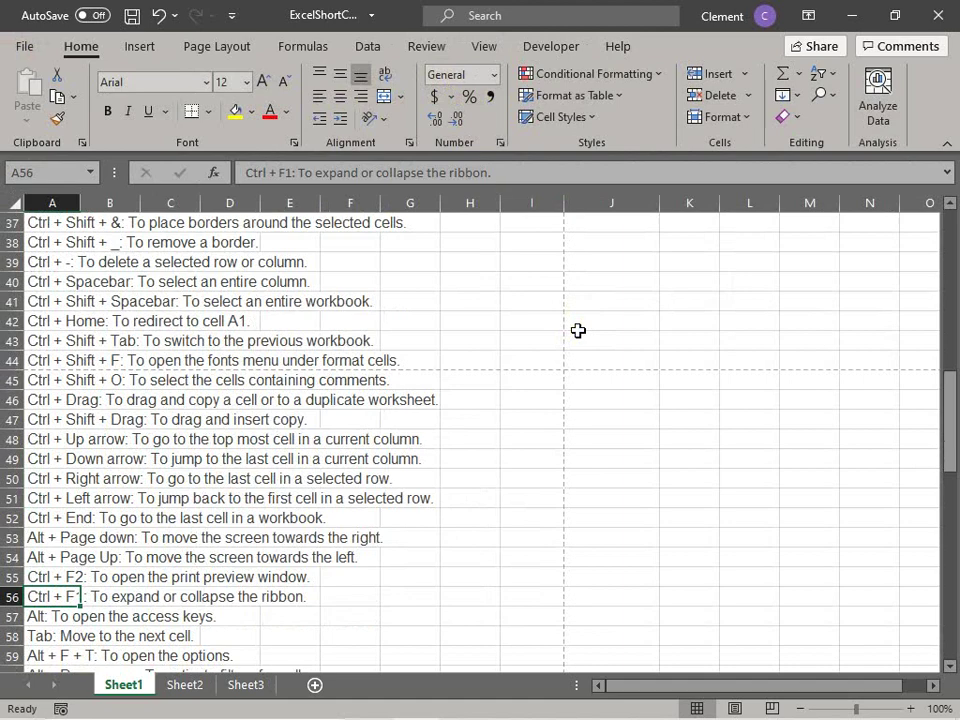
key("ctrl+F1")
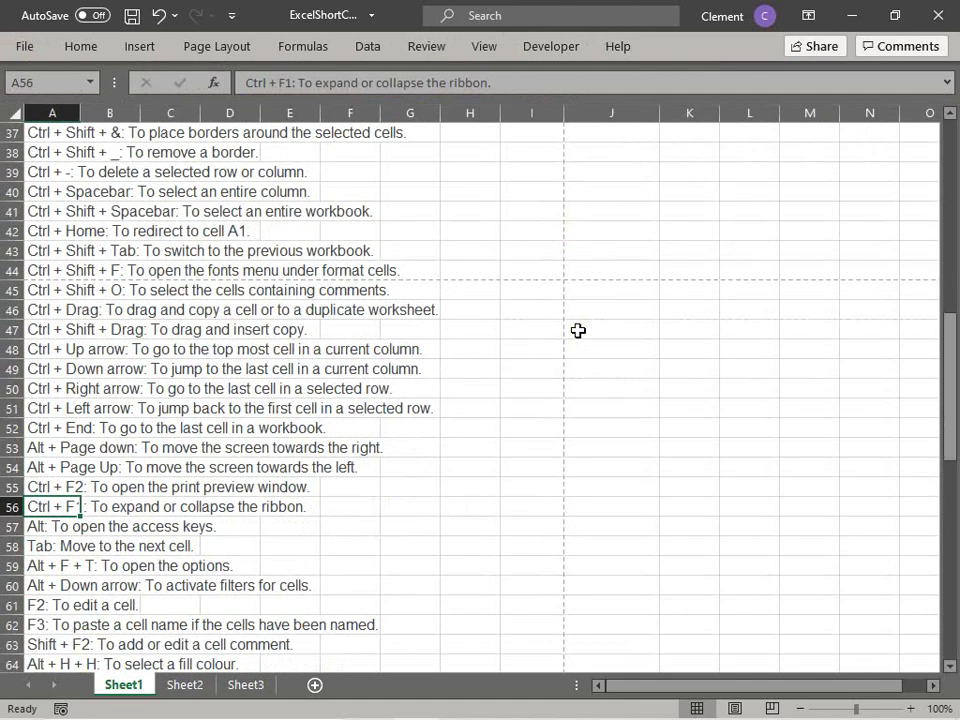
left_click(265, 464)
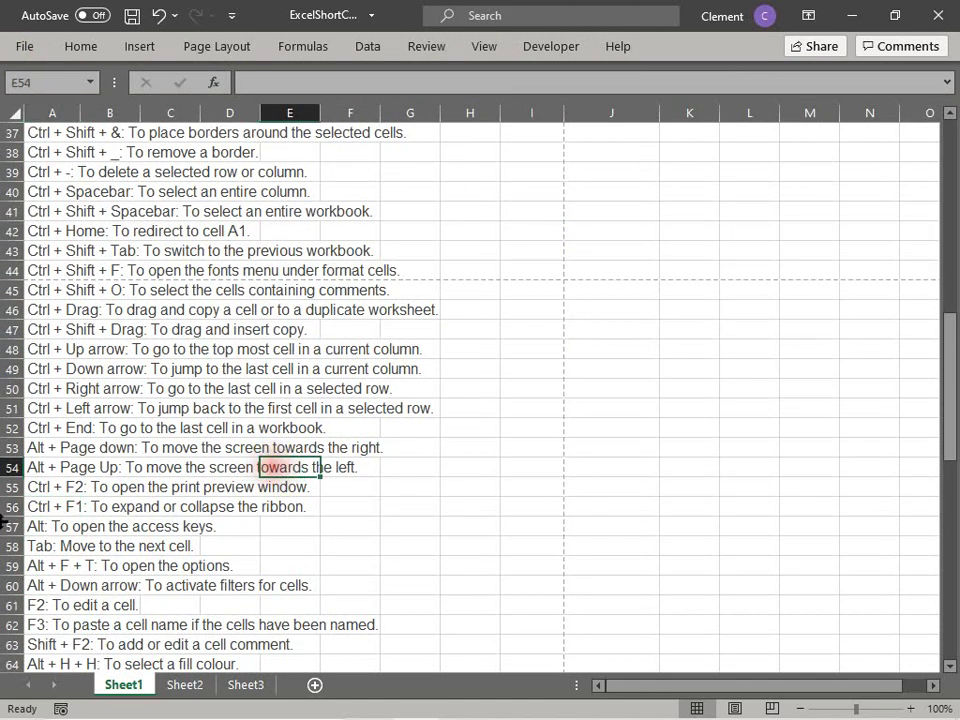
left_click(118, 493)
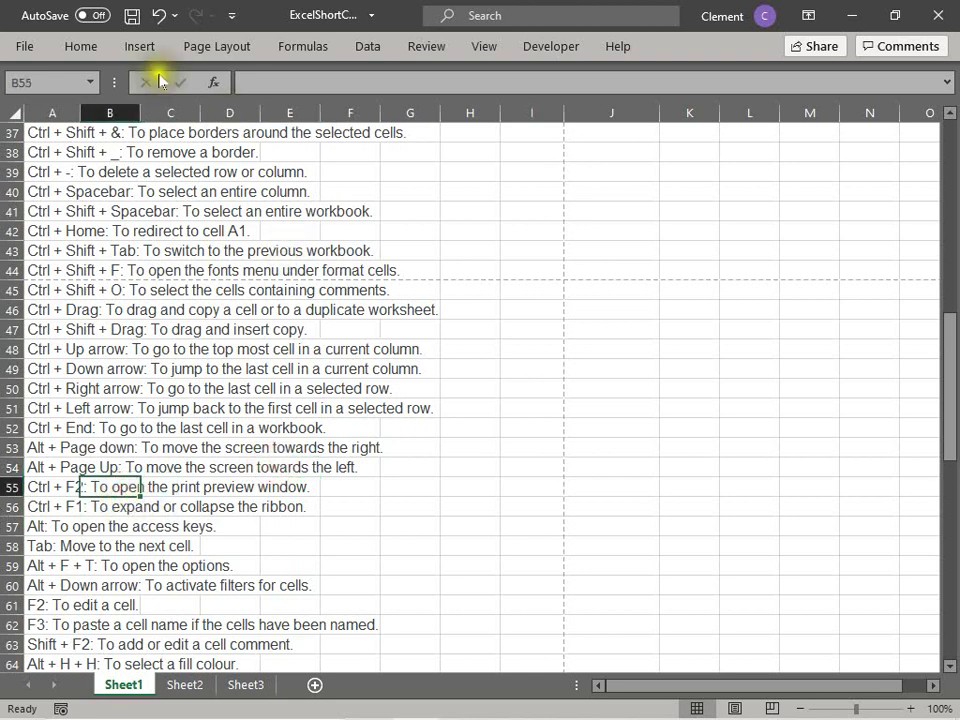
left_click(48, 528)
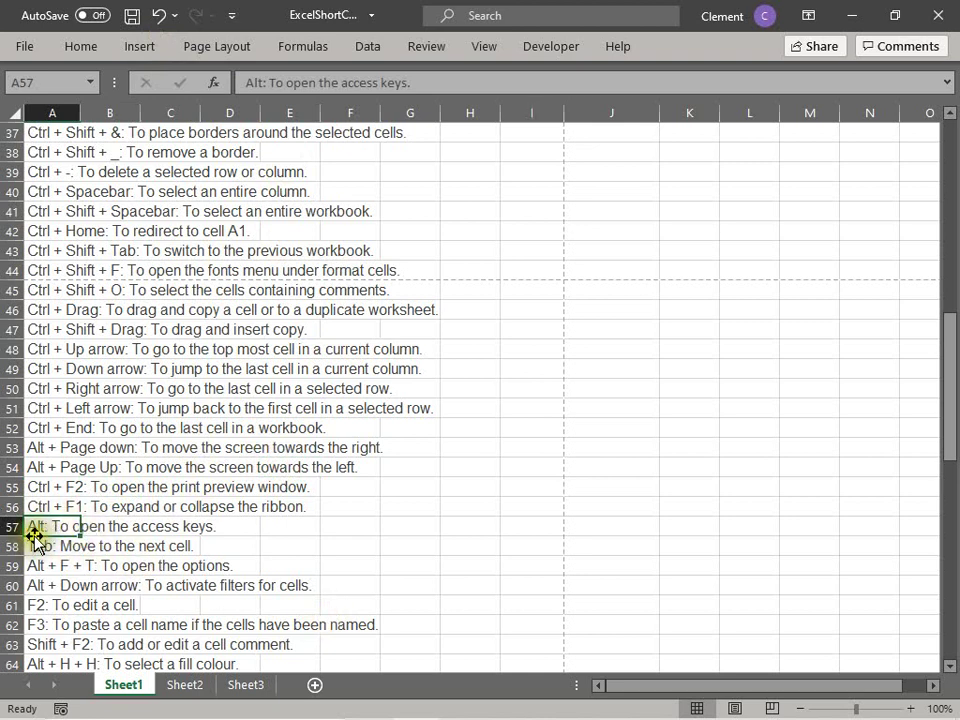
left_click(274, 517)
key("alt")
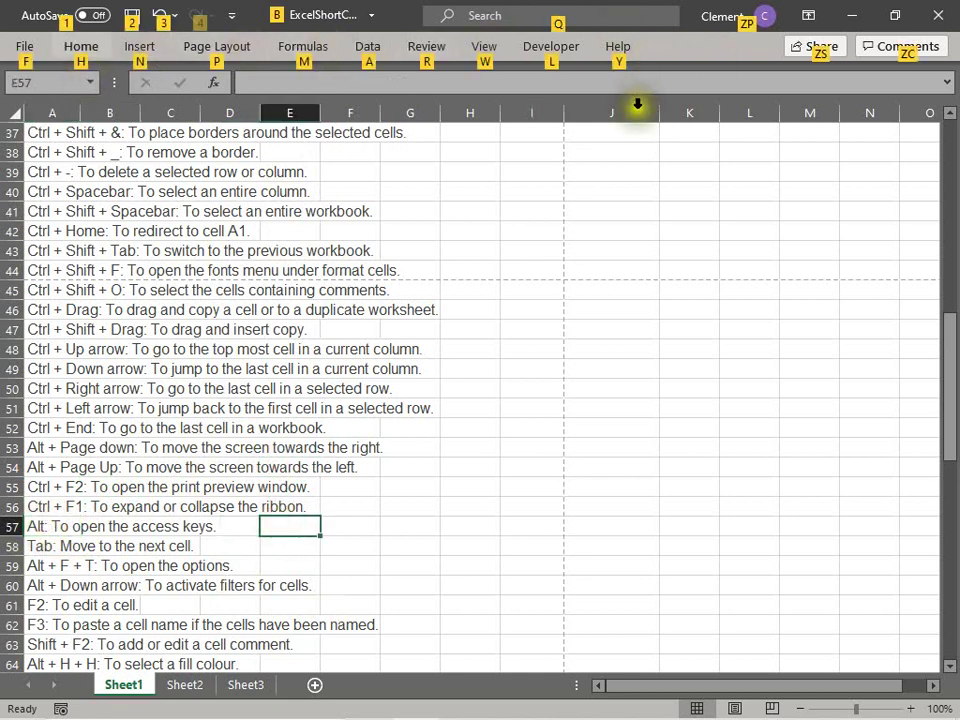
left_click(31, 526)
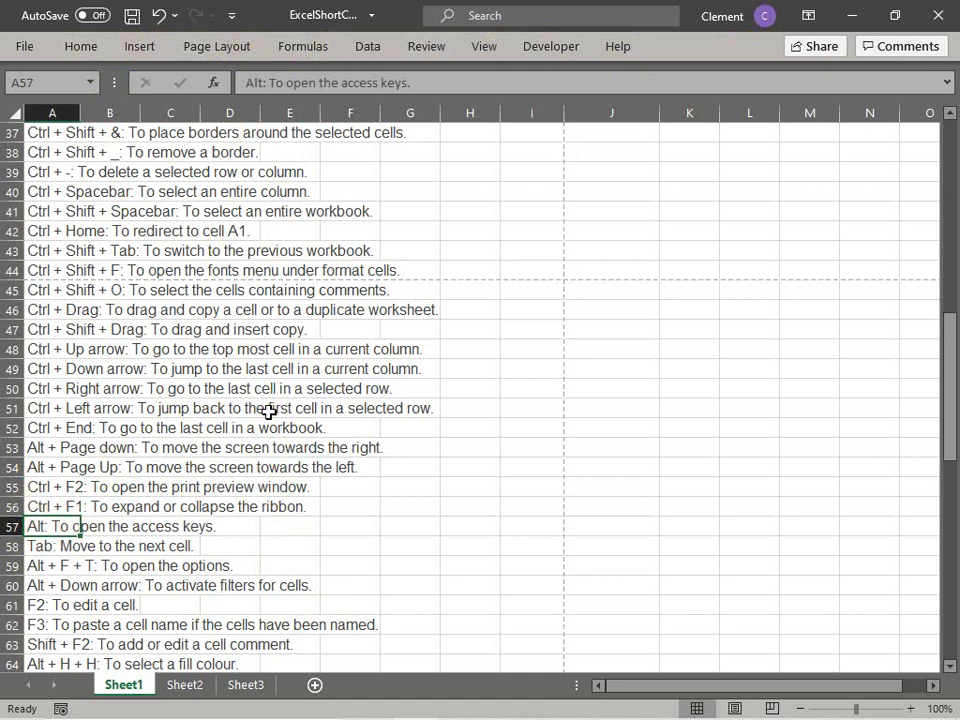
left_click(43, 546)
left_click(34, 525)
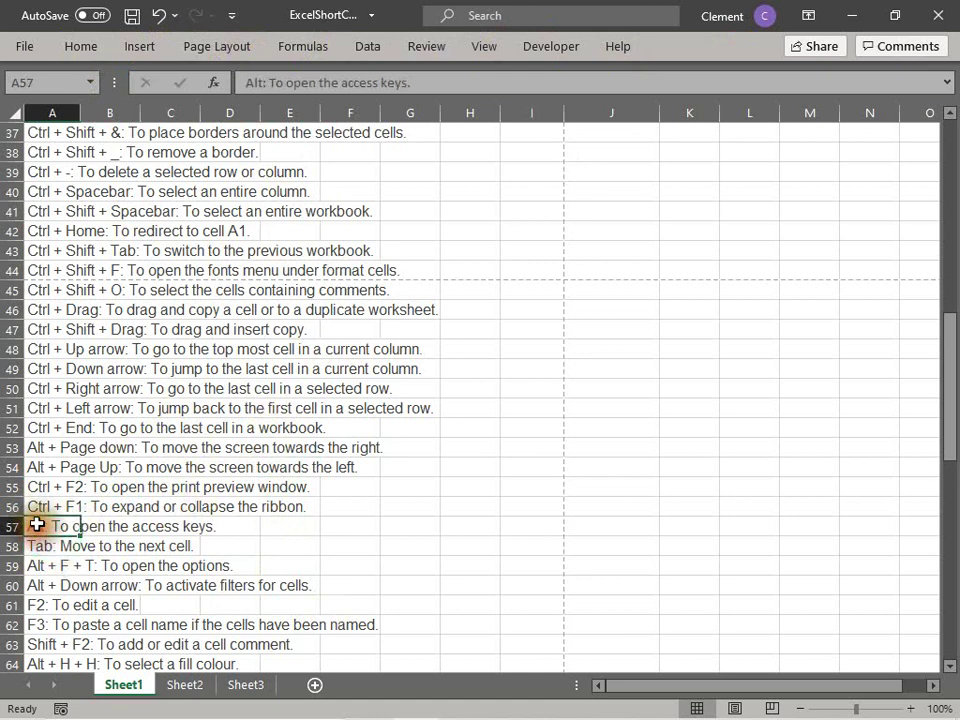
key("Tab")
key("Tab")
key("Tab")
key("Tab")
key("Tab")
key("Tab")
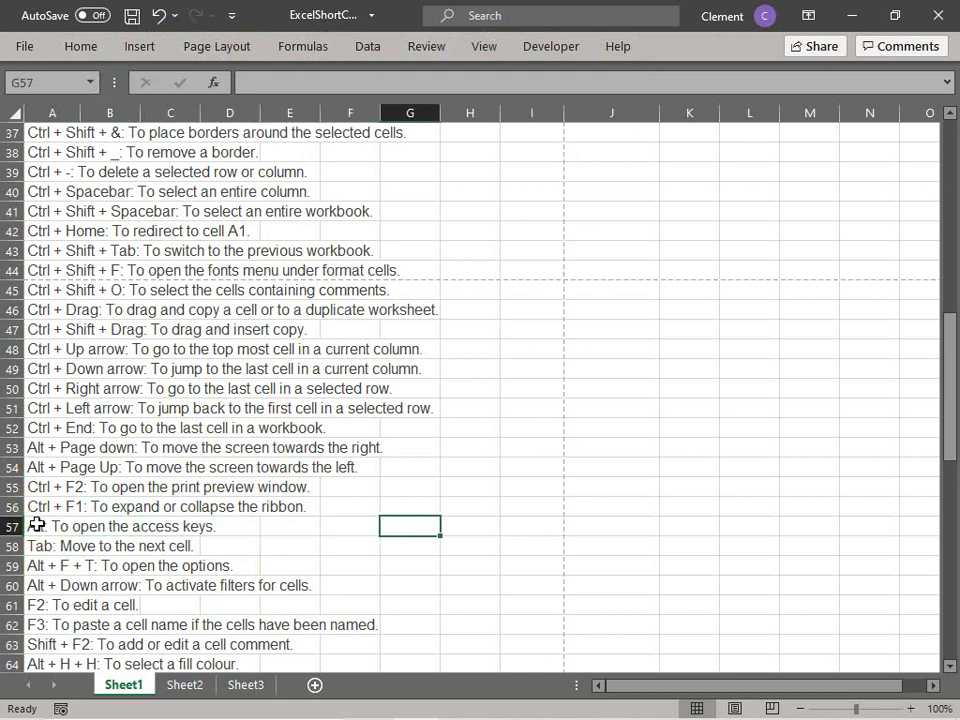
key("shift+Tab")
key("shift+Tab")
key("shift+Tab")
key("shift+Tab")
key("shift+Tab")
key("shift+Tab")
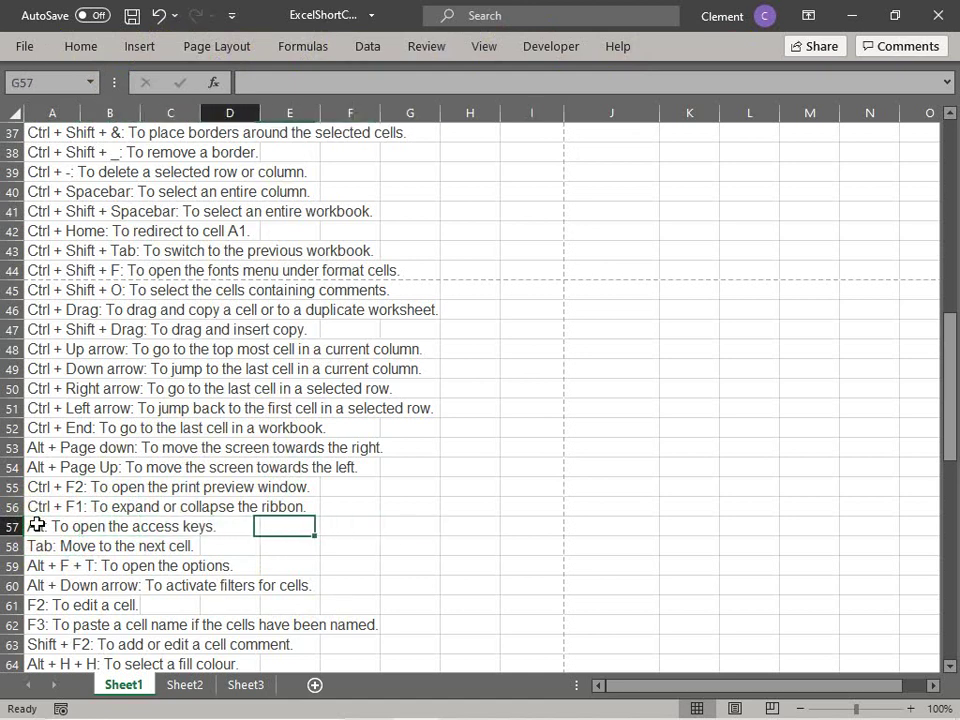
left_click(297, 549)
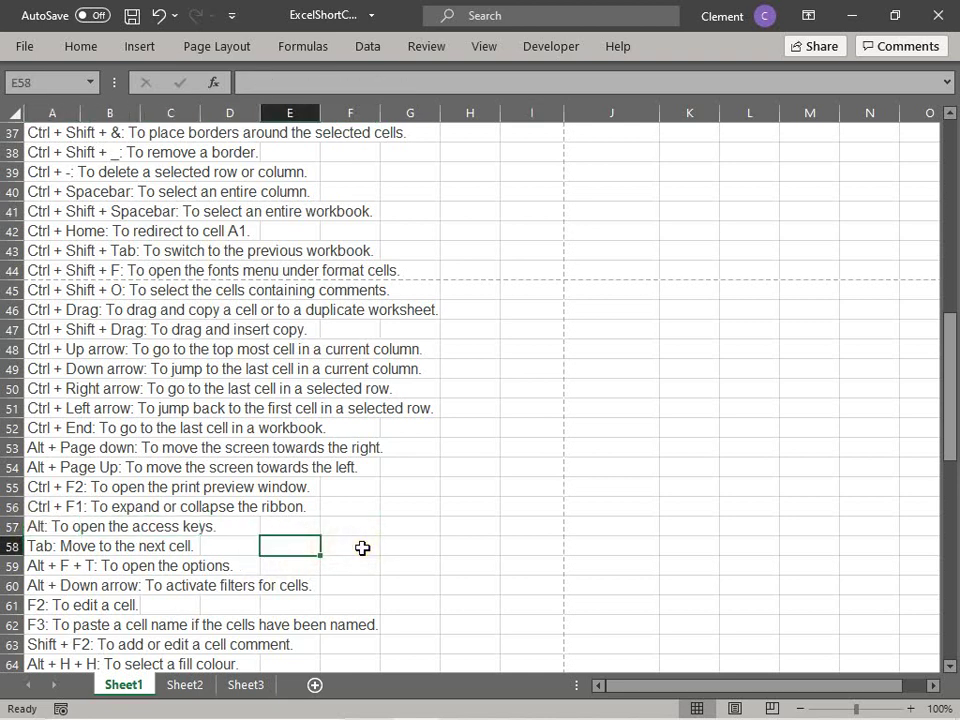
type("shift tab")
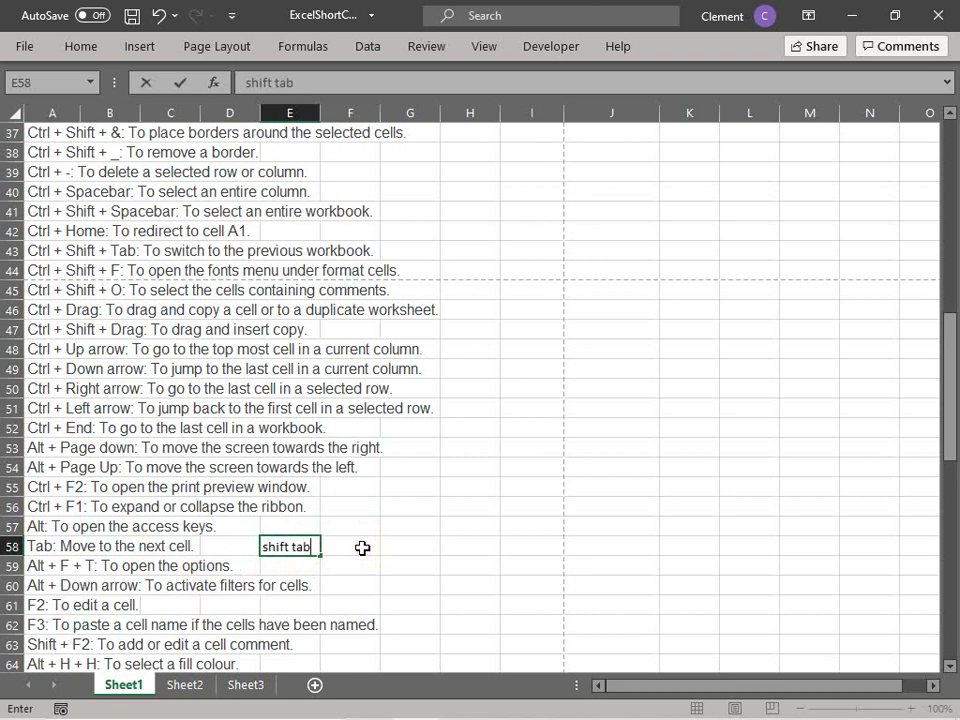
key("Return")
left_click(60, 566)
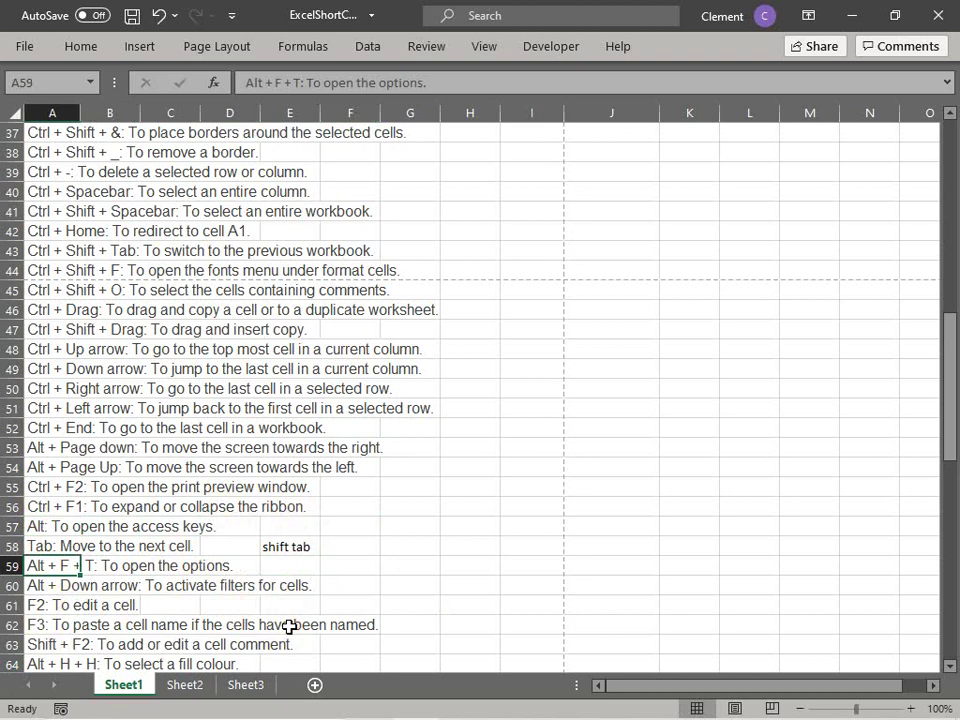
key("ctrl+Right")
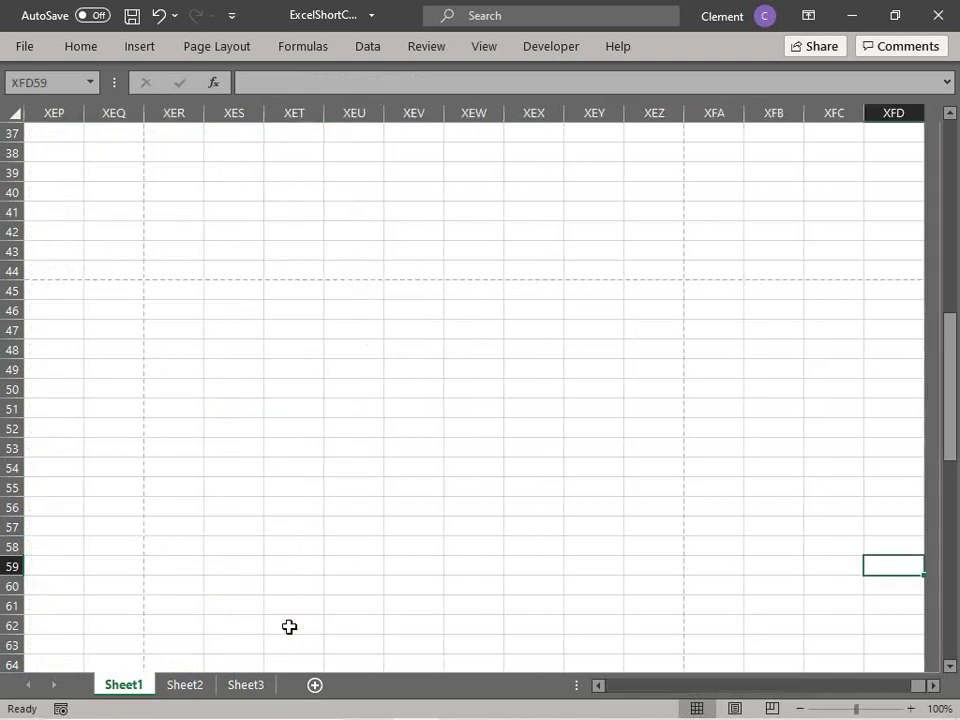
left_click(292, 606)
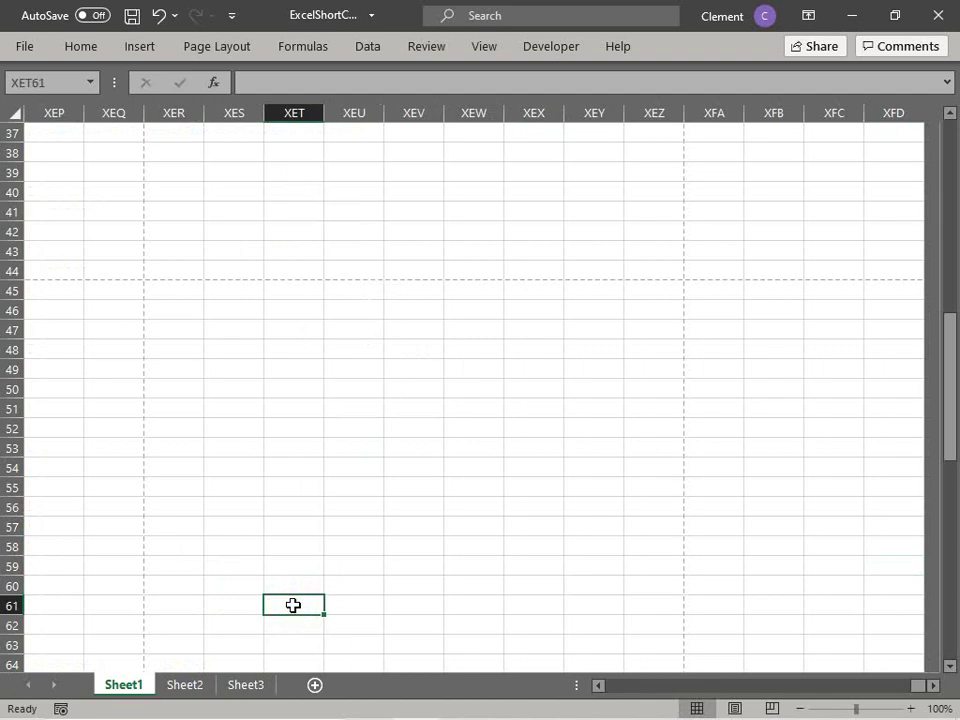
key("ctrl+z")
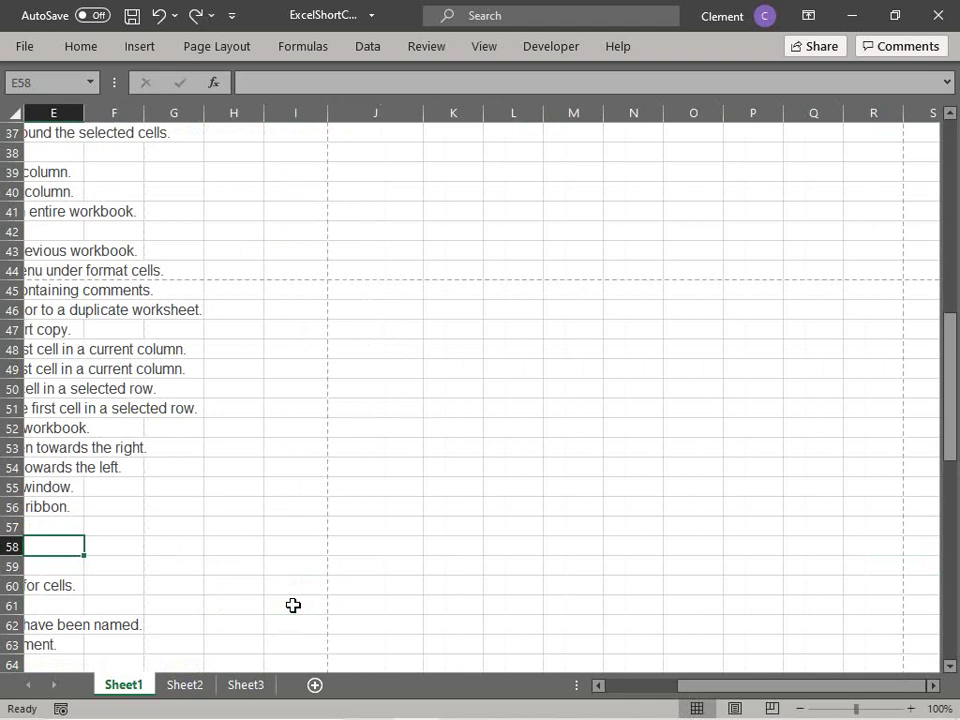
left_click(293, 605)
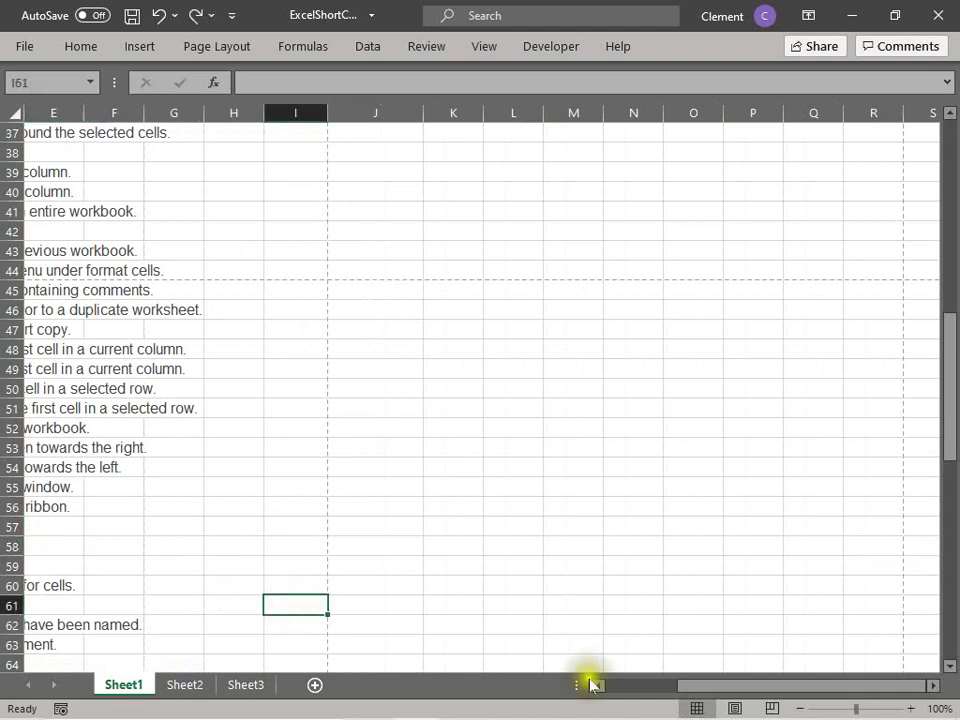
left_click(619, 688)
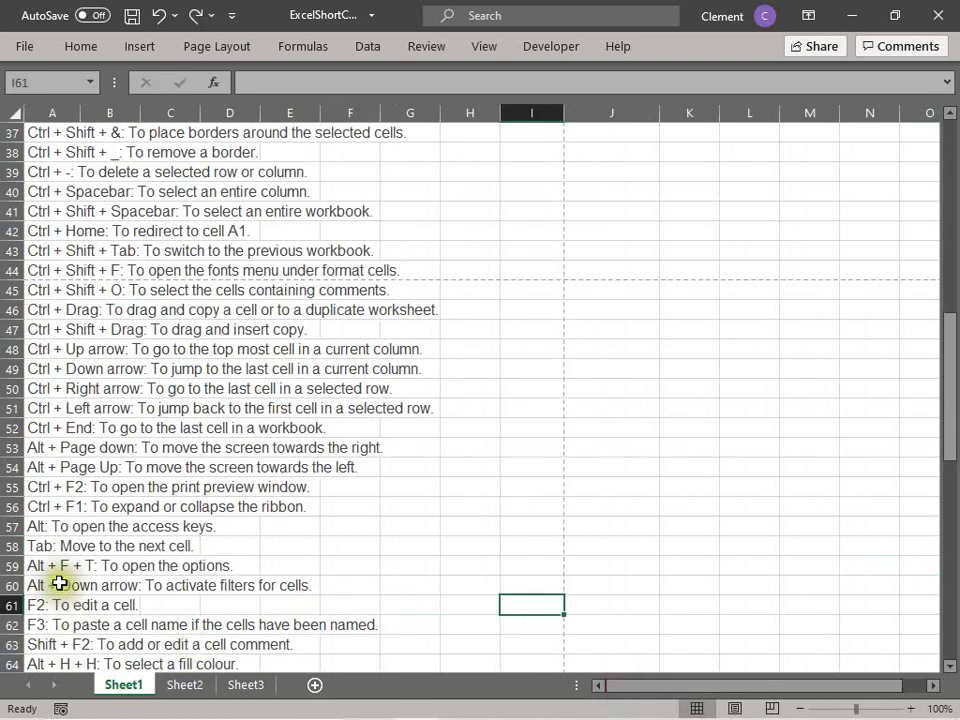
left_click(60, 584)
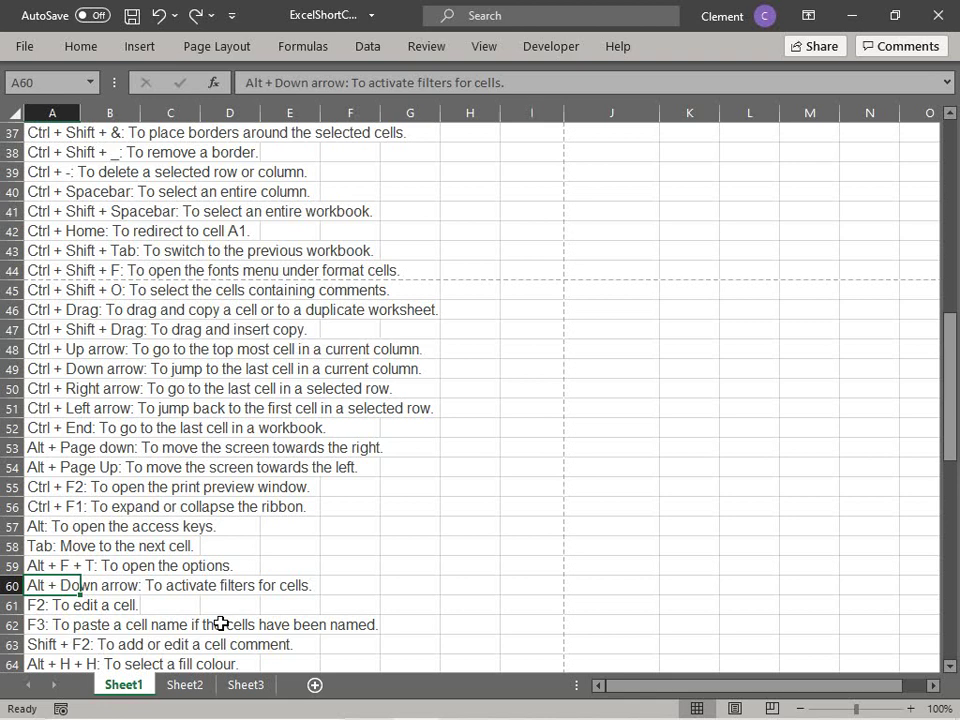
key("alt+Down")
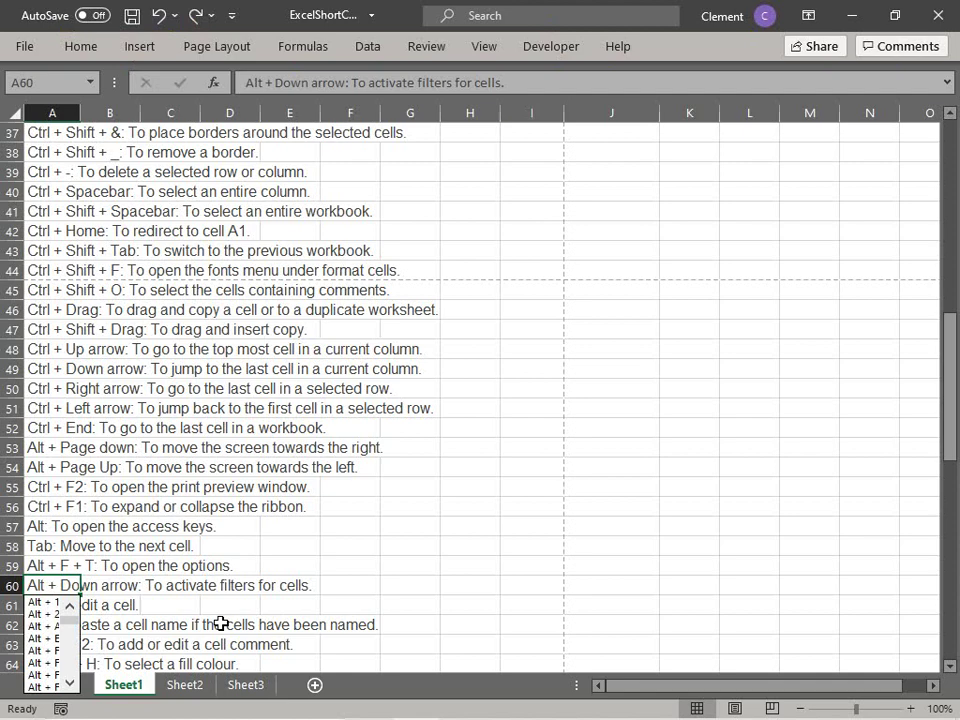
left_click(264, 545)
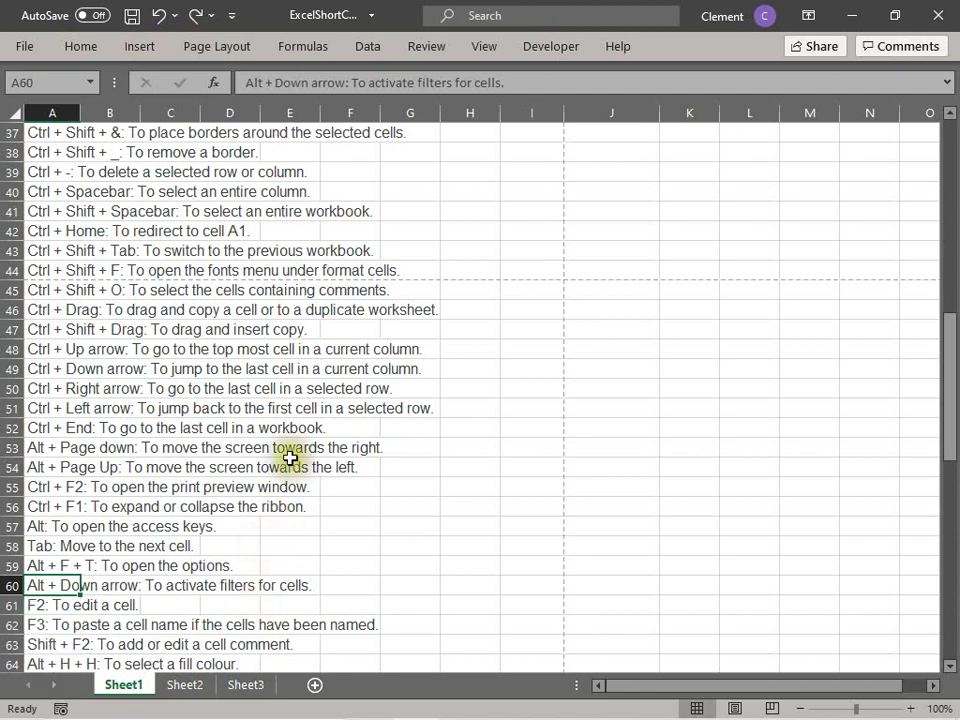
scroll(290, 457, "up", 12)
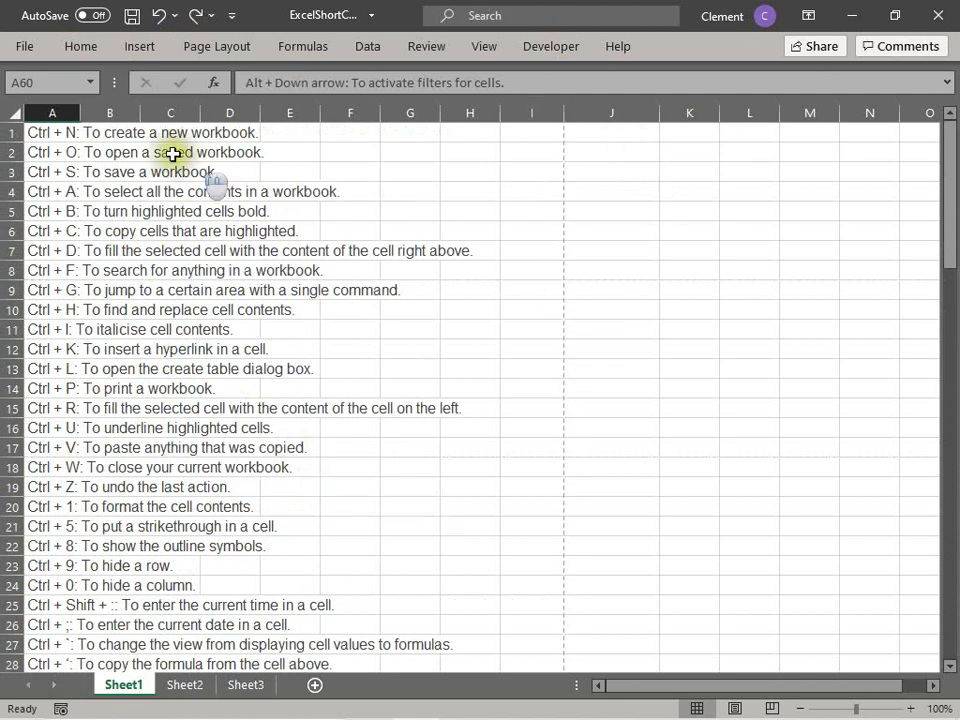
left_click(36, 133)
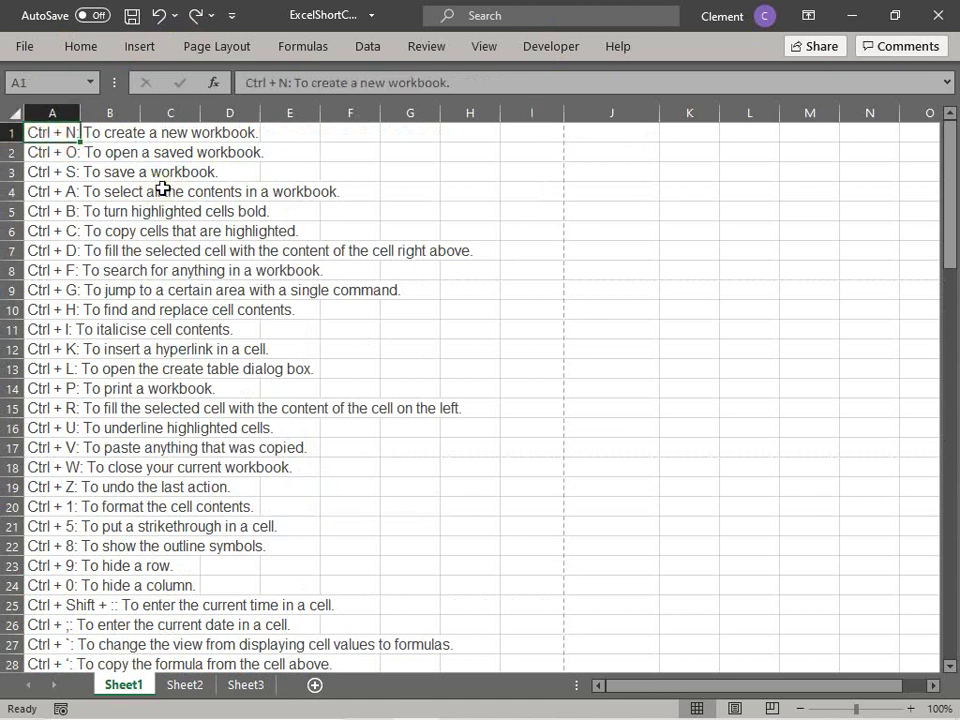
key("alt+Down")
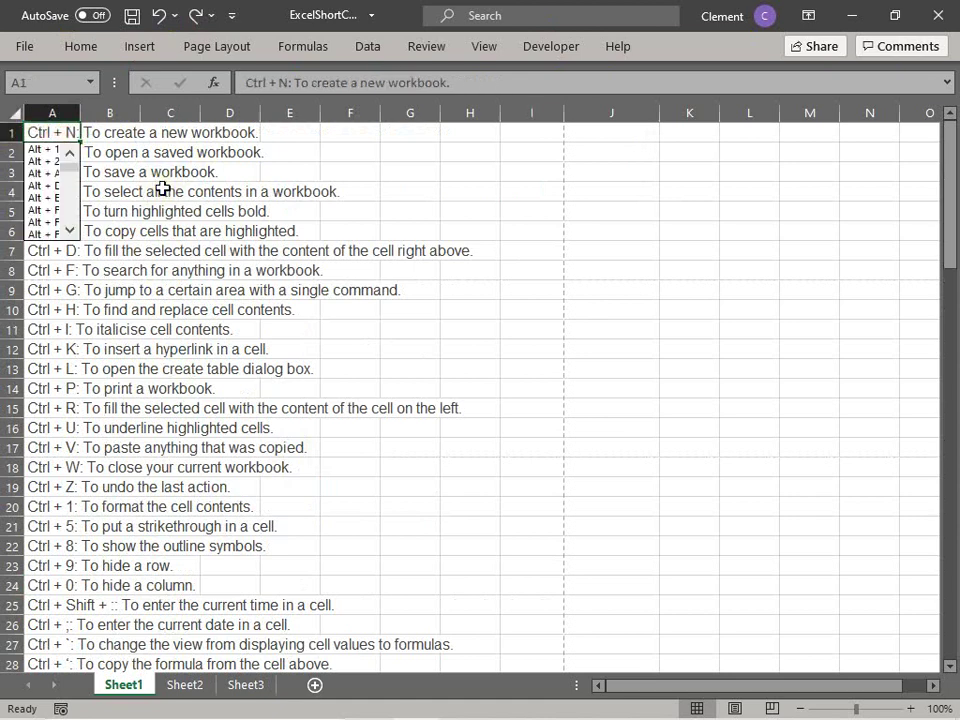
left_click(40, 222)
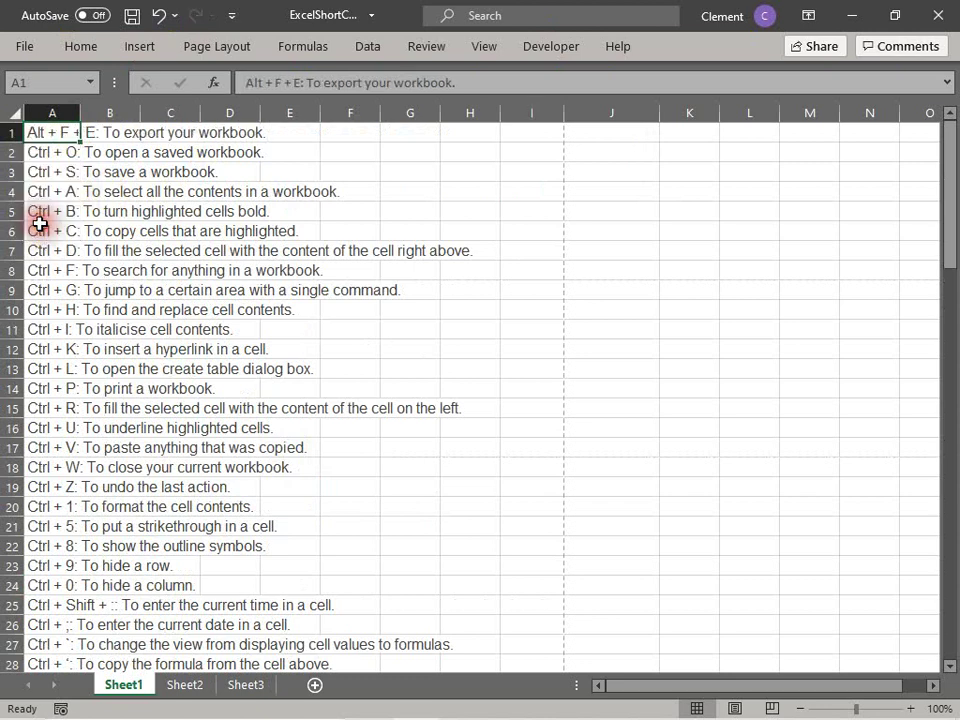
left_click(163, 167)
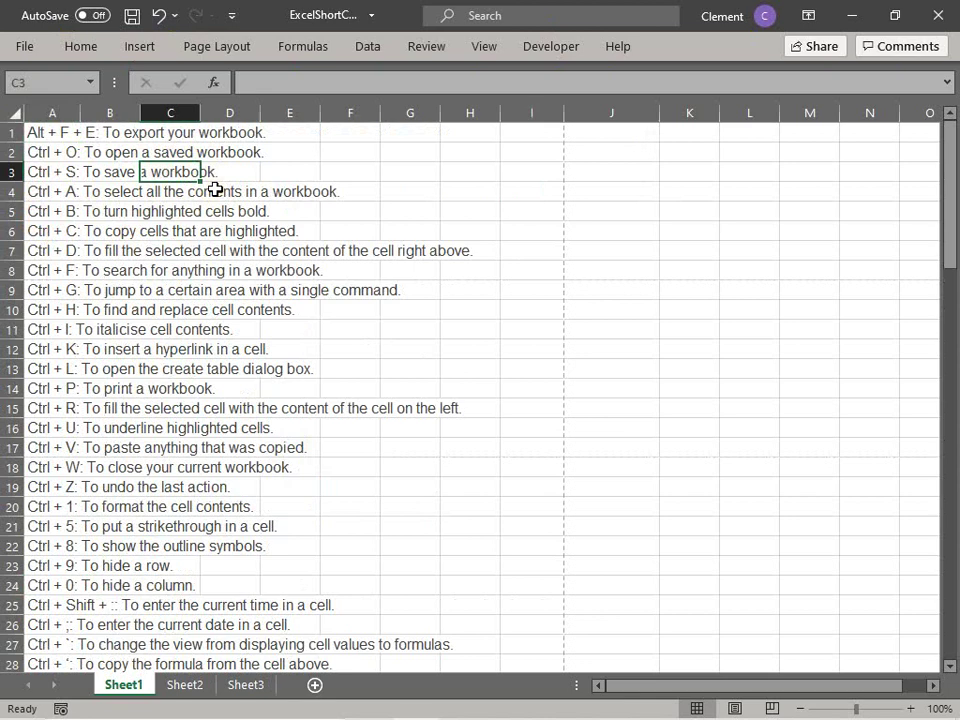
key("ctrl+z")
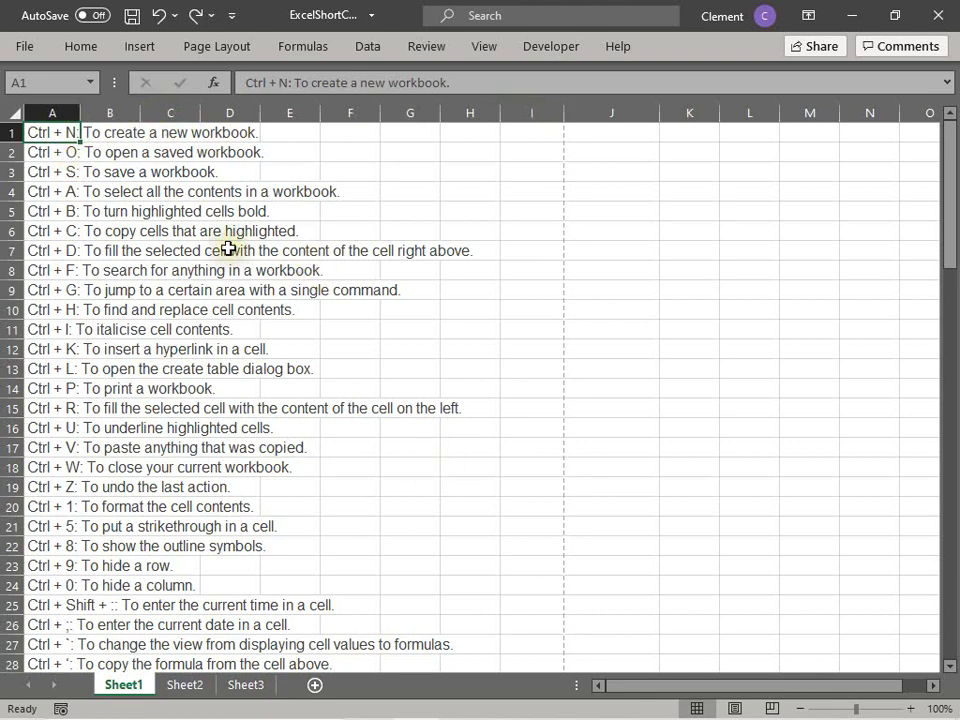
scroll(229, 254, "down", 2)
scroll(229, 254, "down", 14)
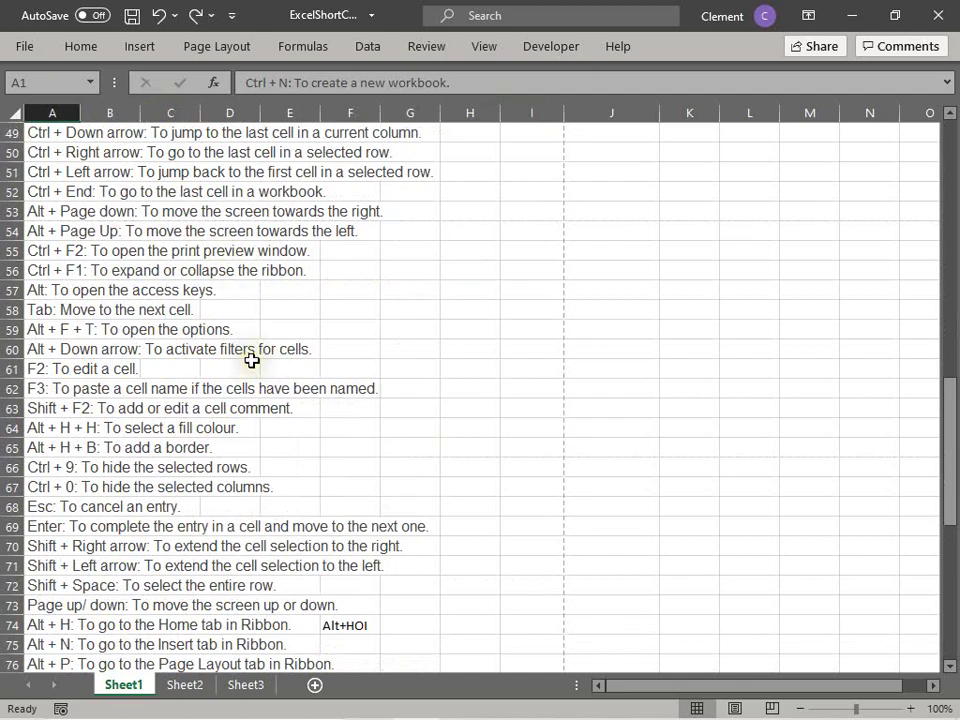
scroll(251, 360, "down", 2)
scroll(251, 360, "up", 1)
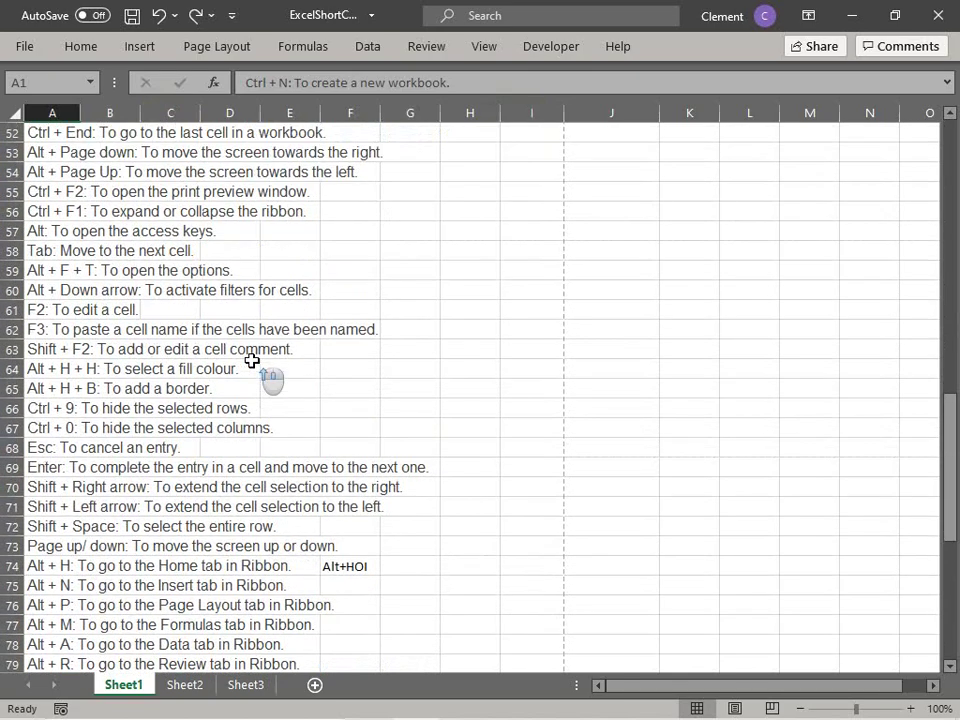
scroll(251, 360, "up", 17)
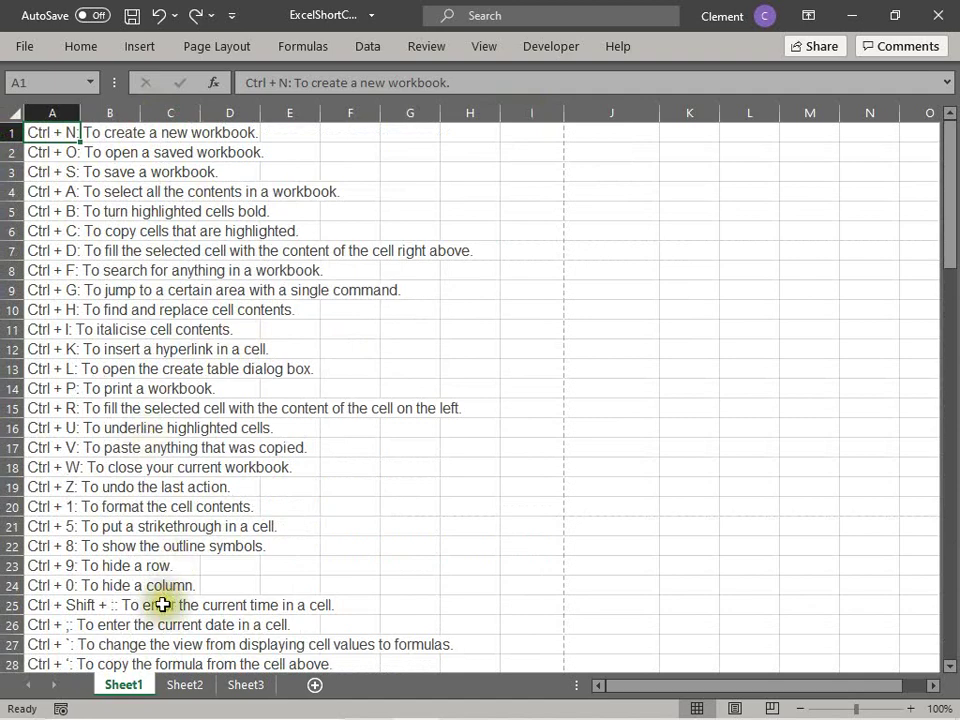
scroll(165, 602, "down", 7)
scroll(165, 602, "down", 10)
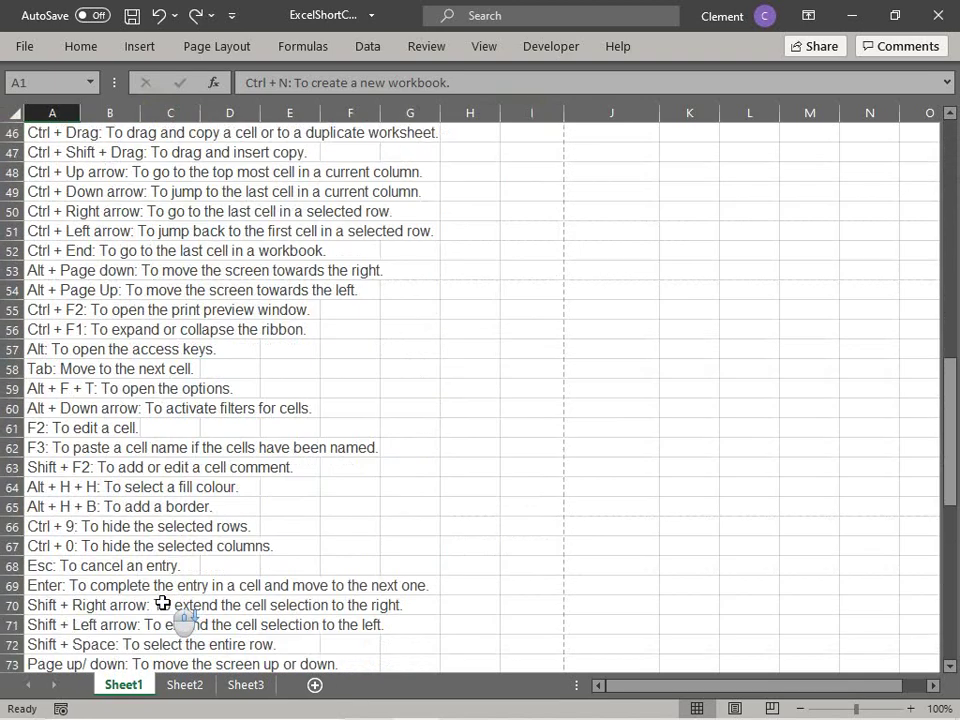
Step: On Sheet3, enter the headers Fruits in A1 and quantity in B1
left_click(195, 688)
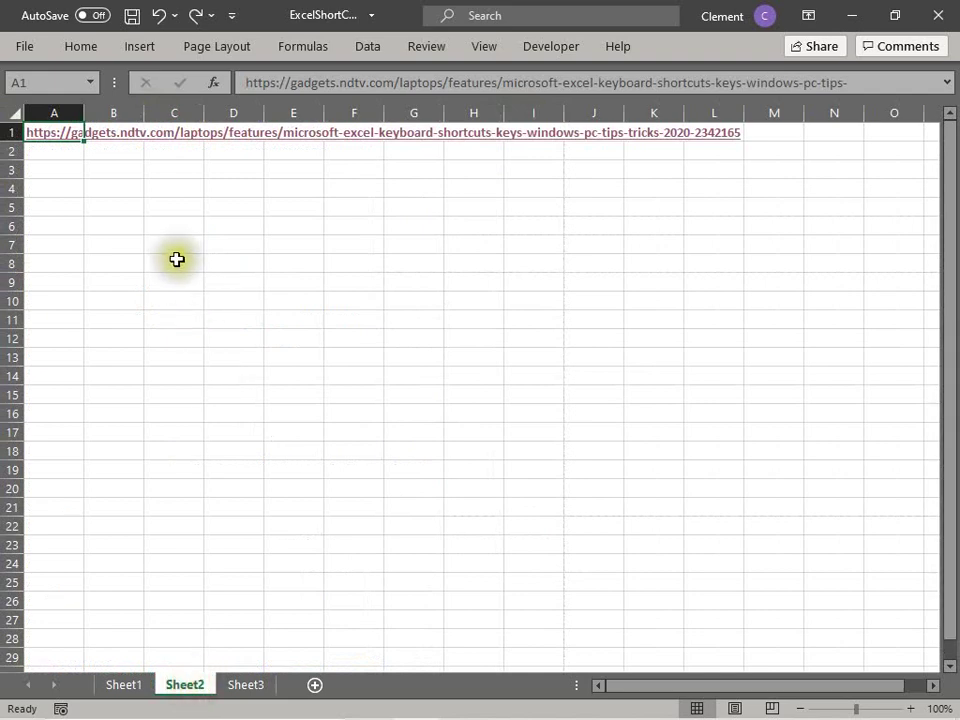
left_click(235, 686)
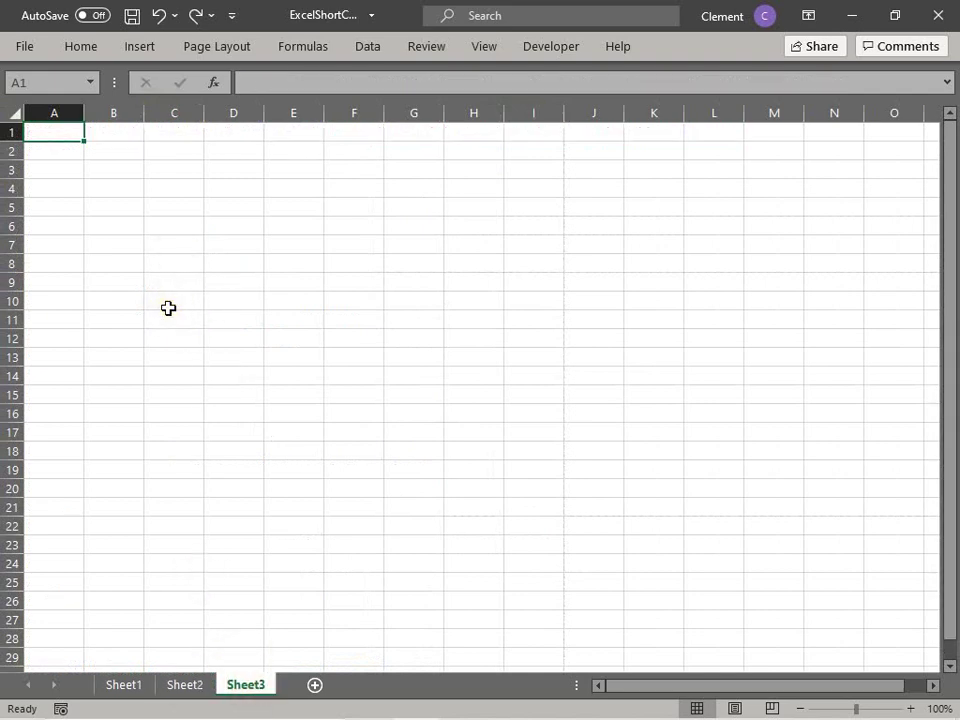
type("Fruits")
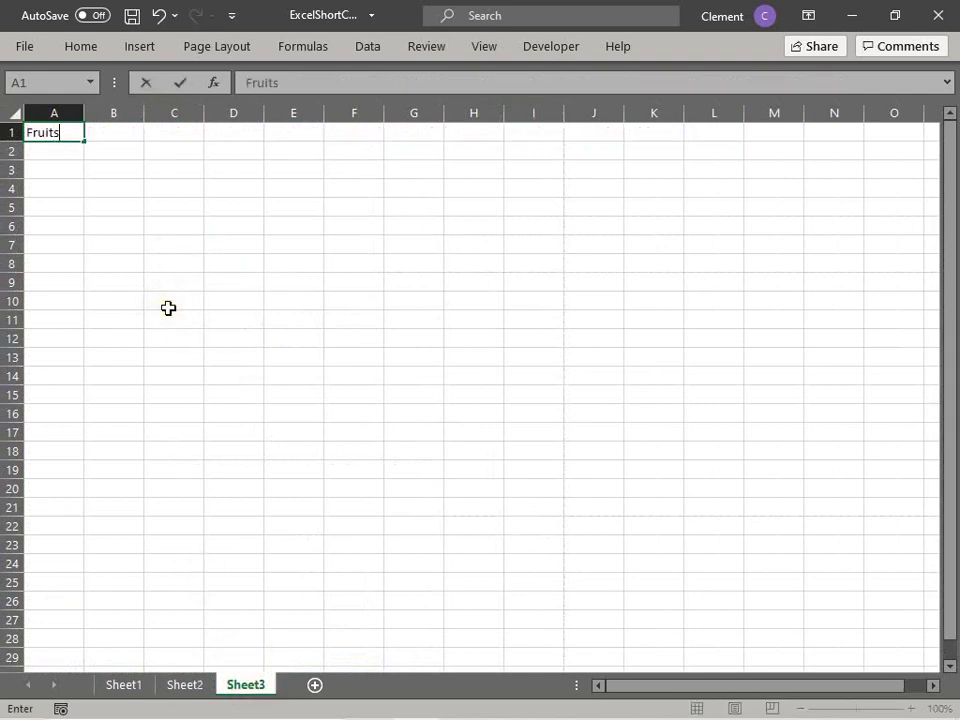
key("Return")
key("Up")
key("Right")
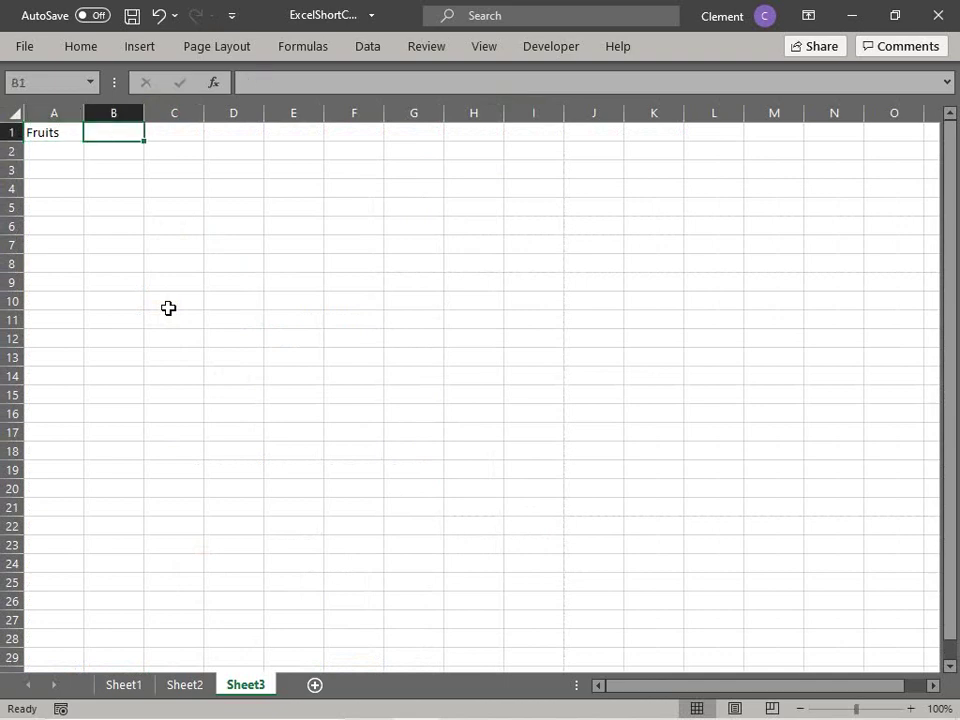
type("quantity")
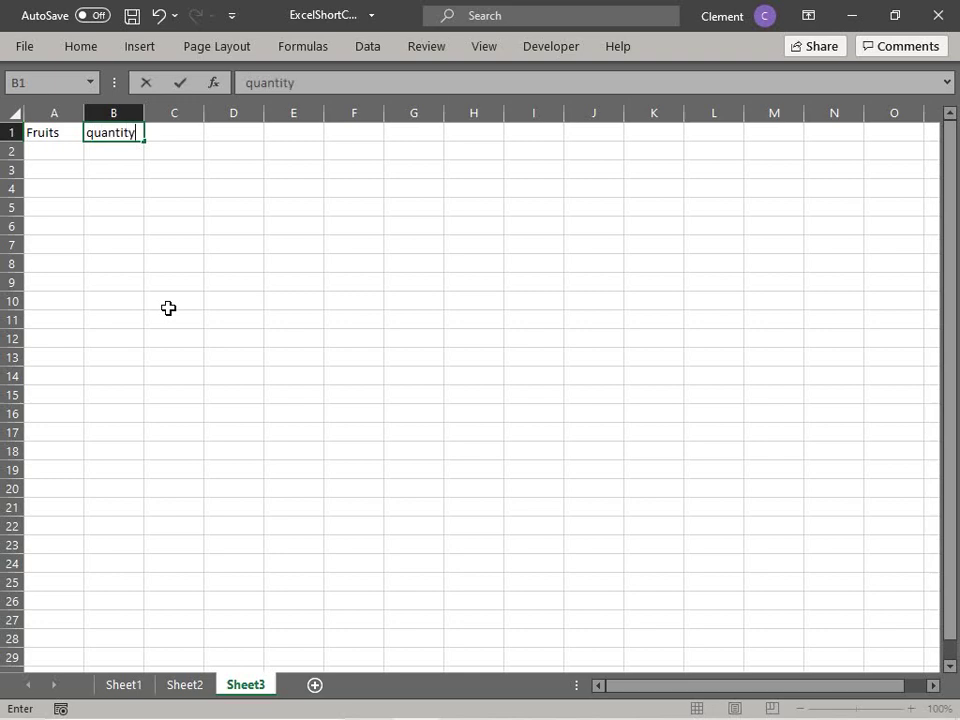
key("Return")
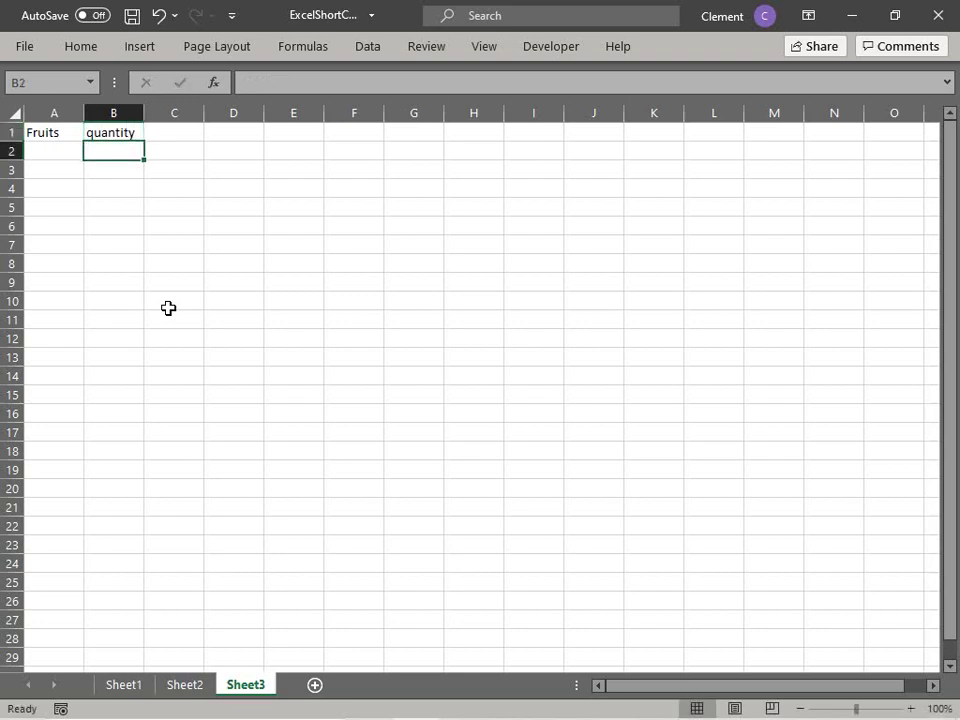
Step: Enter apple, apple and orange in A2:A4
key("Left")
type("apple")
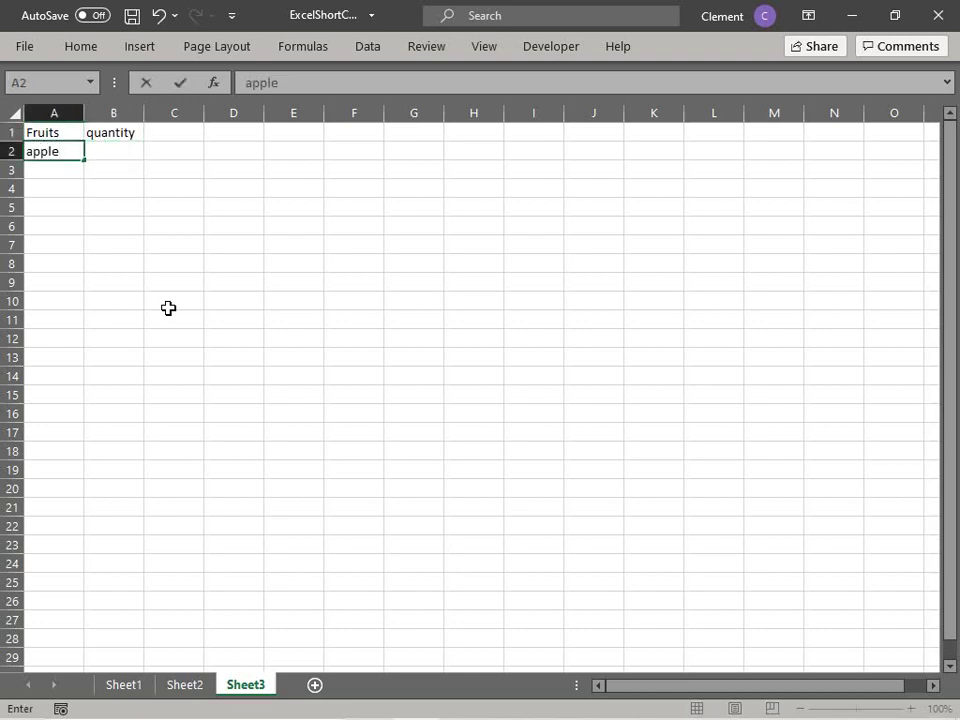
key("Return")
type("ap")
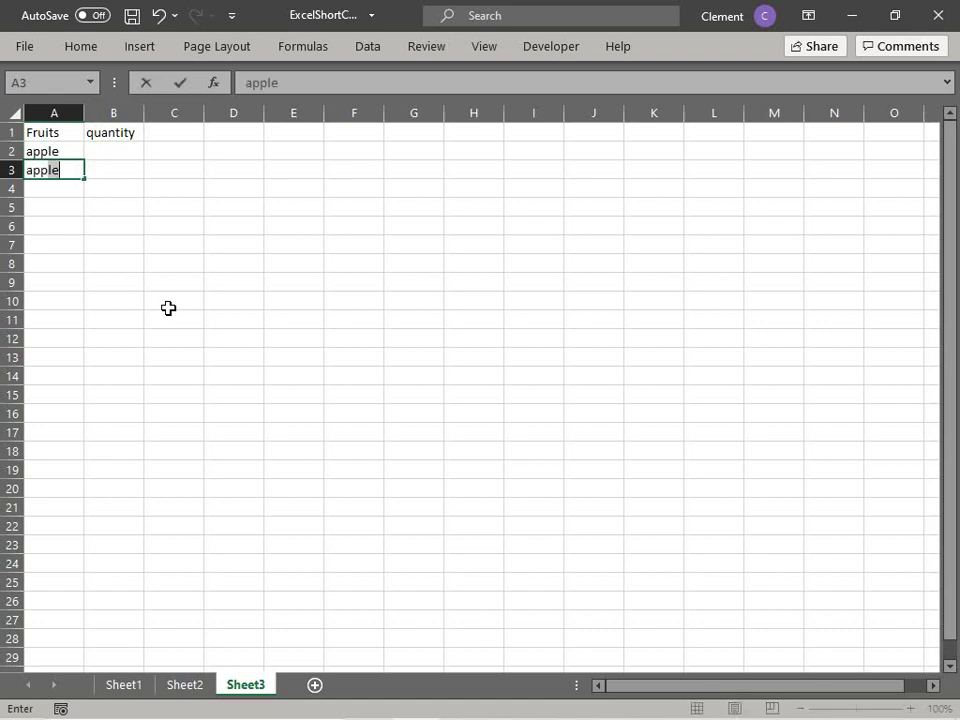
type("ple")
key("Return")
type("orang")
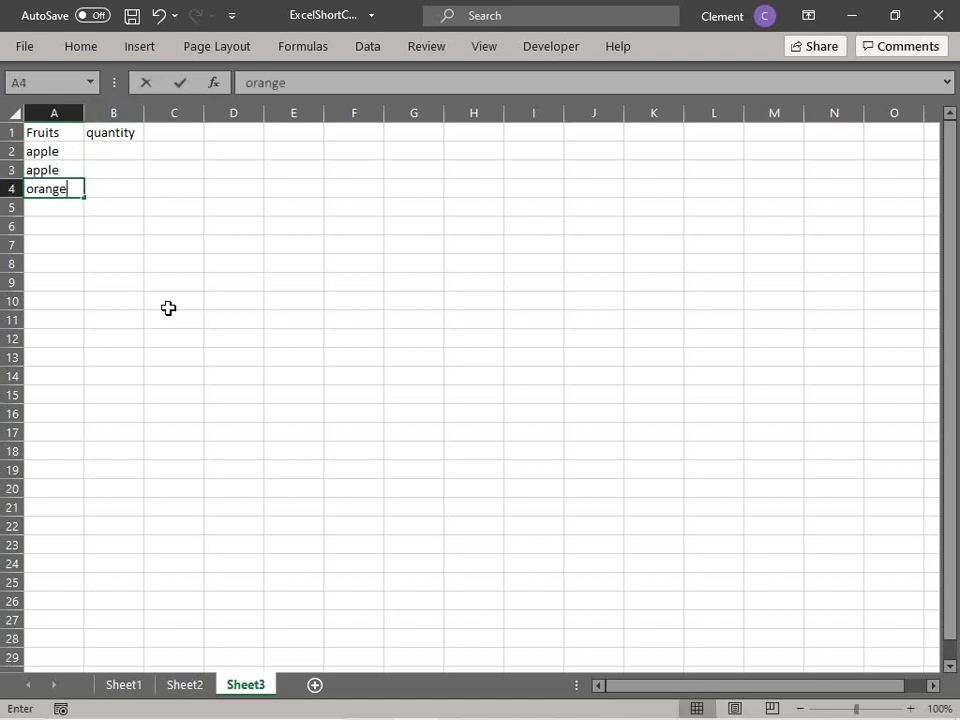
type("e")
key("Up")
key("Up")
Step: Enter quantities 1, 2 and 3 in B2:B4, then return to A1
key("Right")
type("1")
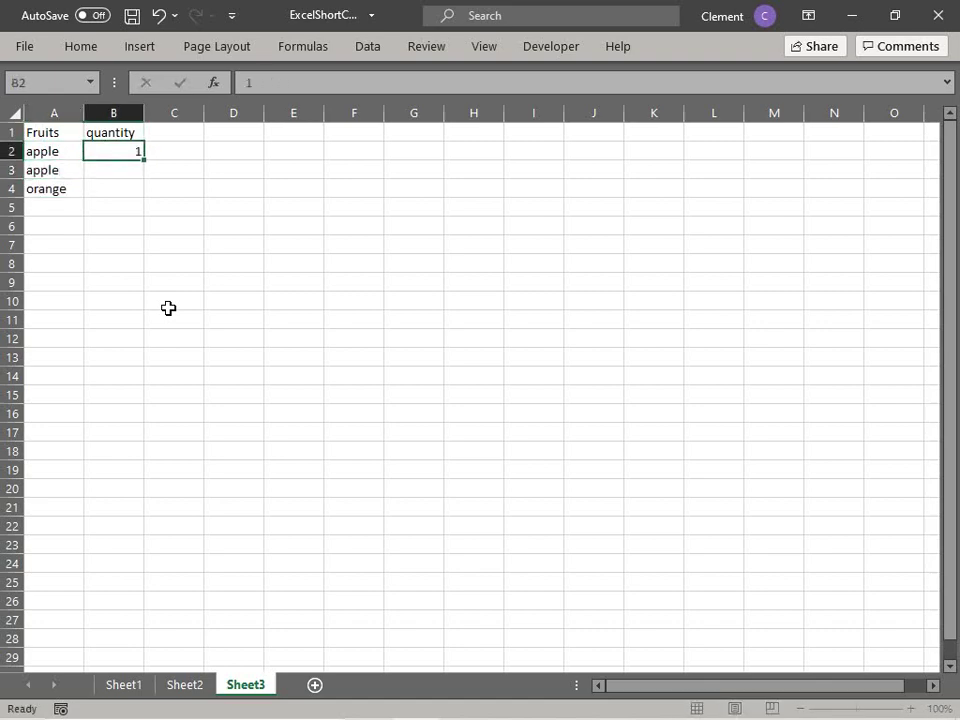
key("Return")
type("2")
key("Return")
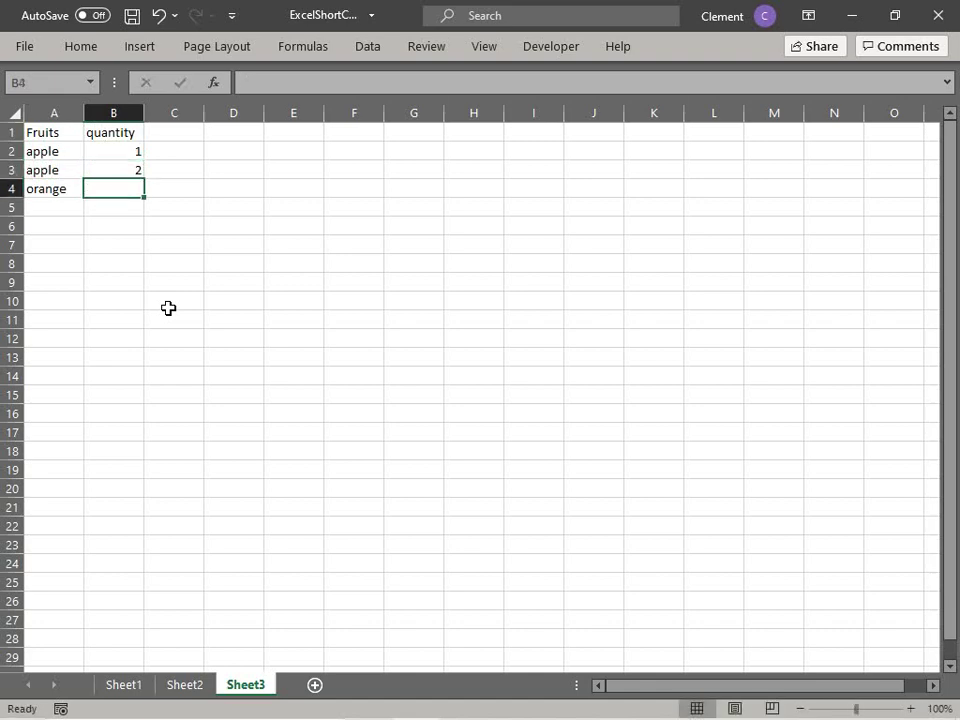
type("3")
key("Return")
key("Up")
key("Up")
key("Up")
key("Up")
key("Left")
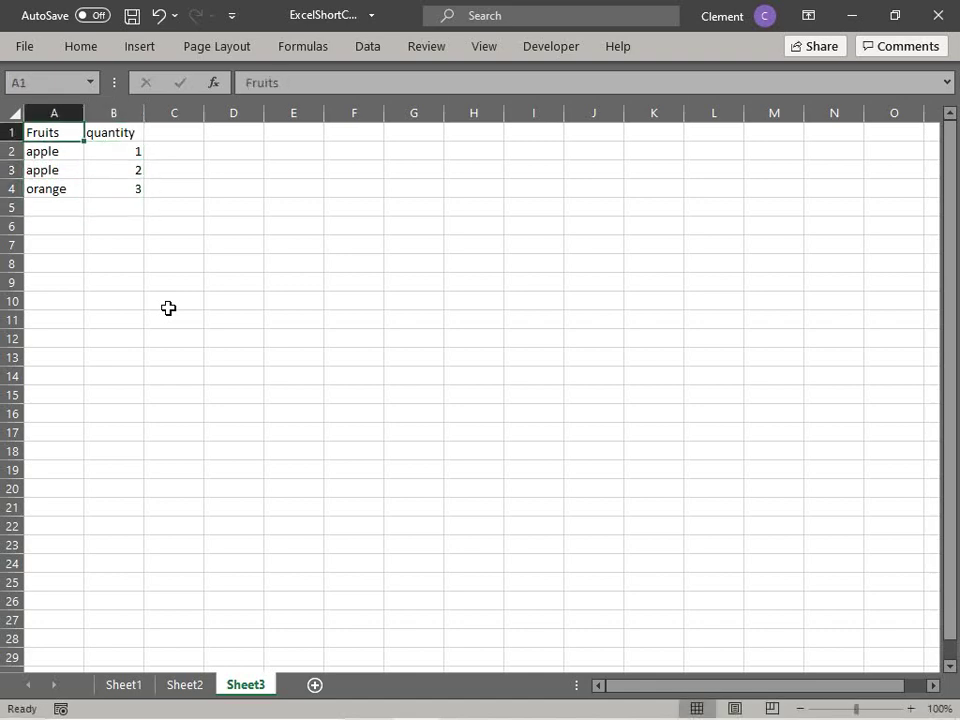
Step: Use the Alt+Down pick list to put orange, then apple, into A1
key("alt+Down")
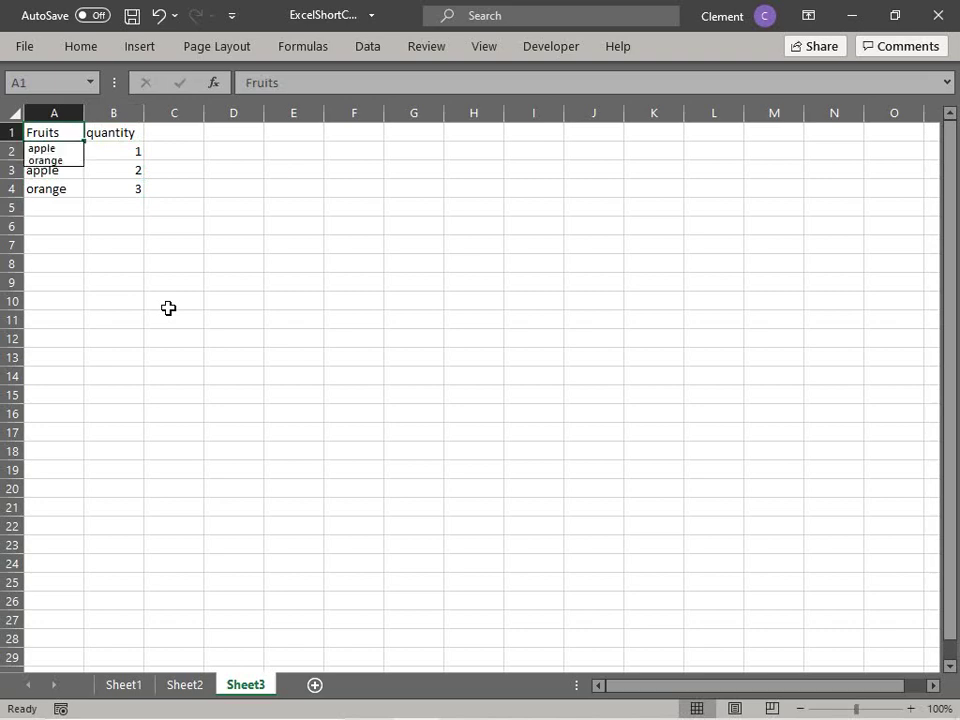
left_click(62, 158)
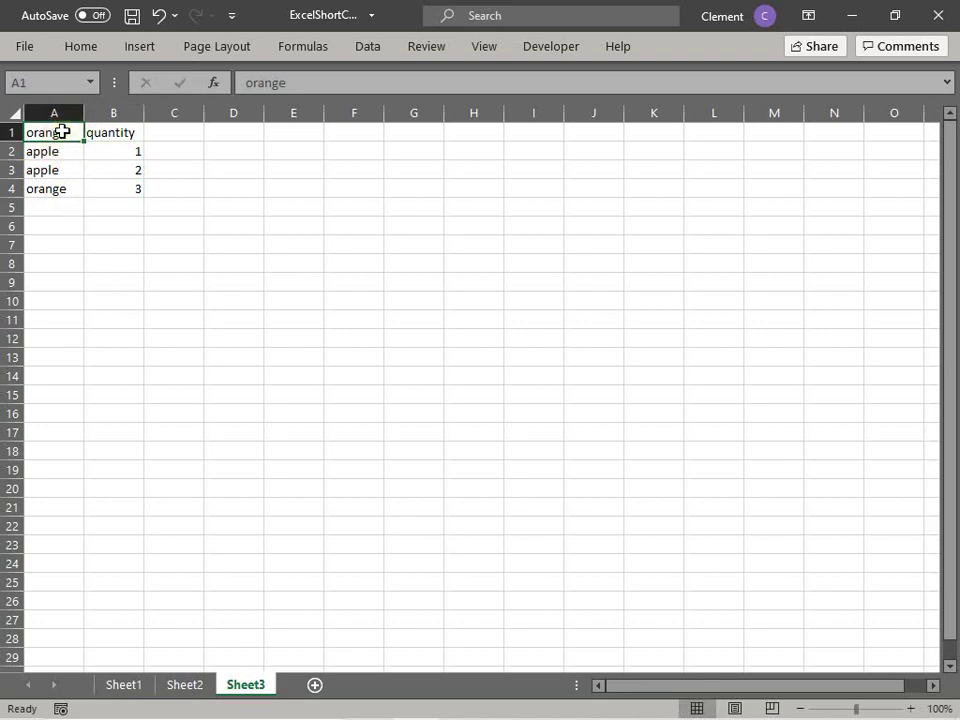
key("alt+Down")
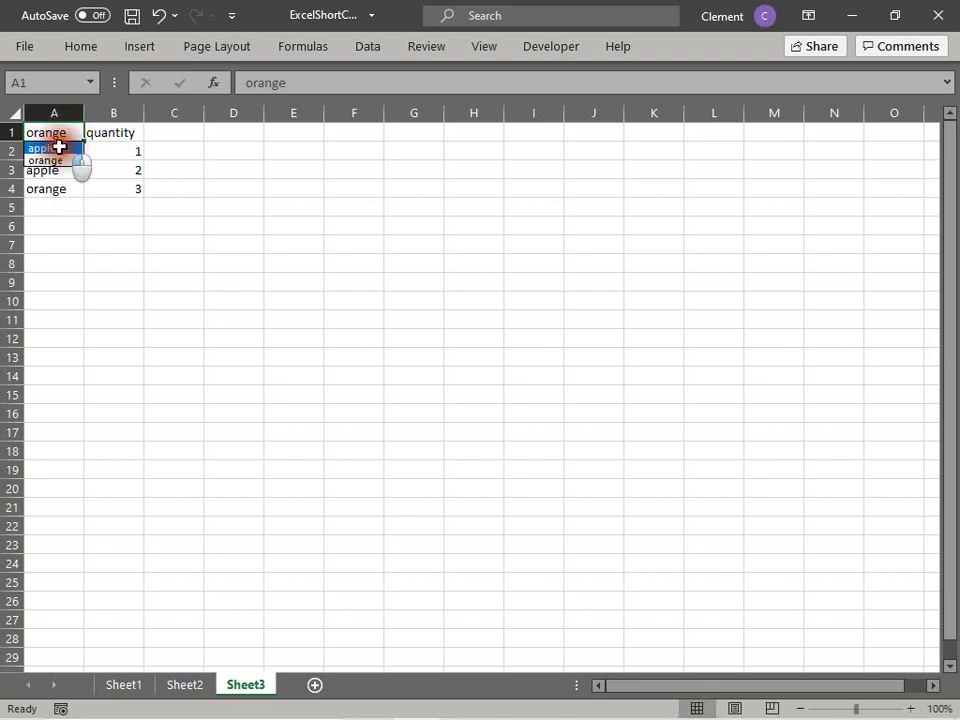
left_click(59, 147)
Step: Select the A1:B4 table, reopen A1's pick list leaving apple, then select B3
left_click(110, 227)
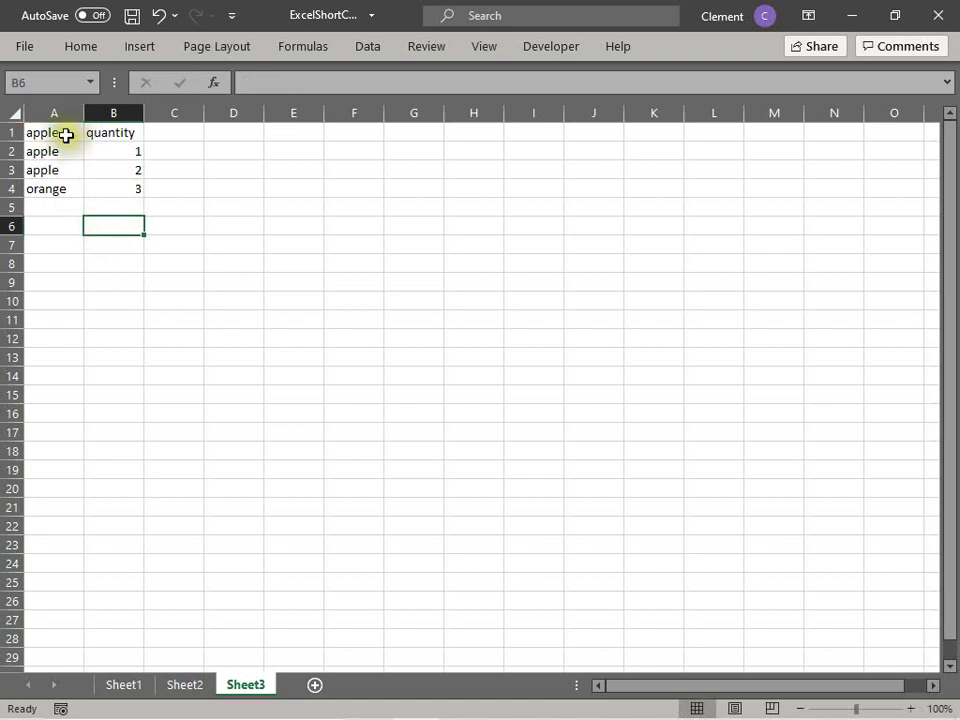
left_click_drag(65, 135, 130, 185)
left_click(238, 227)
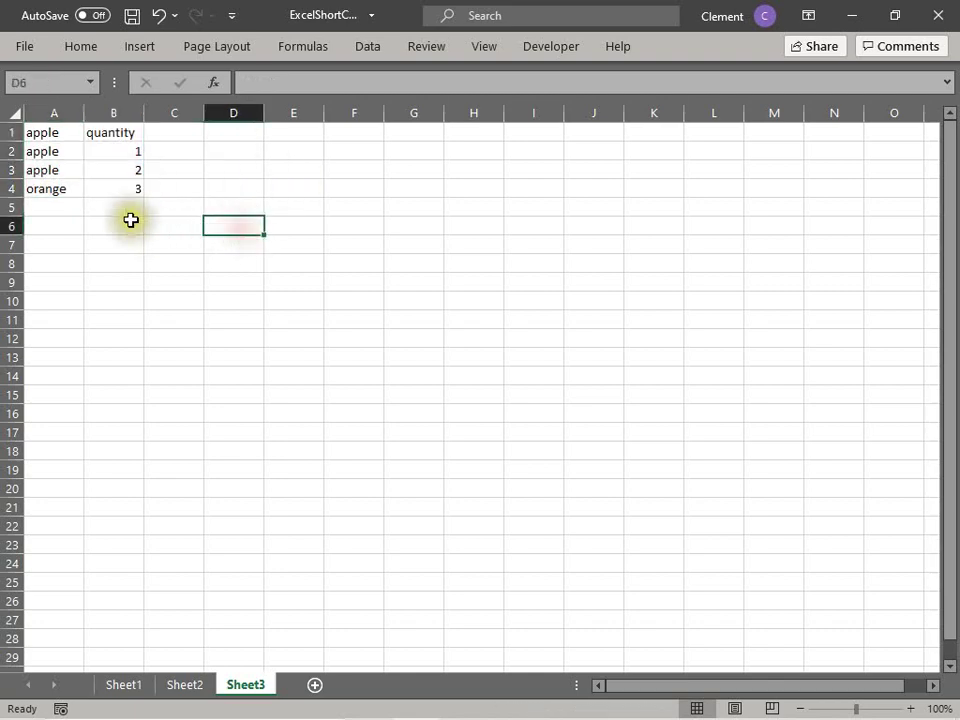
left_click(58, 133)
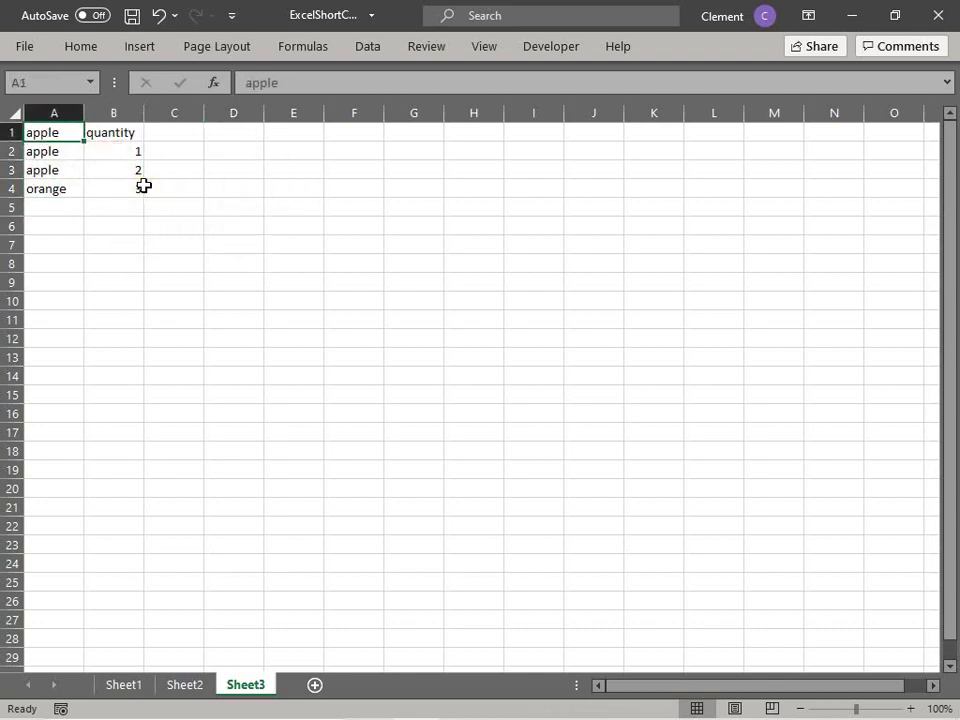
key("alt+Down")
left_click(116, 235)
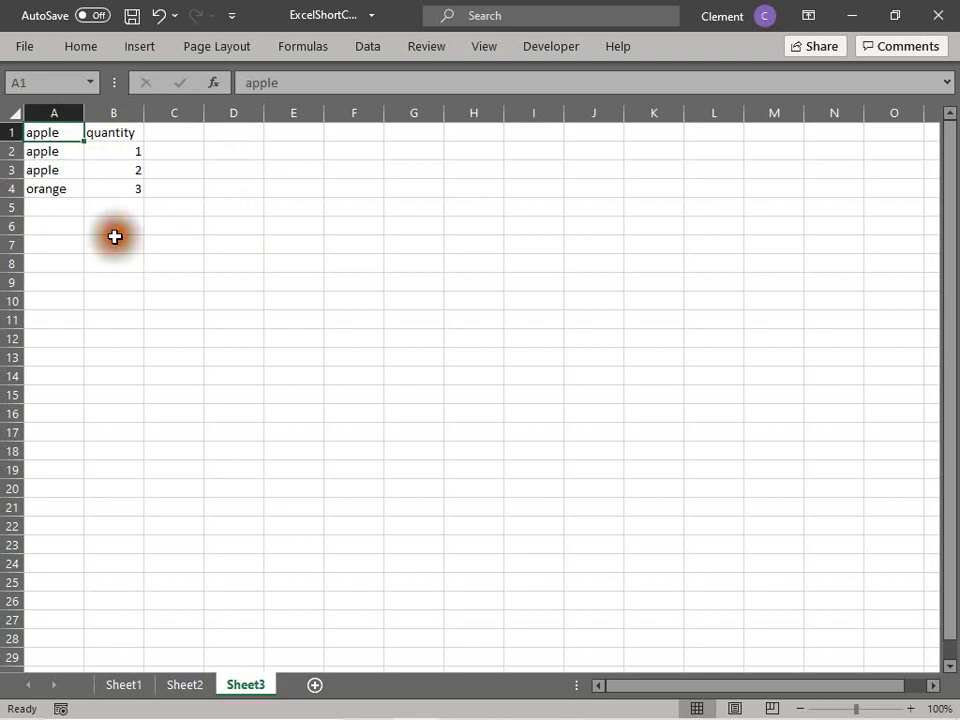
left_click(116, 177)
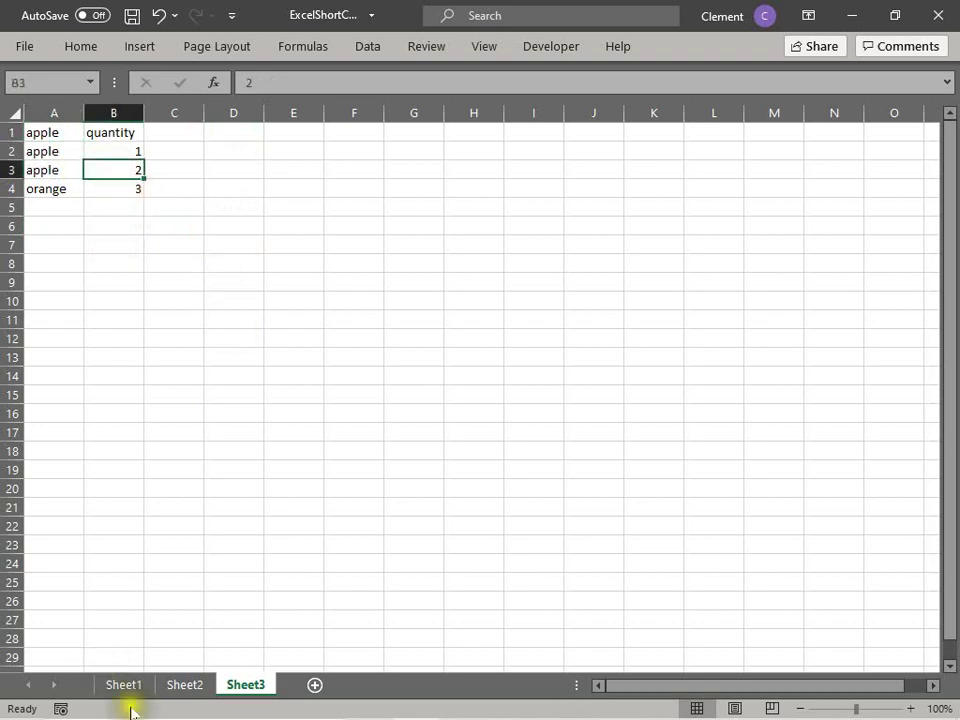
Step: On Sheet1, scroll to the F2: To edit a cell. entry in A61
left_click(123, 682)
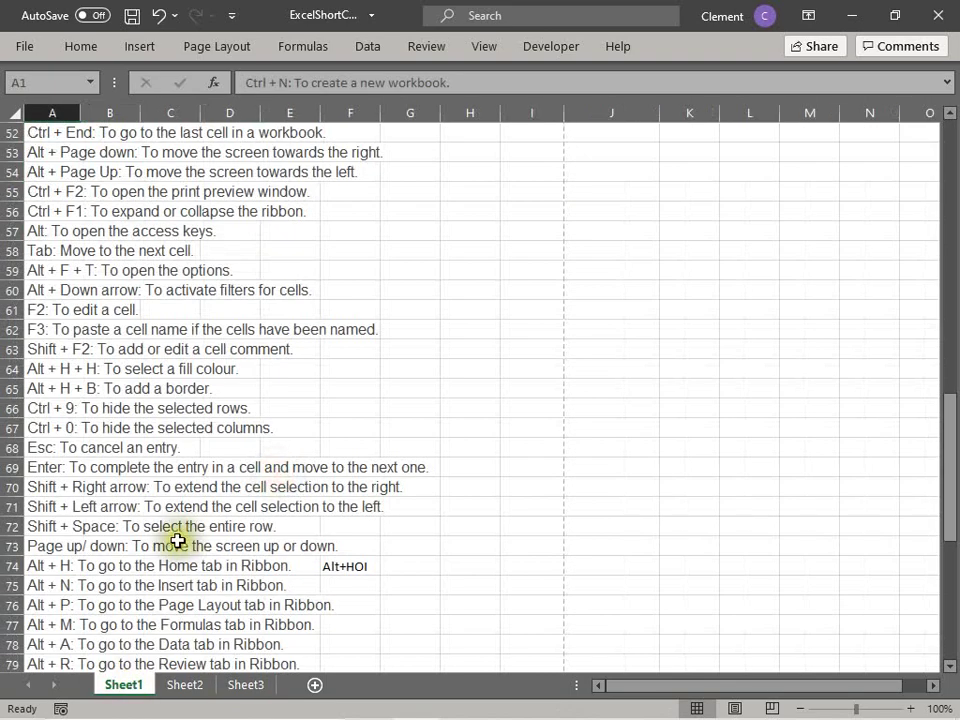
left_click(170, 529)
scroll(170, 529, "down", 9)
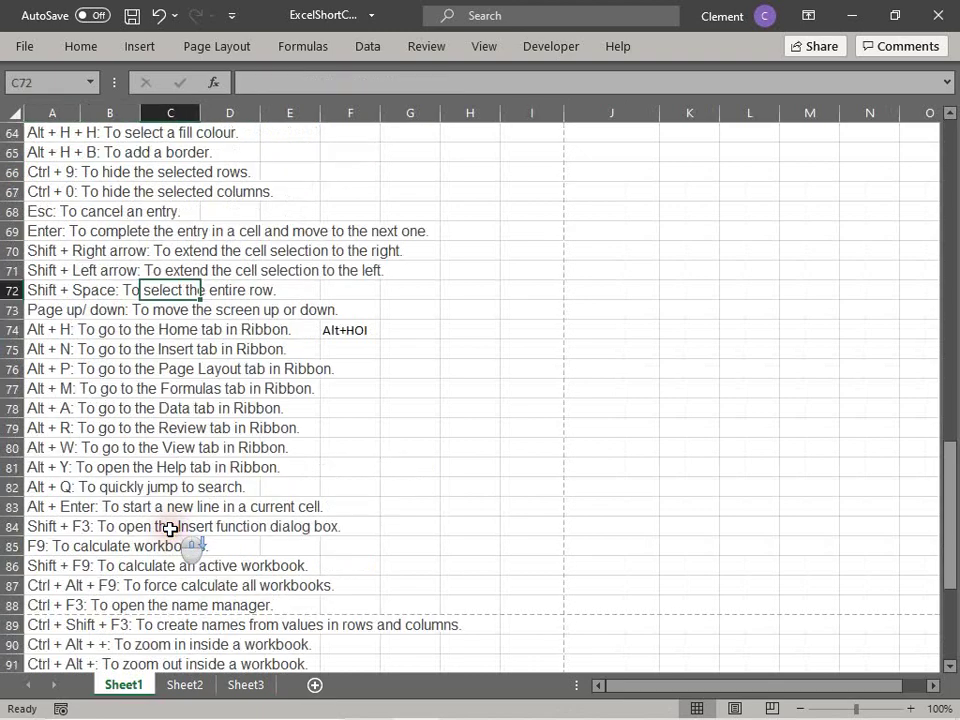
scroll(168, 527, "down", 1)
scroll(167, 525, "up", 3)
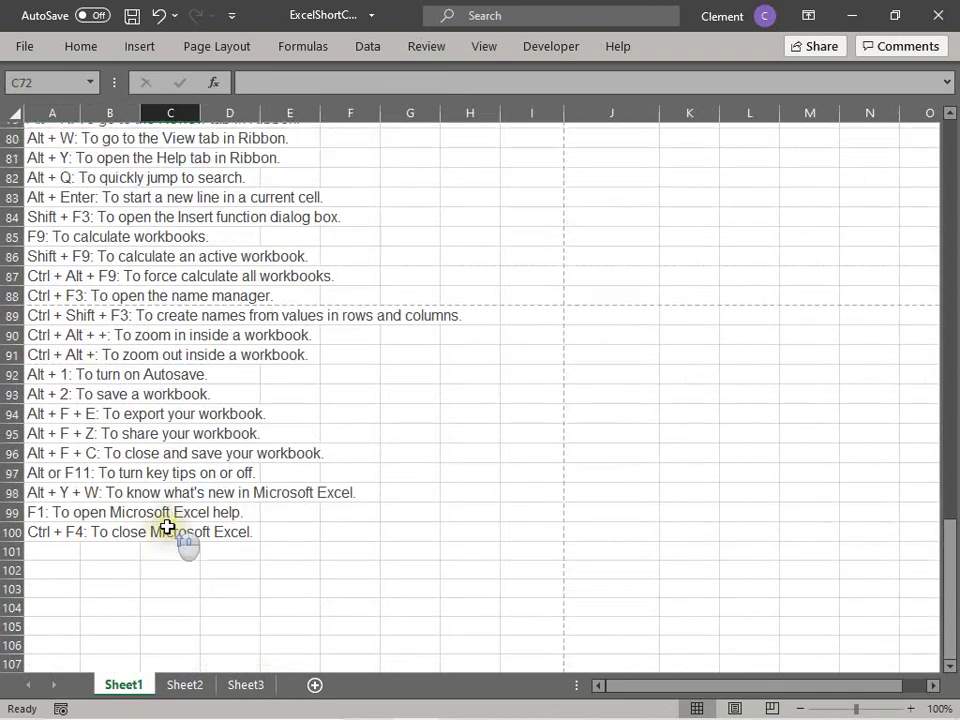
scroll(164, 521, "up", 2)
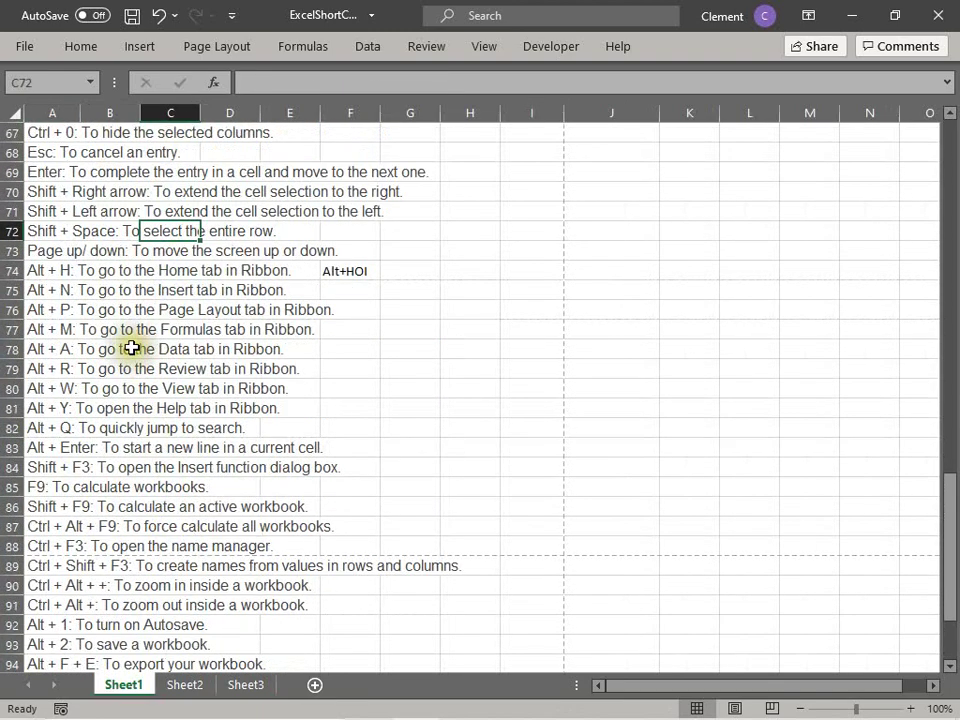
scroll(133, 348, "up", 3)
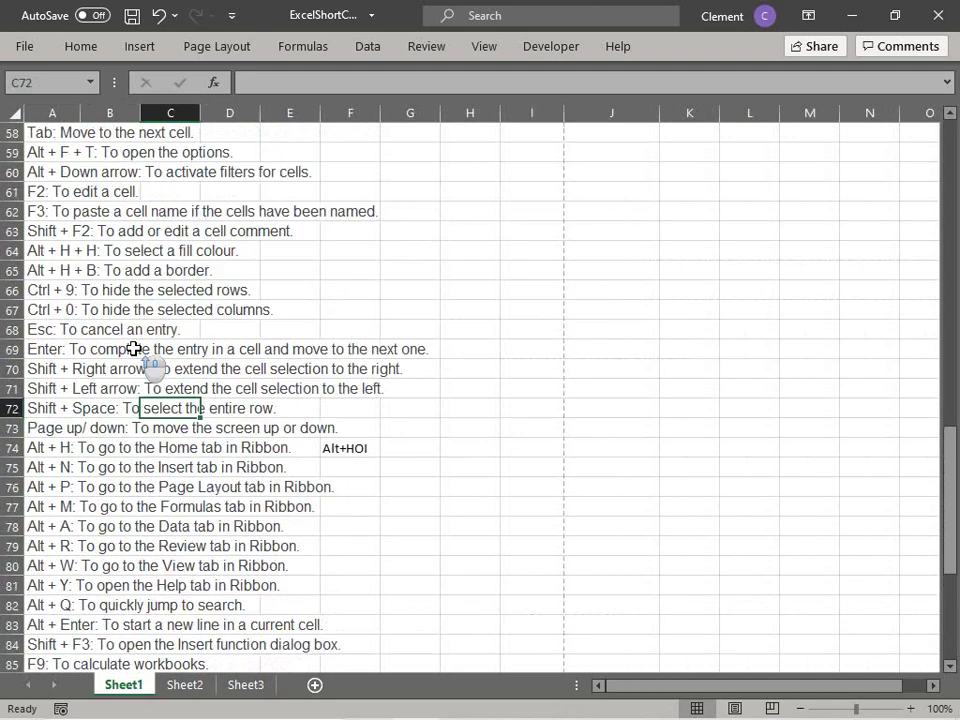
scroll(133, 348, "up", 1)
left_click(62, 232)
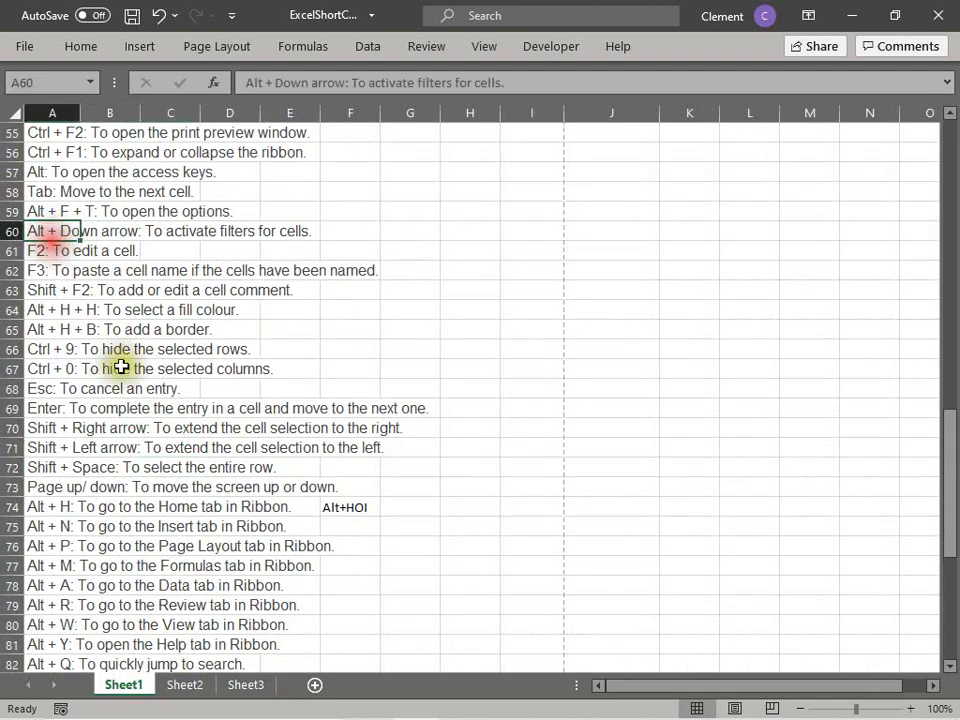
key("Down")
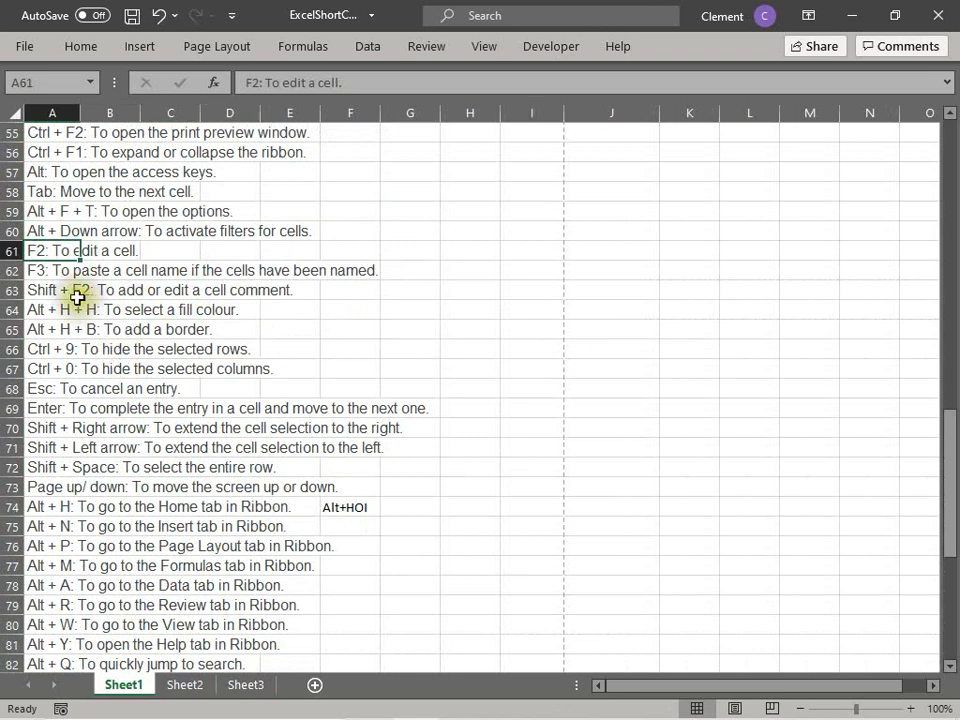
Step: Double-click A61 to edit it, then leave it unchanged
left_click(48, 251)
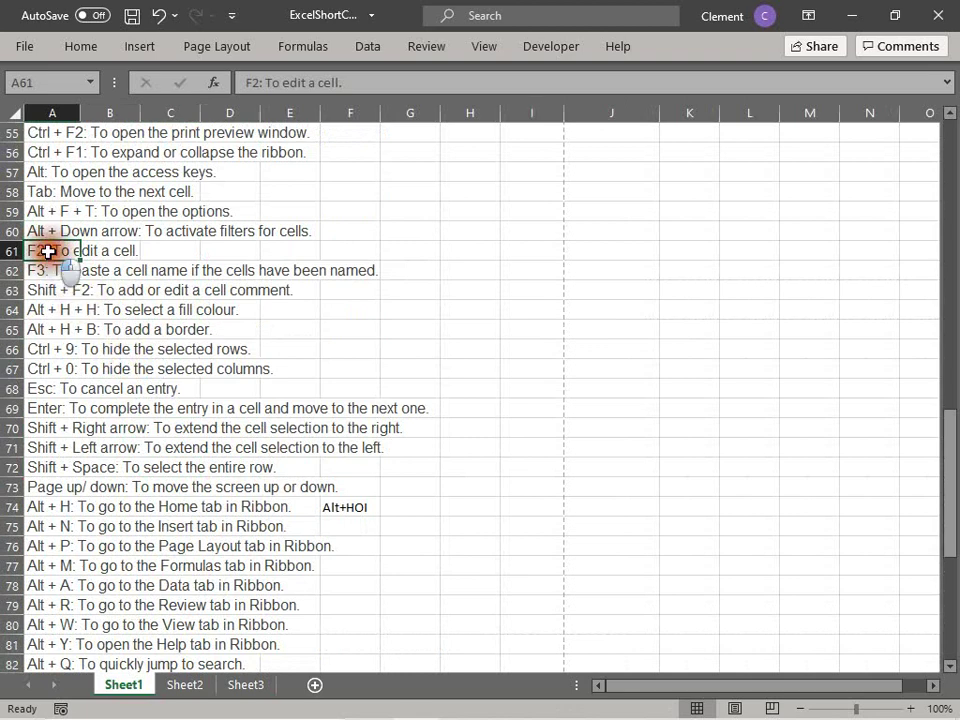
left_click(105, 309)
left_click(60, 251)
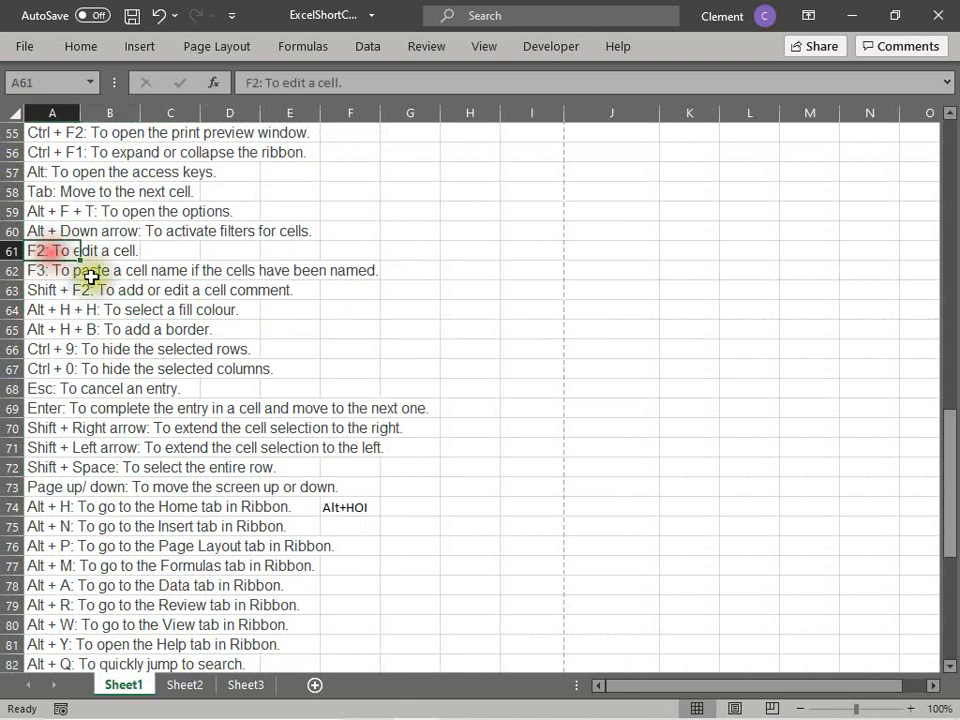
double_click(34, 250)
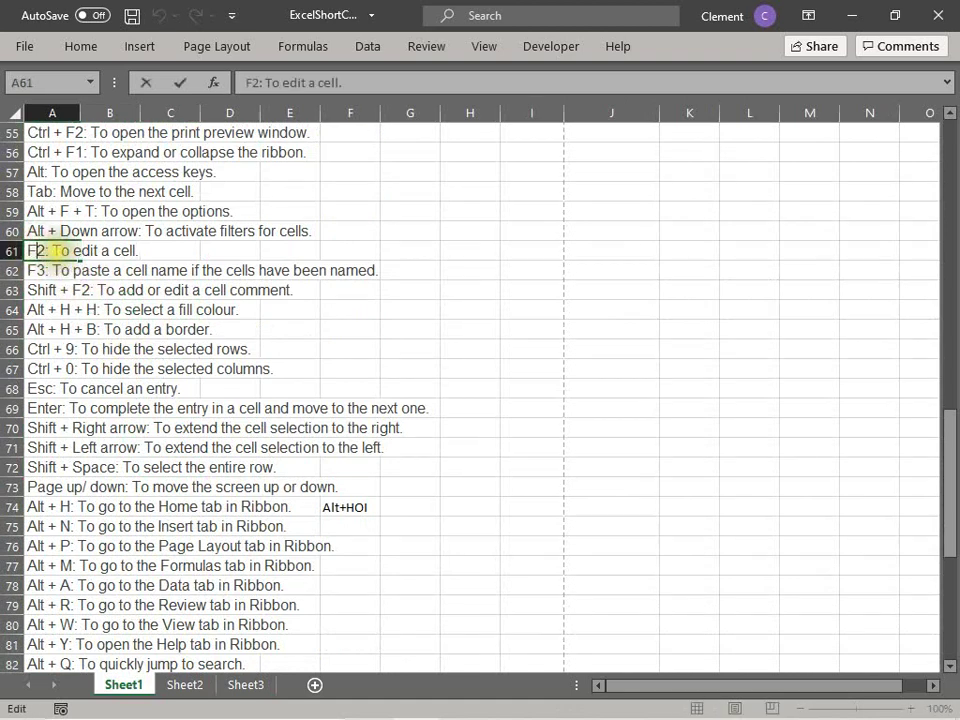
left_click(88, 288)
Step: Edit A61 through the formula bar, then cancel with Esc
left_click(45, 251)
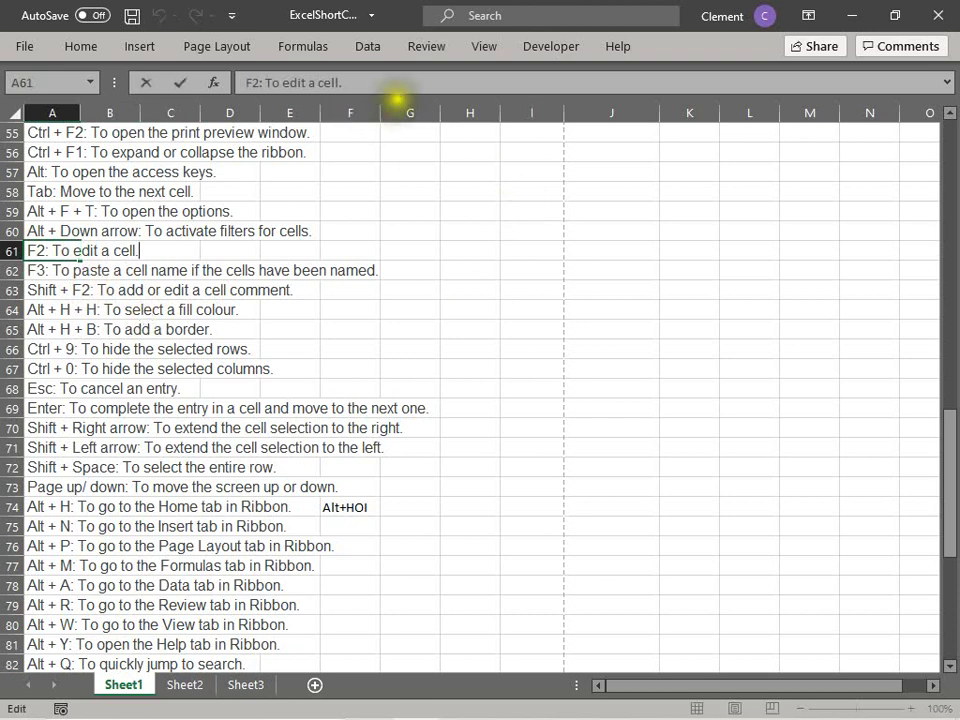
left_click(390, 80)
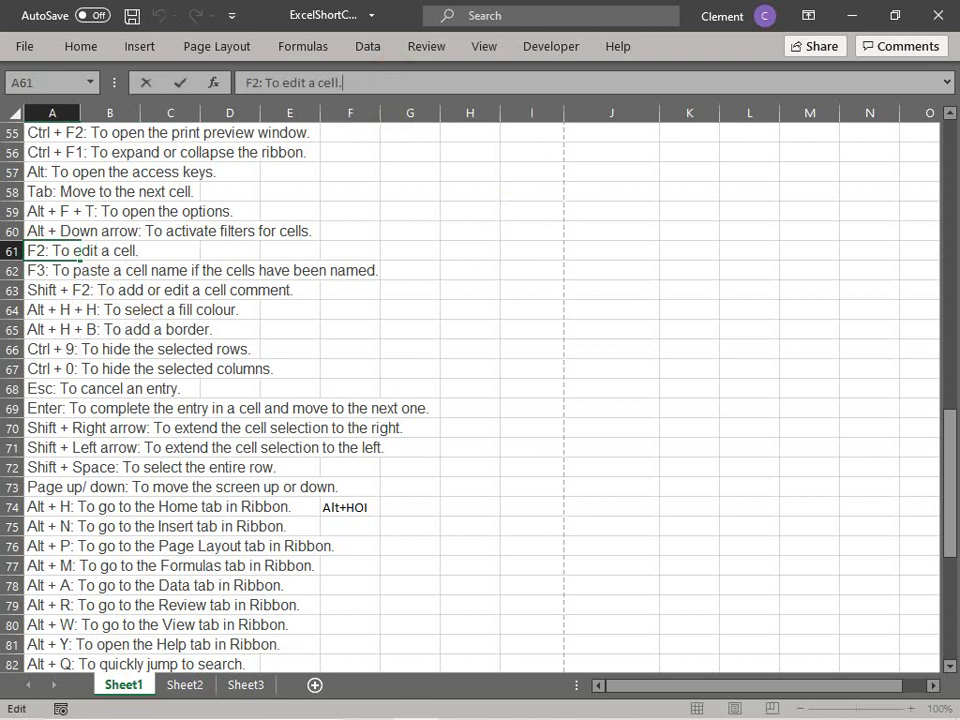
left_click(341, 229)
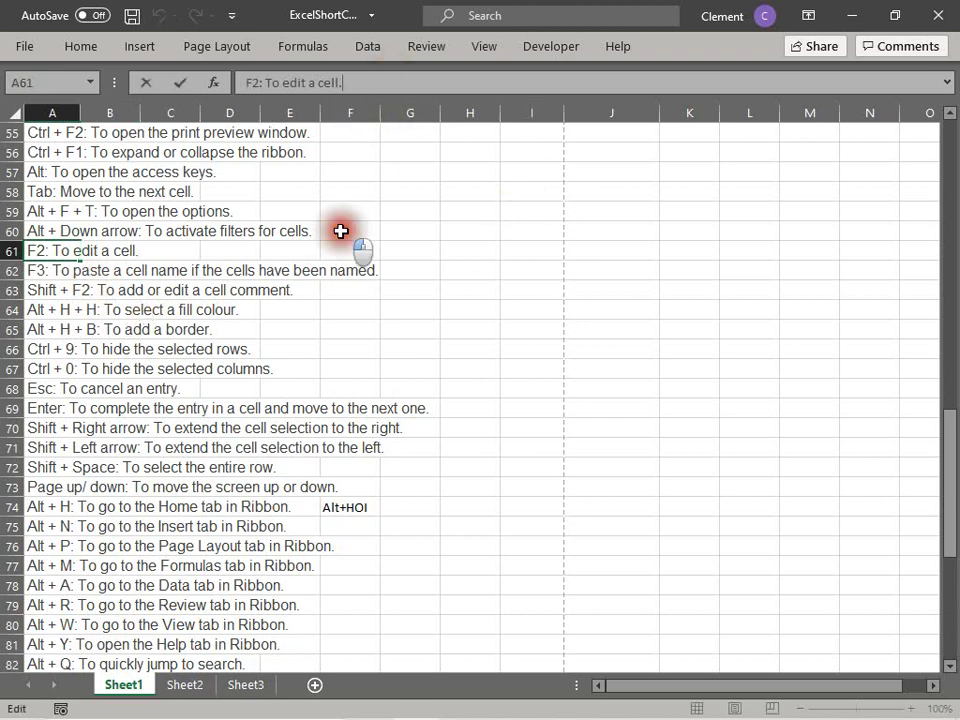
left_click(63, 249)
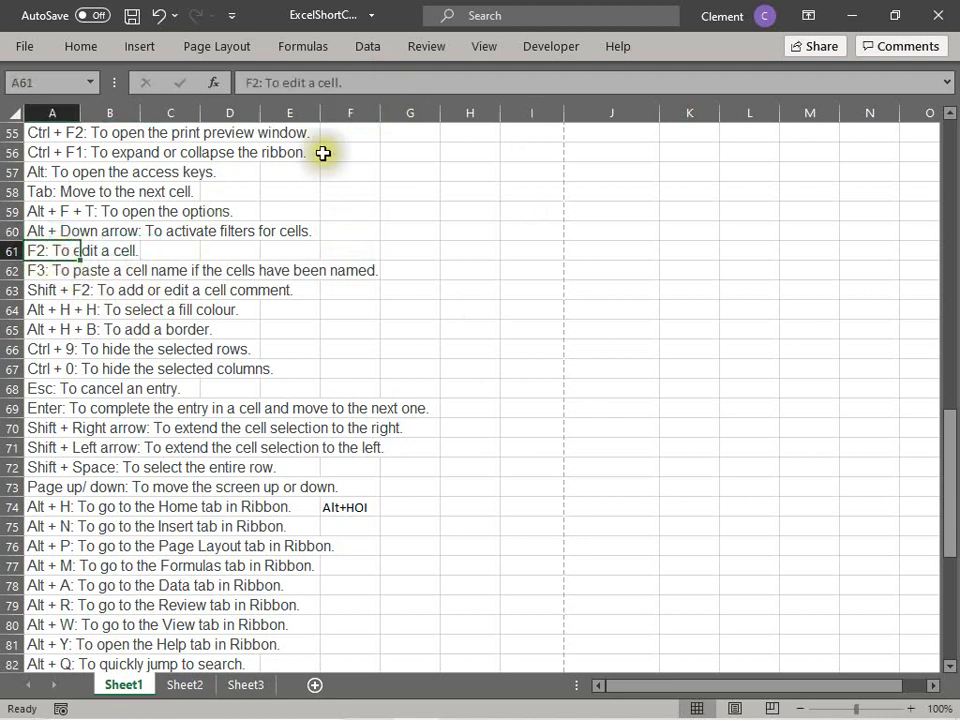
left_click(364, 82)
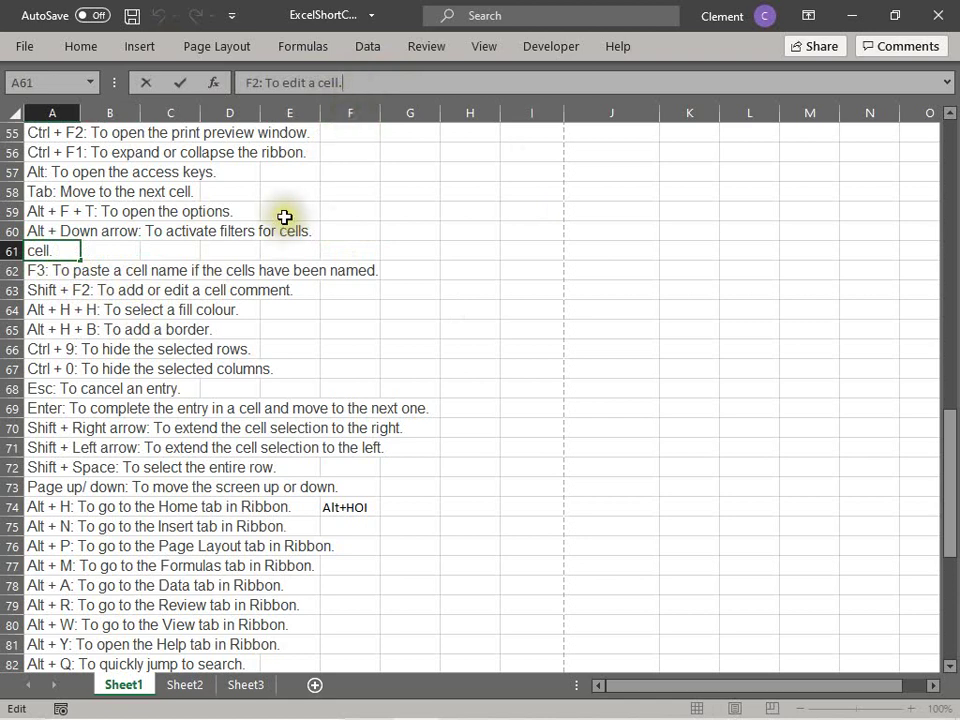
key("Escape")
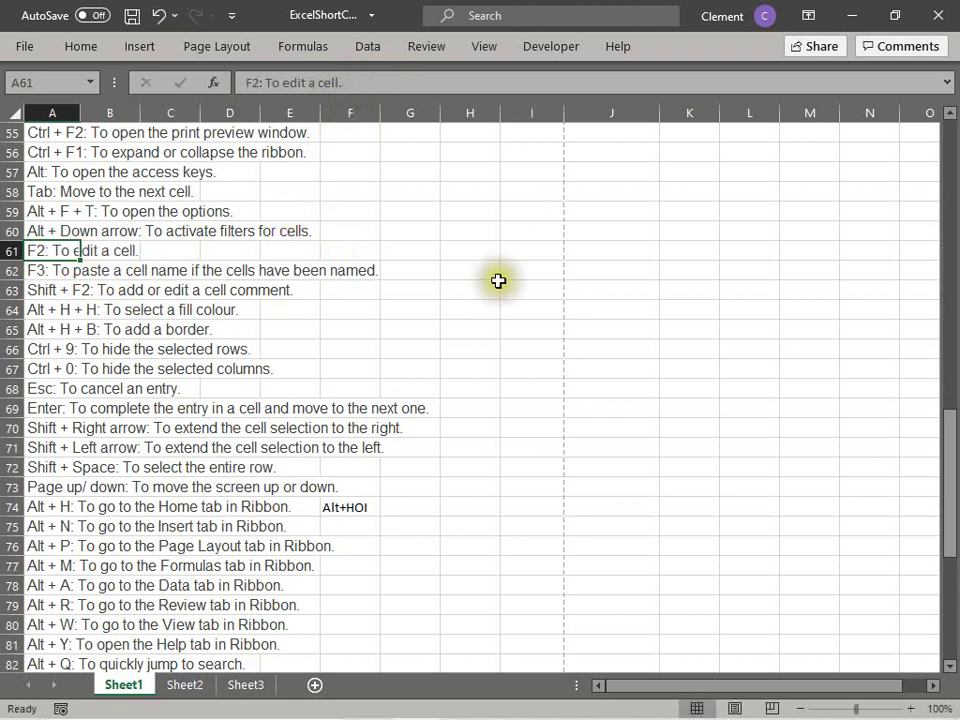
Step: Enter a sample first name in cell H61
left_click(461, 252)
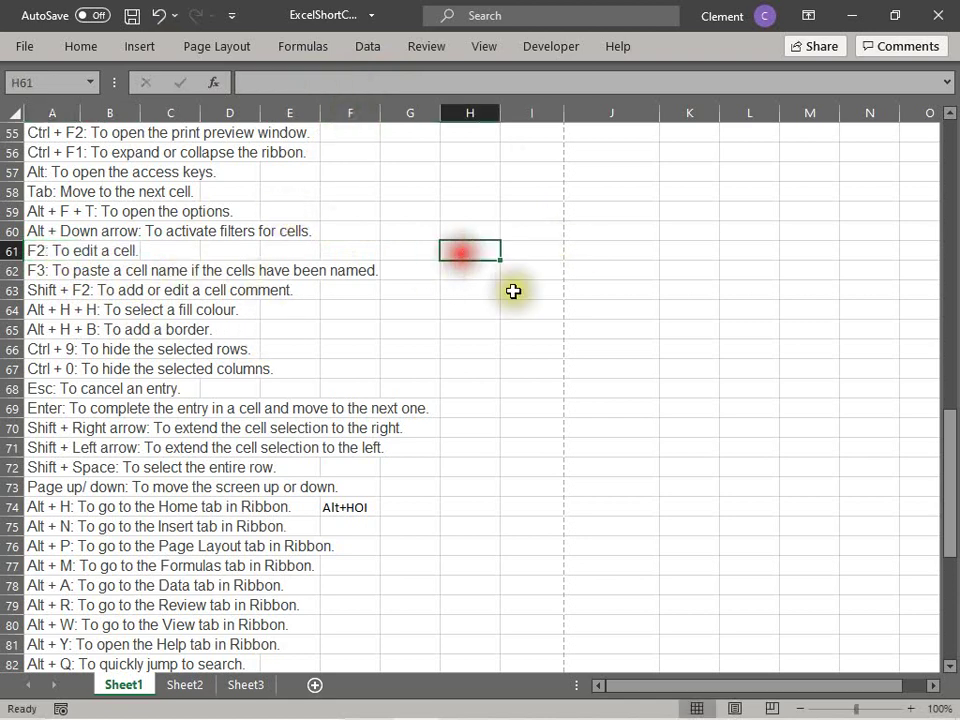
type("Clemne")
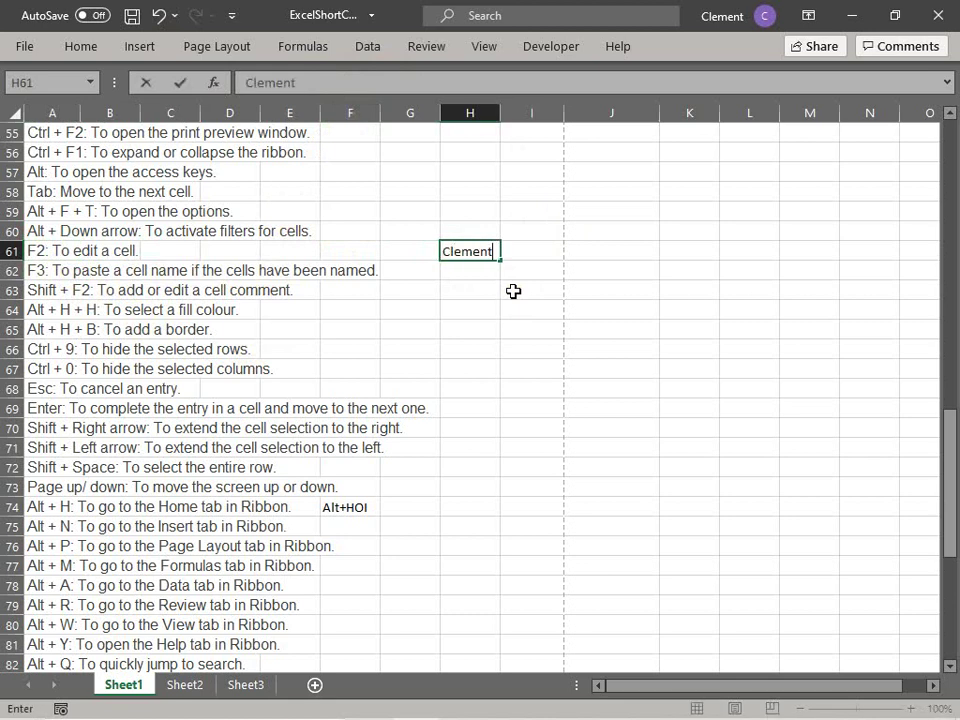
key("Return")
key("Up")
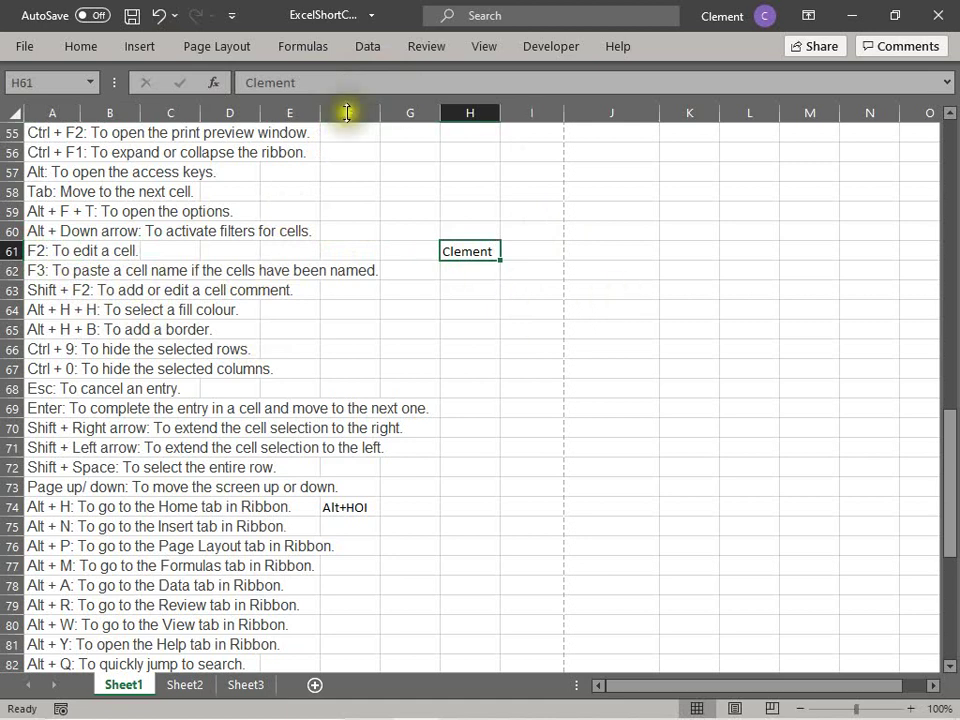
Step: Use F2 and Backspace to replace the name in H61 with another first name
key("F2")
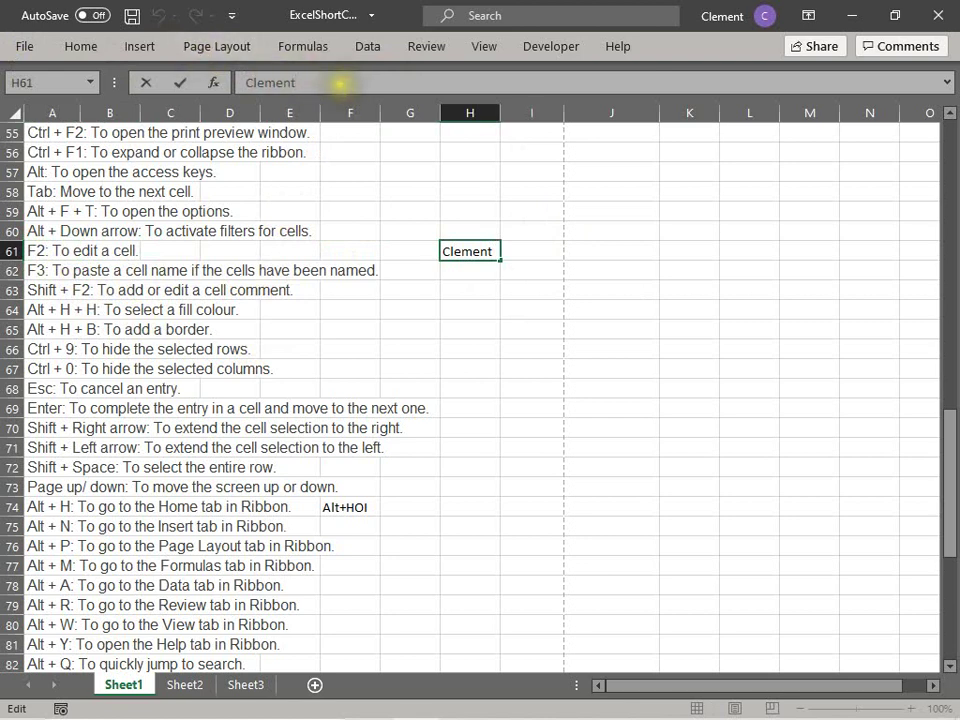
double_click(257, 81)
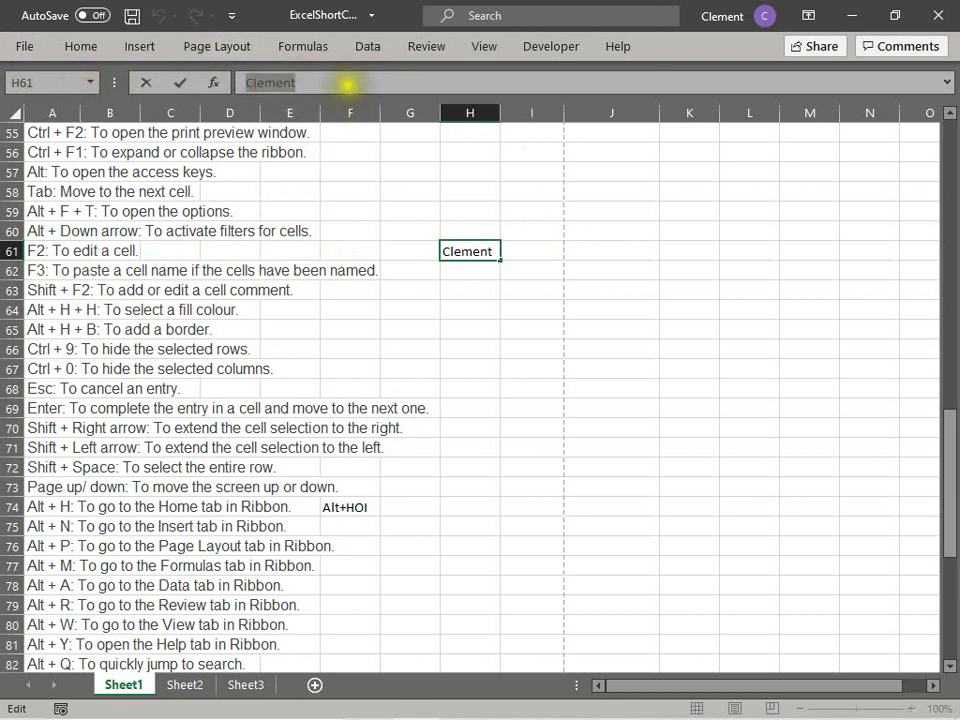
left_click(426, 288)
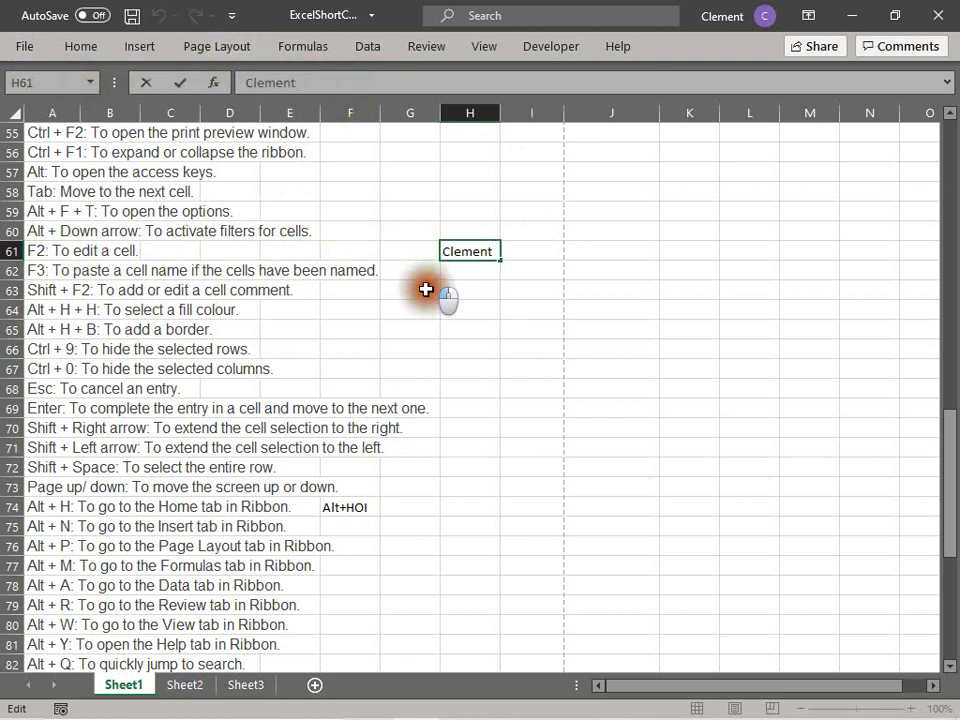
left_click(475, 249)
key("F2")
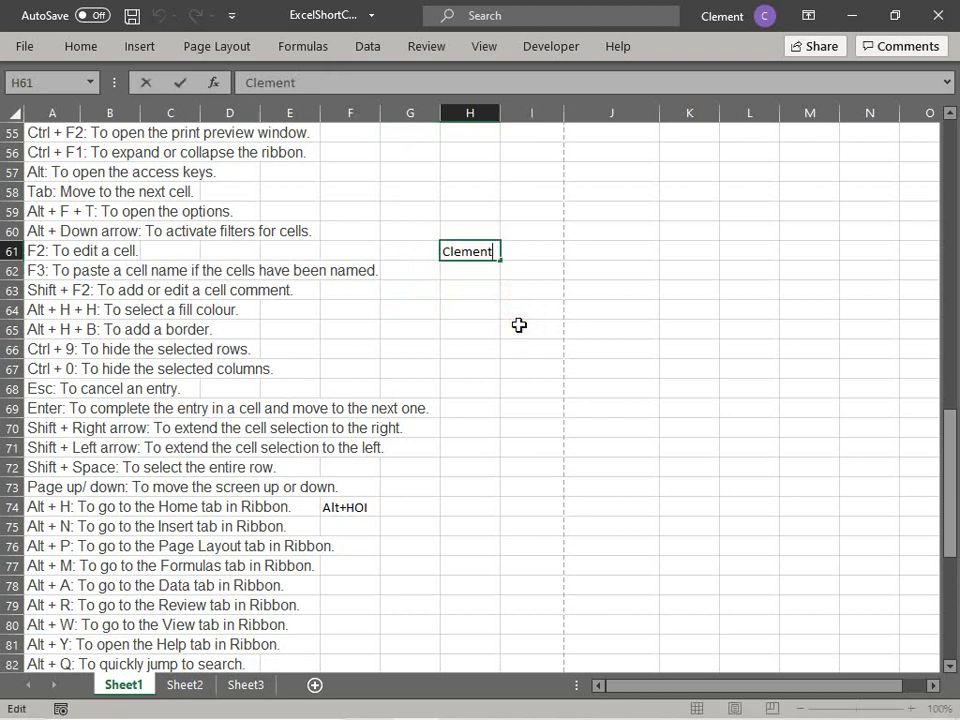
key("BackSpace")
key("BackSpace")
key("BackSpace")
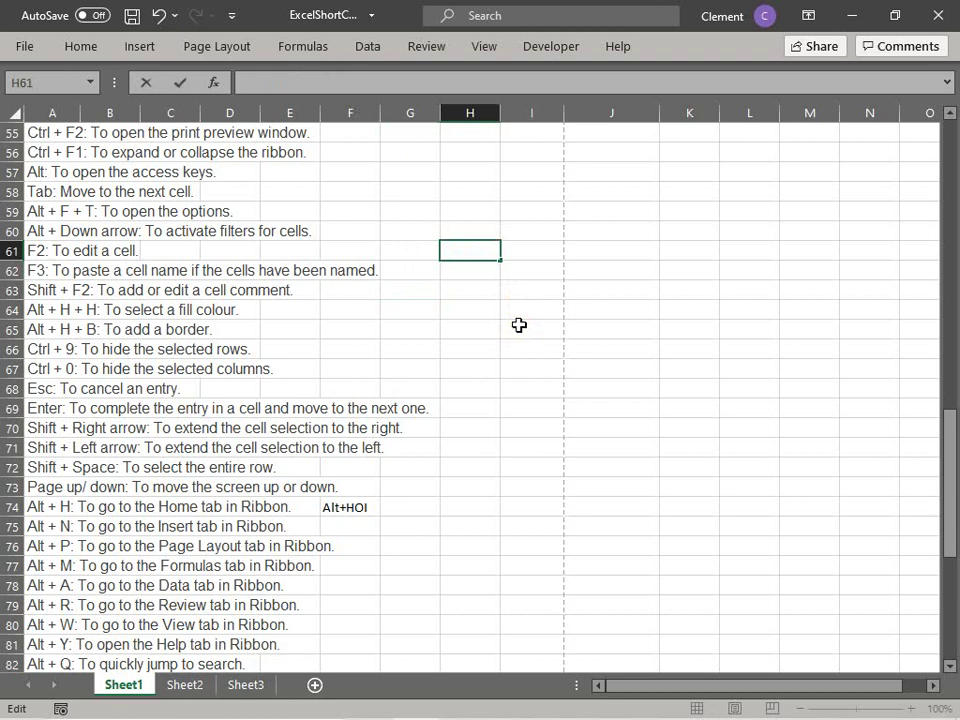
key("Return")
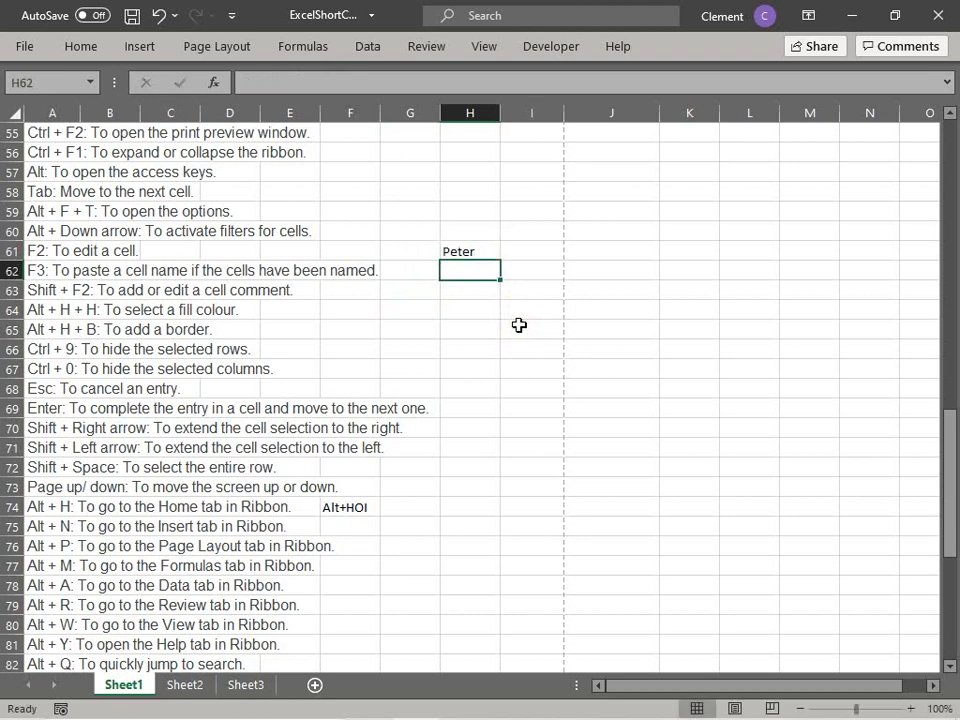
key("Up")
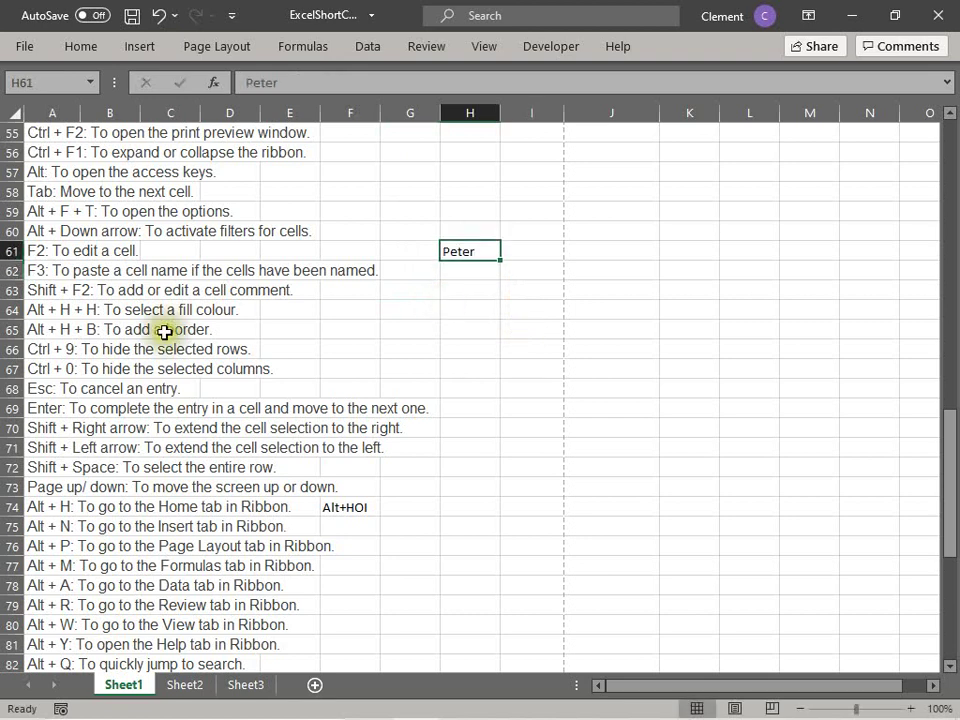
Step: Reopen H61 with F2, leave it unchanged, and select the F3 entry in A62
left_click(40, 251)
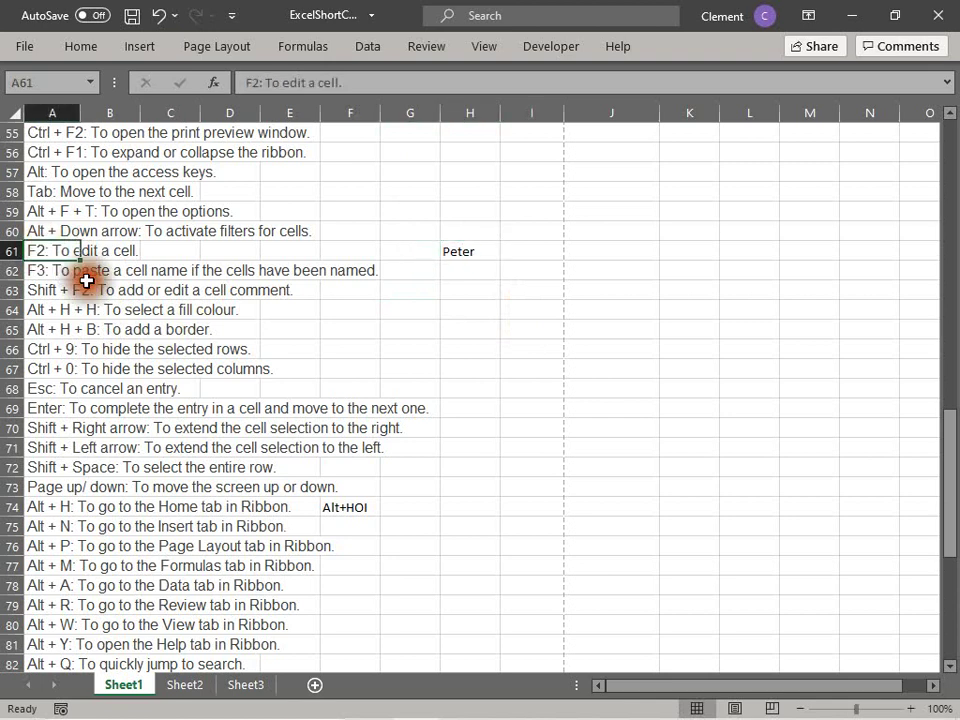
left_click(454, 252)
key("F2")
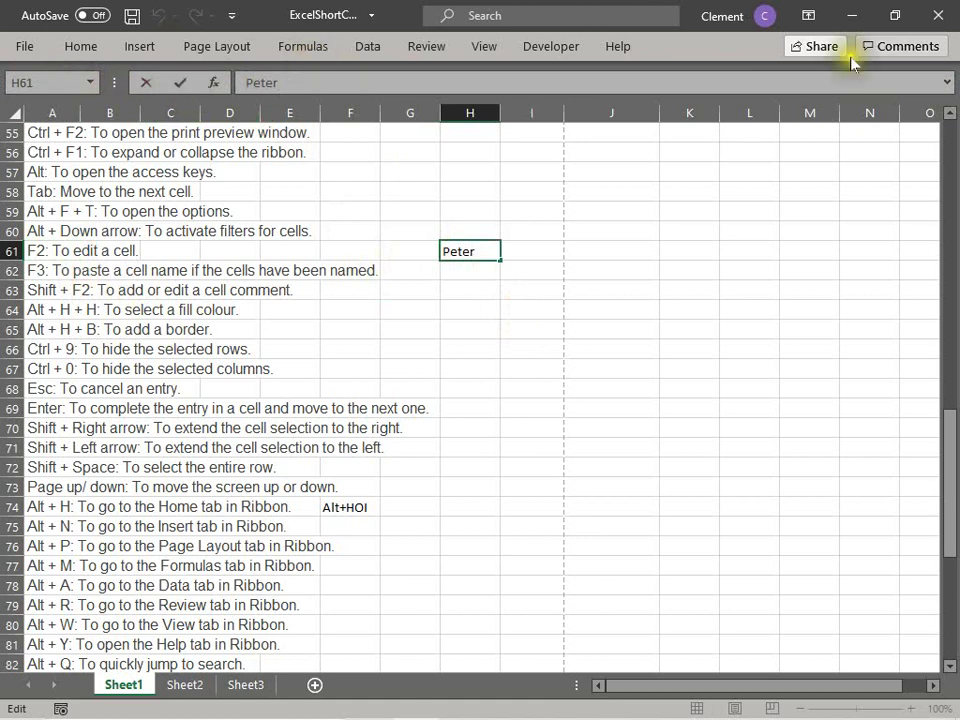
left_click(697, 266)
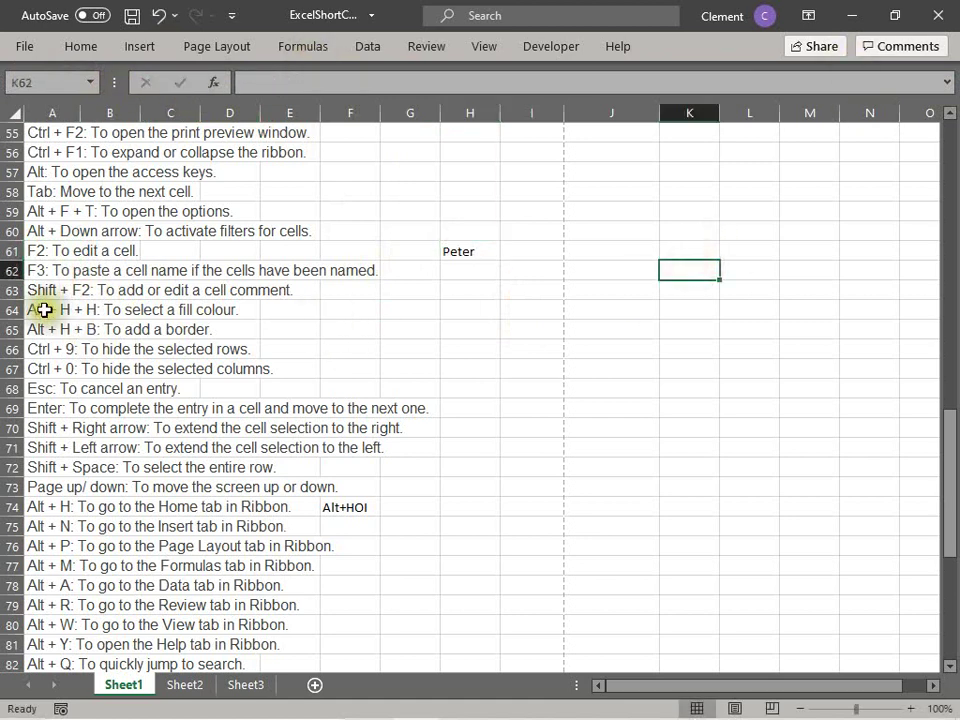
left_click(41, 273)
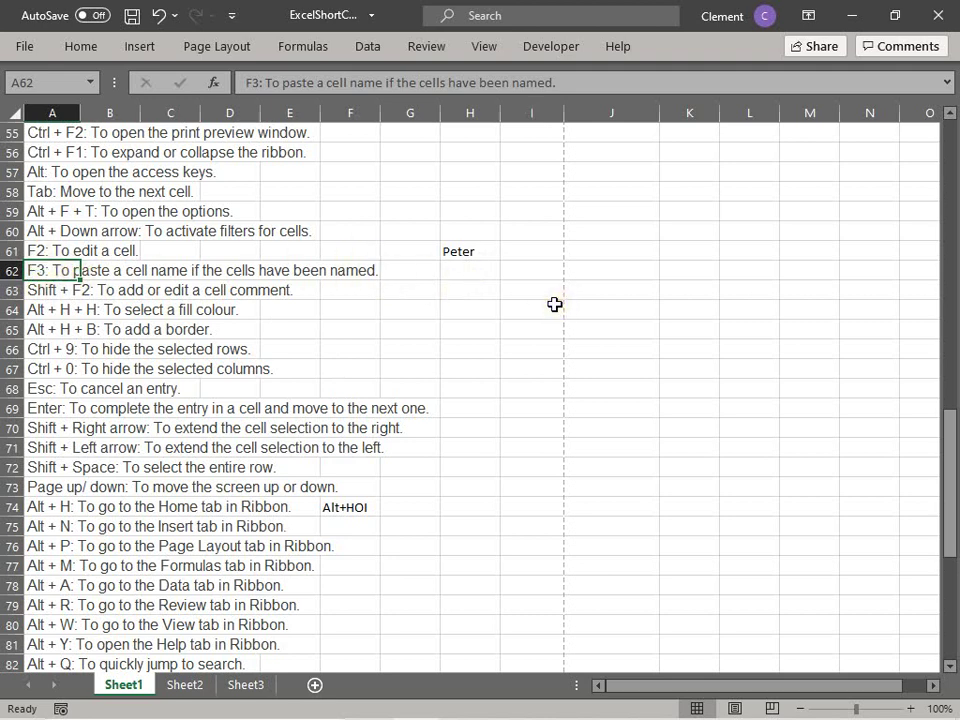
Step: Show the empty defined-names list with Ctrl+F3 and close it again
key("ctrl+F3")
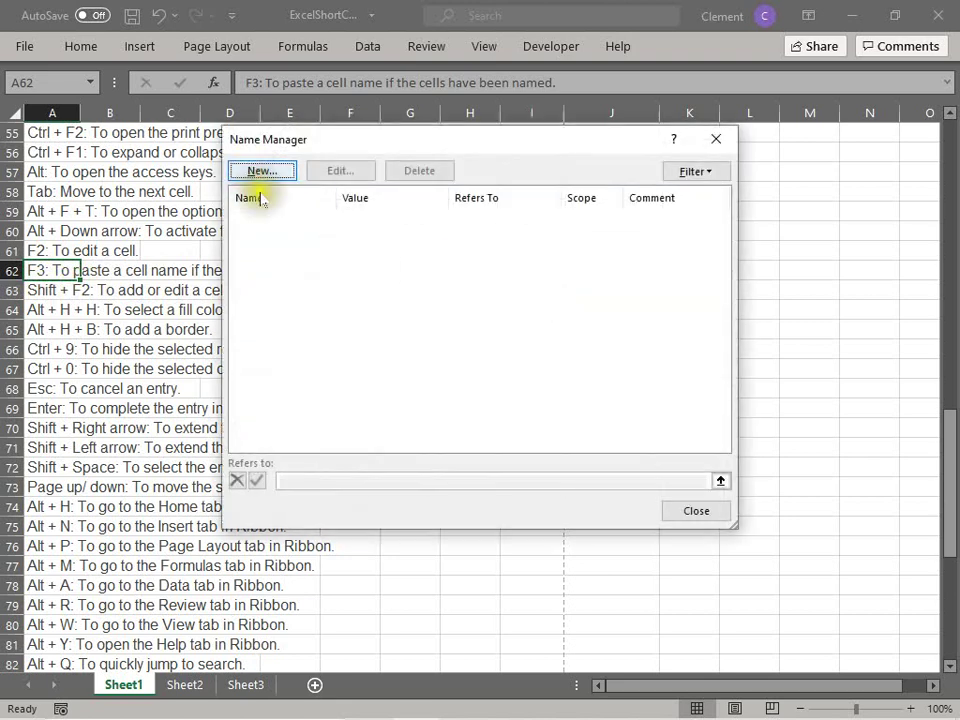
left_click(692, 516)
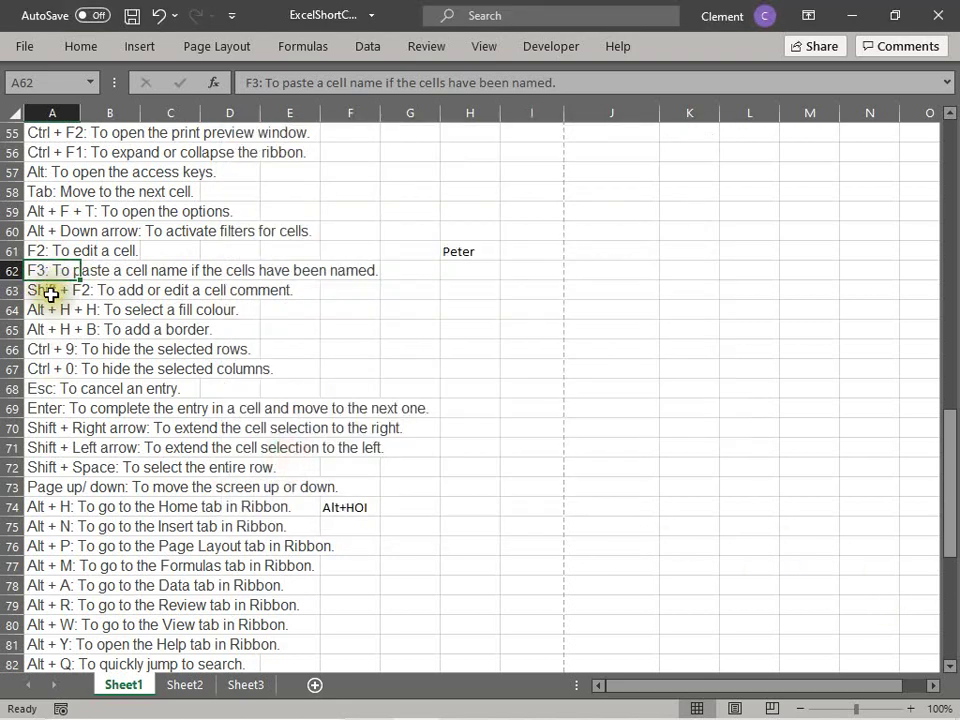
left_click(50, 292)
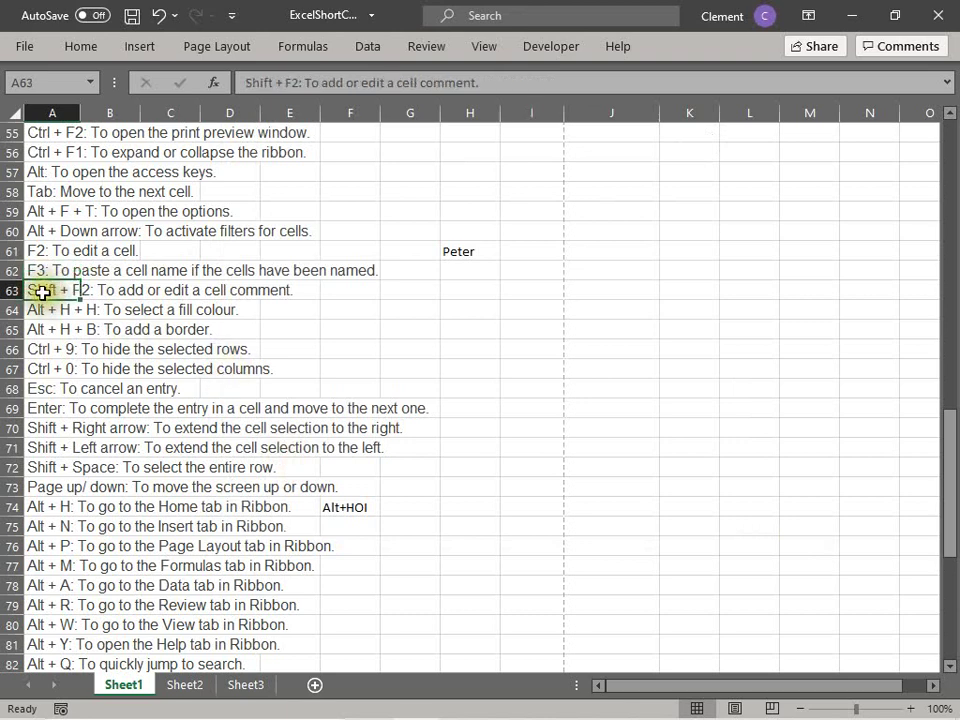
Step: Attach the note 'My comment' to cell H61 with Shift+F2
left_click(469, 250)
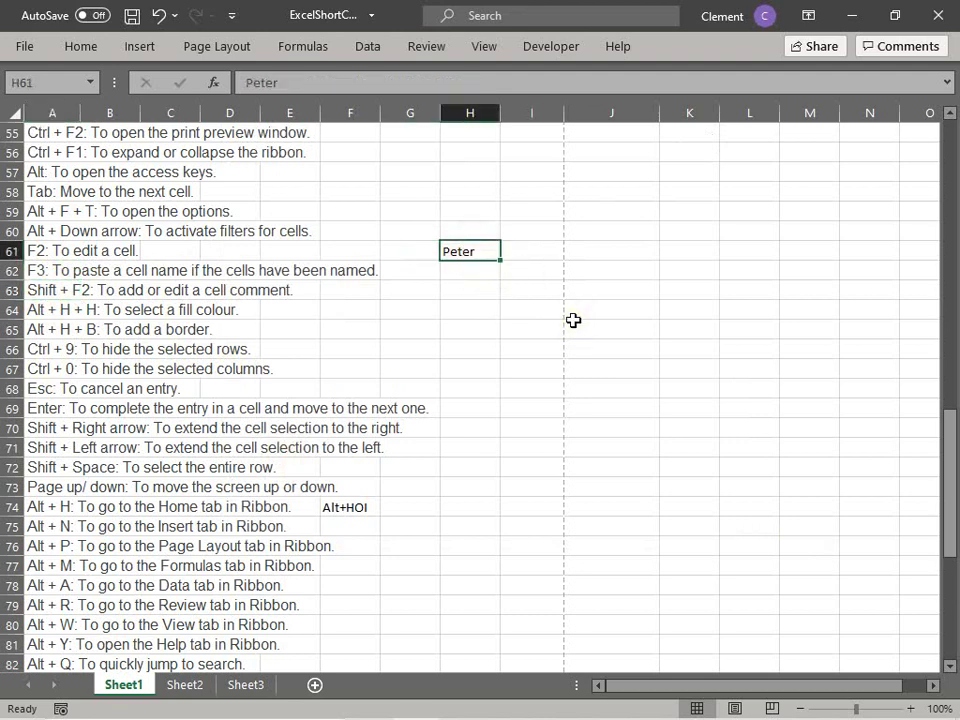
key("shift+F2")
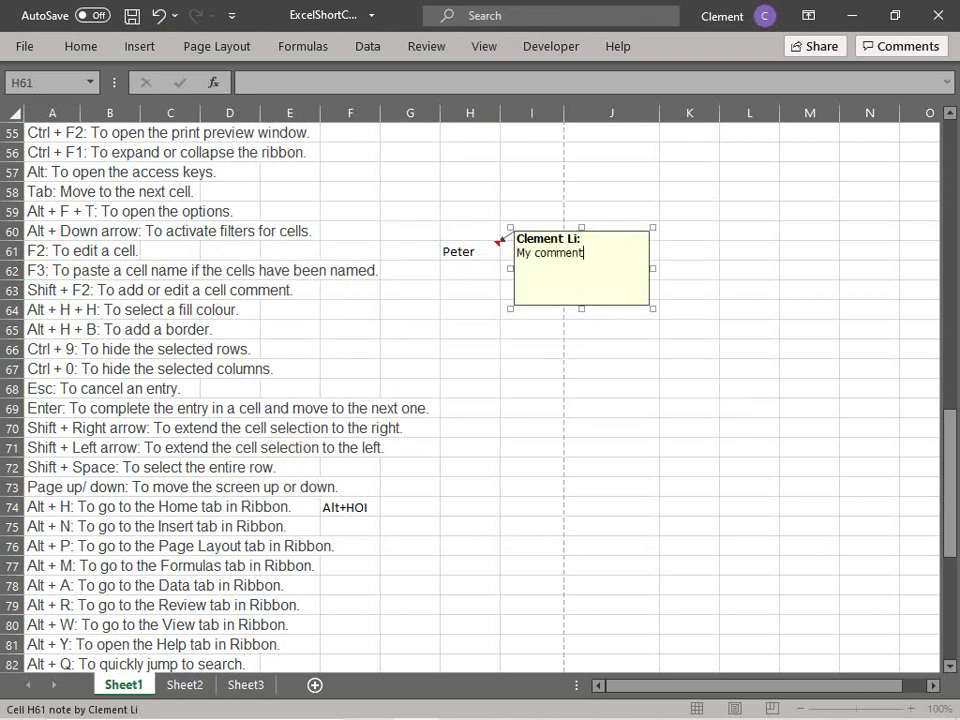
left_click(455, 305)
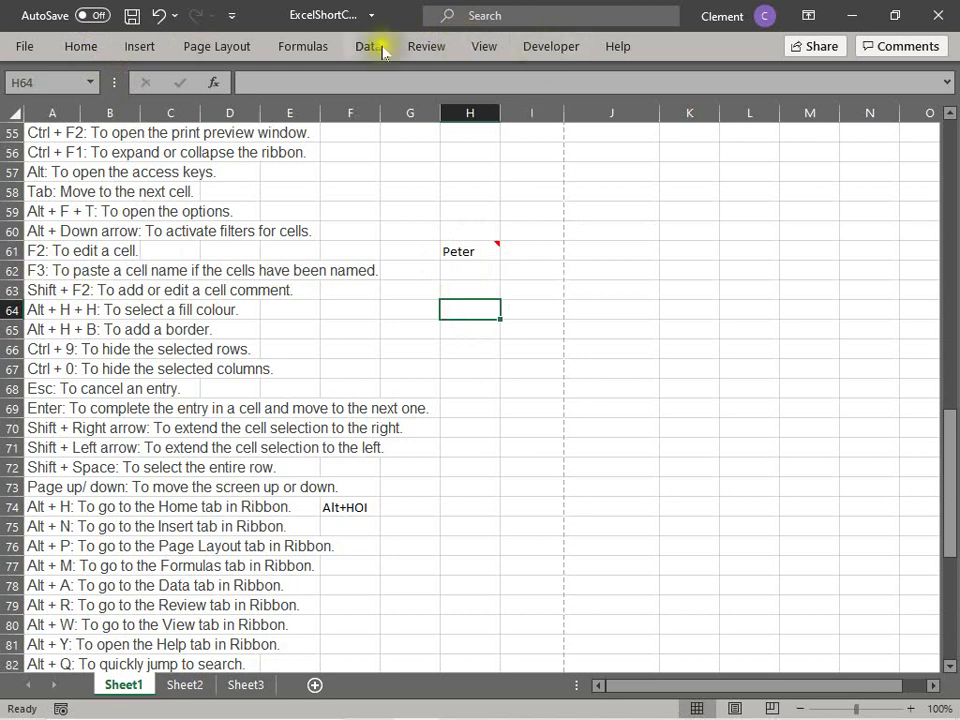
left_click(340, 306)
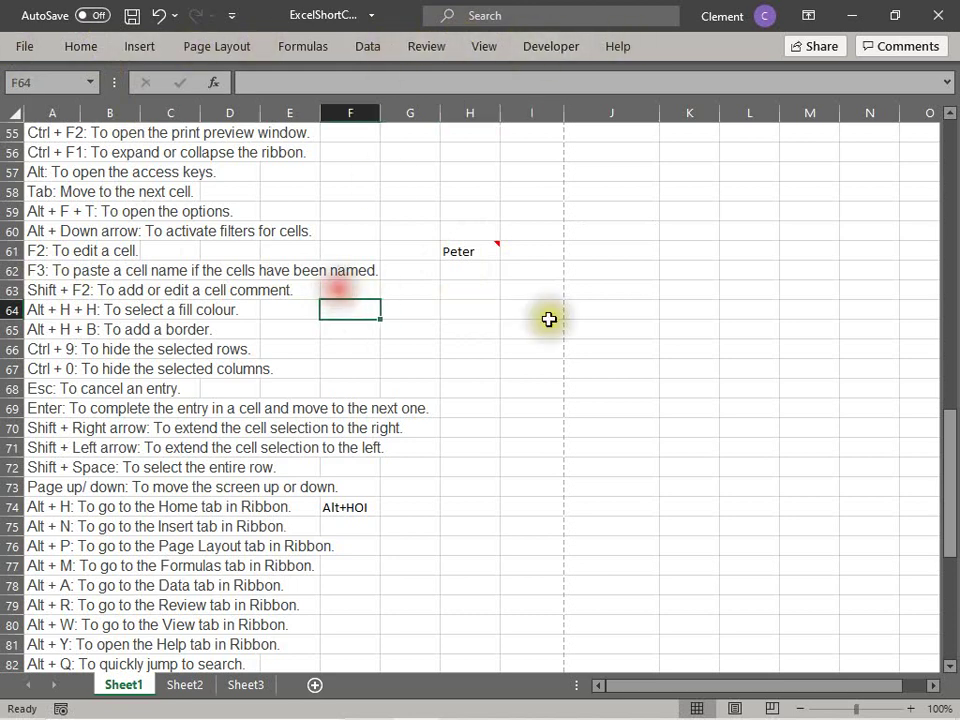
left_click(61, 291)
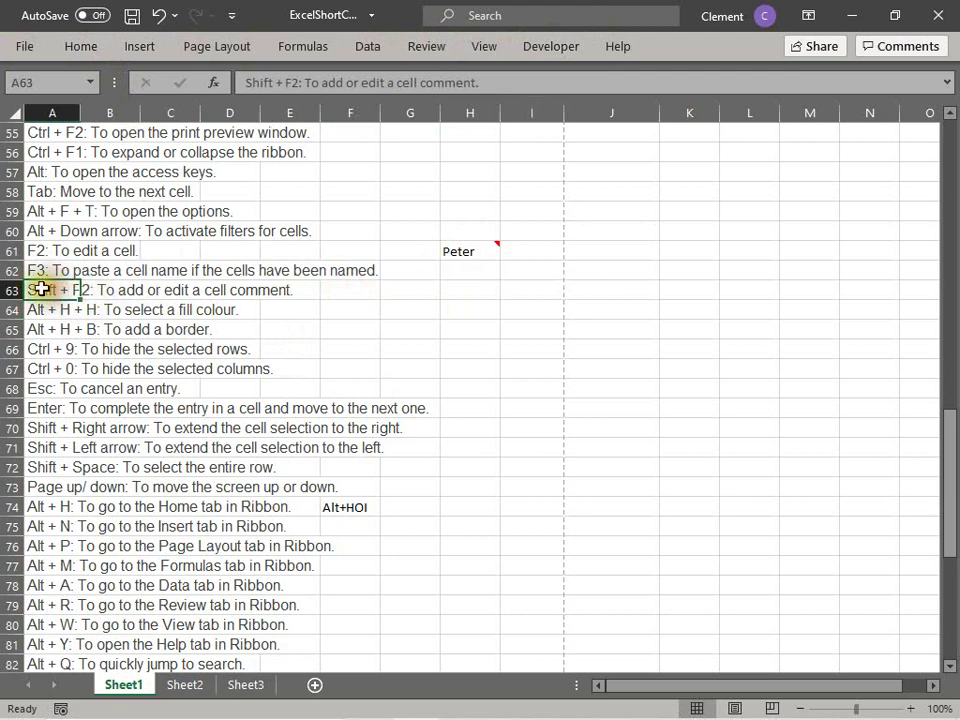
left_click(482, 286)
left_click(76, 291)
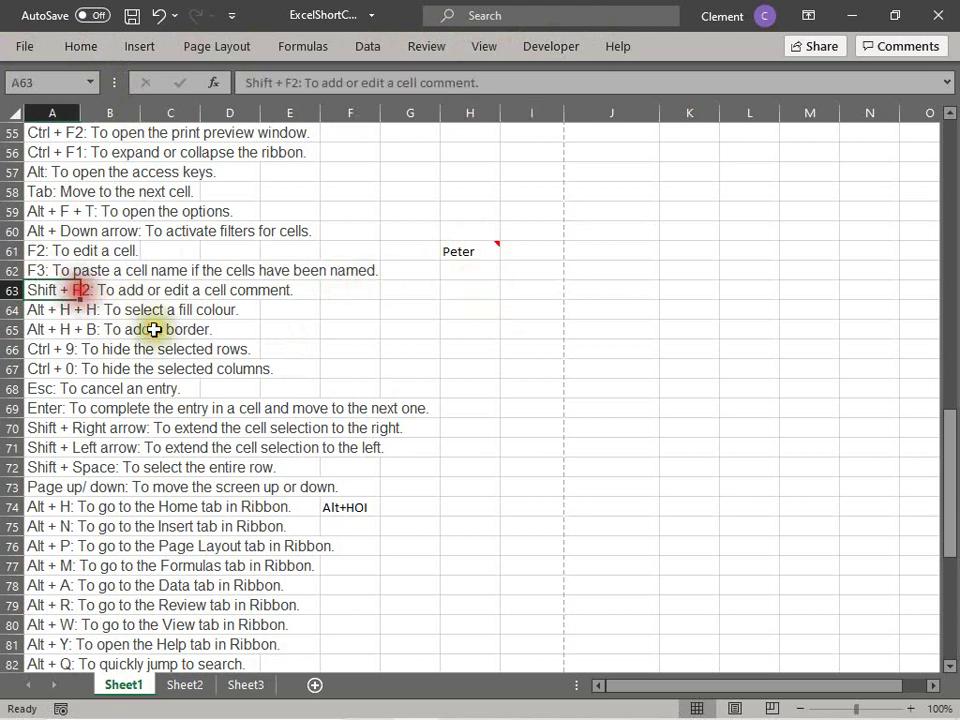
Step: Fill the name in cell H61 light blue using Alt+H+H
left_click(35, 313)
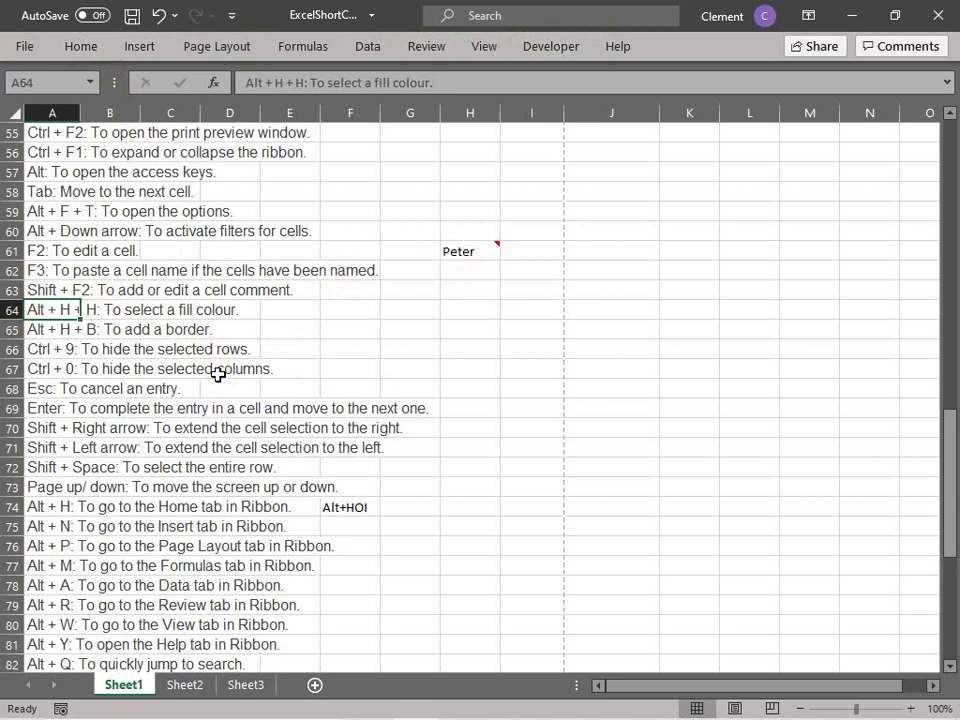
left_click(468, 251)
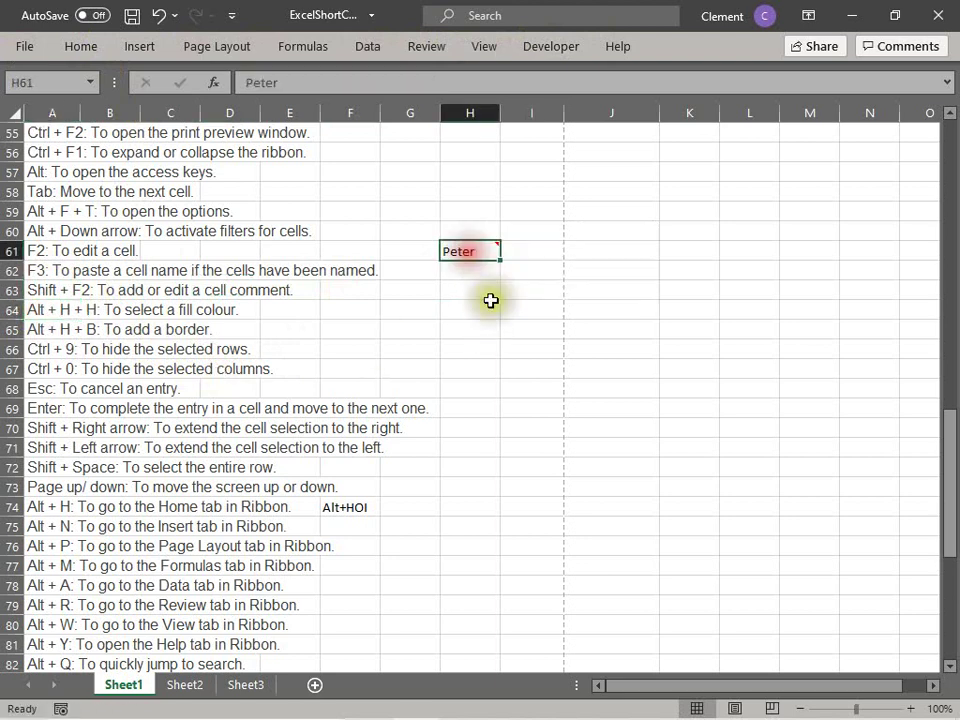
key("alt+h")
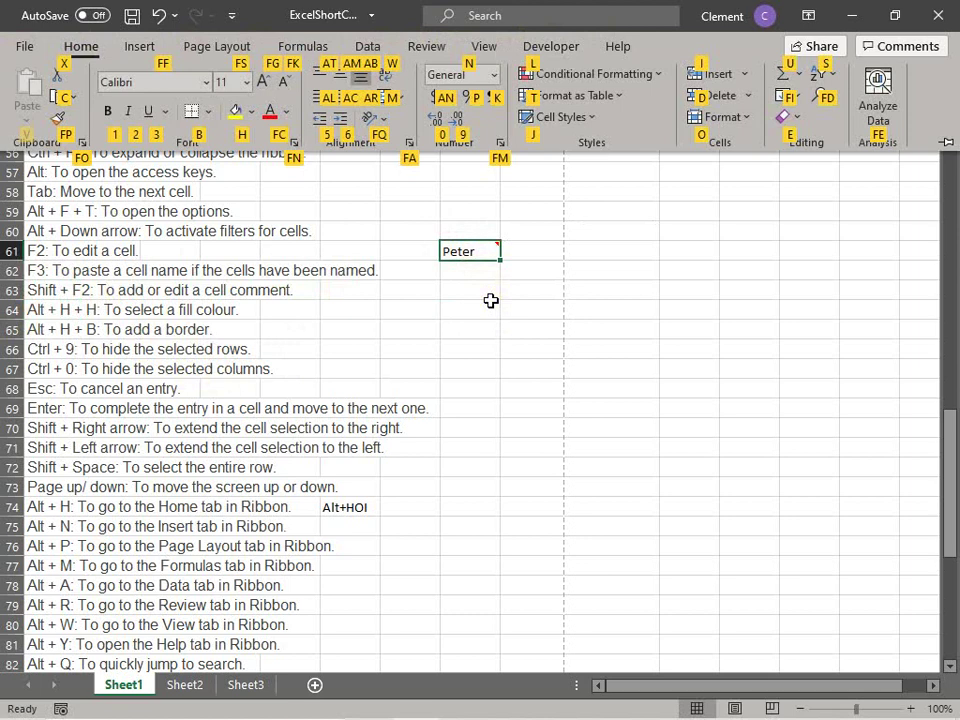
key("h")
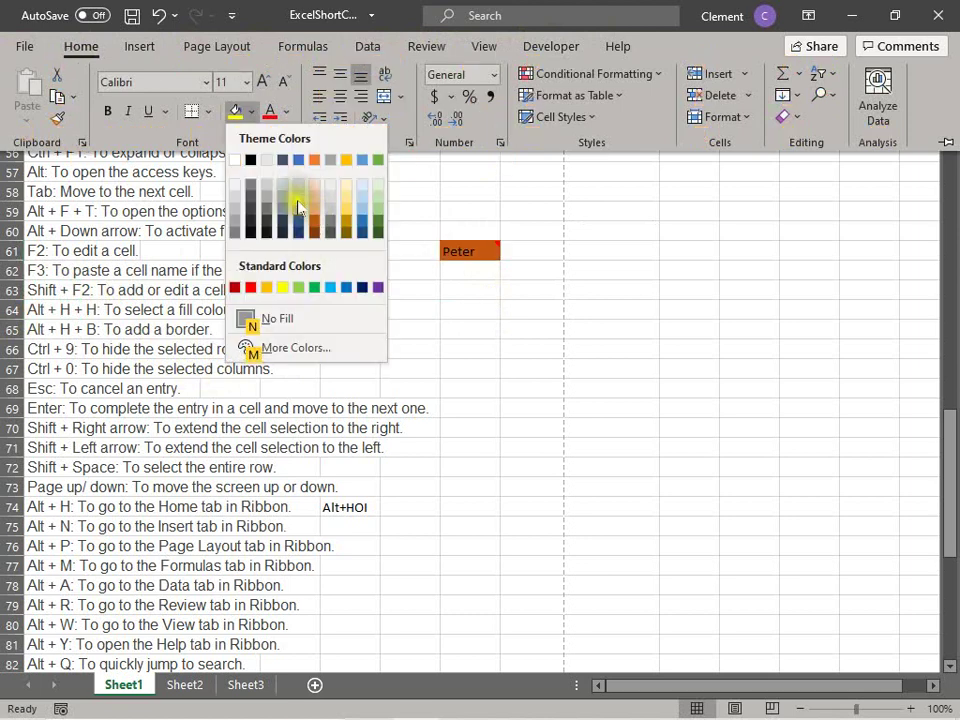
left_click(299, 209)
left_click(475, 329)
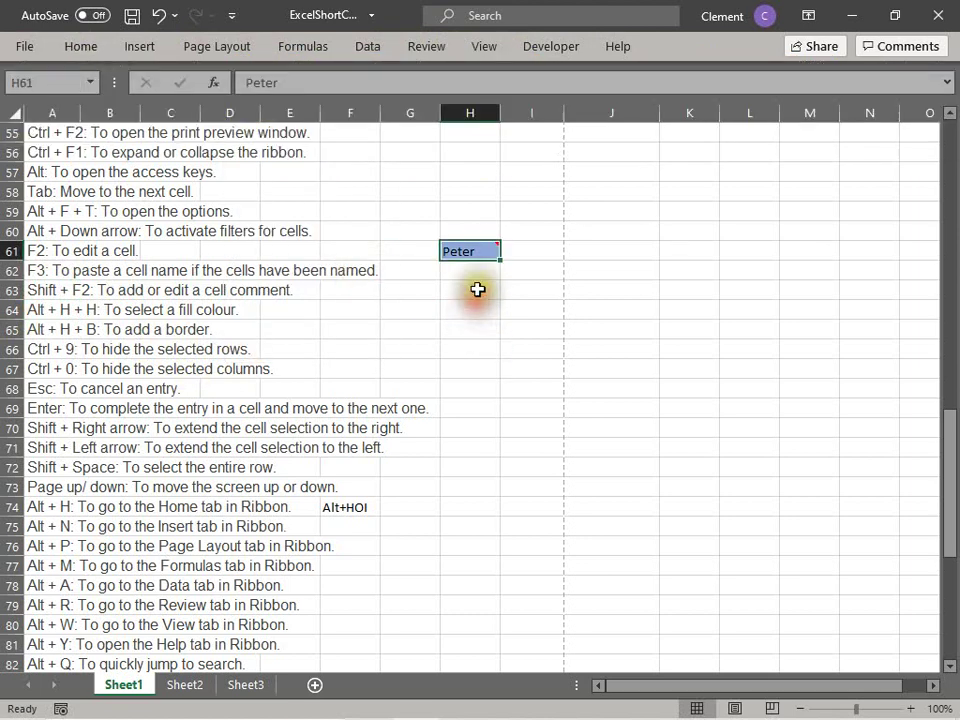
Step: Enter a second first name in H63 and fill it yellow
left_click(477, 289)
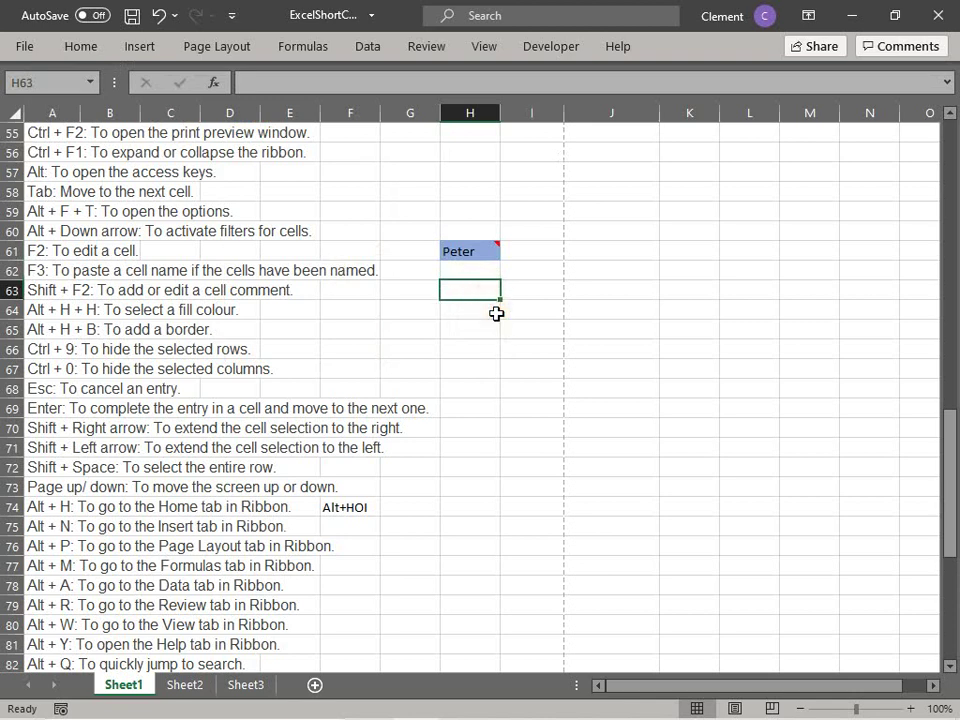
type("Mary")
key("Return")
key("Up")
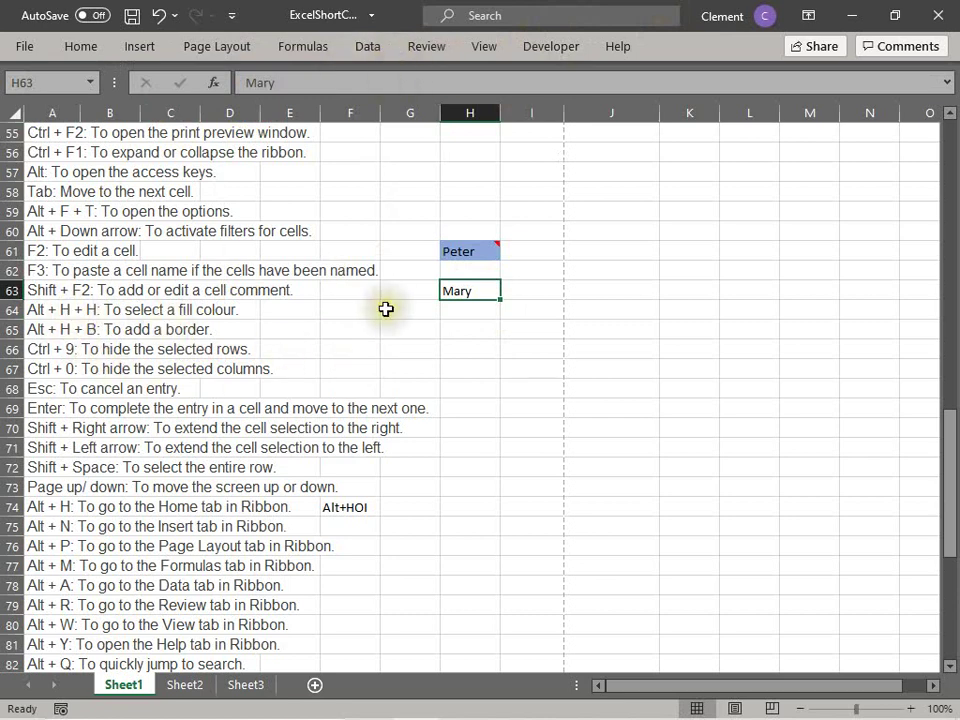
key("alt+h")
key("h")
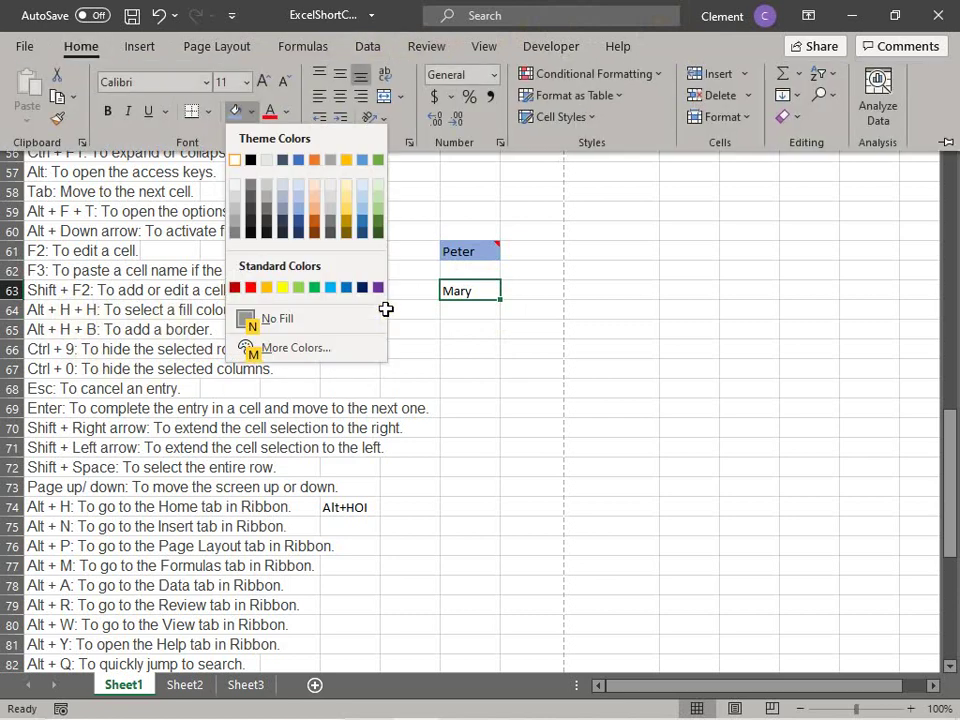
left_click(282, 287)
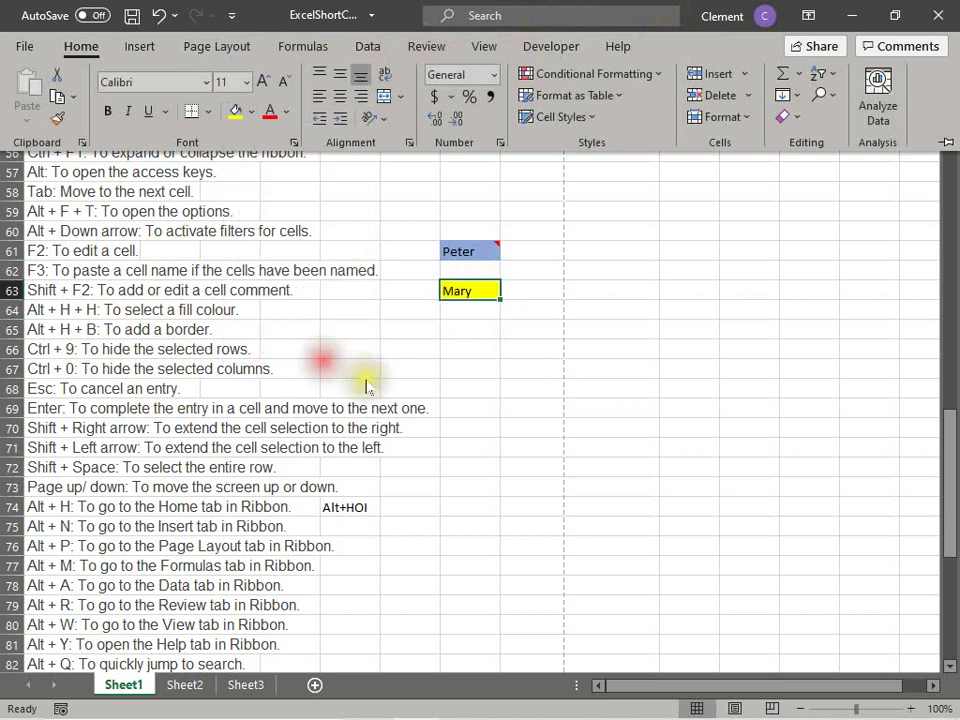
left_click(109, 330)
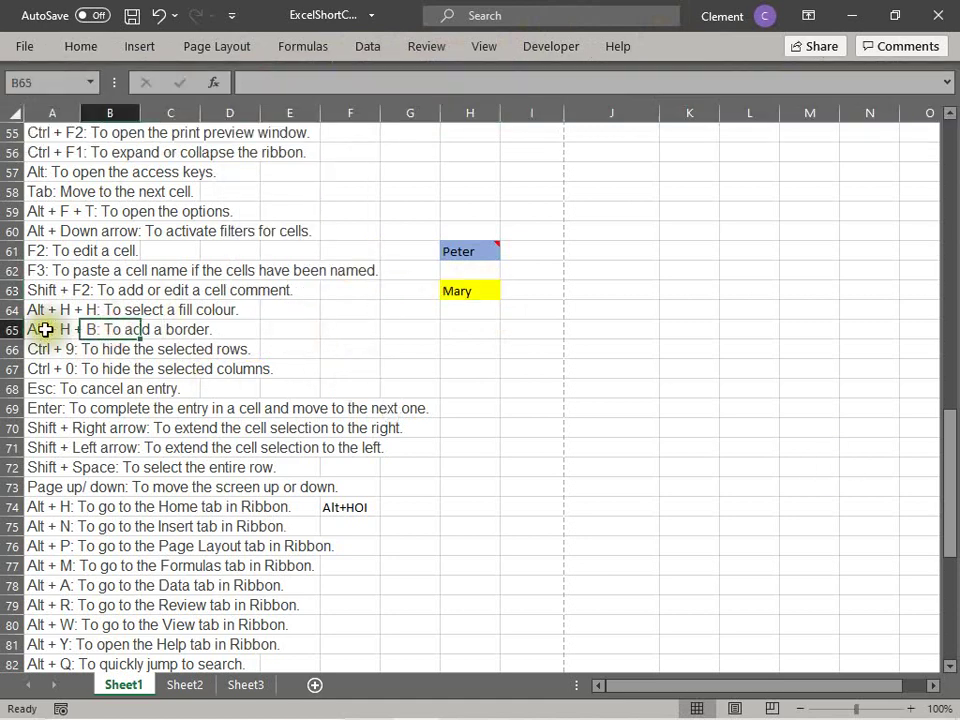
left_click(47, 331)
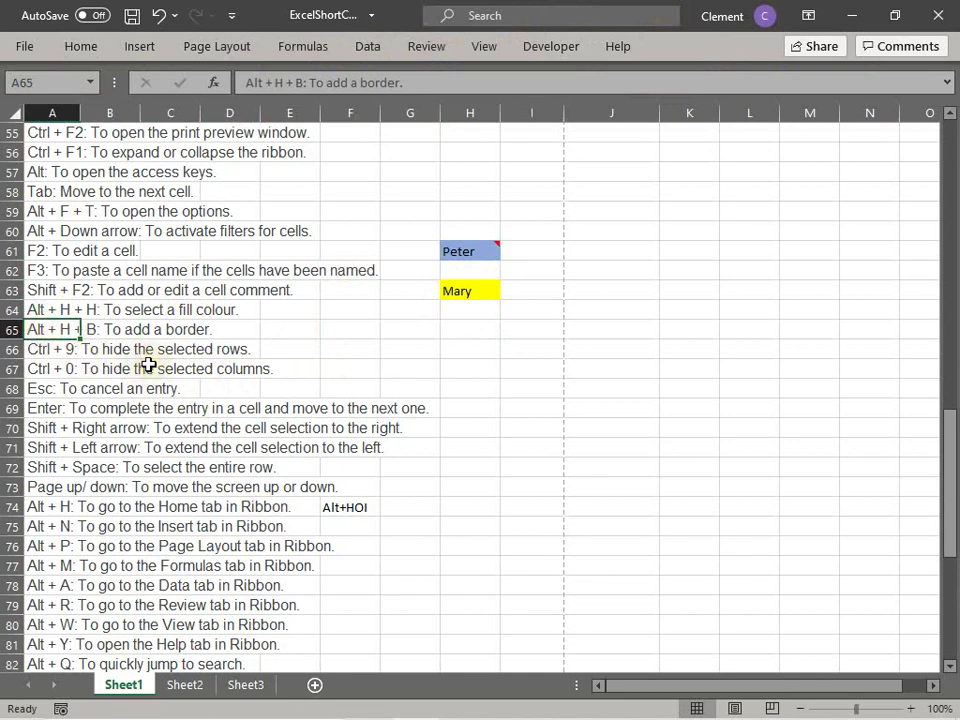
scroll(208, 362, "up", 3)
scroll(150, 366, "down", 1)
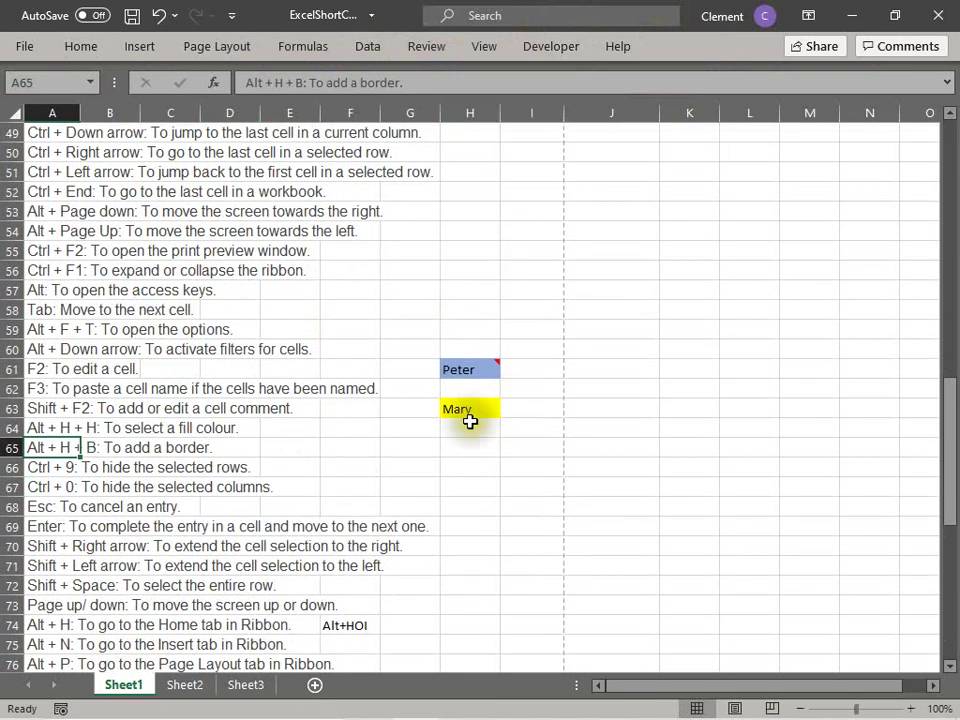
left_click(455, 406)
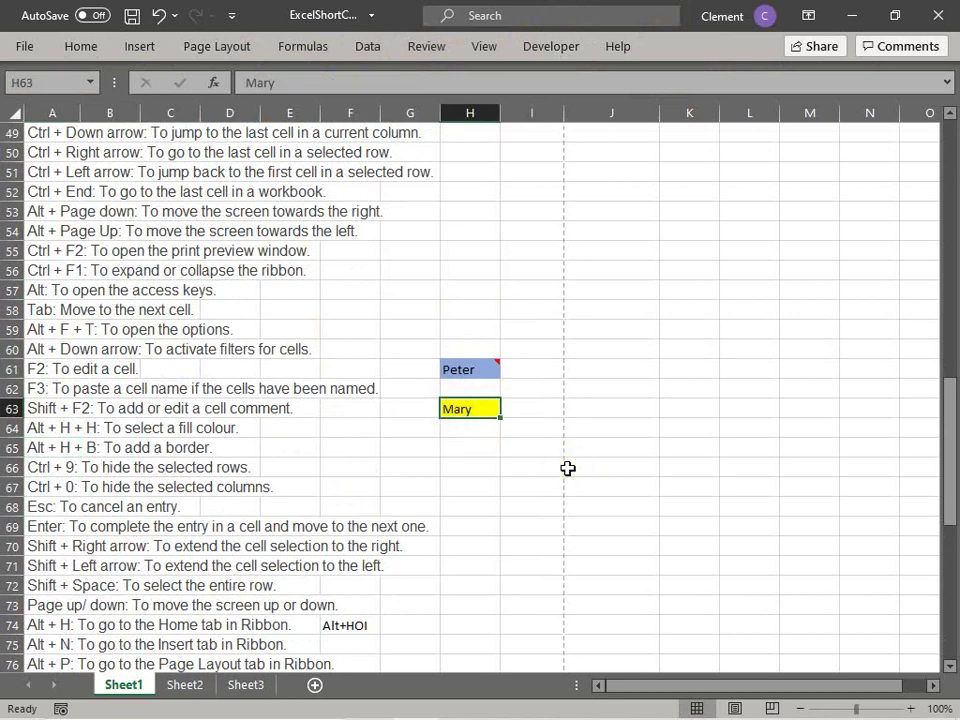
left_click(506, 484)
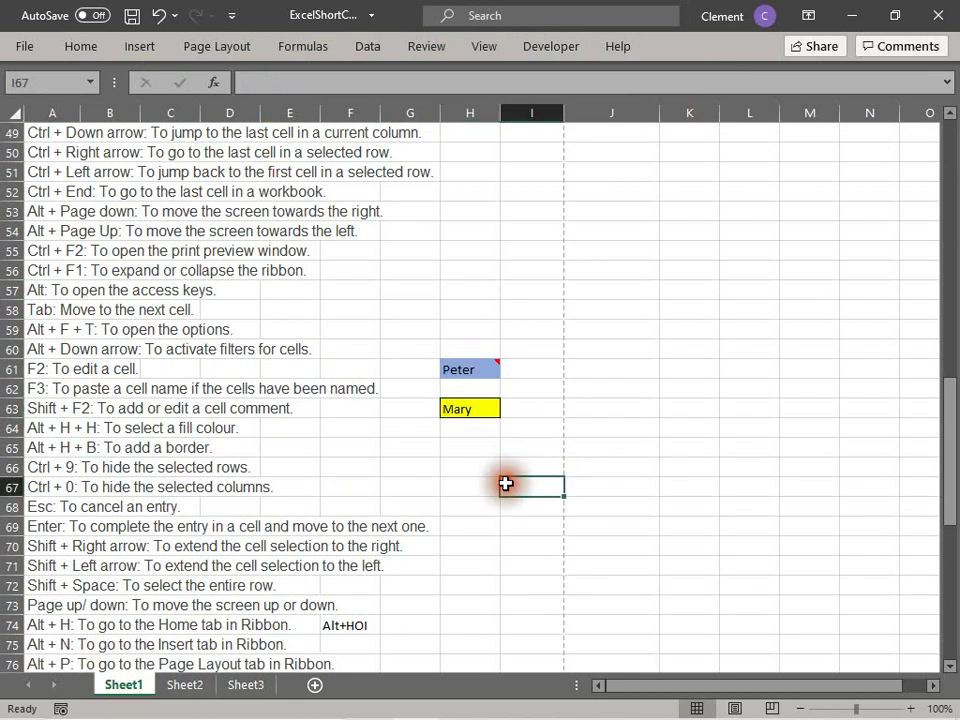
left_click(462, 436)
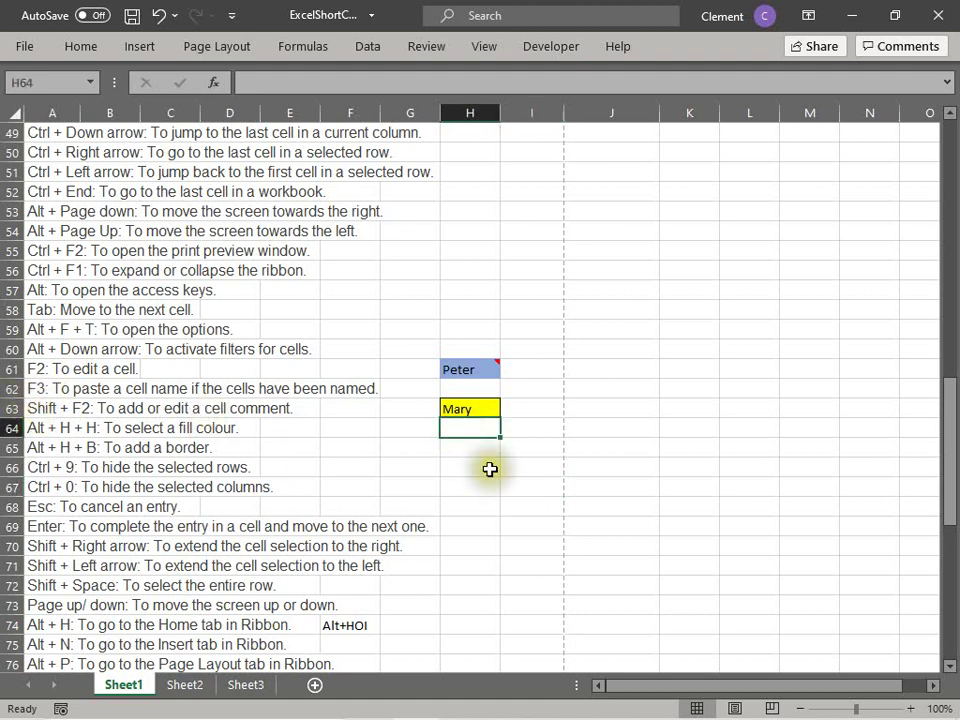
left_click(516, 475)
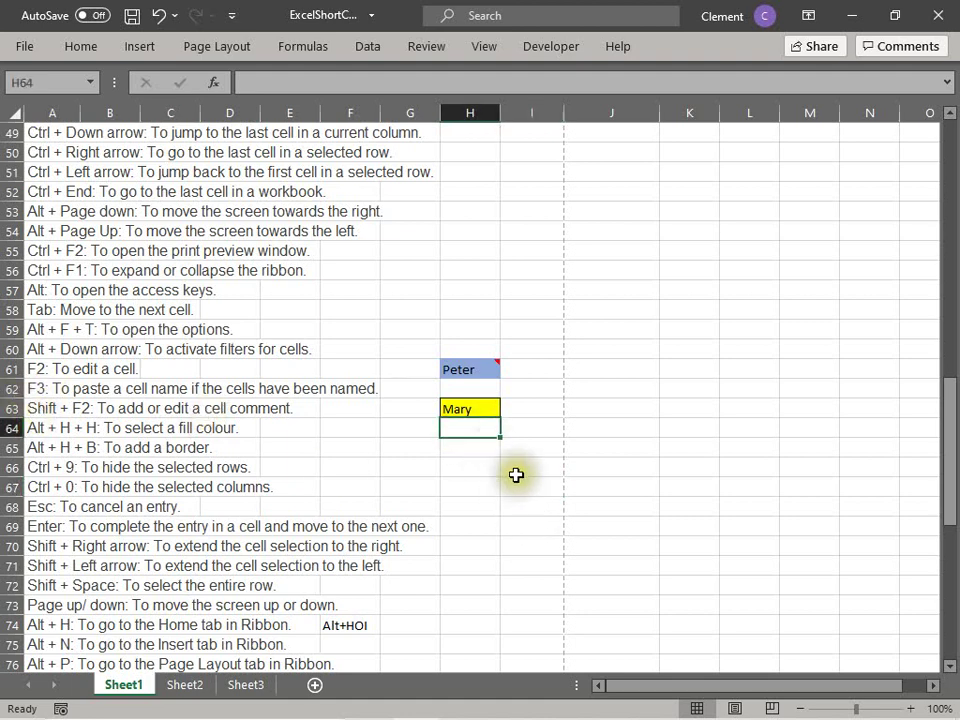
left_click(452, 404)
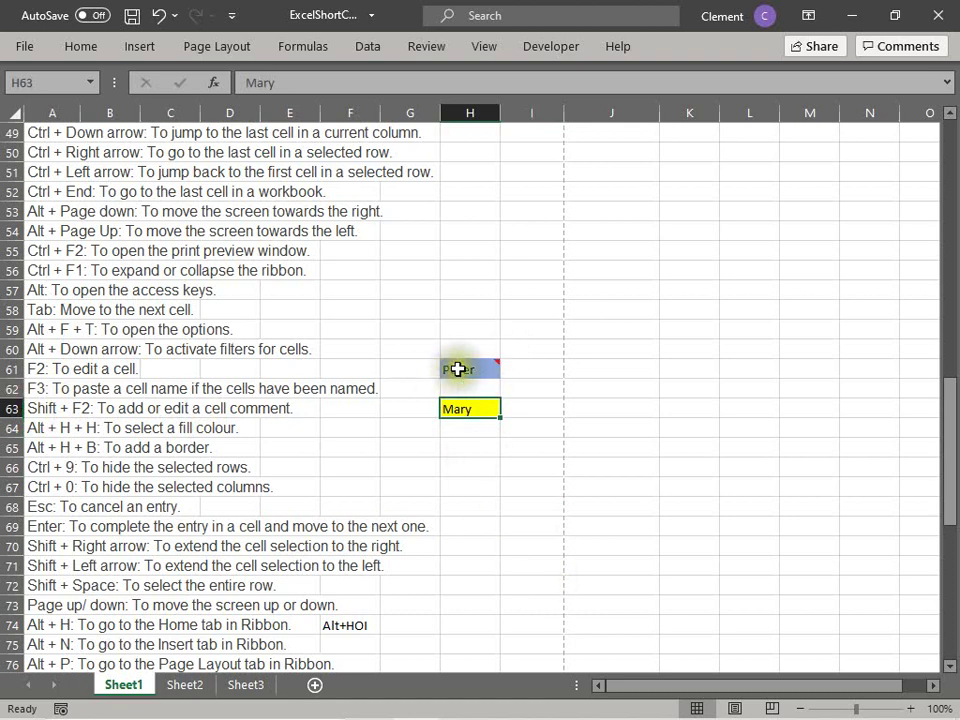
left_click(461, 432)
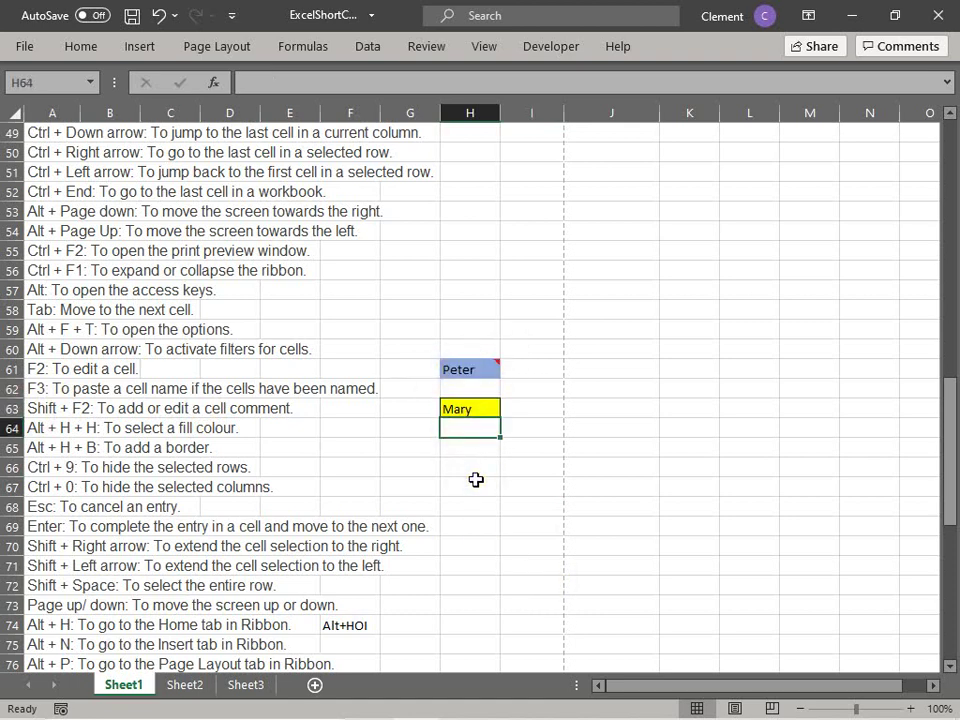
type("John")
key("Return")
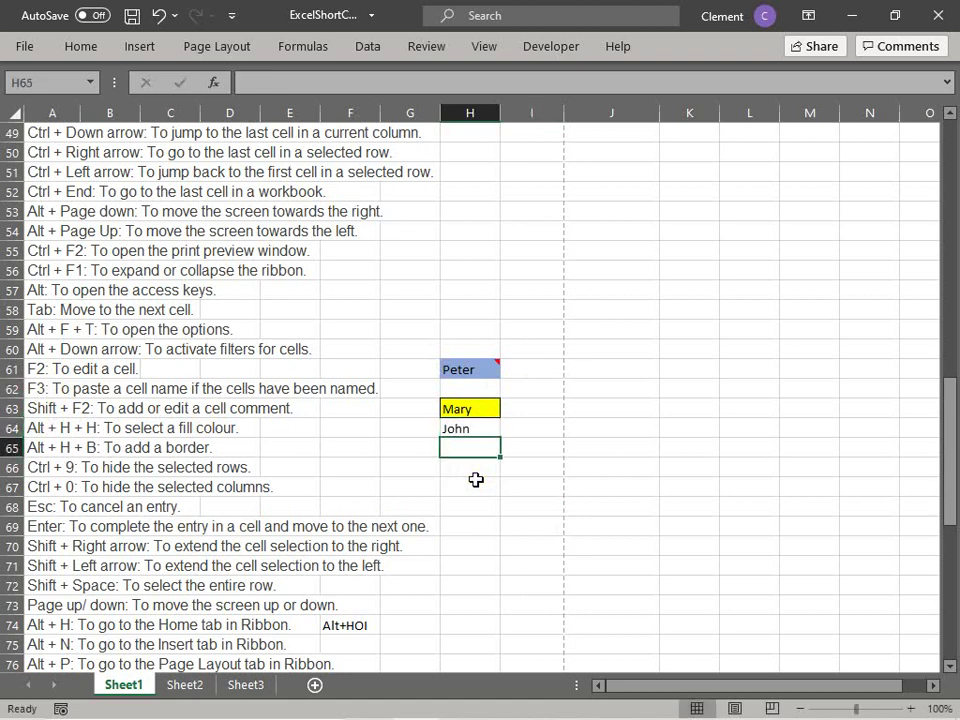
key("Up")
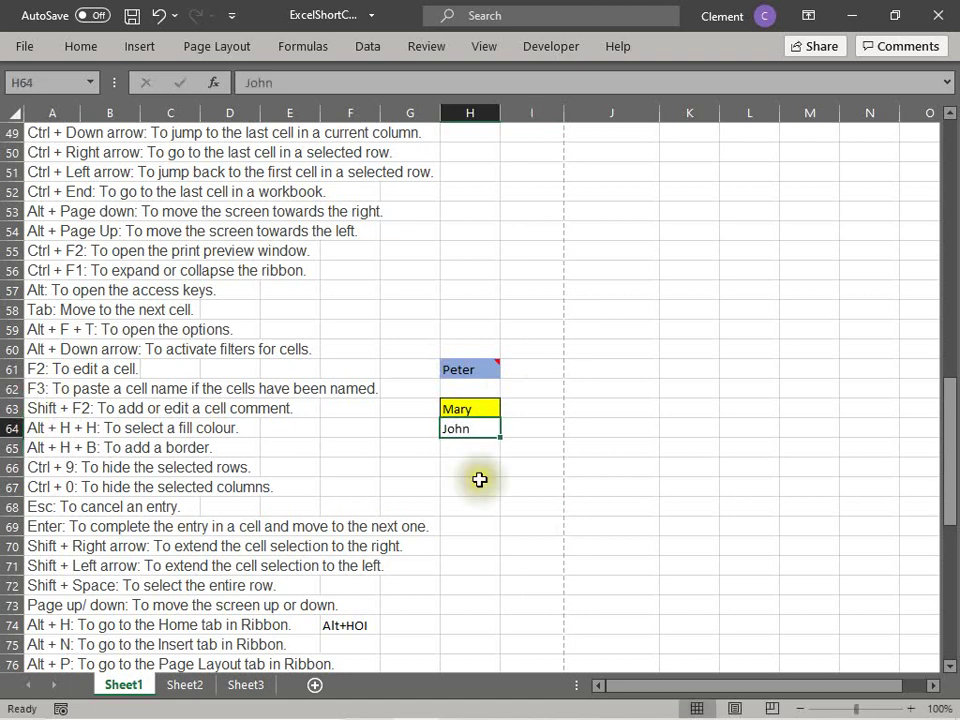
left_click(477, 483)
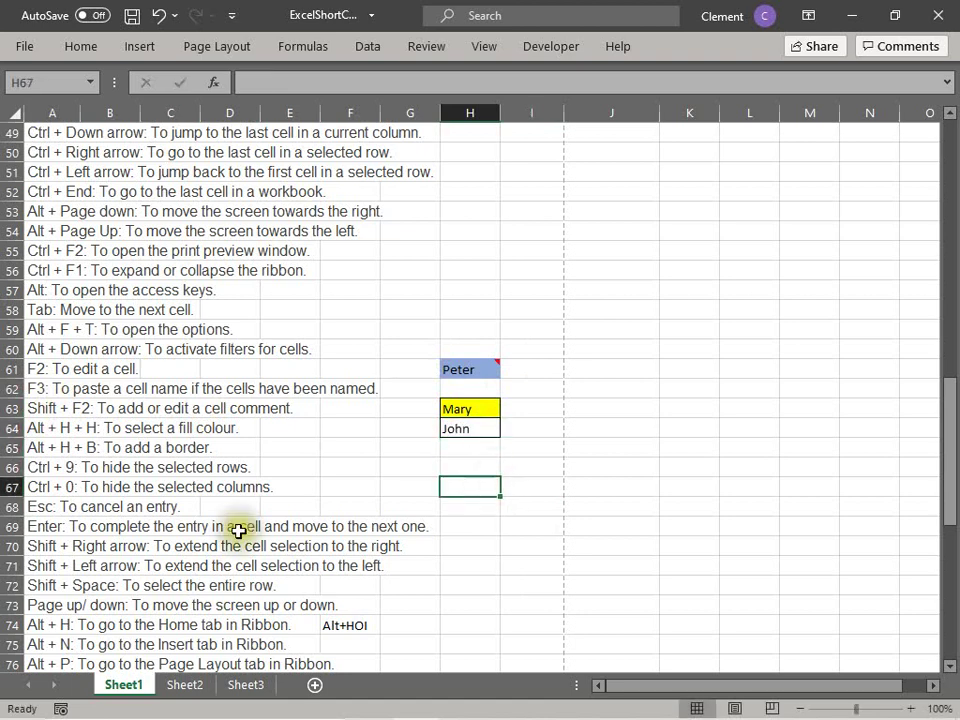
left_click(38, 447)
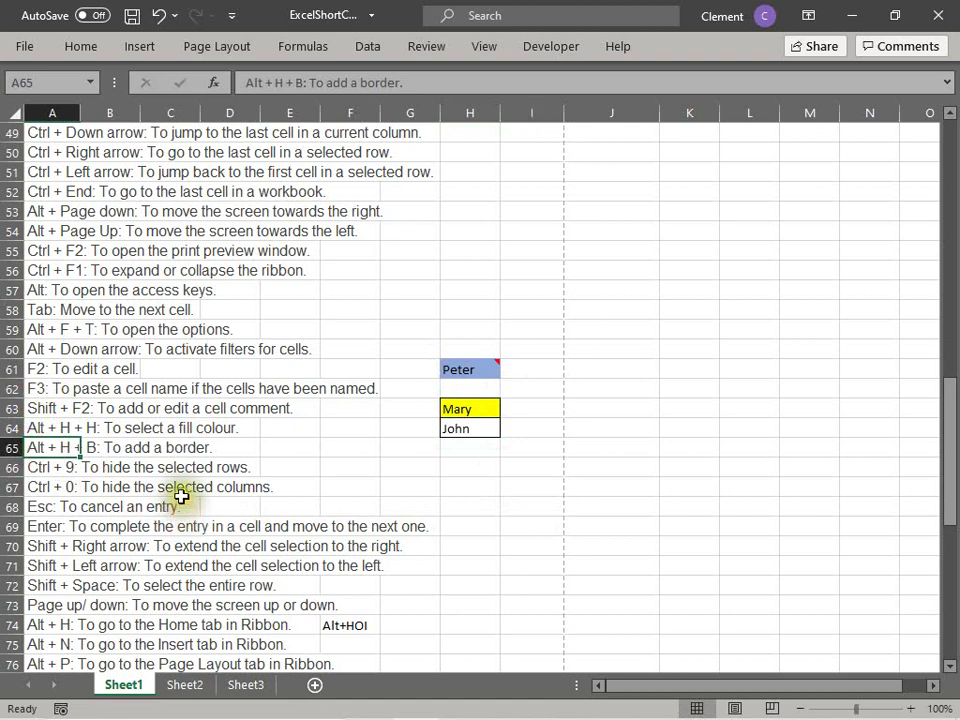
left_click(47, 467)
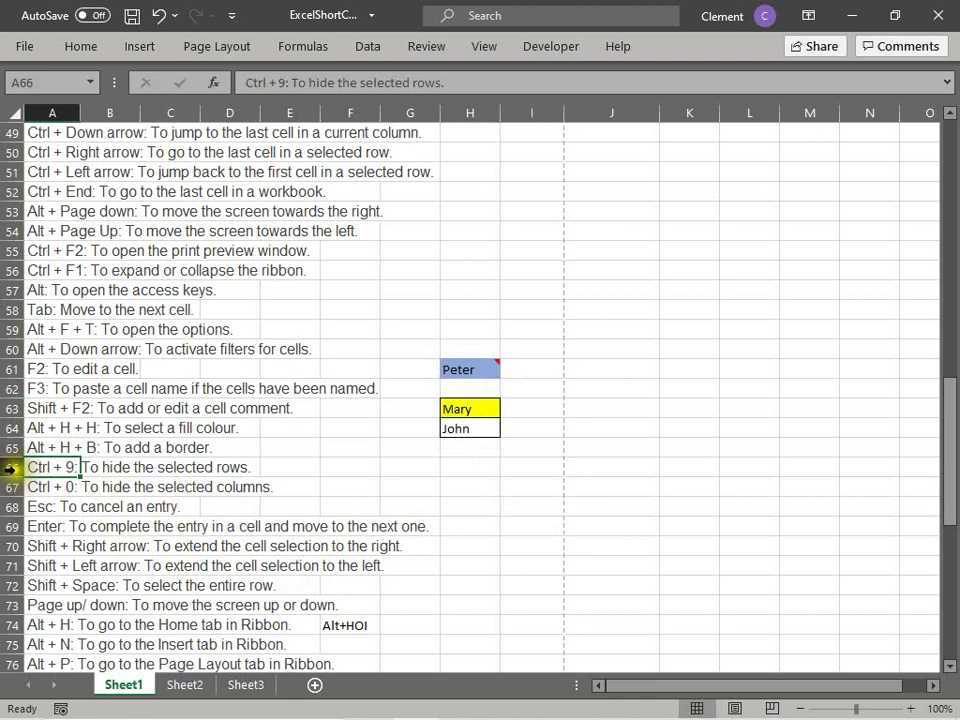
left_click_drag(8, 467, 13, 487)
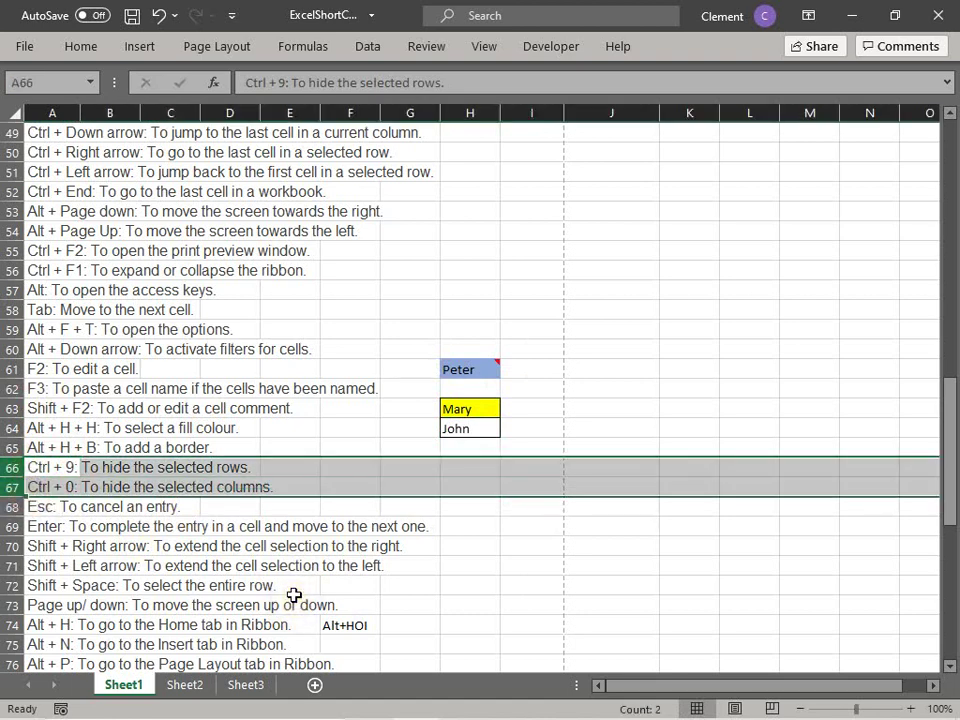
key("ctrl+9")
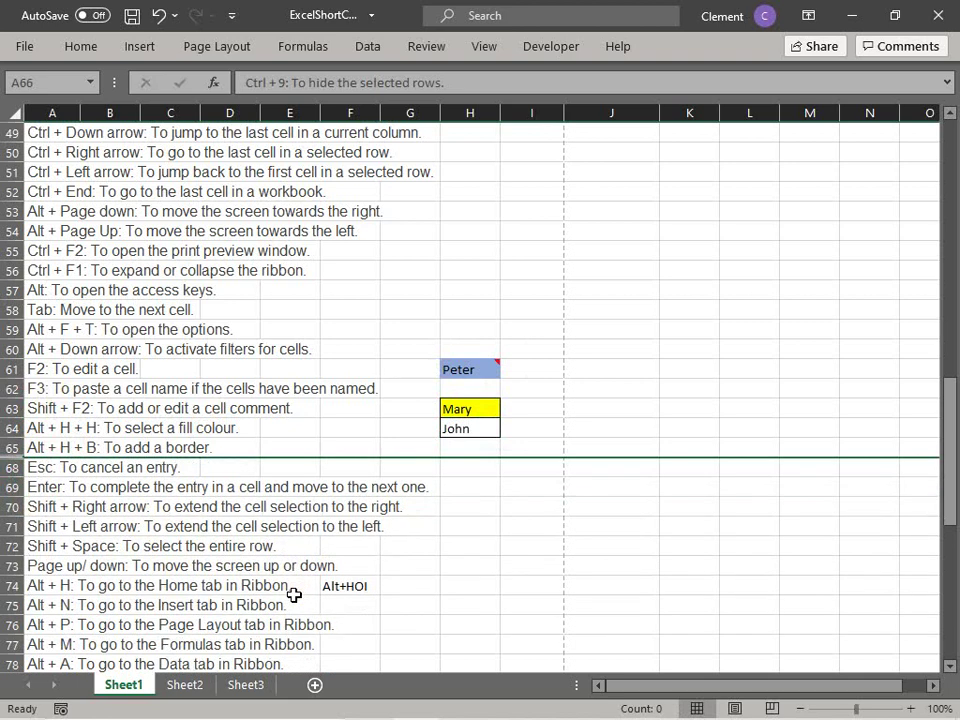
key("ctrl+shift+9")
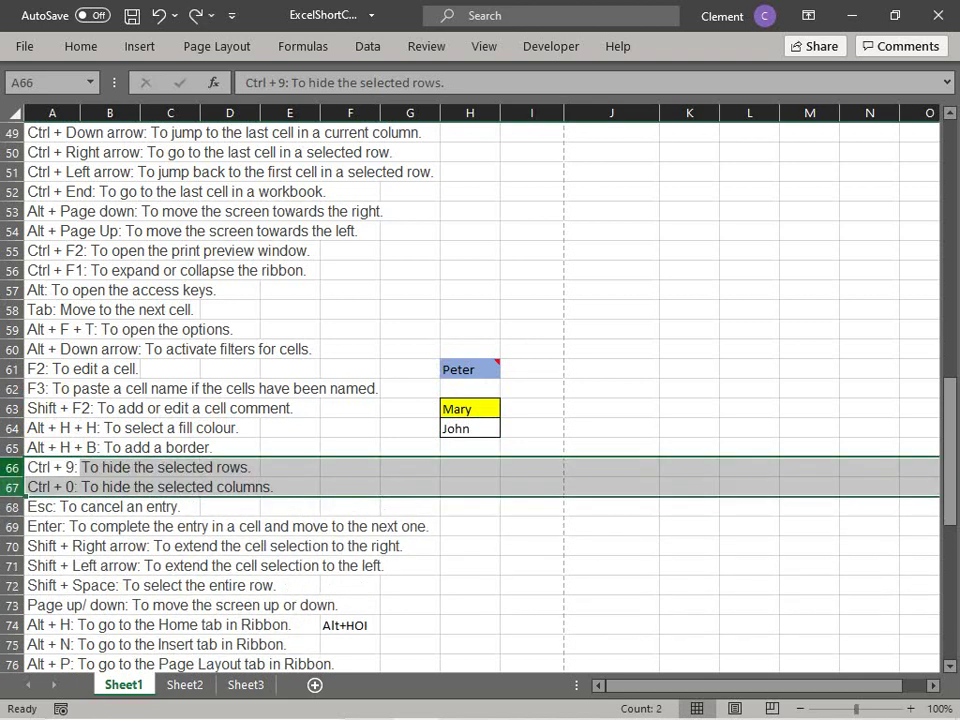
left_click(281, 545)
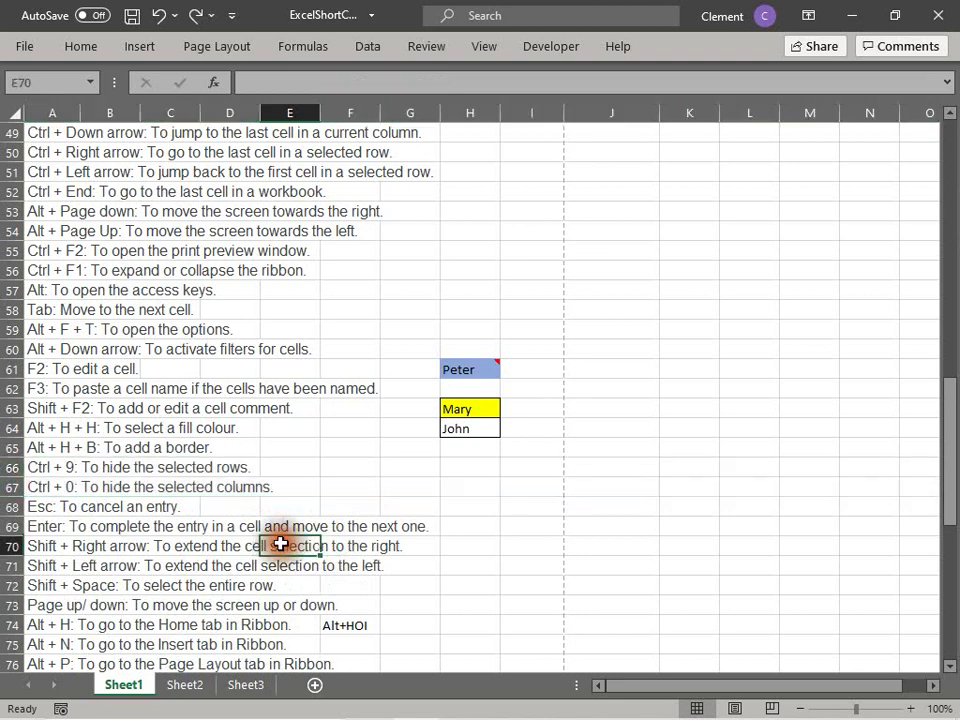
left_click(55, 488)
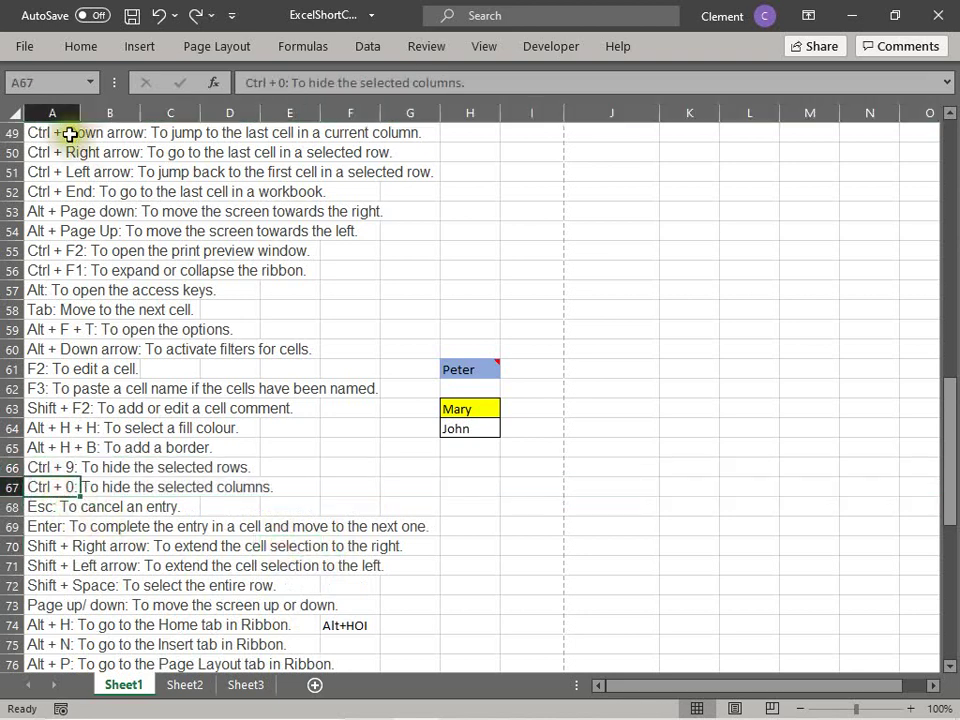
left_click(58, 112)
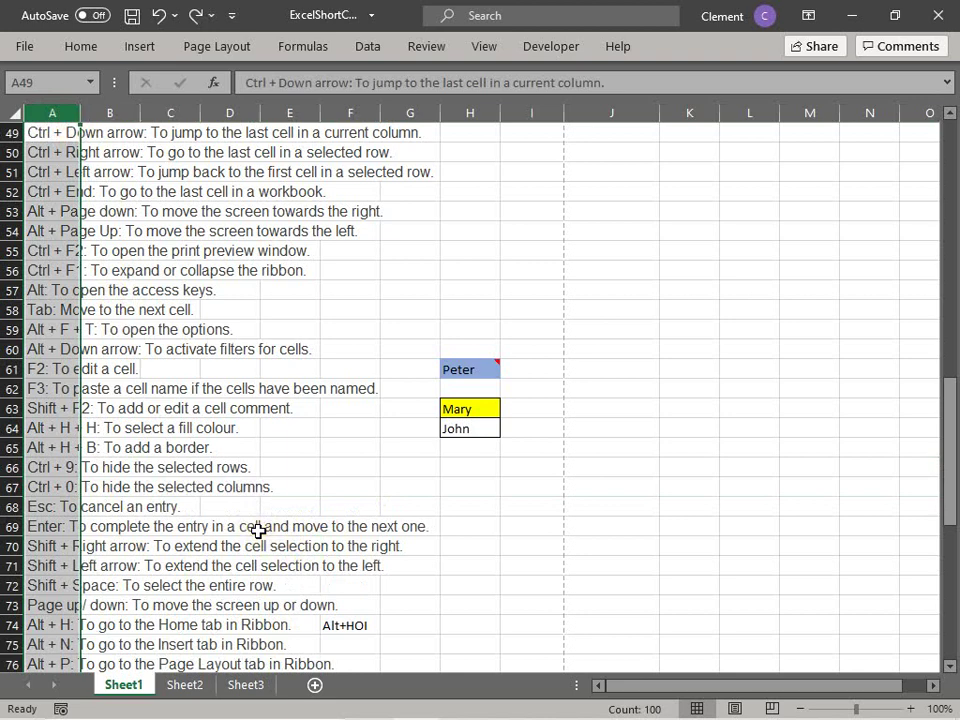
key("ctrl+0")
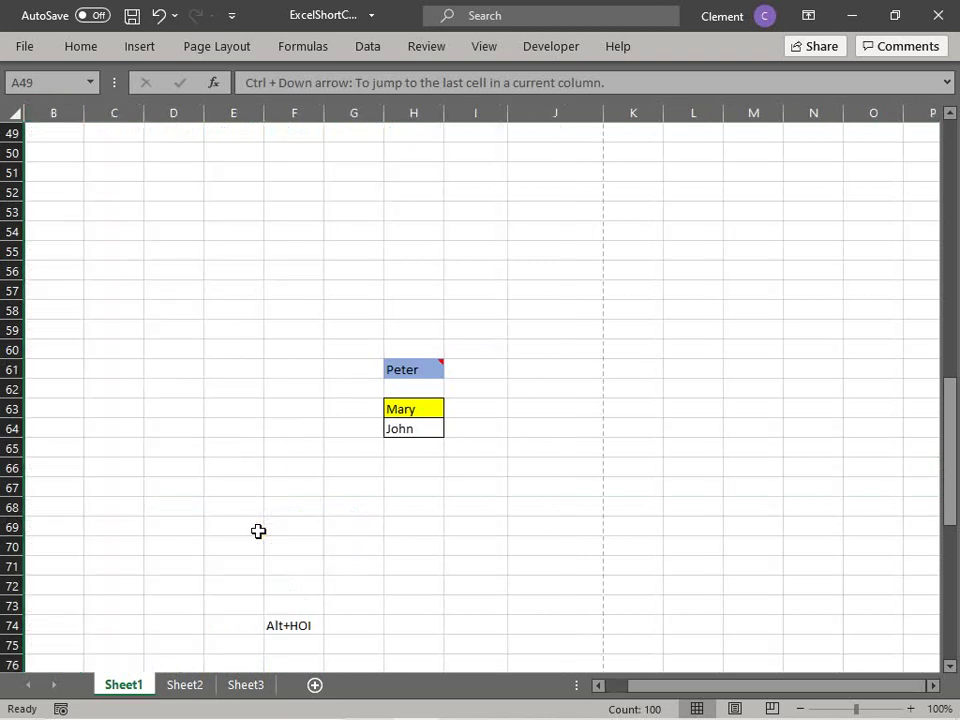
key("ctrl+z")
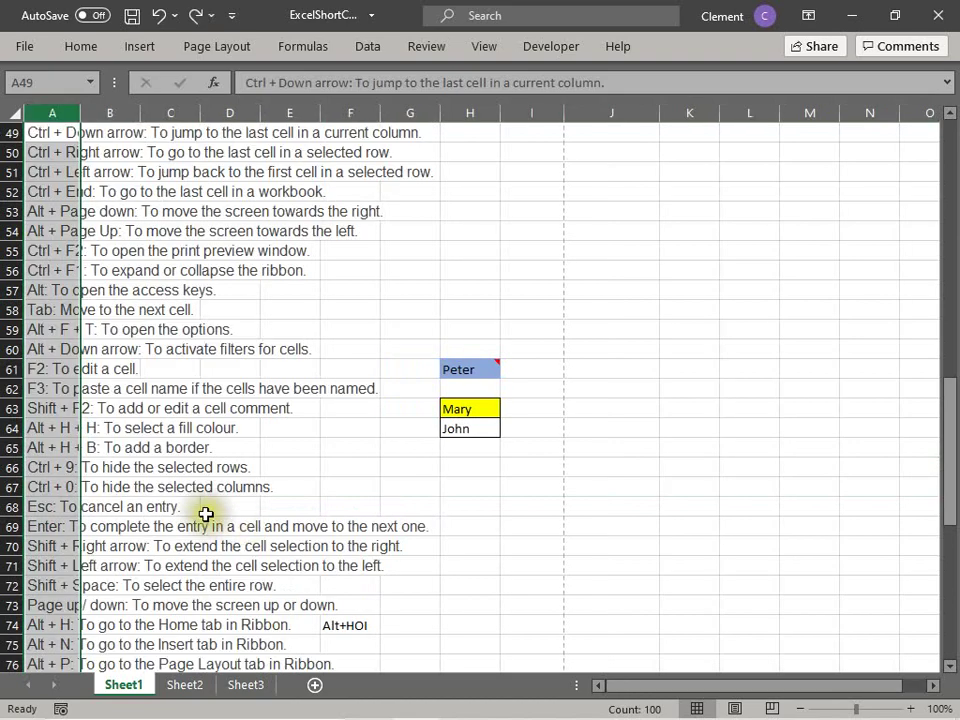
left_click(207, 508)
scroll(246, 557, "down", 1)
left_click(474, 392)
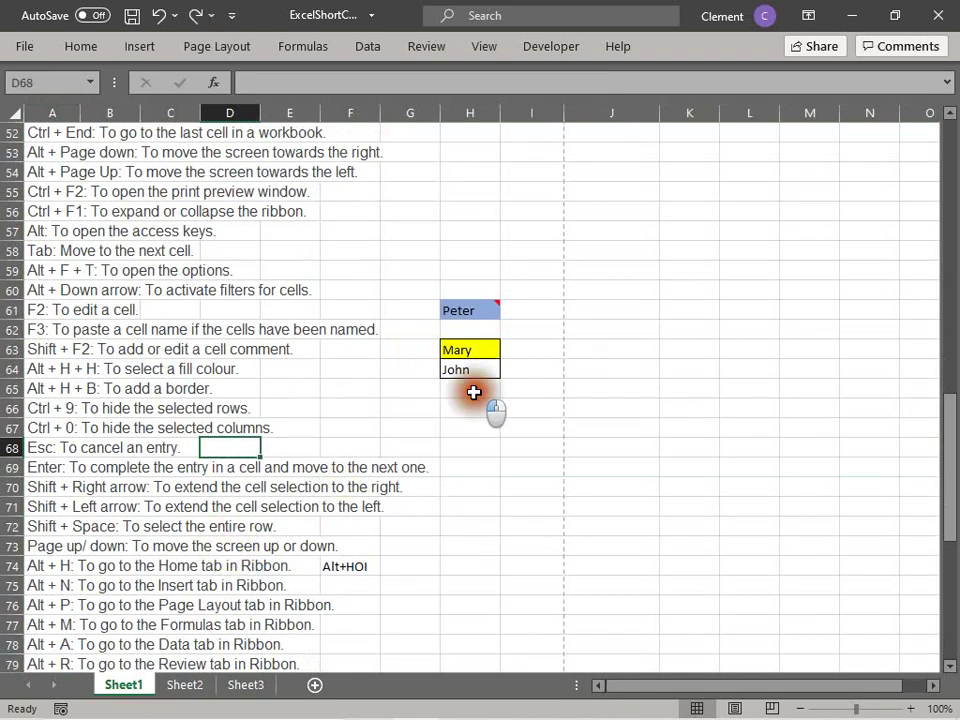
type("asdjfa")
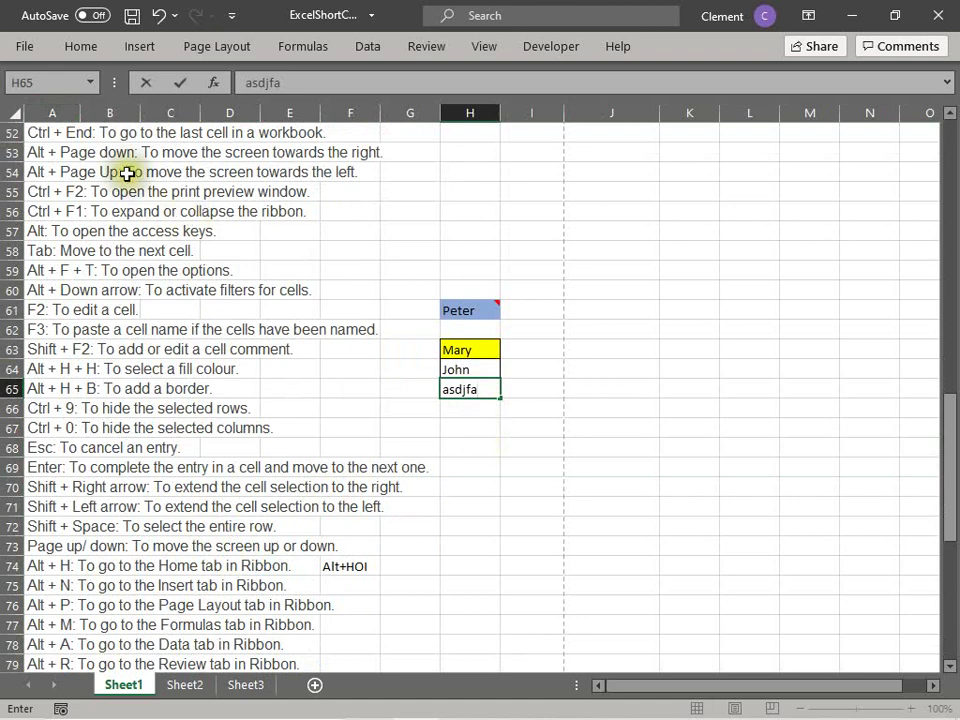
key("Escape")
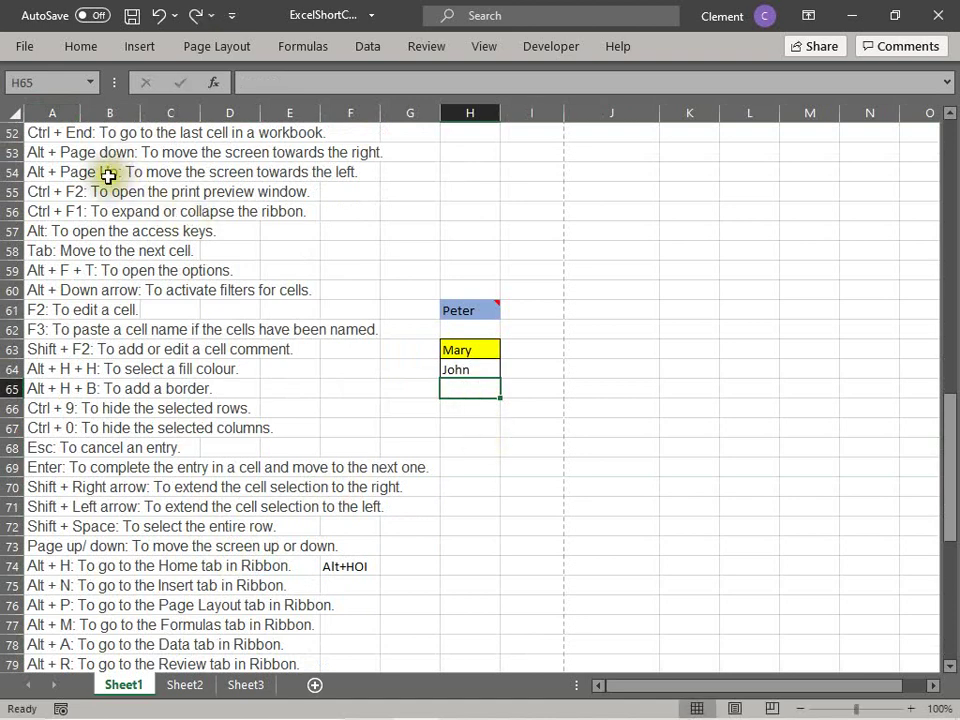
left_click(107, 428)
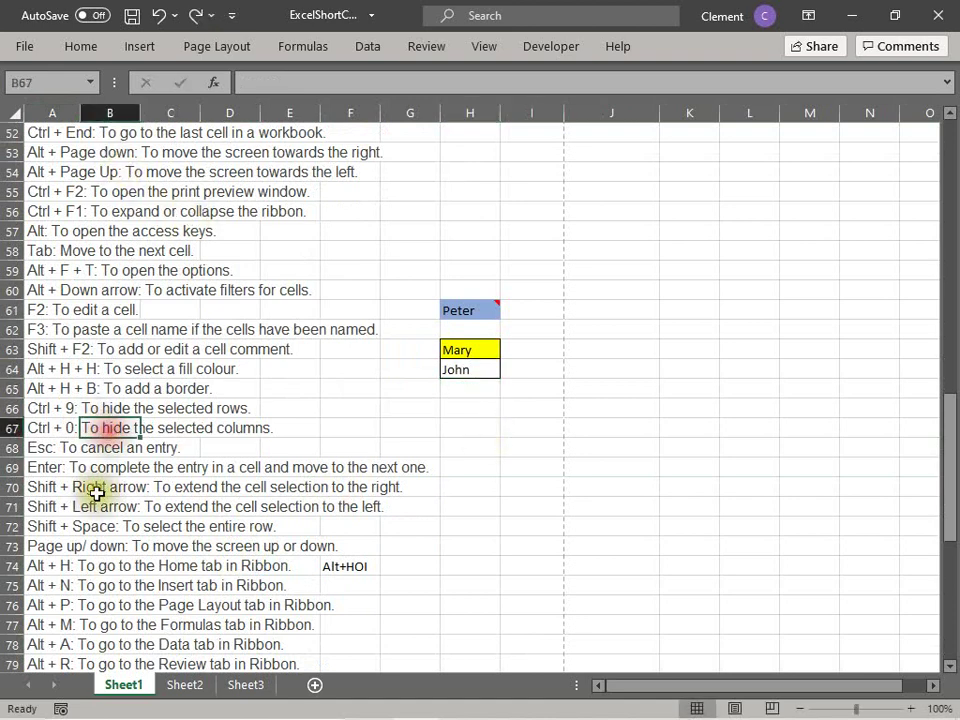
left_click(38, 449)
left_click(40, 467)
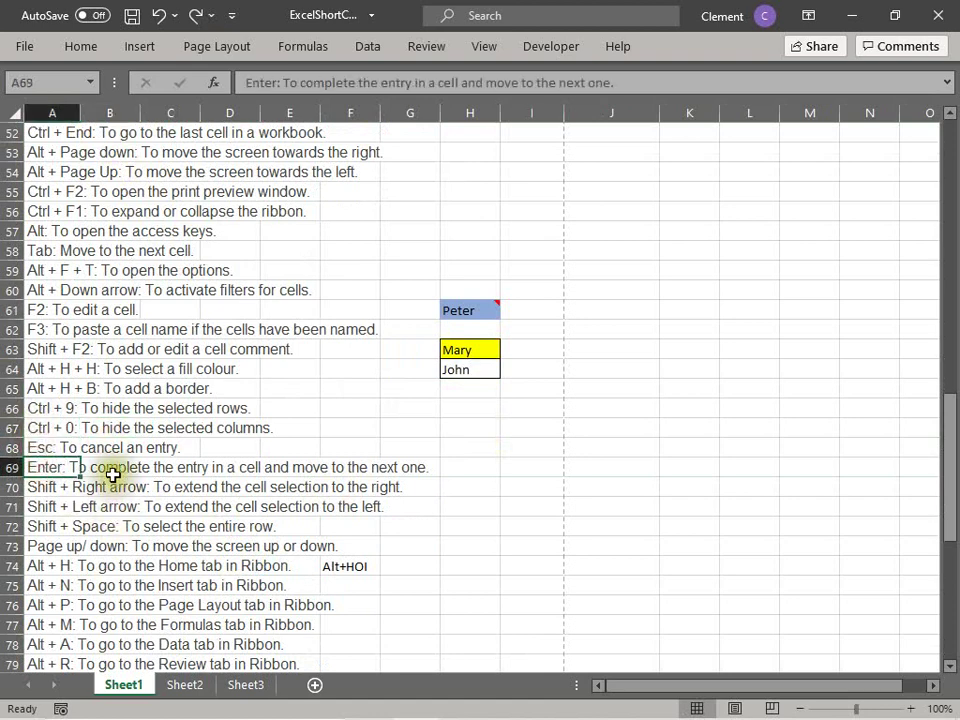
Step: Enter the number 123 in cell H65
left_click(470, 392)
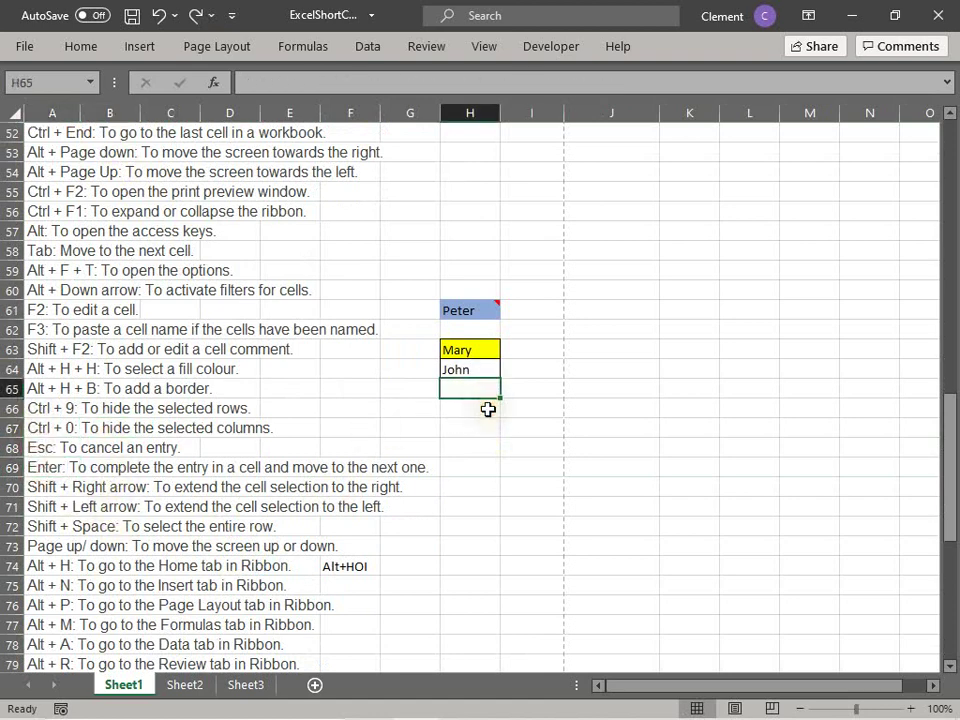
type("123")
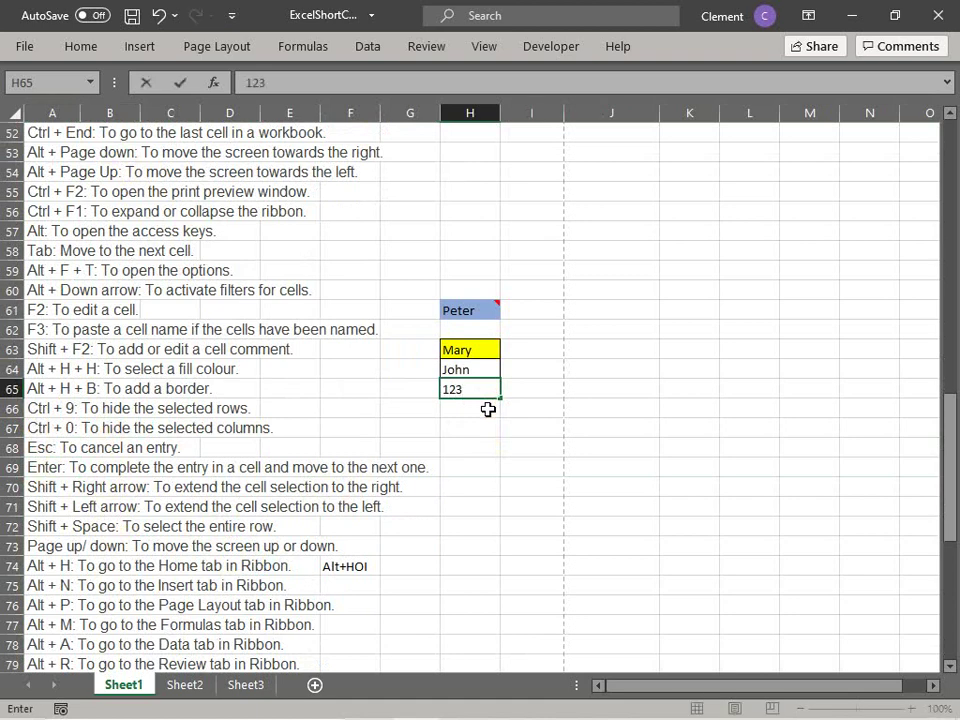
key("Return")
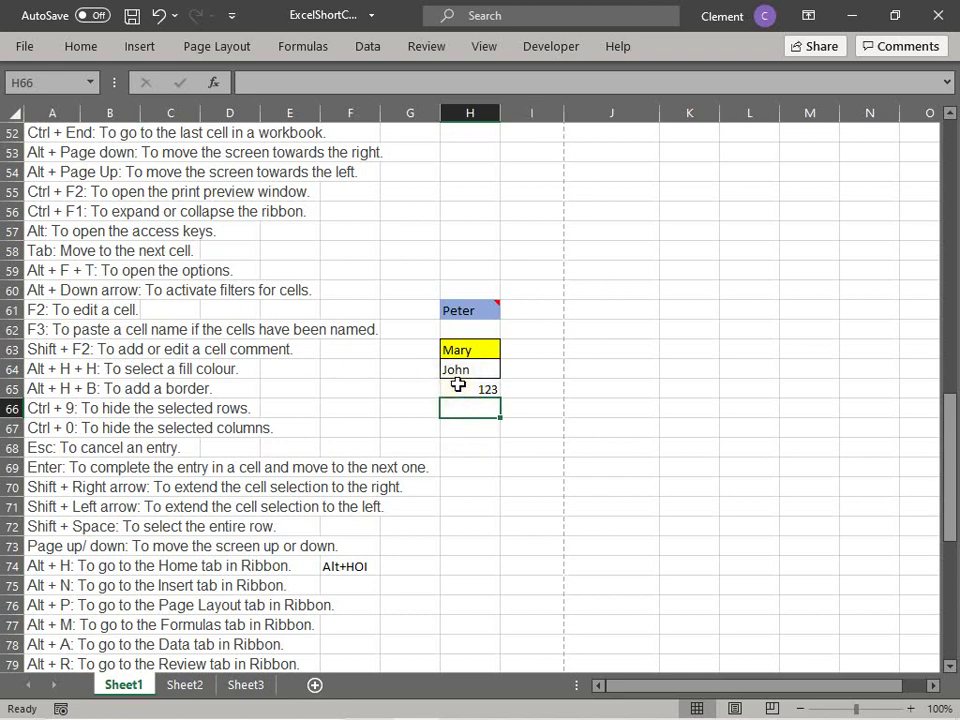
left_click(548, 388)
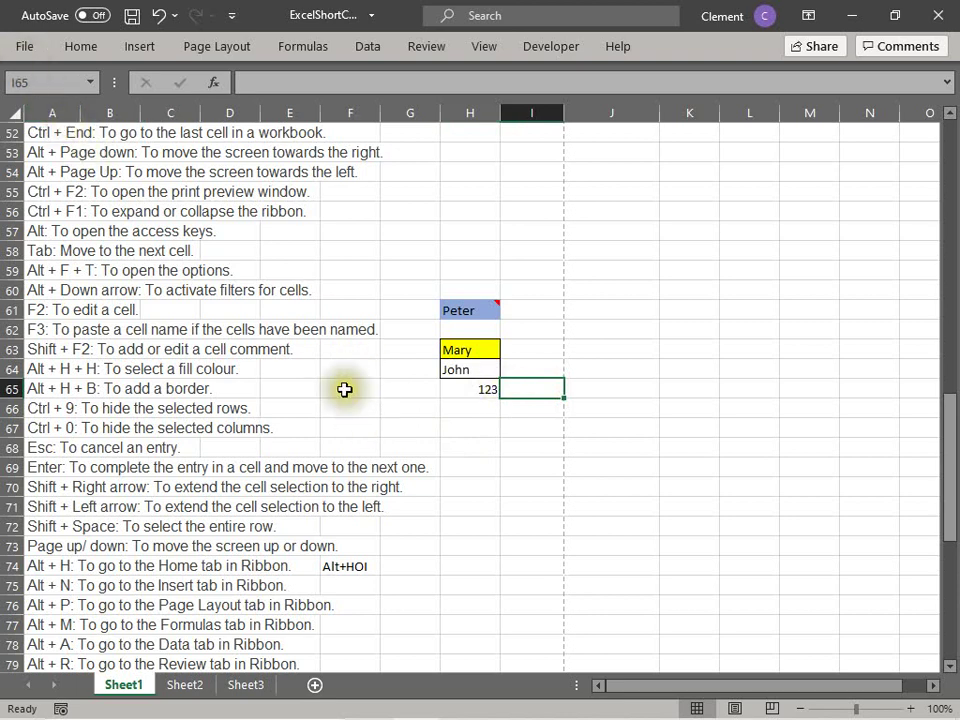
scroll(343, 422, "down", 1)
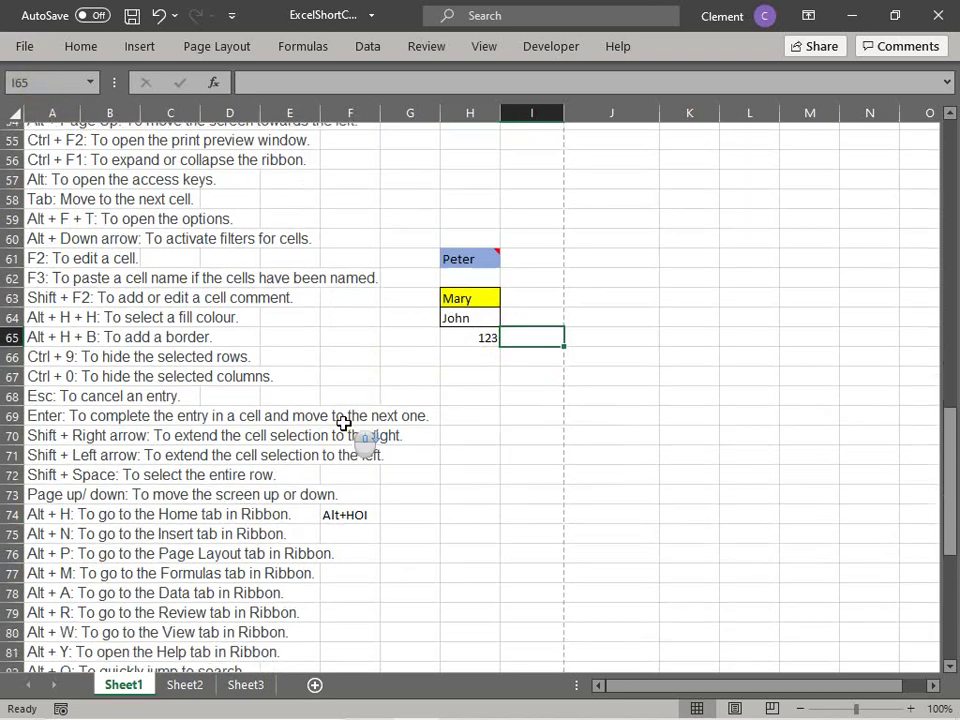
left_click(452, 349)
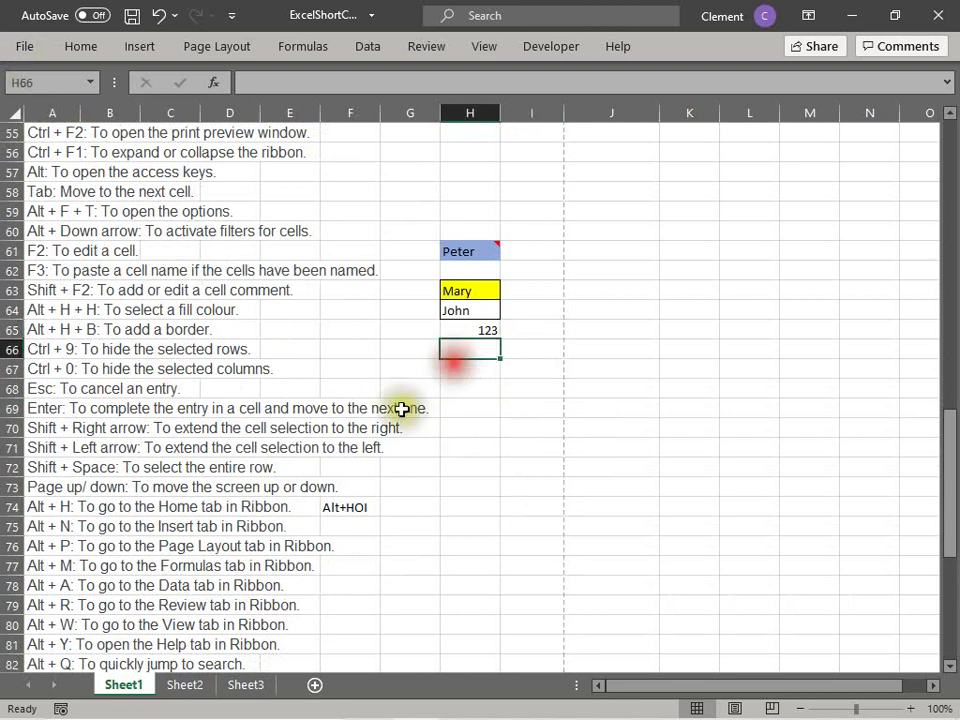
left_click(67, 404)
left_click(55, 427)
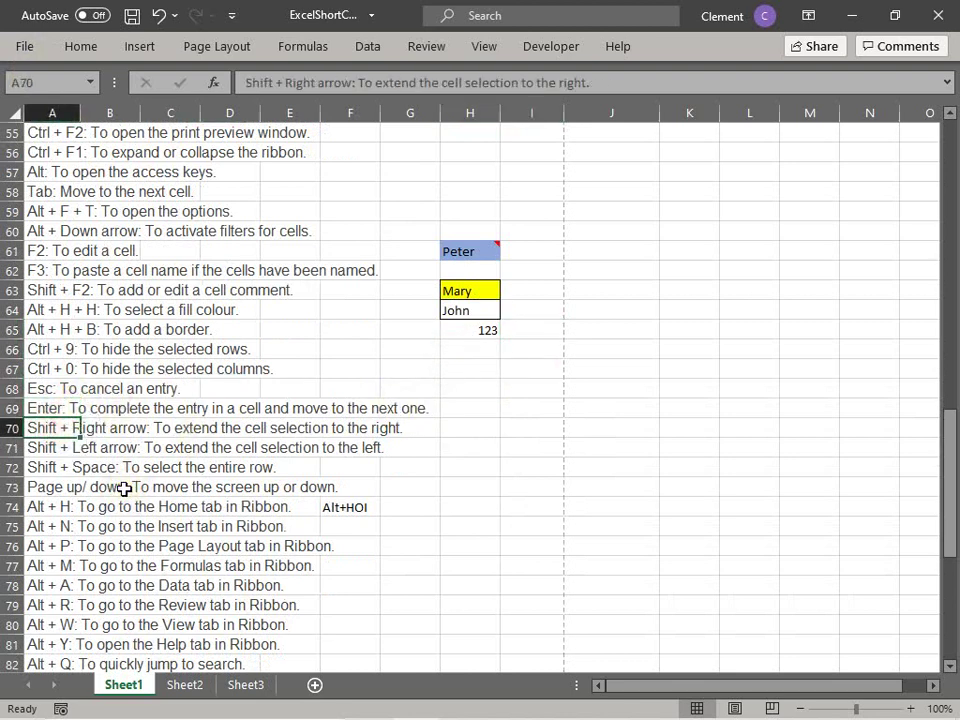
left_click(457, 312)
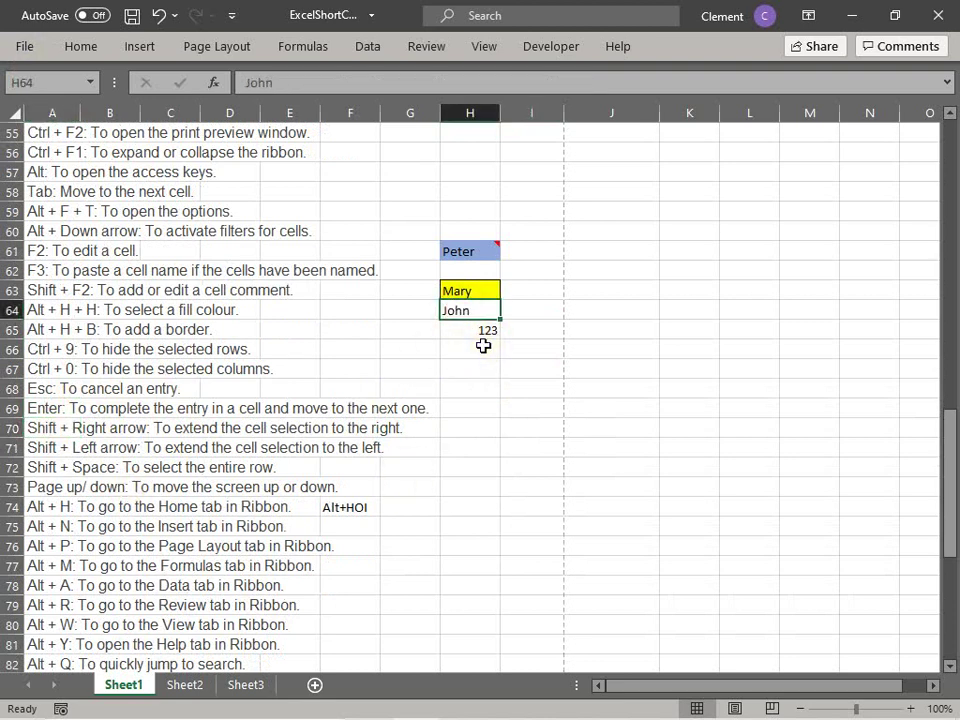
left_click(47, 309)
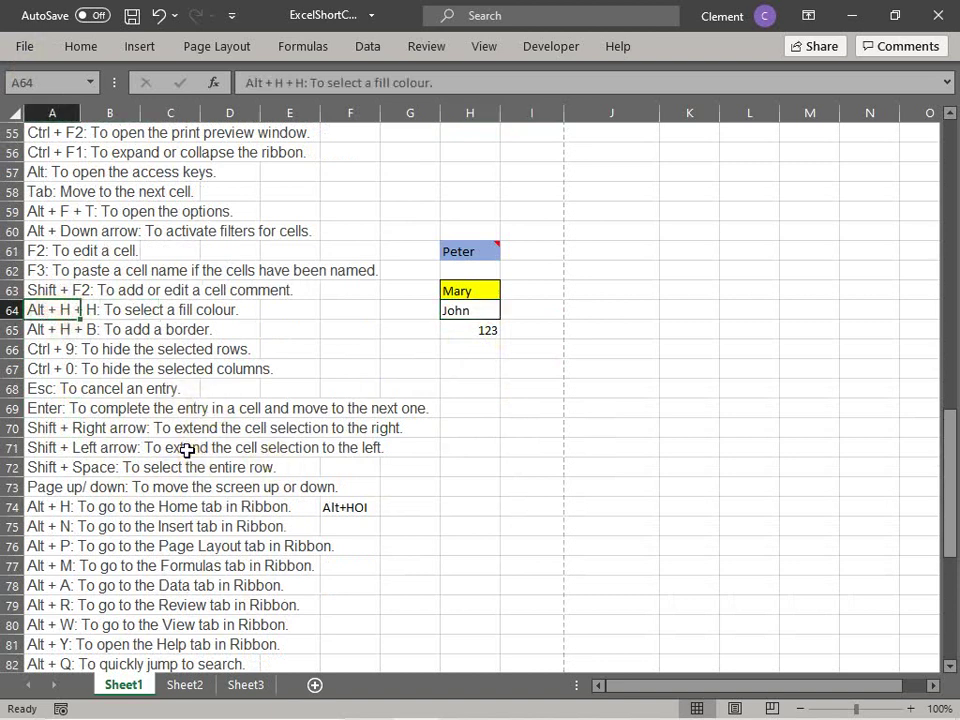
key("shift+Right")
key("shift+Right")
key("shift+Right")
key("shift+Right")
key("shift+Right")
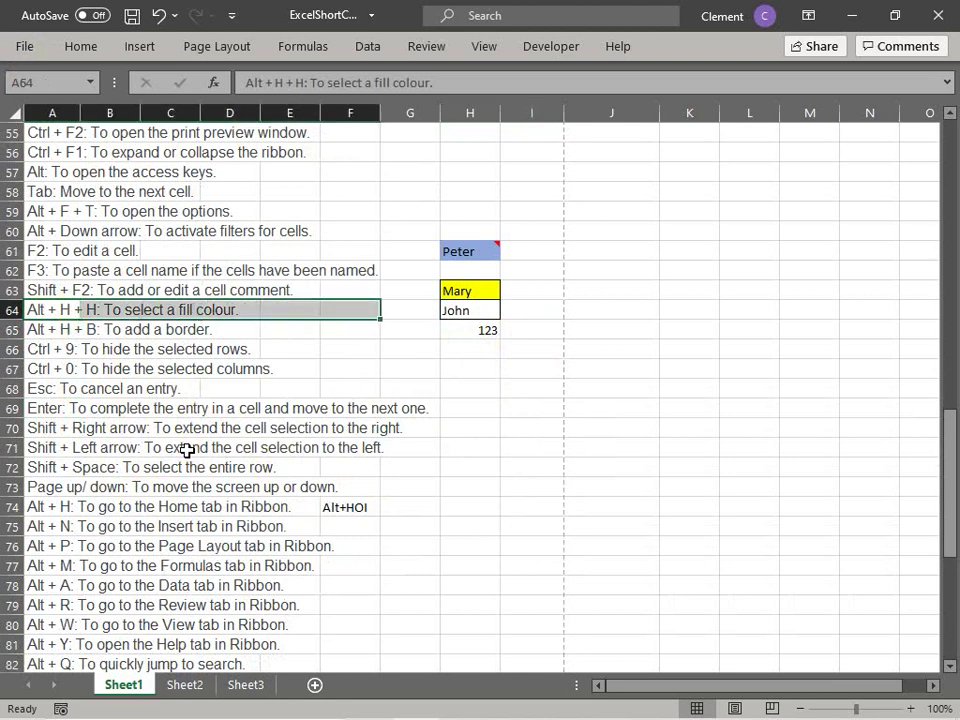
left_click(229, 406)
left_click(35, 309)
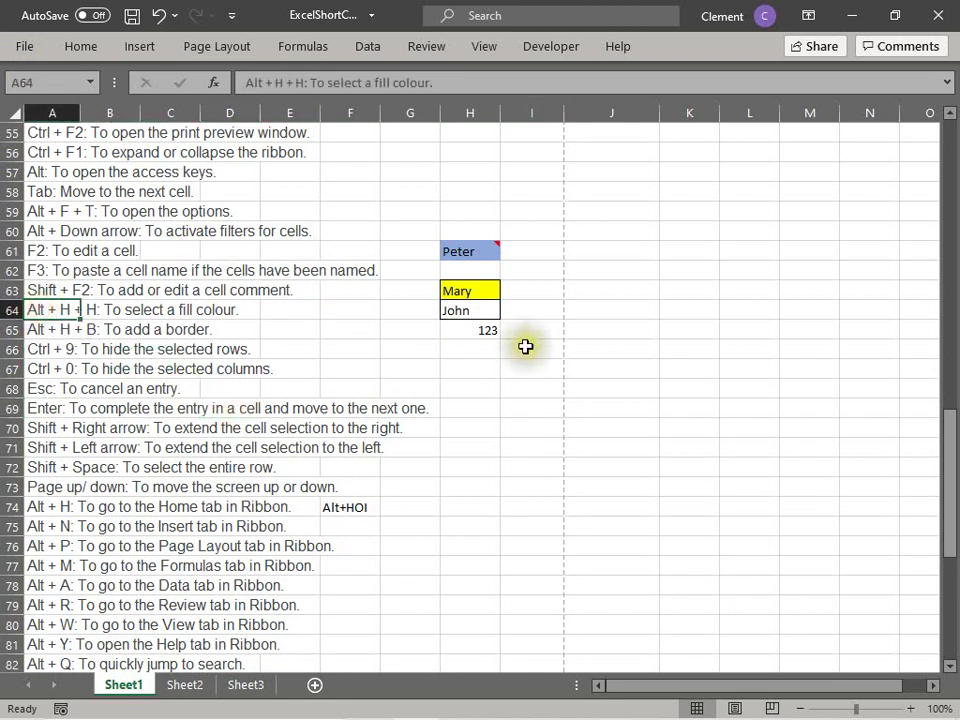
left_click(523, 248)
type("Wng")
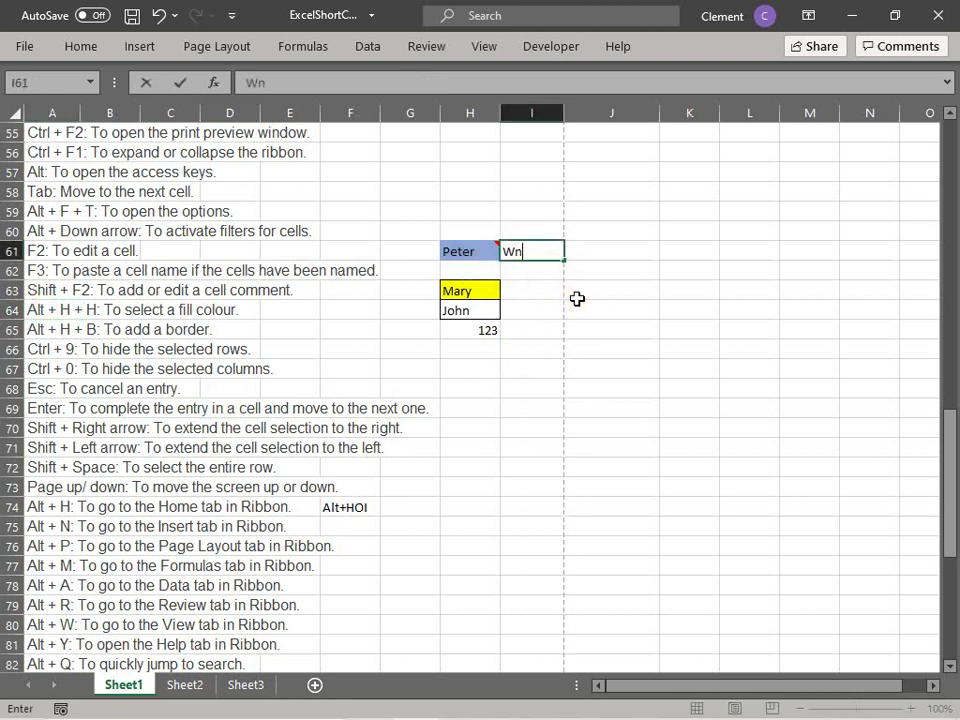
key("BackSpace")
key("BackSpace")
type("ong")
key("Return")
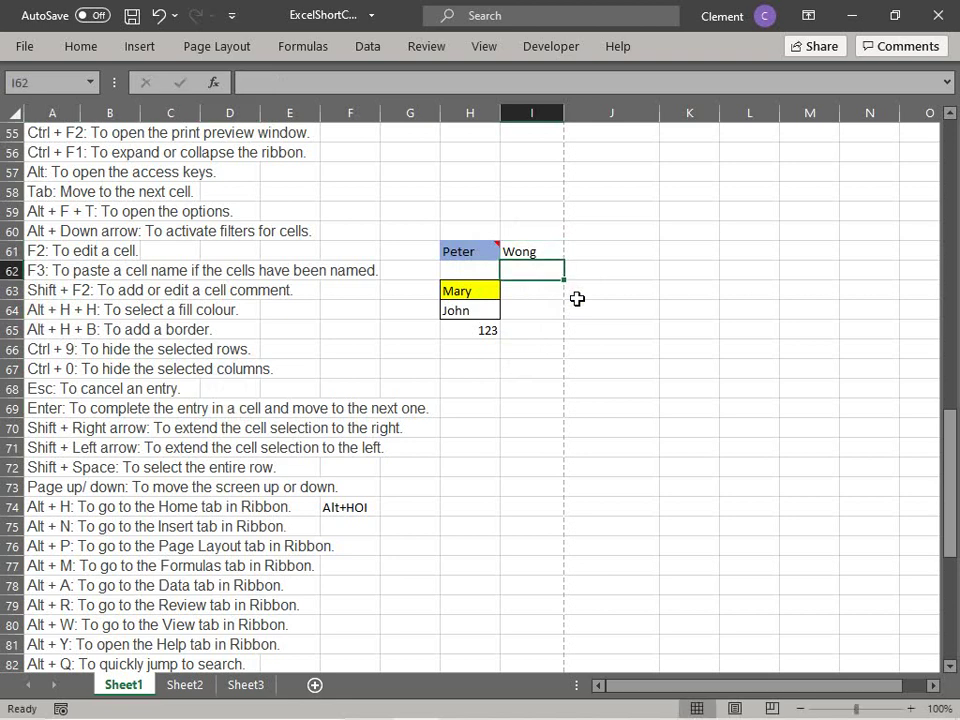
left_click(455, 252)
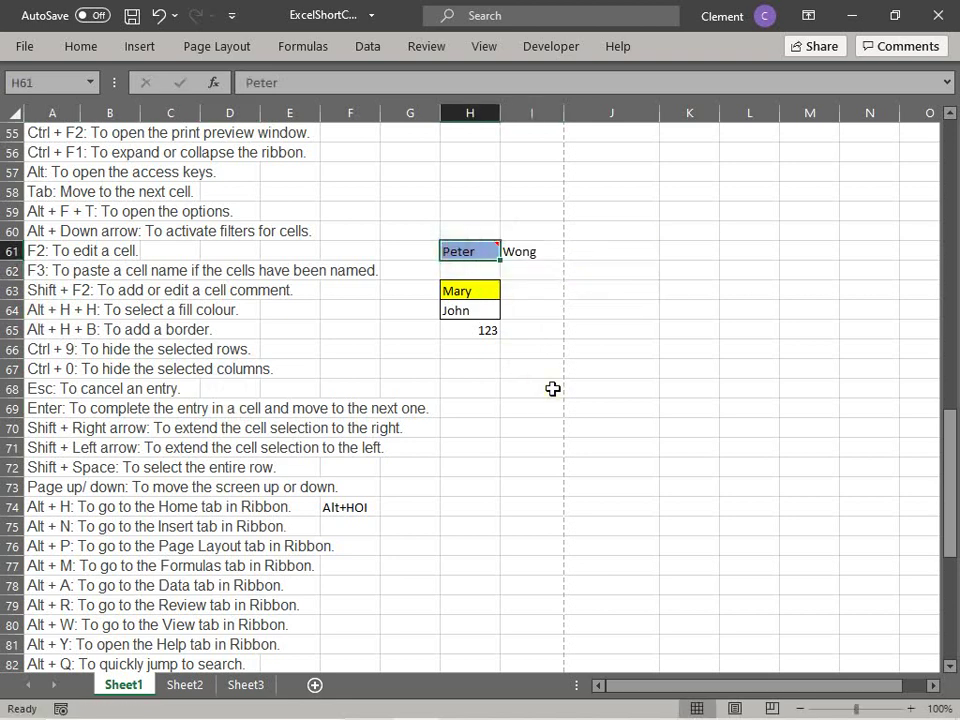
key("shift+Right")
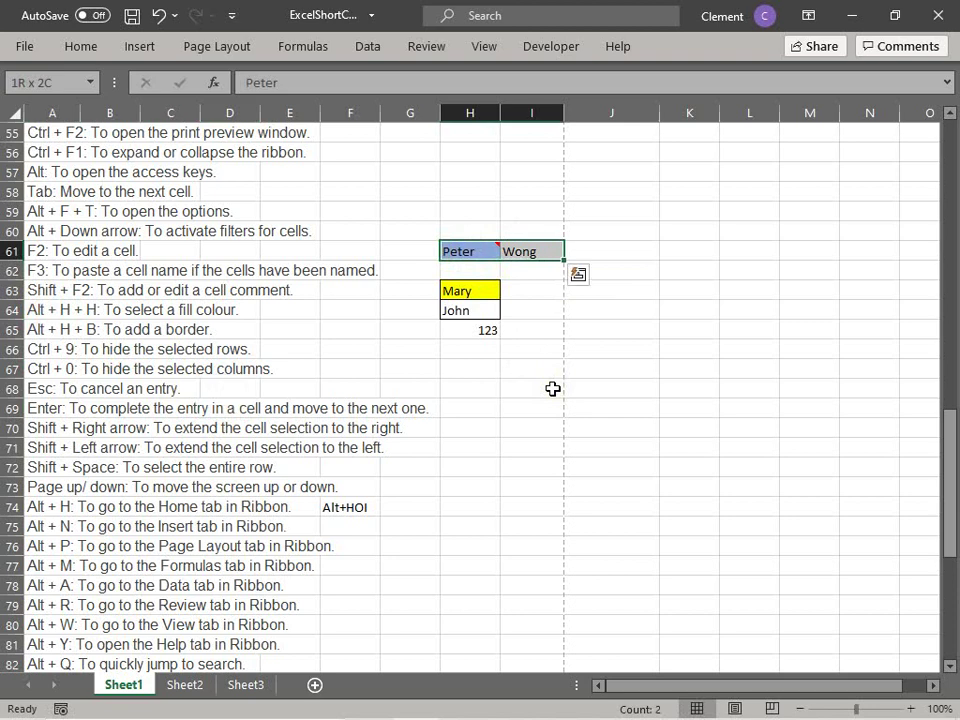
key("shift+Right")
key("shift+Right")
key("shift+Right")
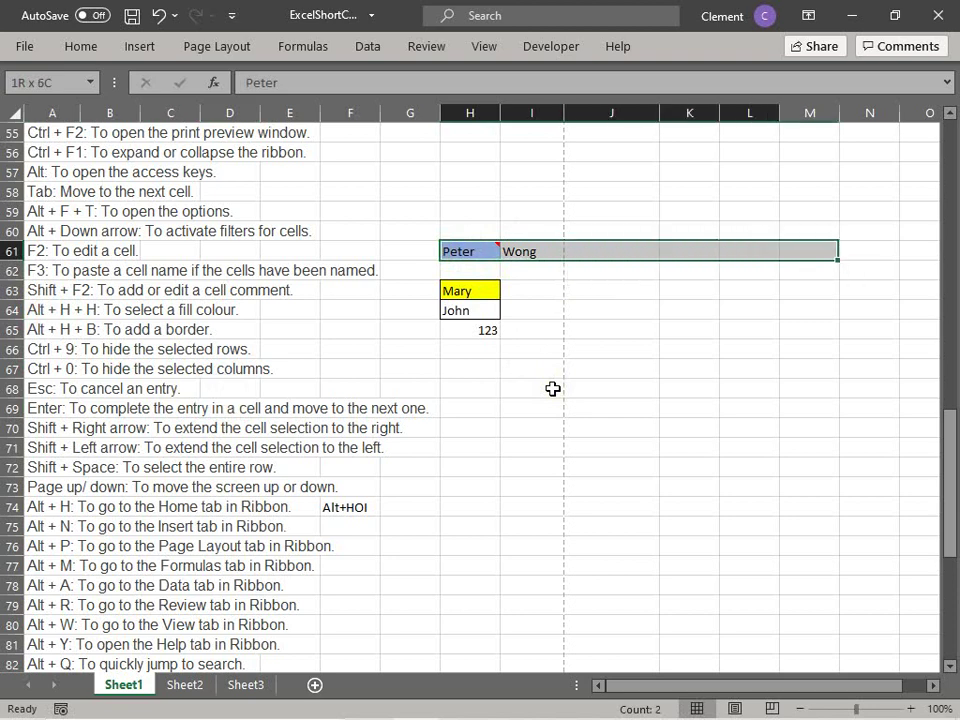
key("shift+Left")
key("shift+Left")
key("shift+Left")
key("shift+Left")
key("shift+Left")
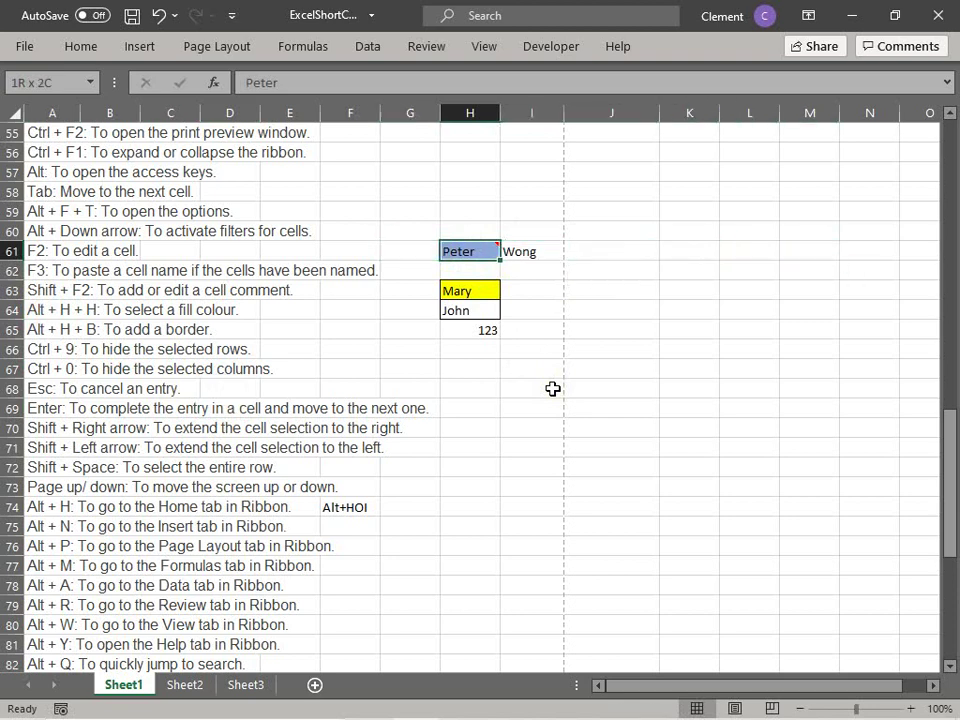
key("shift+Right")
left_click(518, 389)
scroll(517, 403, "down", 1)
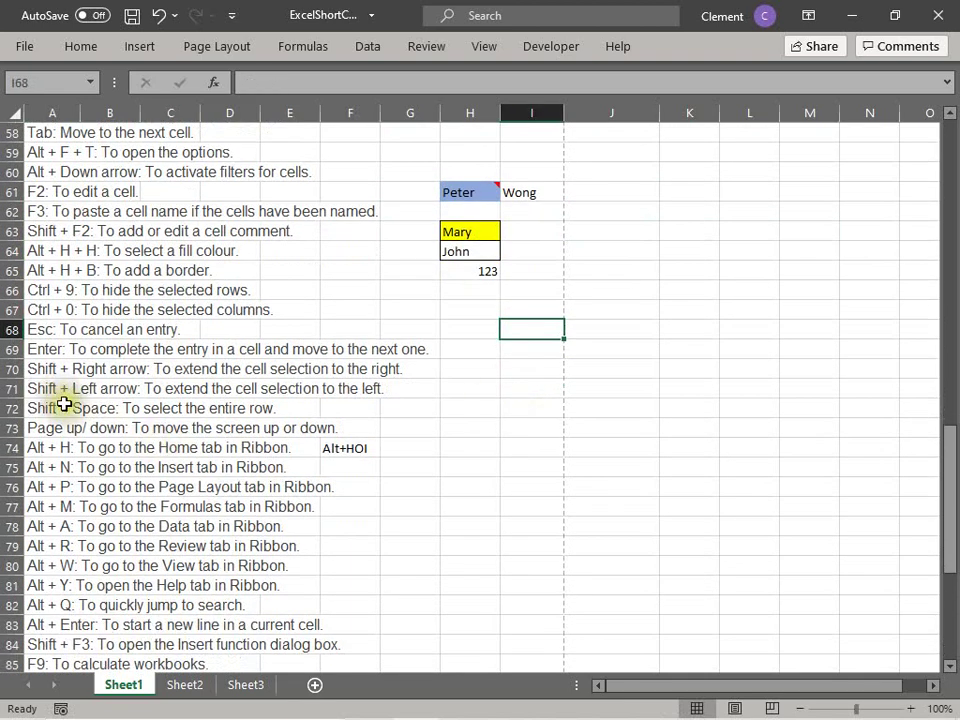
left_click(56, 388)
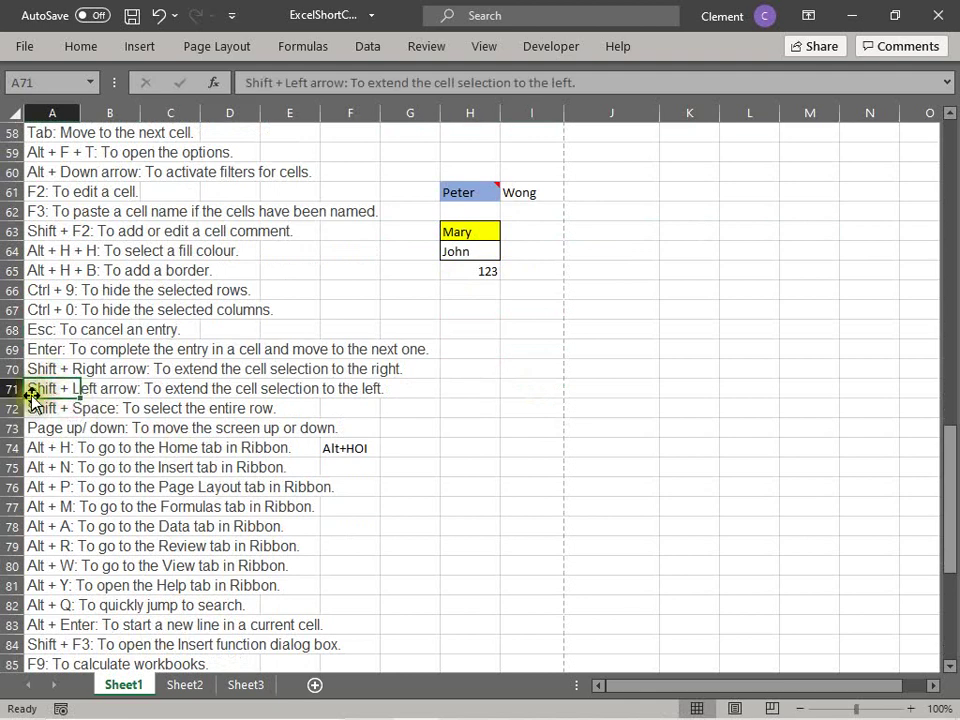
left_click(538, 196)
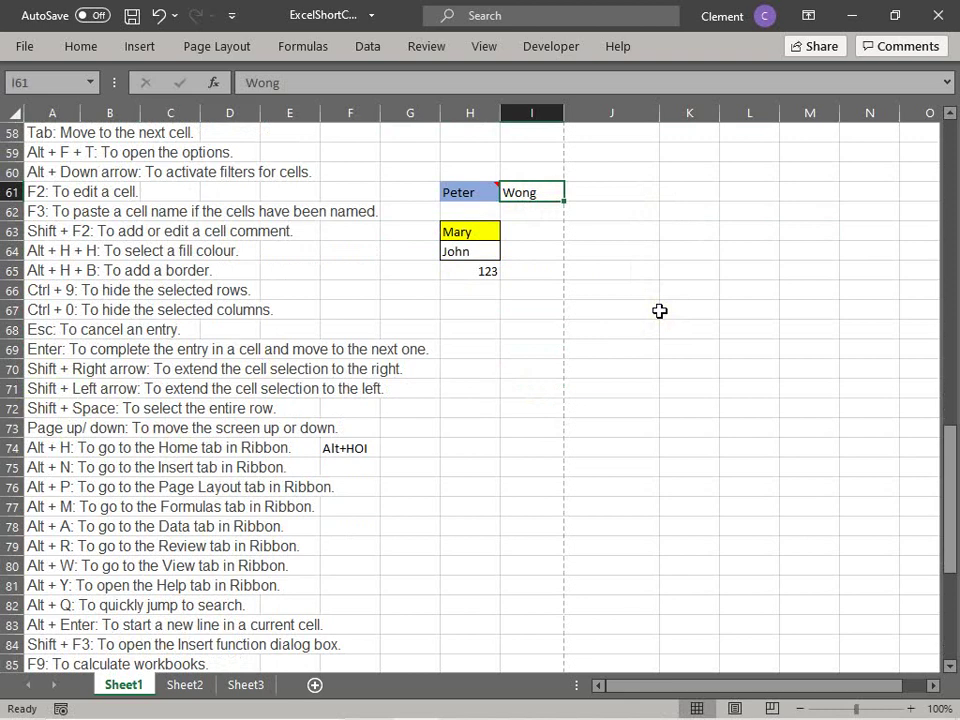
key("shift+Left")
key("shift+Left")
key("shift+Left")
key("shift+Left")
key("shift+Left")
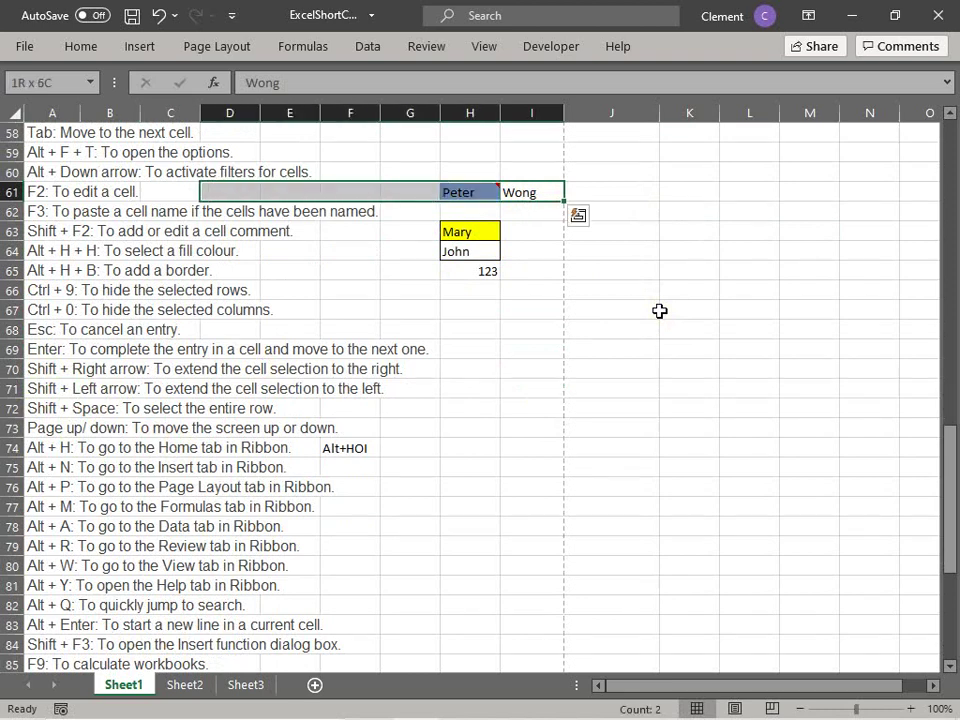
left_click(405, 295)
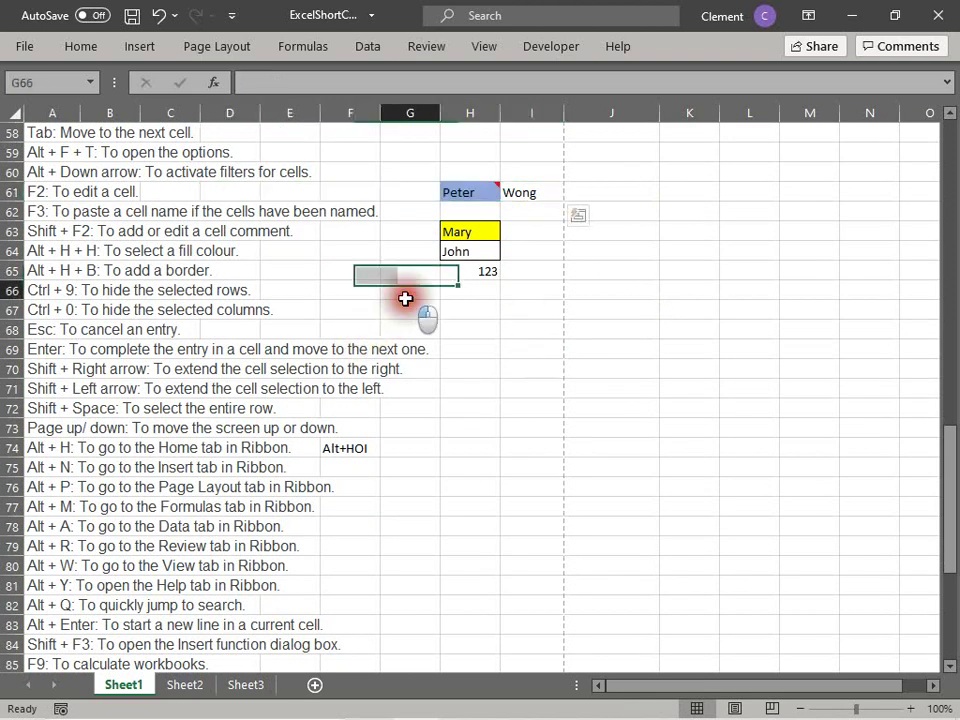
scroll(221, 343, "down", 2)
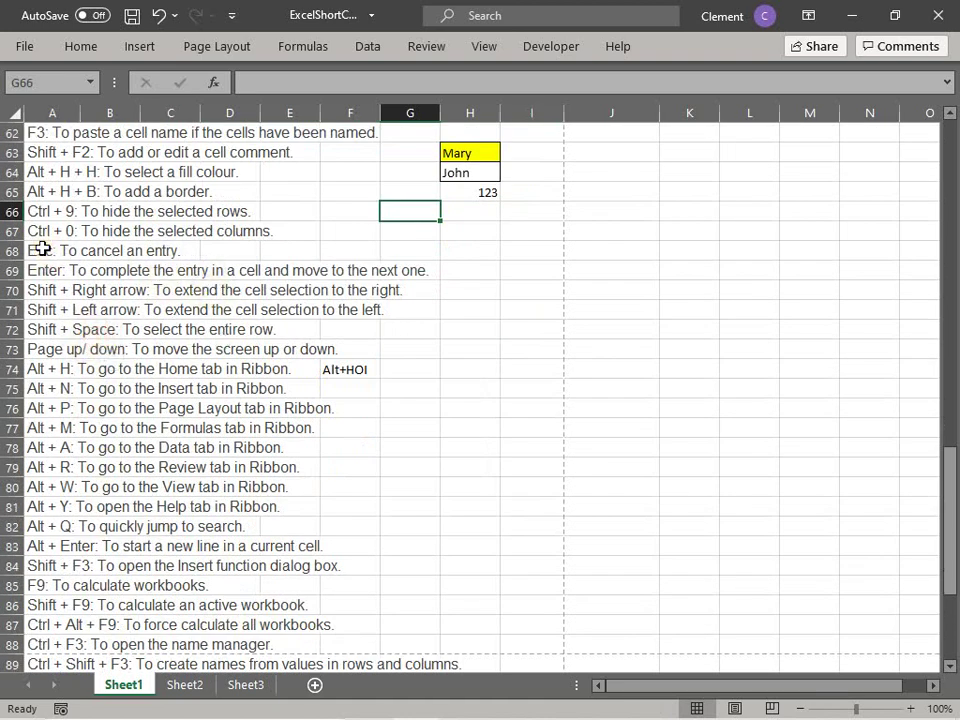
left_click(42, 249)
left_click(52, 310)
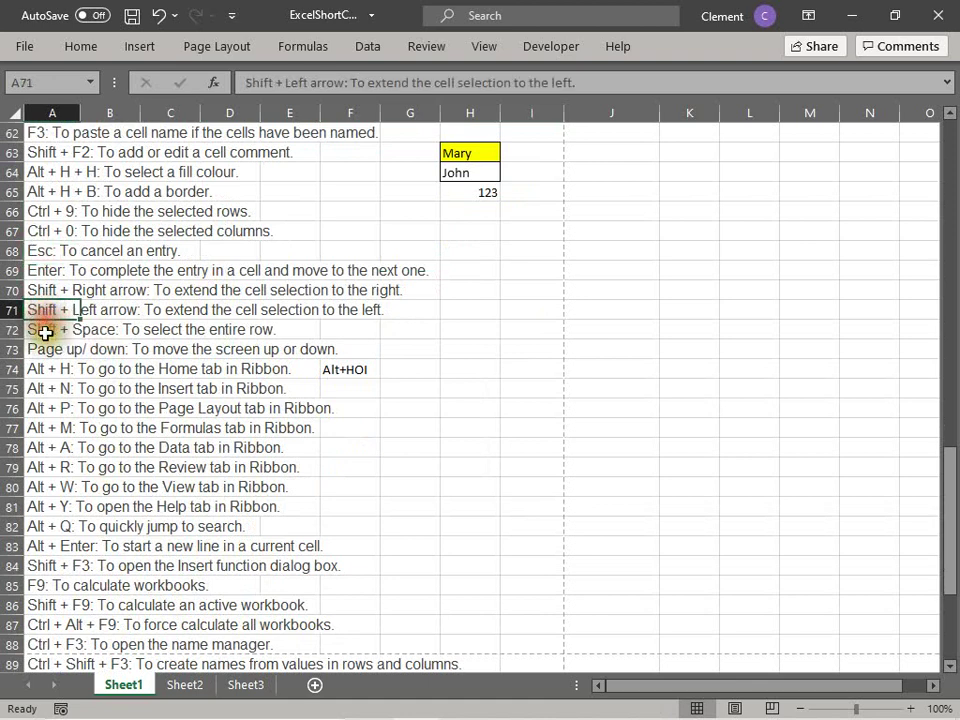
left_click(44, 330)
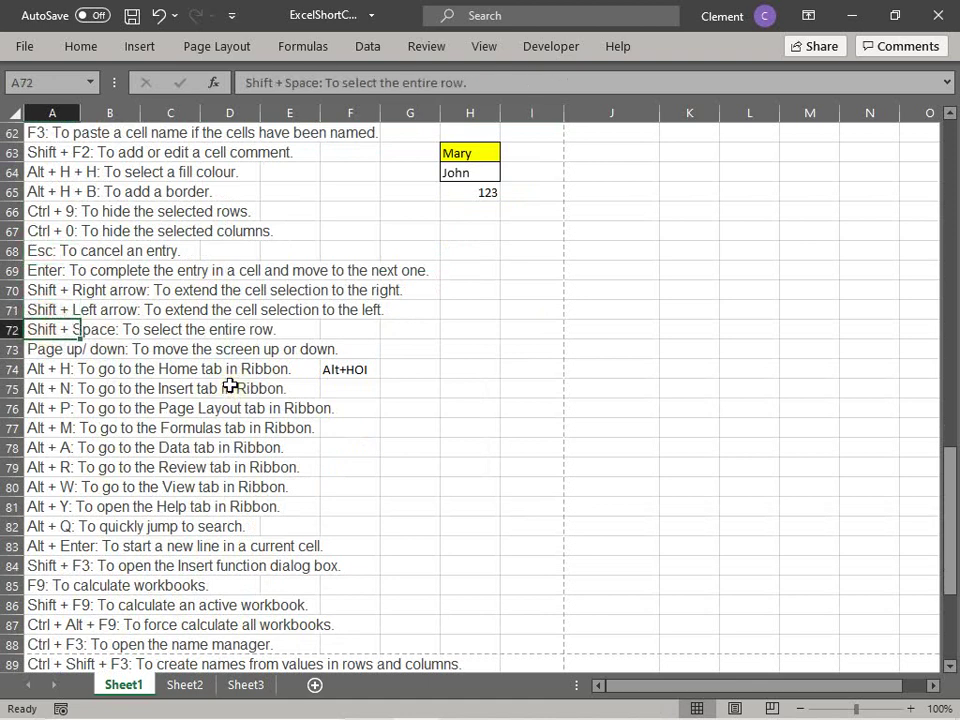
key("shift+space")
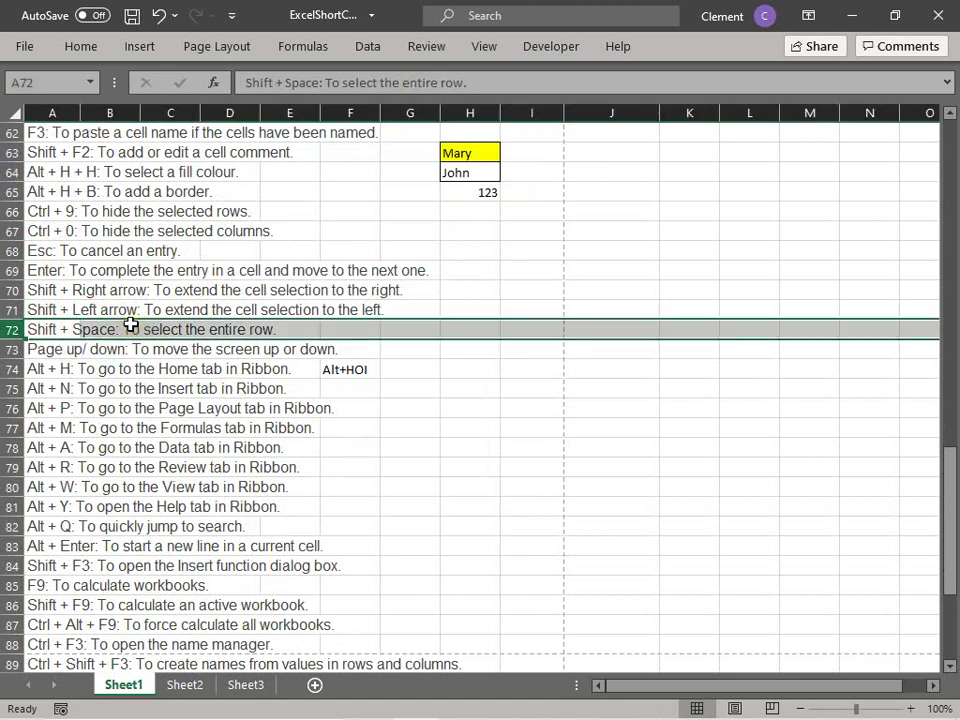
key("ctrl+b")
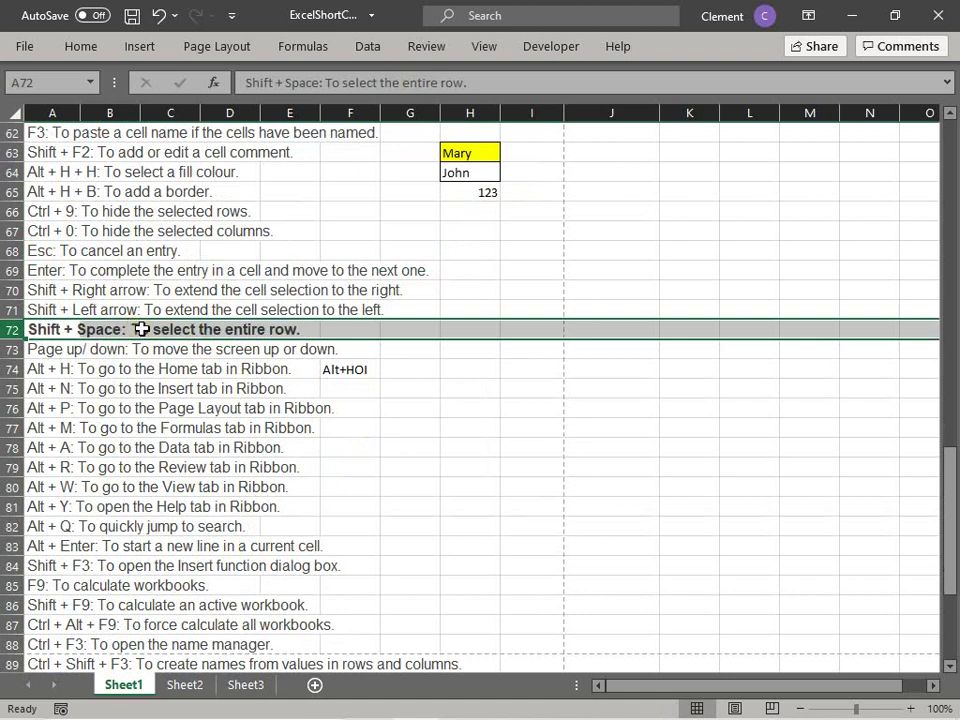
key("ctrl+b")
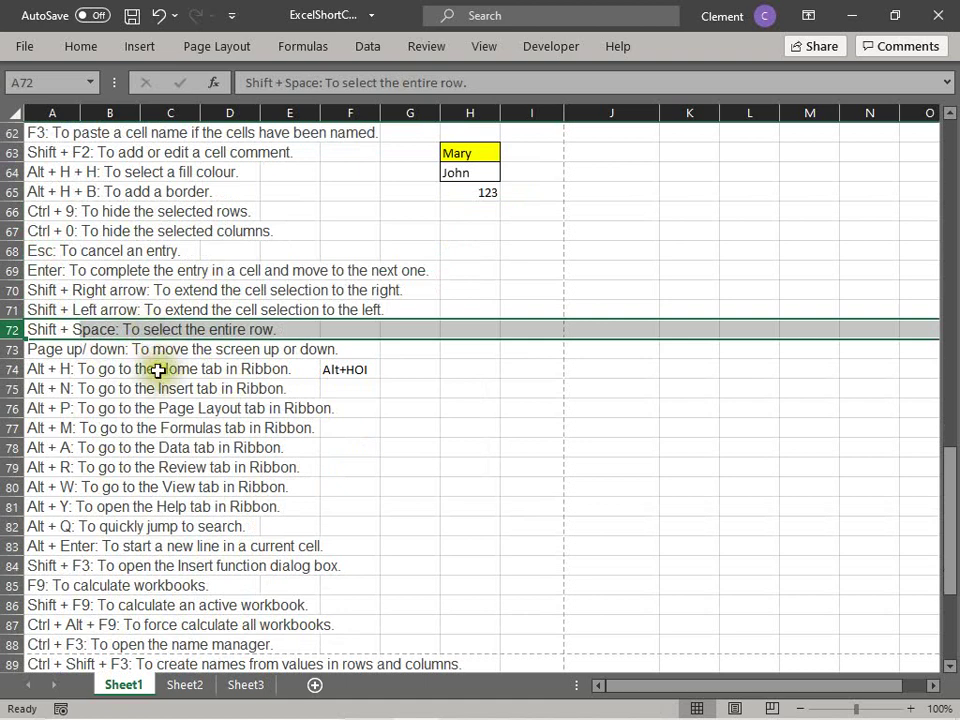
left_click(128, 352)
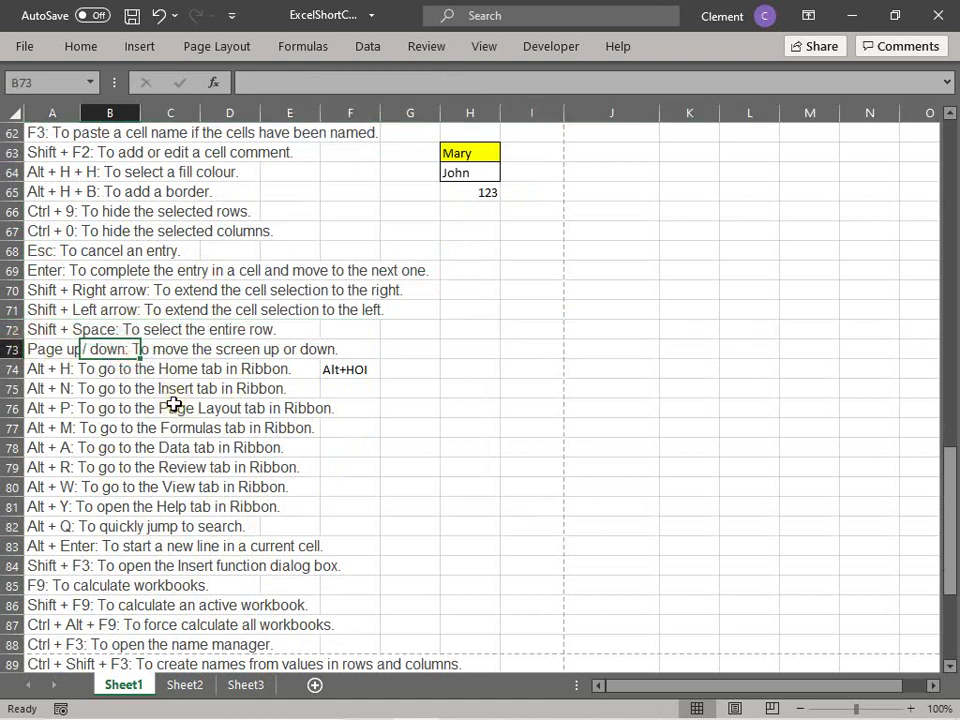
key("shift+space")
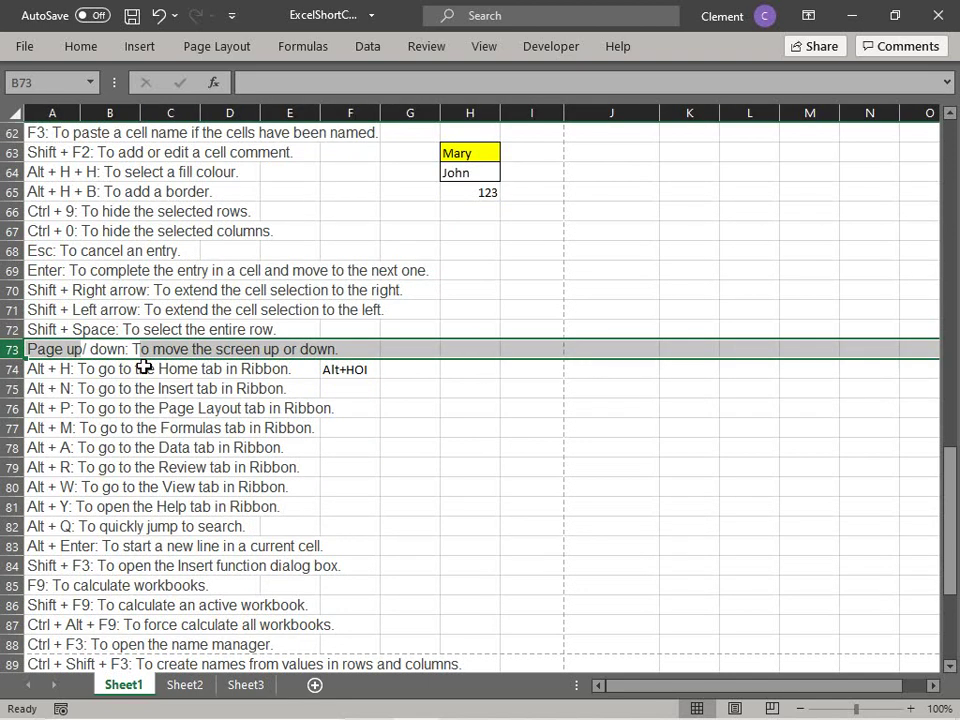
key("ctrl+z")
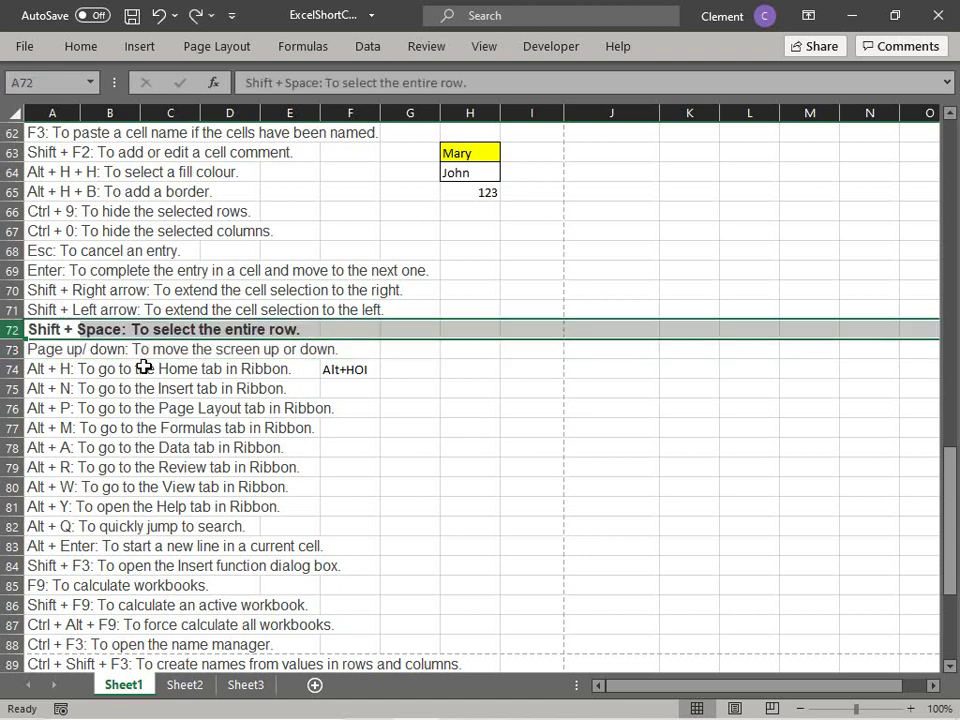
left_click(144, 368)
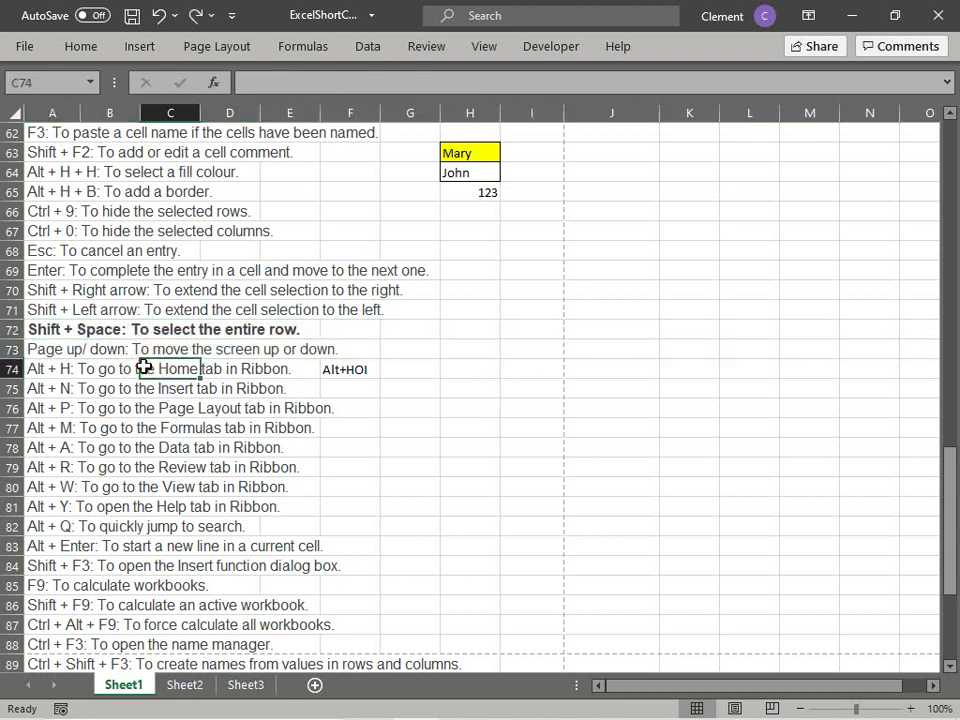
key("ctrl+z")
left_click(86, 349)
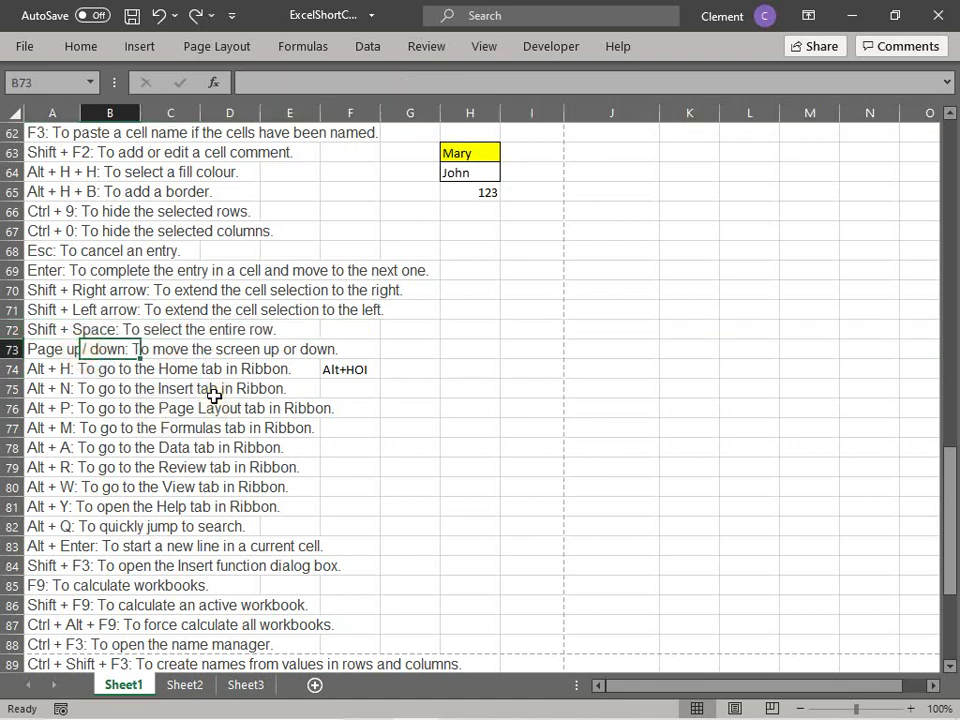
scroll(214, 398, "up", 4)
scroll(214, 398, "down", 4)
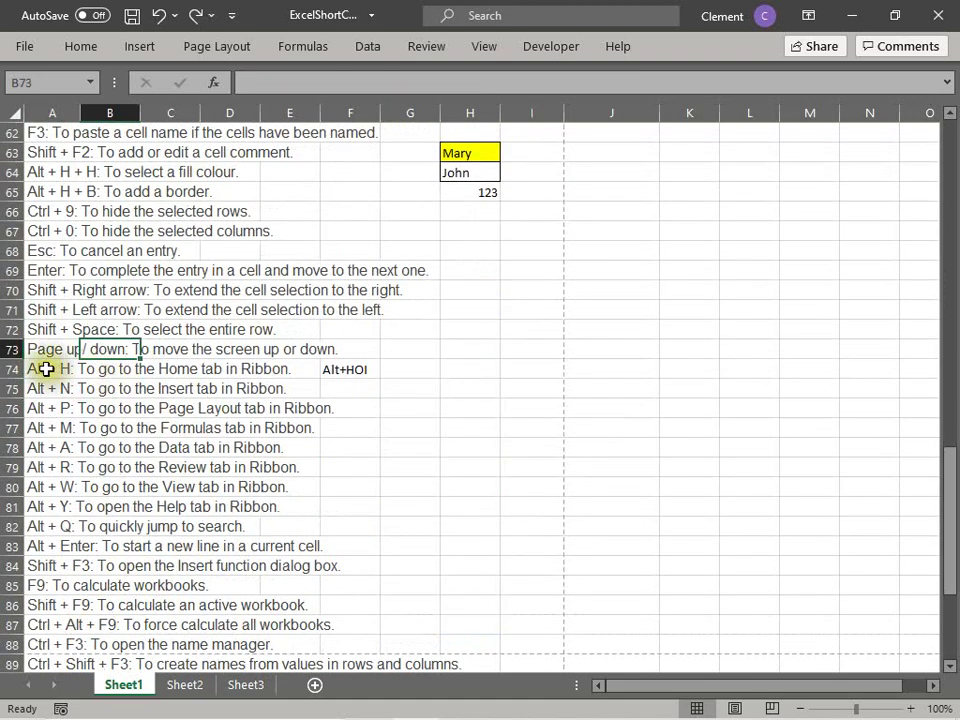
Step: Drag the A/B header border to make column A slightly wider
left_click(47, 369)
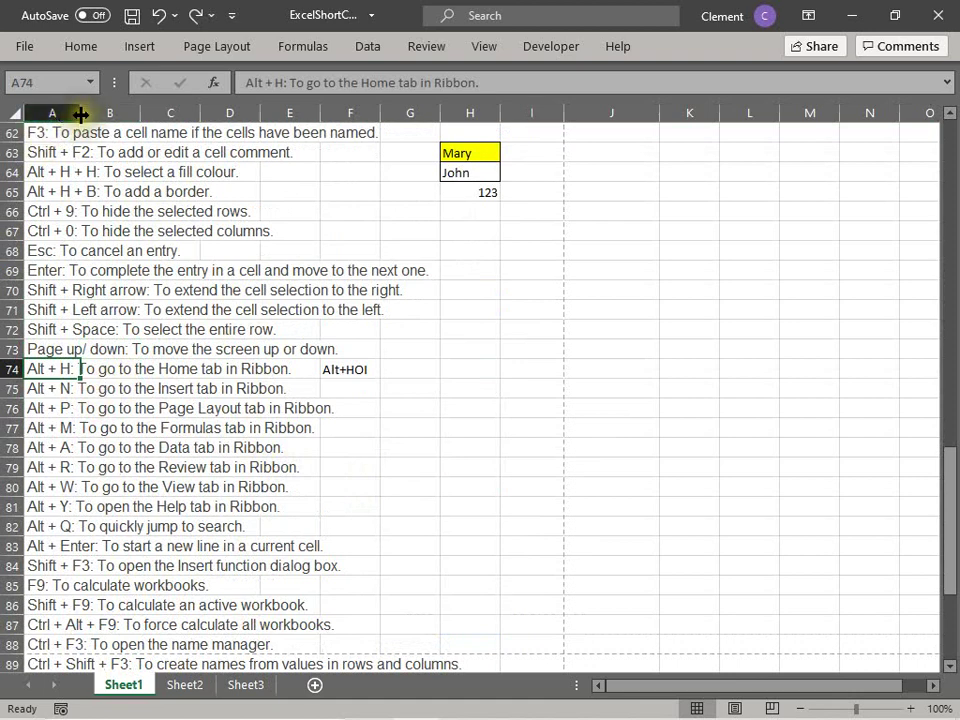
left_click_drag(80, 112, 110, 120)
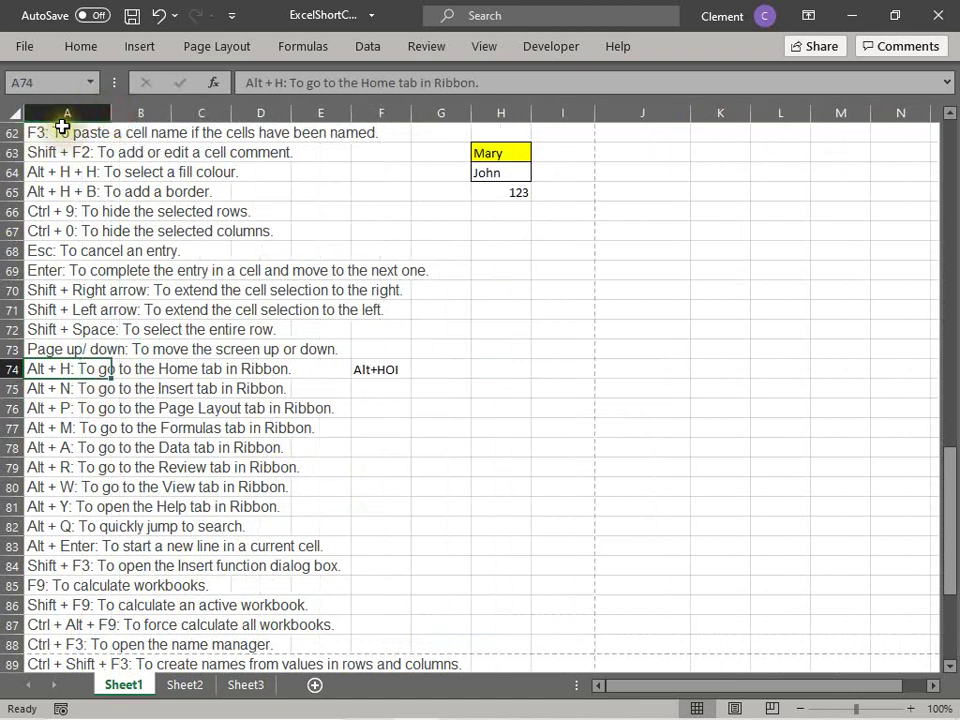
left_click(55, 130)
key("ctrl+shift+Down")
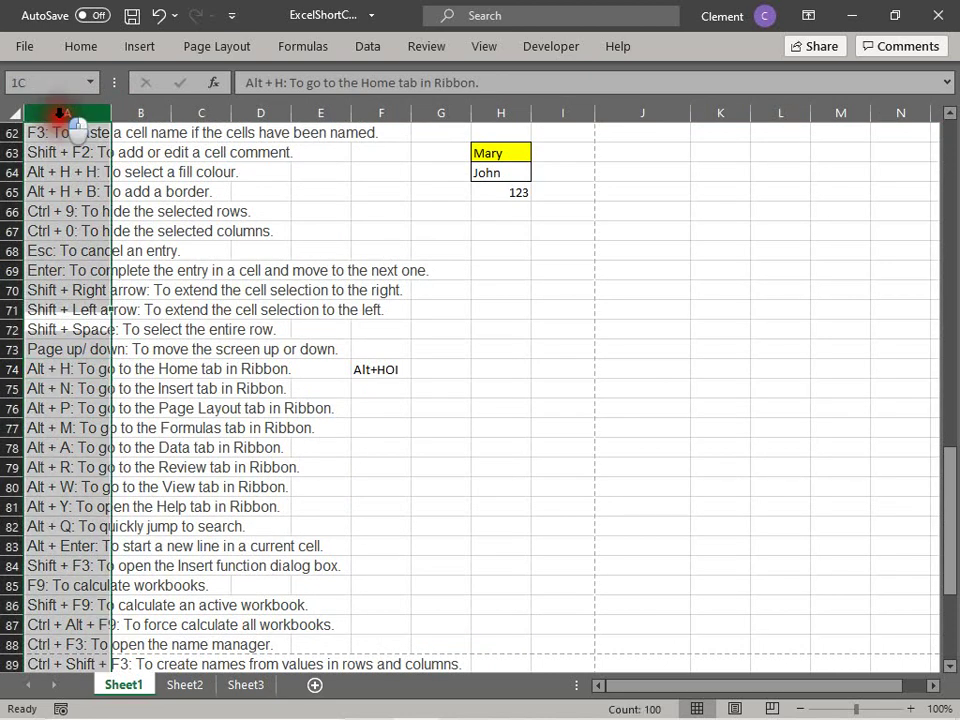
left_click(203, 132)
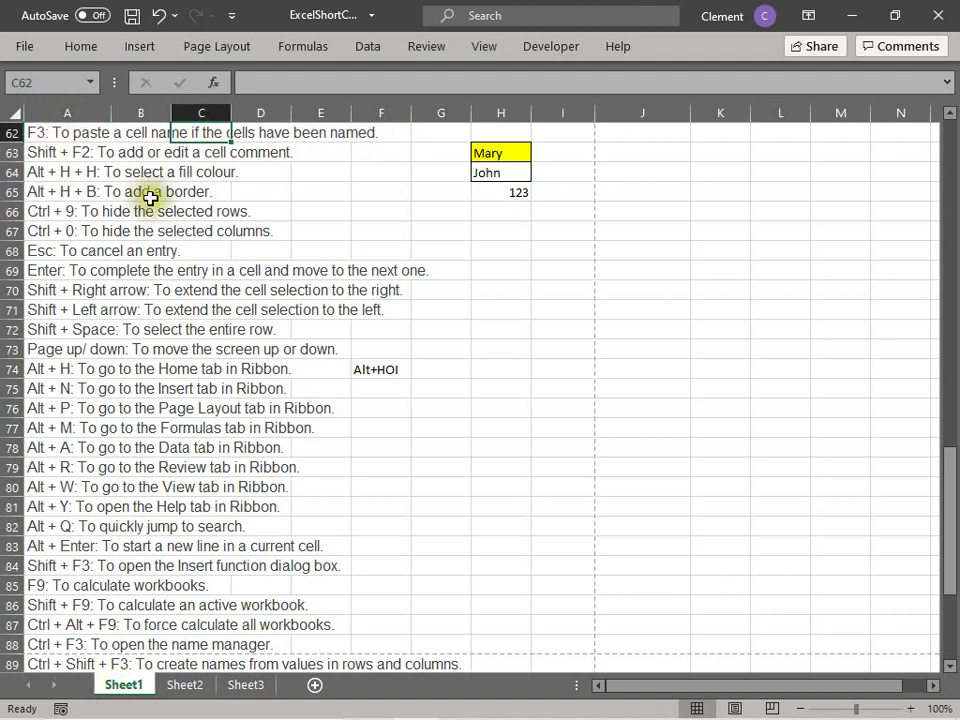
left_click(40, 664)
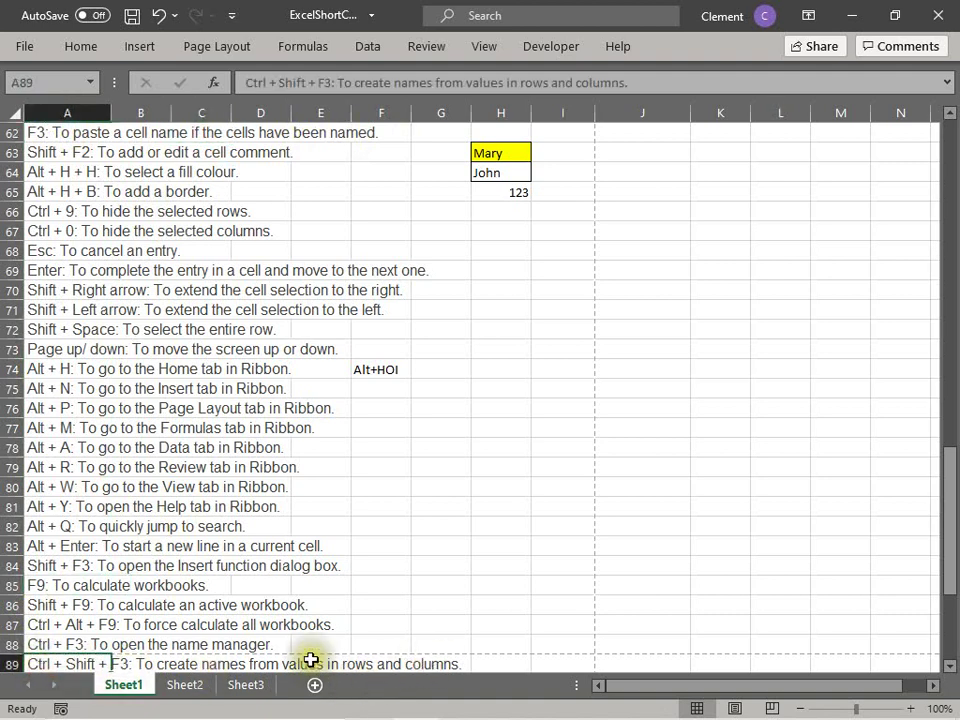
left_click(45, 656)
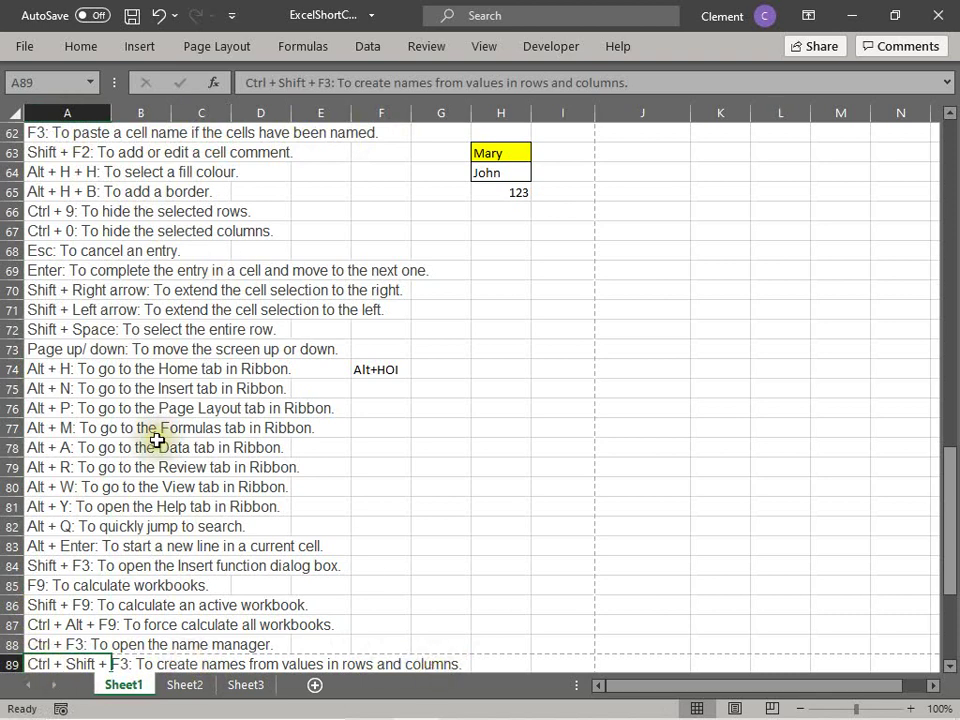
left_click(62, 352)
left_click(392, 366)
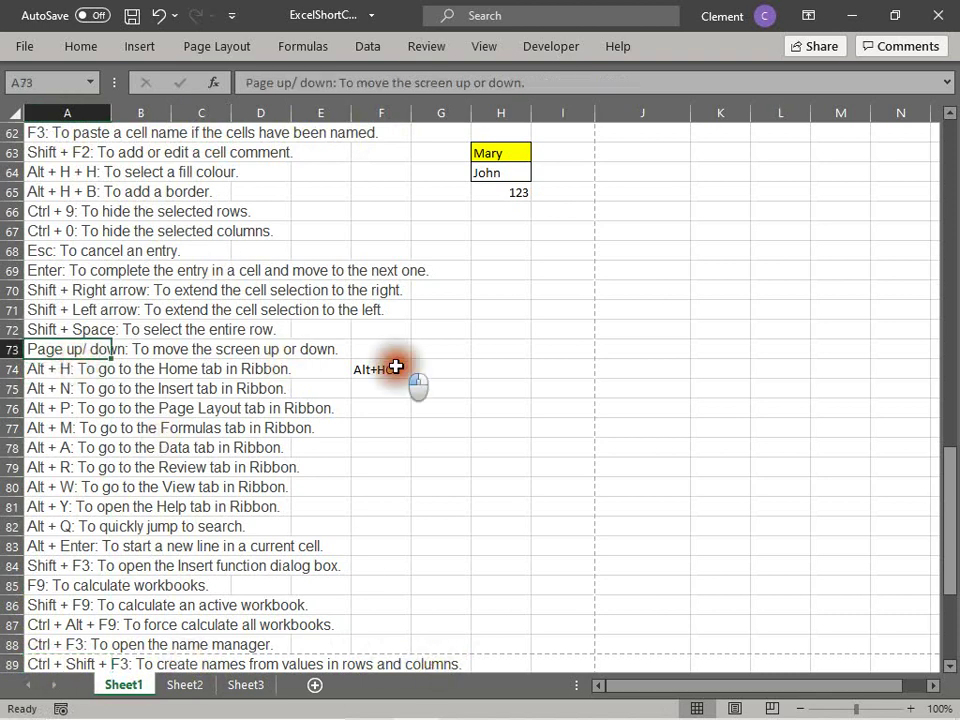
Step: AutoFit column A's width with the Alt, H, O, I key sequence
left_click(52, 370)
key("alt")
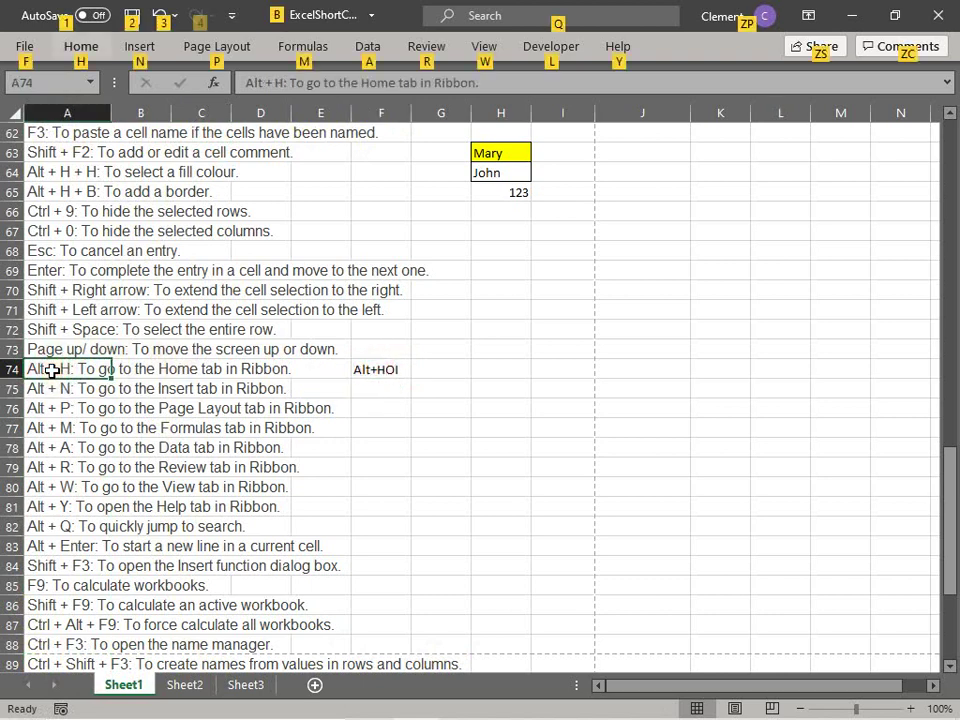
key("h")
key("o")
key("i")
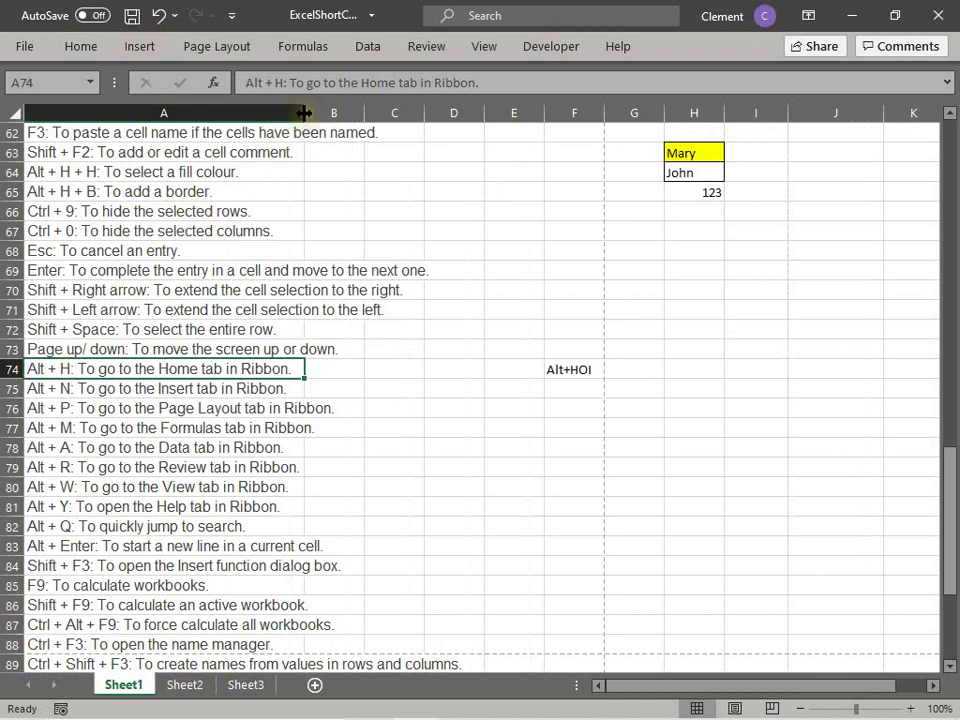
left_click(212, 111)
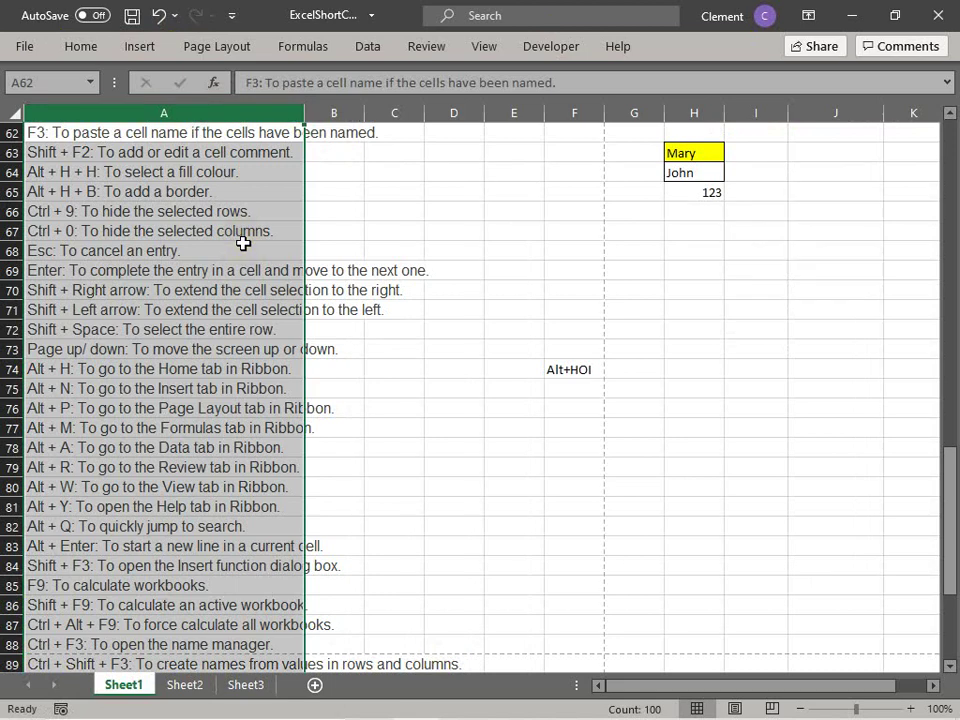
key("alt")
key("h")
key("o")
key("i")
left_click(243, 243)
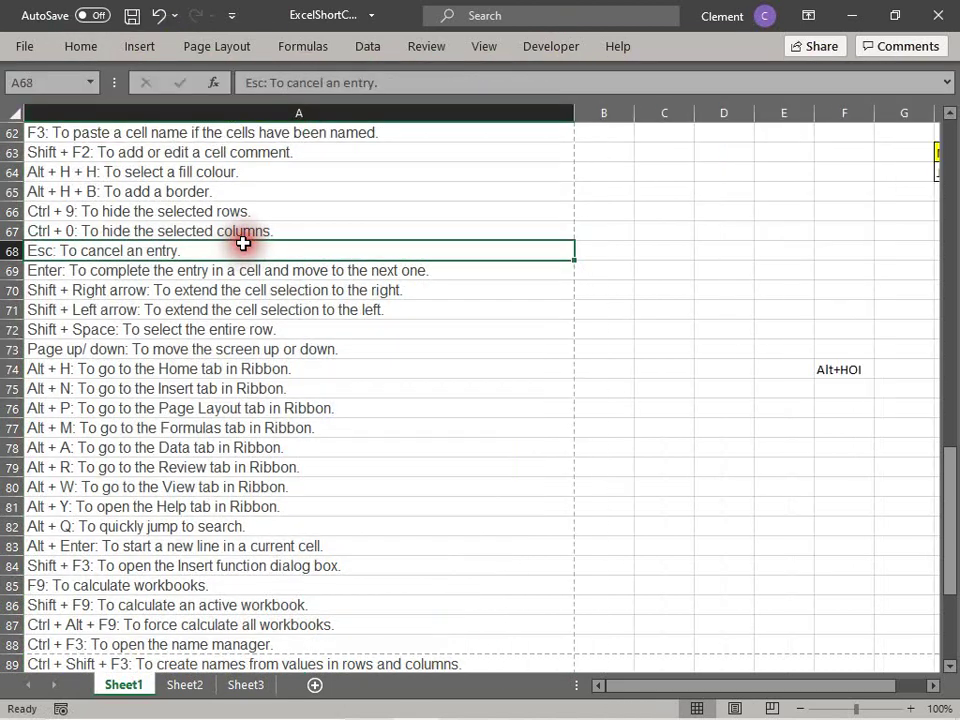
left_click(141, 116)
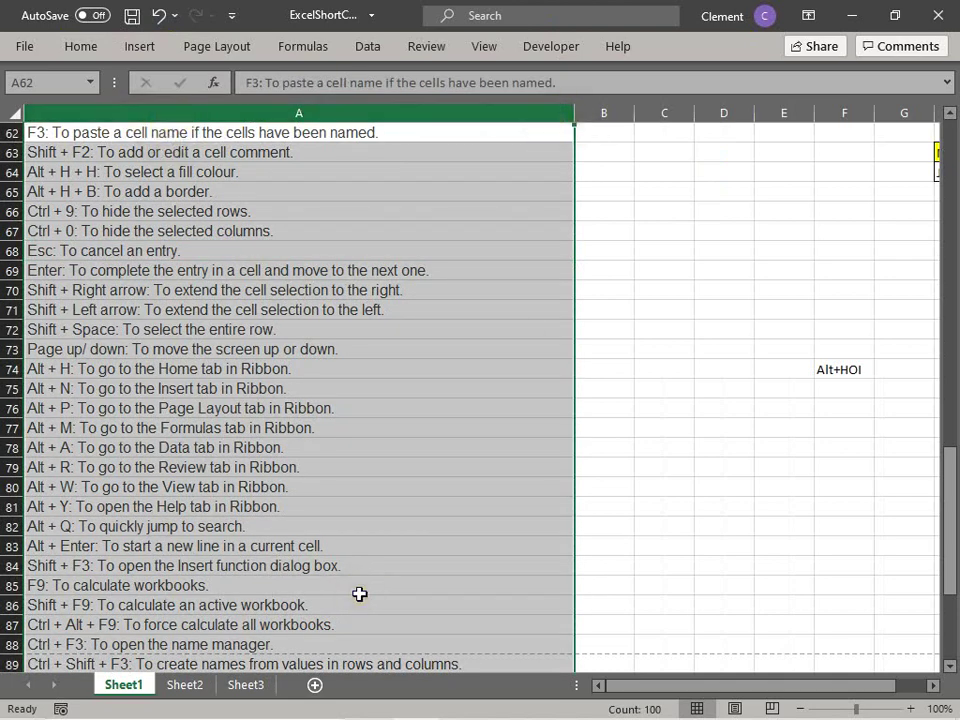
scroll(360, 594, "down", 2)
scroll(360, 594, "down", 6)
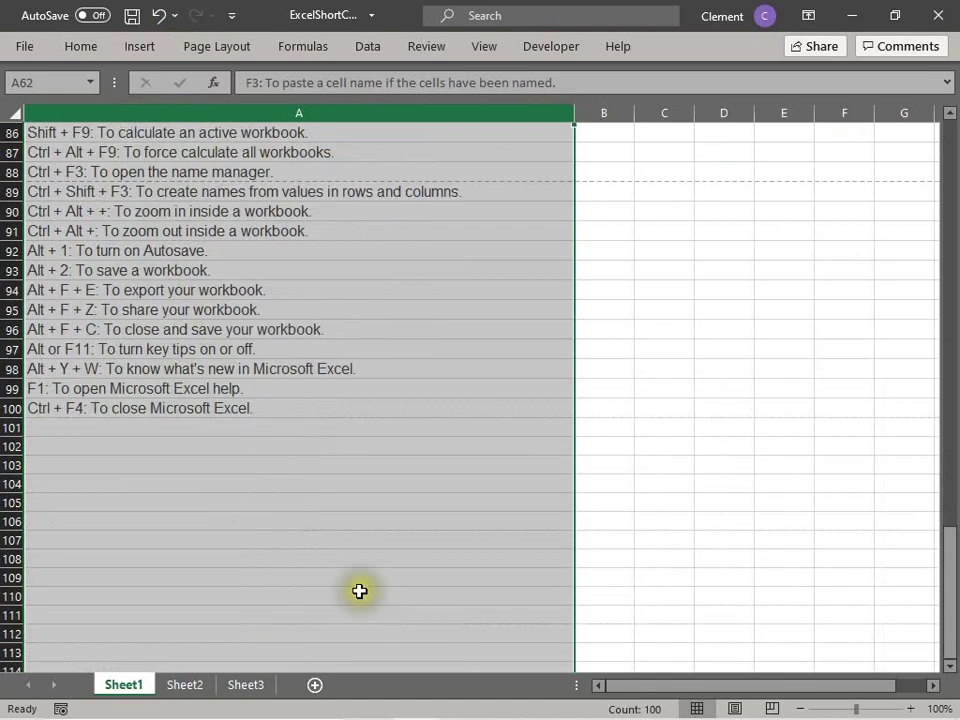
scroll(360, 591, "up", 9)
scroll(360, 591, "up", 4)
scroll(380, 570, "down", 1)
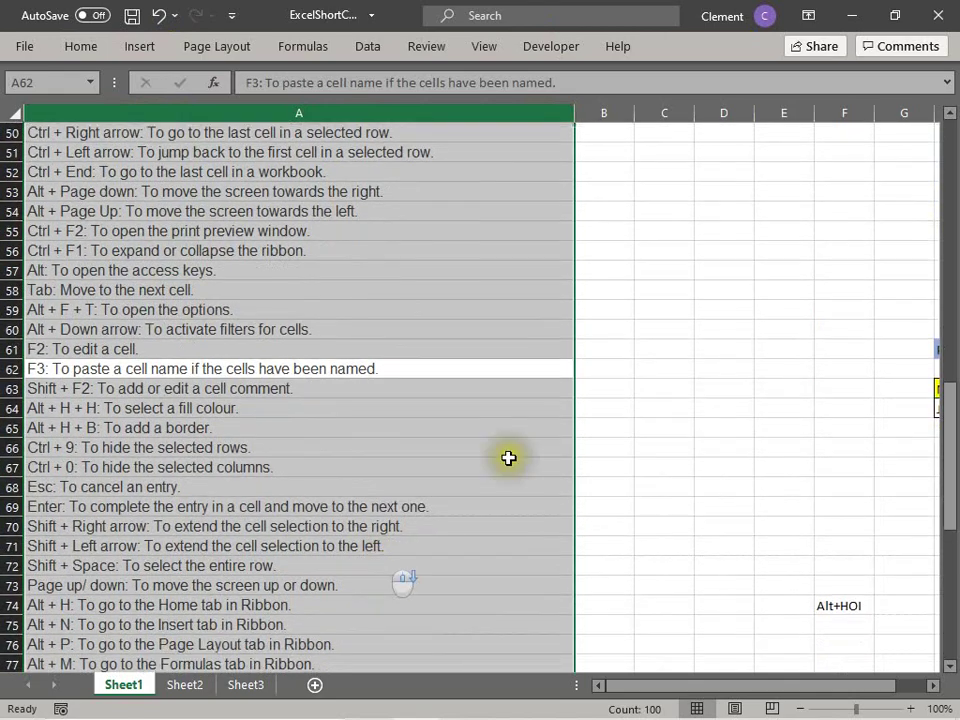
left_click_drag(508, 464, 506, 450)
scroll(482, 349, "down", 1)
left_click(458, 461)
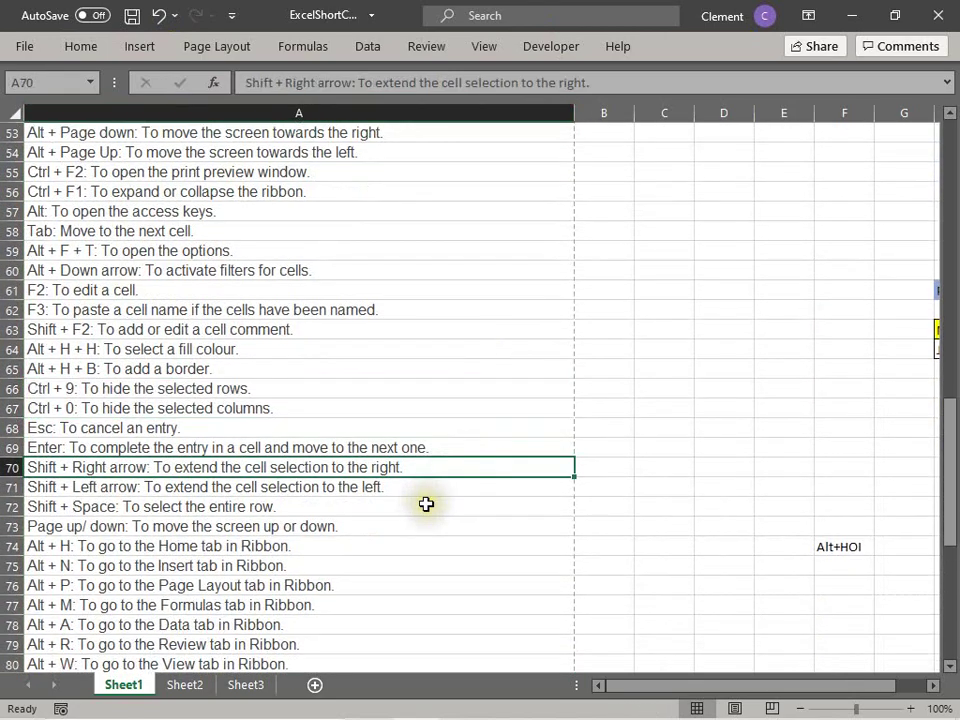
scroll(426, 504, "down", 2)
left_click(363, 407)
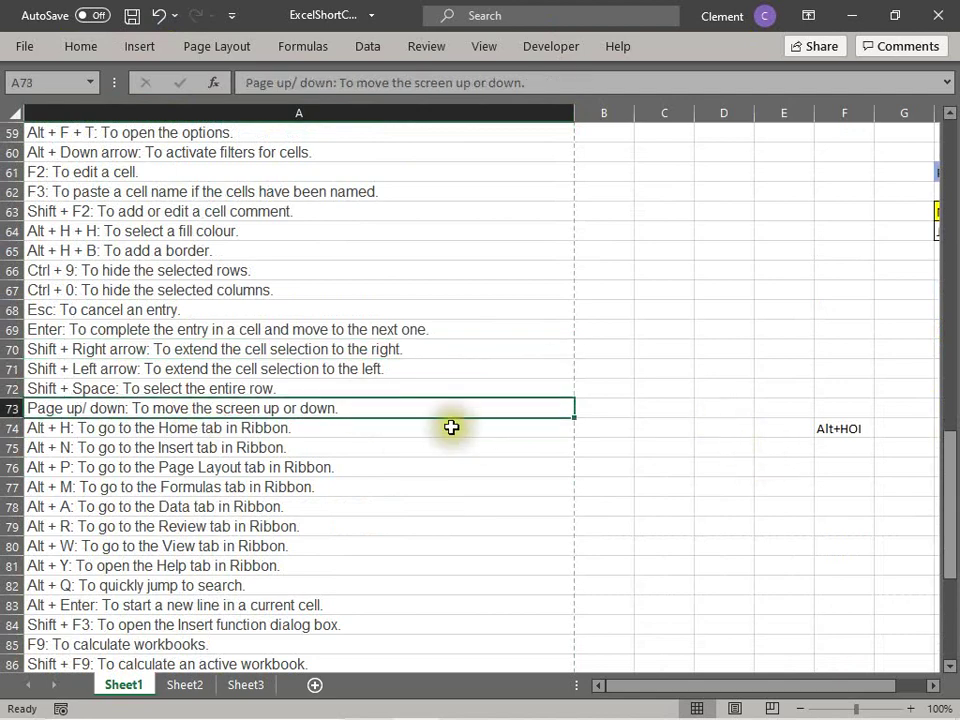
scroll(355, 423, "down", 1)
scroll(355, 423, "down", 1)
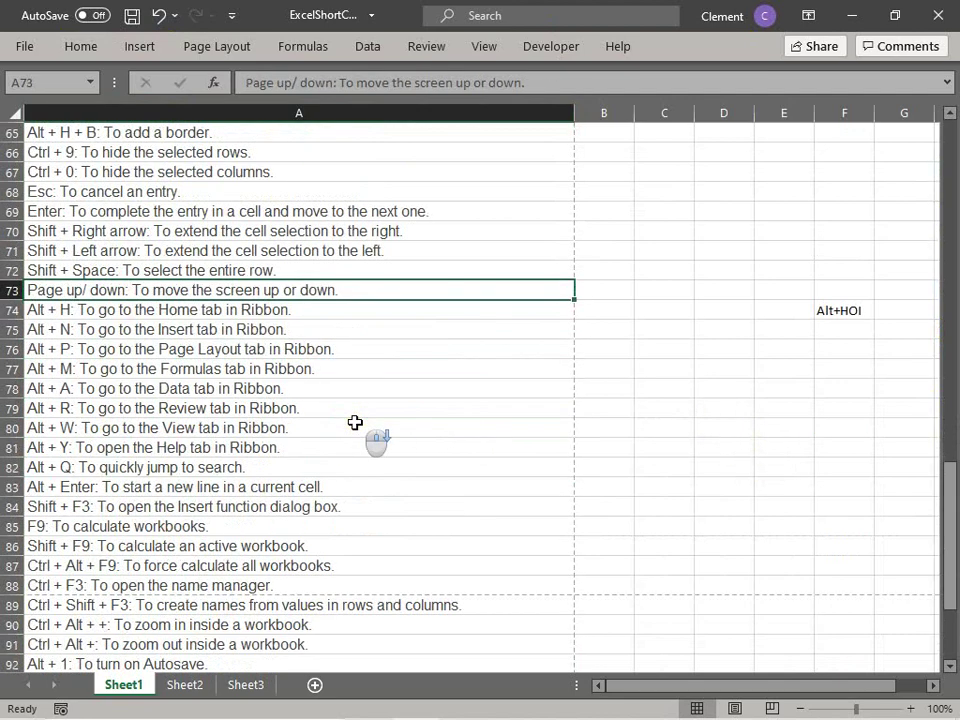
scroll(193, 580, "down", 1)
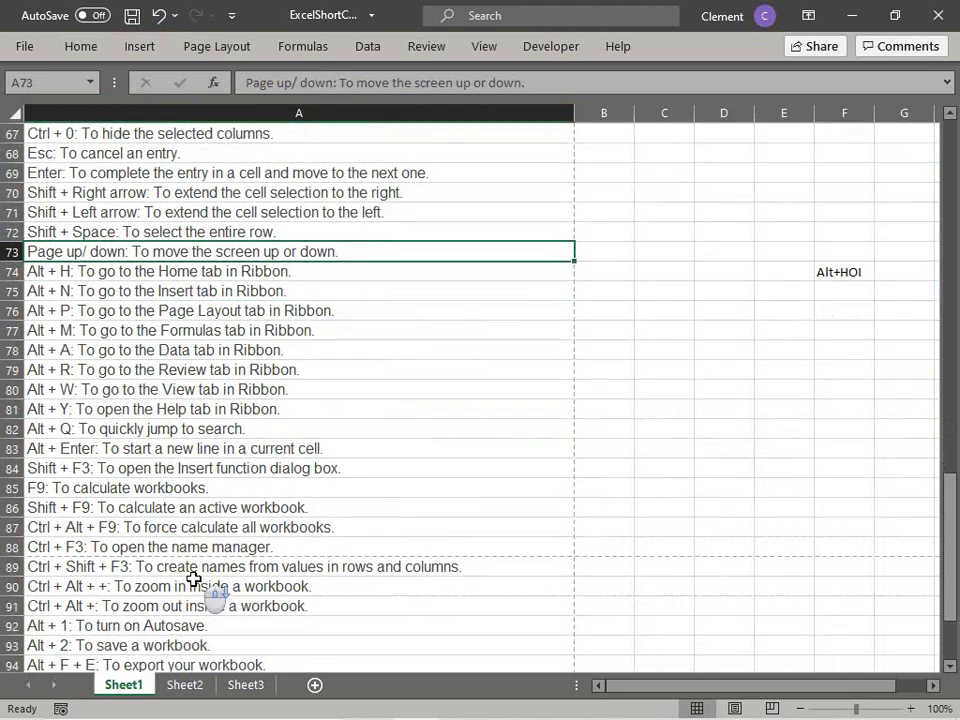
scroll(193, 580, "down", 1)
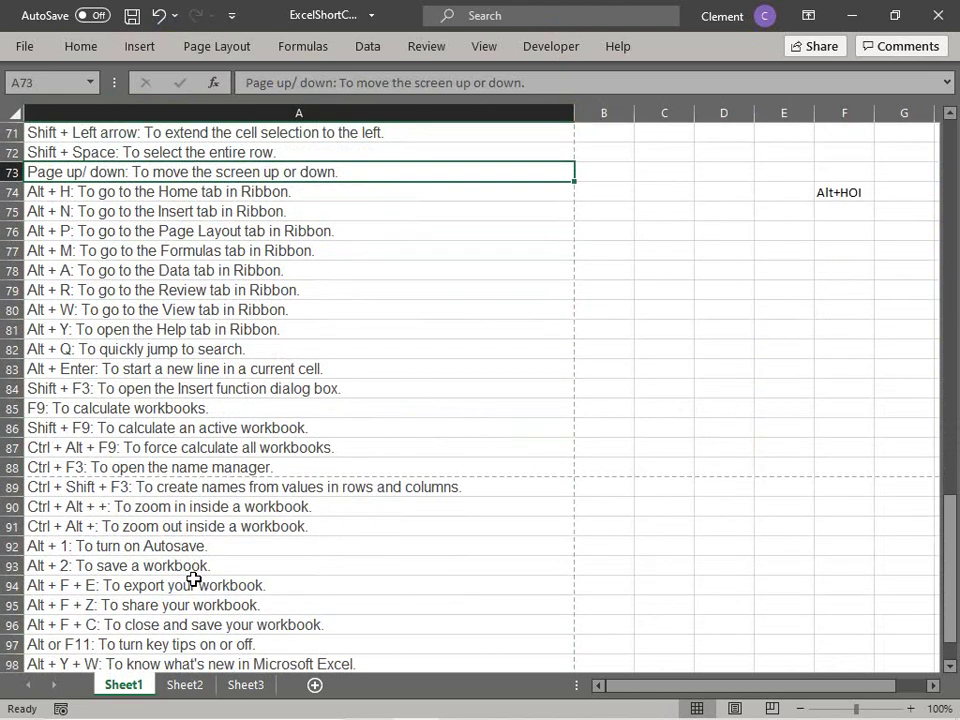
scroll(191, 574, "down", 3)
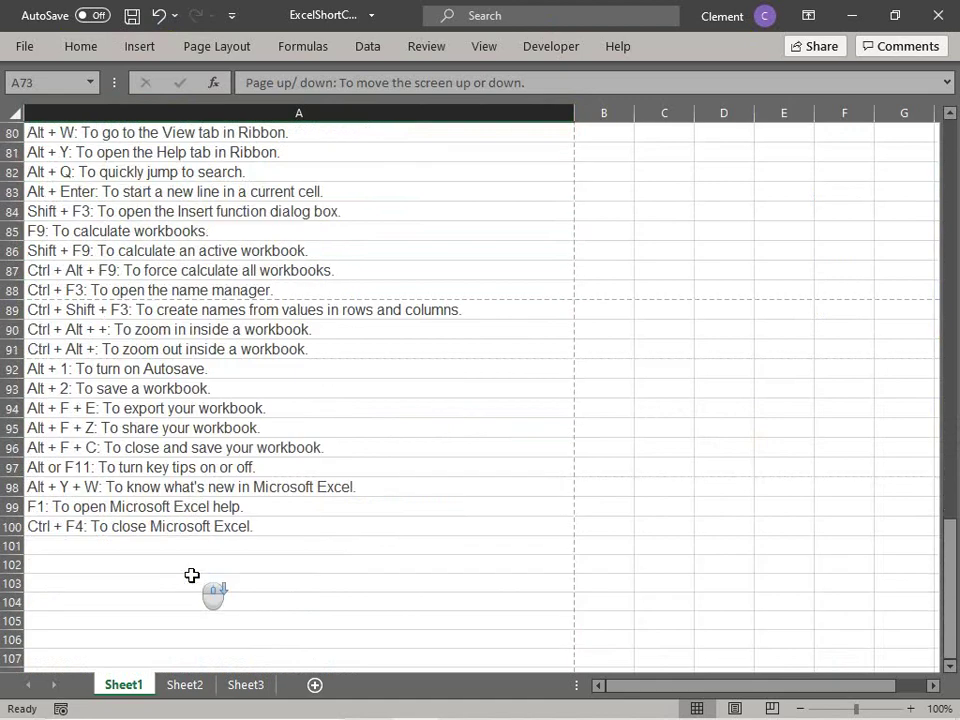
scroll(190, 573, "up", 5)
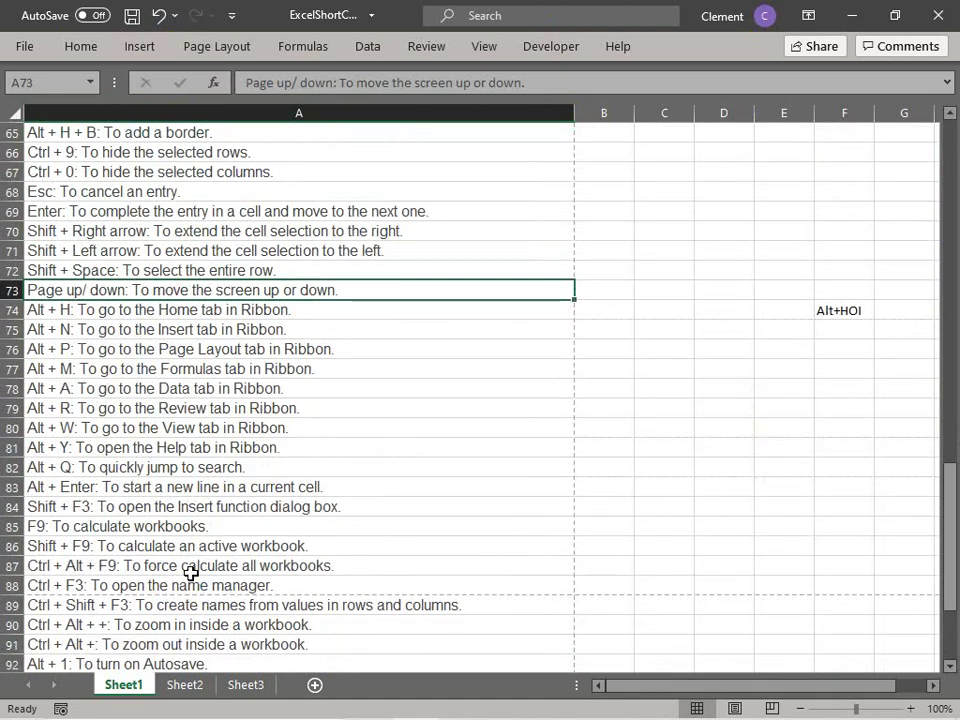
left_click(820, 313)
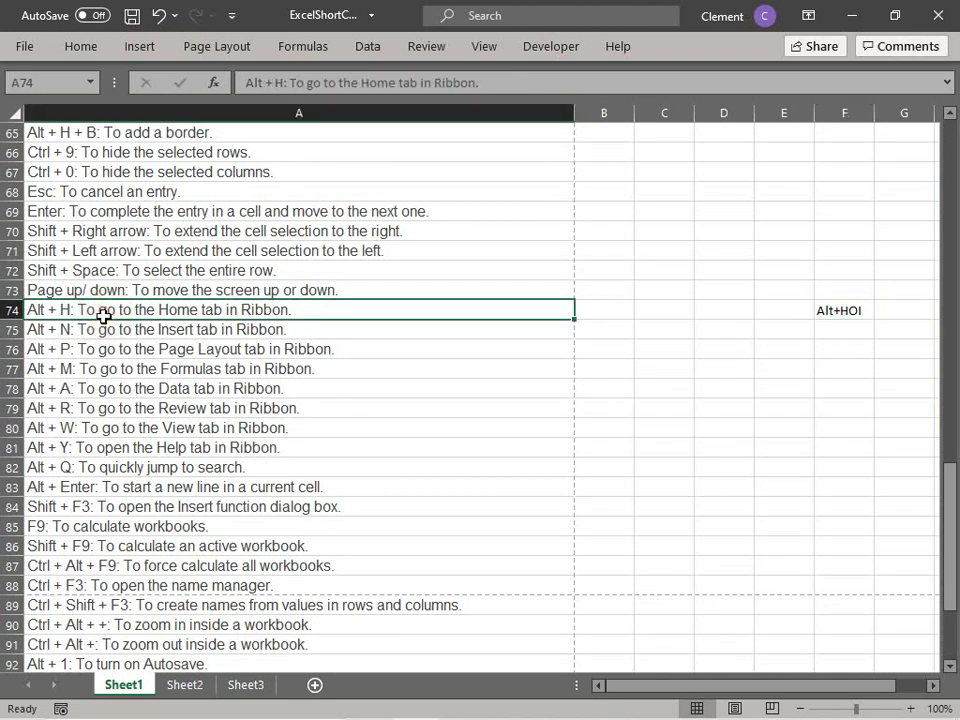
key("alt")
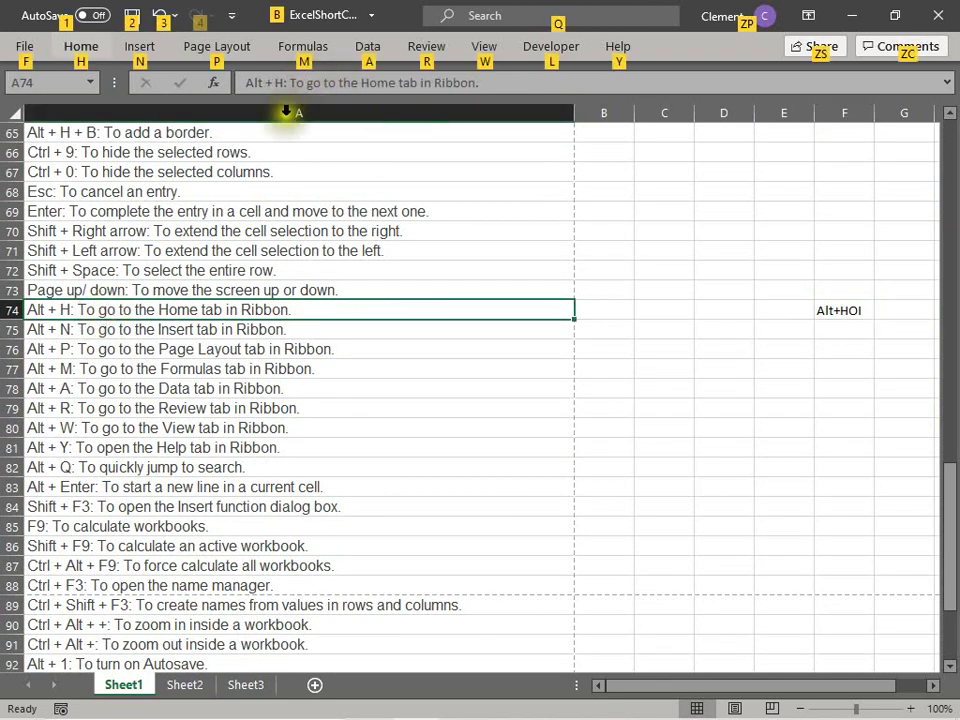
left_click(92, 48)
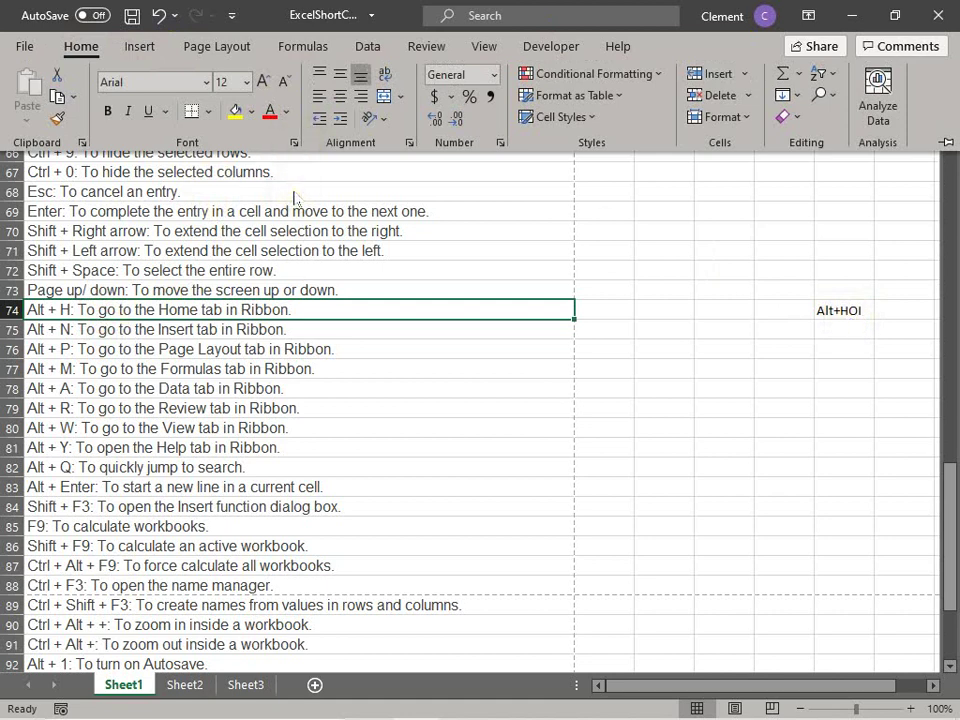
key("Escape")
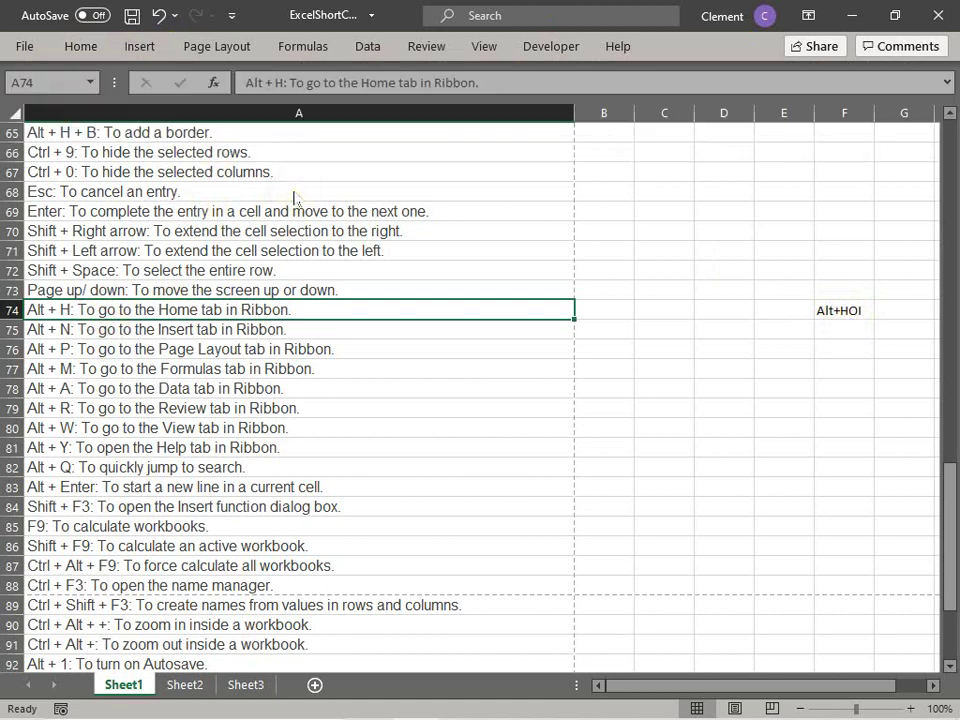
key("alt")
key("h")
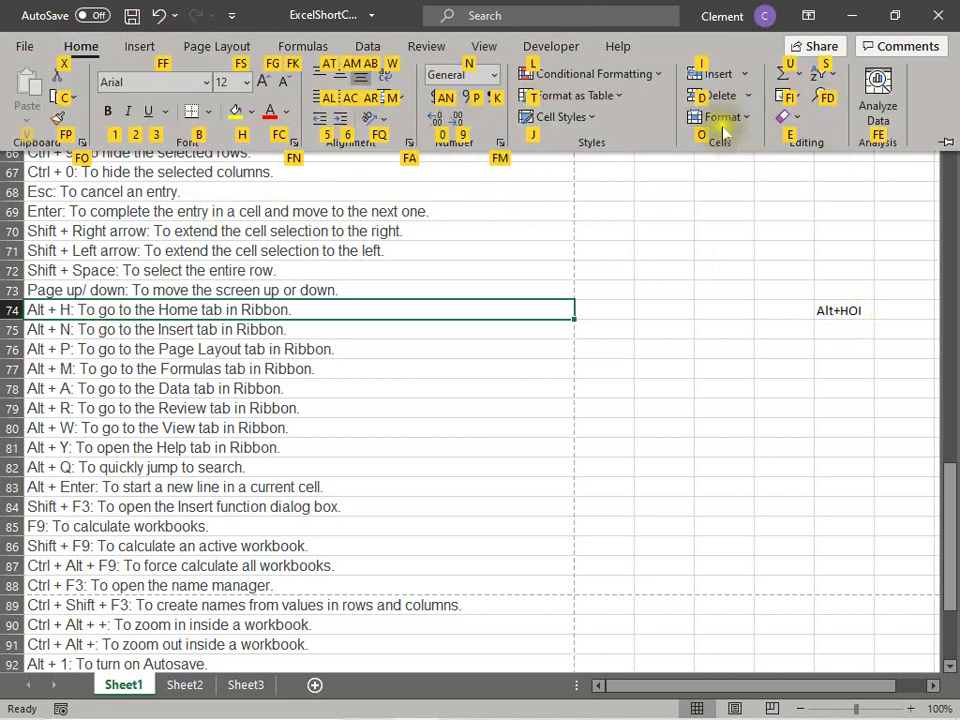
key("o")
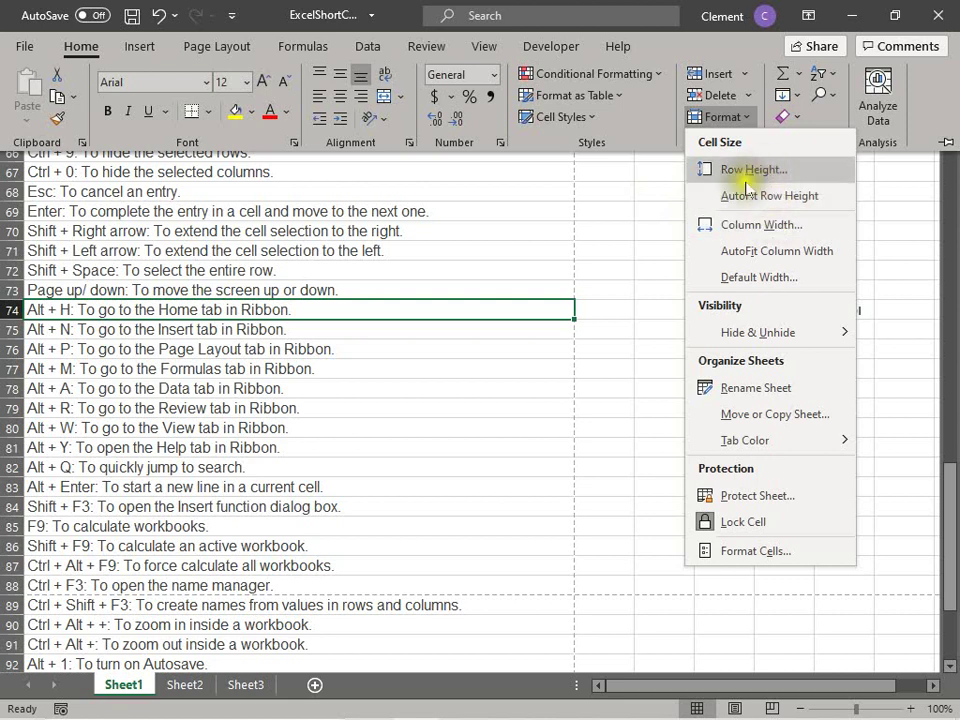
left_click(551, 237)
left_click(830, 300)
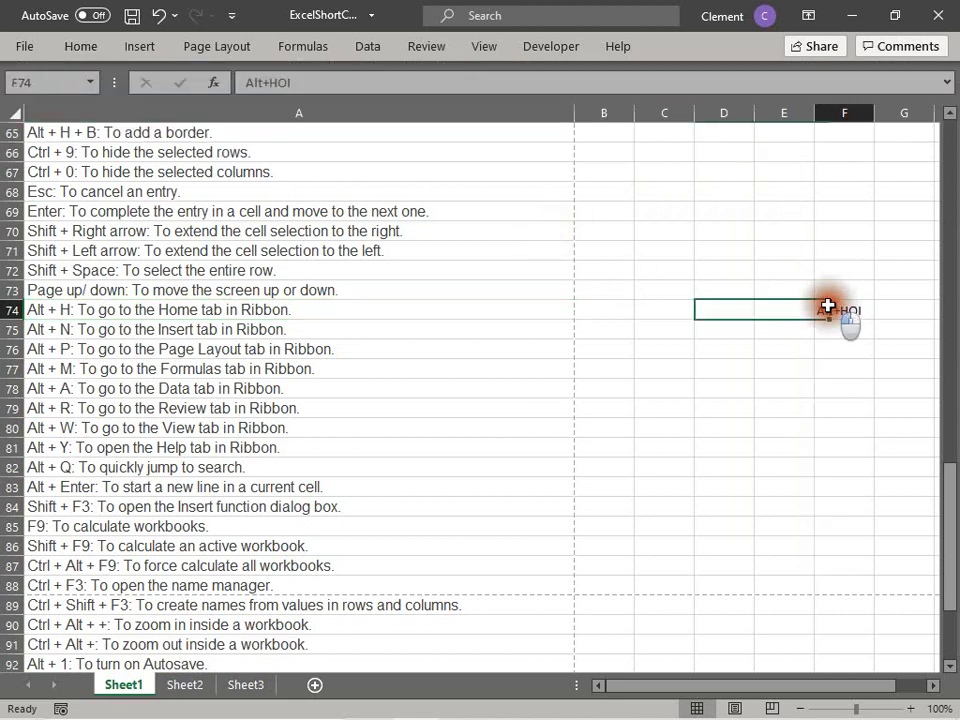
left_click(44, 312)
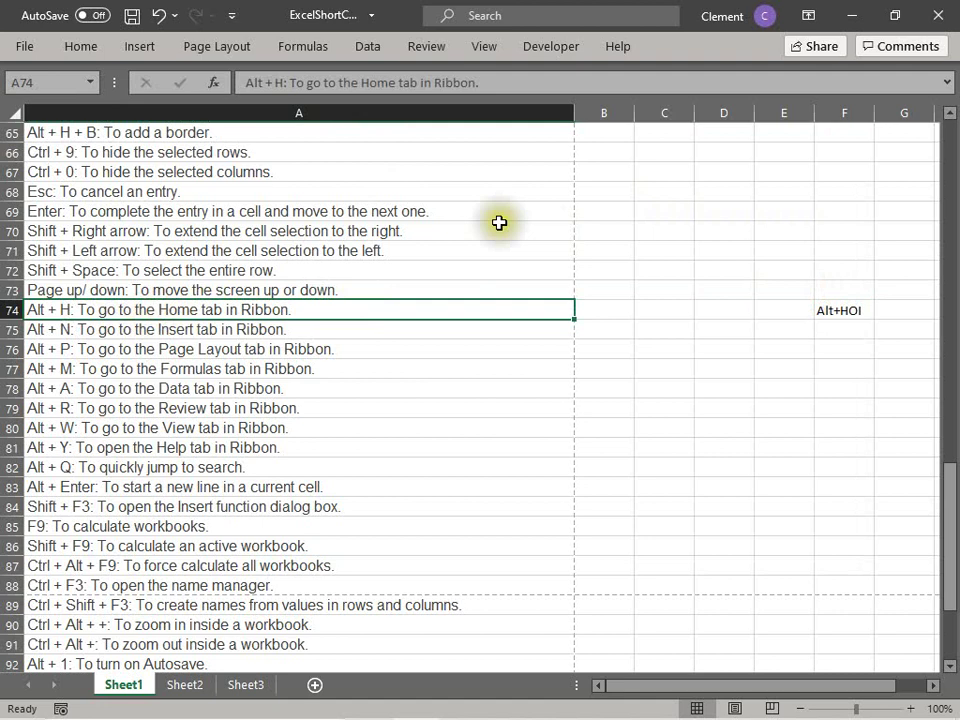
left_click(40, 332)
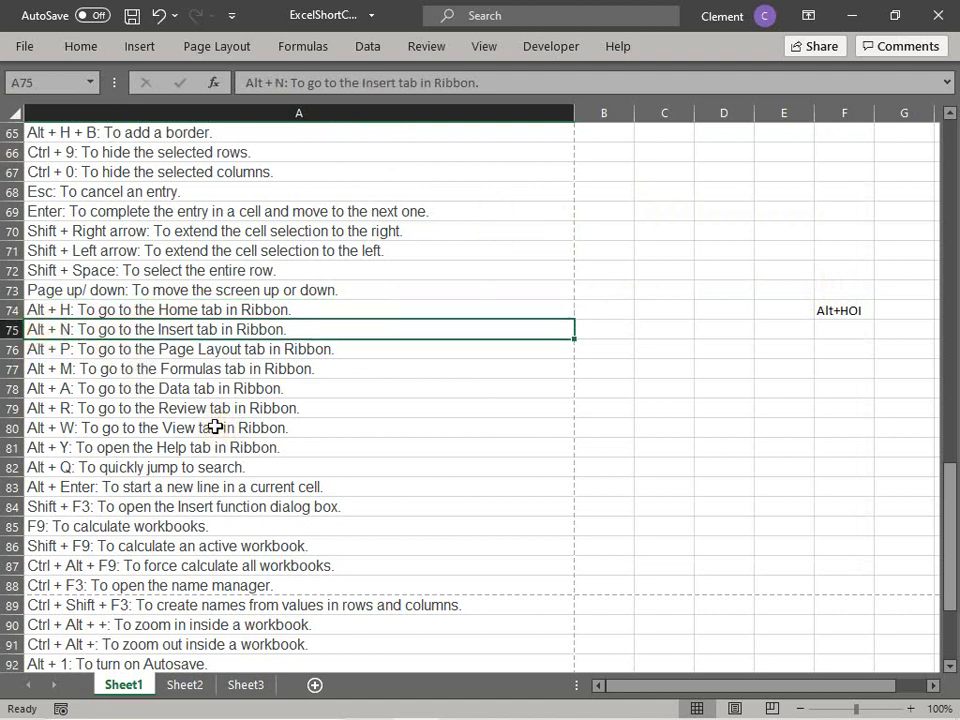
key("alt+n")
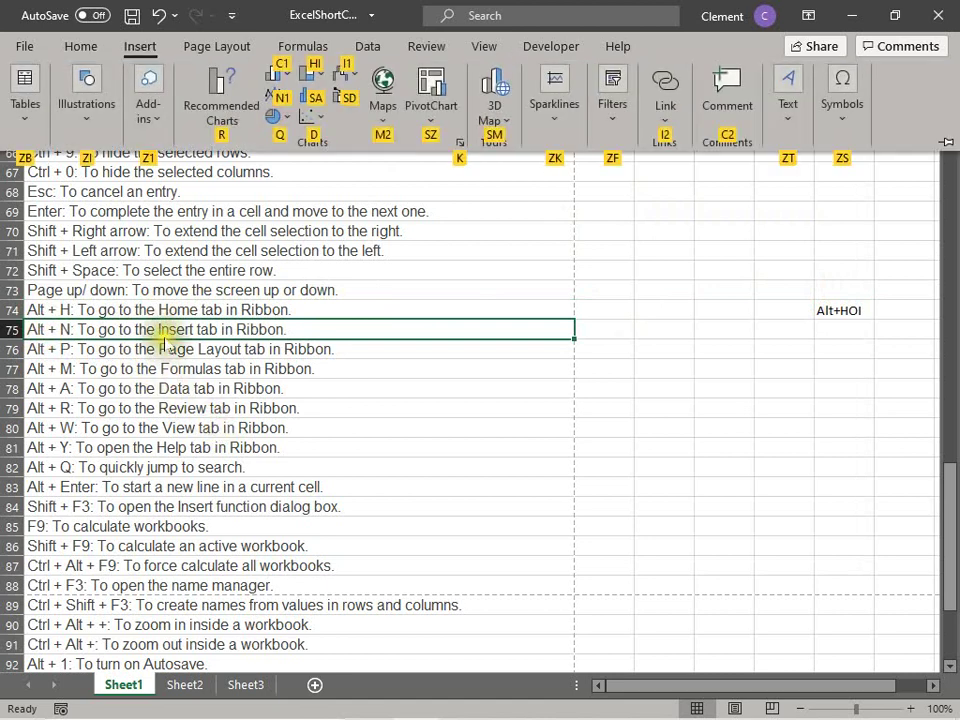
left_click(519, 242)
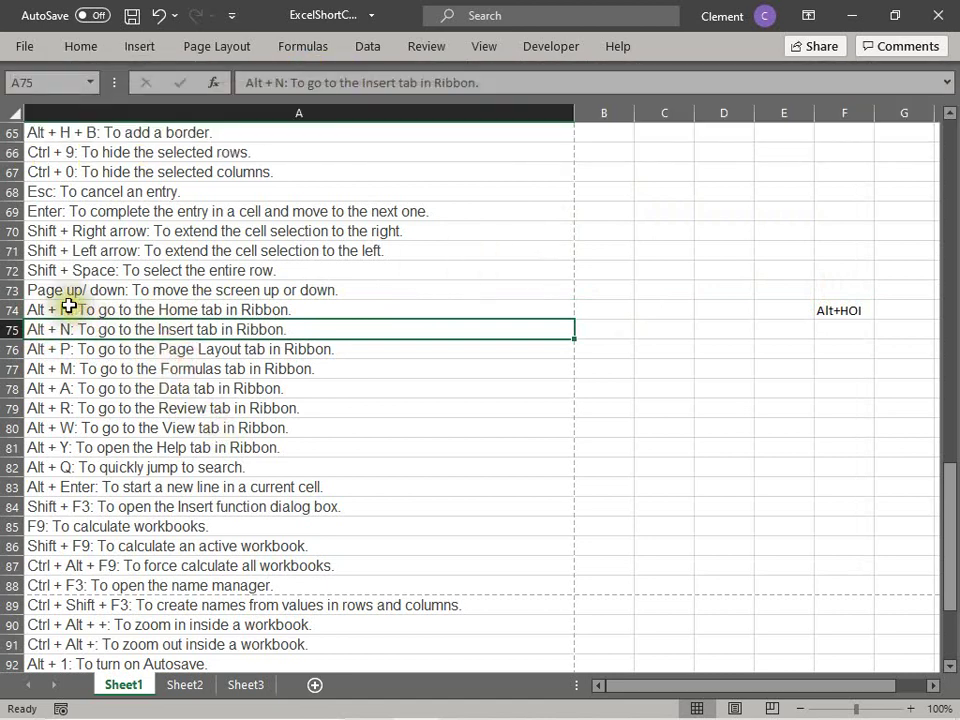
left_click(68, 309)
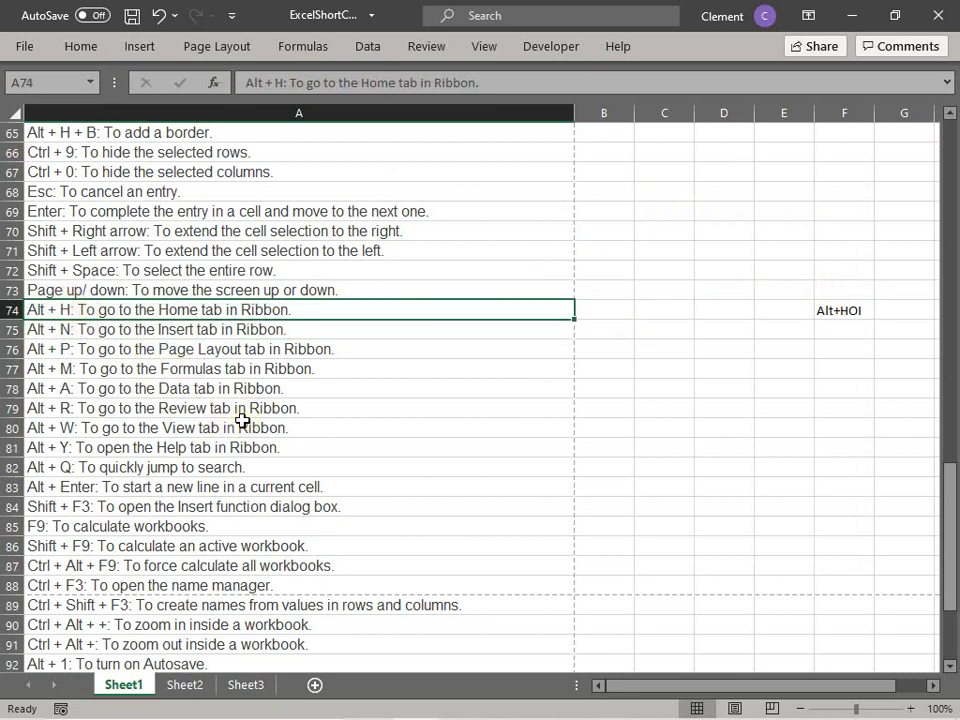
key("Down")
key("Down")
key("Down")
key("Down")
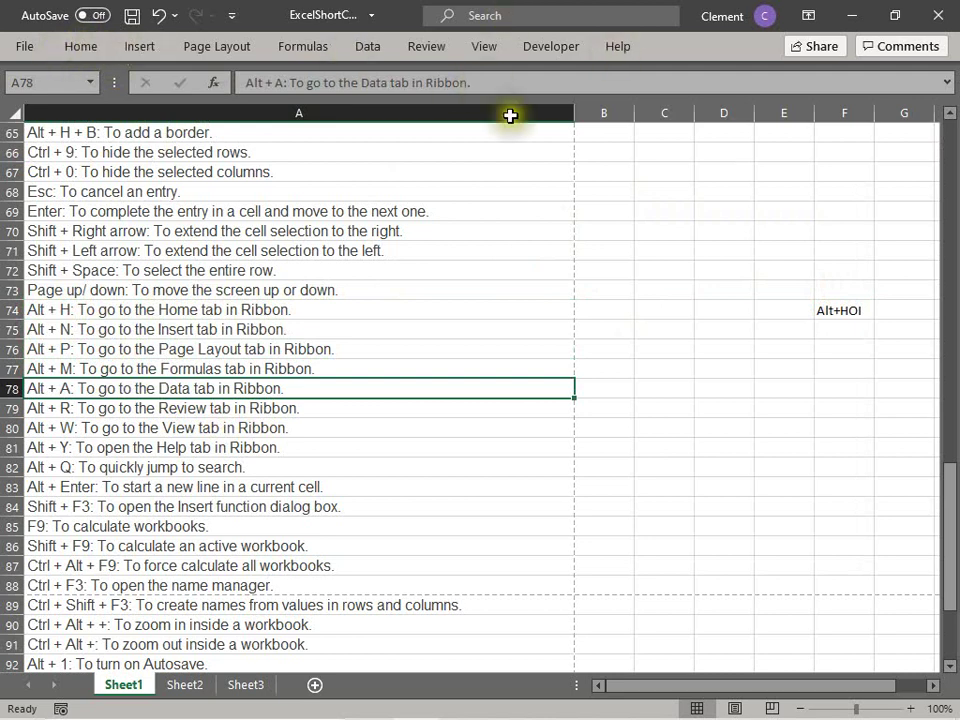
left_click(418, 363)
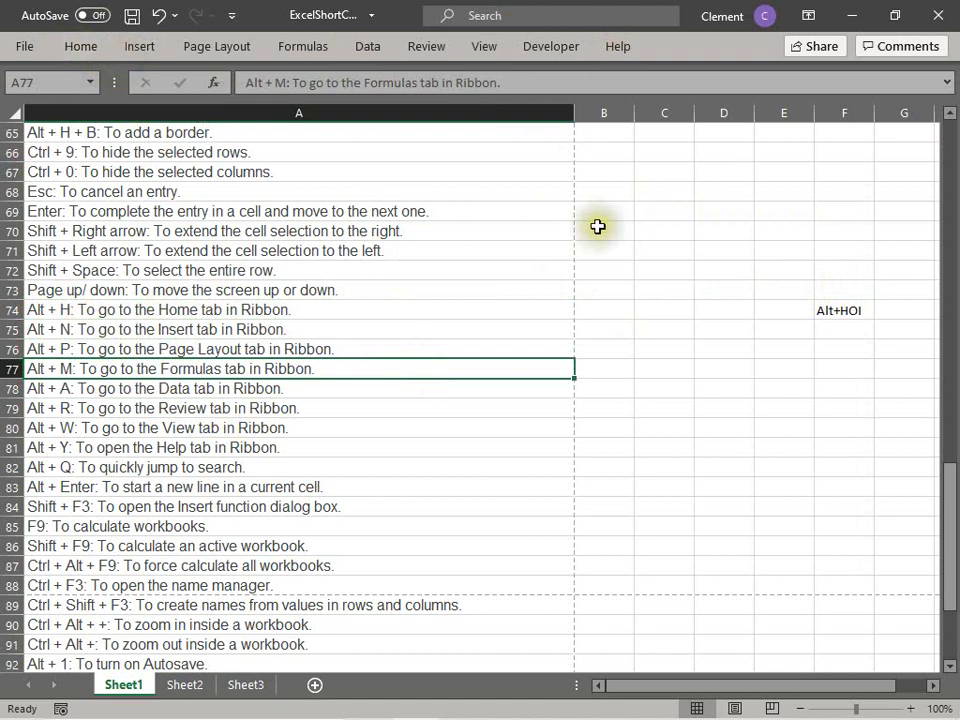
left_click(79, 45)
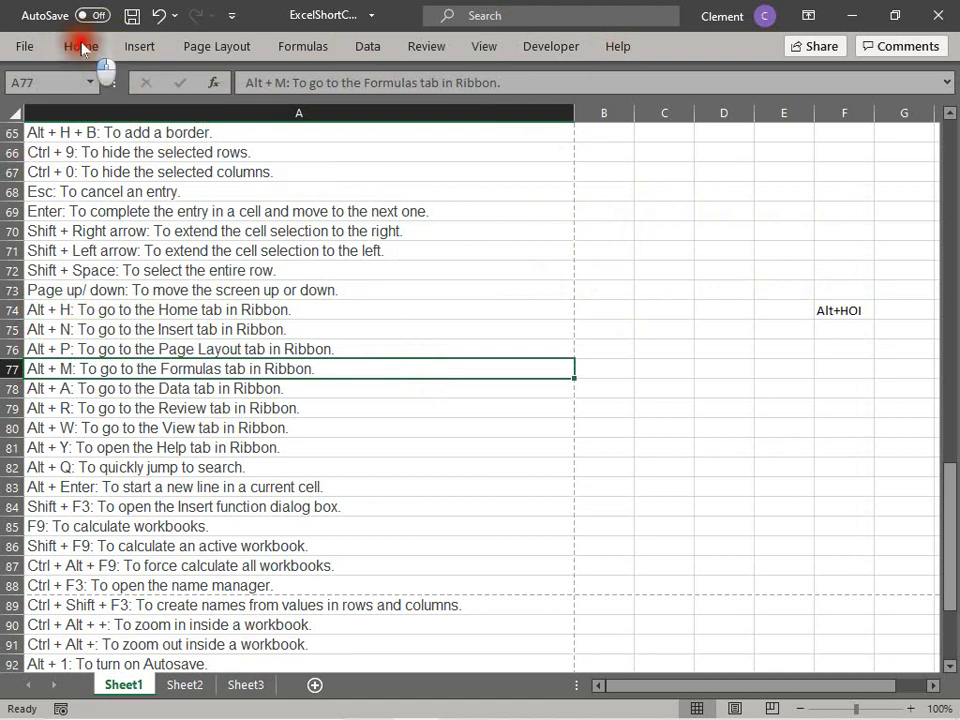
left_click(310, 275)
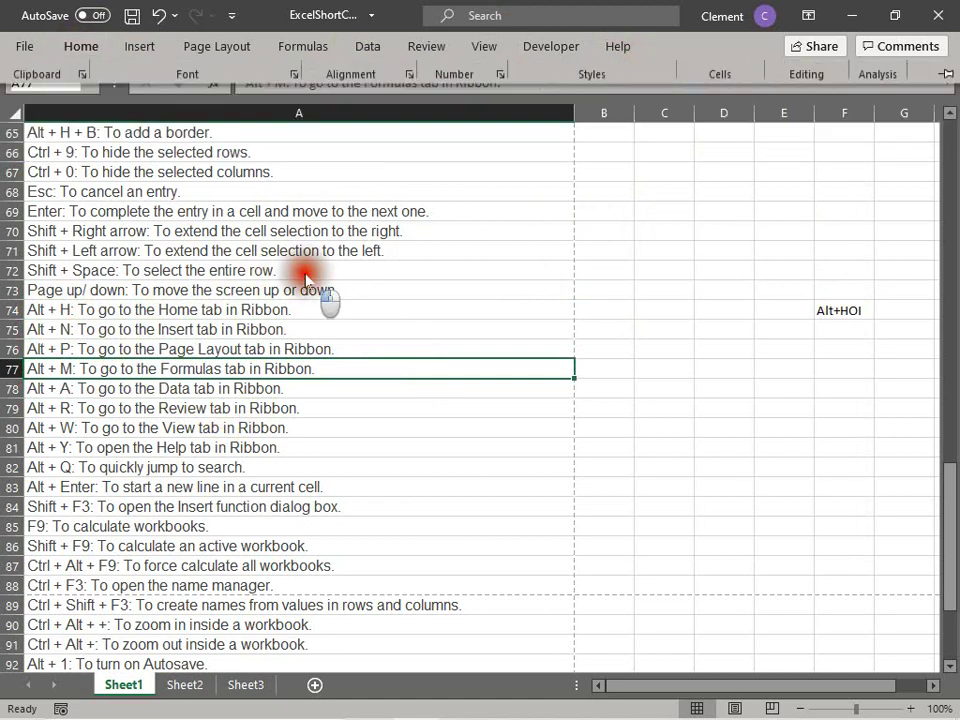
left_click(37, 333)
left_click(37, 350)
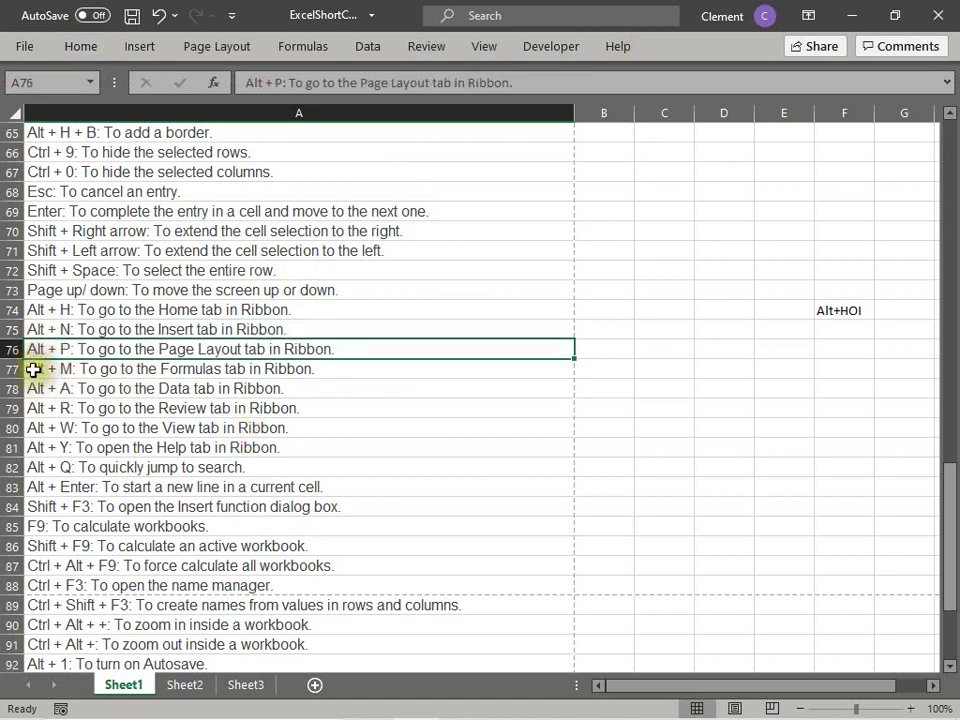
left_click(35, 368)
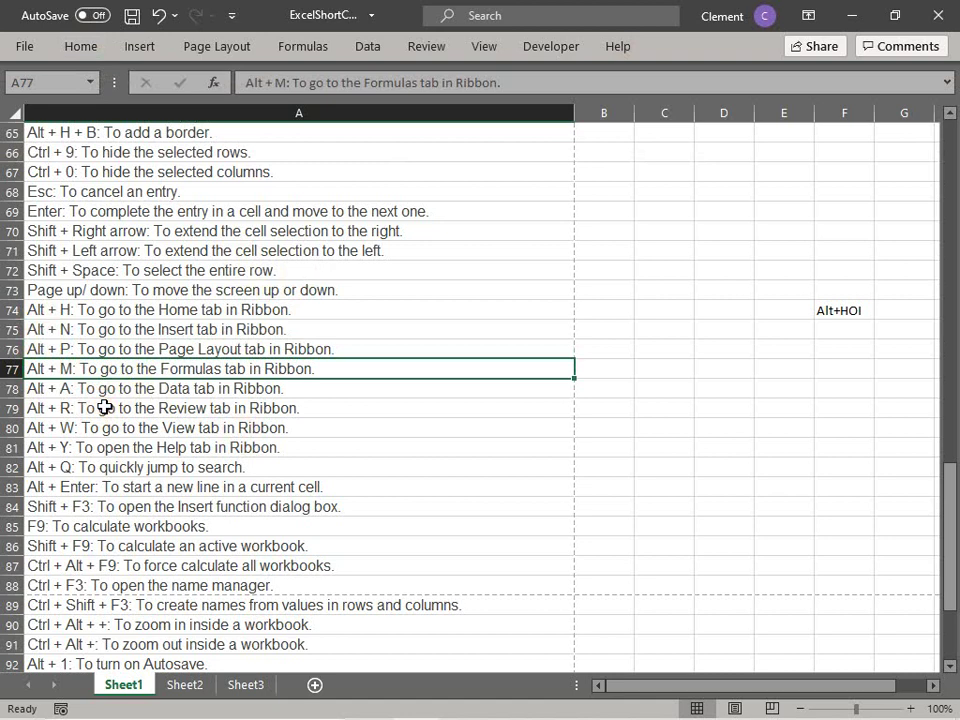
key("alt+m")
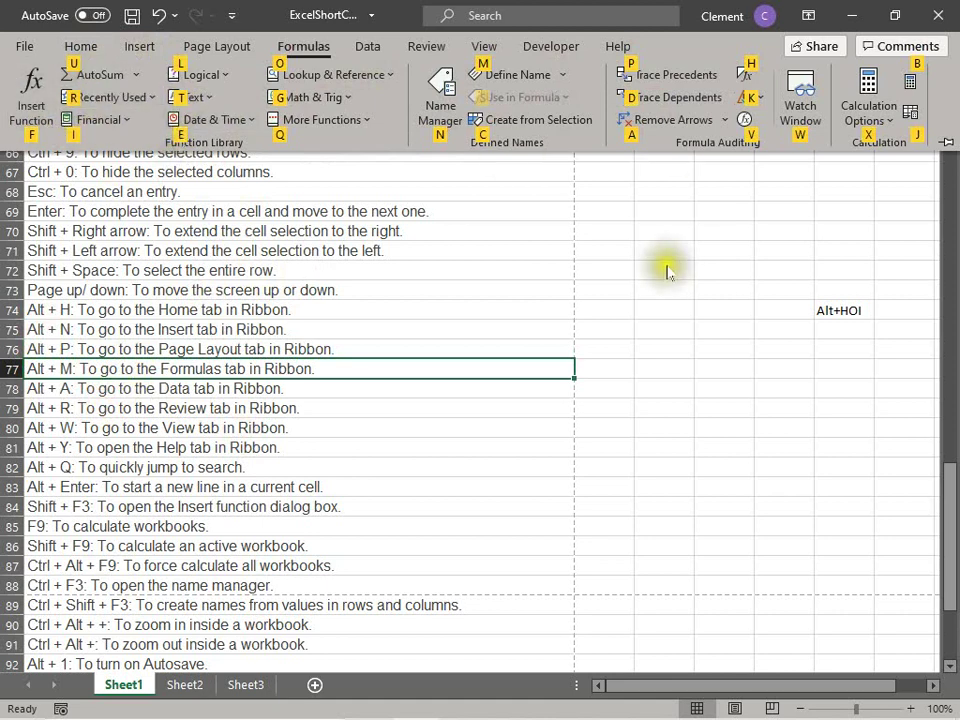
left_click(58, 390)
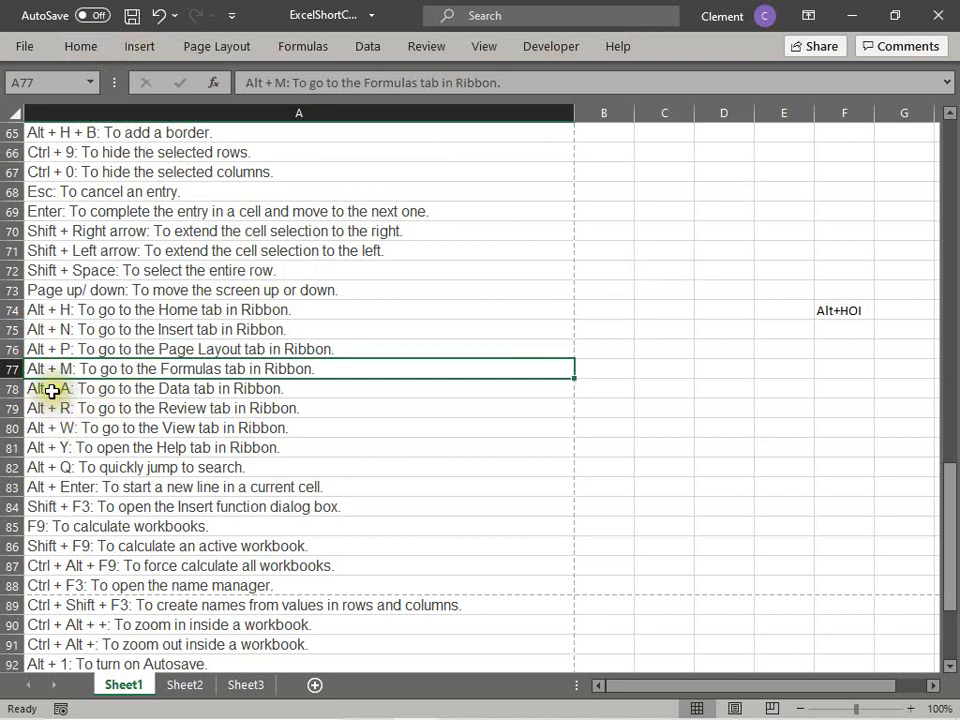
Step: Run Refresh All from the Alt+A Data tab, then show Review tools with Alt+R
left_click(58, 390)
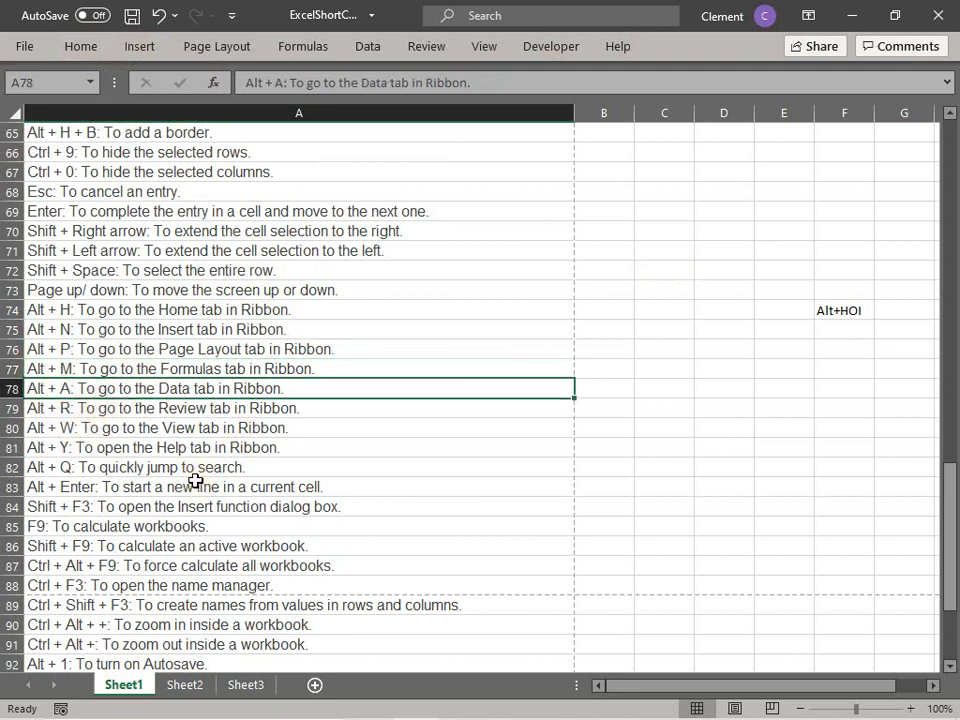
key("alt+a")
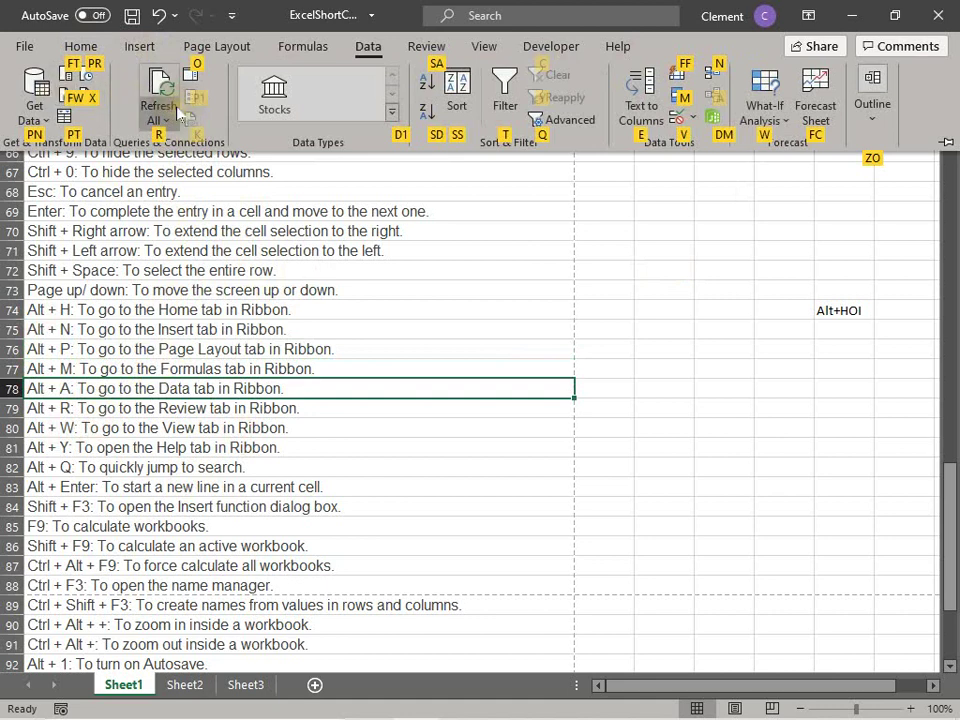
left_click(177, 110)
left_click(150, 106)
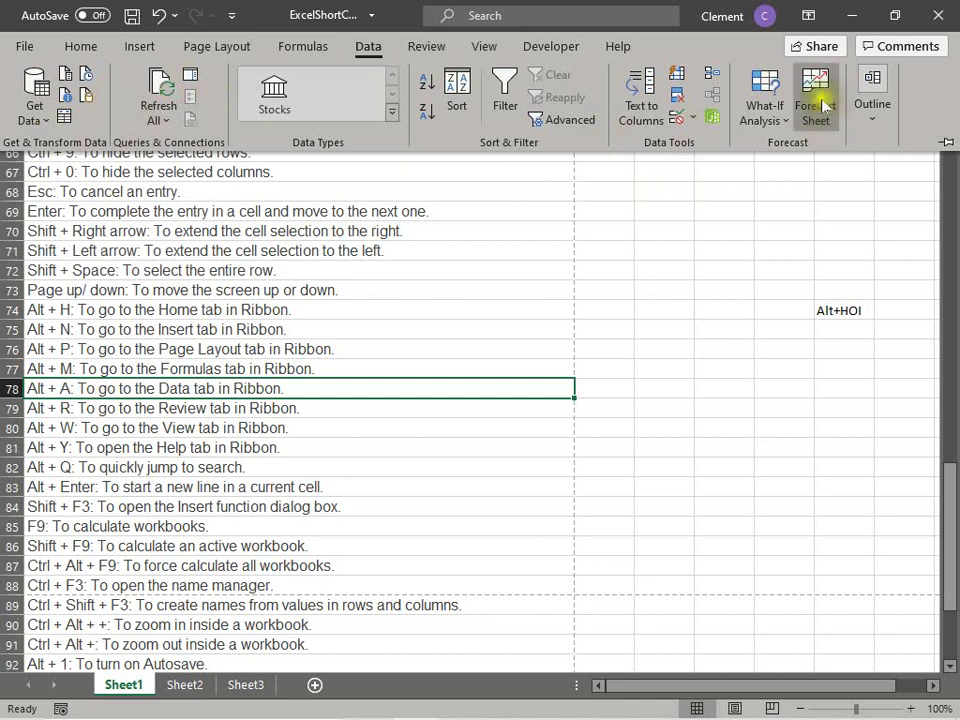
key("ctrl+F1")
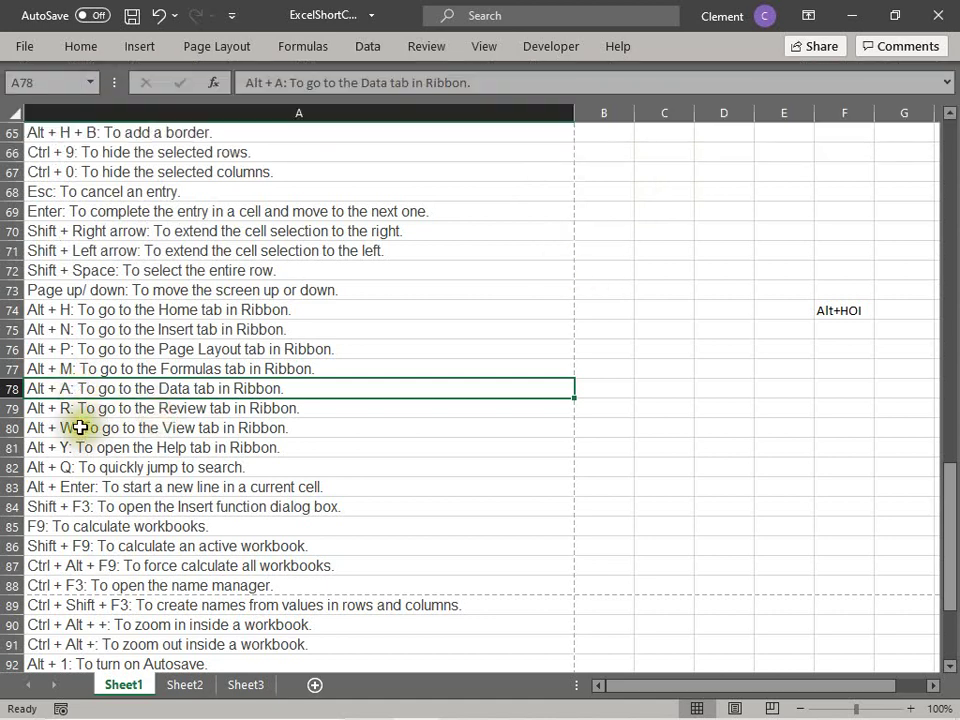
left_click(71, 408)
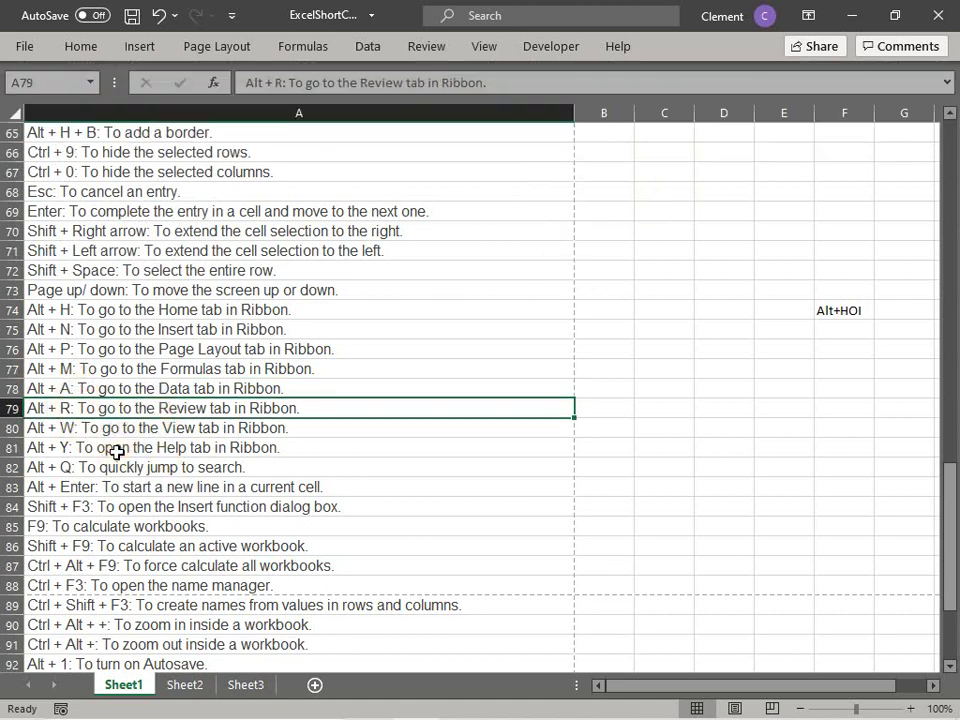
key("alt+r")
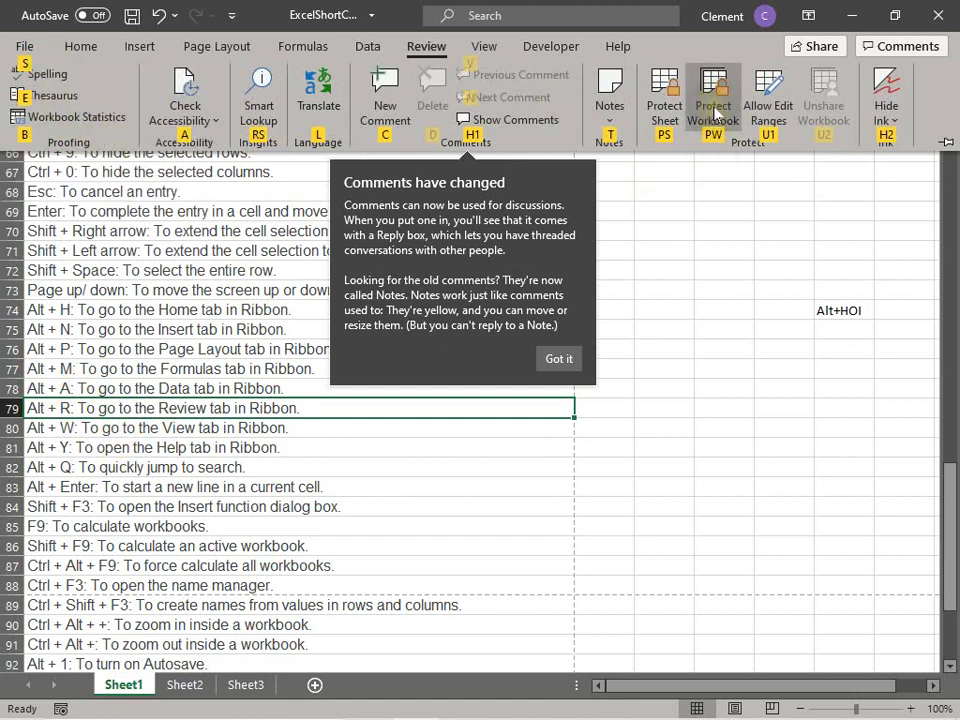
Step: Dismiss the Review tools and comments notice, copy A80 twice, and move down to A82
left_click(673, 214)
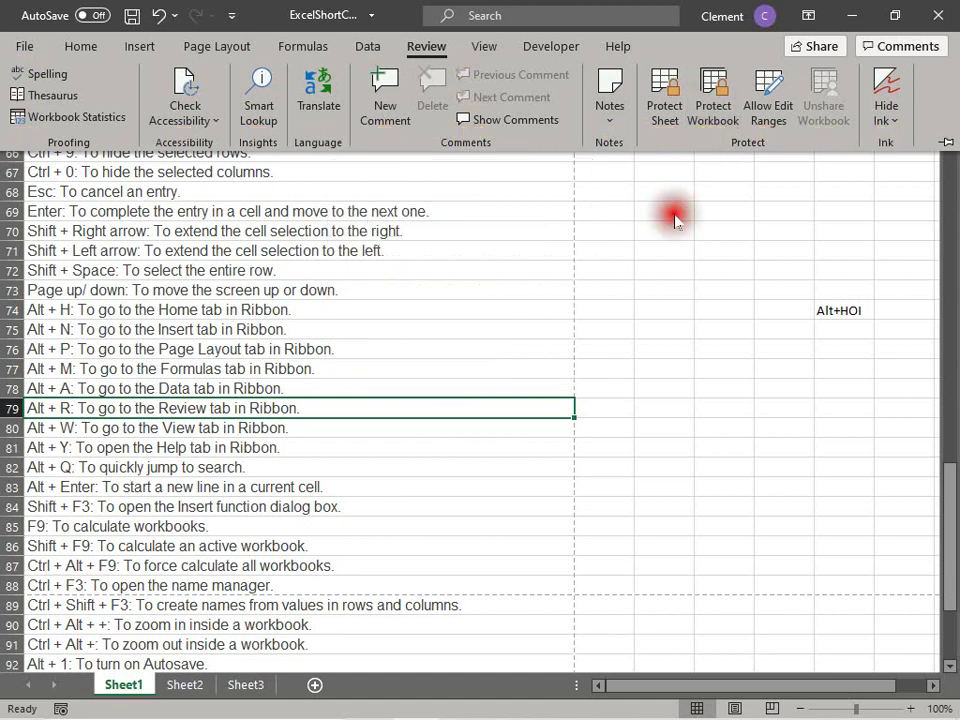
left_click(102, 410)
left_click(97, 427)
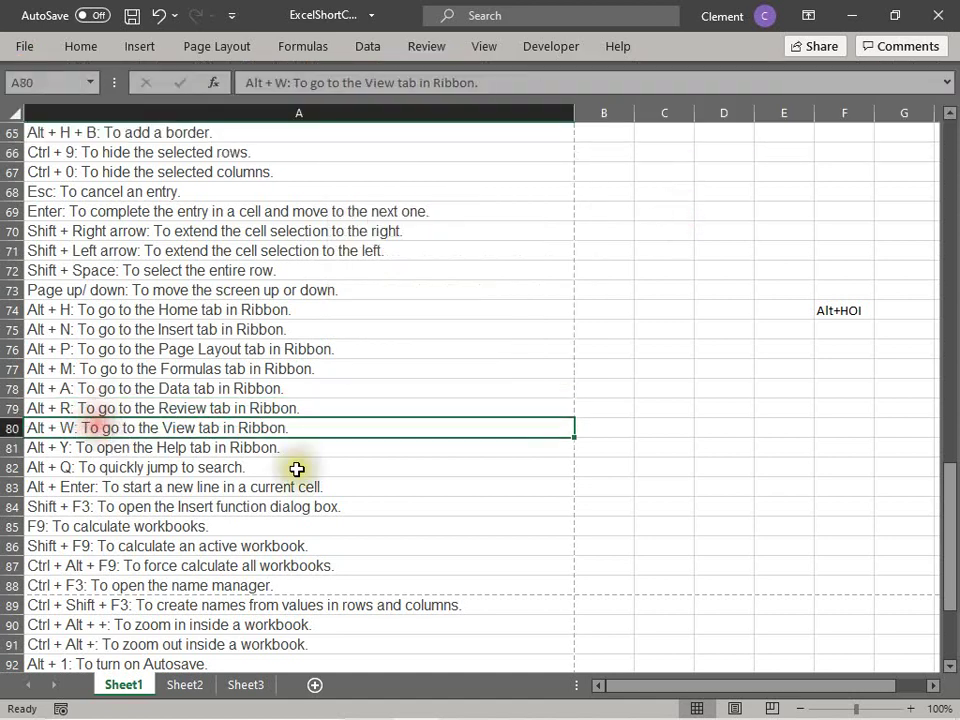
key("ctrl+c")
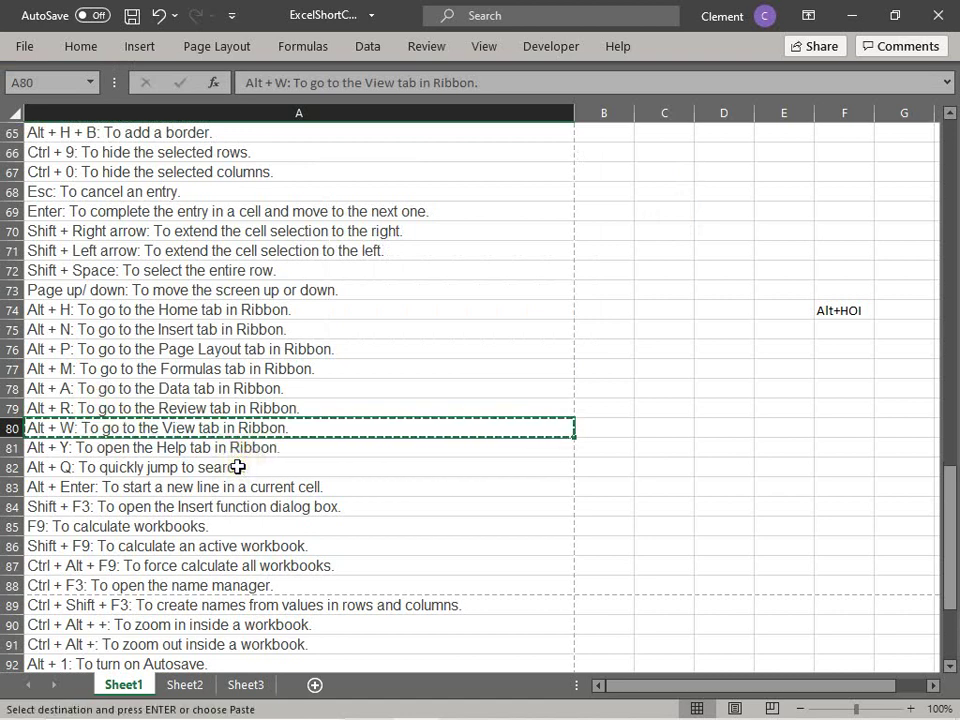
key("Escape")
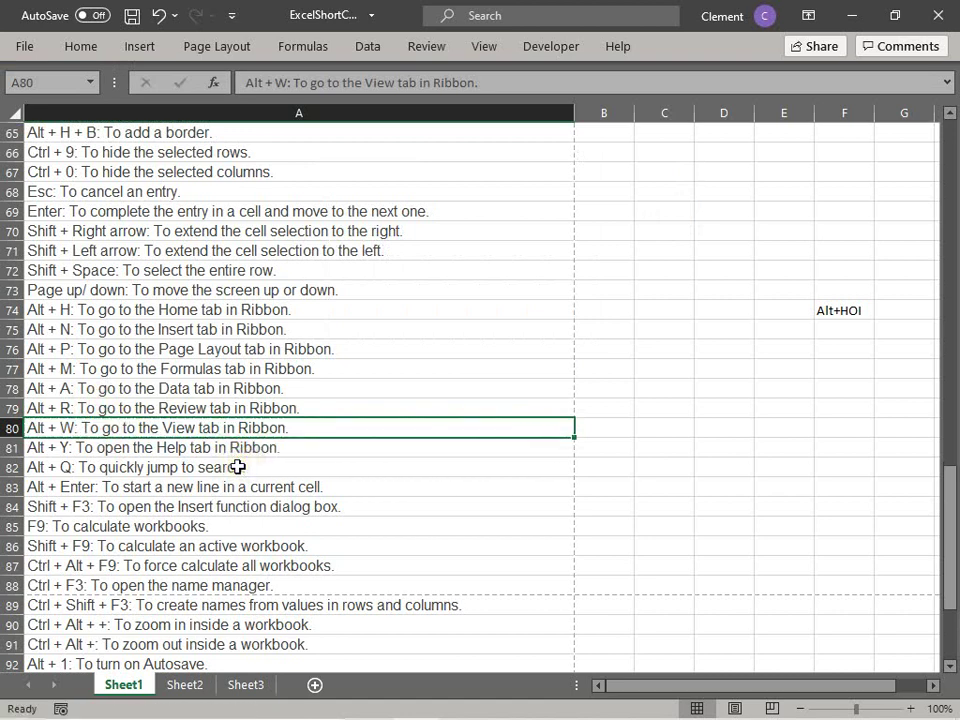
key("ctrl+c")
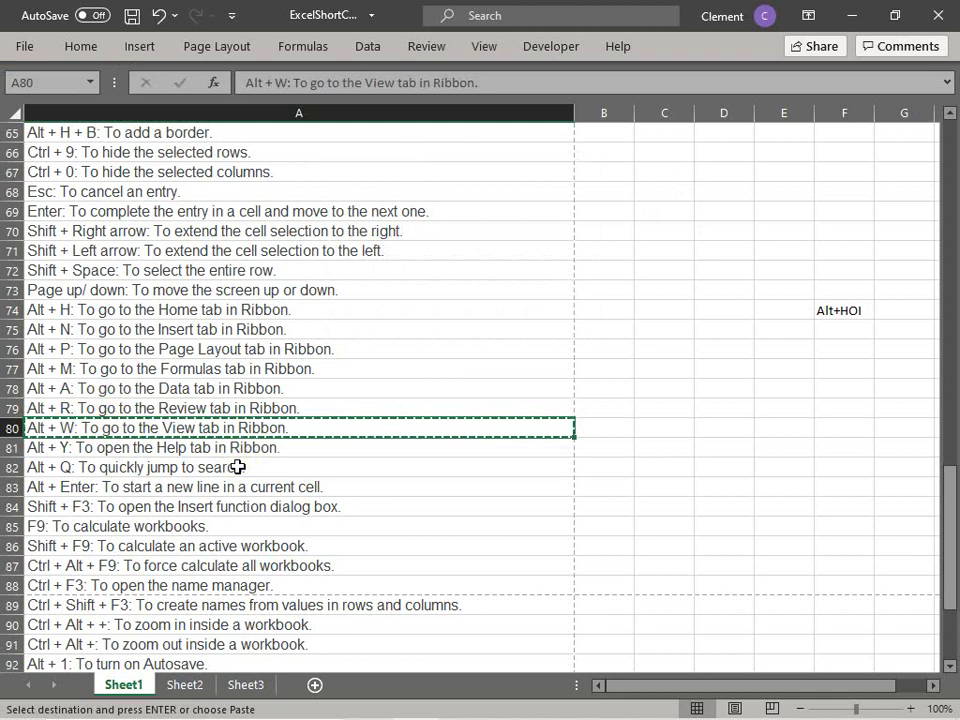
key("Escape")
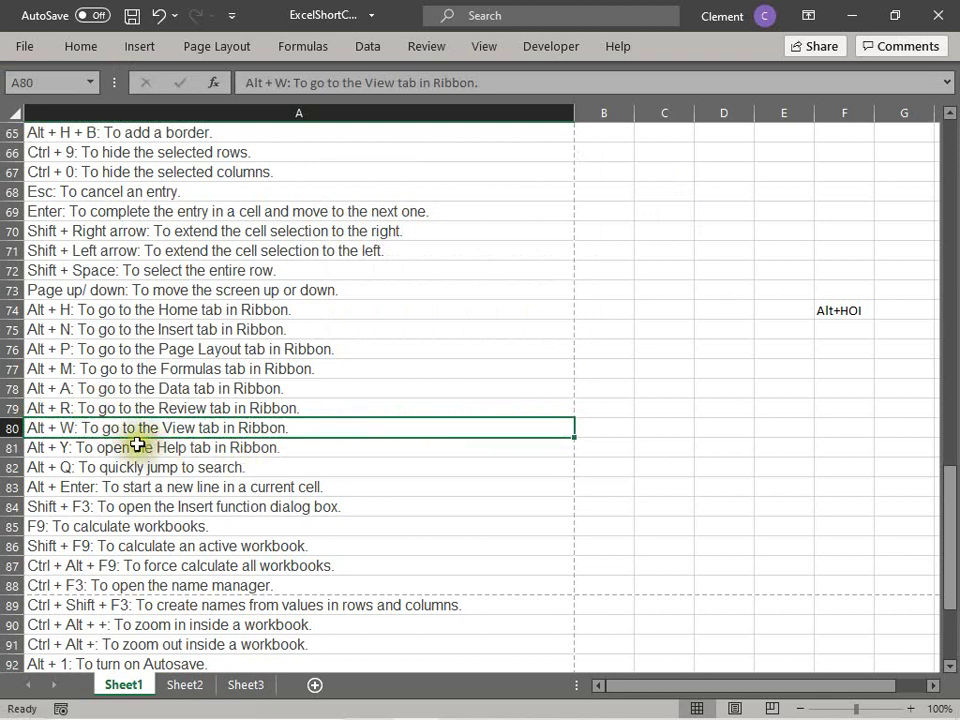
key("Down")
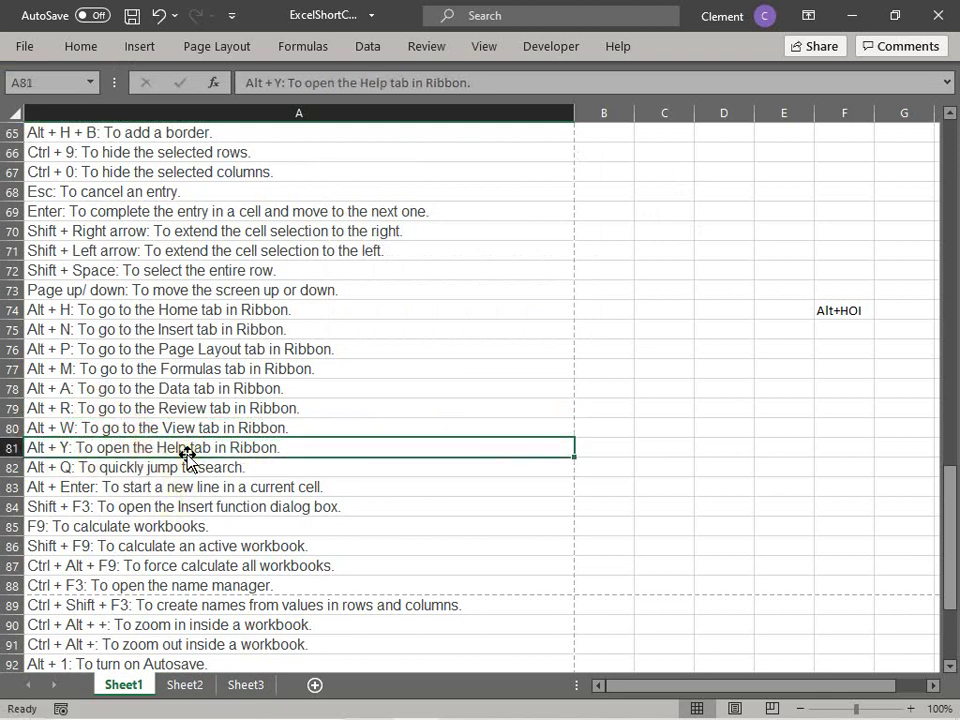
scroll(285, 471, "down", 1)
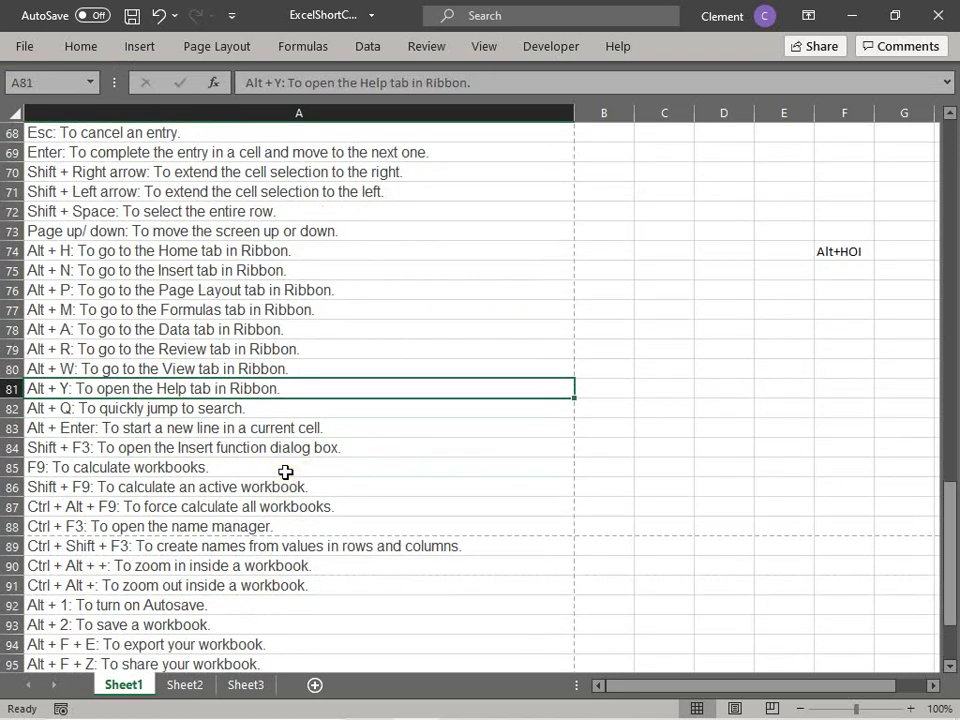
key("Down")
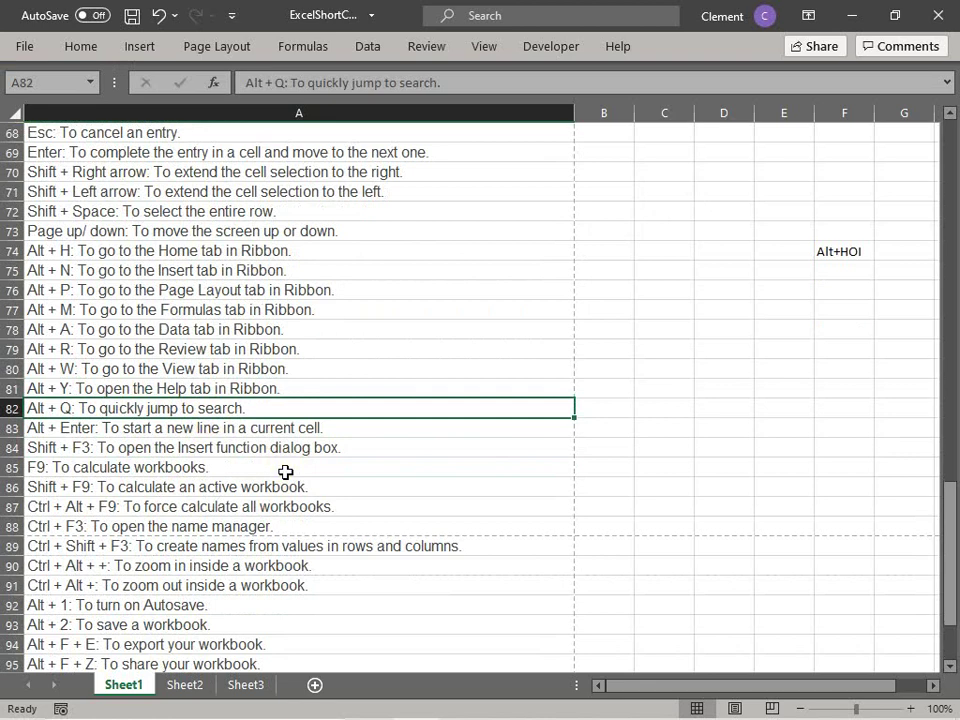
Step: Widen column B by dragging its header border, then narrow it to about 58 pixels
key("Down")
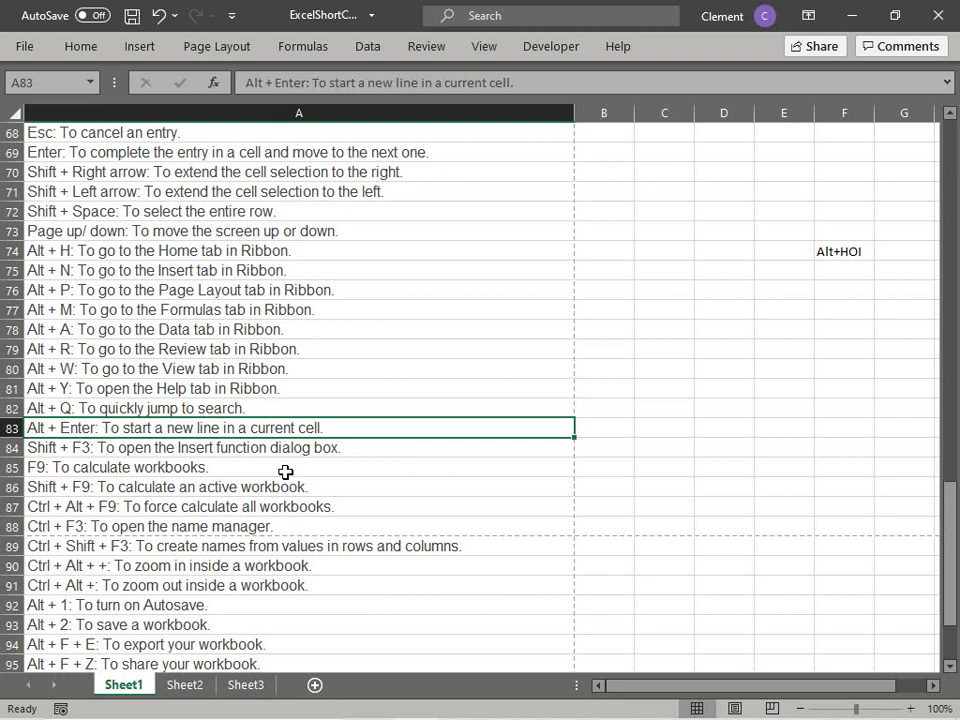
key("Up")
key("Up")
key("Up")
key("Up")
key("Up")
key("Up")
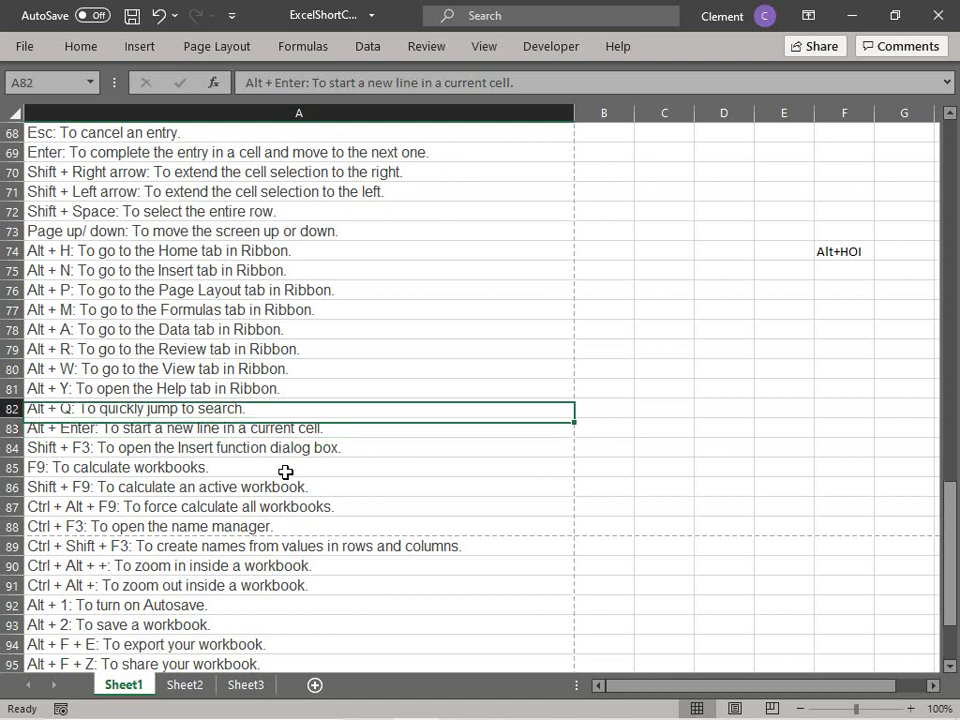
key("Down")
key("Down")
key("Down")
key("Down")
key("Down")
key("Down")
key("Down")
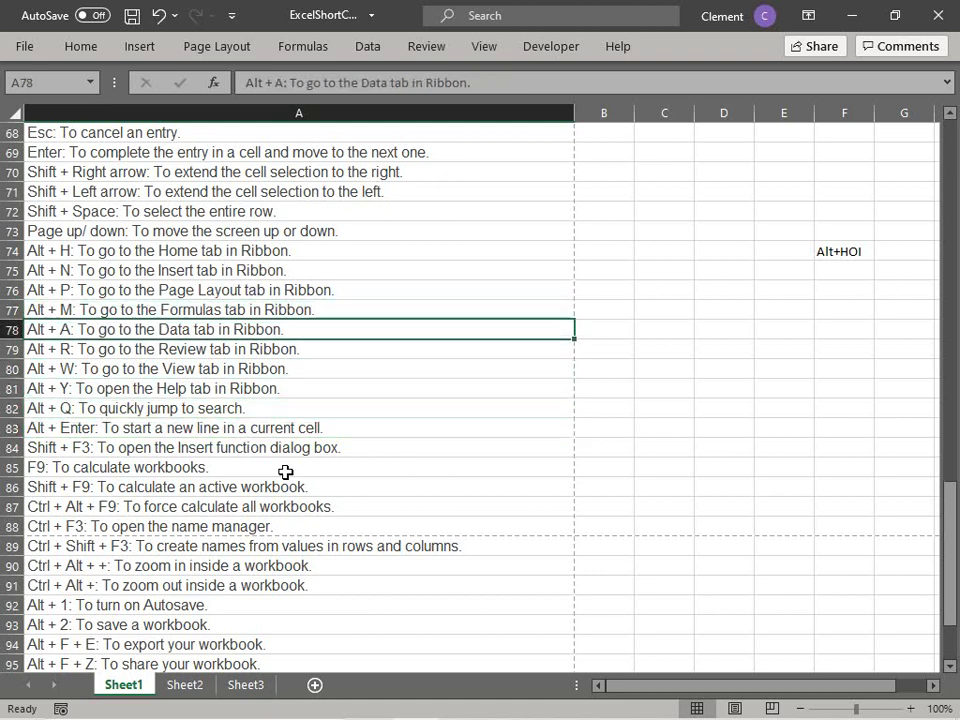
key("Up")
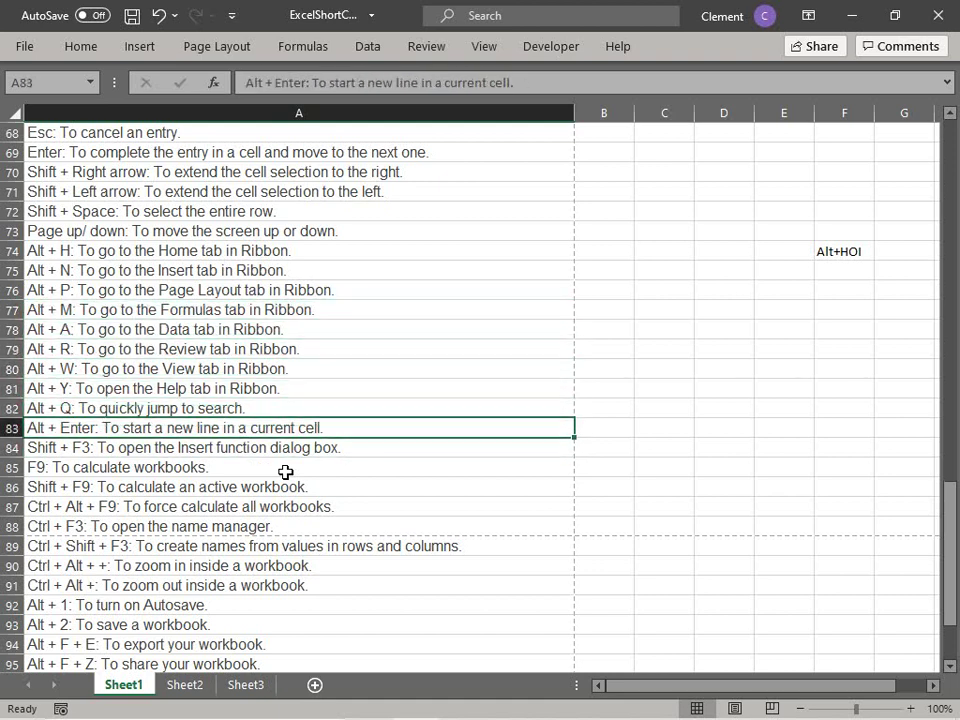
left_click(820, 251)
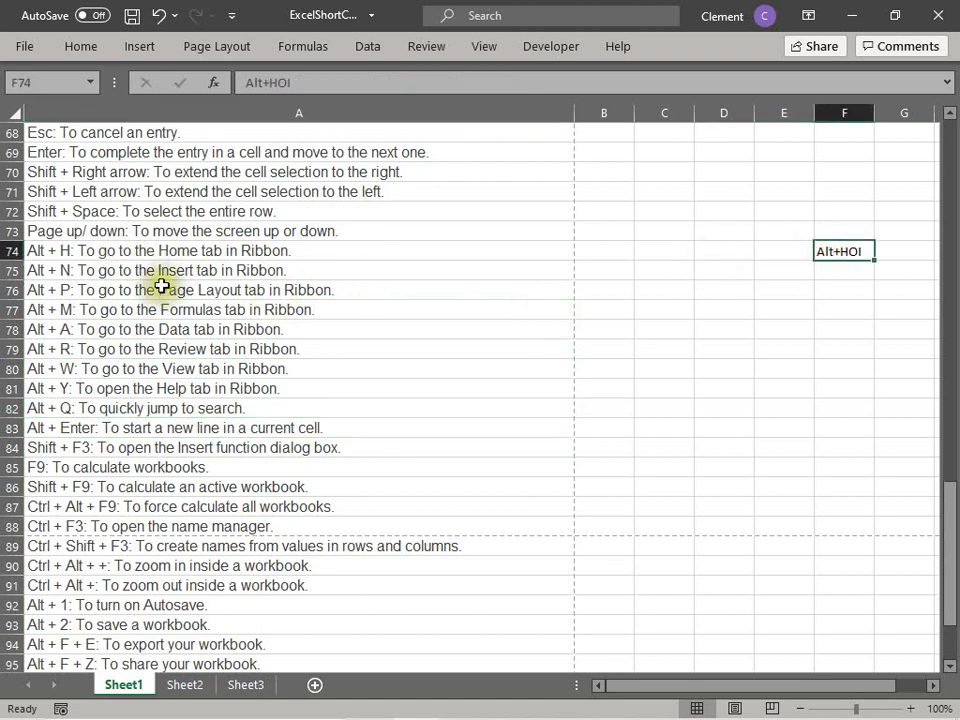
left_click(600, 114)
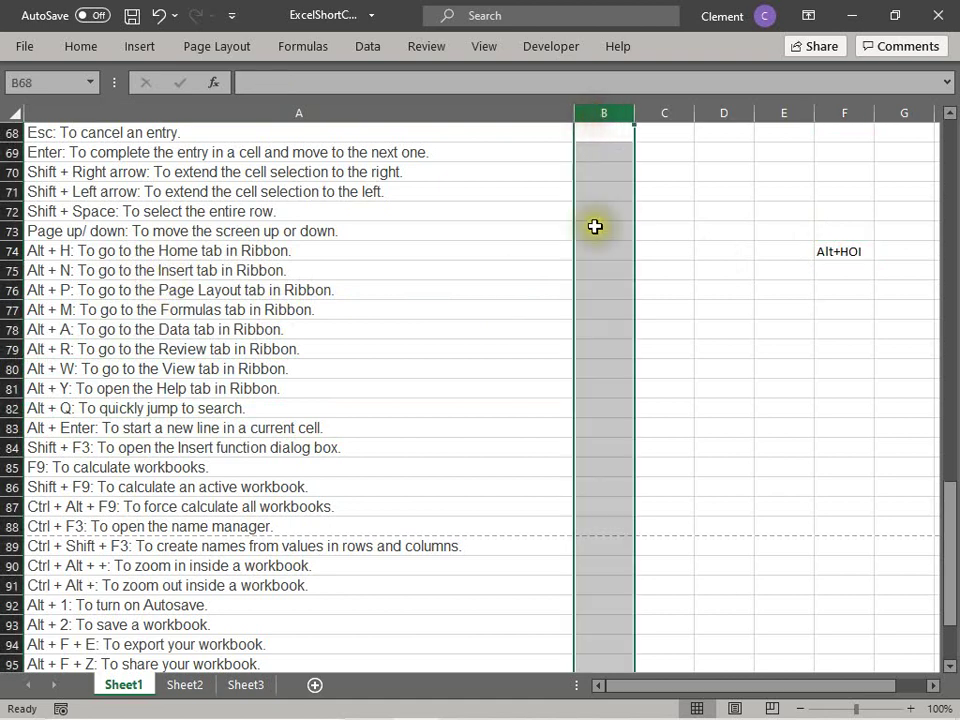
mouse_move(635, 117)
left_mouse_down()
mouse_move(677, 133)
mouse_move(711, 130)
mouse_move(713, 108)
mouse_move(628, 120)
left_mouse_up()
left_click(662, 183)
left_click(449, 432)
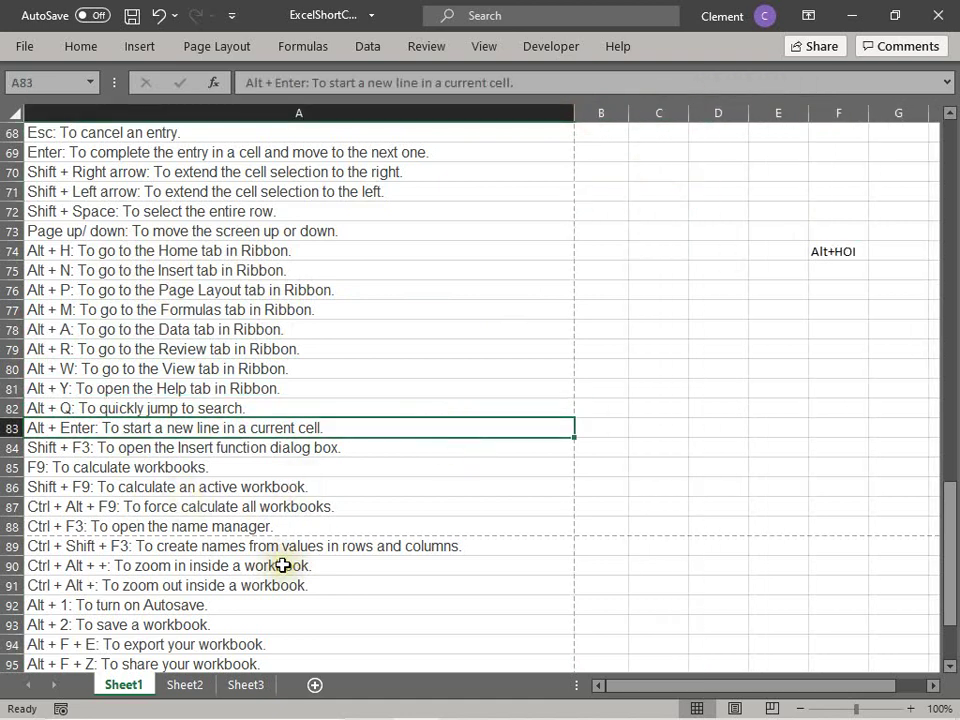
key("Down")
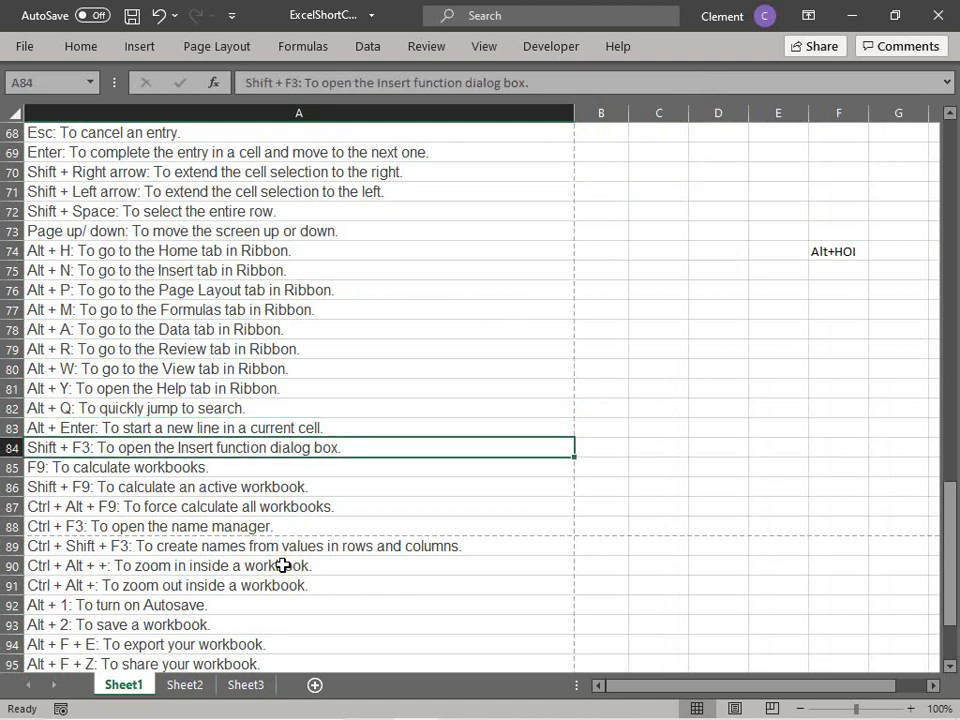
Step: Open and close Insert Function with Shift+F3, then step down to the A88 entry
key("shift+F3")
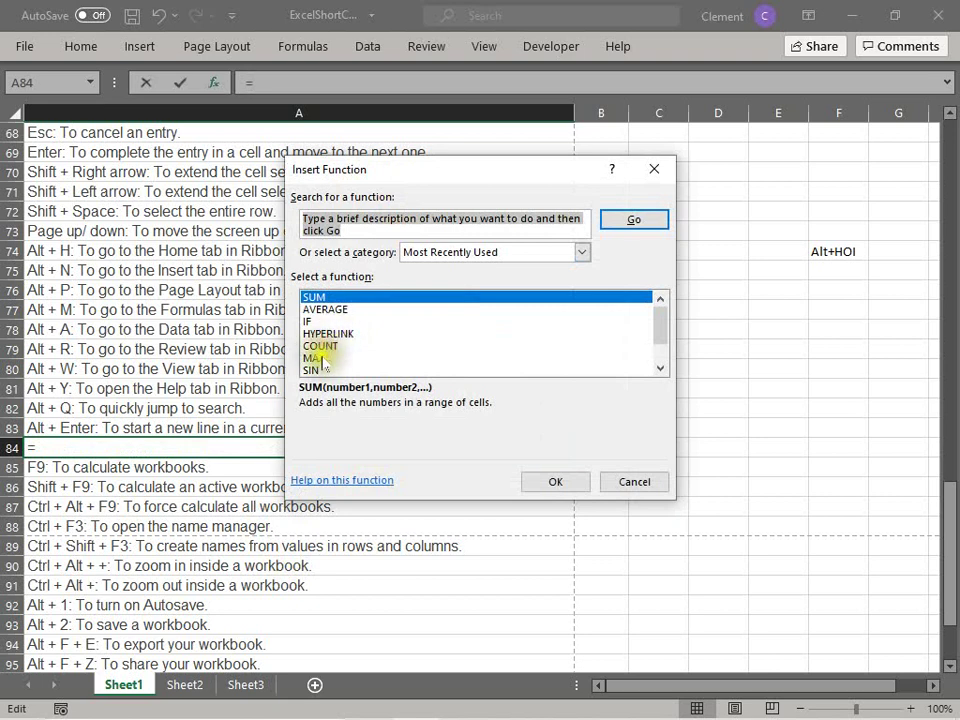
left_click(634, 484)
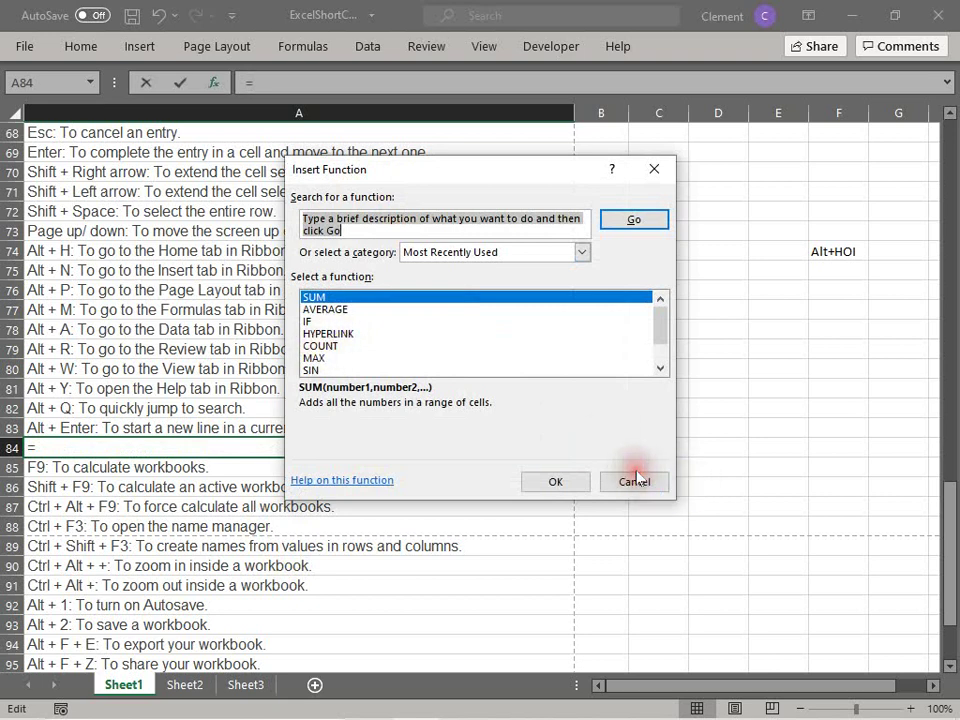
left_click(338, 530)
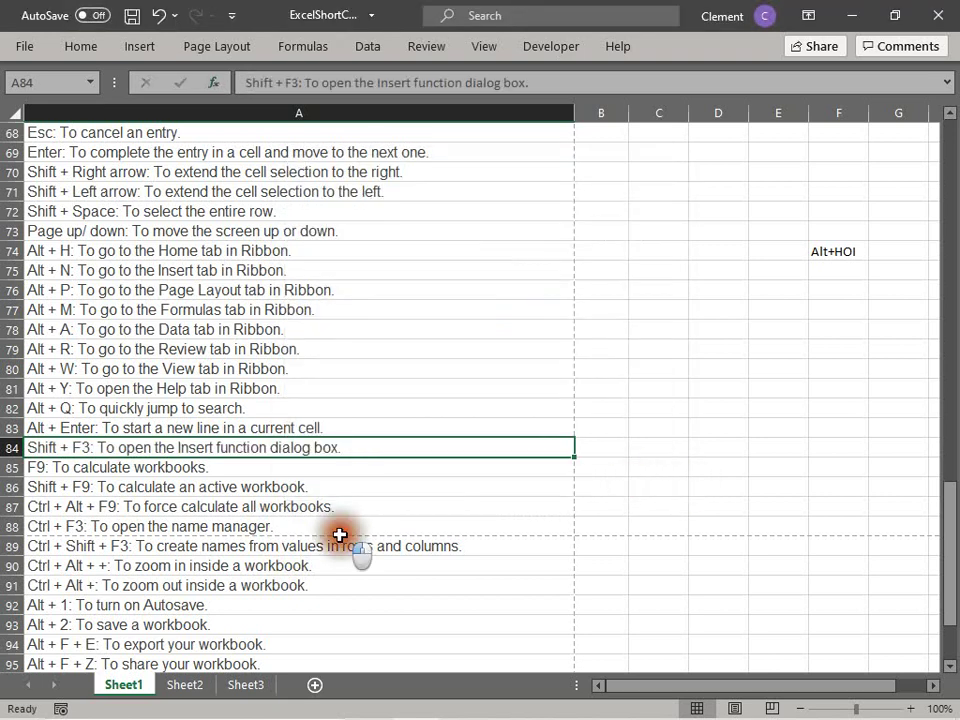
left_click(191, 468)
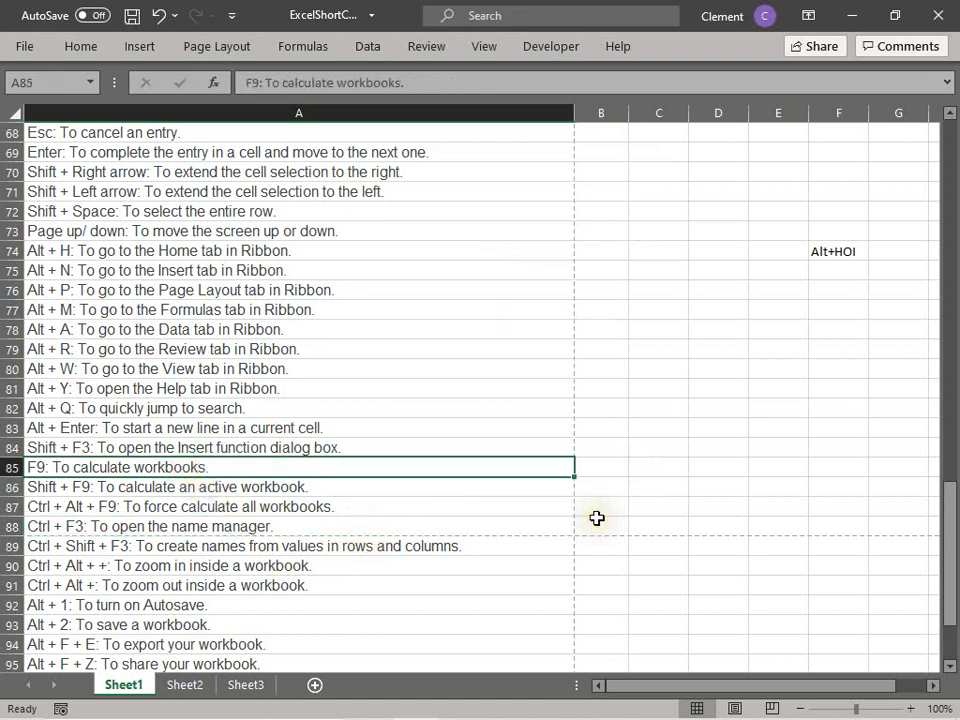
left_click(154, 488)
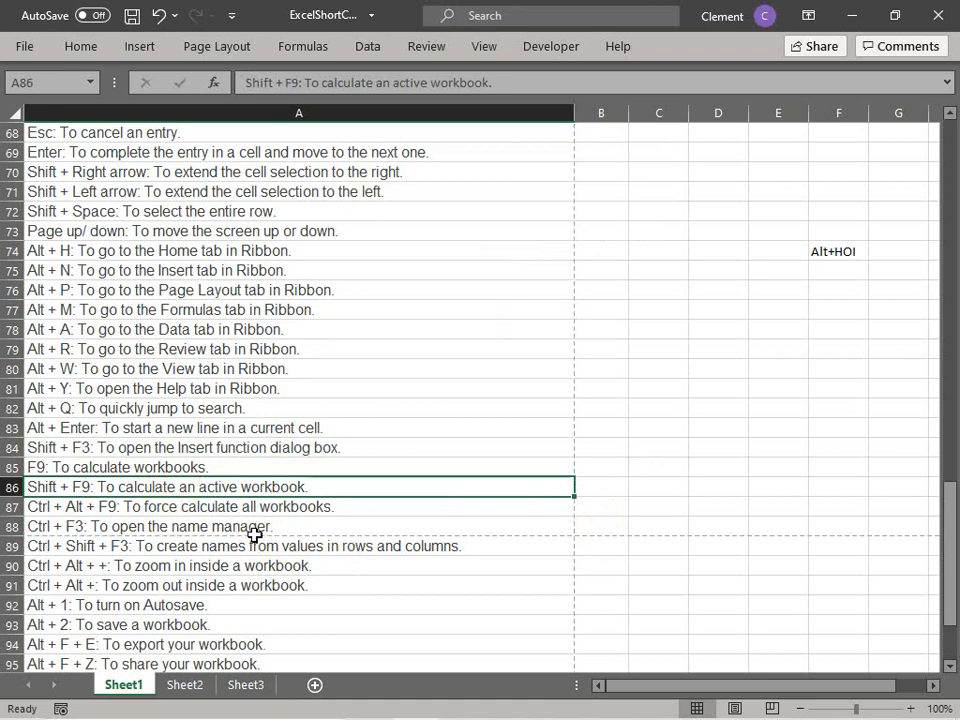
key("Down")
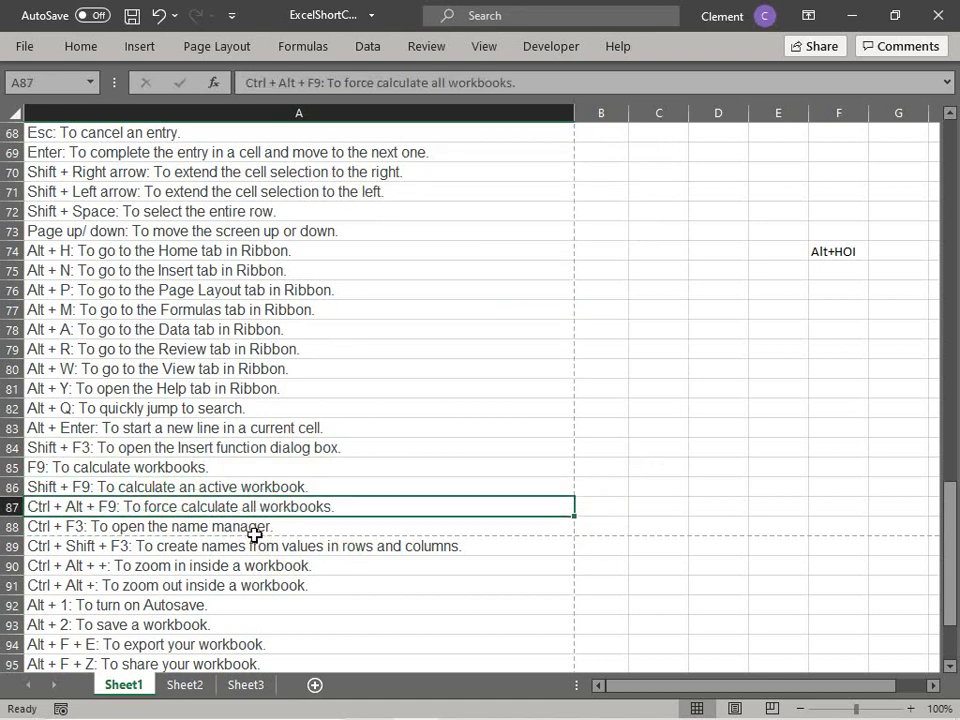
key("Down")
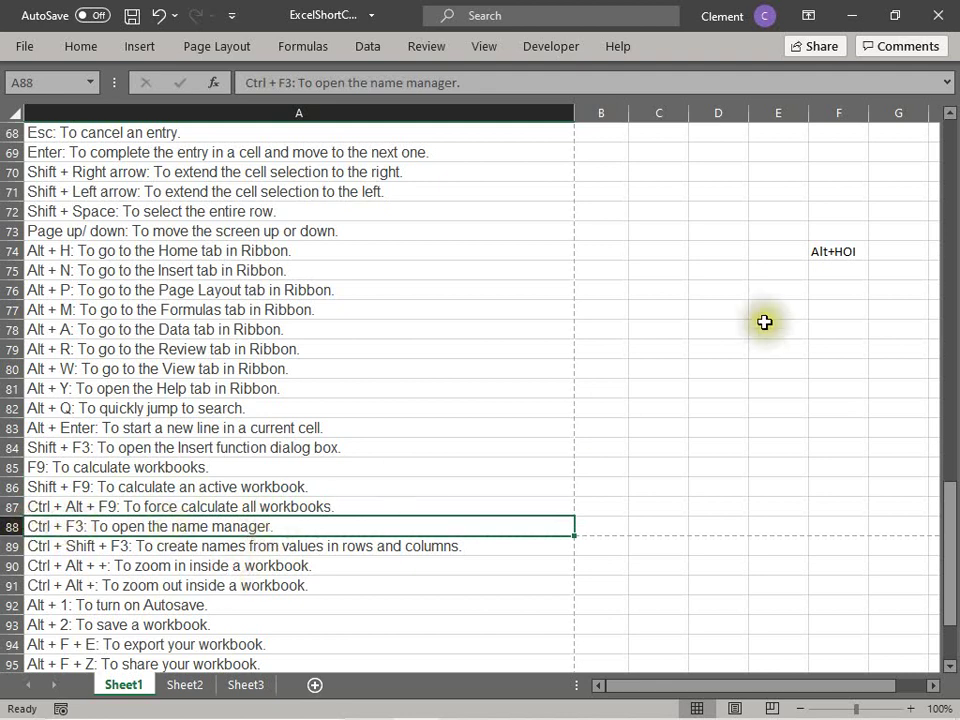
Step: Enter the author's name in cell B75
left_click(619, 271)
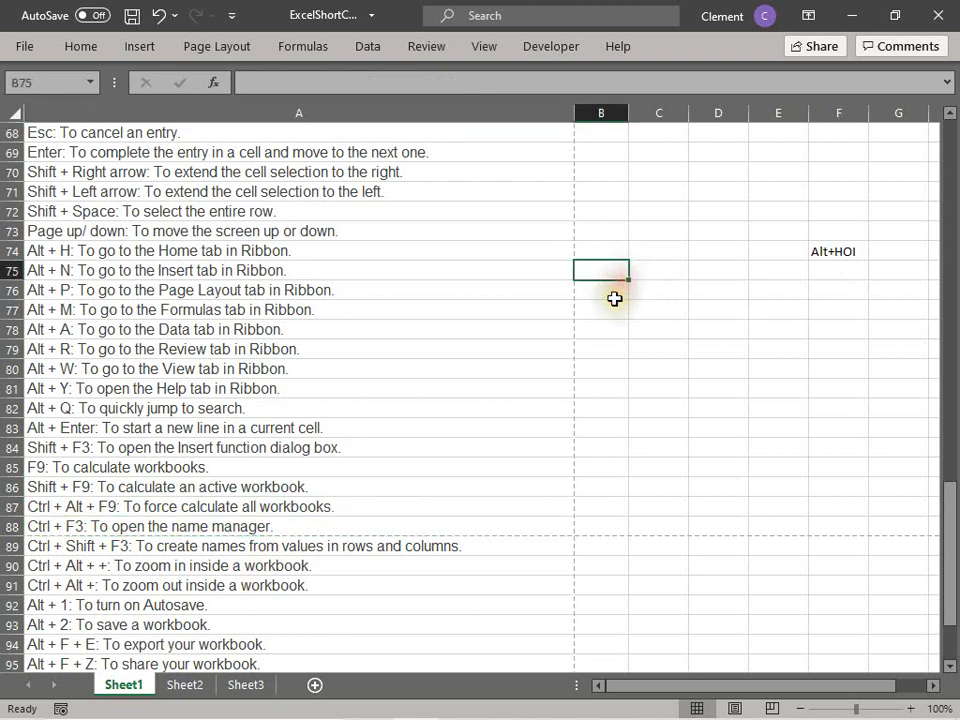
type("Pert")
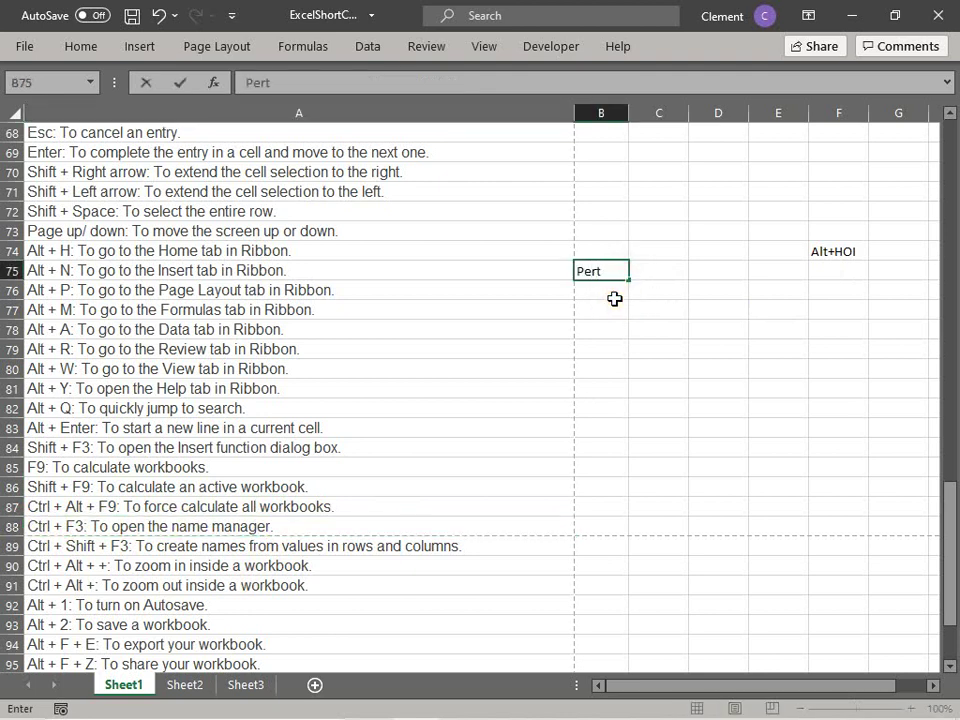
key("BackSpace")
type("ter")
key("Return")
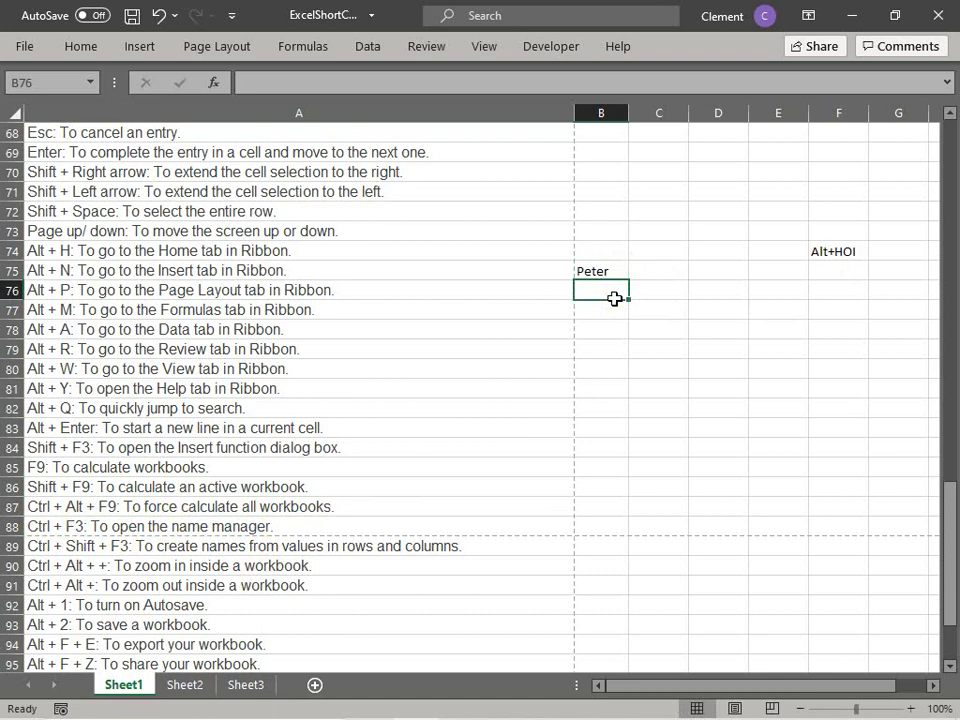
key("Up")
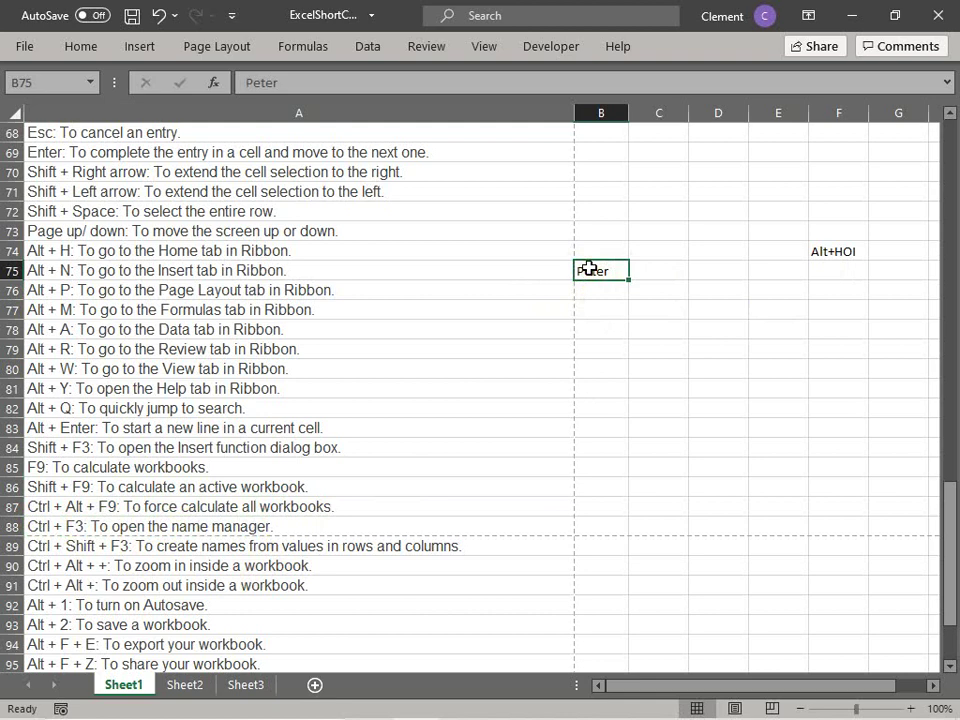
Step: Define B75 as the workbook name 'author' and jump to it from the Name Box
key("ctrl+F3")
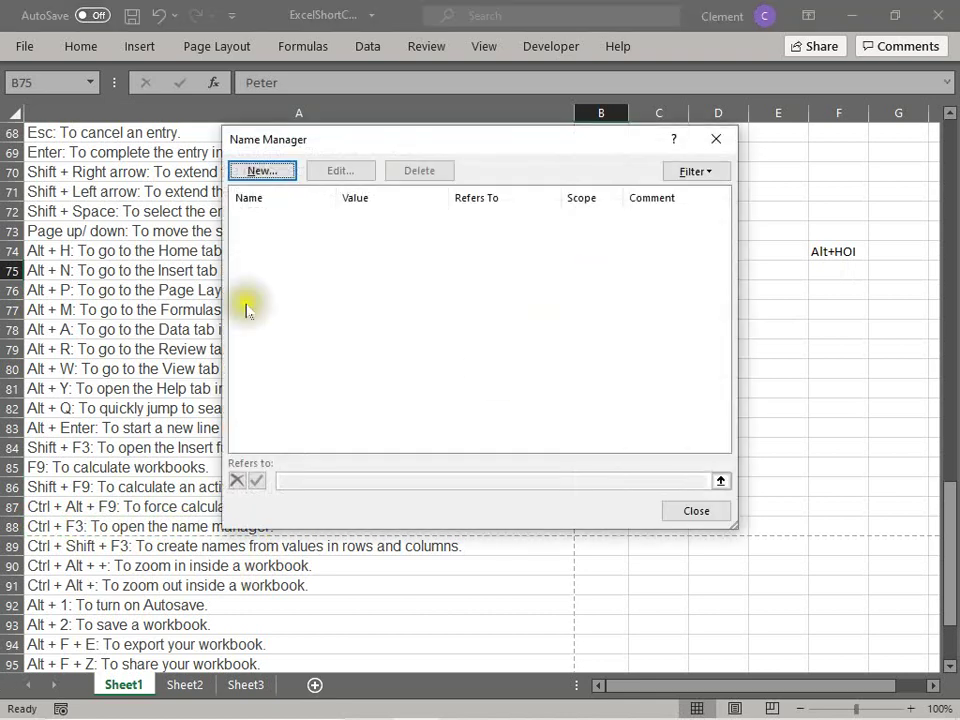
left_click(264, 170)
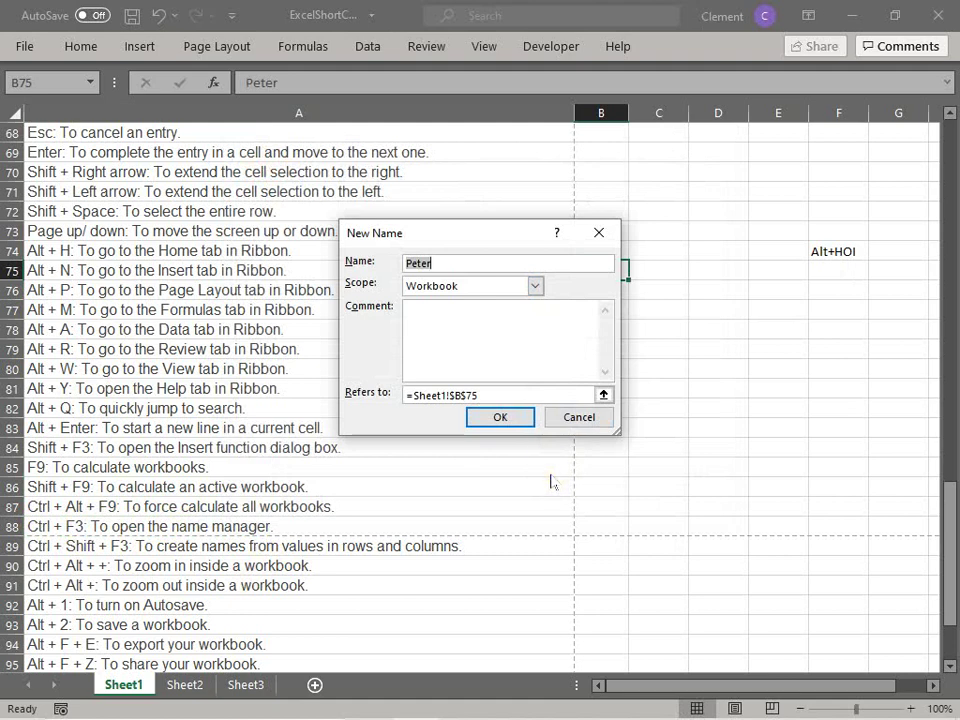
type("author")
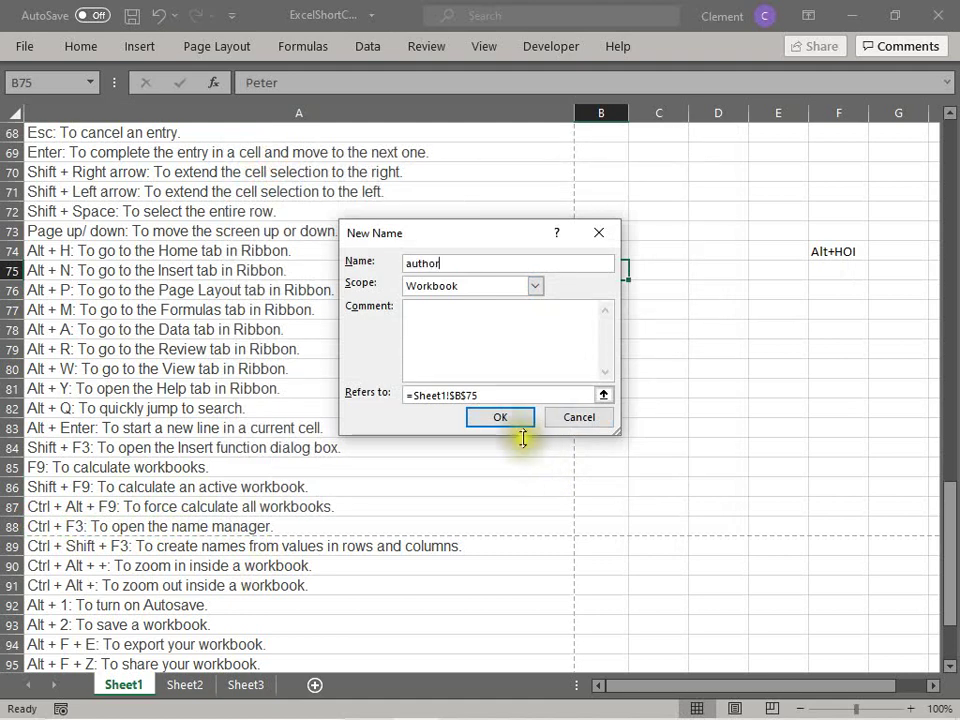
left_click(508, 417)
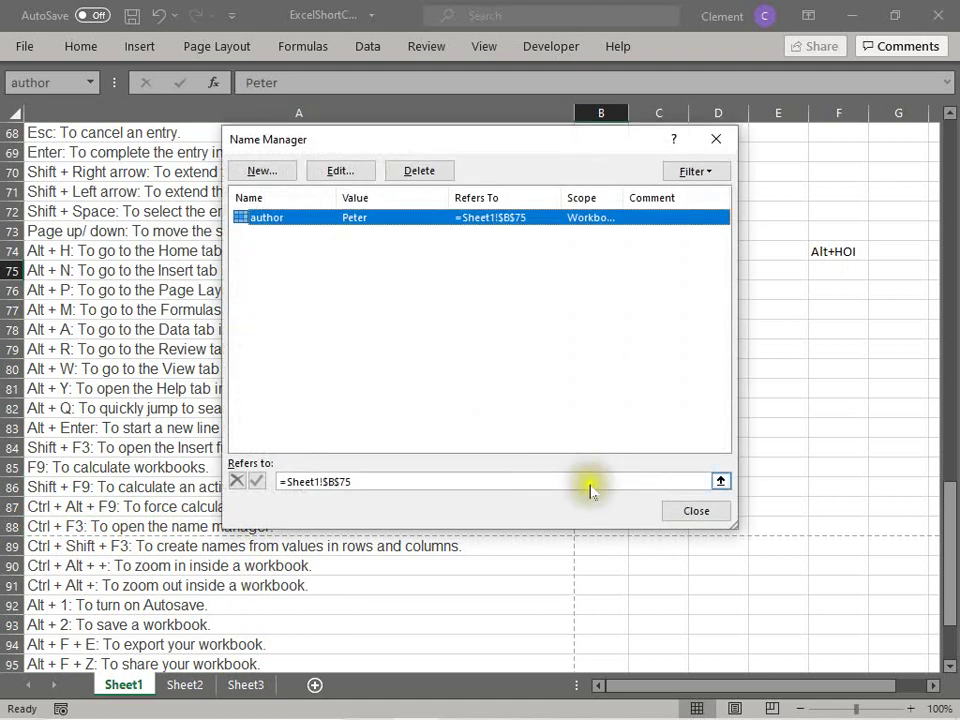
left_click(696, 511)
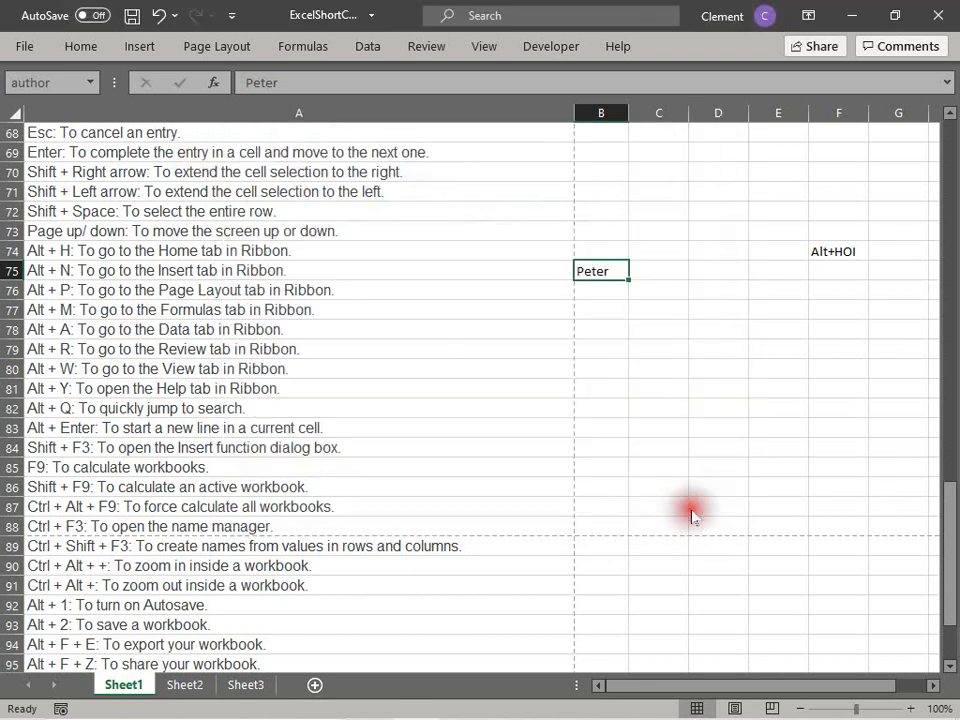
left_click(684, 489)
left_click(90, 82)
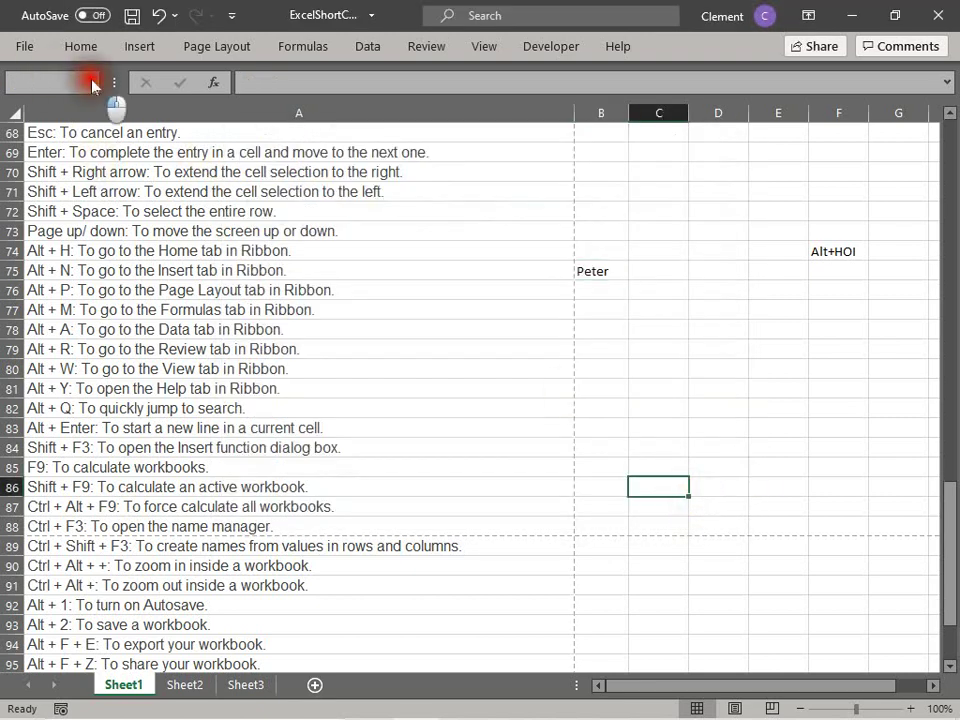
left_click(64, 100)
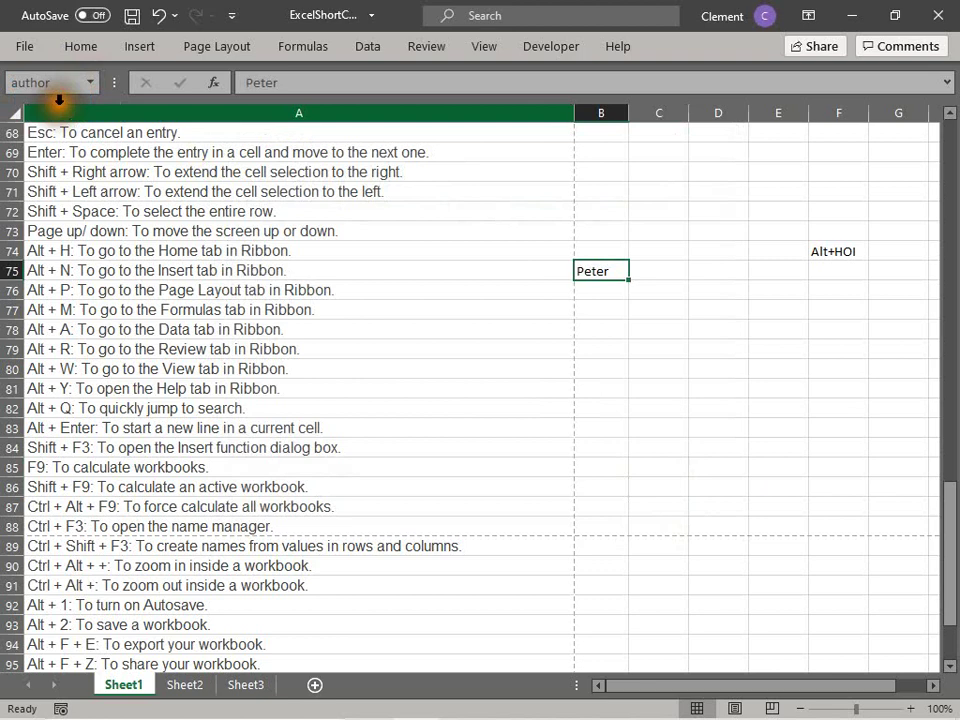
Step: Show the Name Manager again from A88, close it, and jump back to 'author'
left_click(602, 430)
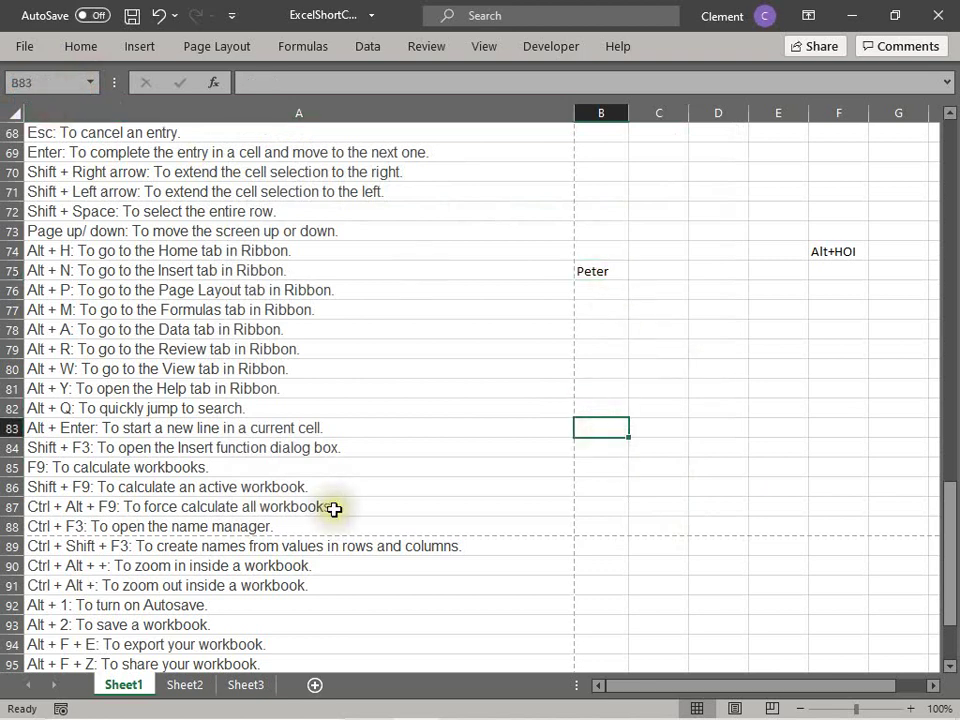
left_click(37, 526)
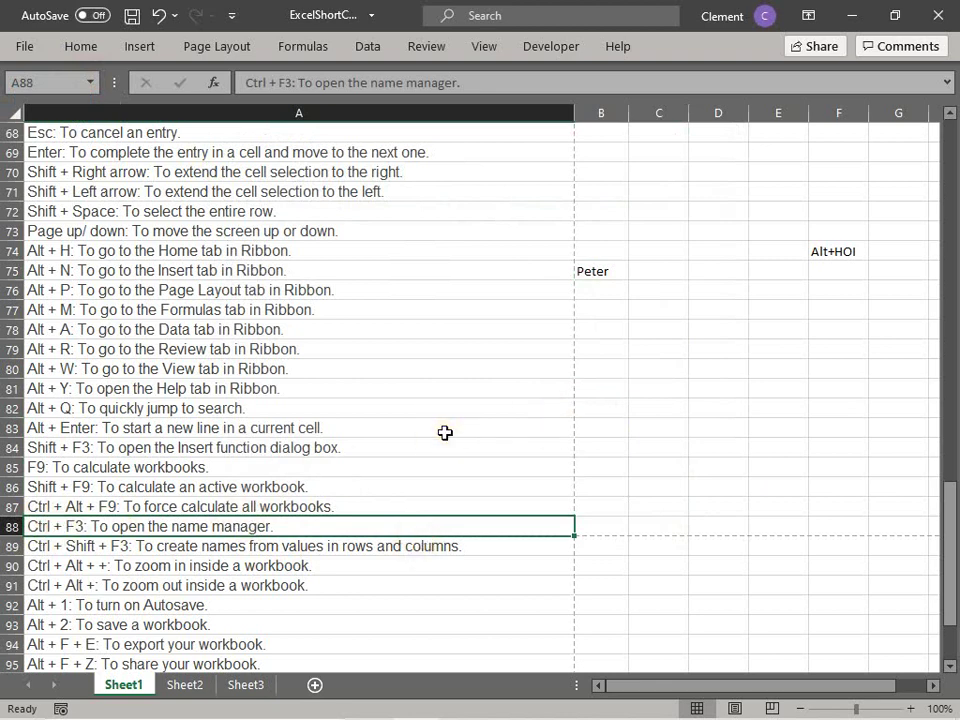
key("ctrl+F3")
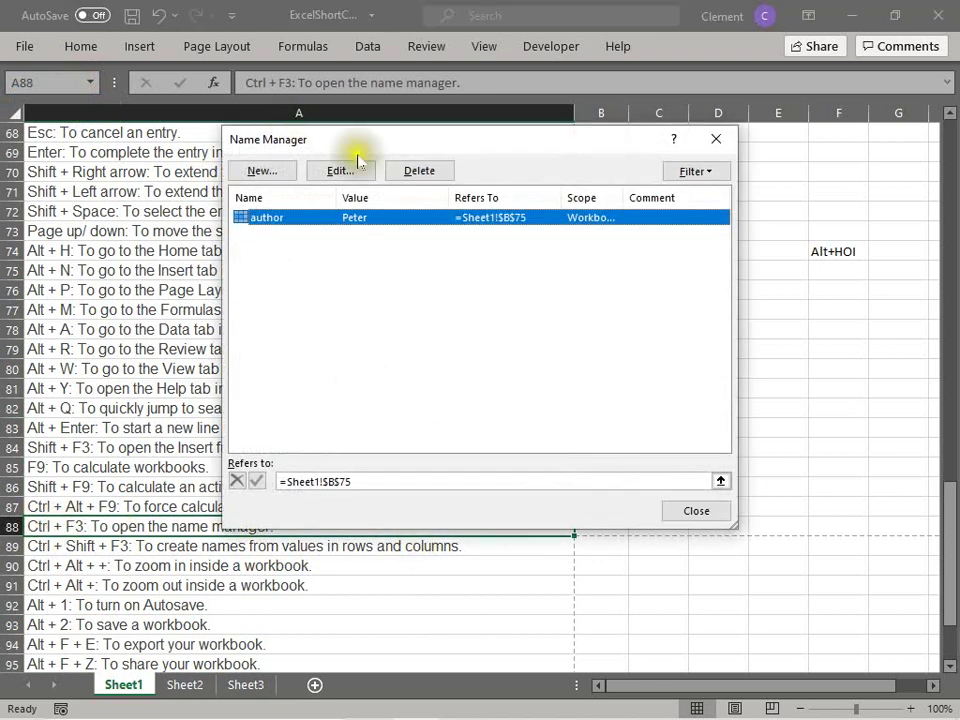
left_click(684, 511)
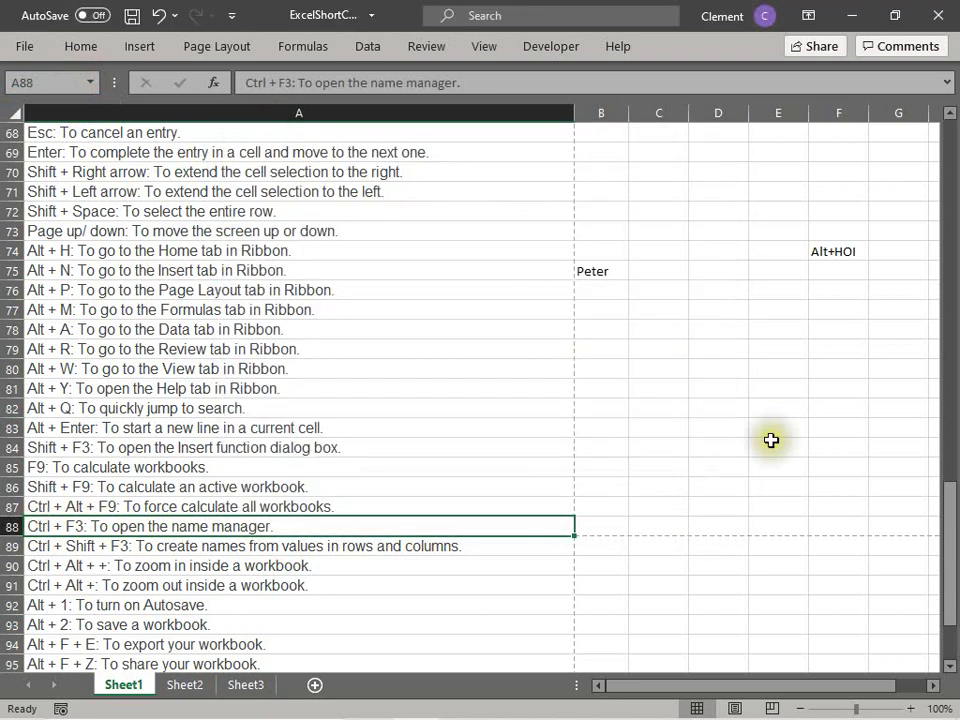
left_click(89, 82)
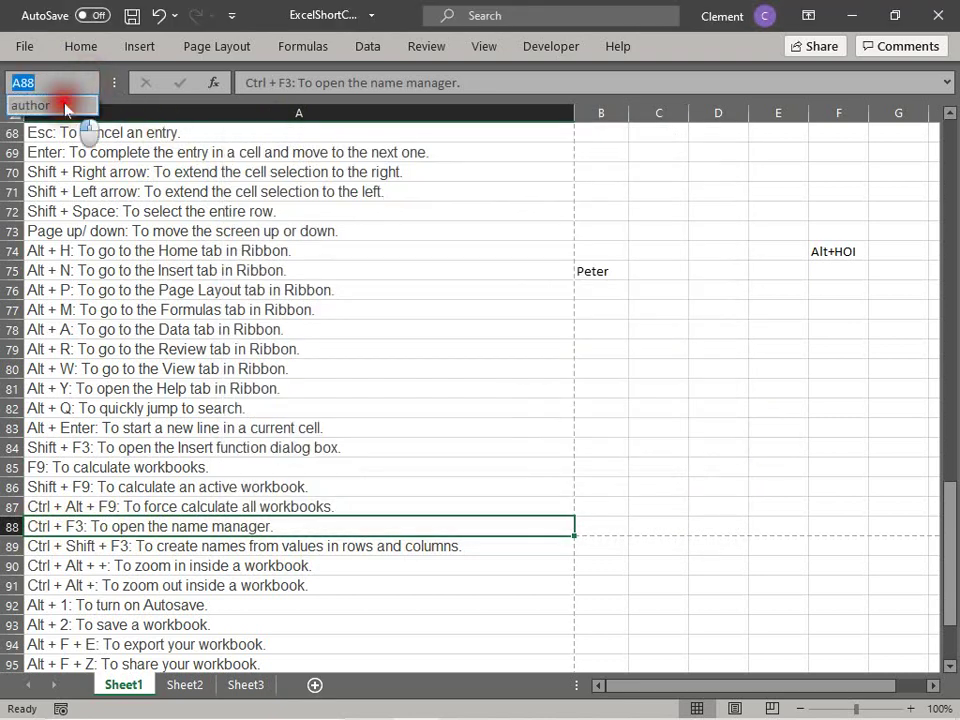
left_click(40, 105)
left_click(597, 309)
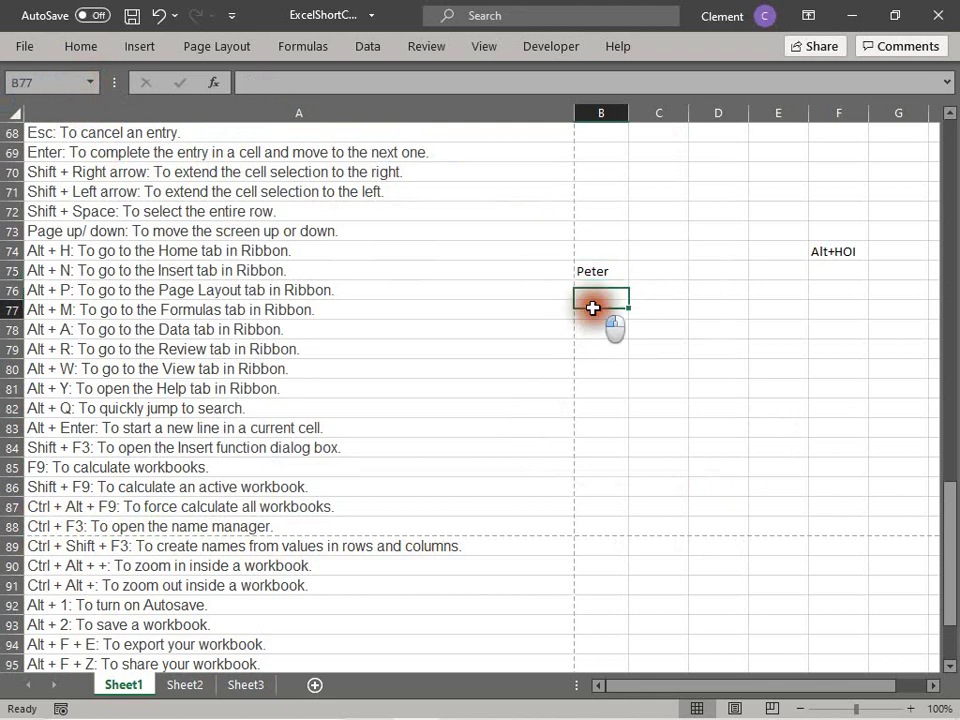
Step: Enter the label Date in B77 and today's date (4/5/2021) in C77 with Ctrl+;
type("Date")
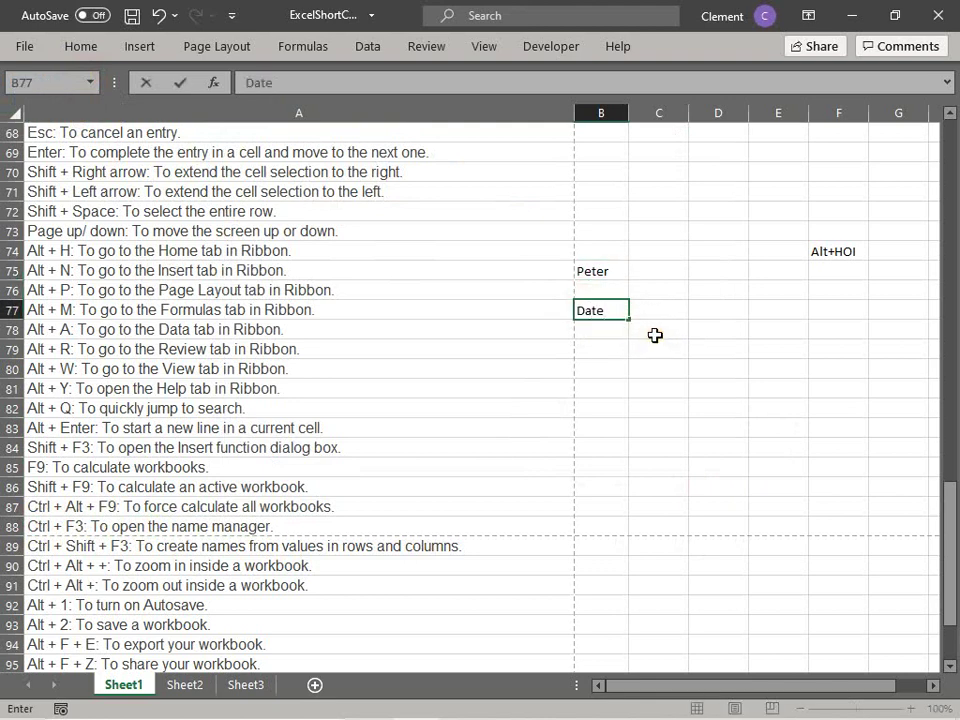
key("Tab")
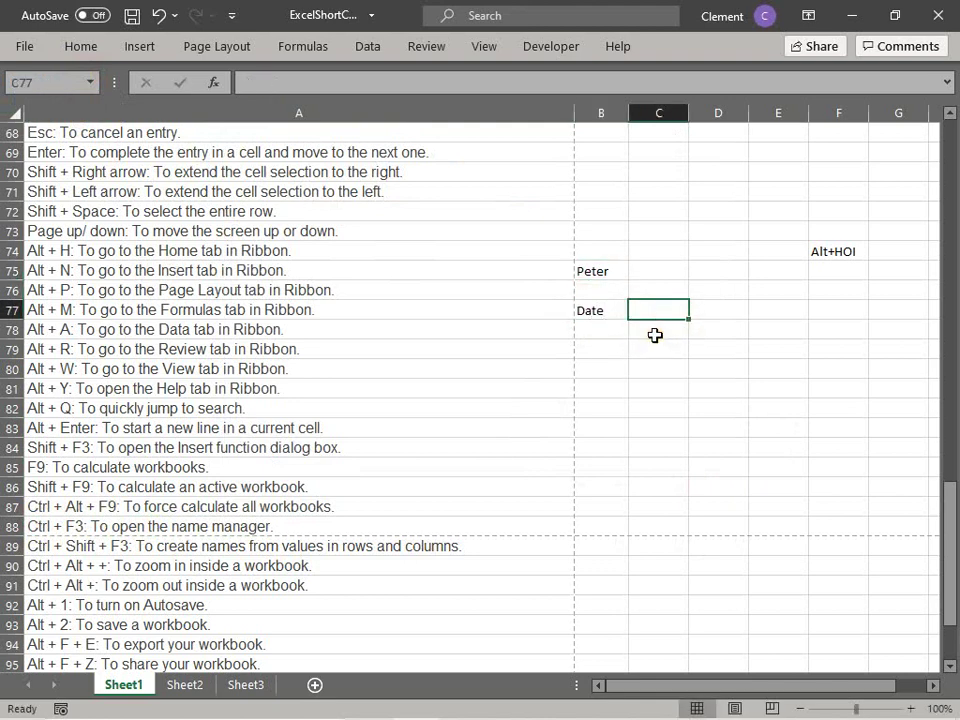
key("ctrl+semicolon")
key("Return")
left_click(650, 314)
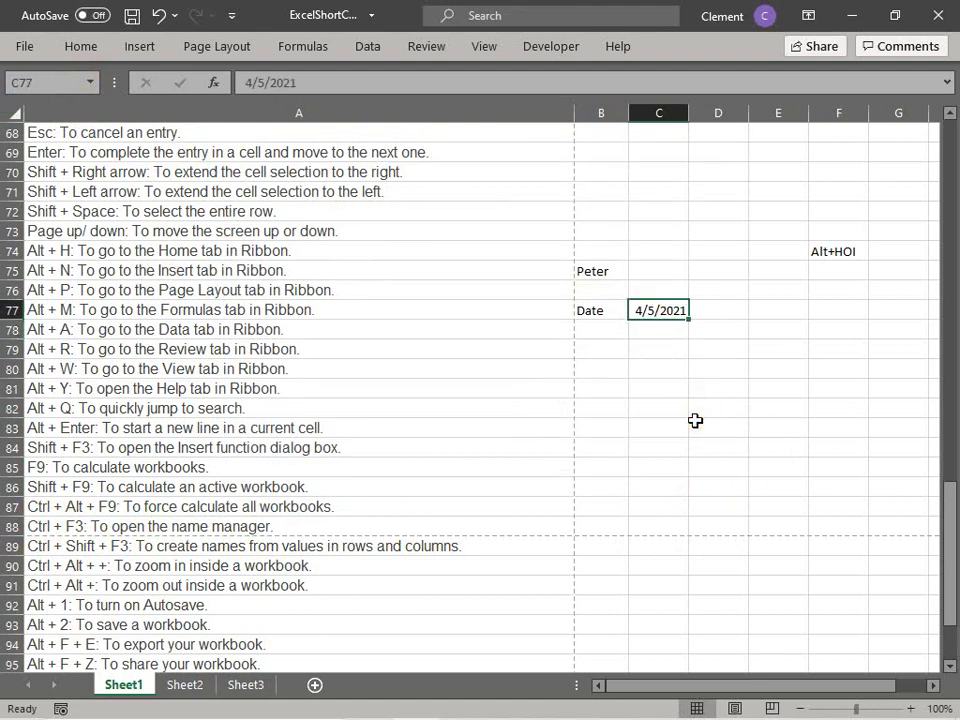
Step: Define cell C77 as the name report_date through the Ctrl+F3 name list
key("ctrl+F3")
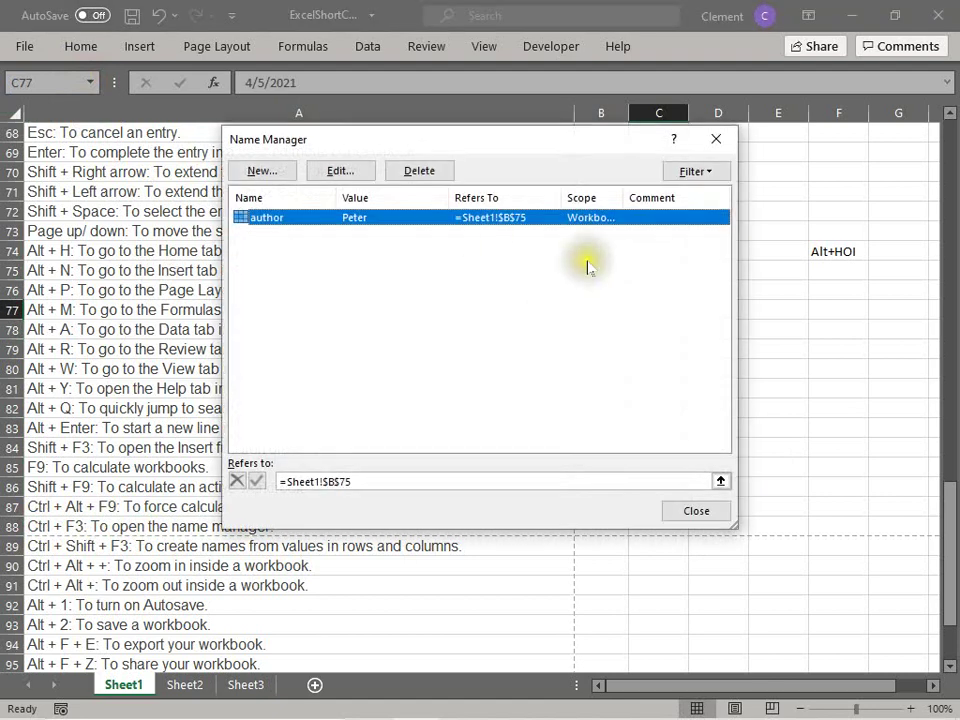
left_click(264, 171)
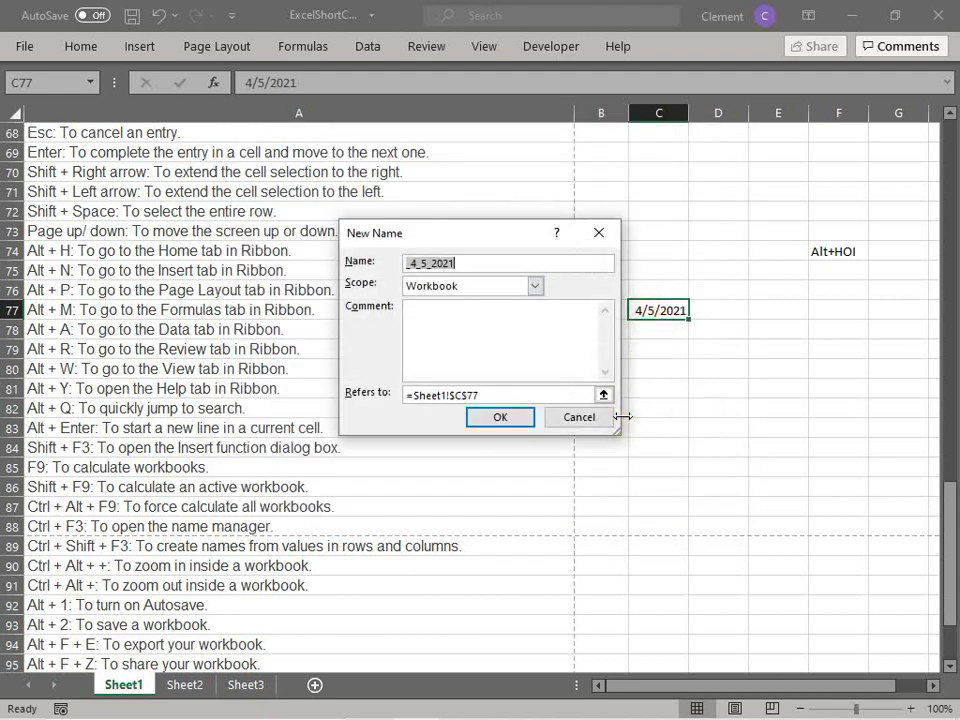
type("ort_date")
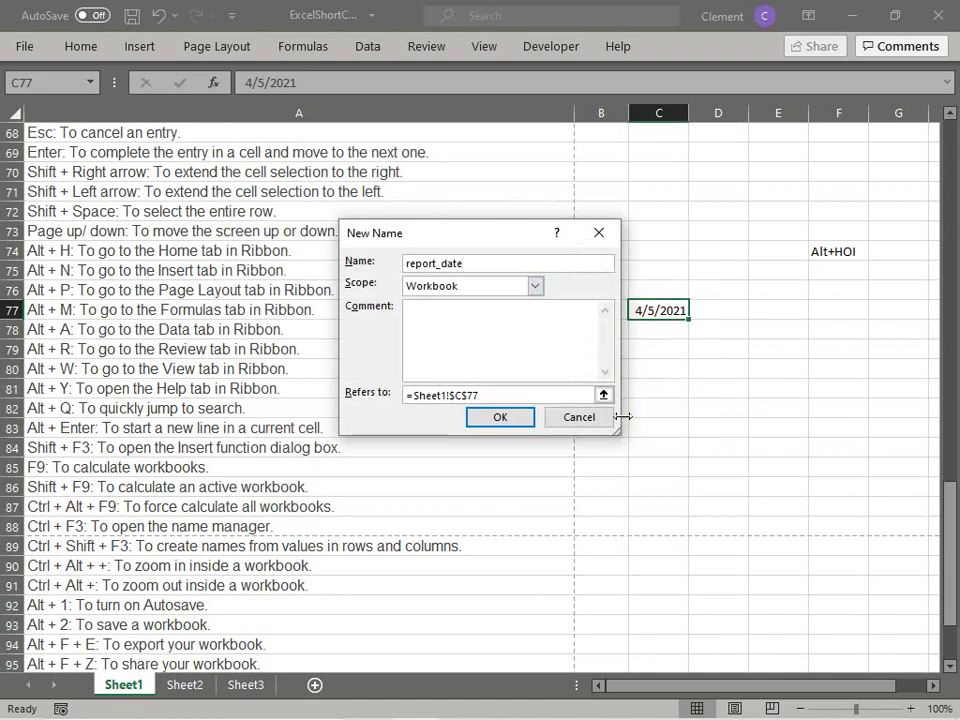
key("Return")
left_click(688, 512)
left_click(686, 511)
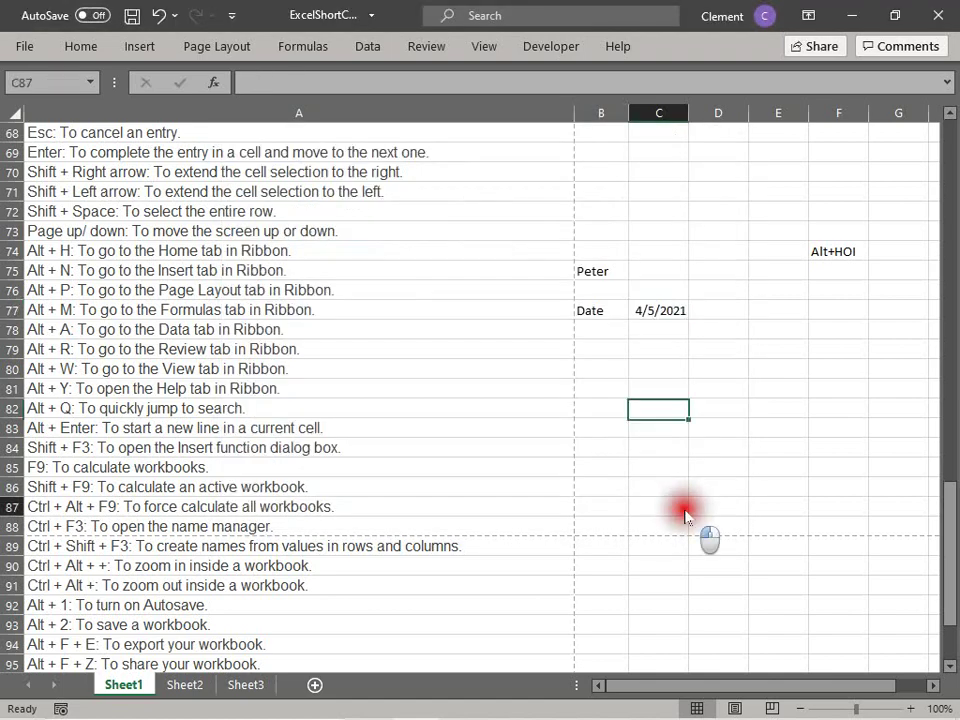
Step: Jump to report_date from the Name Box, then move to the Ctrl + Shift + F3 entry in A89
left_click(90, 83)
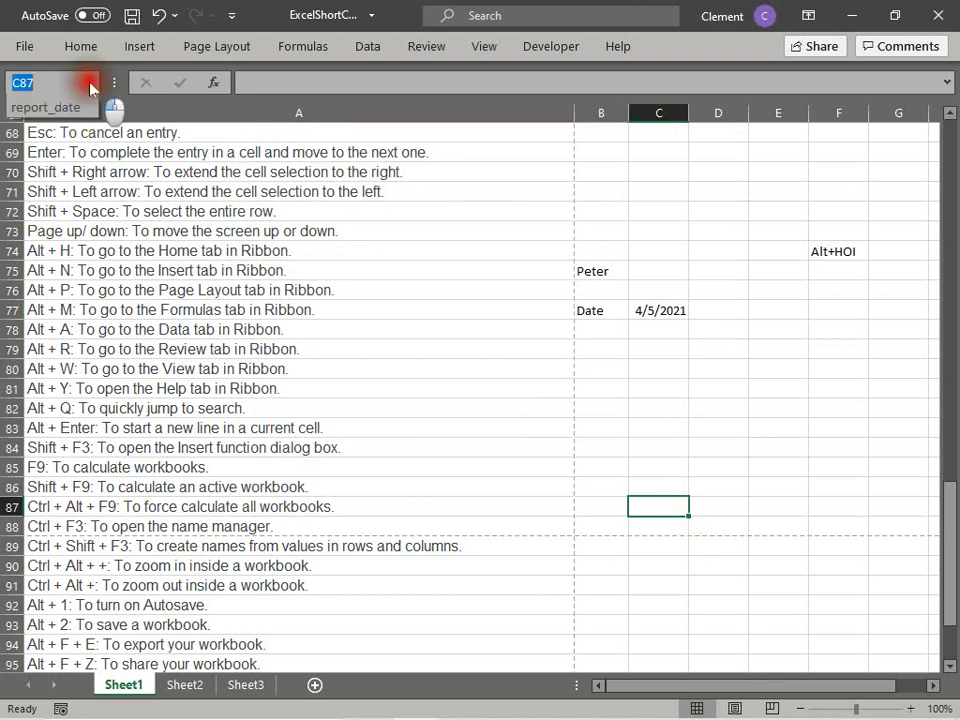
left_click(73, 123)
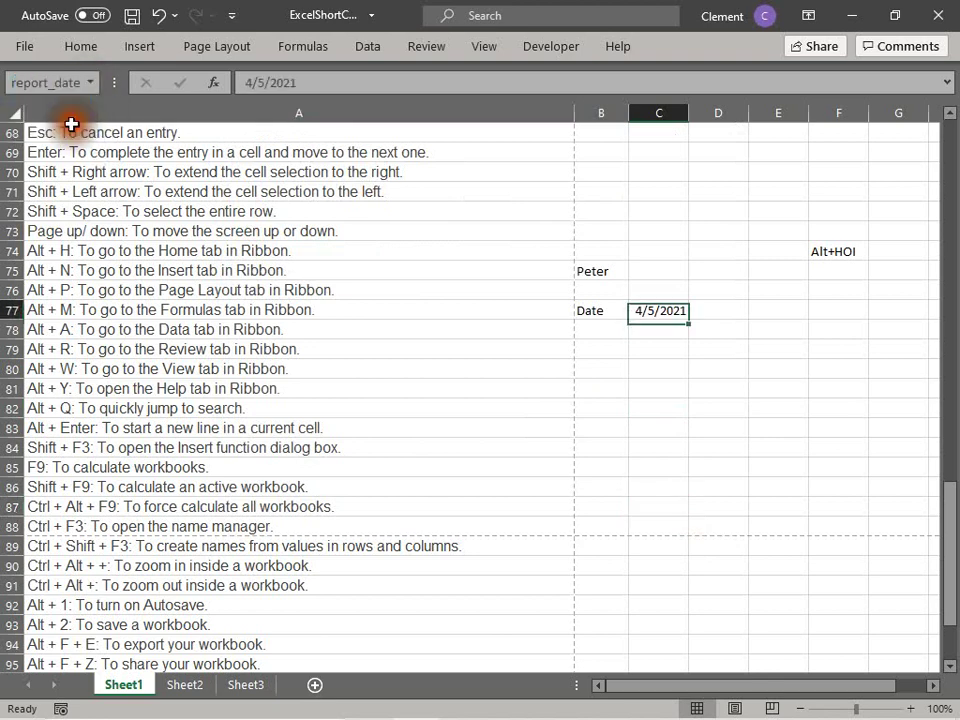
left_click(670, 311)
left_click(682, 394)
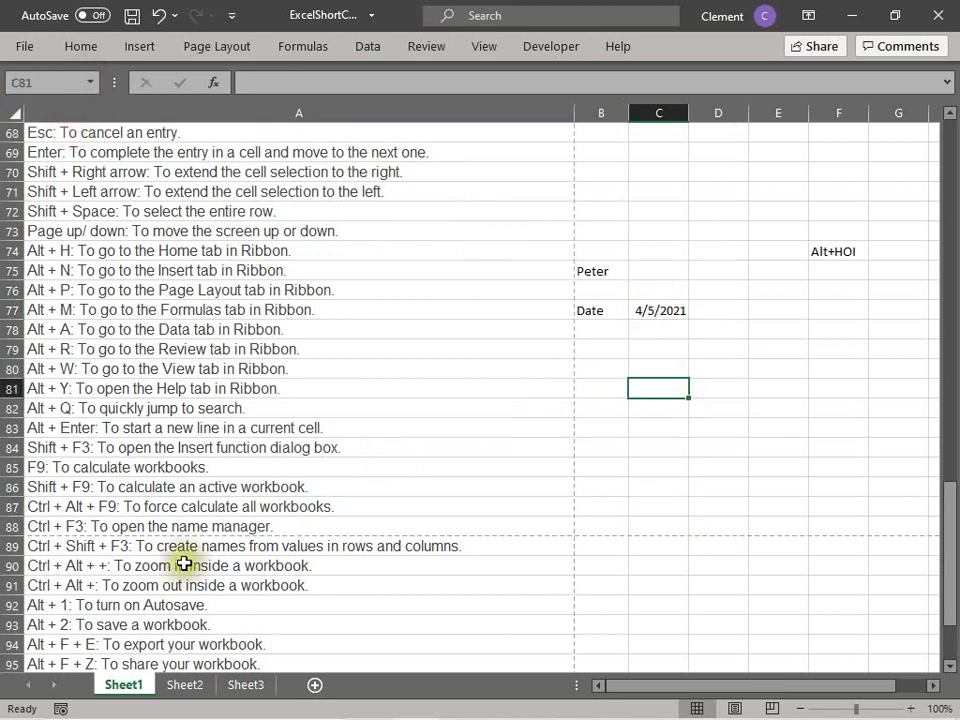
left_click(22, 545)
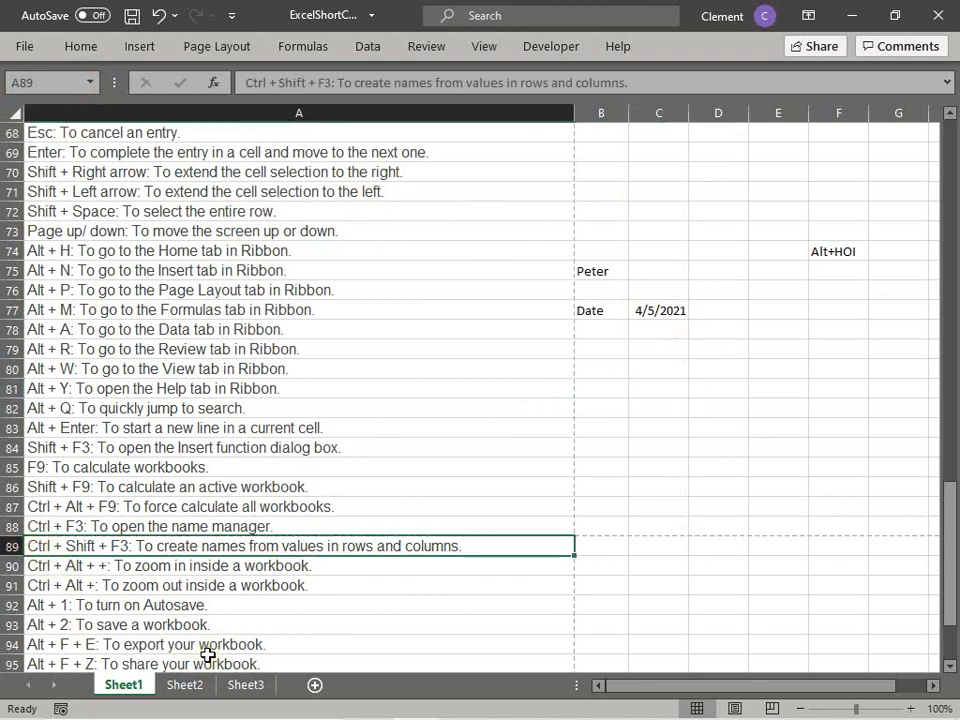
key("Up")
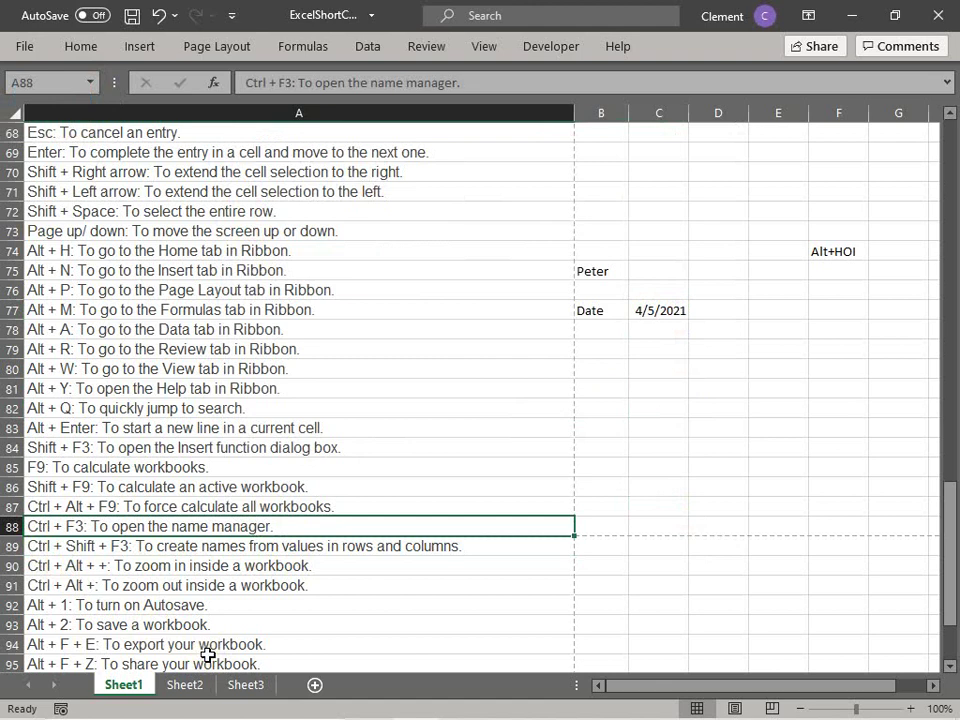
key("Down")
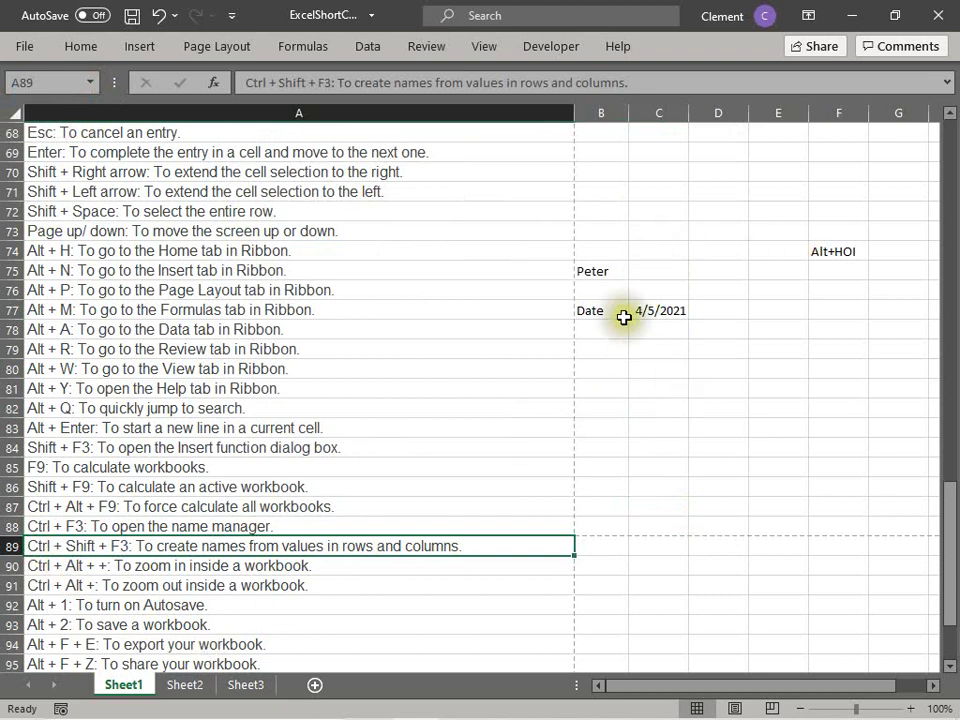
Step: Enter the label Name in B76 and the author's name in C76
left_click(610, 289)
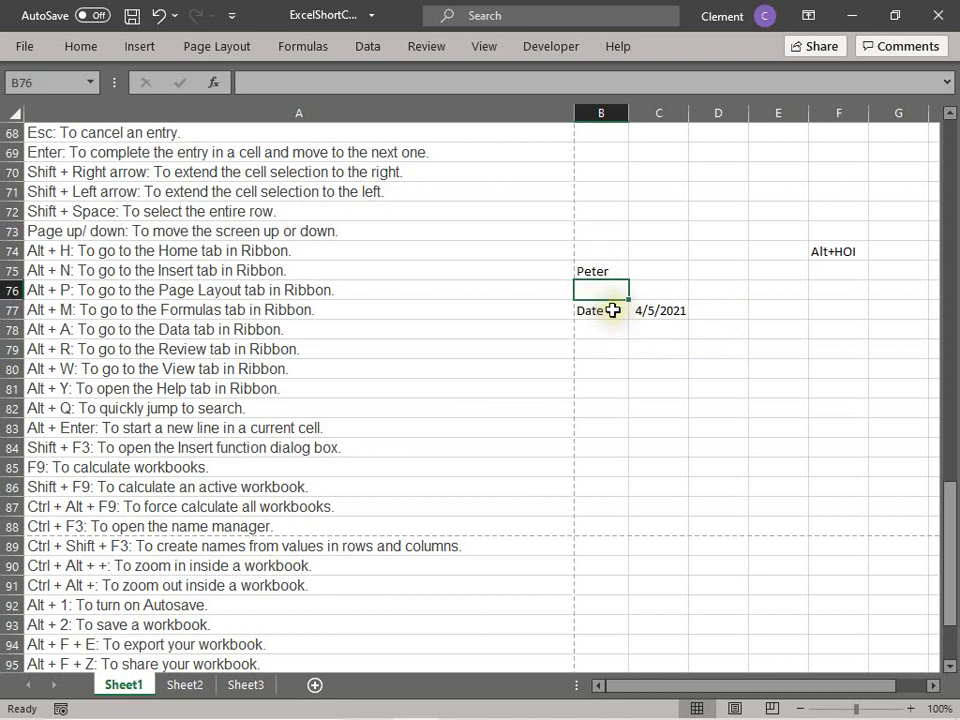
type("Name")
key("Return")
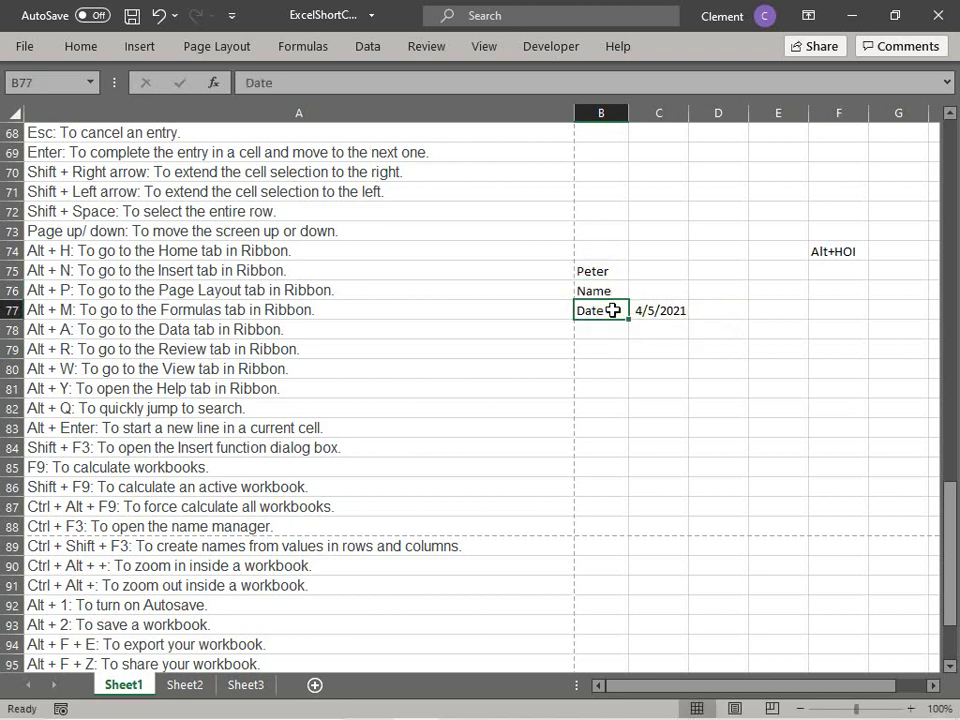
key("Up")
key("Right")
type("Per")
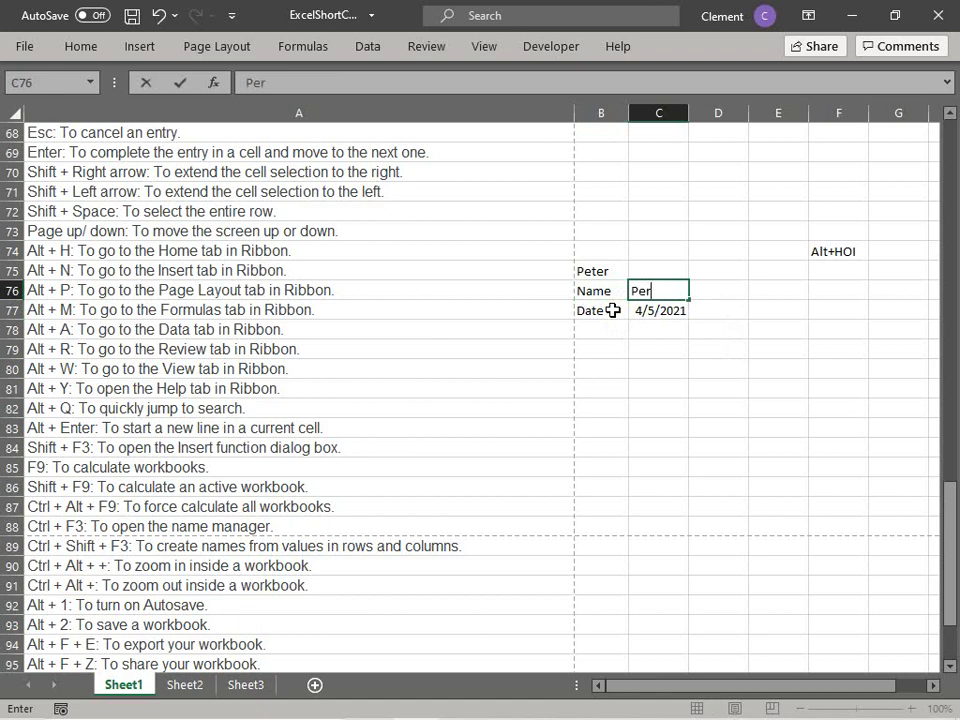
type("ter")
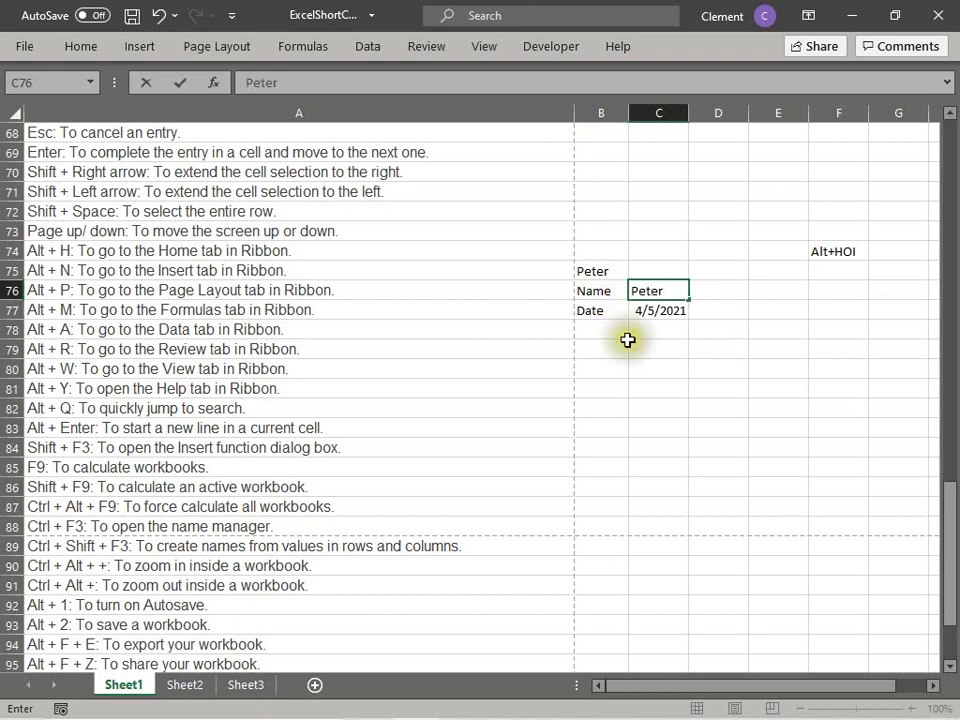
left_click(631, 357)
Step: Try creating names from C76:C77 using the left column labels; dismiss the invalid-selection error
left_click_drag(676, 288, 677, 309)
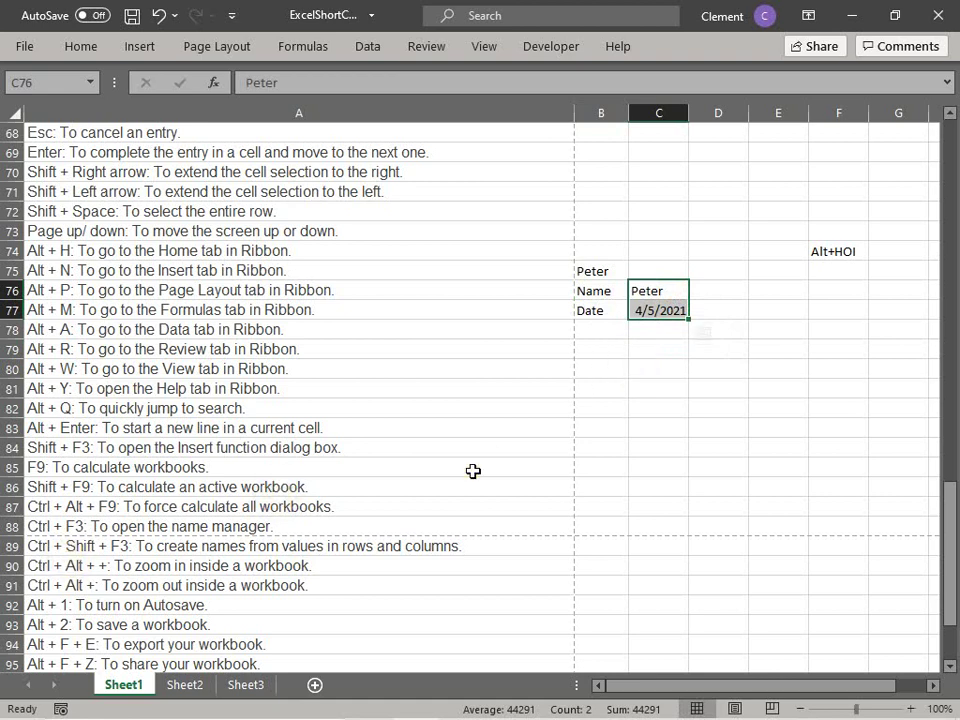
key("ctrl+shift+F3")
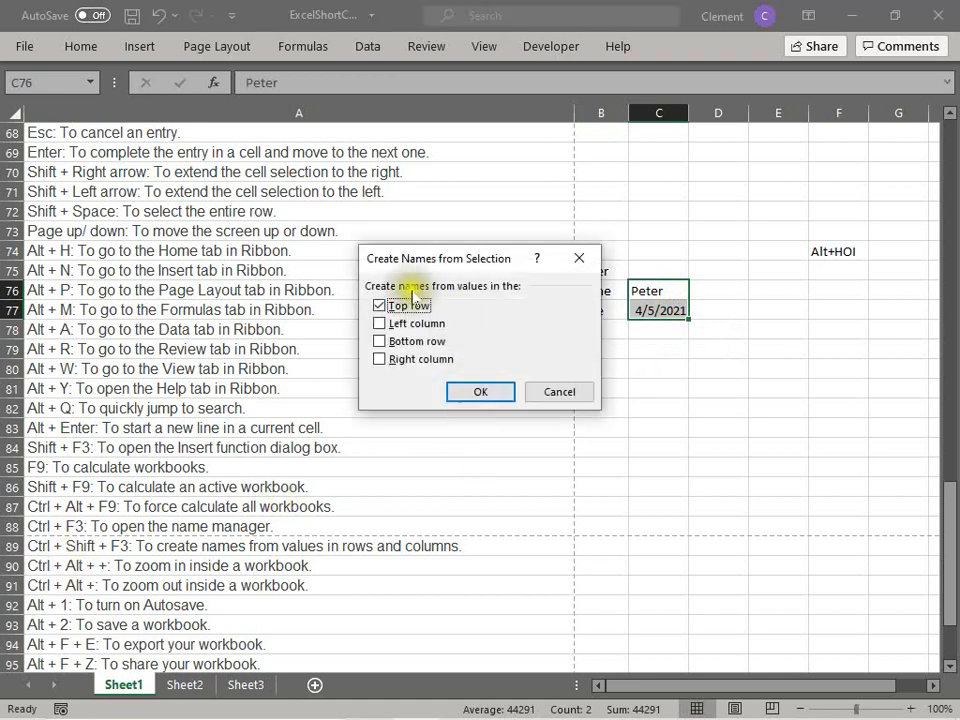
left_click(391, 327)
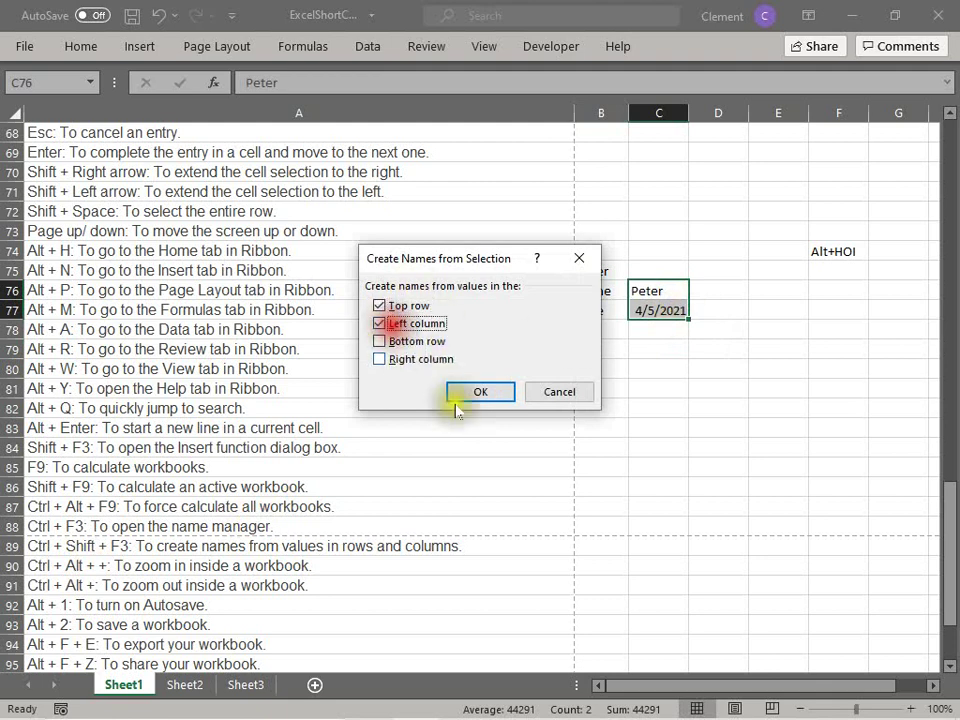
left_click(389, 307)
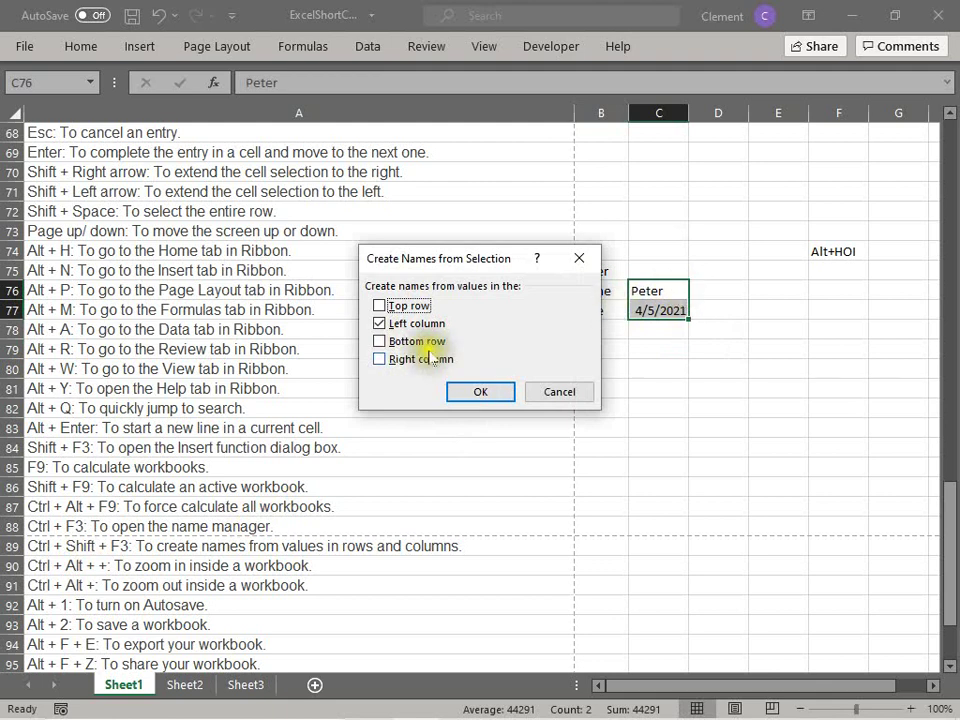
left_click(508, 394)
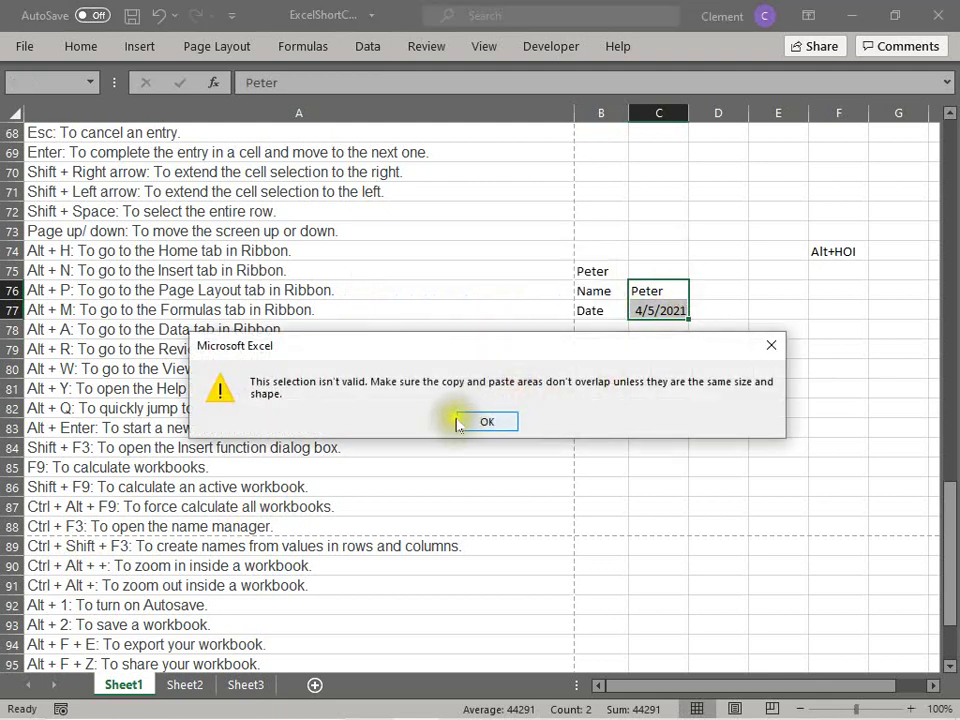
left_click(487, 422)
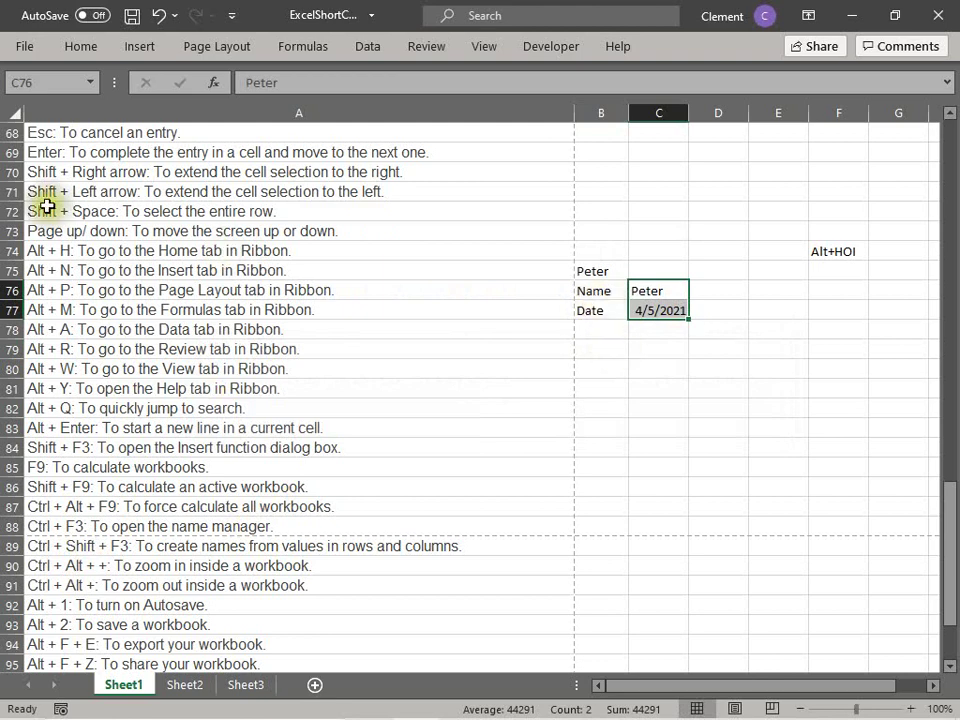
Step: Change the labels in B76 and B77 to A and B
left_click(606, 294)
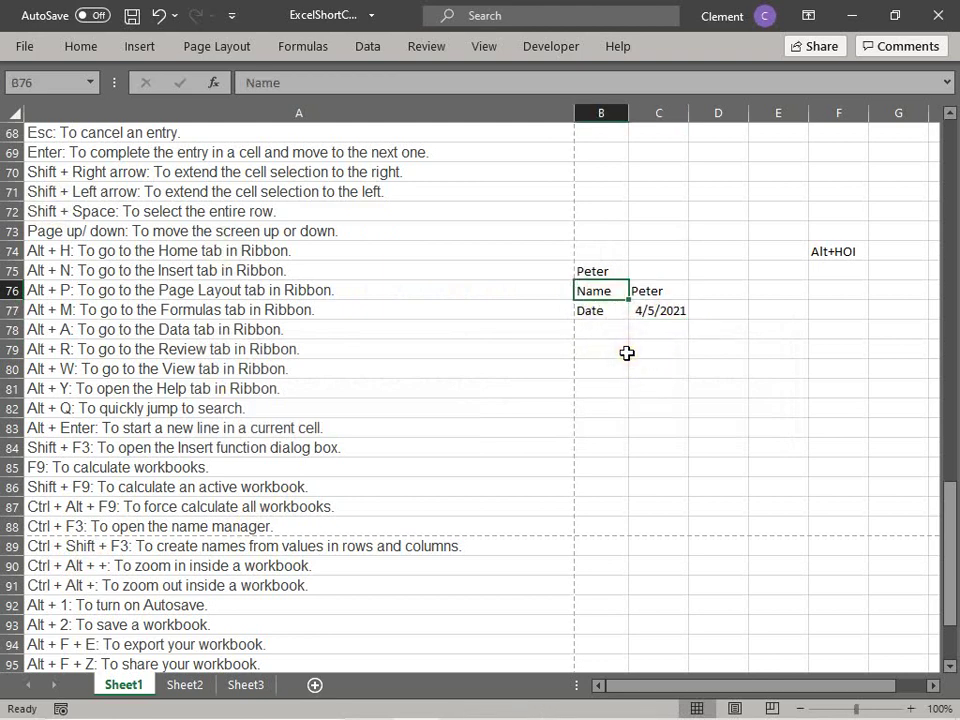
type("A")
key("Return")
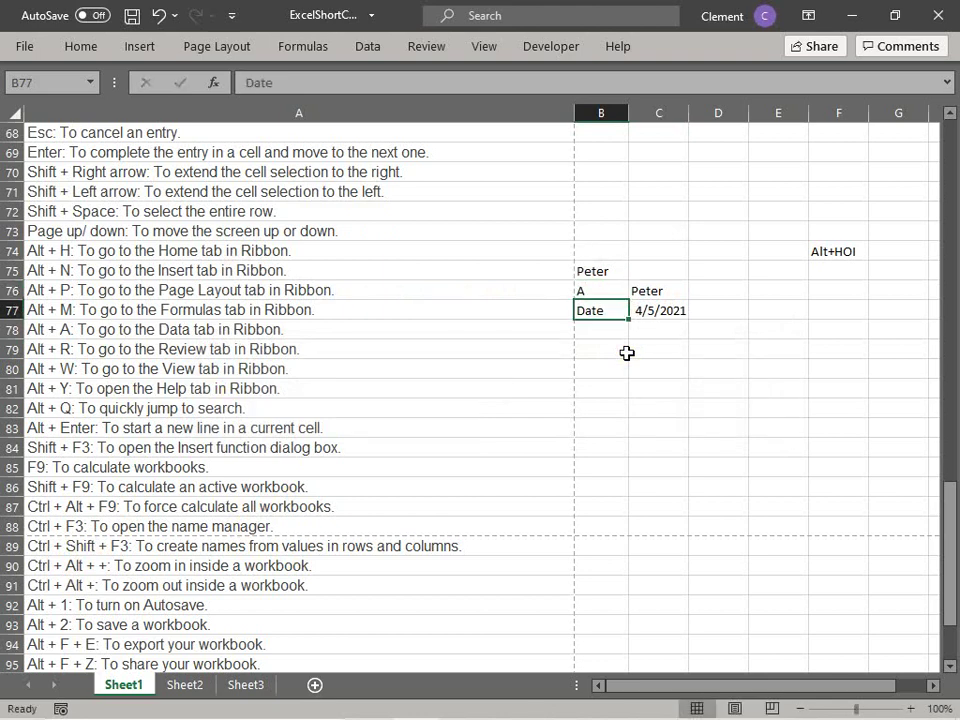
type("B")
key("Return")
Step: Retry creating names from C76:C77 with Left column only, then dismiss the error
left_click_drag(649, 290, 654, 313)
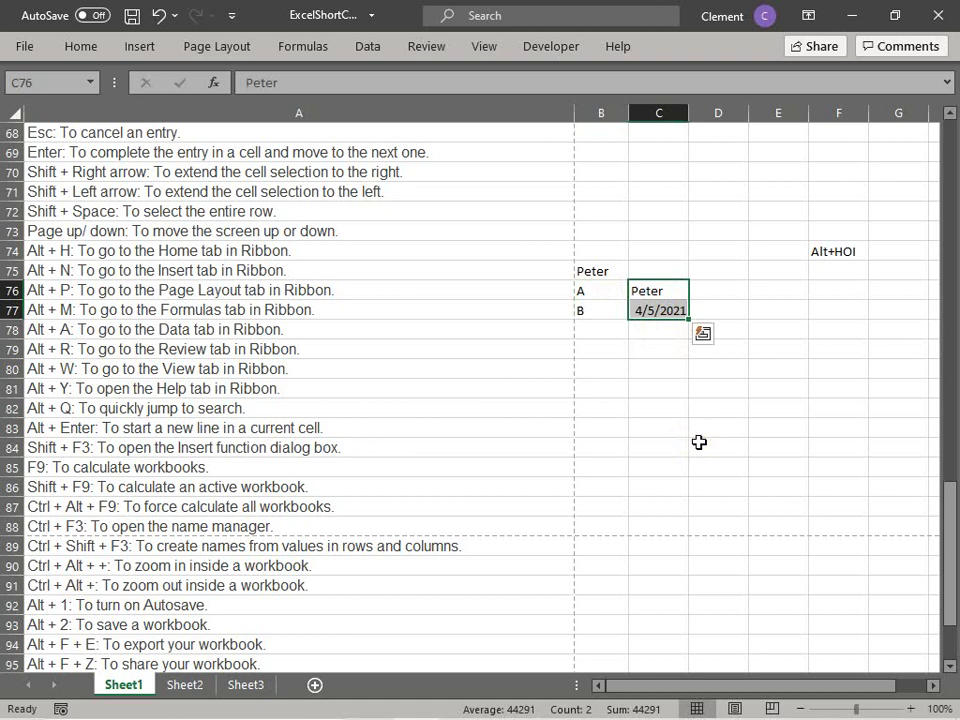
key("ctrl+shift+F3")
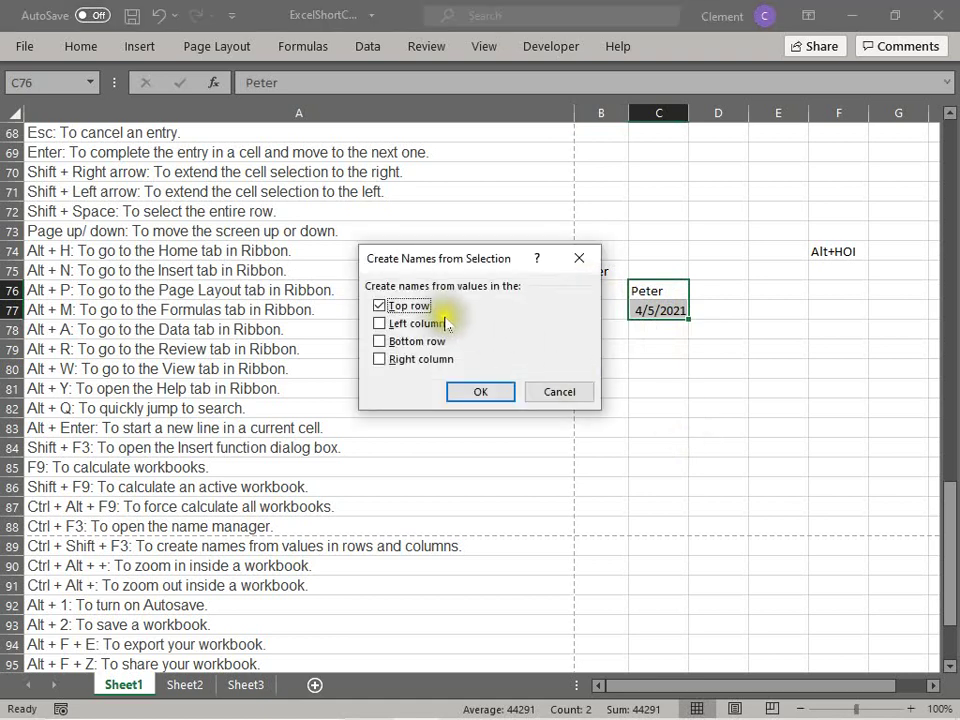
left_click(381, 306)
left_click(381, 323)
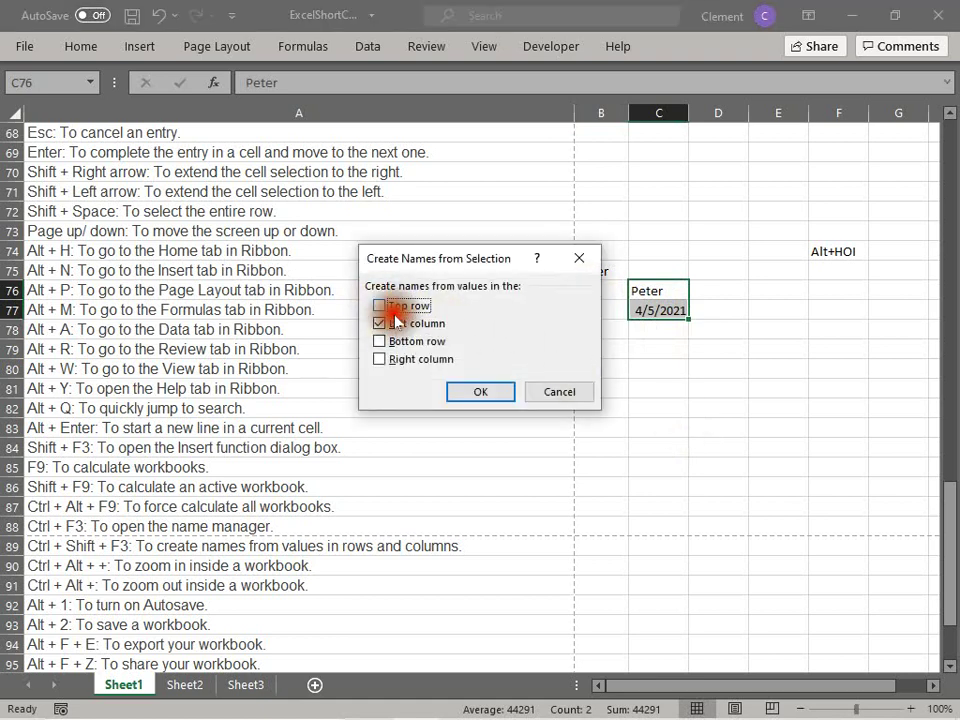
left_click(483, 395)
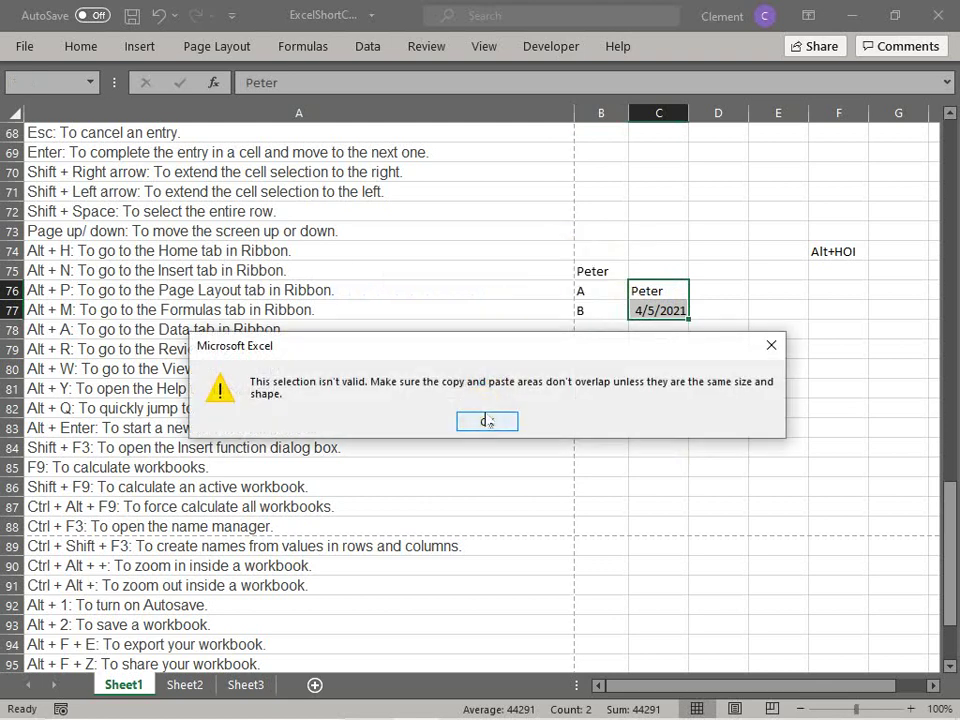
left_click(488, 421)
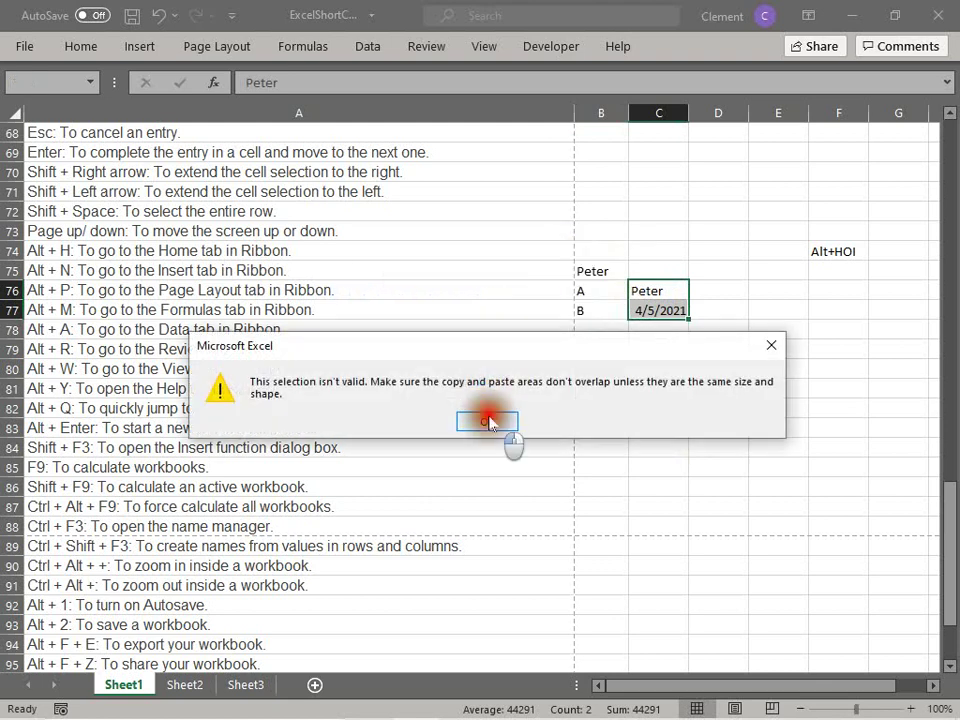
left_click(665, 396)
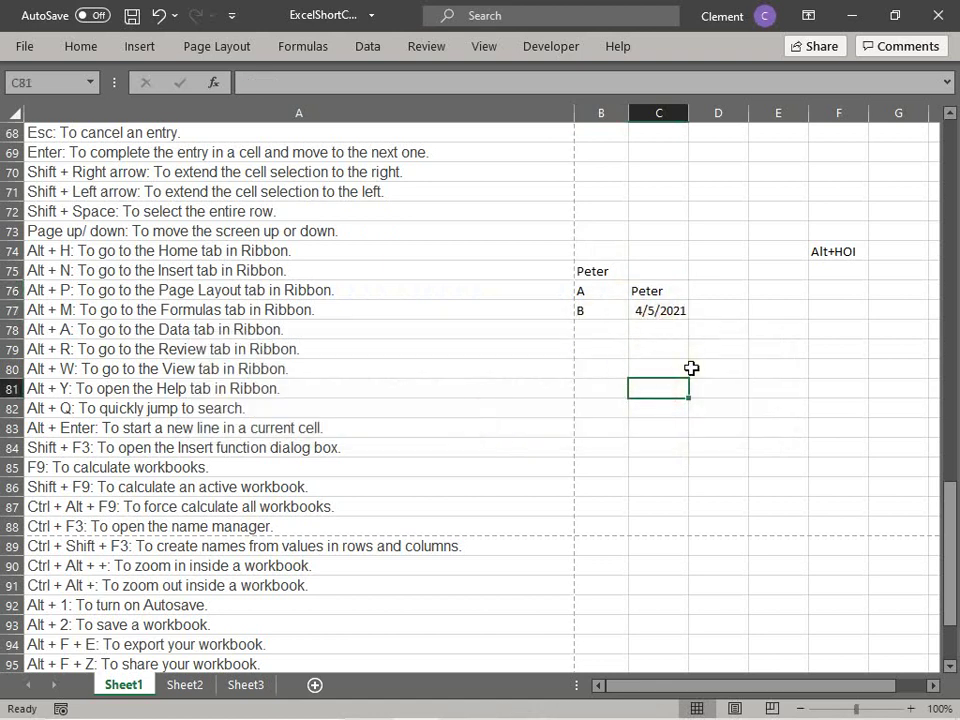
key("ctrl+F3")
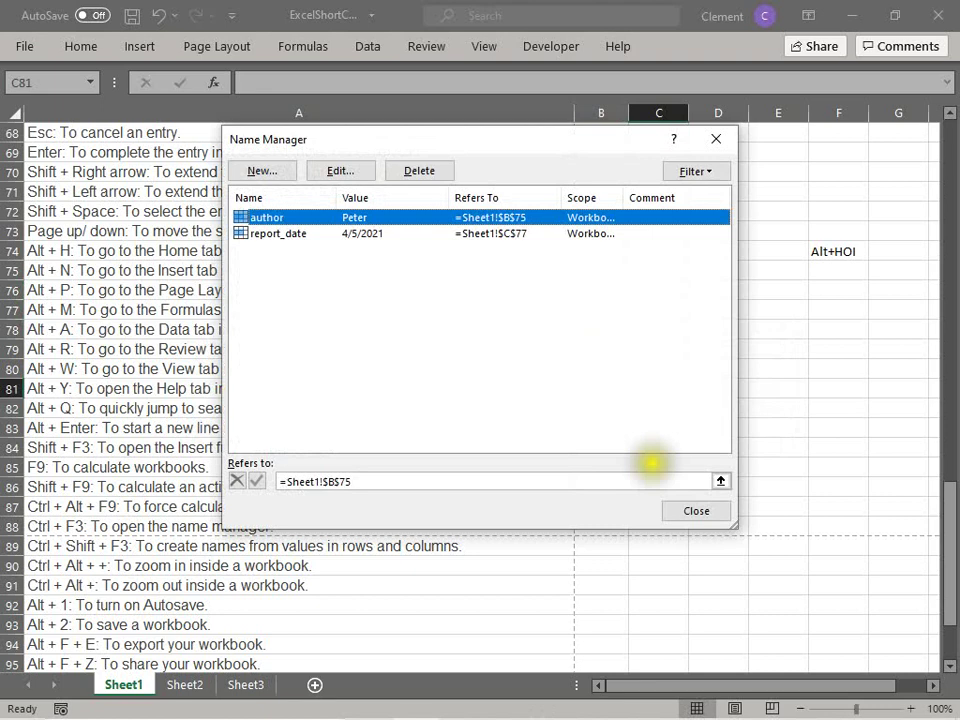
left_click(680, 510)
left_click(577, 389)
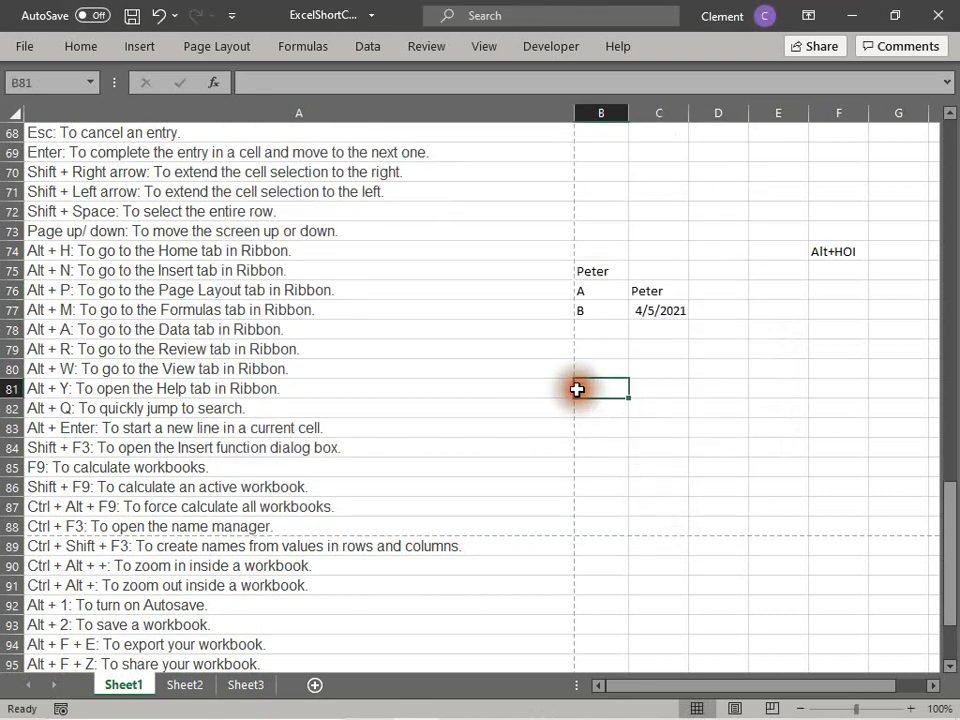
left_click(608, 290)
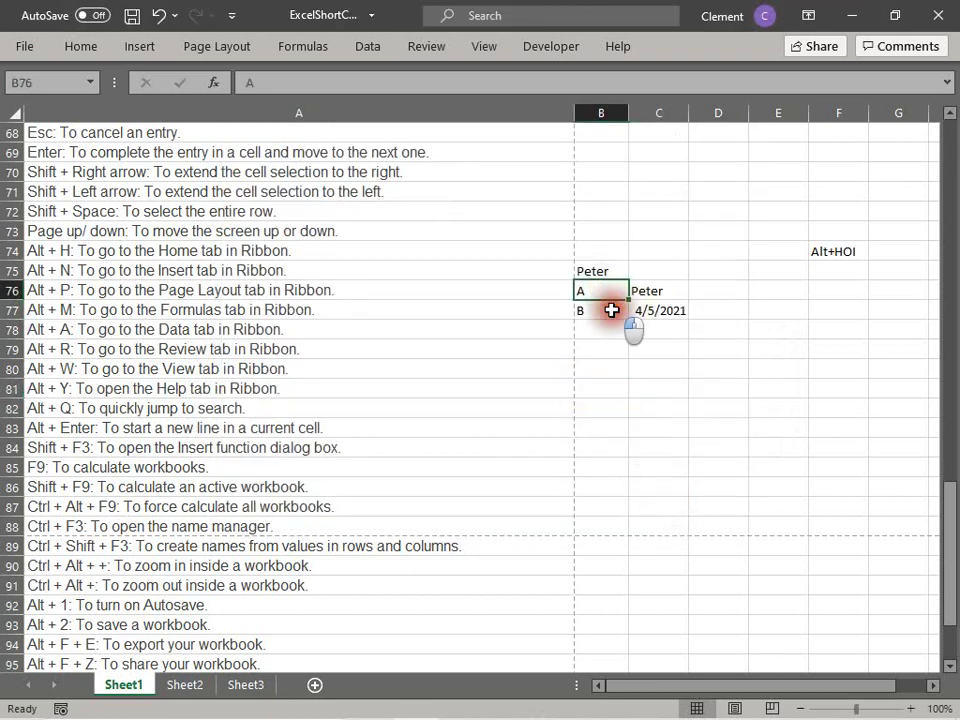
left_click(611, 310)
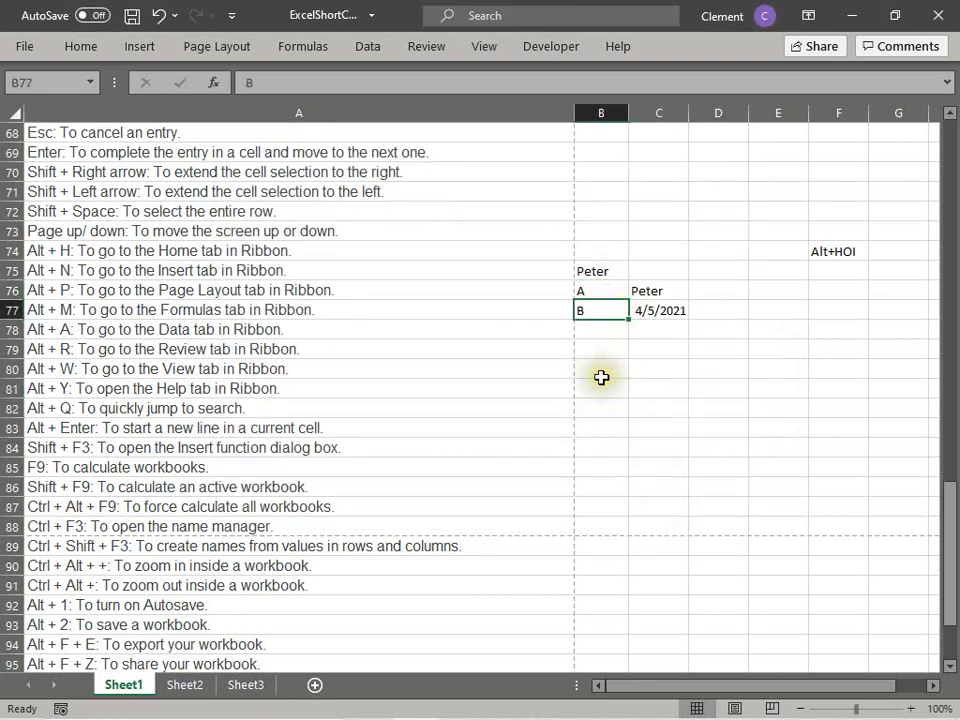
left_click(42, 551)
left_click(41, 526)
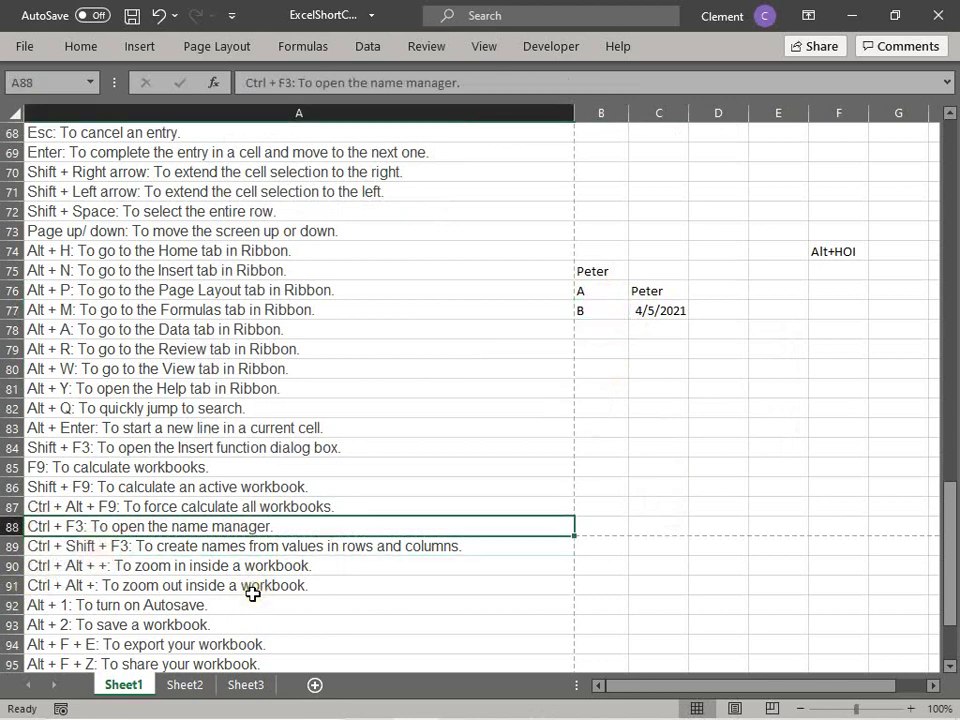
left_click(69, 546)
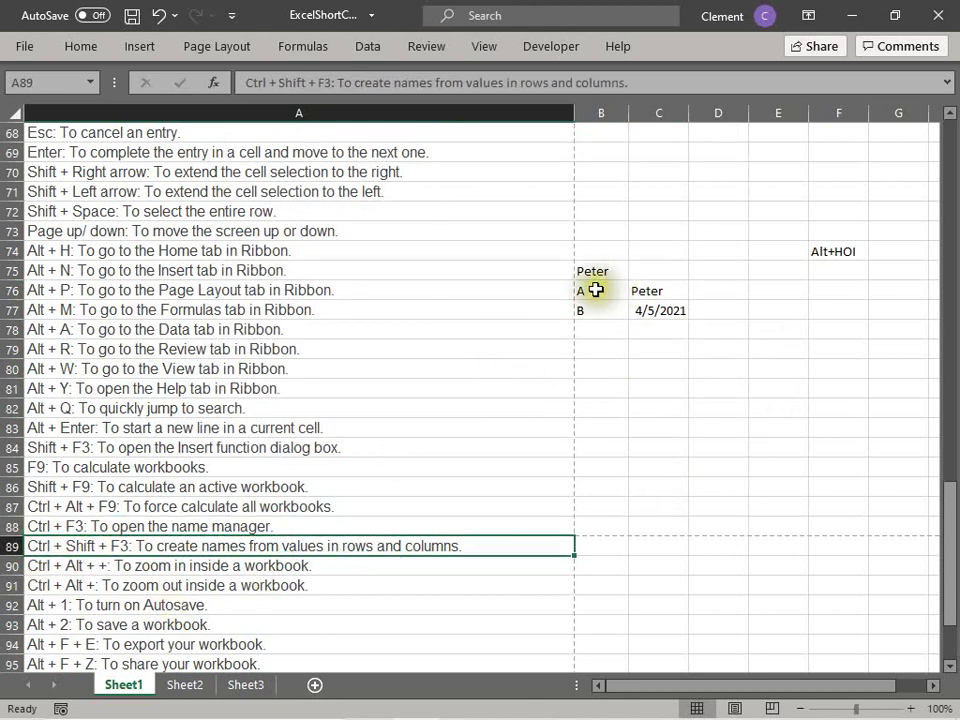
left_click_drag(596, 288, 671, 317)
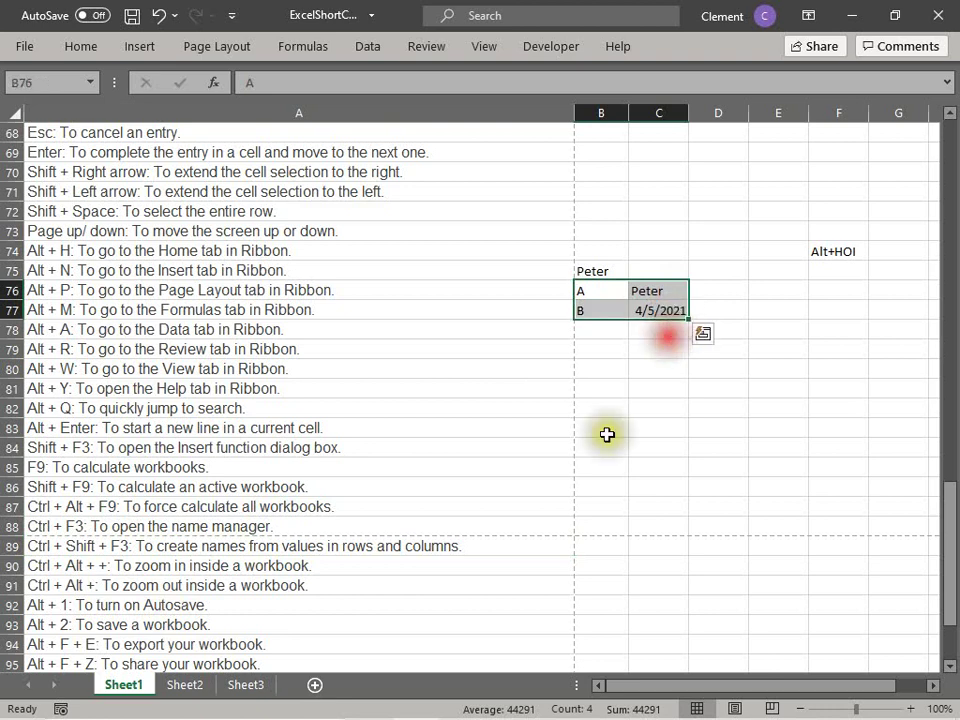
left_click(52, 531)
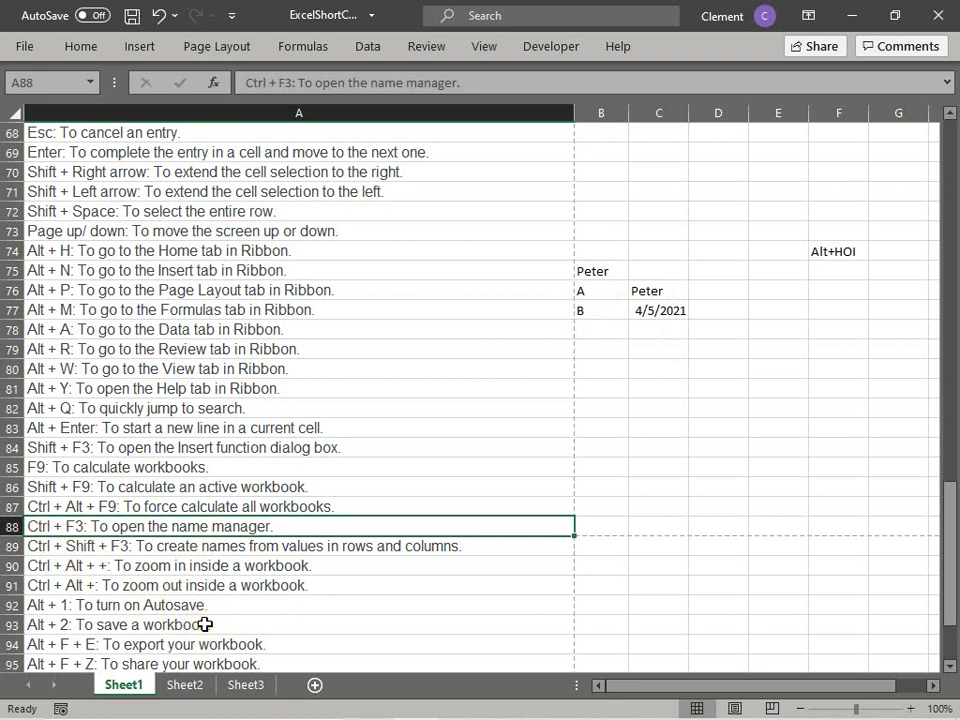
Step: Zoom the sheet to 145% with Ctrl+Alt+= and scroll down to the list's end at row 100
key("Down")
key("Down")
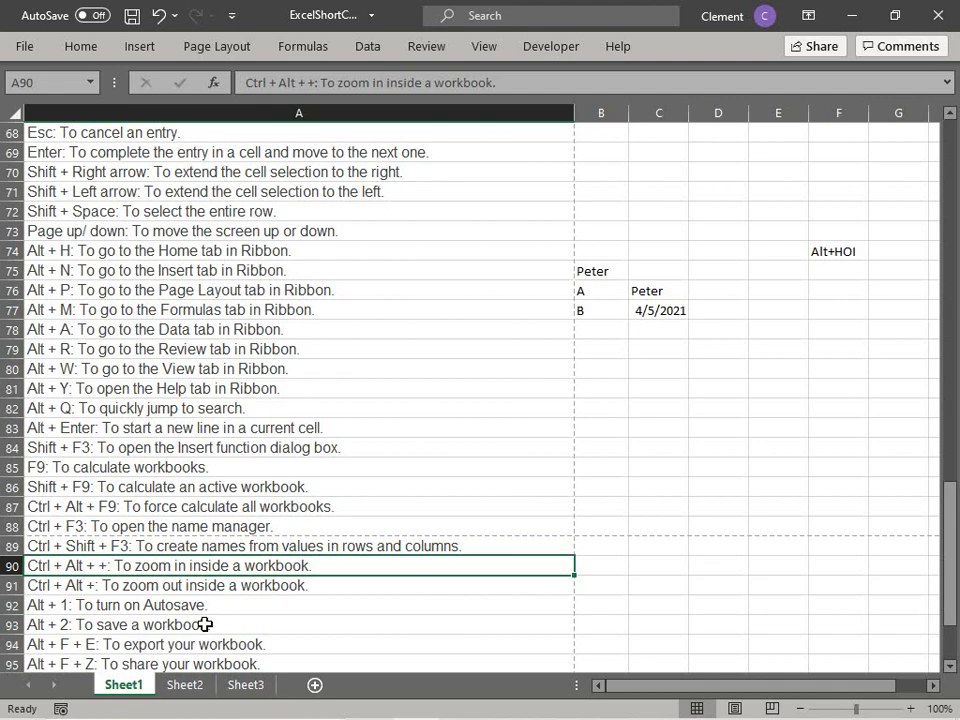
key("ctrl+alt+equal")
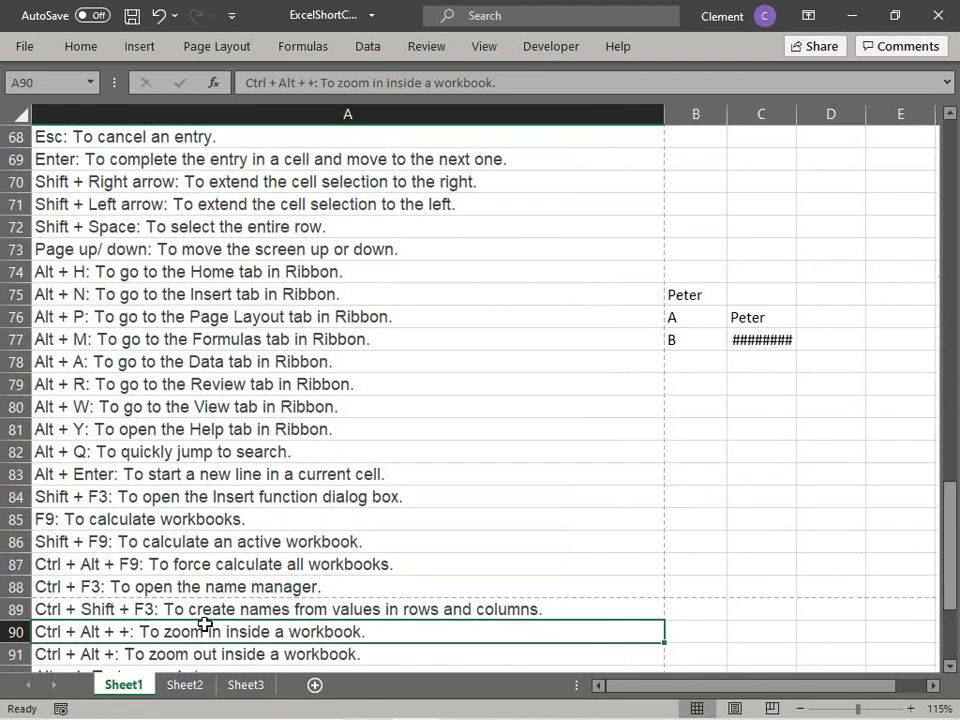
key("ctrl+alt+equal")
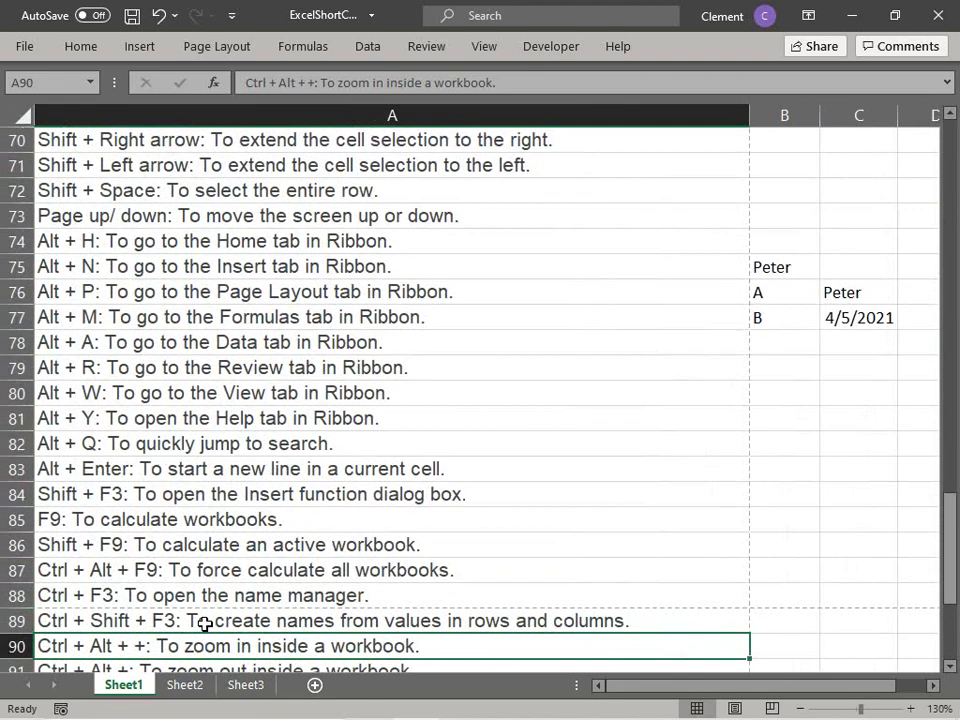
key("ctrl+alt+equal")
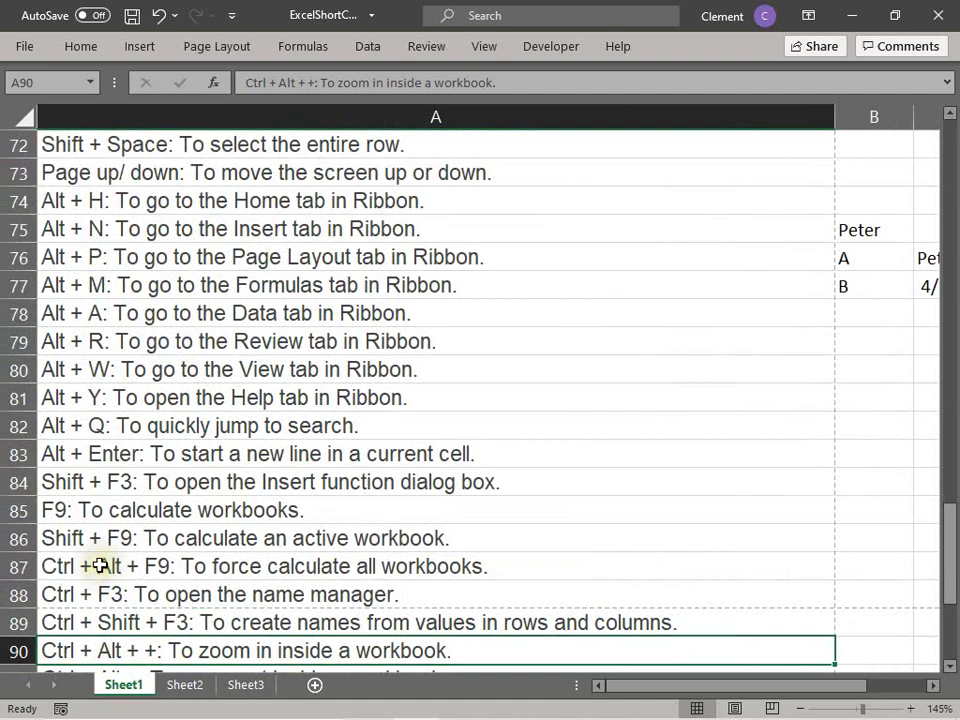
scroll(257, 589, "down", 3)
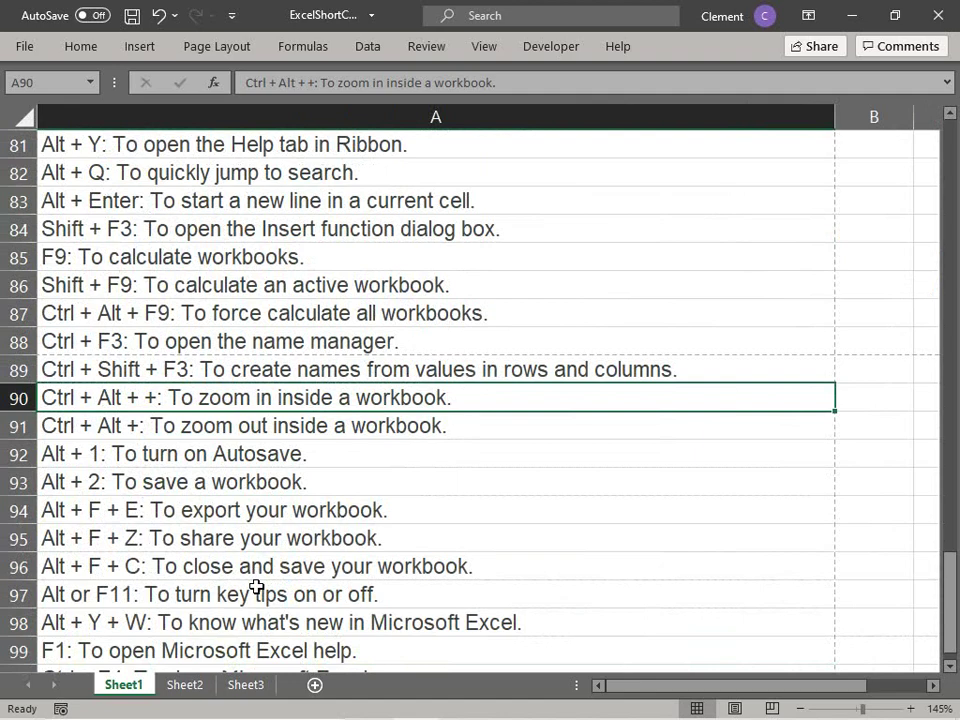
scroll(256, 588, "down", 1)
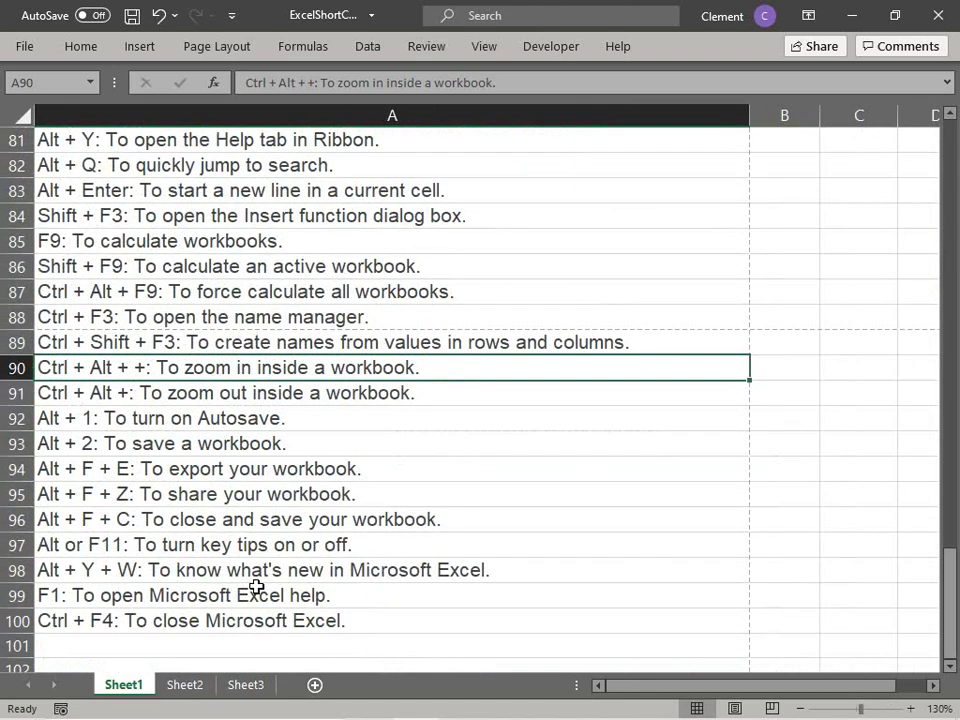
scroll(256, 588, "down", 1)
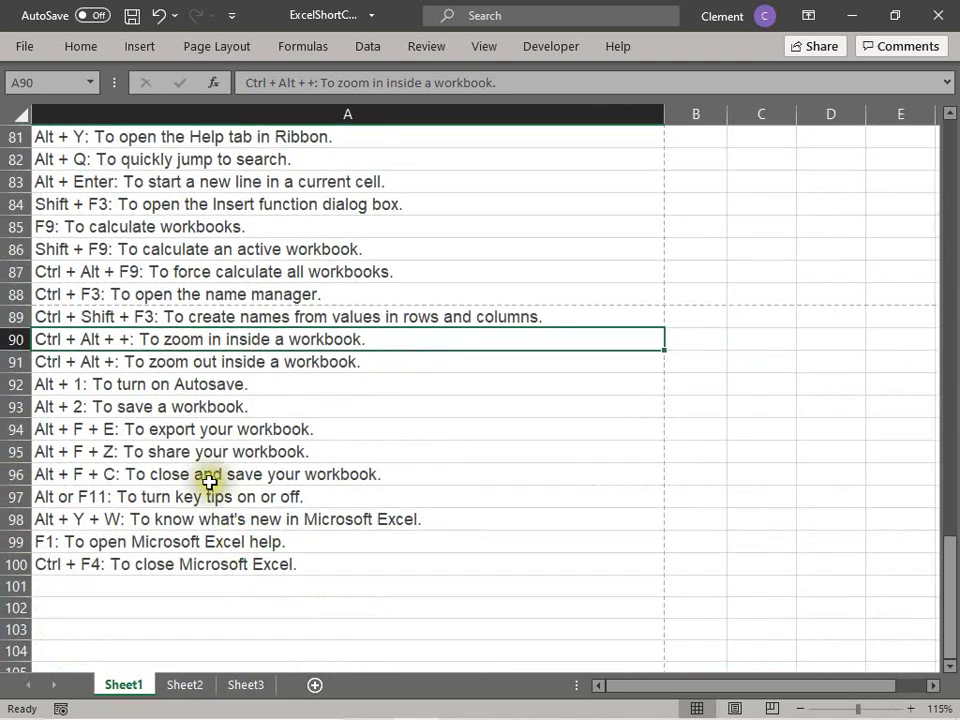
Step: Correct row 91 to read 'Ctrl + Alt + -: To zoom out inside a workbook.'
left_click(38, 358)
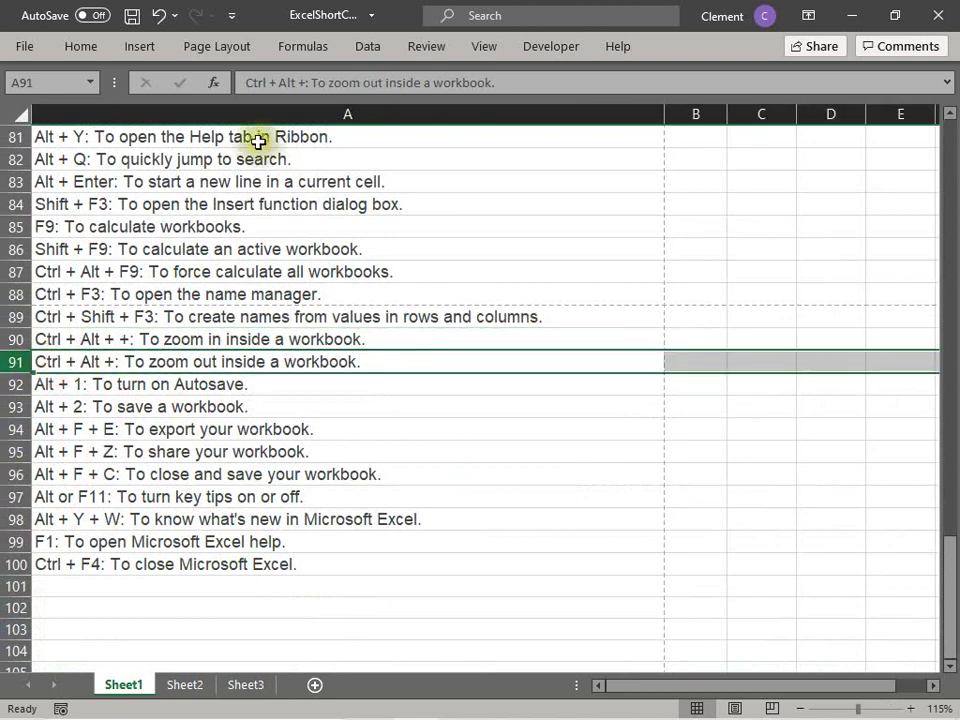
left_click(312, 83)
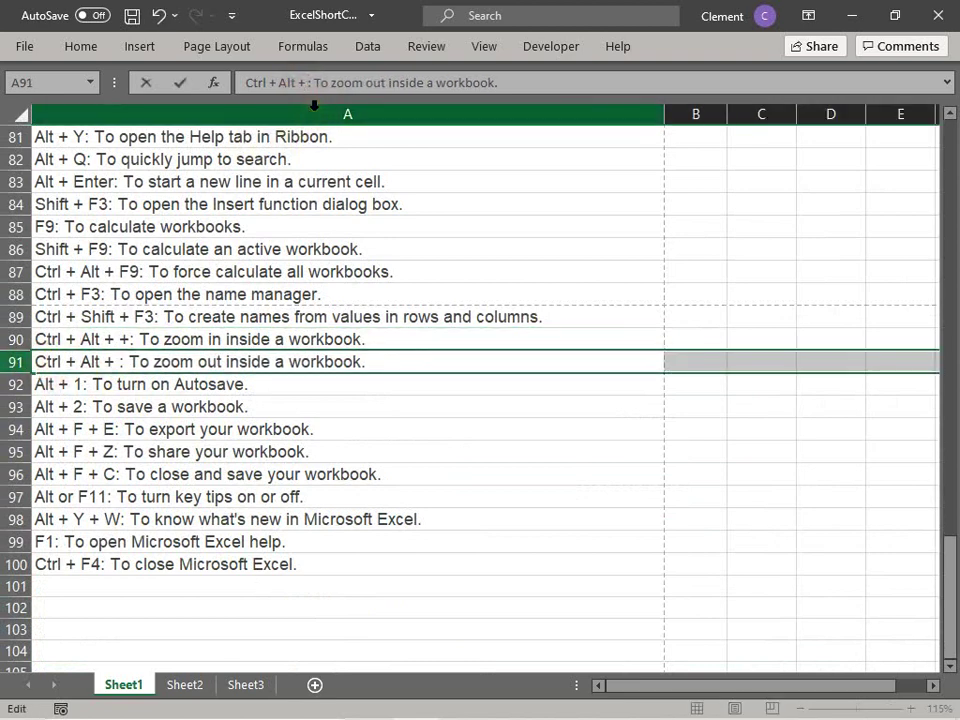
type("-")
key("Tab")
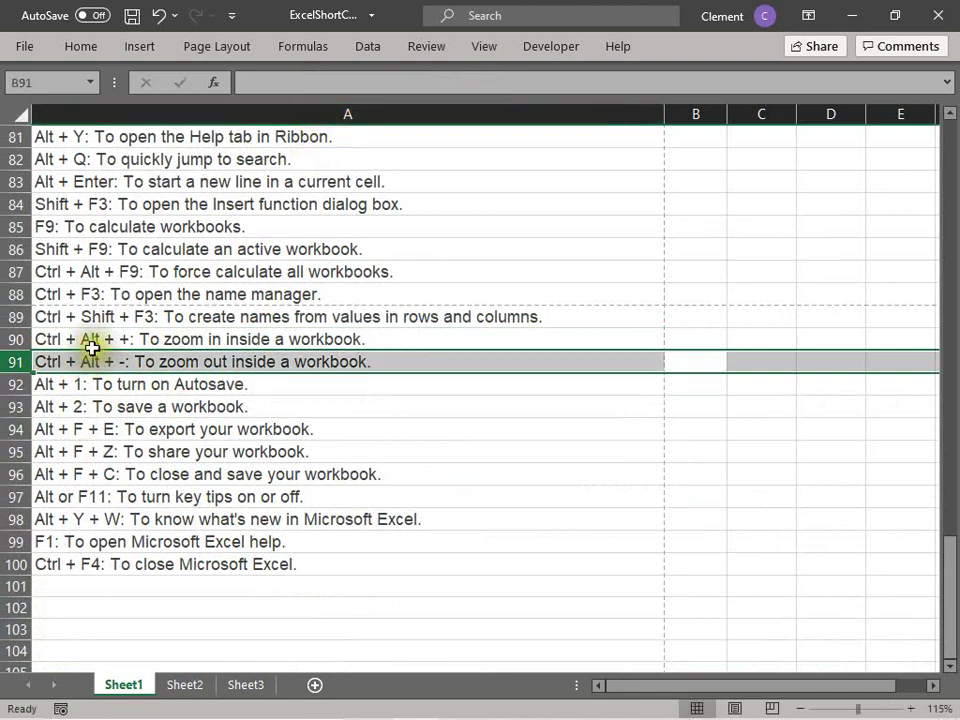
left_click(91, 343)
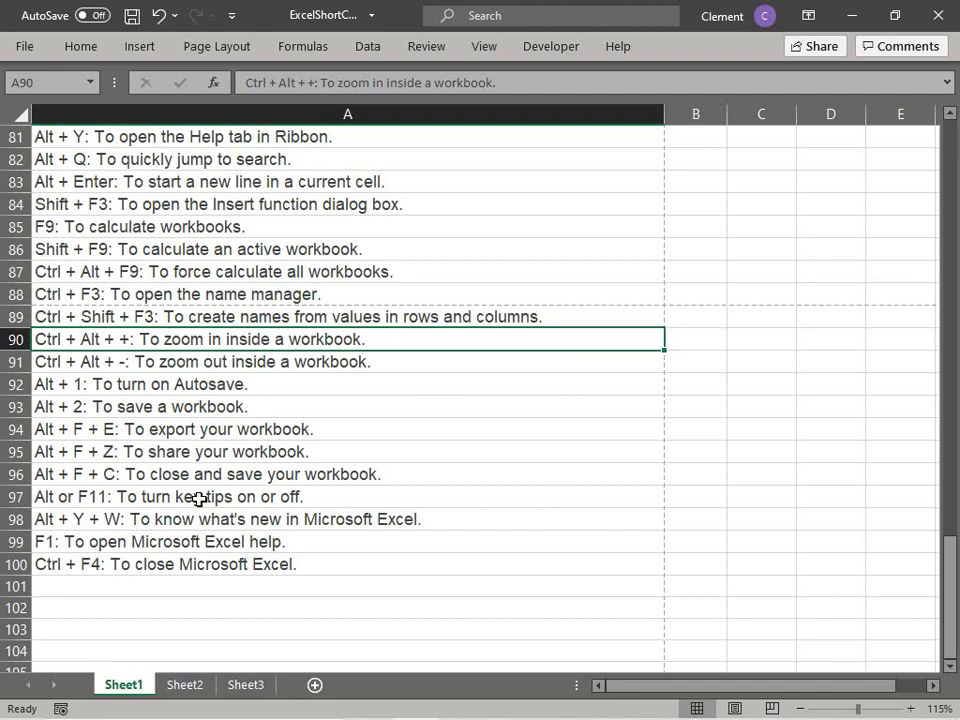
Step: Demonstrate zooming in and out with Ctrl+Alt+plus/minus, then turn on AutoSave with Alt+1
key("ctrl+alt+plus")
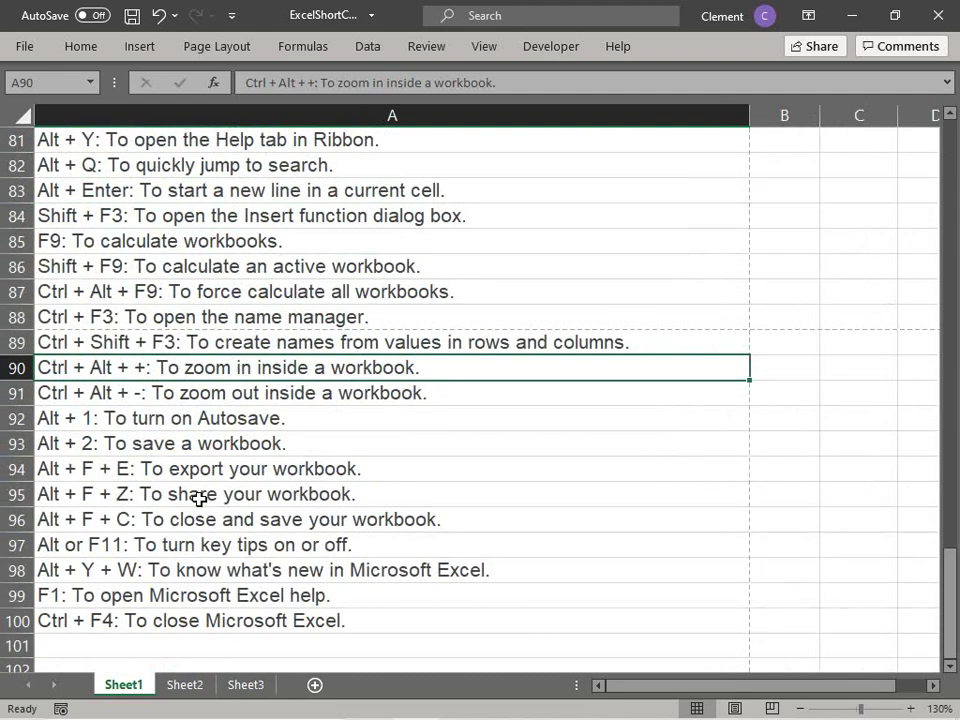
key("ctrl+alt+plus")
key("ctrl+alt+plus")
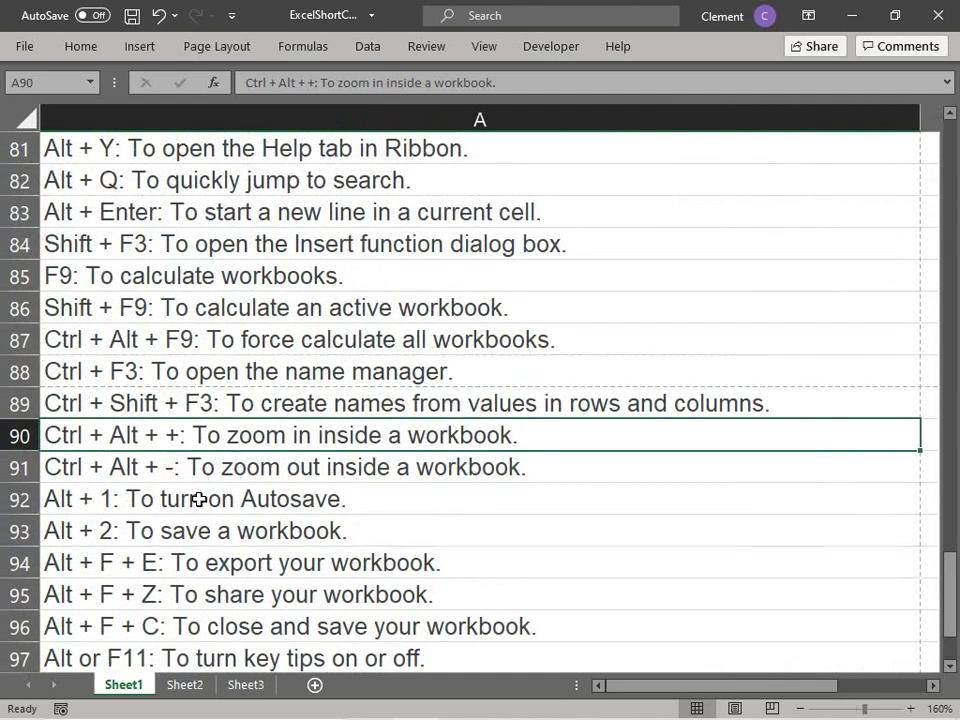
key("ctrl+alt+minus")
key("ctrl+alt+minus")
key("ctrl+alt+minus")
key("ctrl+alt+minus")
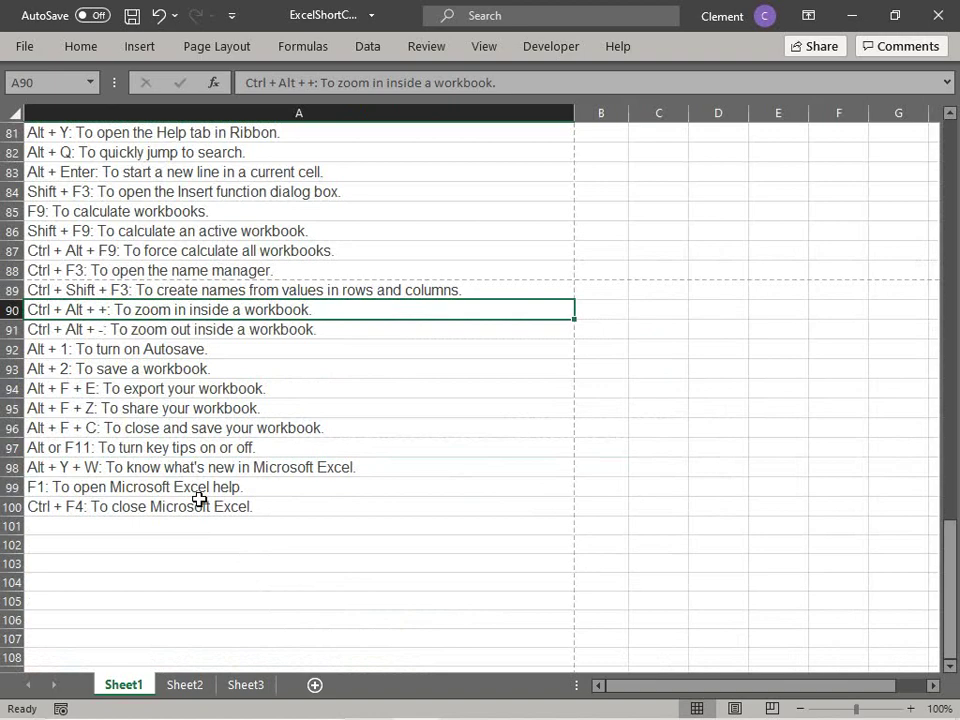
key("ctrl+alt+equal")
key("ctrl+alt+equal")
key("ctrl+alt+equal")
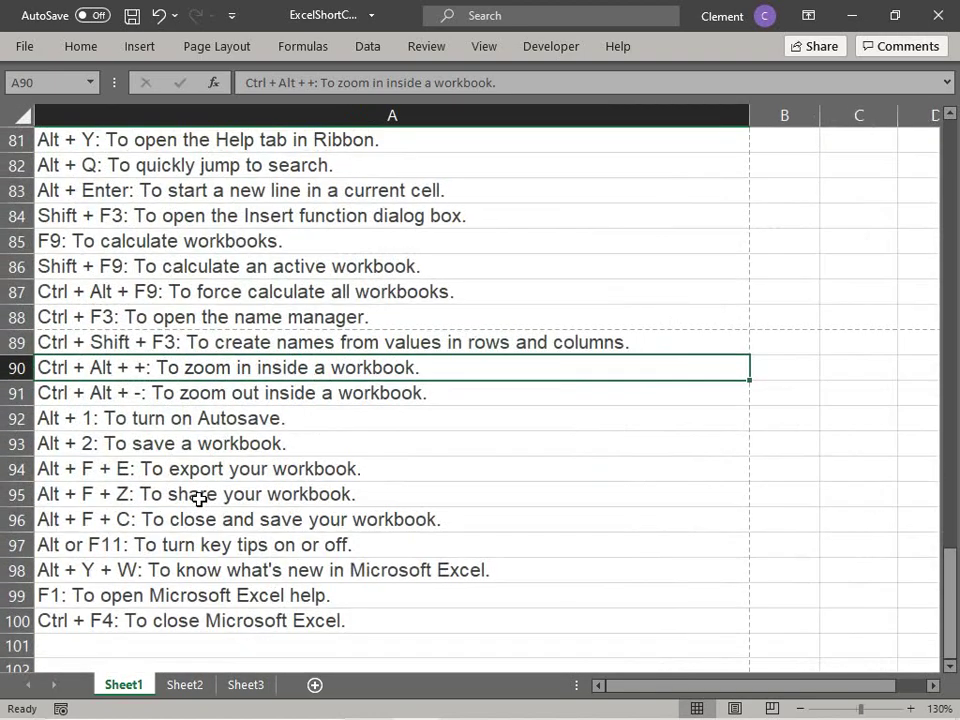
key("ctrl+alt+minus")
key("ctrl+alt+minus")
key("ctrl+alt+minus")
key("ctrl+alt+minus")
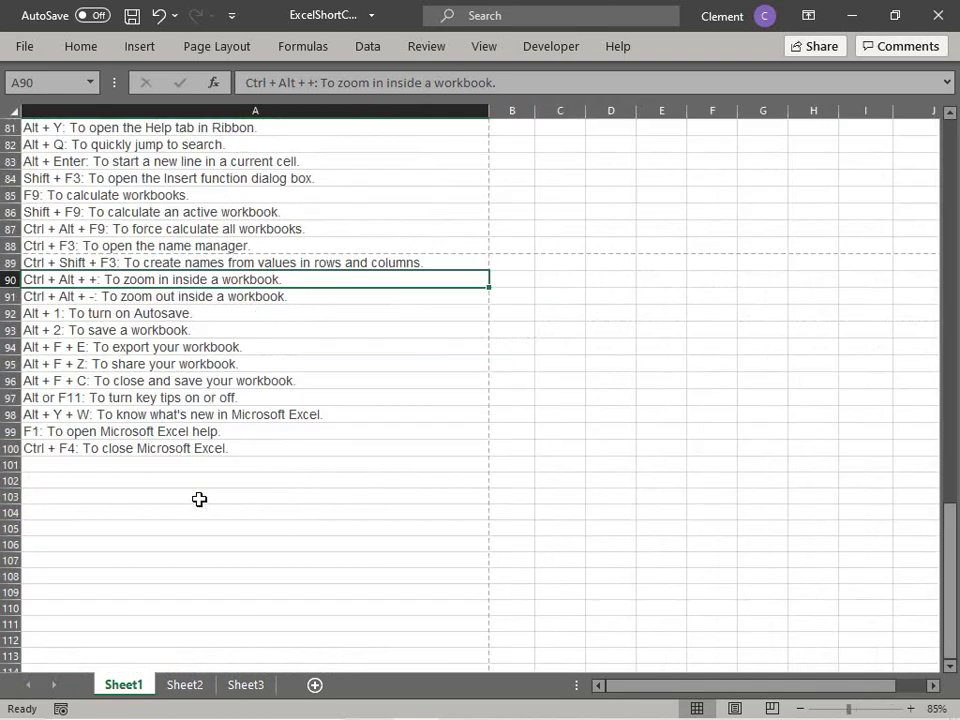
key("ctrl+alt+equal")
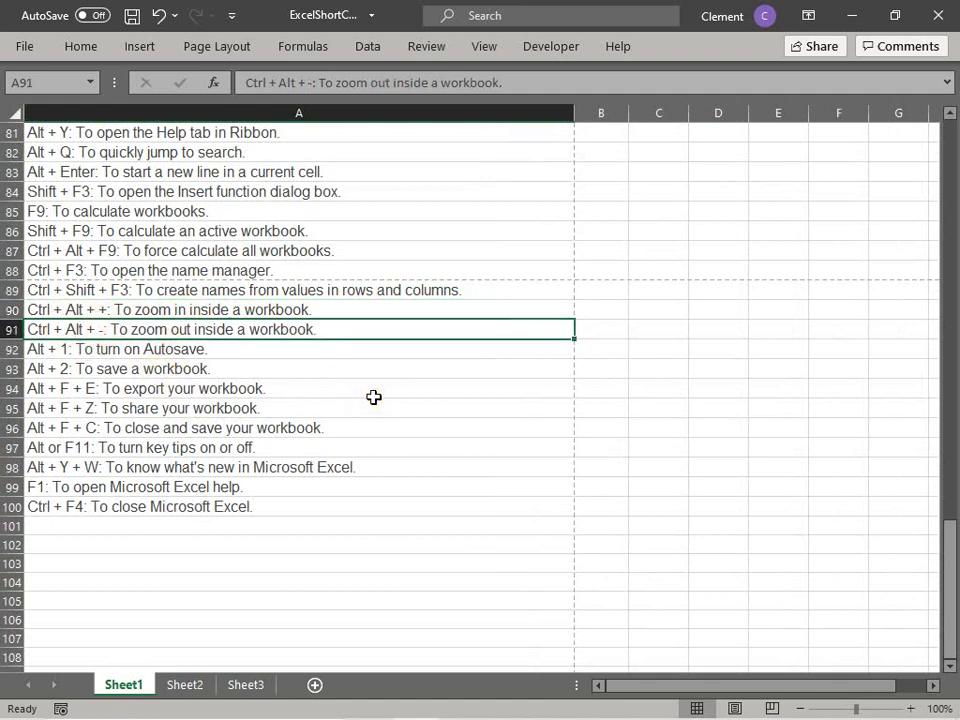
left_click(41, 351)
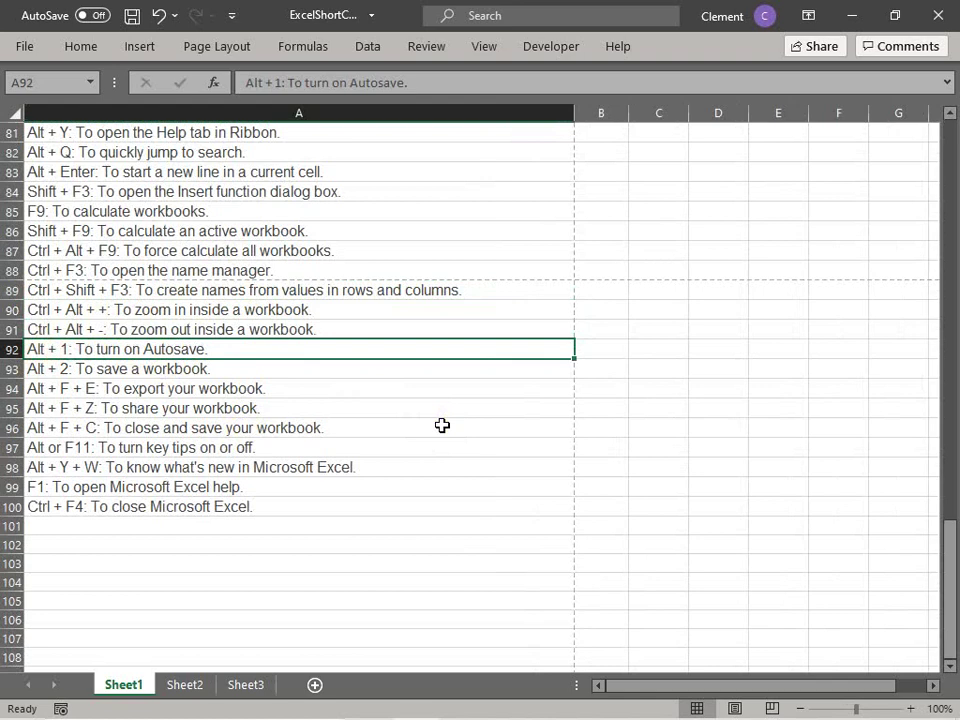
key("alt+1")
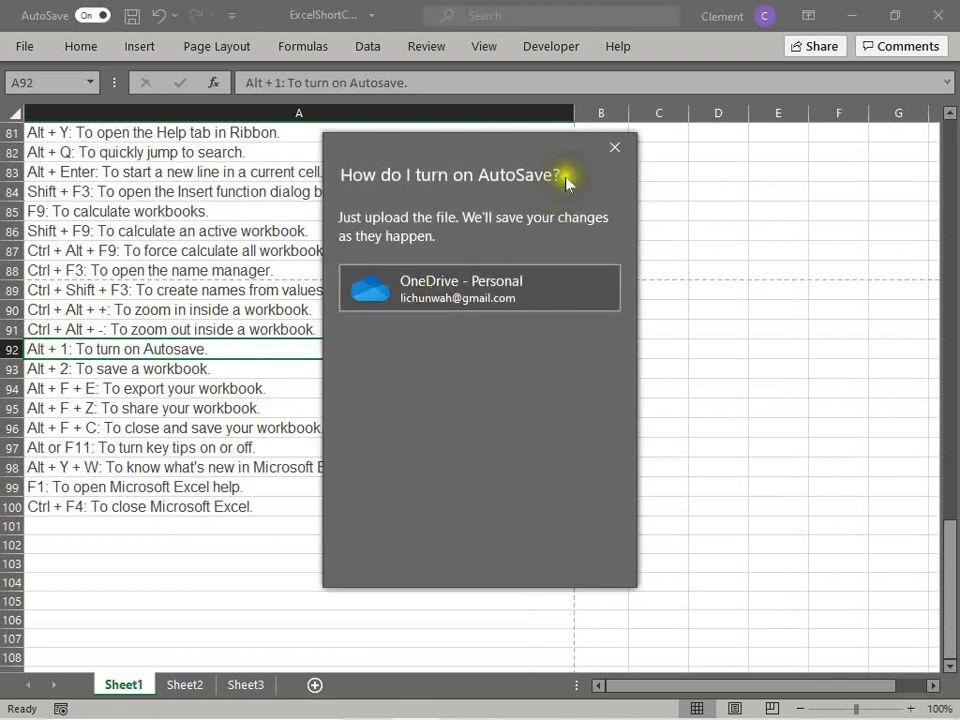
Step: Dismiss the AutoSave prompt and save the workbook with Alt+2 from row 93
left_click(617, 148)
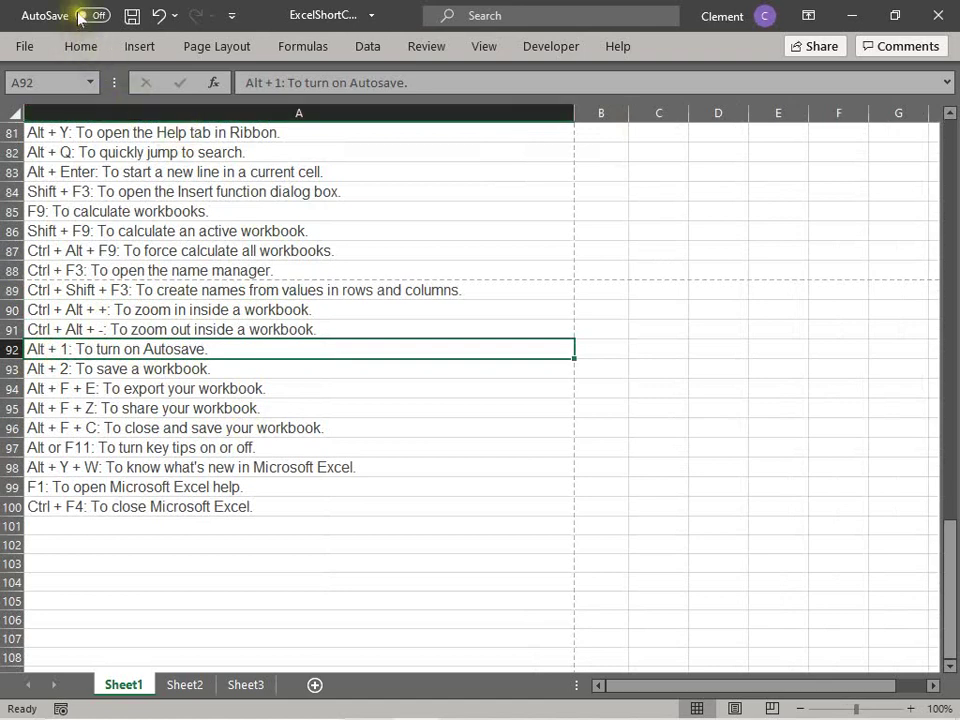
left_click(82, 369)
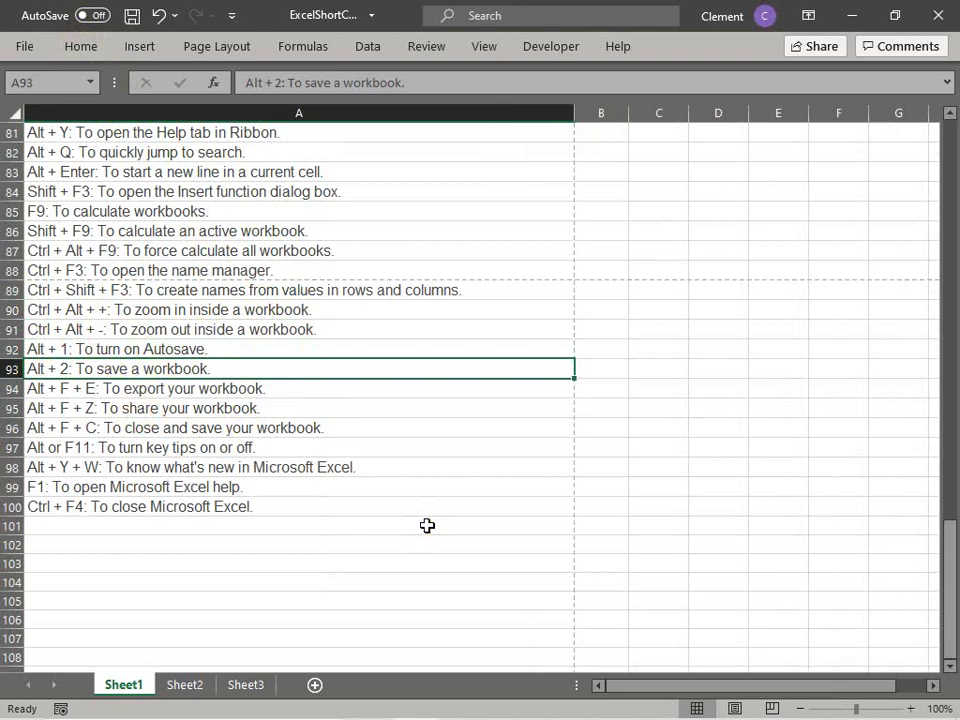
key("alt+2")
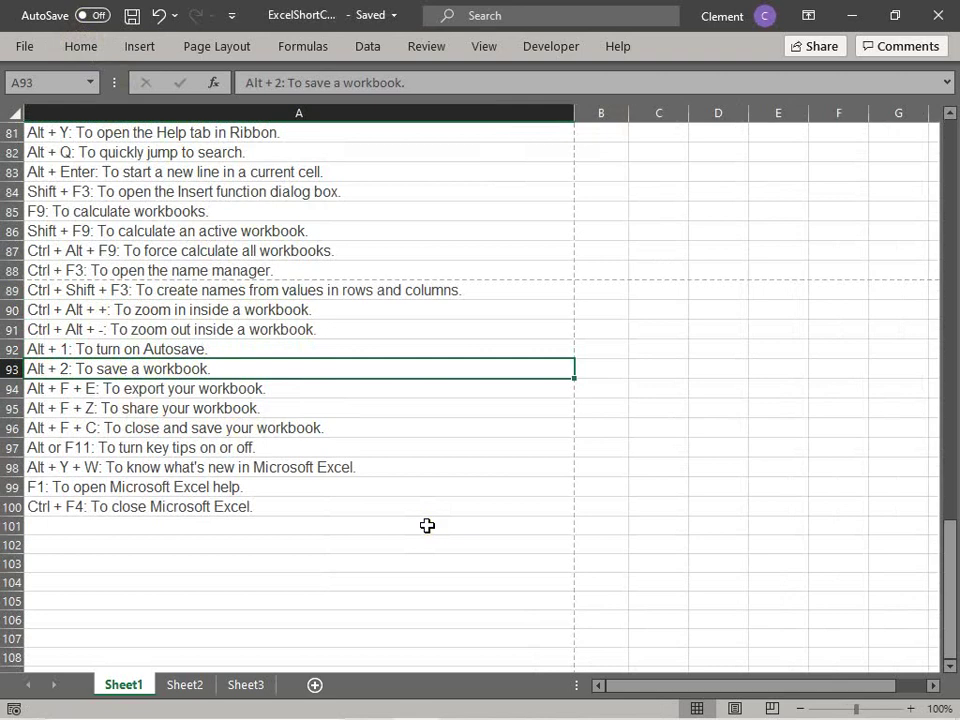
key("alt+2")
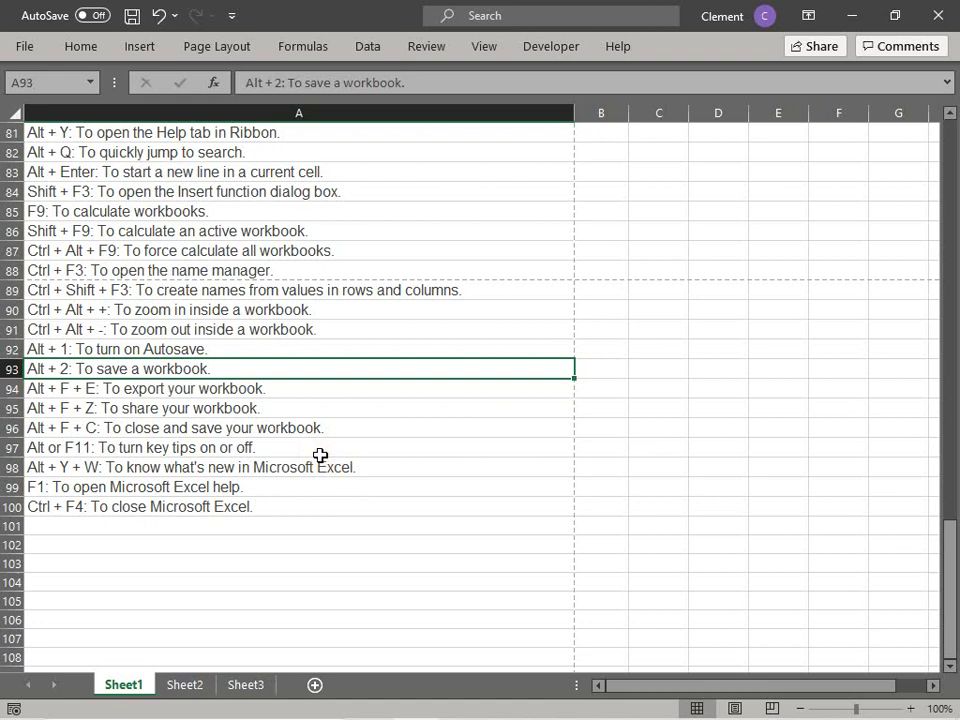
Step: Add the note 'Ctrl s' in cell B93
left_click(618, 372)
type("c")
key("BackSpace")
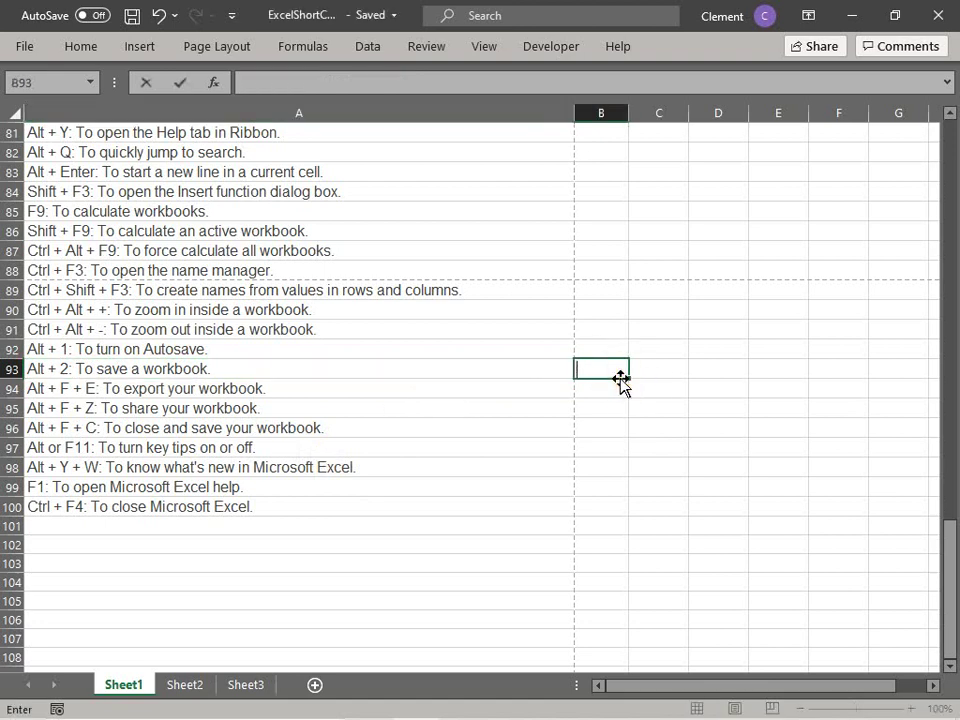
type("Ctrl s")
key("Return")
Step: Jump to the last column XFD, then start closing the workbook and cancel
left_click(133, 388)
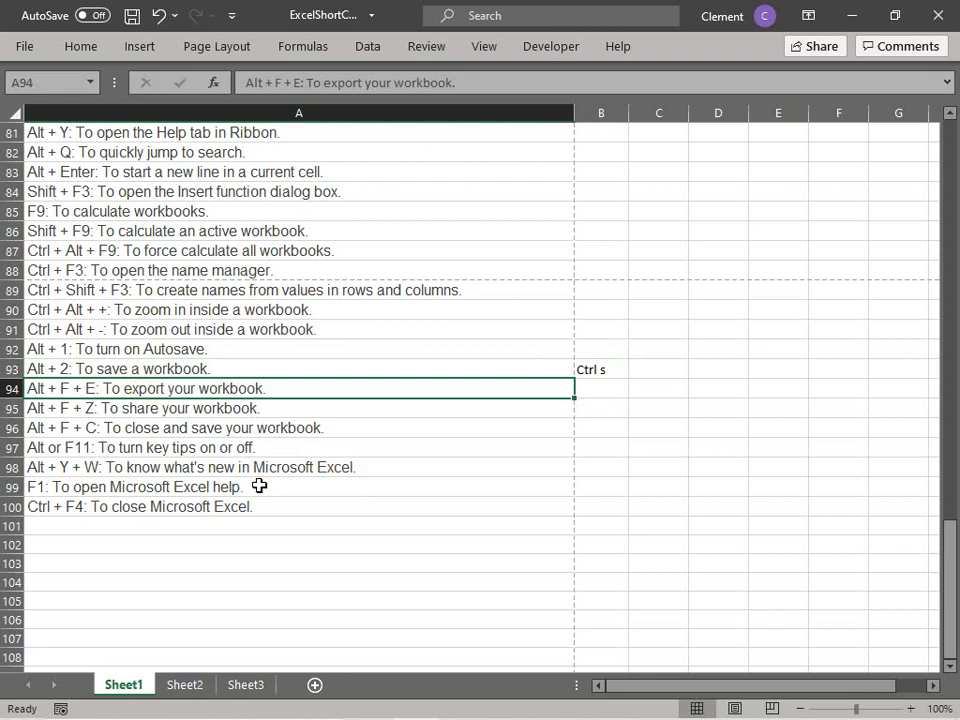
key("ctrl+Right")
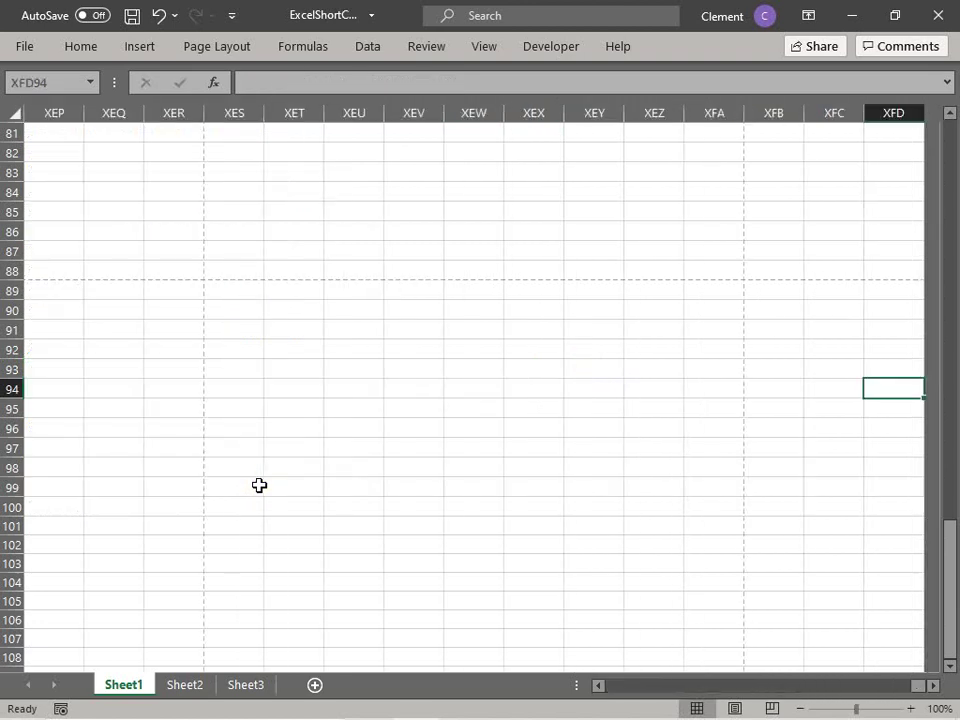
type("e")
key("BackSpace")
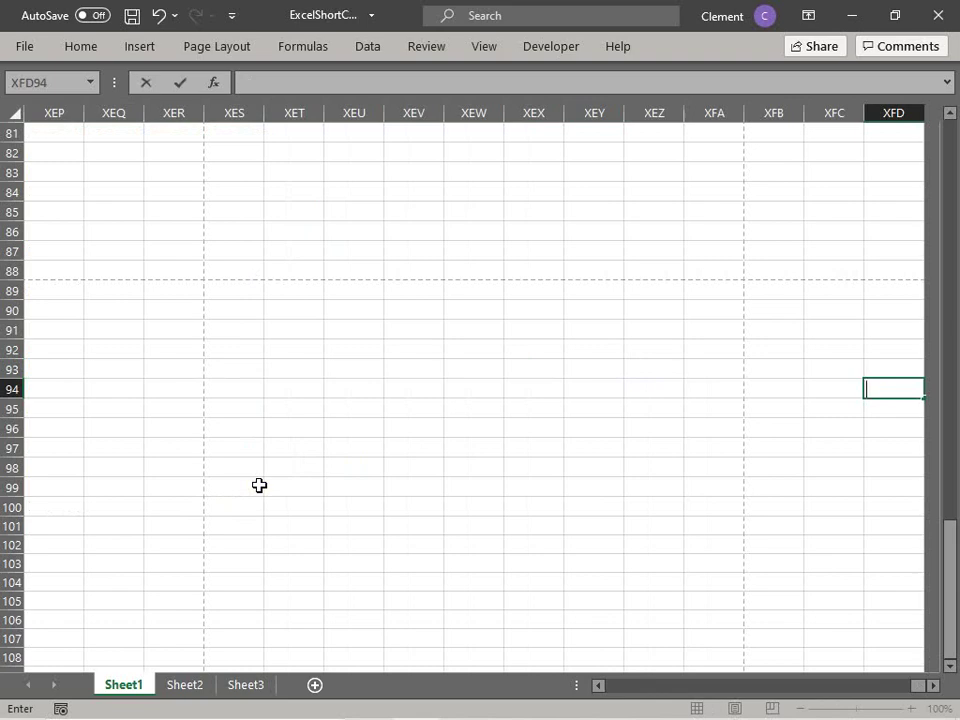
left_click(244, 508)
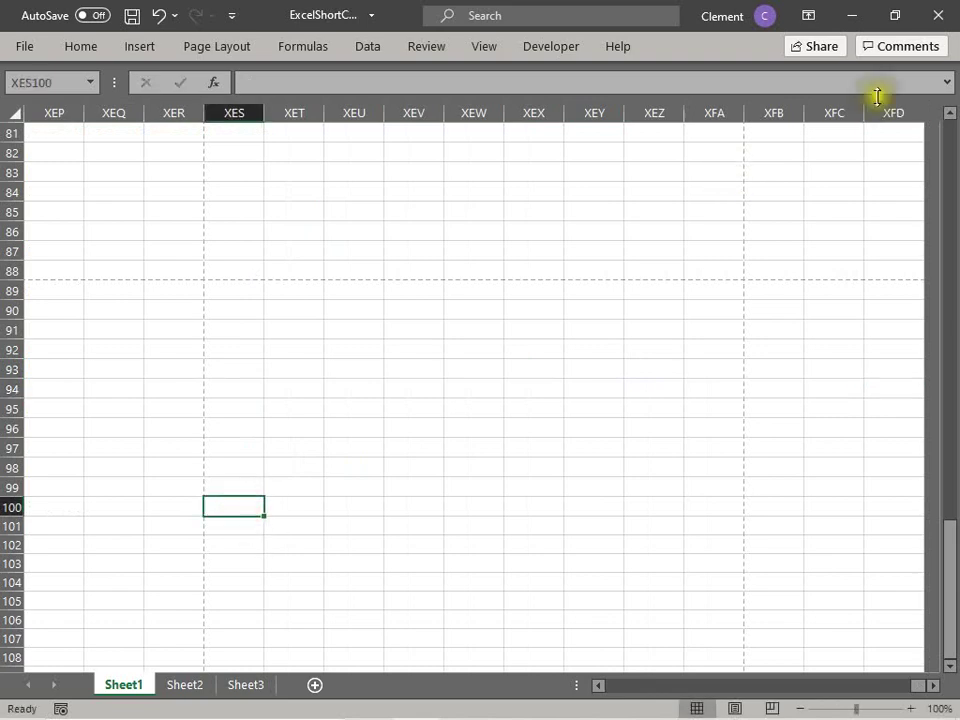
left_click(938, 17)
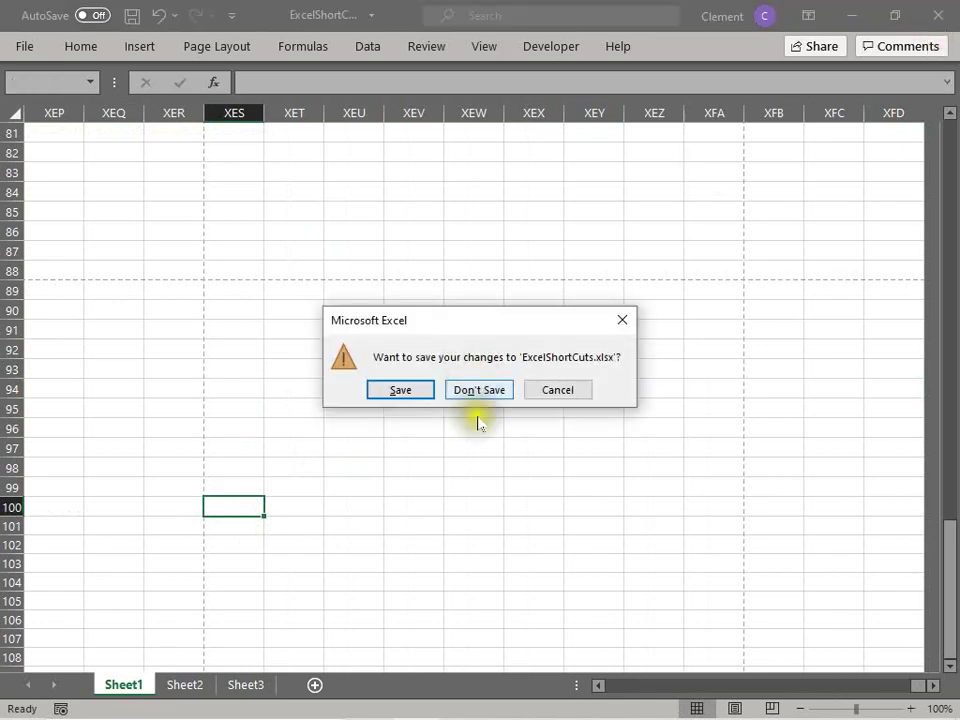
left_click(553, 391)
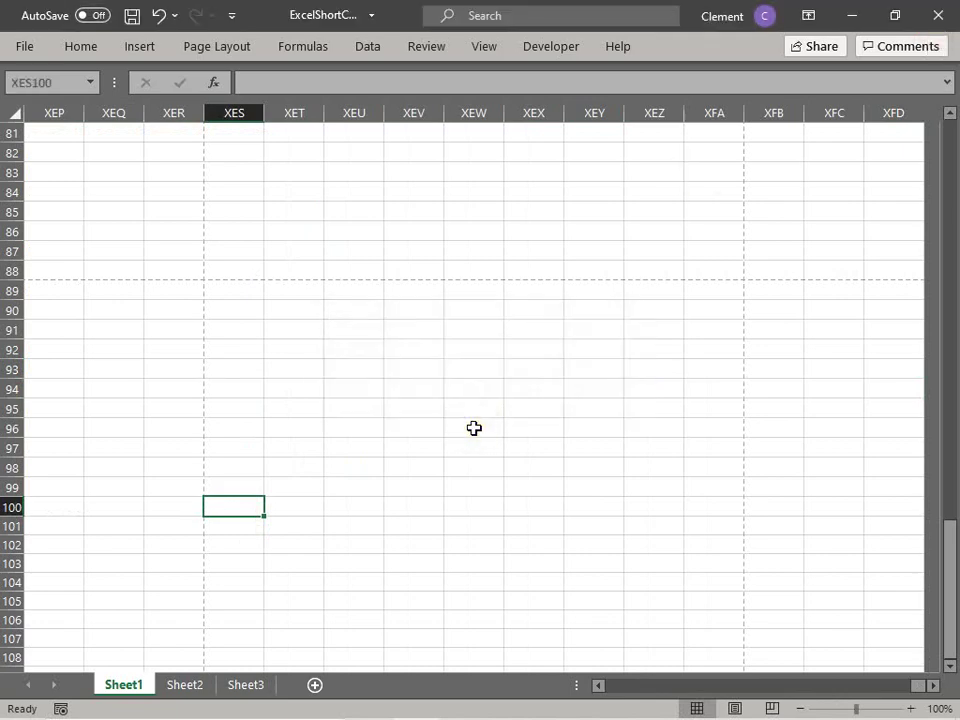
key("ctrl+g")
type("a1")
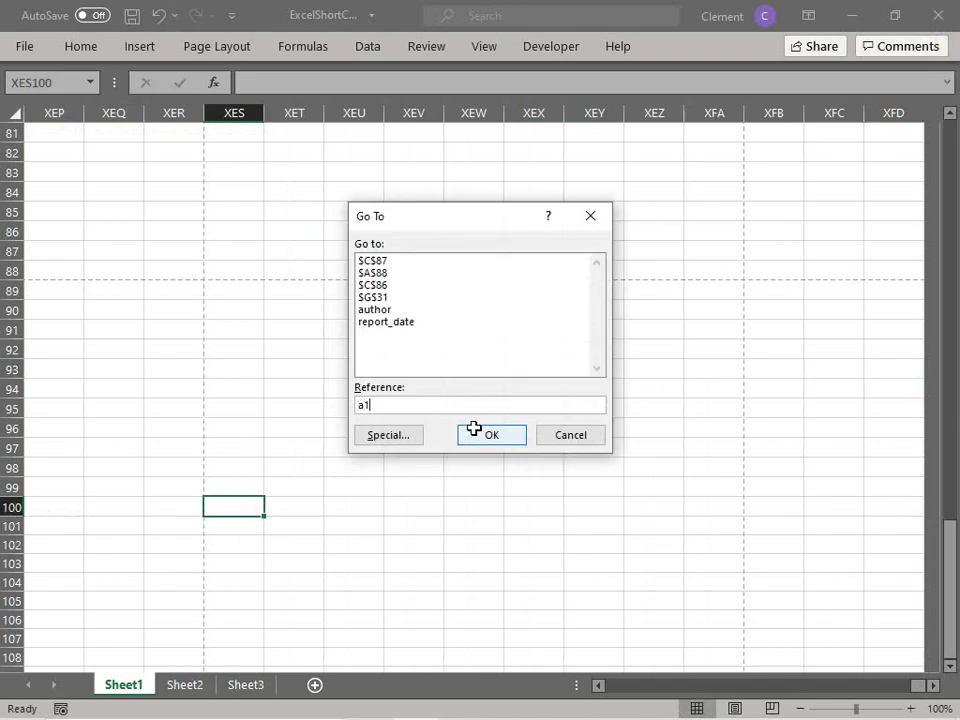
key("Return")
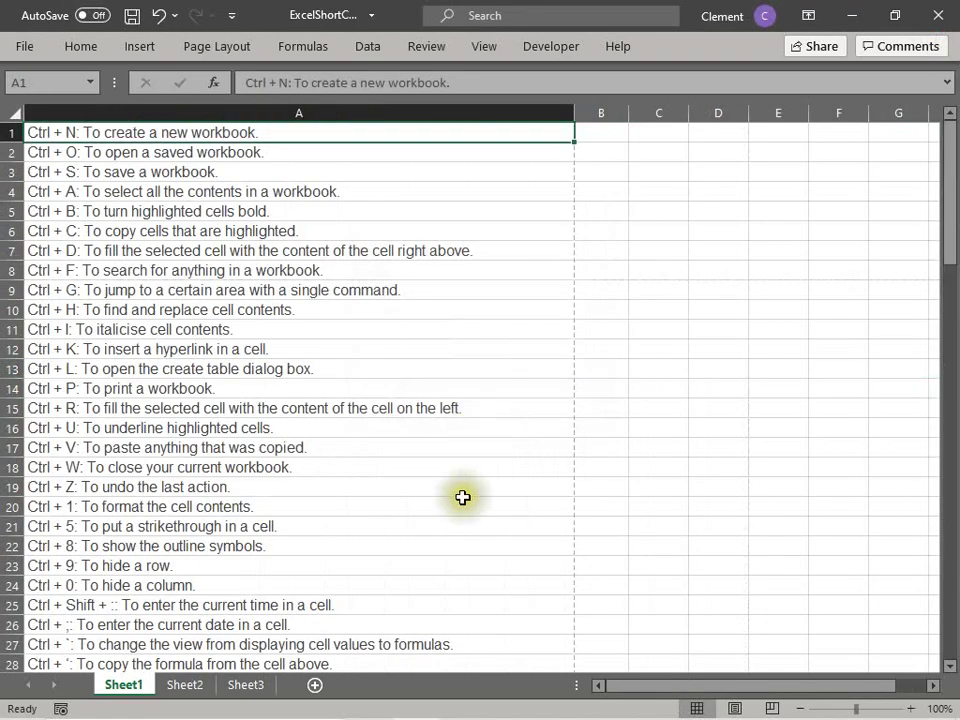
scroll(463, 497, "down", 2)
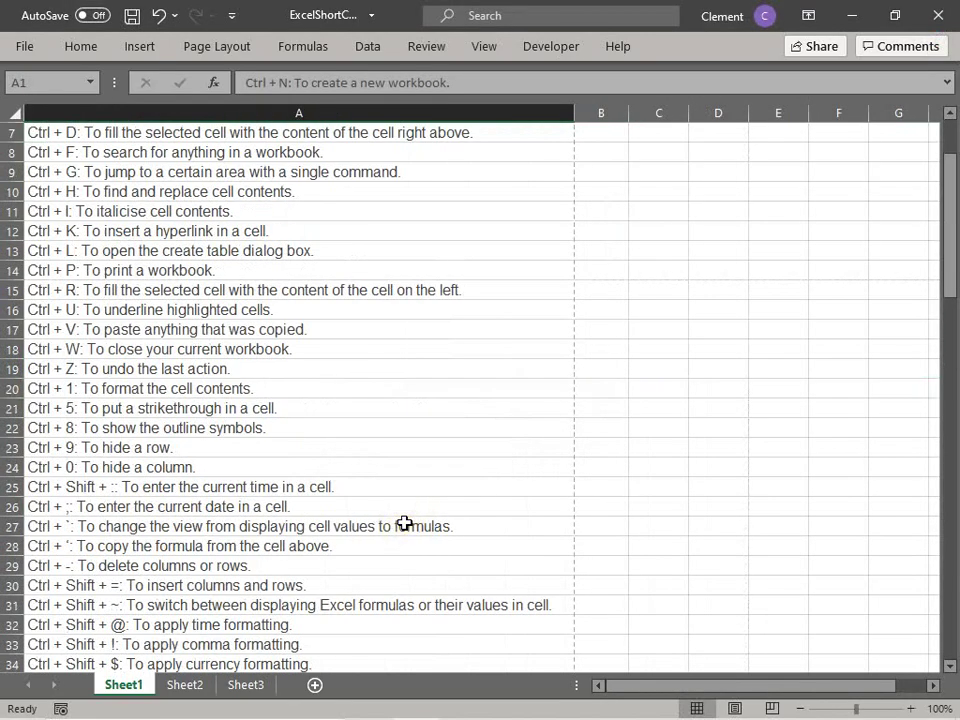
scroll(404, 523, "up", 1)
key("ctrl+Down")
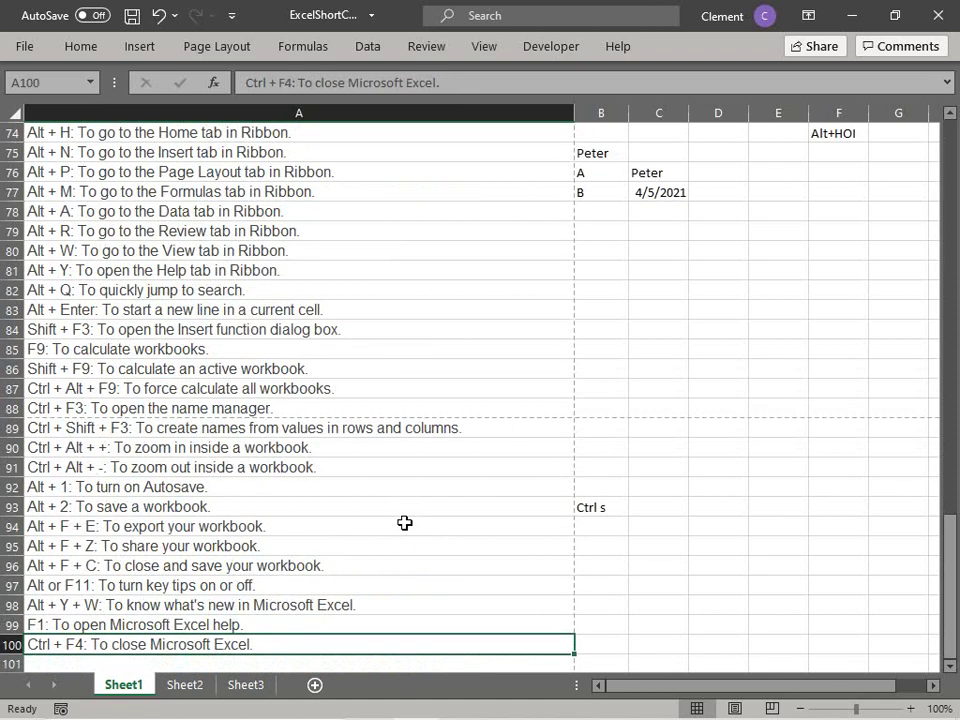
key("Up")
key("Up")
key("Up")
key("Up")
key("Up")
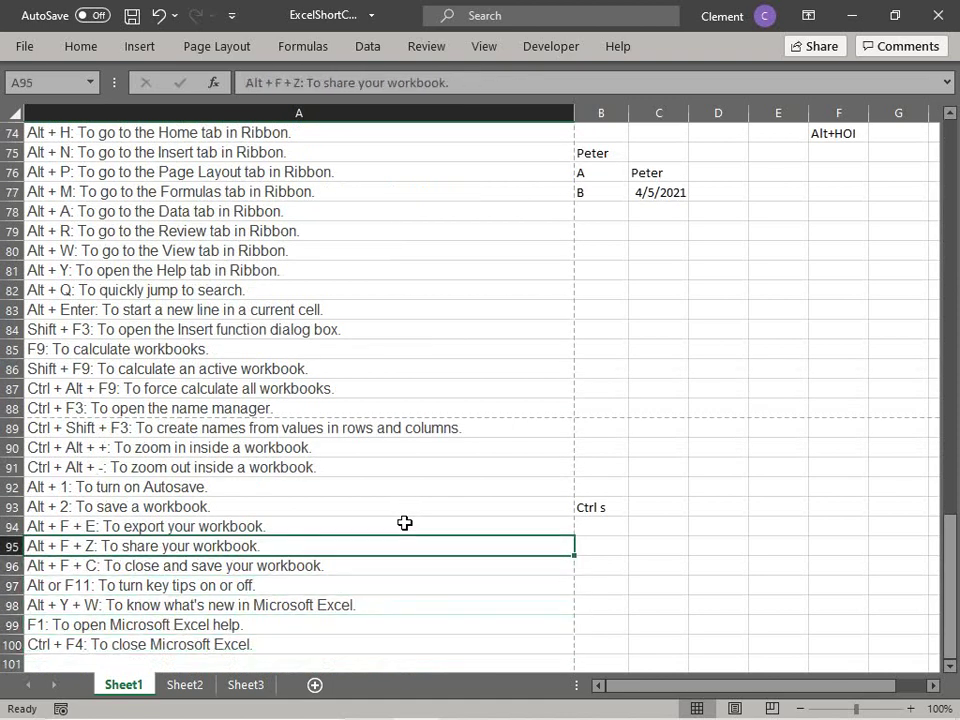
key("Up")
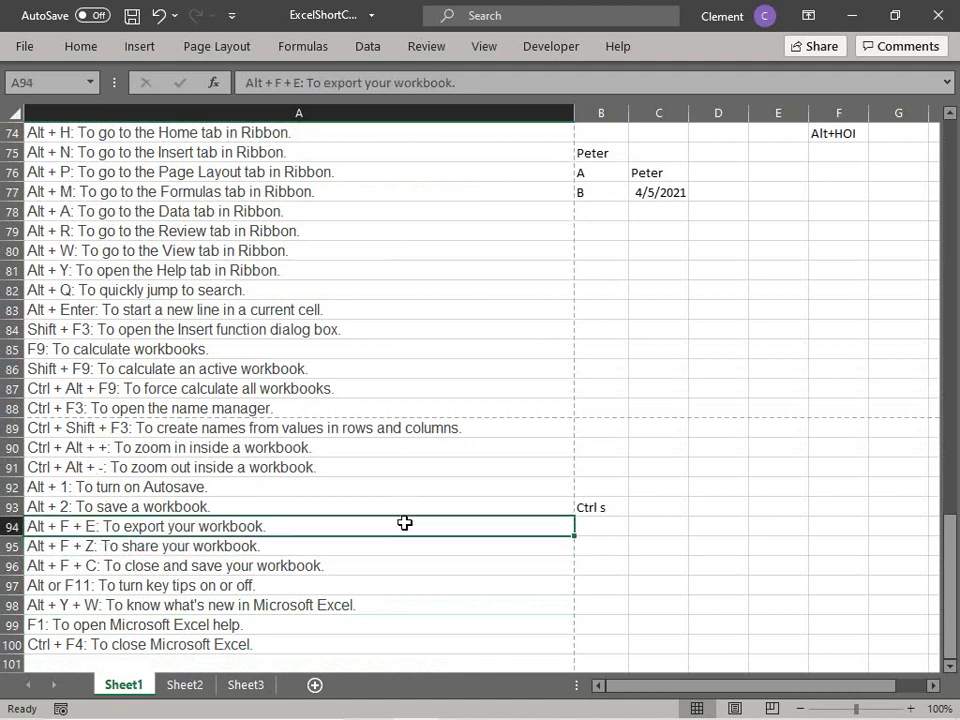
key("Down")
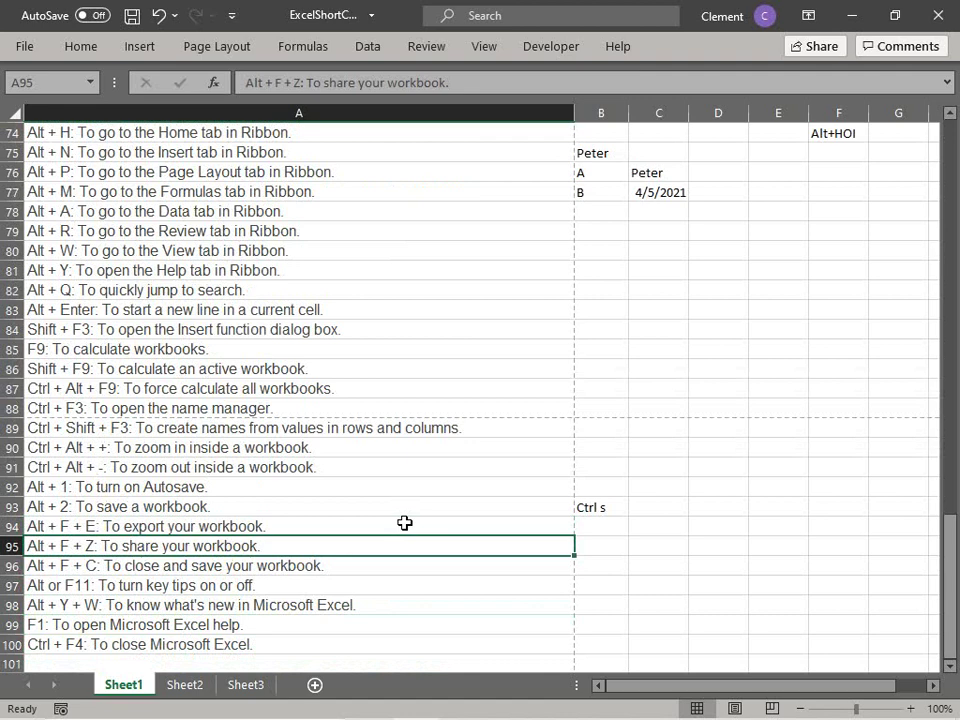
key("Down")
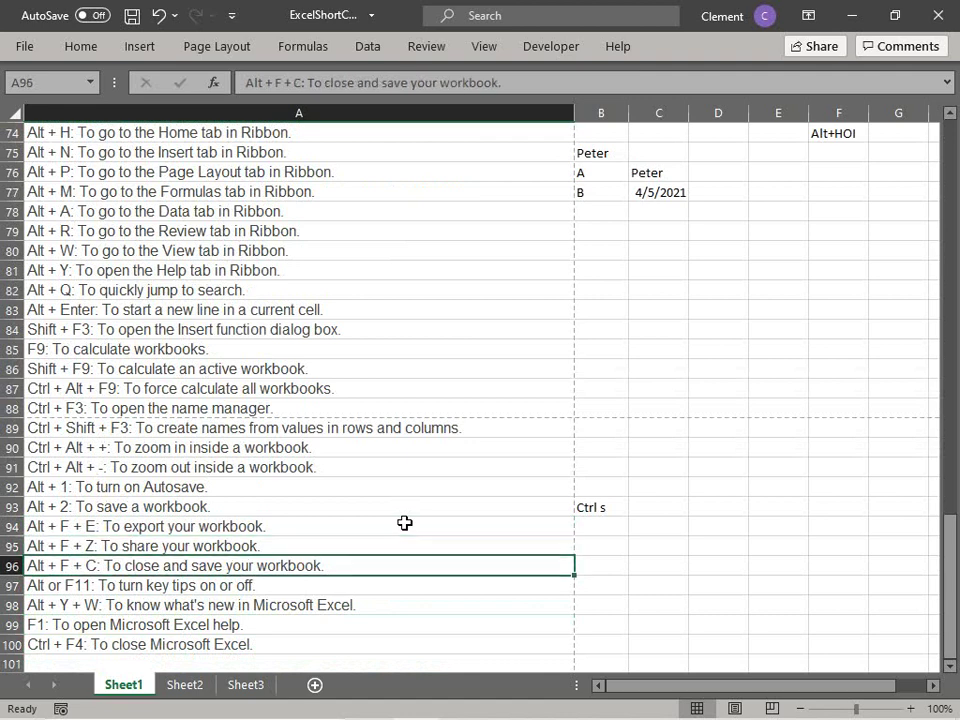
key("Right")
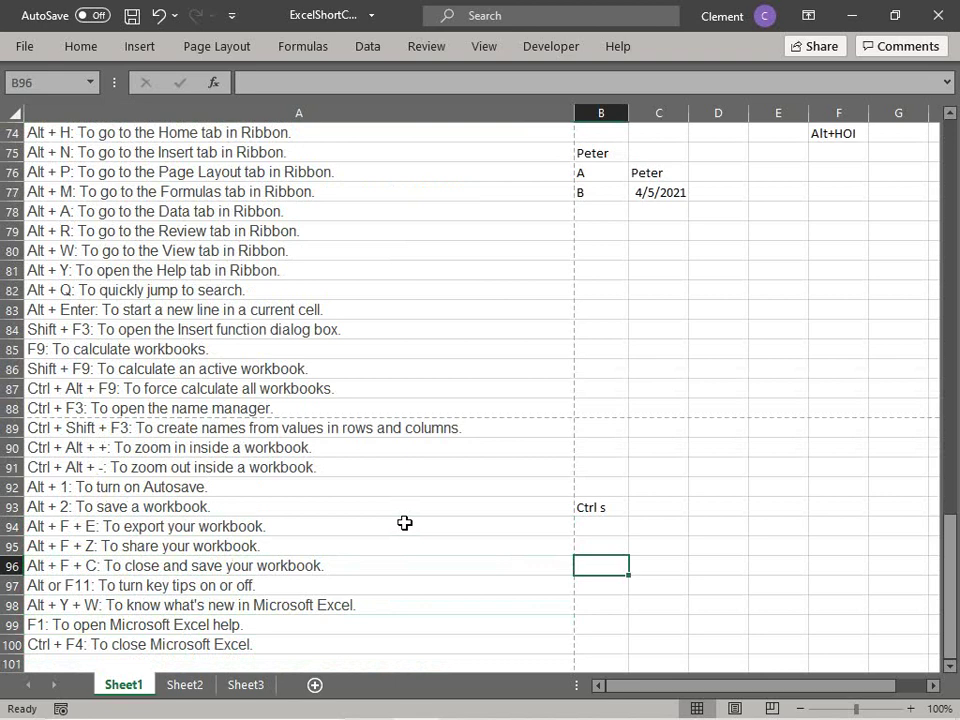
Step: Add the note 'Alt F4' in cell B96
type("Alt F")
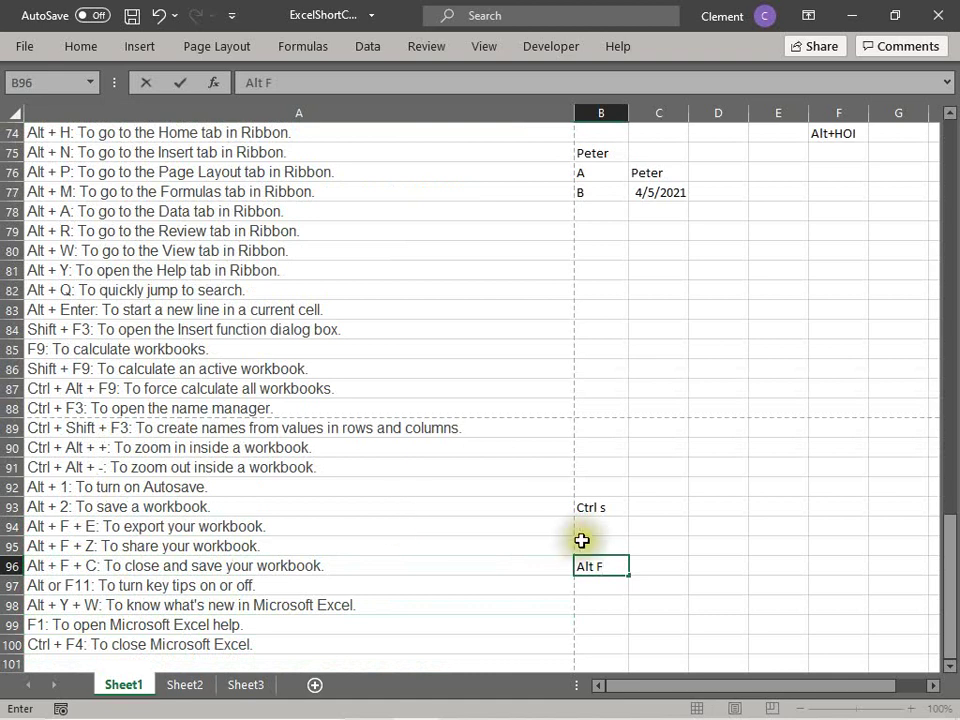
left_click(525, 578)
left_click(588, 568)
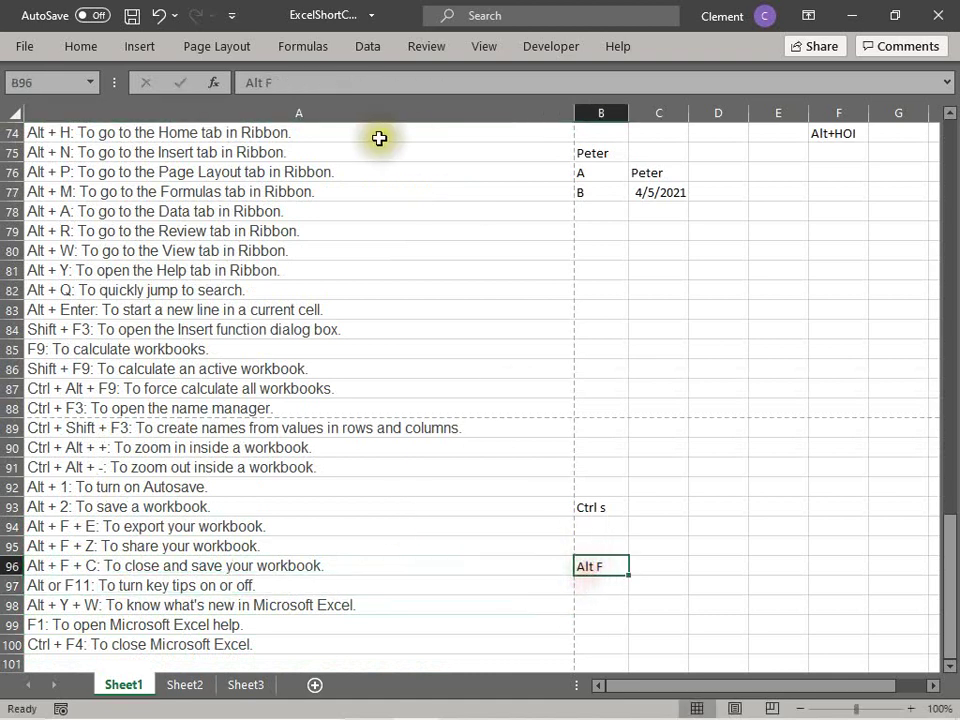
left_click(343, 82)
type("4")
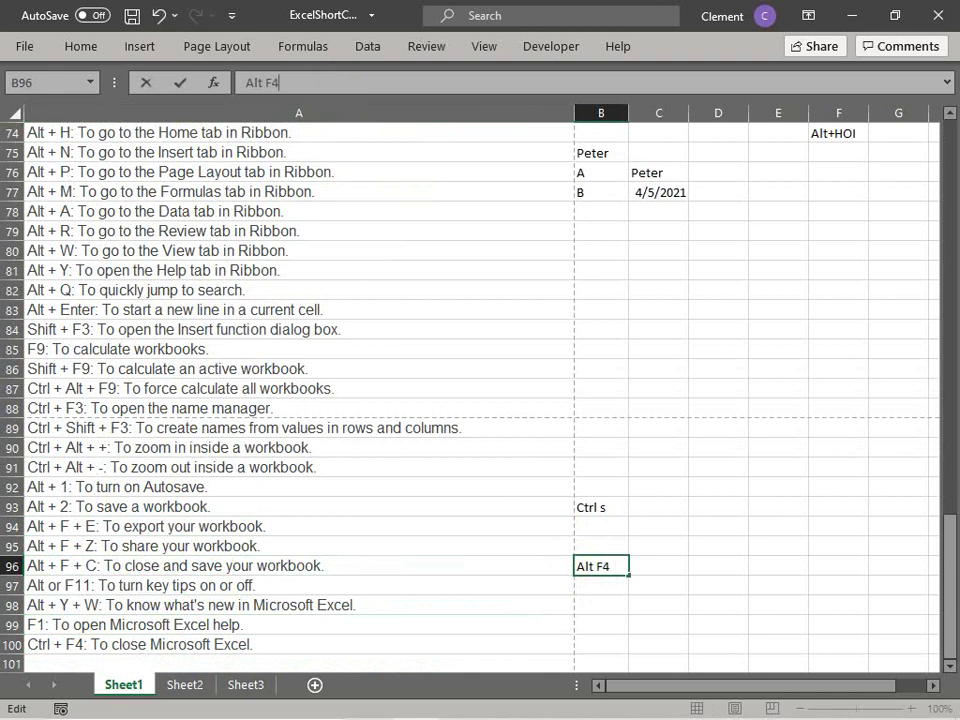
key("Return")
key("Up")
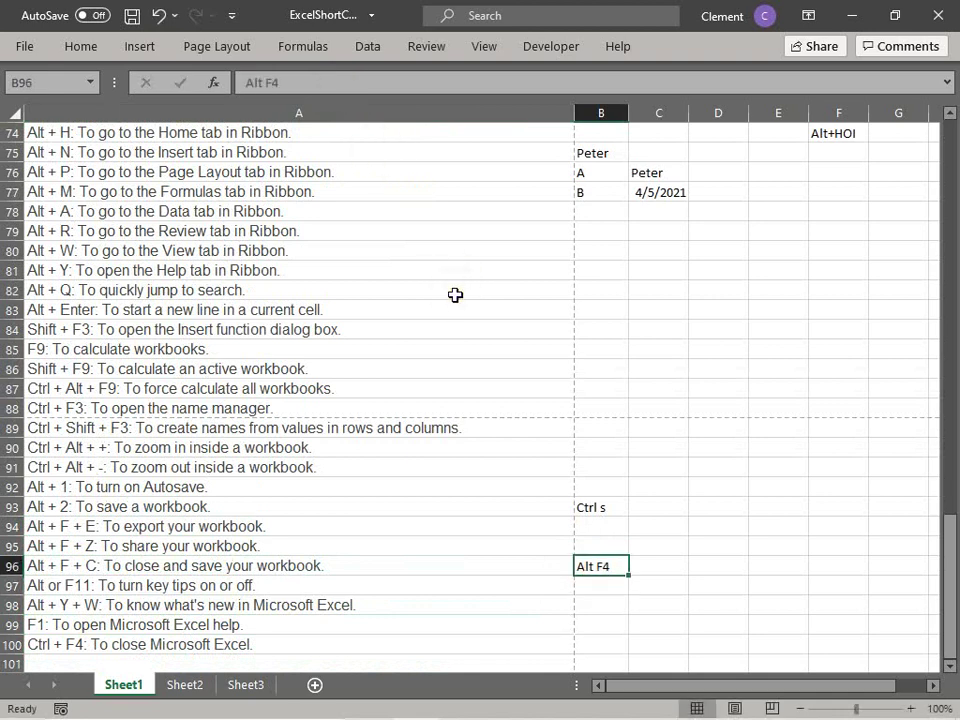
Step: Demonstrate Alt+F4 closing Excel, cancel the save prompt, and move to the key tips row
key("alt+F4")
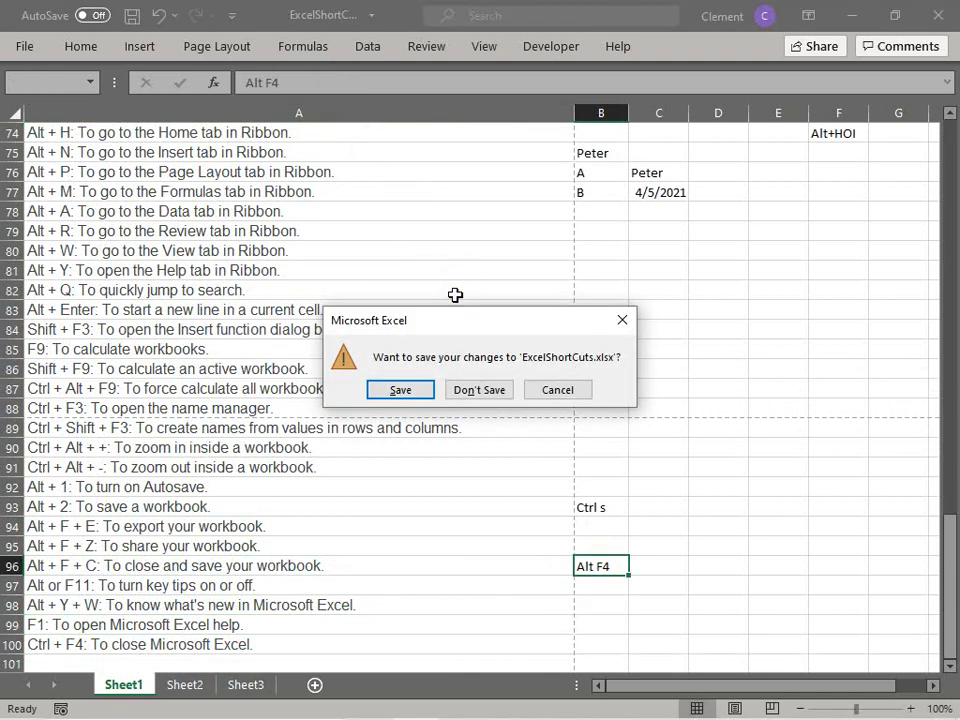
left_click(560, 390)
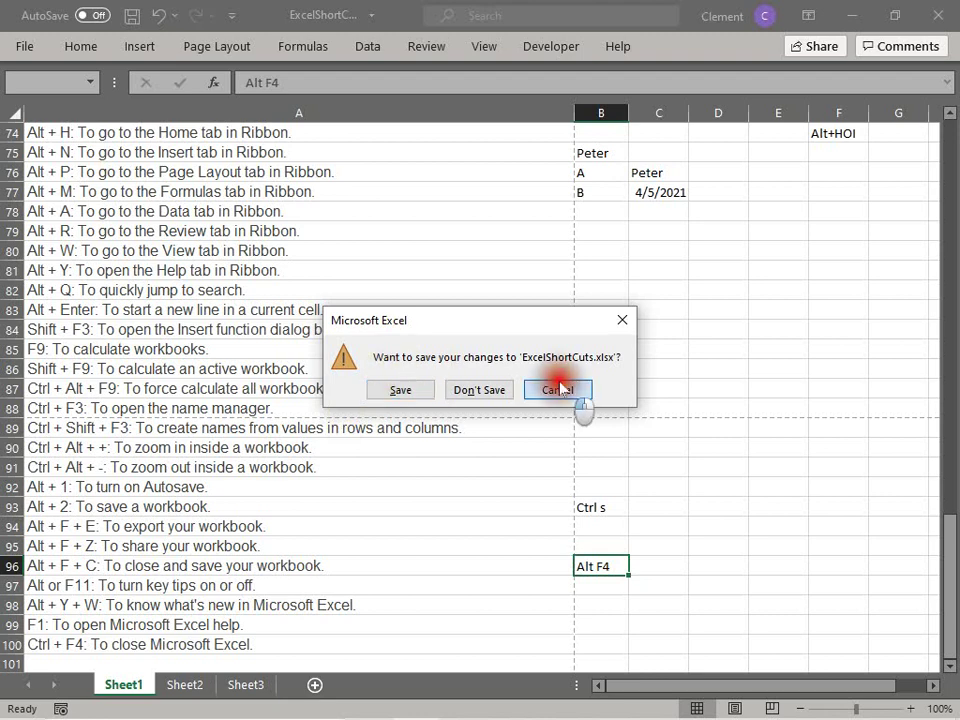
left_click(115, 564)
left_click(47, 583)
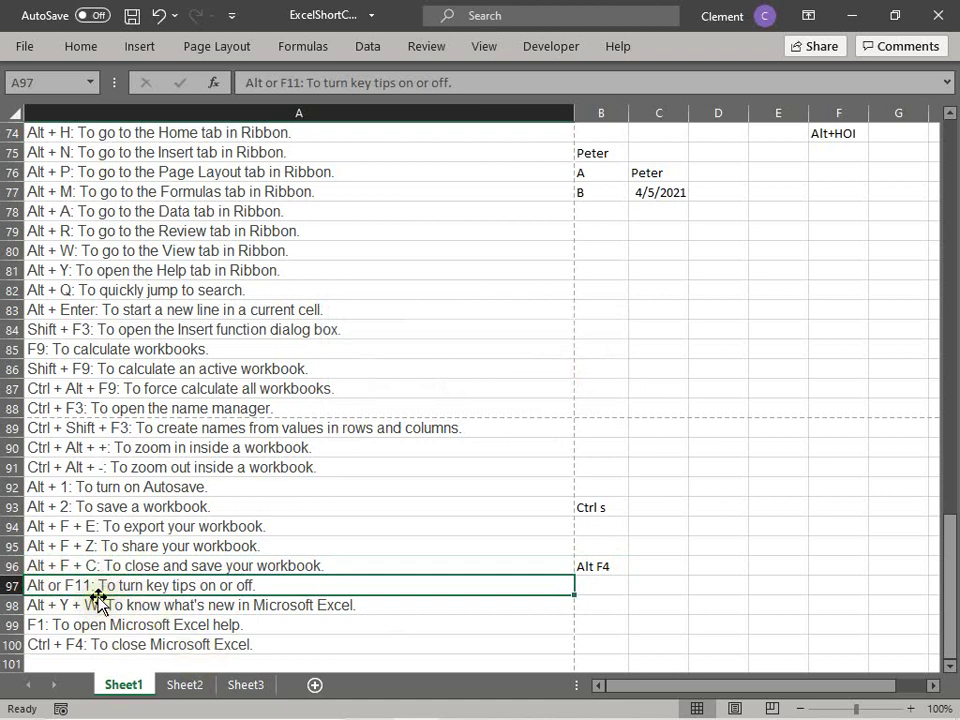
Step: Insert chart sheet Chart1 with F11 and return to Sheet1's shortcut list
key("F11")
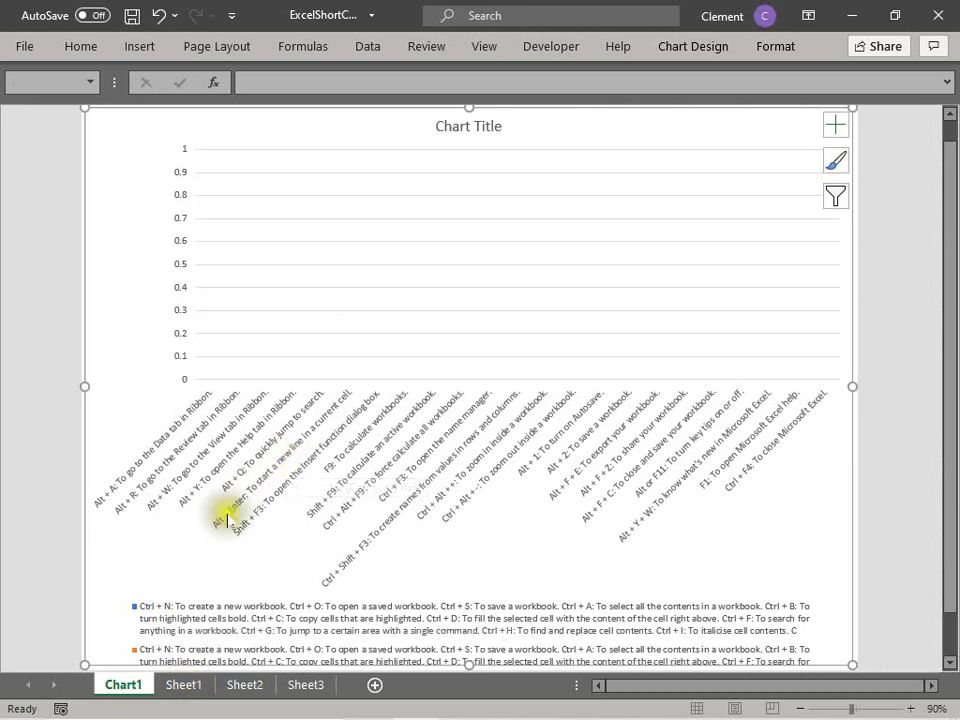
left_click(948, 17)
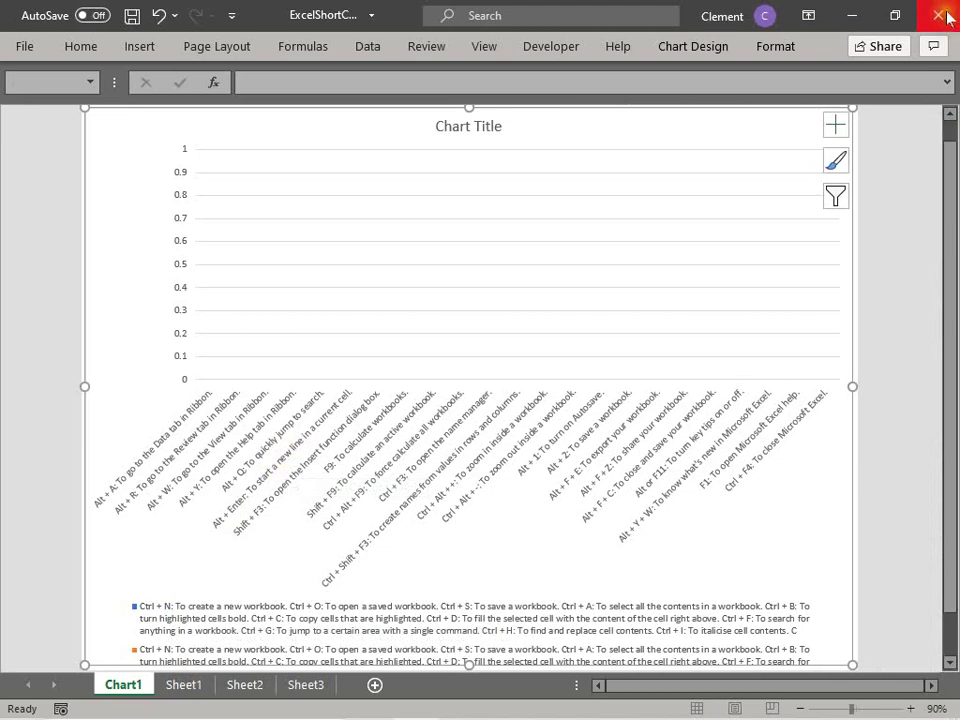
left_click(117, 686)
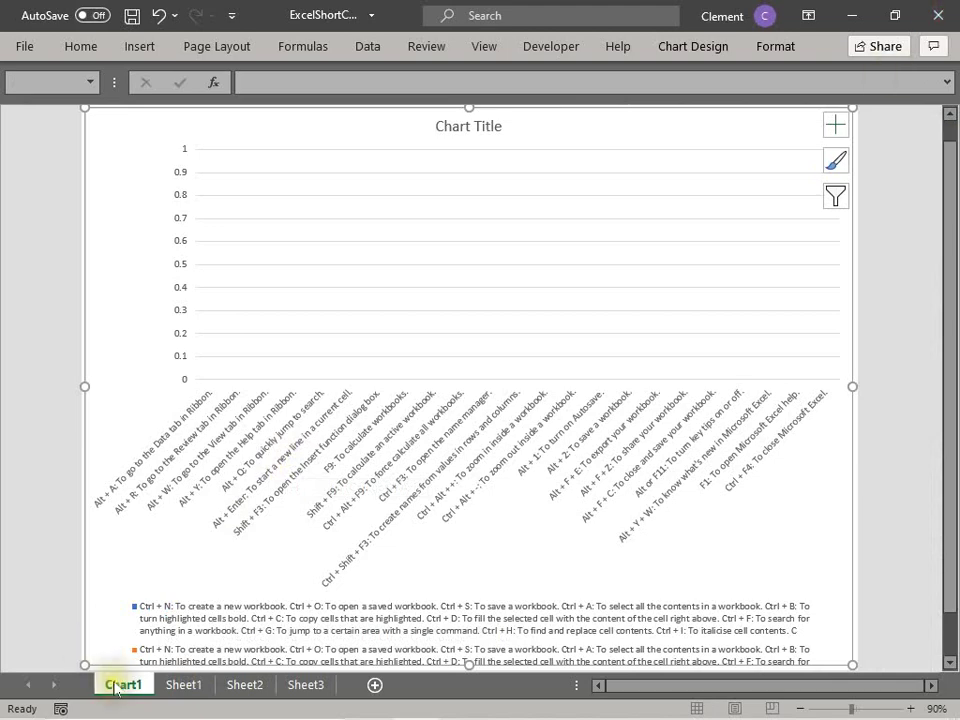
left_click(183, 687)
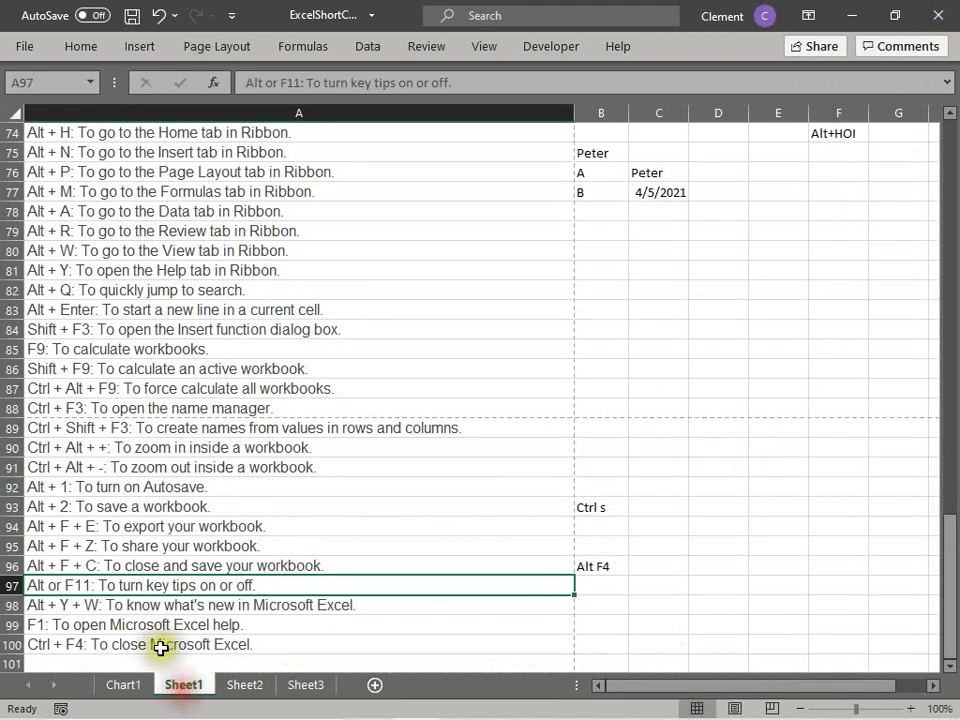
left_click(54, 591)
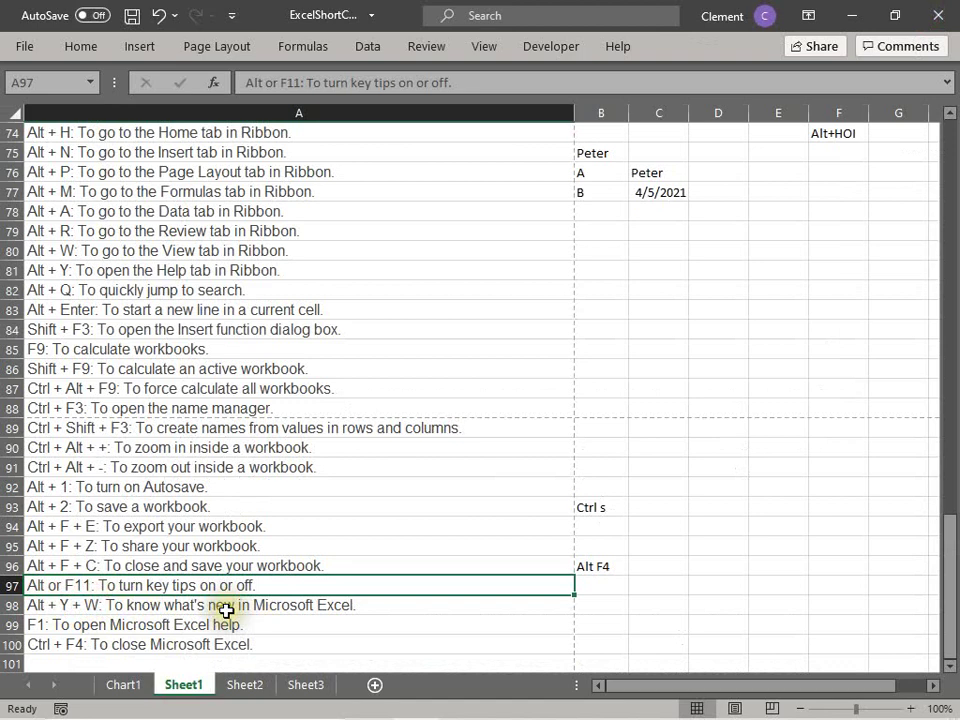
left_click(176, 558)
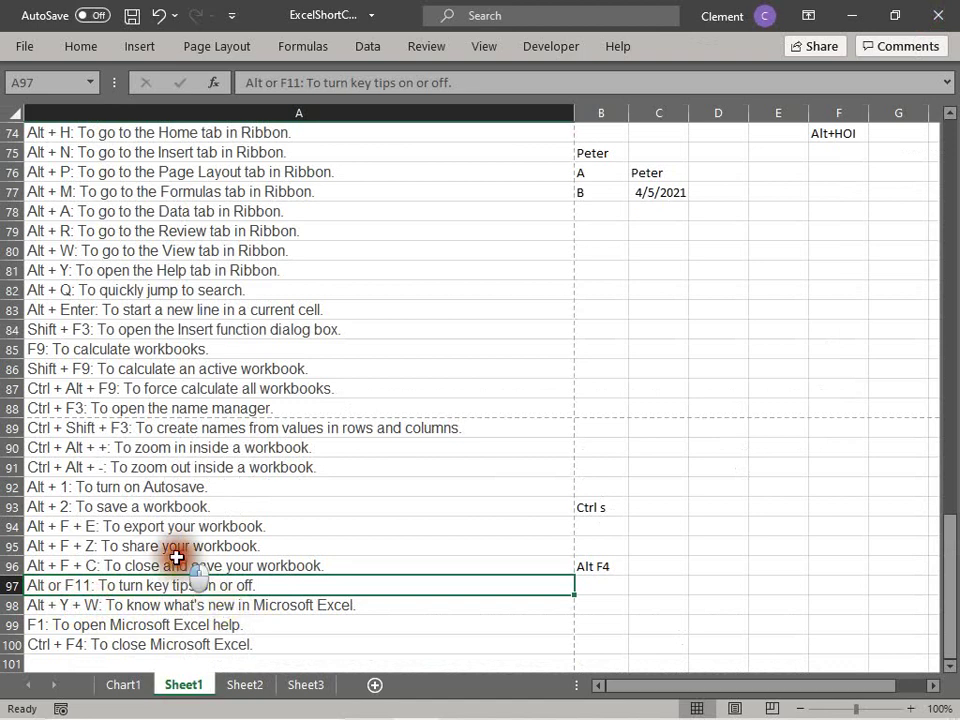
left_click(245, 686)
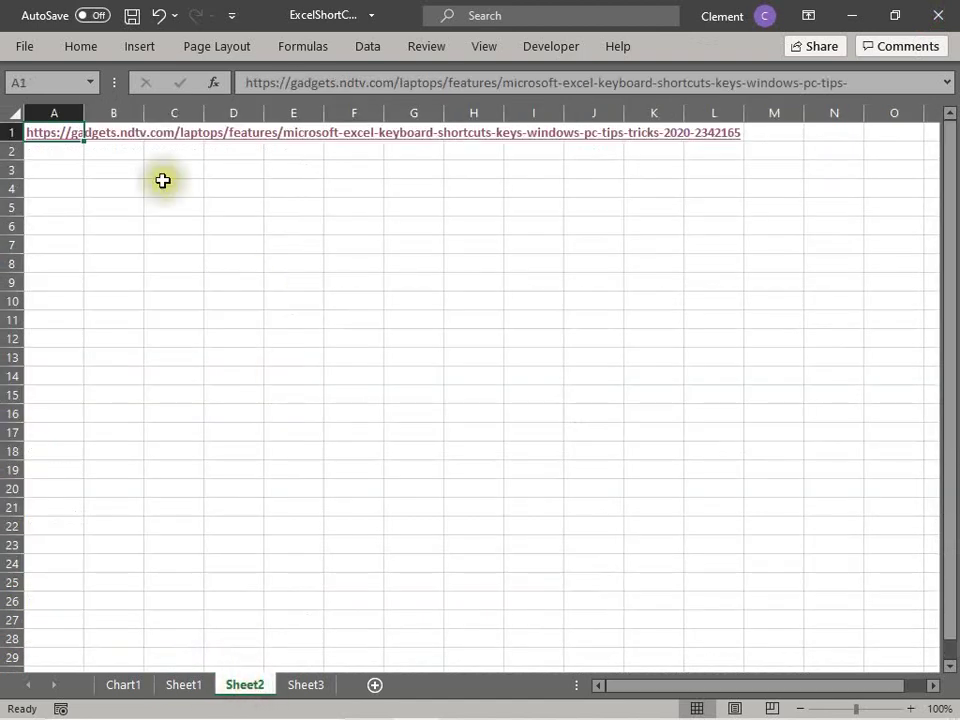
left_click(177, 685)
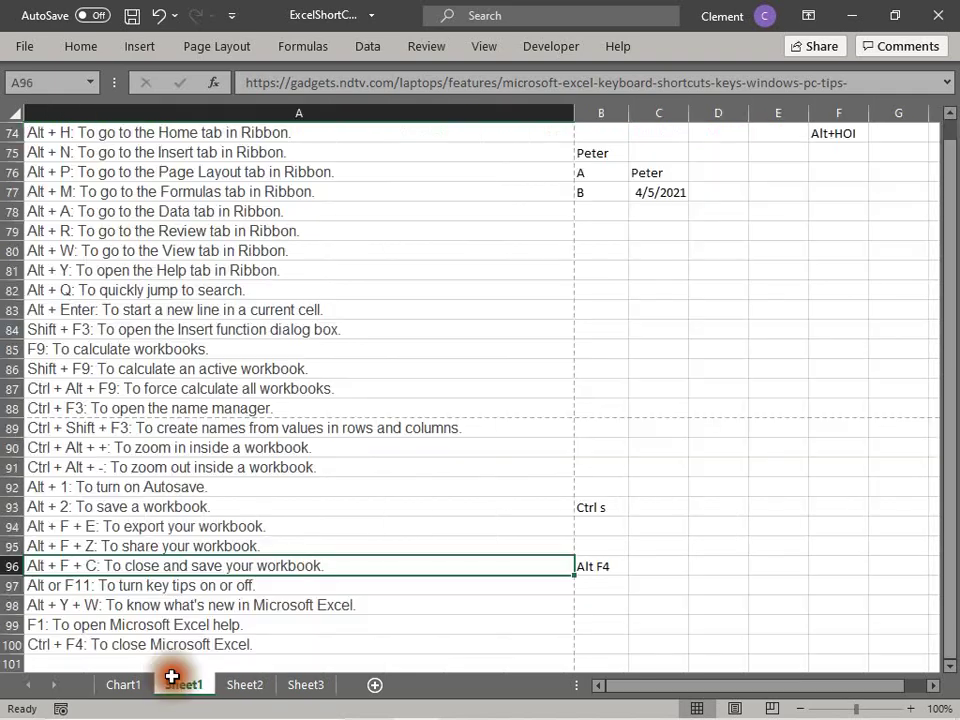
left_click(45, 587)
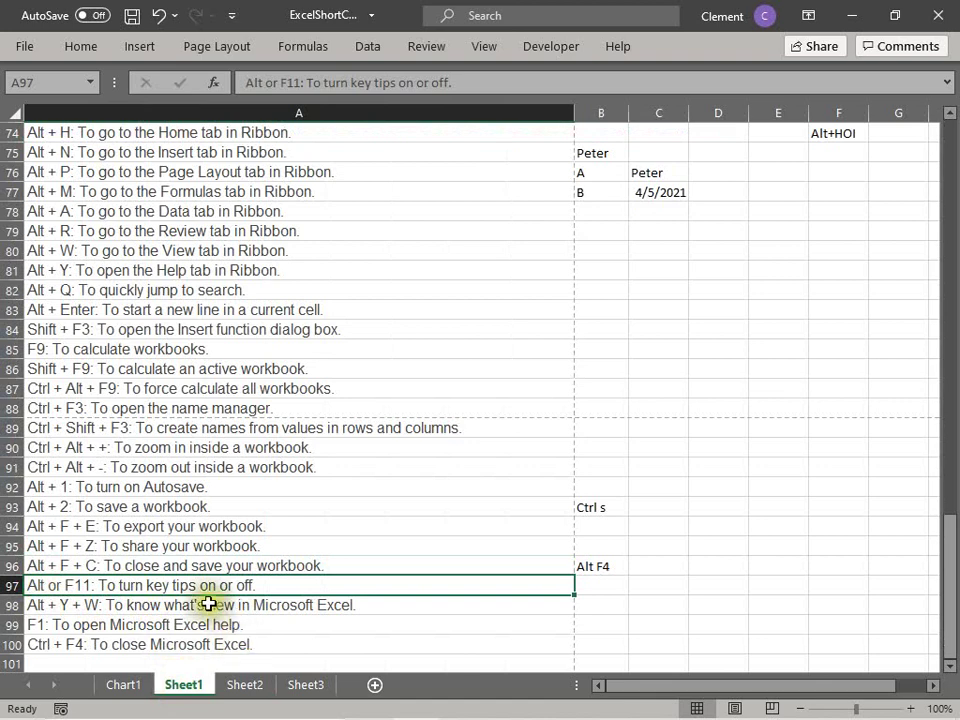
left_click(145, 607)
left_click(123, 627)
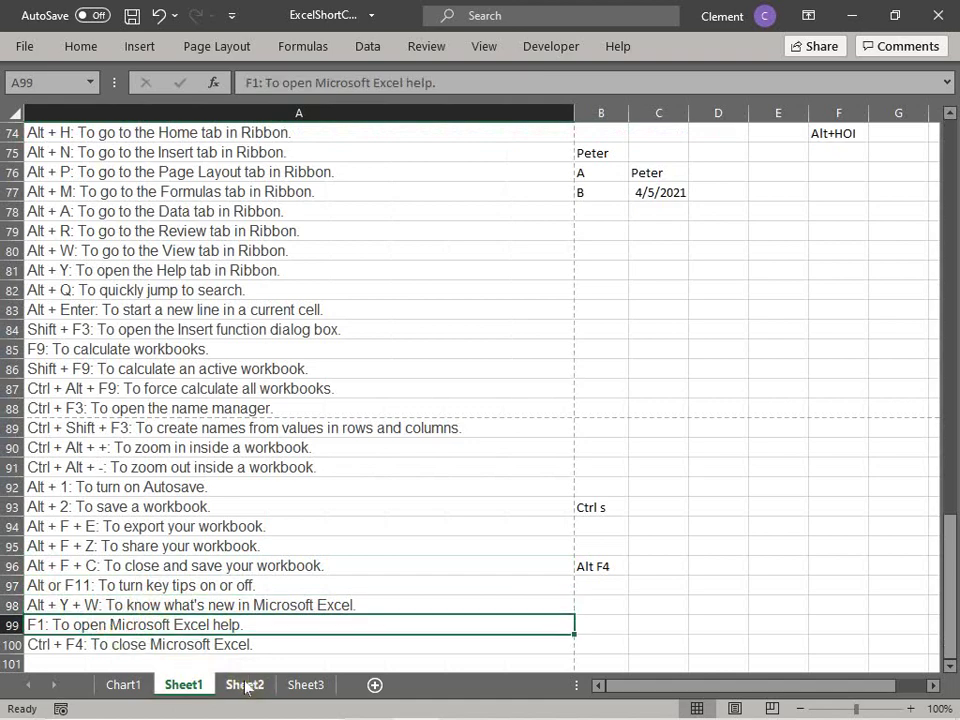
left_click(72, 645)
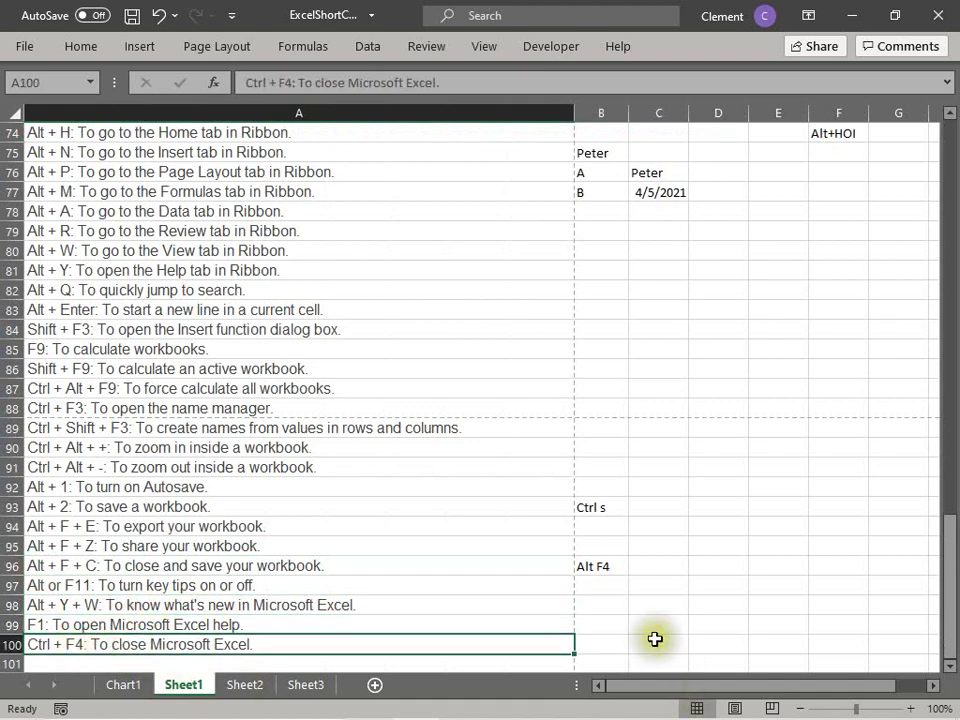
scroll(626, 617, "down", 1)
key("Page_Down")
scroll(596, 615, "up", 8)
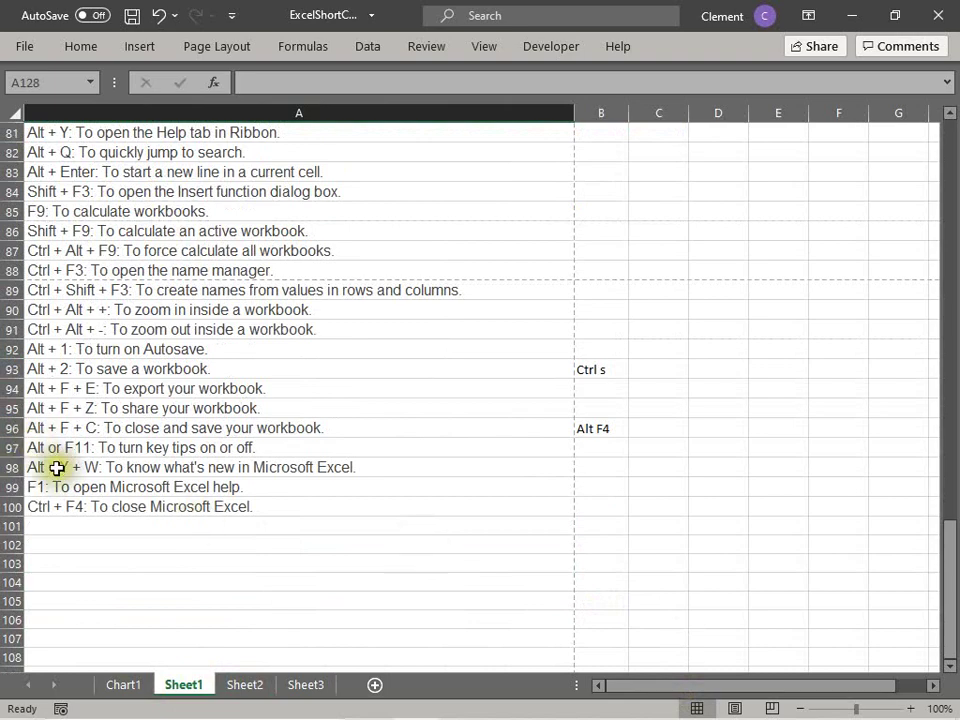
scroll(86, 505, "up", 20)
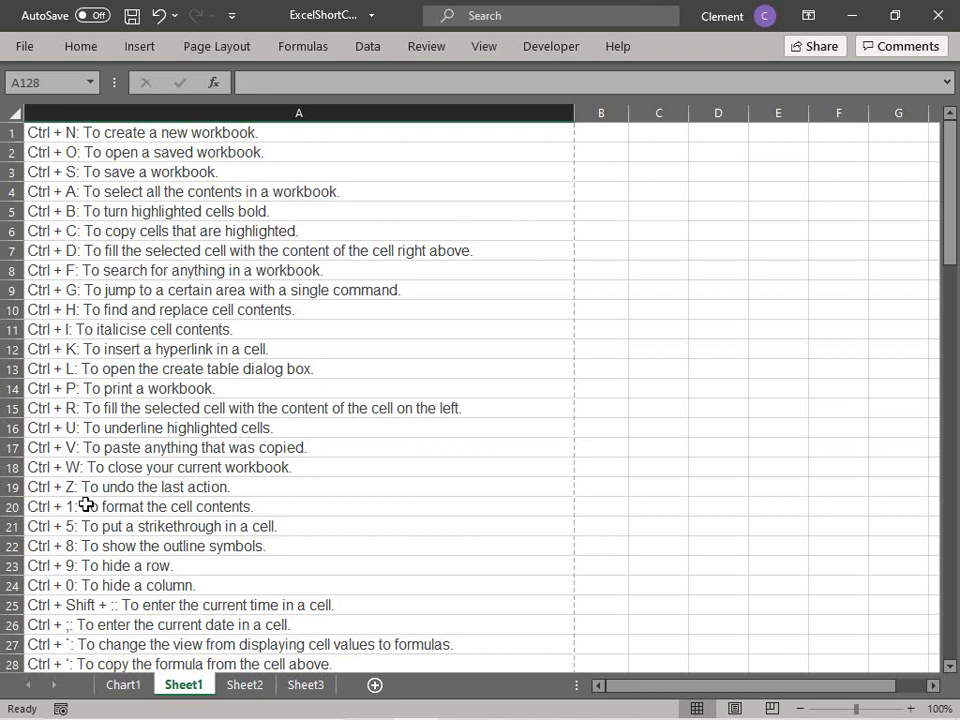
left_click(82, 48)
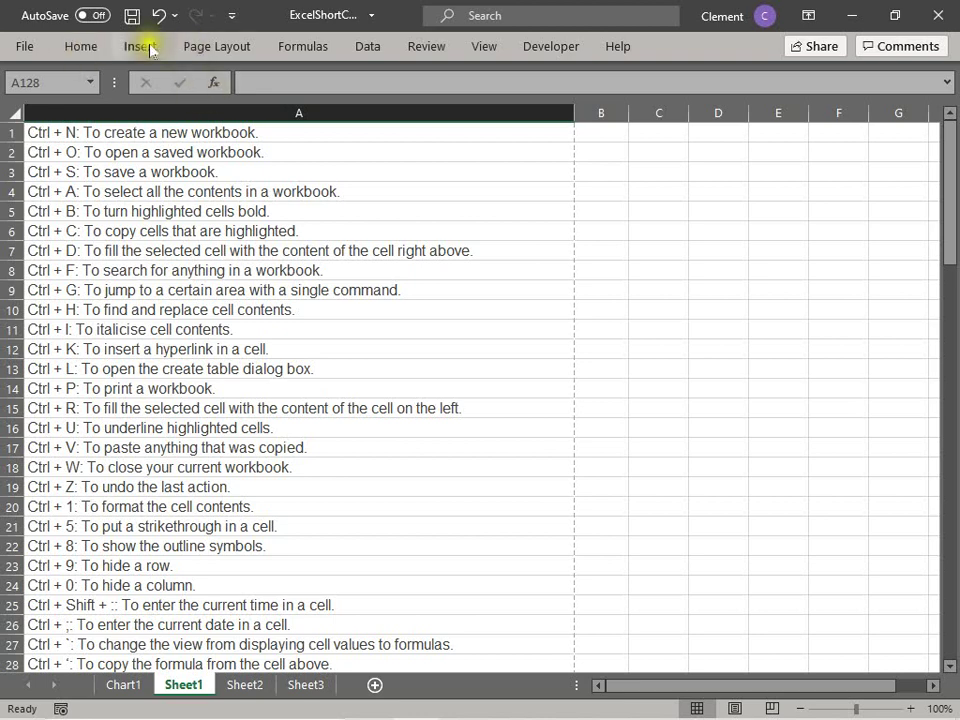